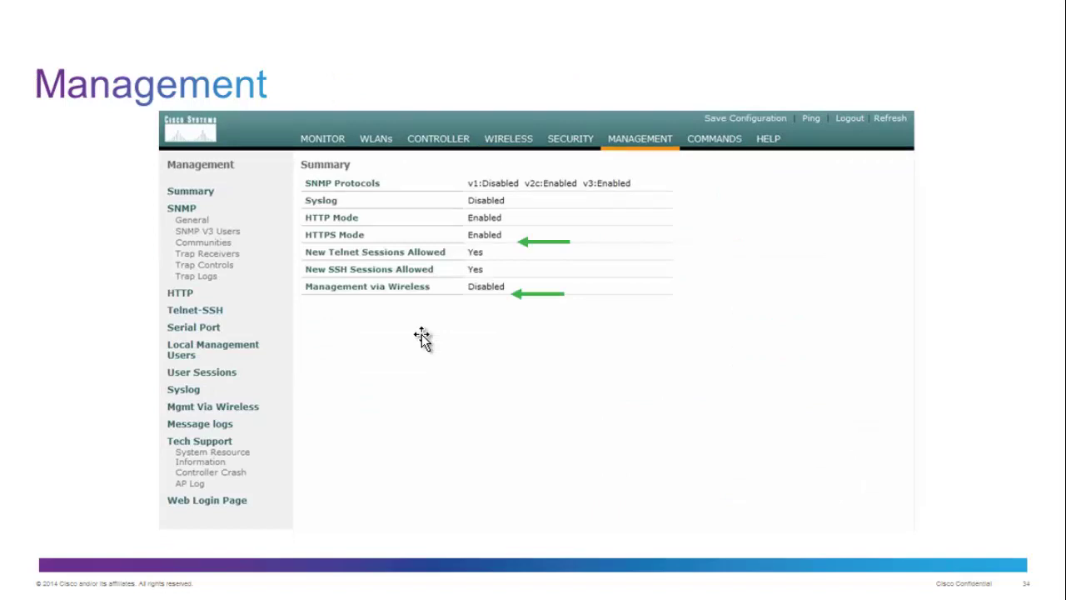
Step: Advance the slideshow past the Commands slide to the Configuring Wireless Router slide
key("Right")
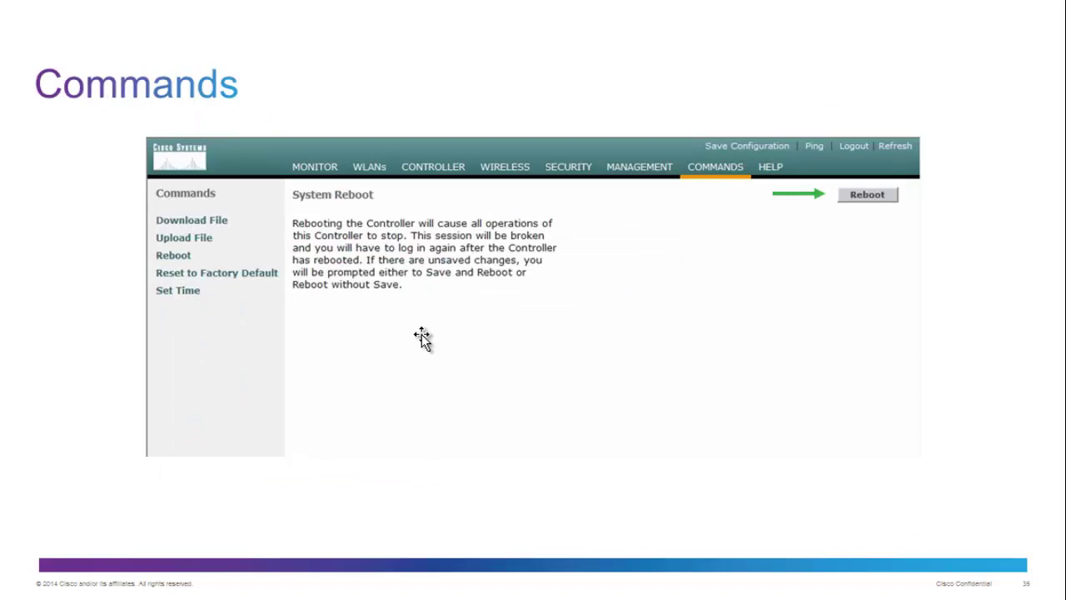
key("Right")
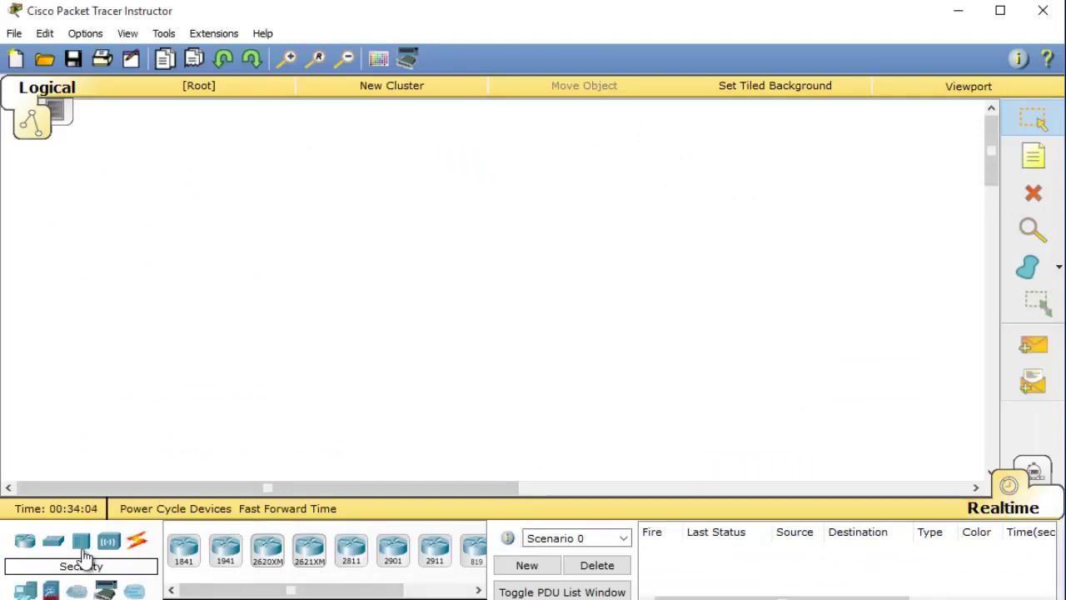
Step: Place a generic AccessPoint-PT on the canvas and rename it Access Point
left_click(81, 543)
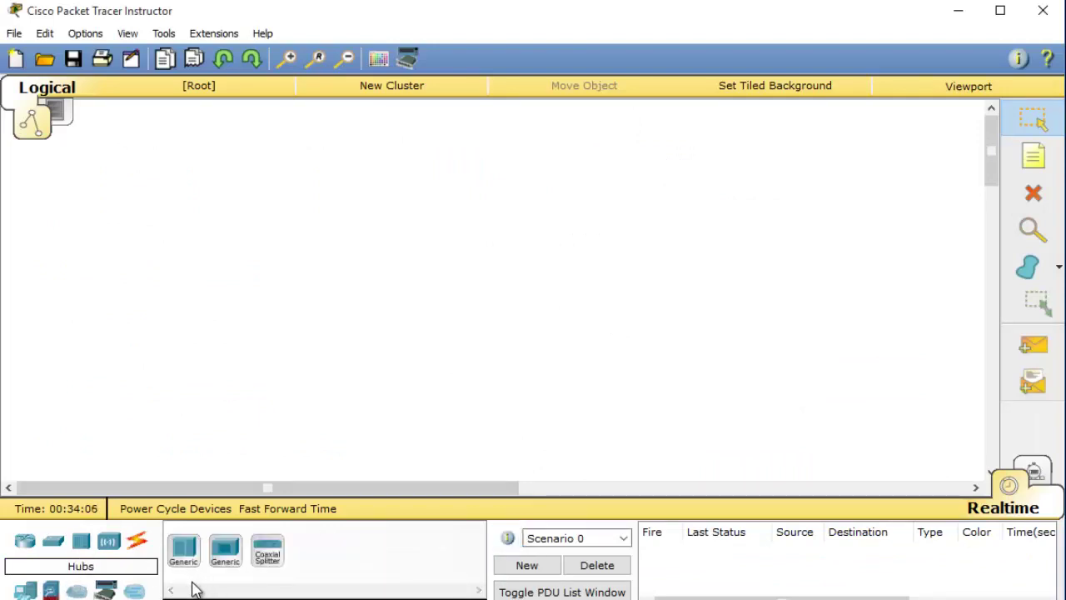
left_click(109, 543)
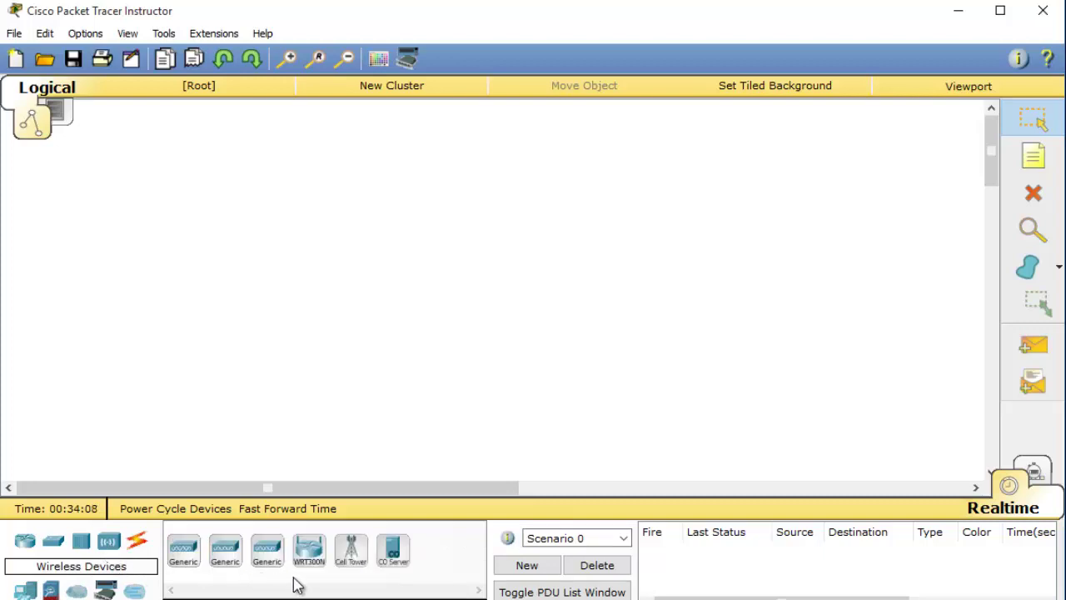
left_click(185, 554)
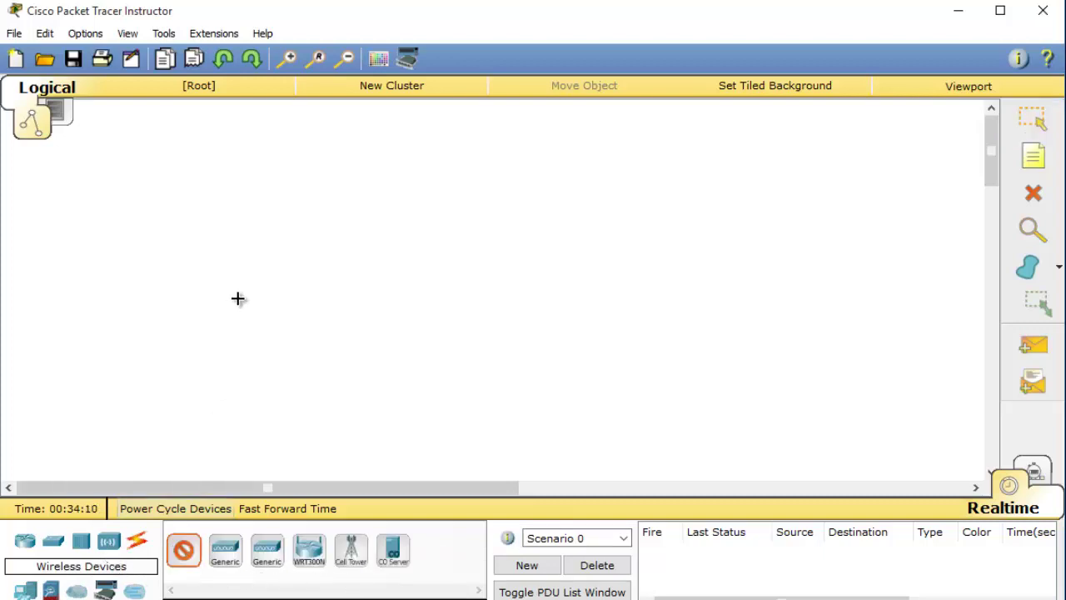
left_click(381, 217)
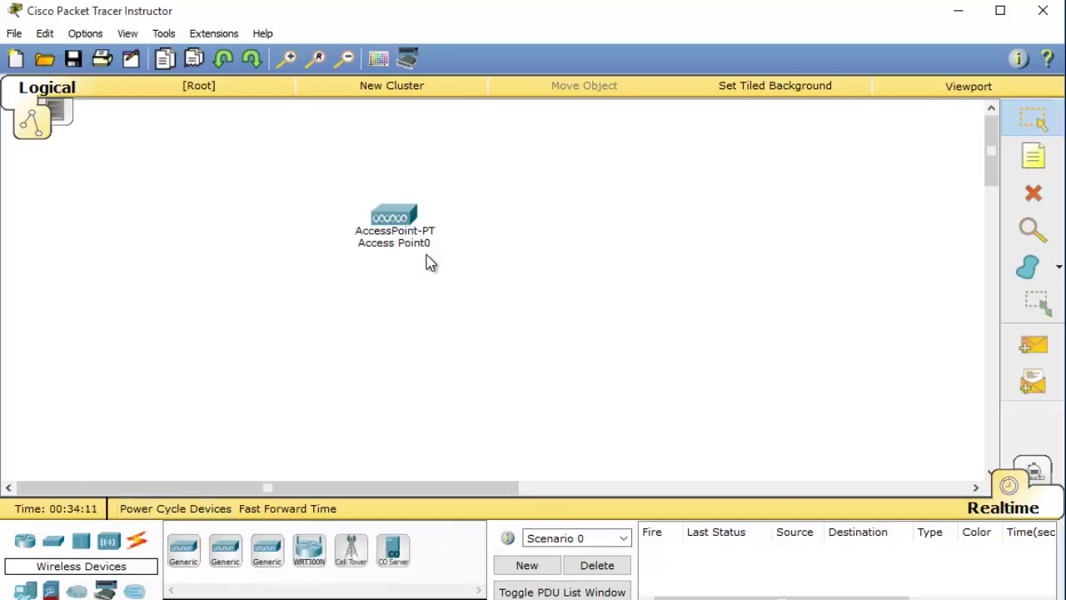
left_click(429, 243)
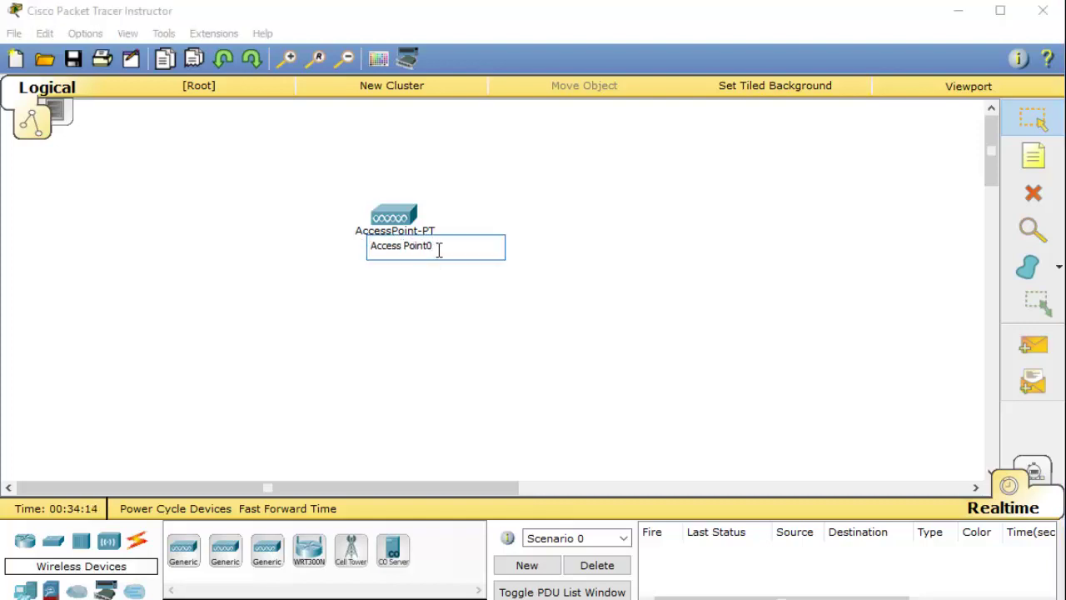
left_click(423, 297)
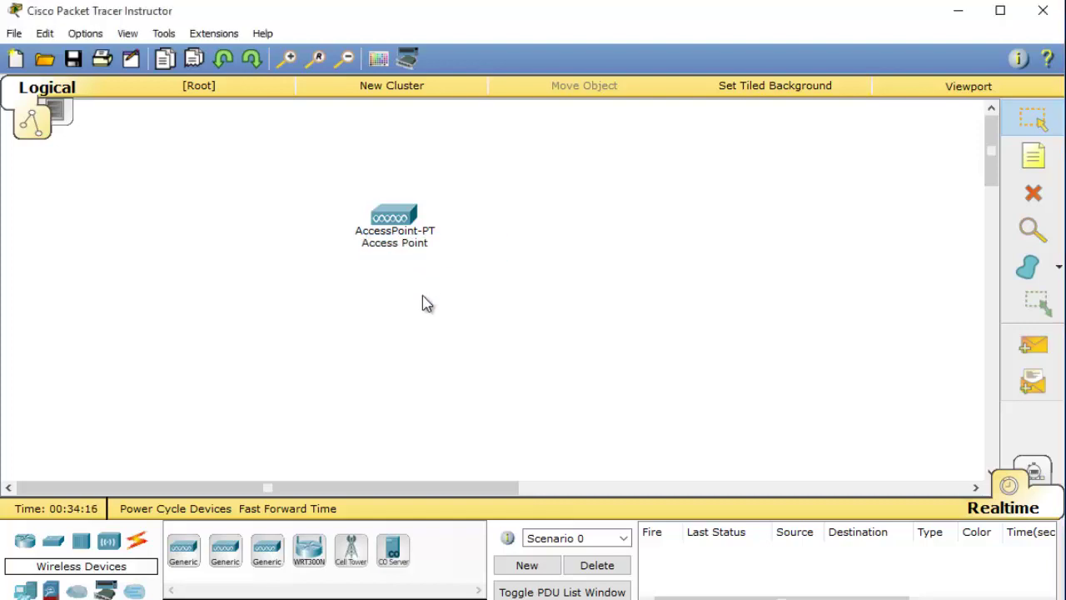
left_click_drag(399, 224, 428, 225)
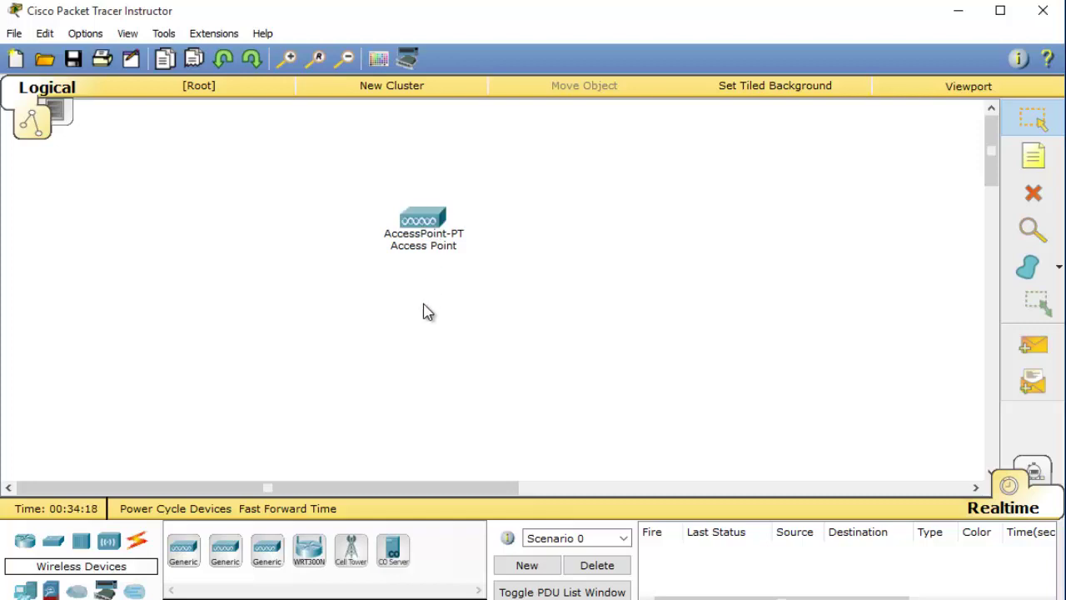
Step: Add a generic PC, a laptop below it, and a server below the laptop
left_click(25, 590)
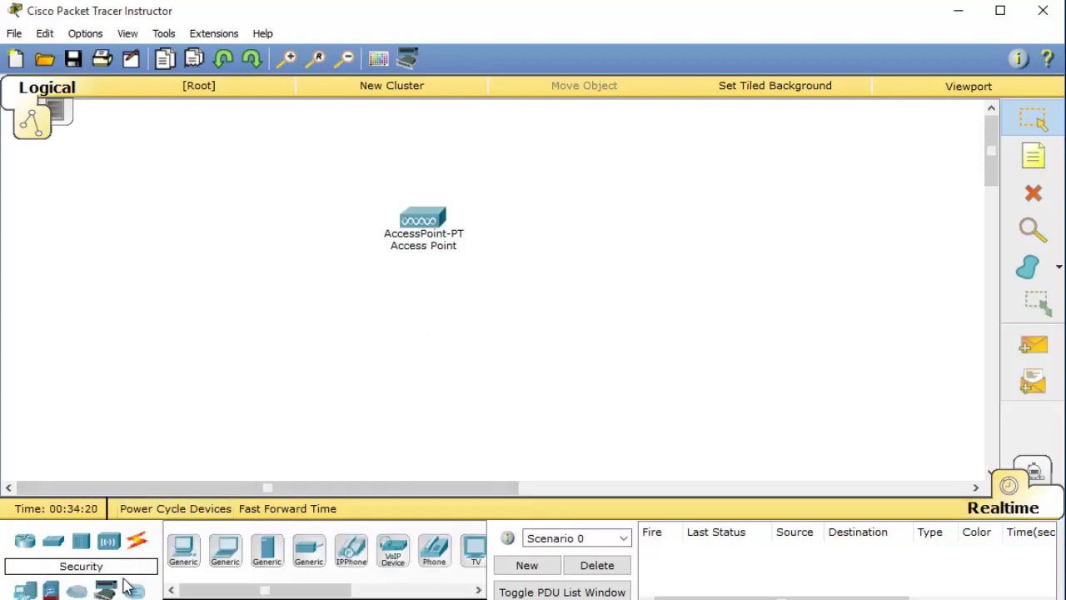
left_click(185, 551)
left_click(604, 185)
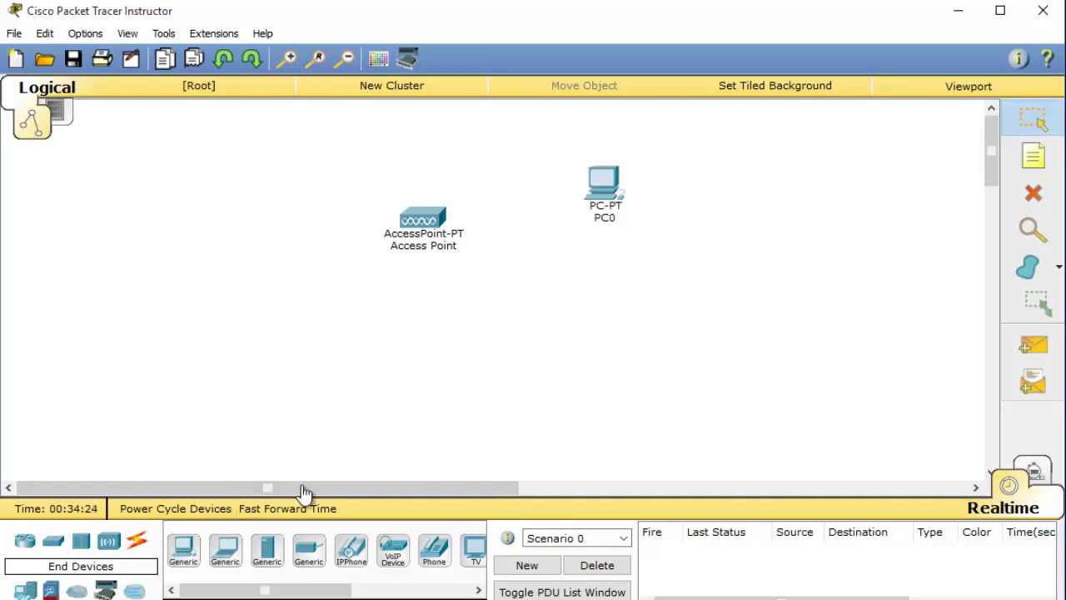
left_click(228, 556)
left_click(263, 560)
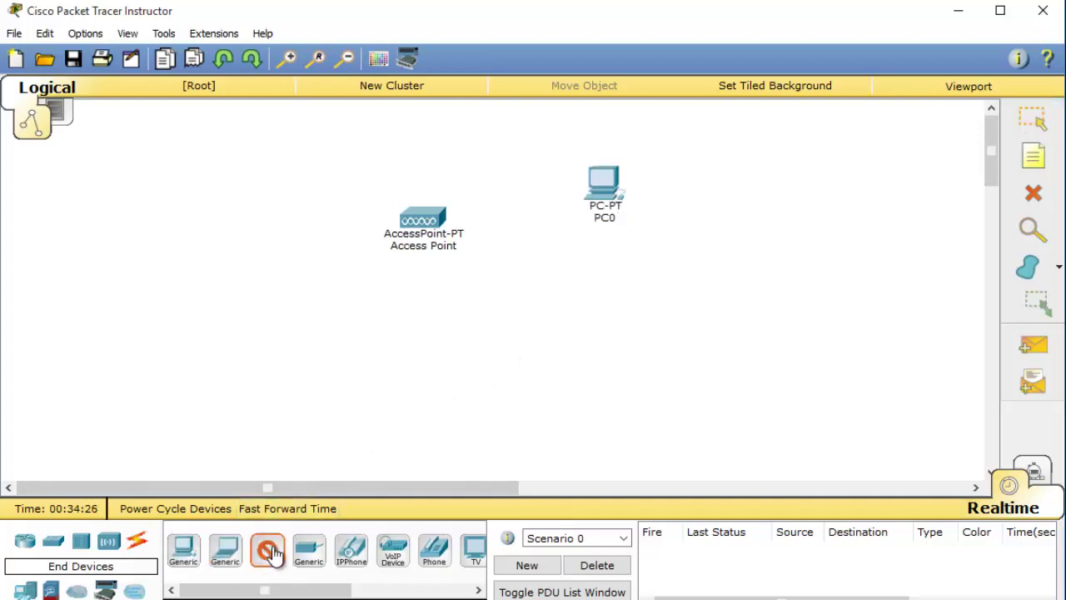
left_click(226, 555)
left_click(616, 262)
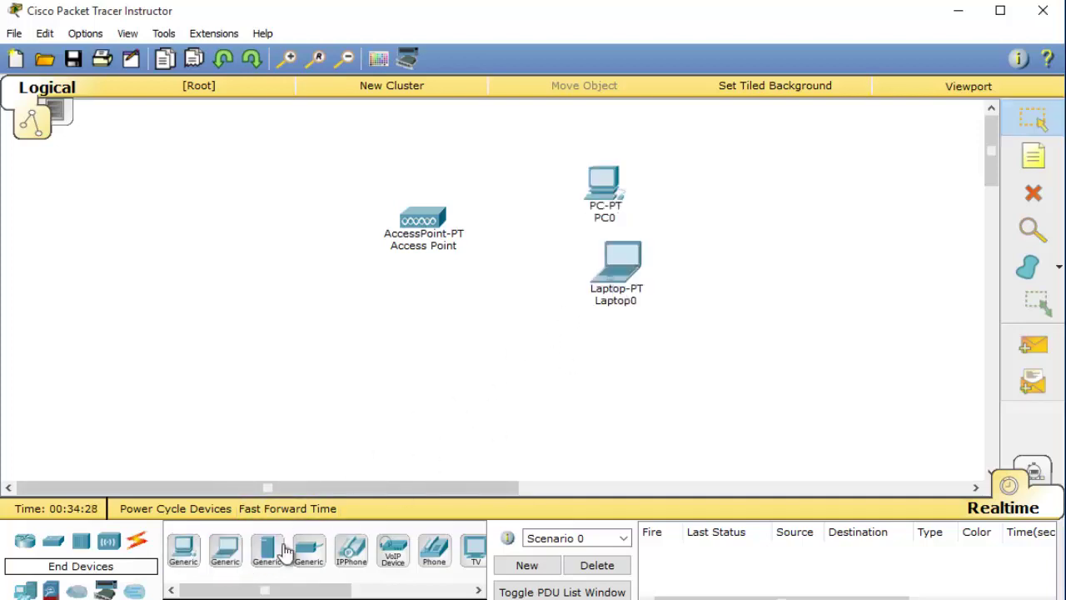
left_click(266, 551)
left_click(557, 321)
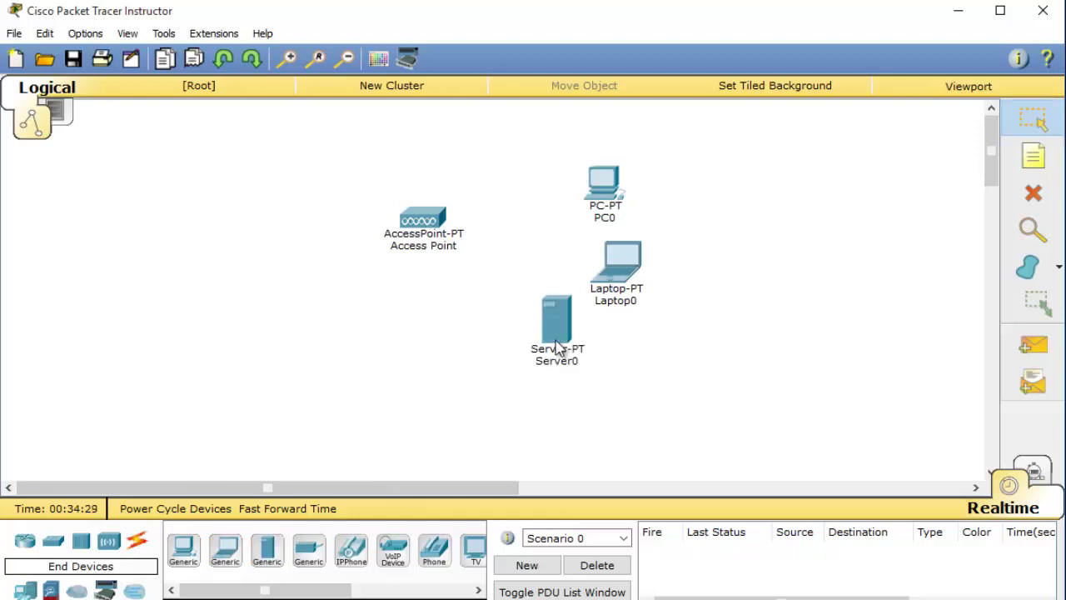
Step: Add a printer, wireless tablet and smartphone leftward, then shift the access point left
left_click(309, 550)
left_click(448, 352)
left_click_drag(299, 589, 408, 588)
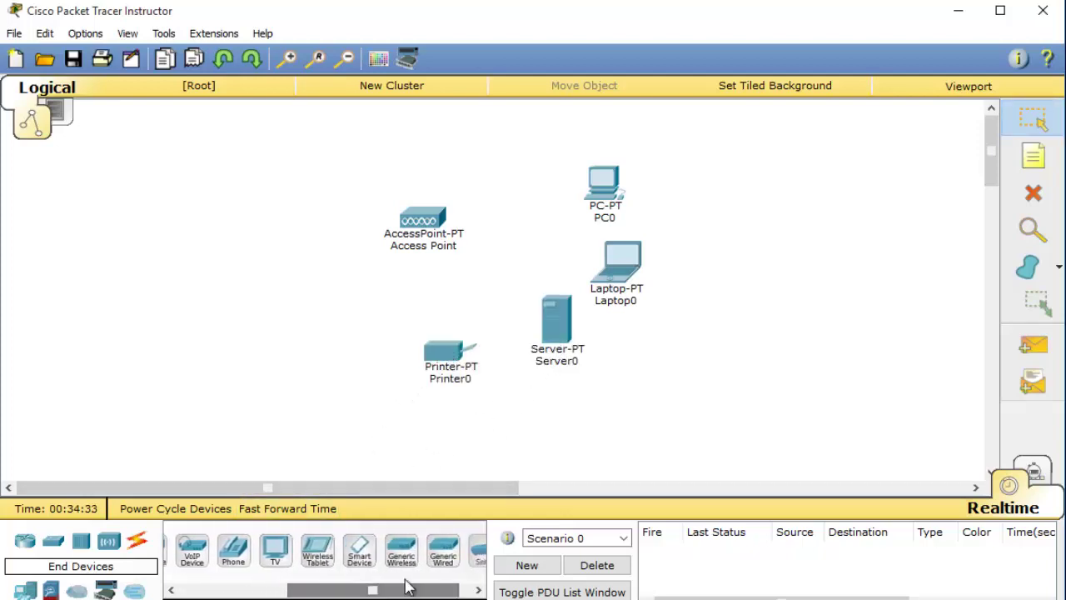
left_click(318, 551)
left_click(348, 360)
left_click(360, 558)
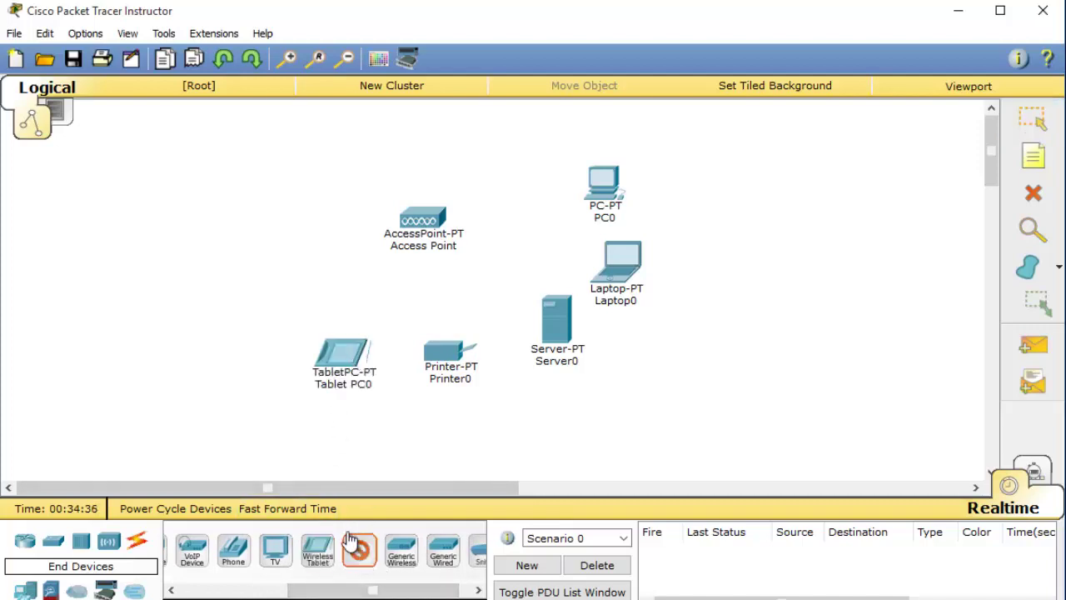
left_click(219, 336)
left_click_drag(425, 229, 391, 229)
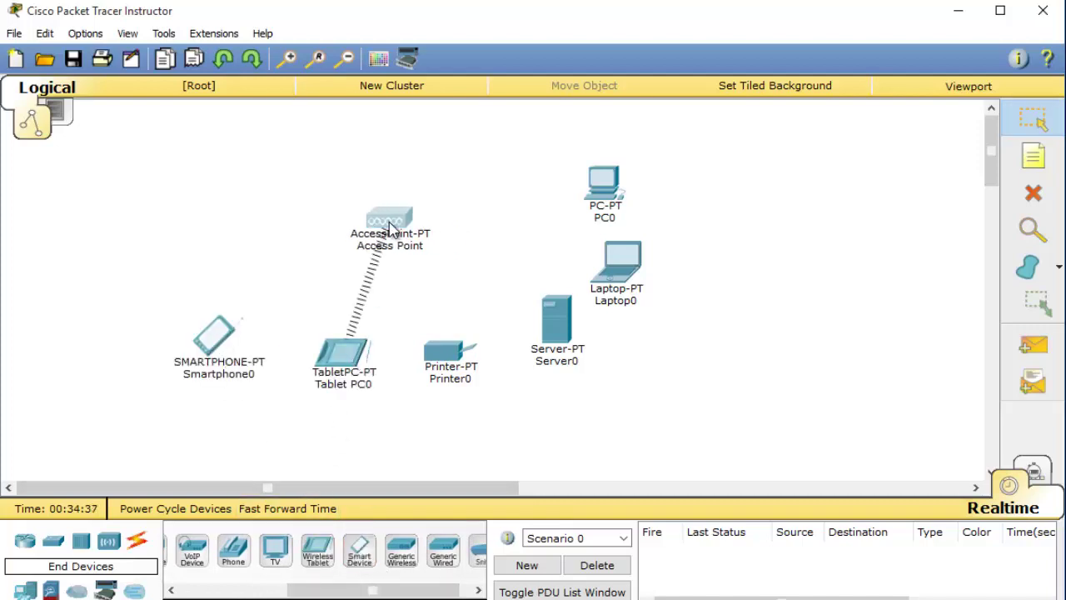
Step: Nudge Smartphone0, Tablet PC0 and the Access Point until both mobiles show wireless links
left_click_drag(217, 347, 223, 298)
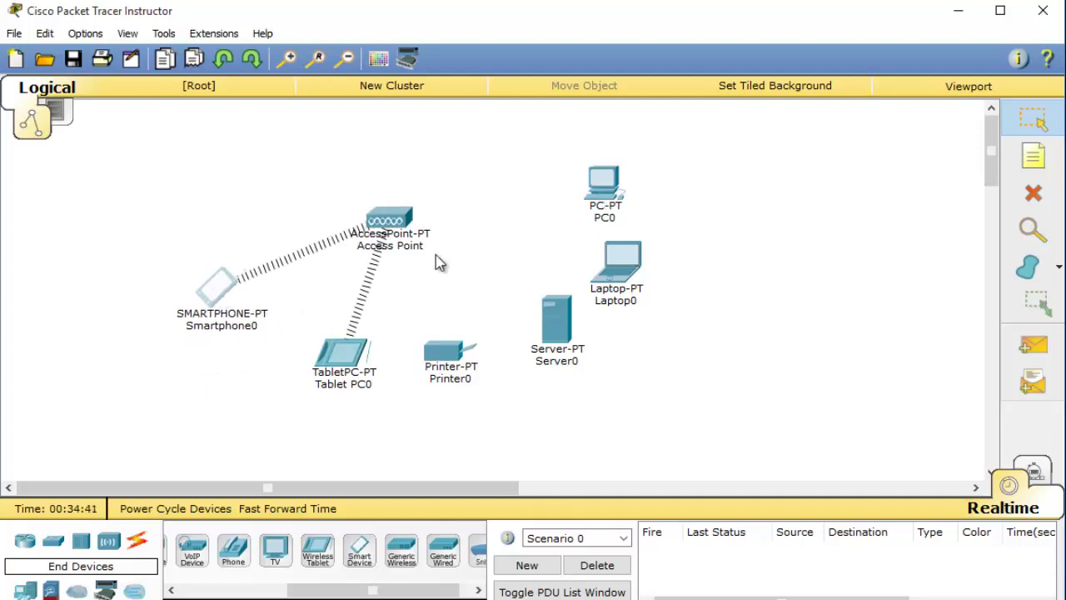
left_click_drag(391, 220, 395, 227)
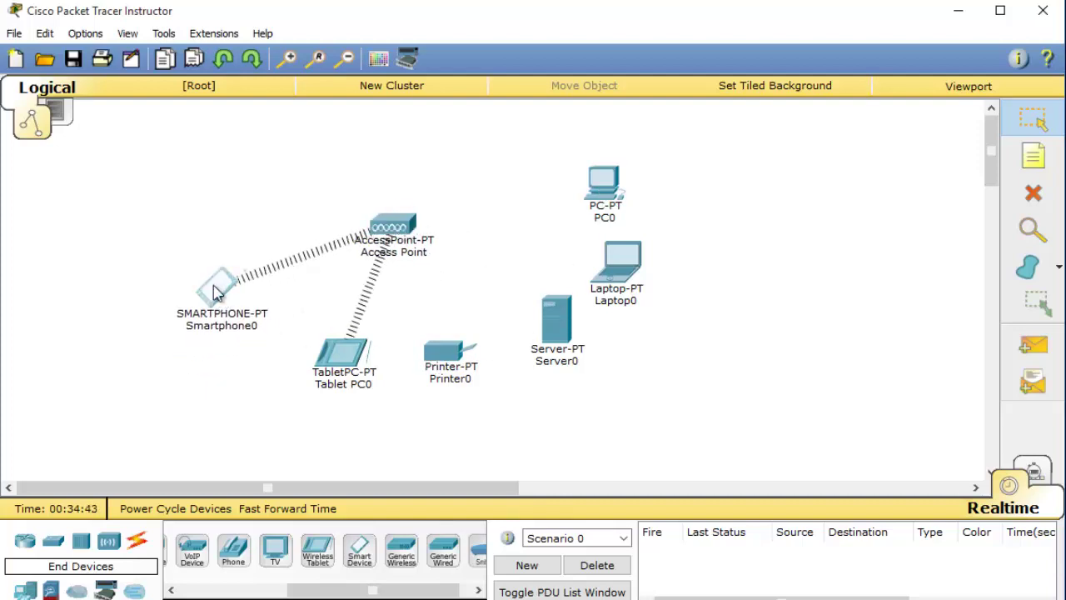
left_click_drag(216, 293, 223, 279)
left_click_drag(346, 361, 346, 349)
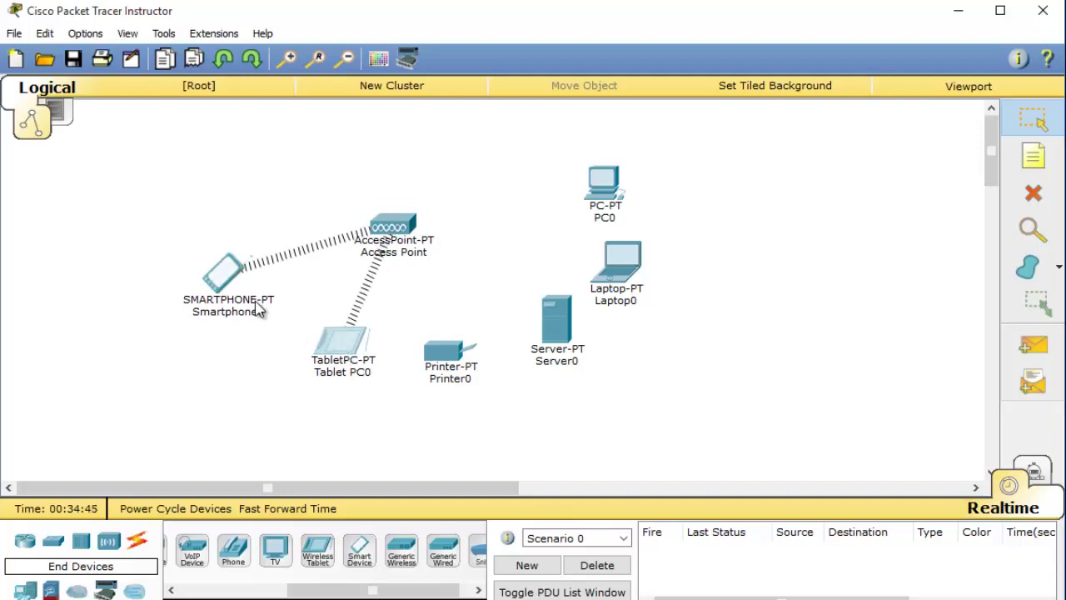
left_click_drag(231, 280, 235, 274)
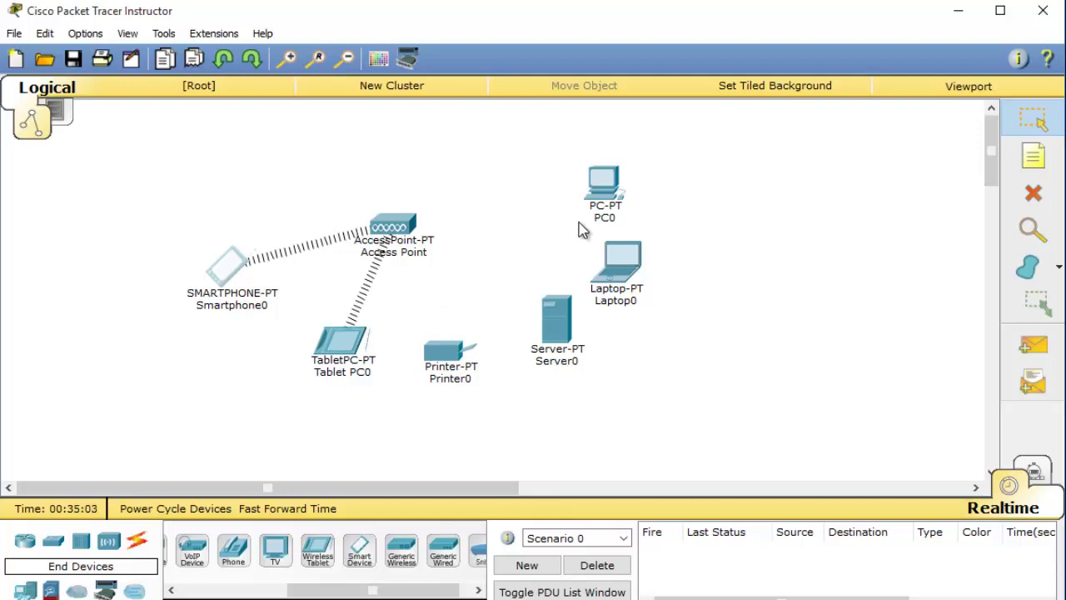
Step: Swap PC0's expansion card for a WMP300N wireless module and power PC0 back on
left_click(608, 190)
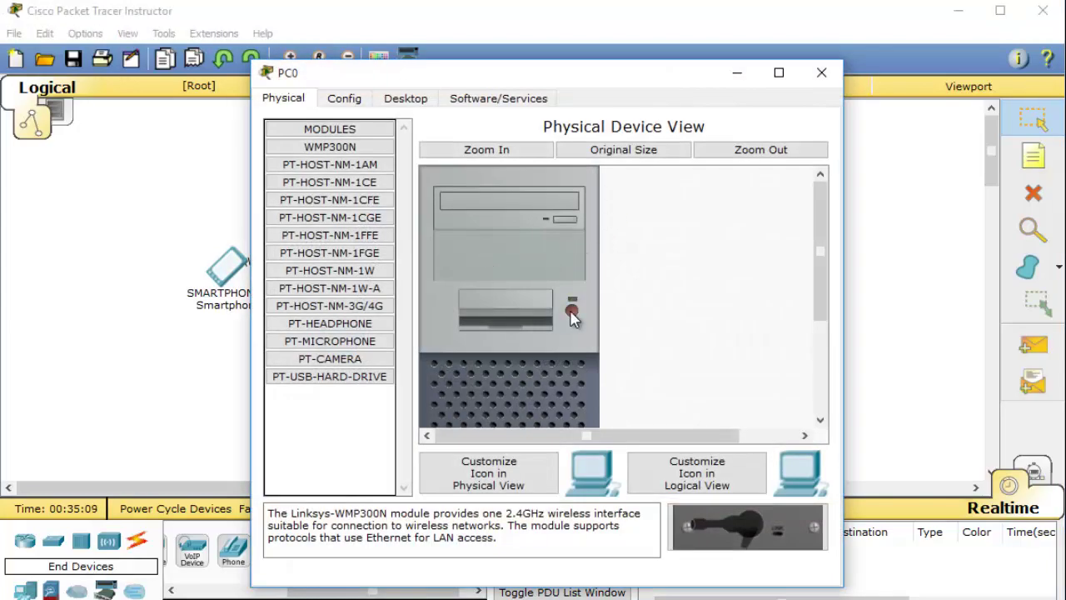
scroll(580, 355, "down", 3)
left_click_drag(526, 384, 346, 150)
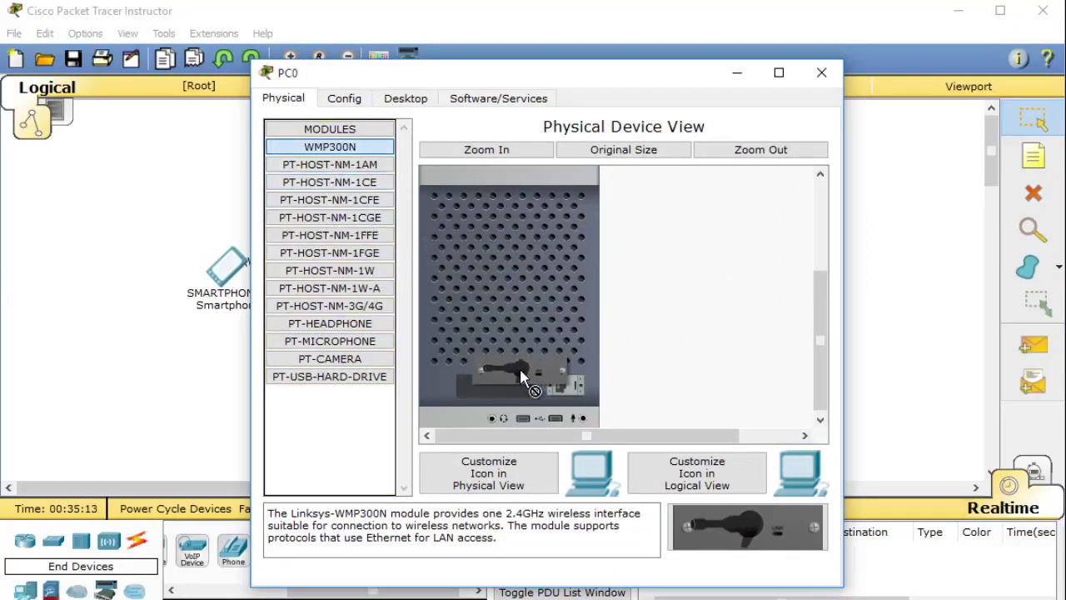
scroll(508, 379, "up", 3)
left_click(574, 312)
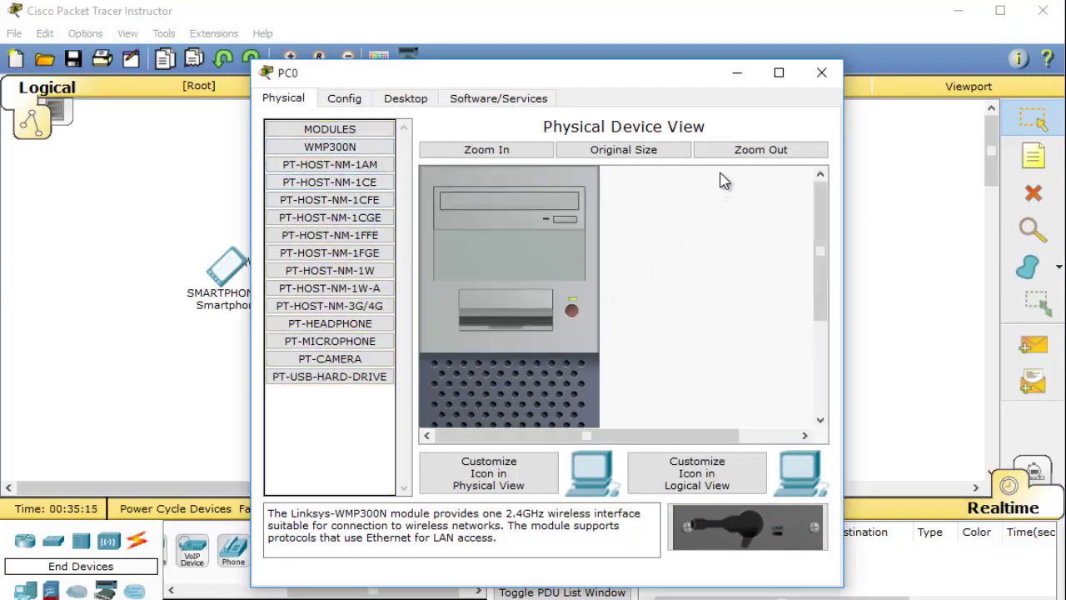
left_click(821, 72)
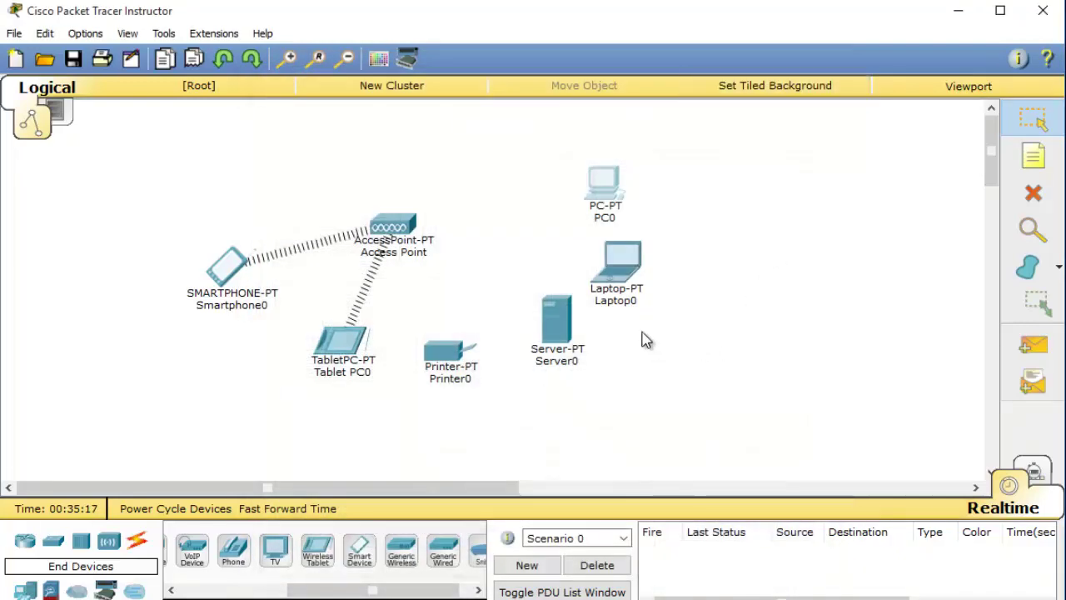
Step: Drop the trailing 0 from PC0, Smartphone0, Tablet PC0, Laptop0 and Server0
left_click(615, 218)
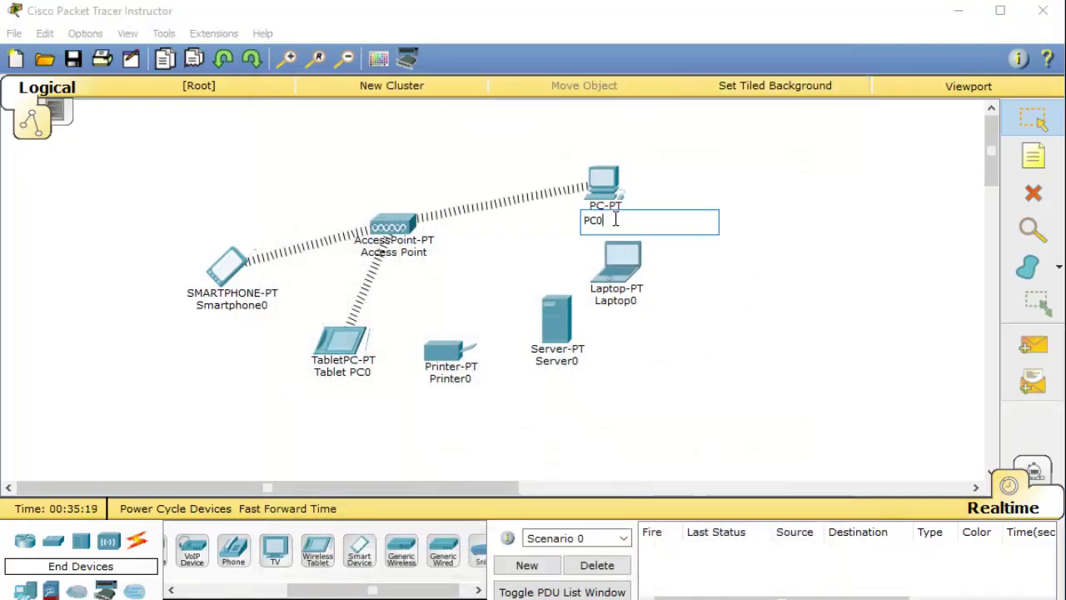
left_click(250, 305)
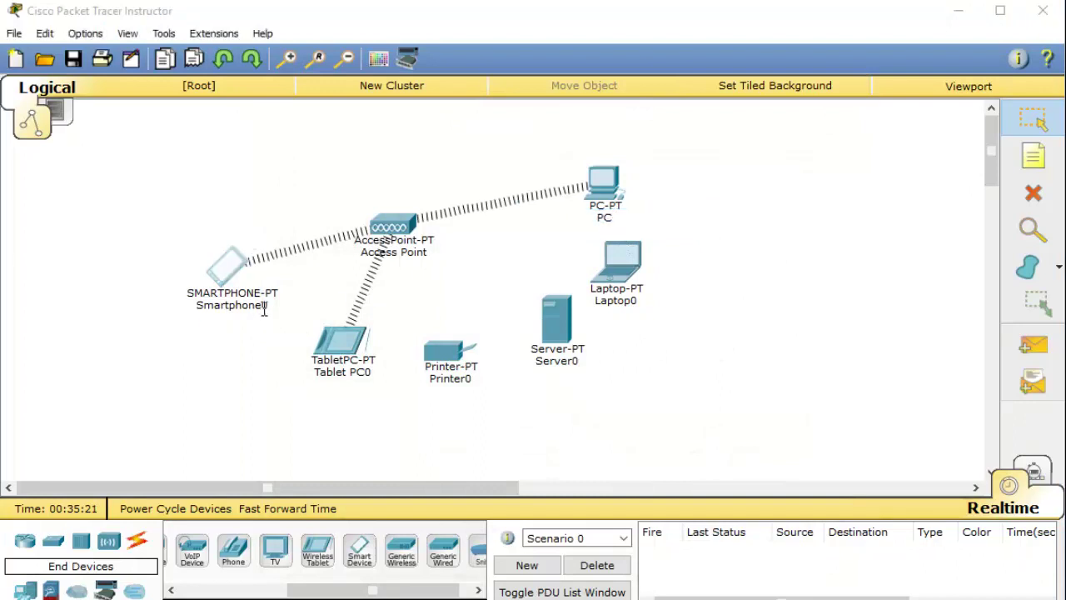
left_click(358, 373)
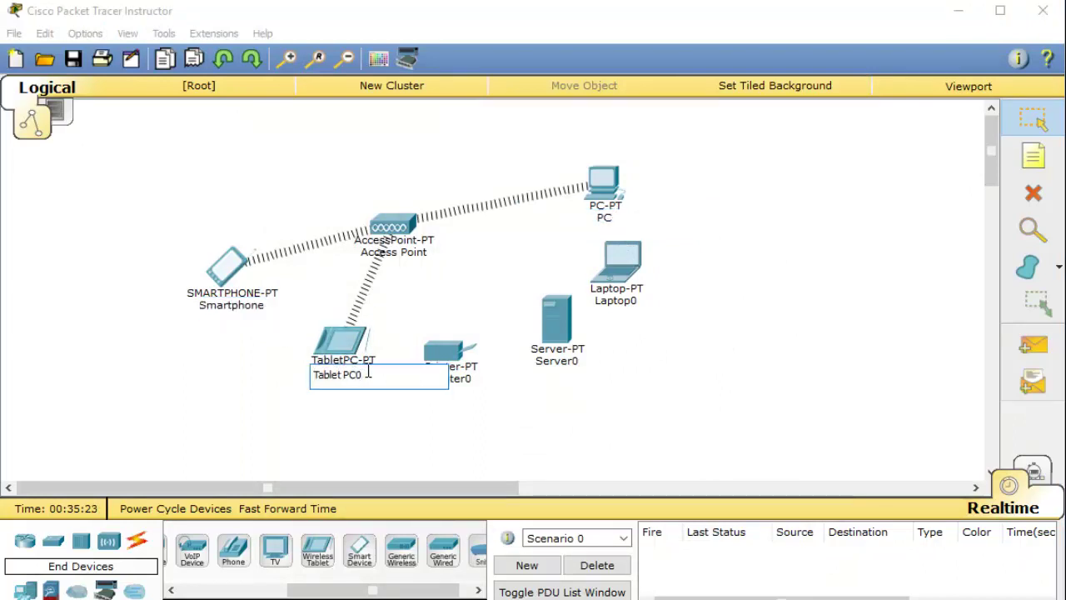
left_click(698, 373)
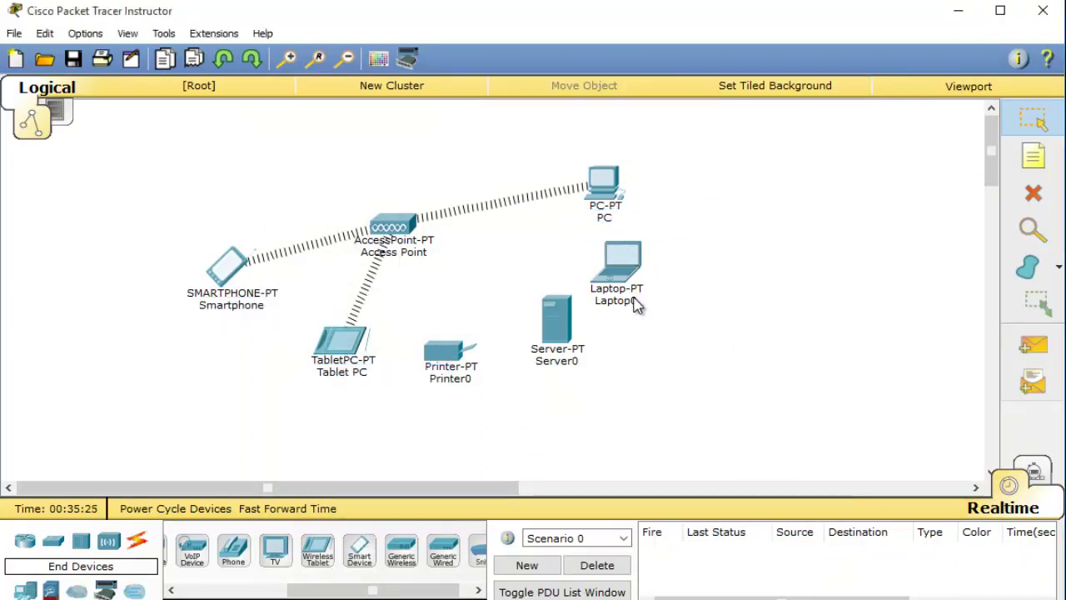
left_click(633, 304)
left_click(578, 363)
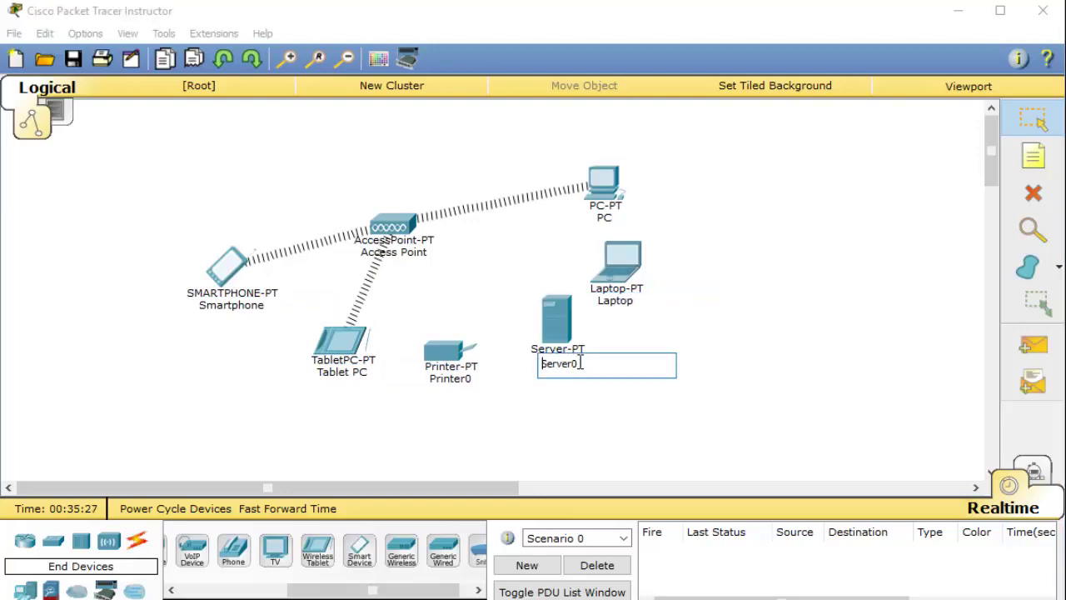
Step: Rename Printer0 to Printer, then bring up the laptop's device window
left_click(479, 385)
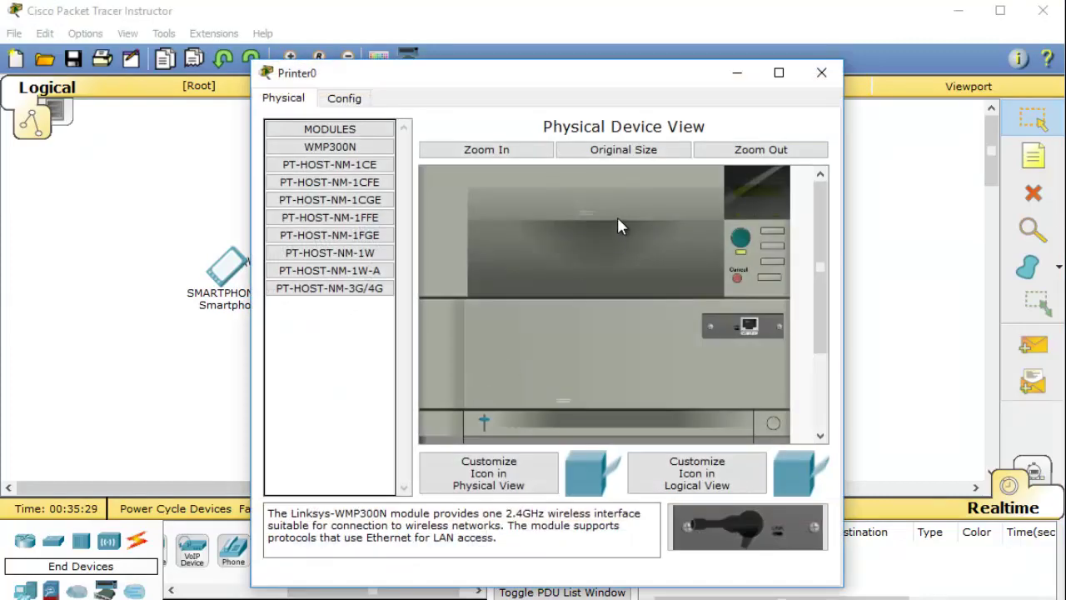
left_click(822, 73)
left_click(472, 382)
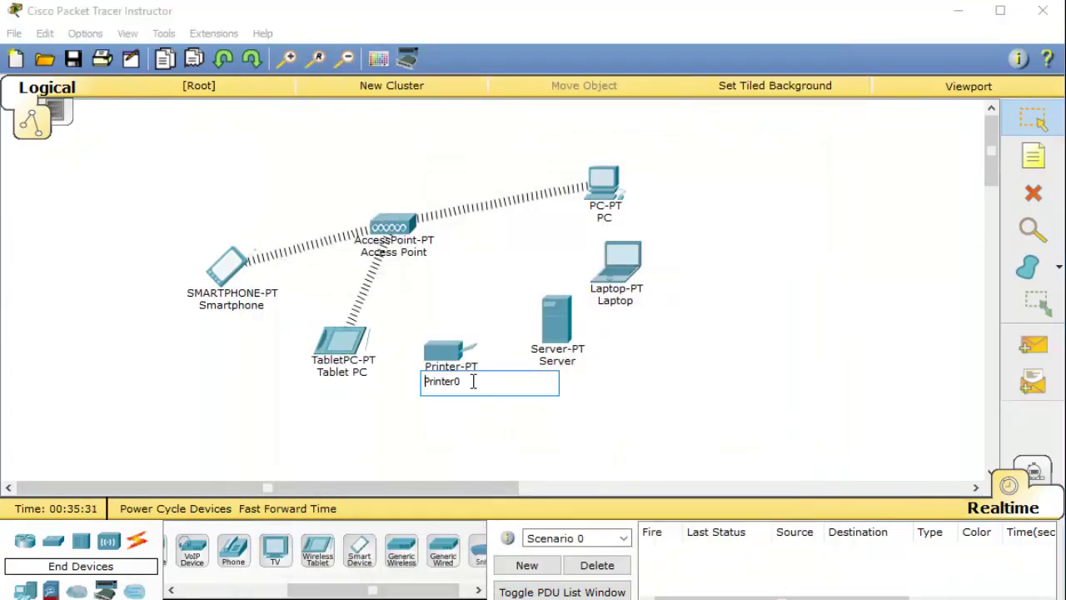
key("BackSpace")
key("Return")
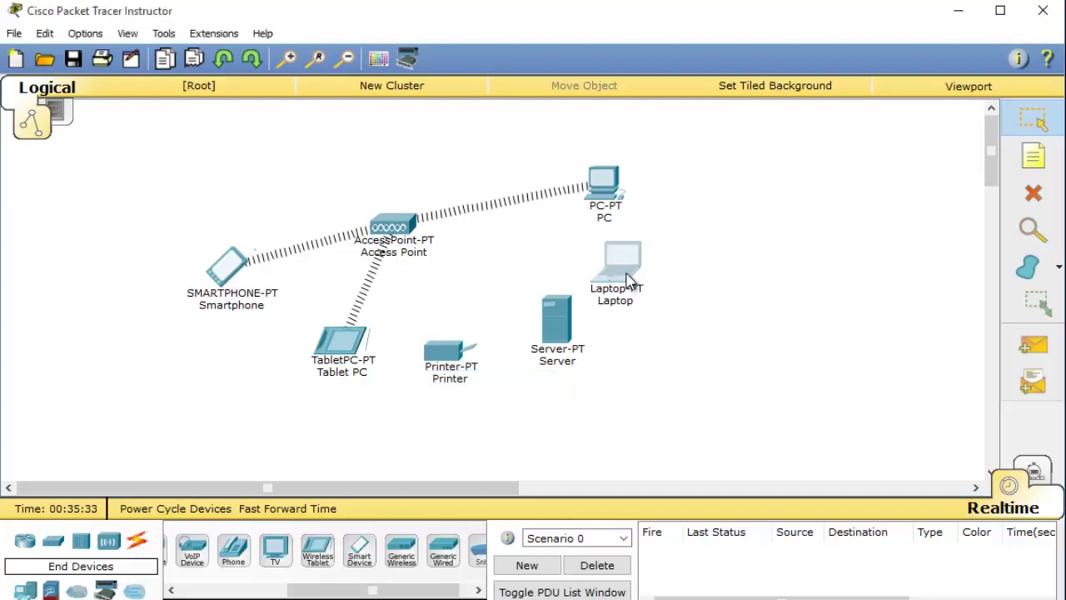
left_click(626, 282)
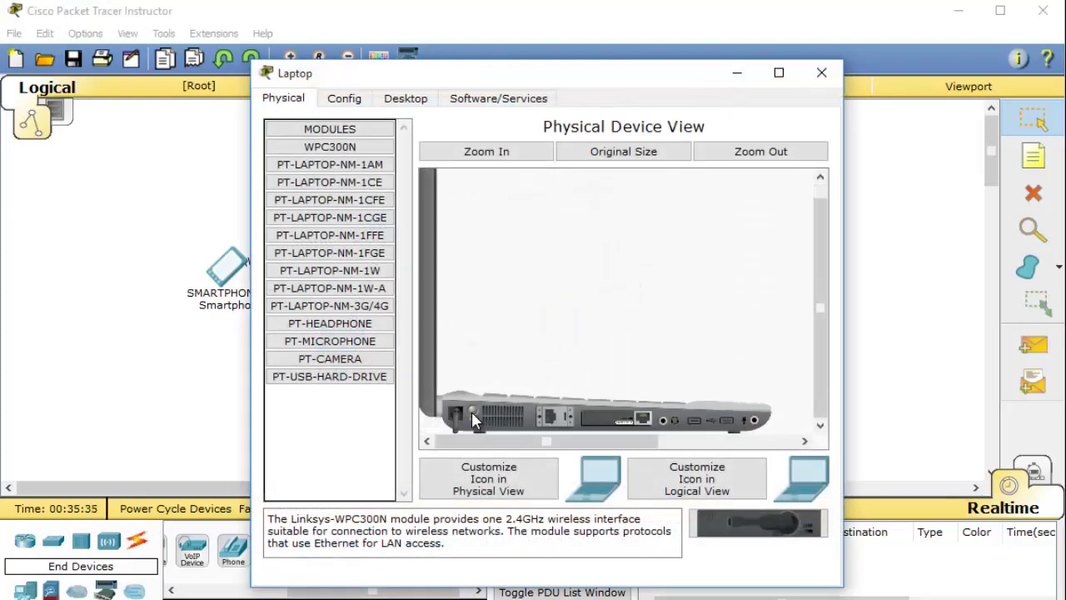
Step: Reseat the WPC300N card in the laptop and install a WMP300N card in the server
left_click_drag(590, 419, 348, 298)
left_click_drag(342, 150, 625, 415)
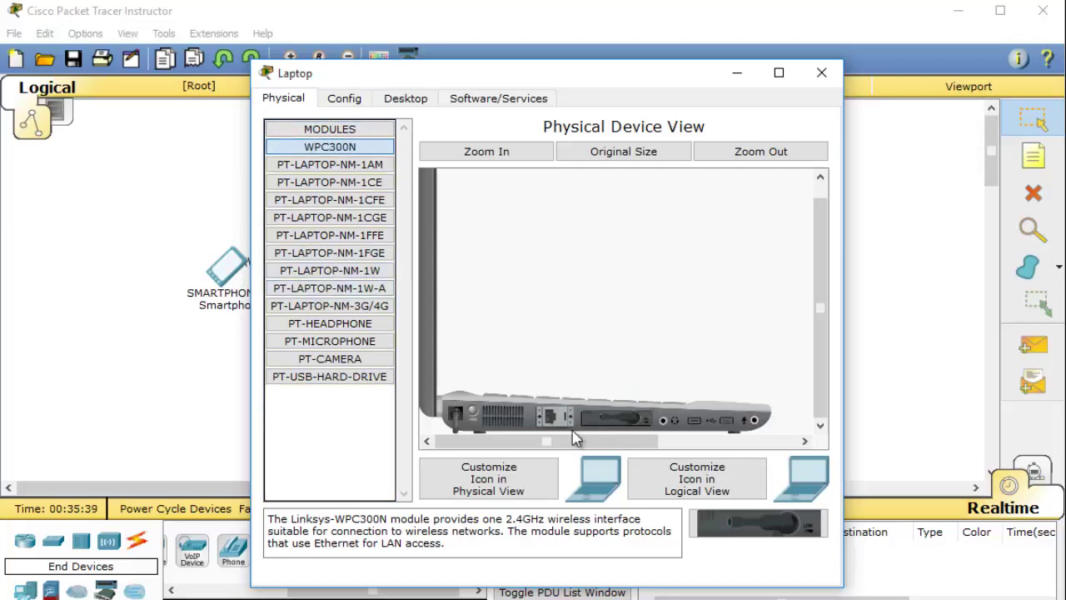
left_click(821, 72)
left_click(555, 324)
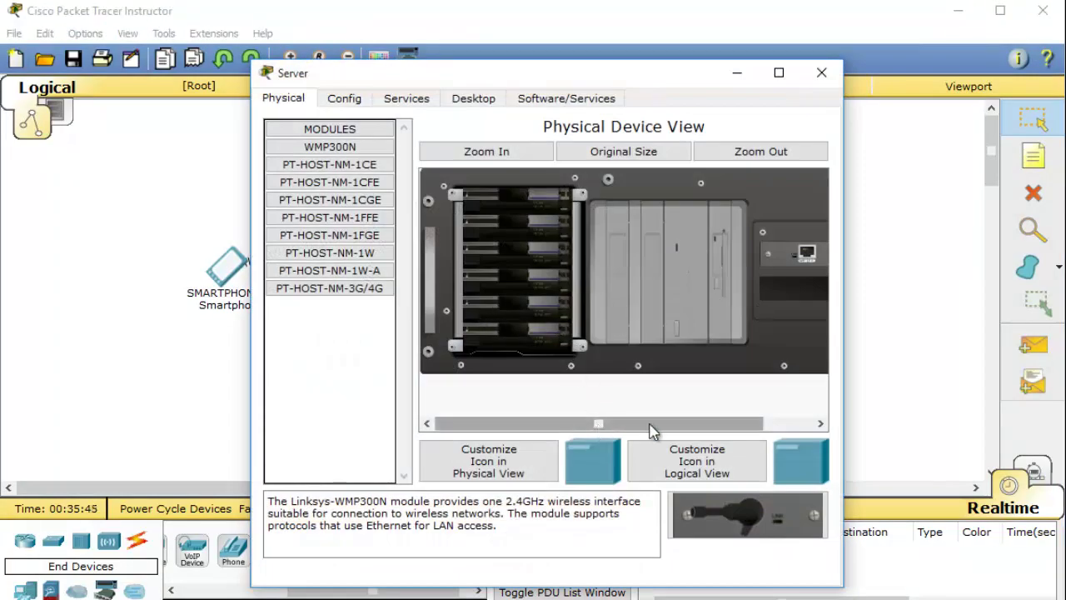
left_click_drag(597, 425, 783, 427)
left_click_drag(340, 152, 744, 292)
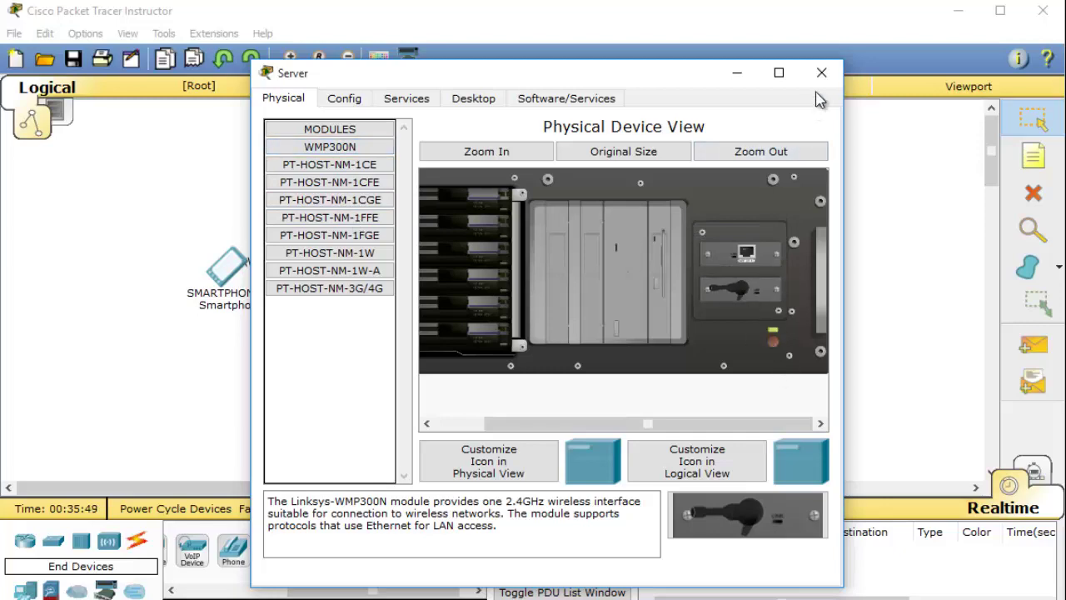
left_click(821, 73)
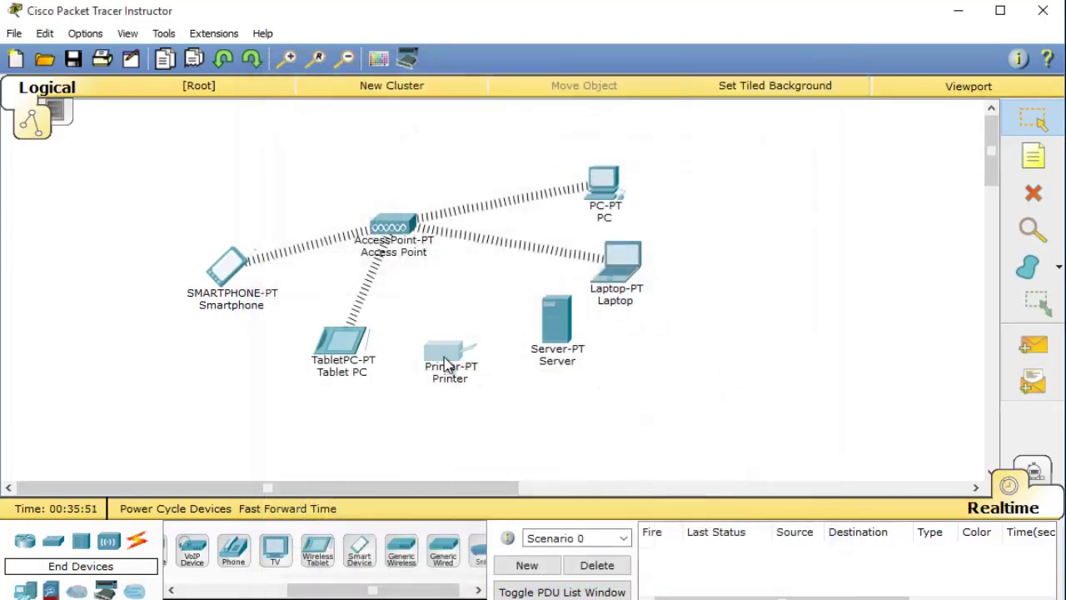
Step: Reseat the printer's wireless card and power the printer back on
left_click(447, 364)
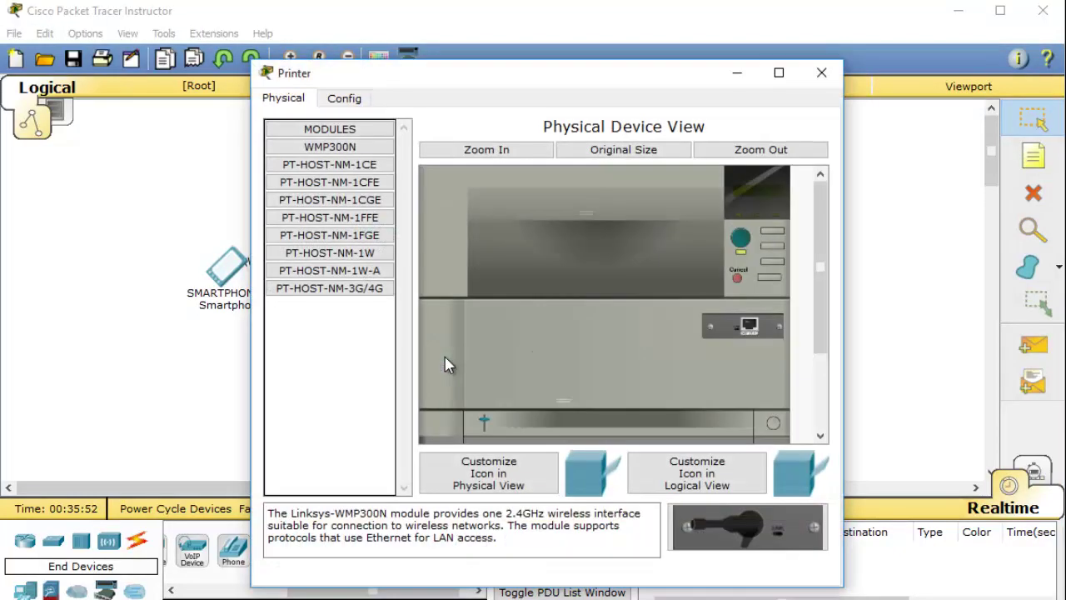
mouse_move(750, 325)
left_mouse_down()
mouse_move(386, 209)
mouse_move(354, 150)
mouse_move(743, 324)
left_mouse_up()
left_click(740, 239)
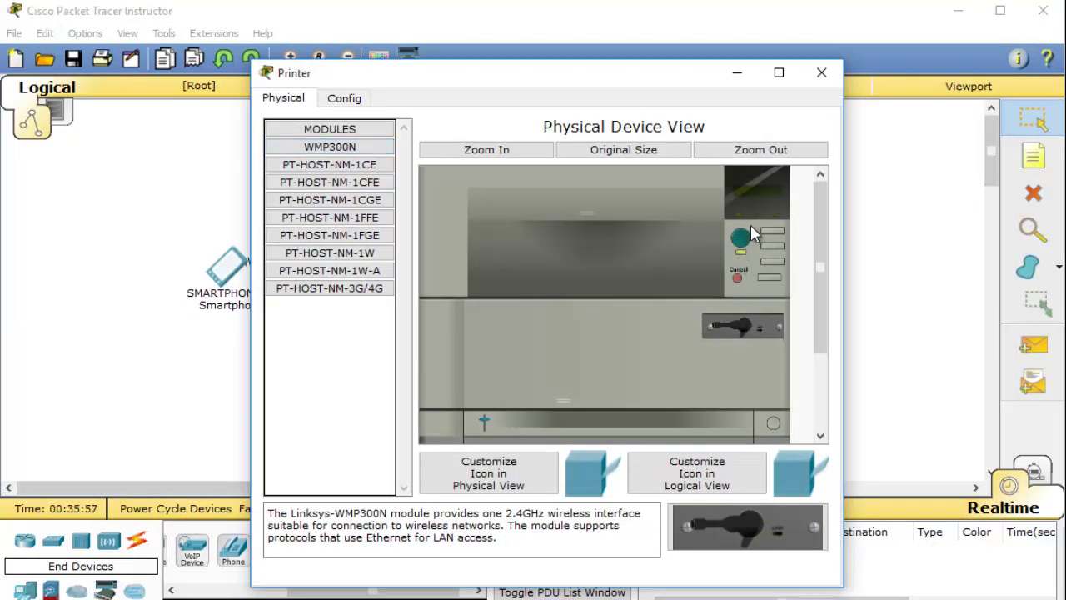
left_click(823, 73)
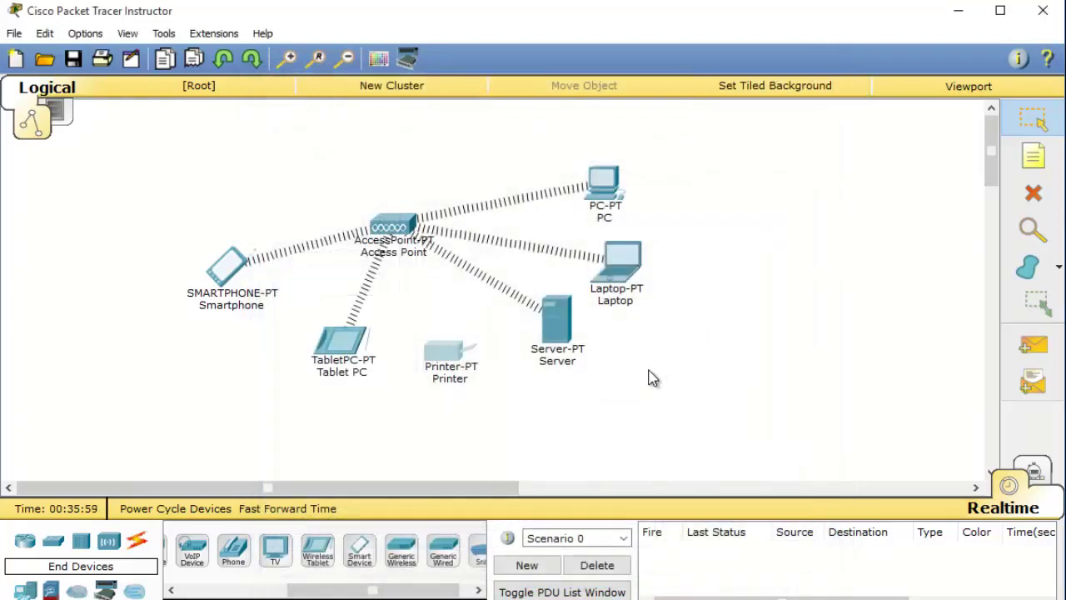
Step: Move the access point up-right, rename the server DHCP Server, and view its Services page
left_click_drag(399, 225, 419, 203)
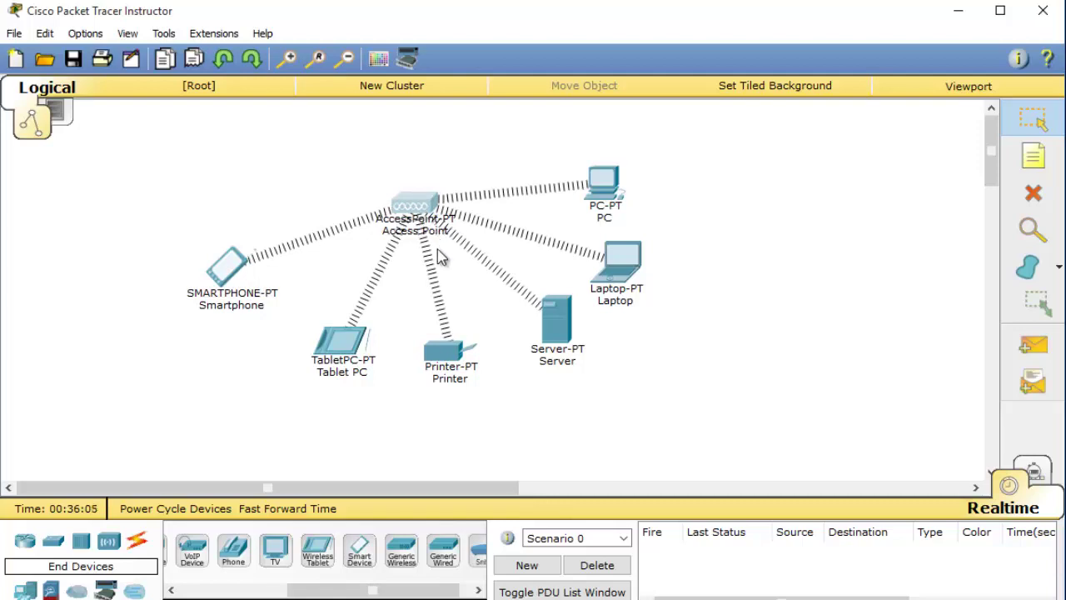
left_click(543, 362)
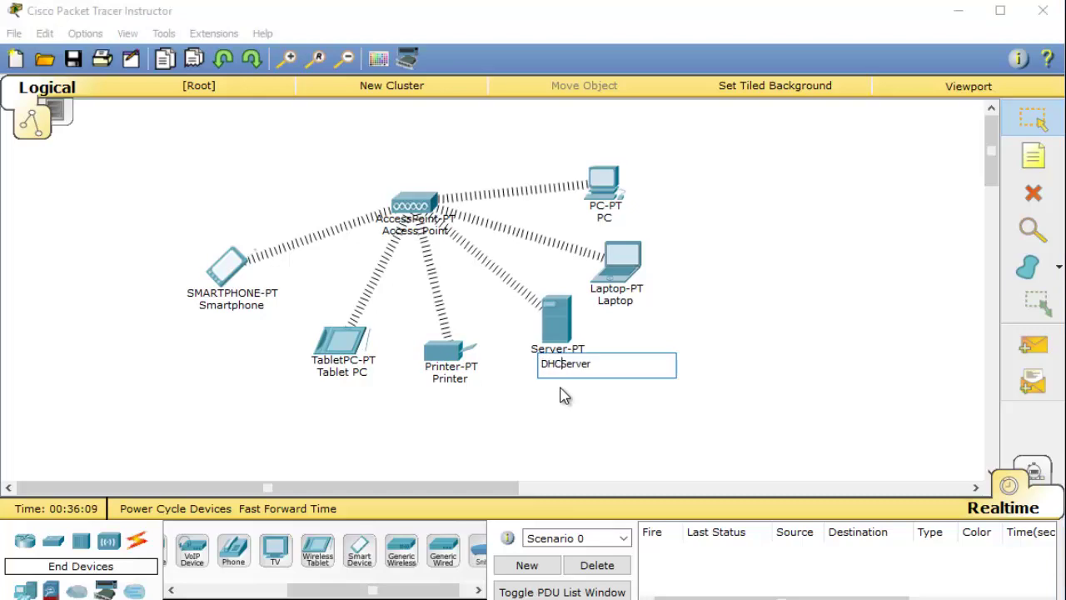
type("DHCP")
key("Return")
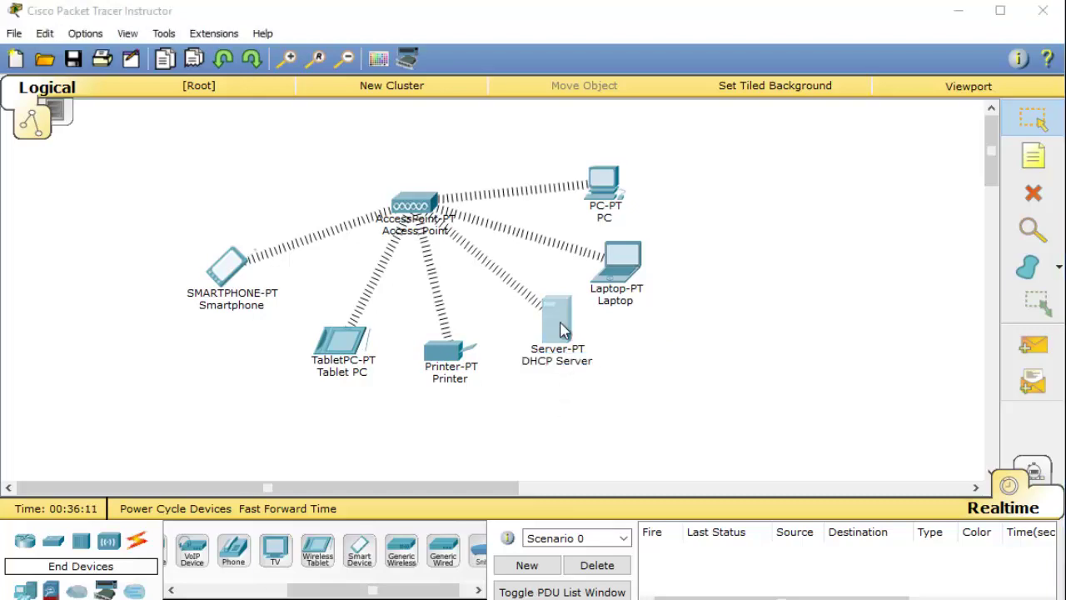
left_click(565, 324)
left_click(408, 102)
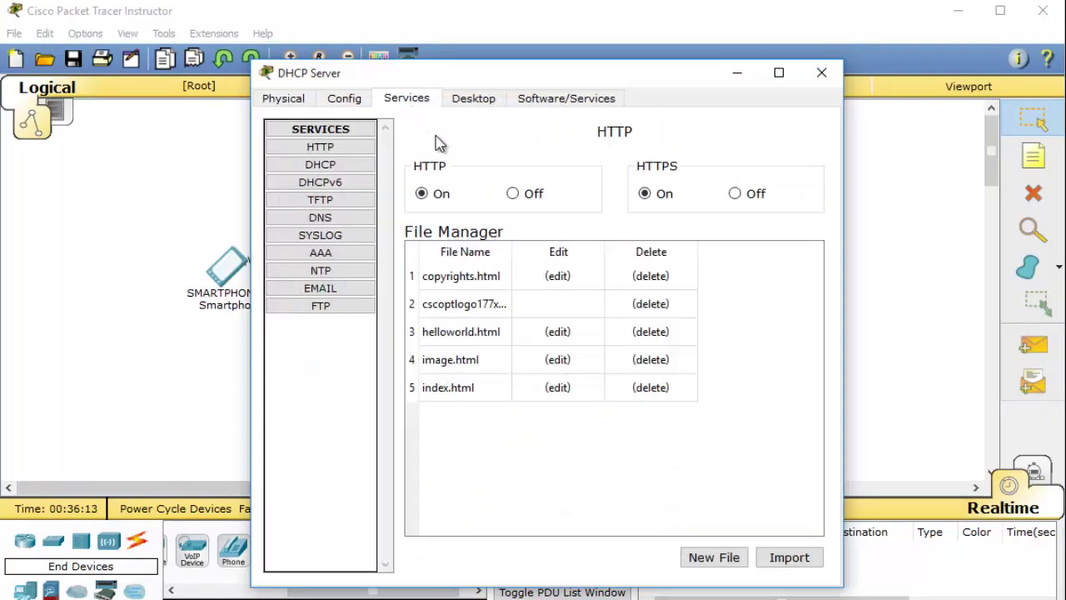
Step: Give the server's Wireless1 interface a static IP address with the default subnet mask
left_click(473, 99)
left_click(320, 166)
left_click(431, 178)
left_click(472, 197)
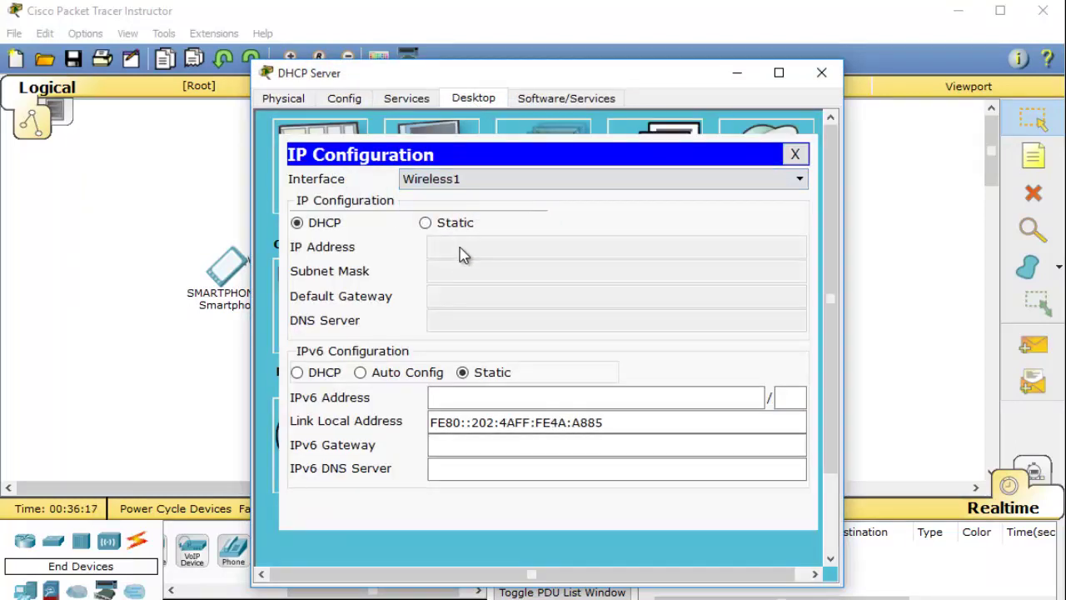
left_click(426, 225)
left_click(453, 250)
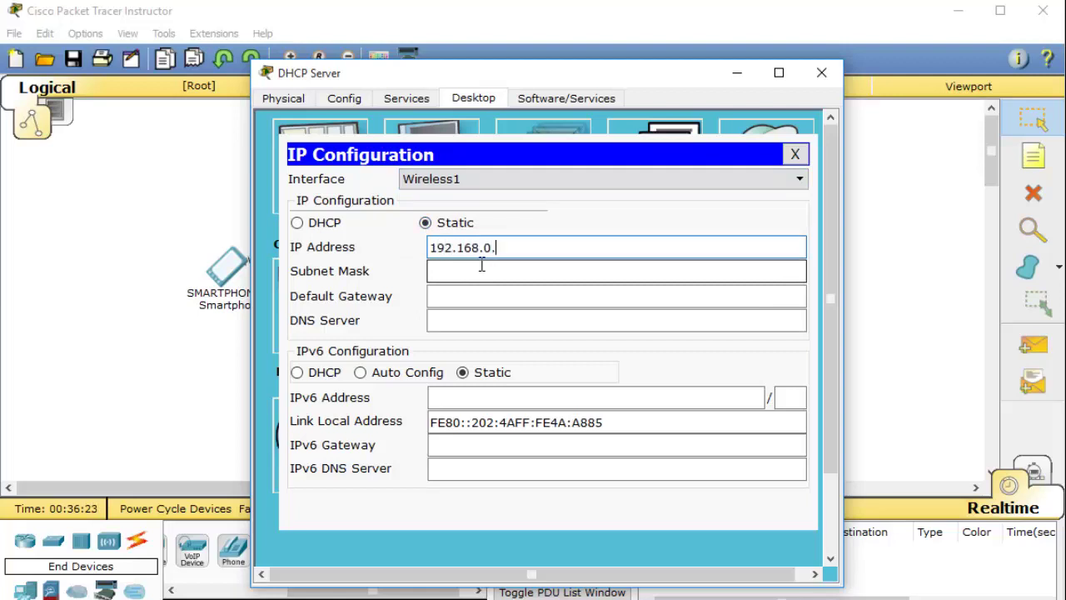
left_click(484, 271)
left_click(483, 293)
left_click_drag(503, 248, 432, 250)
left_click(795, 155)
Step: Turn DHCP on for Wireless1 with gateway 192.168.0.1 and start address 192.168.0.10, and save
left_click(344, 102)
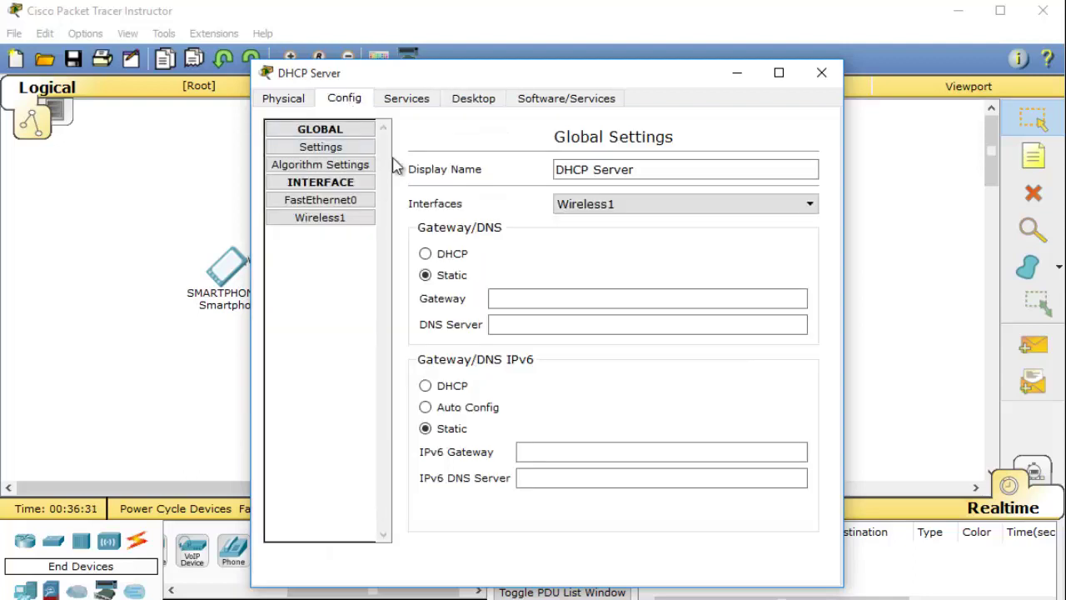
left_click(416, 101)
left_click(327, 165)
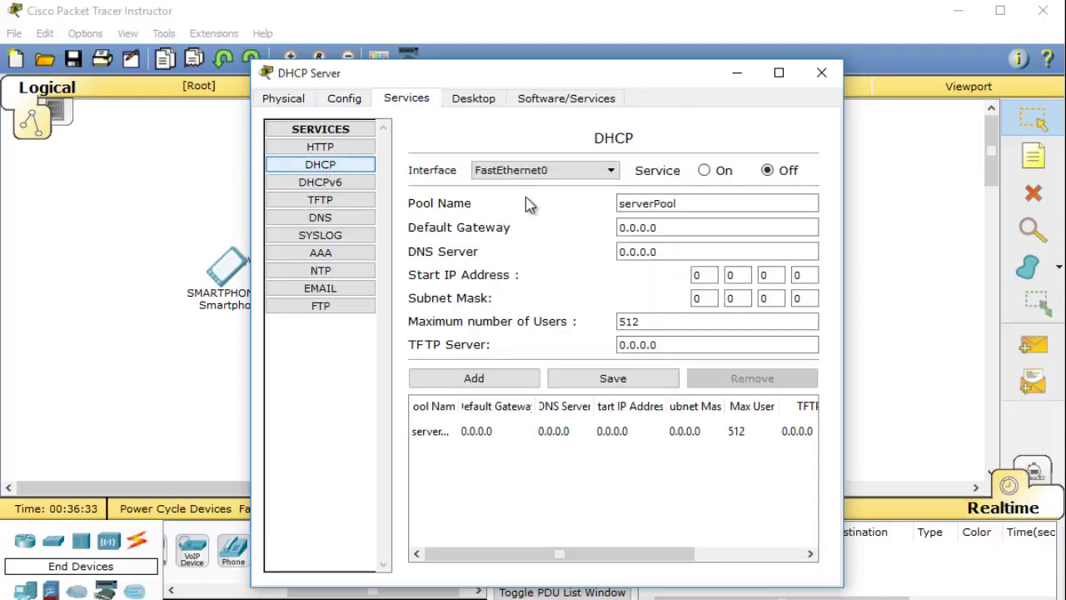
left_click(615, 171)
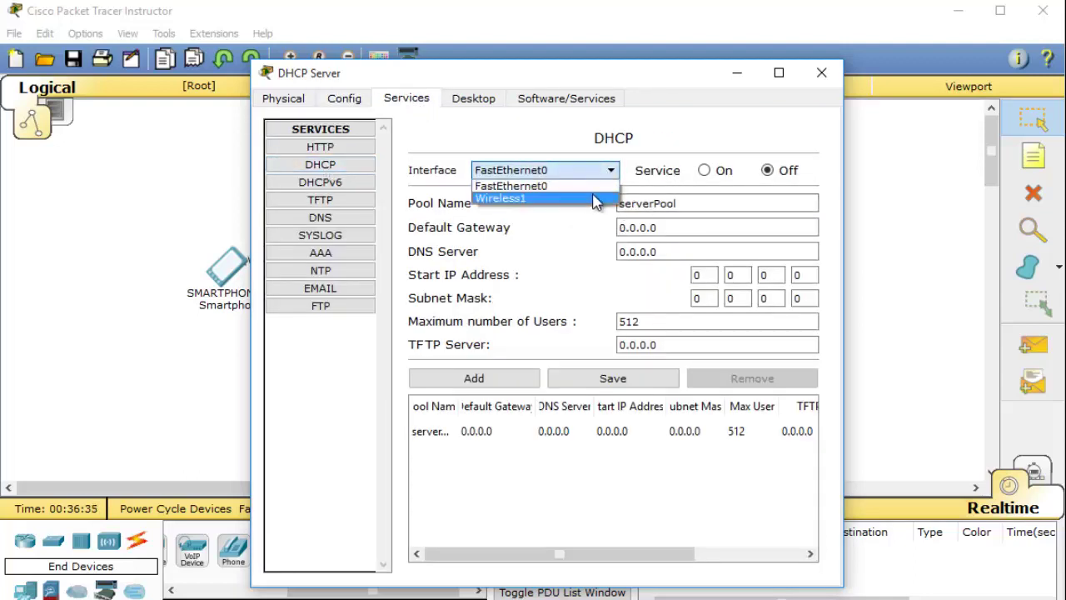
left_click(593, 188)
left_click(704, 170)
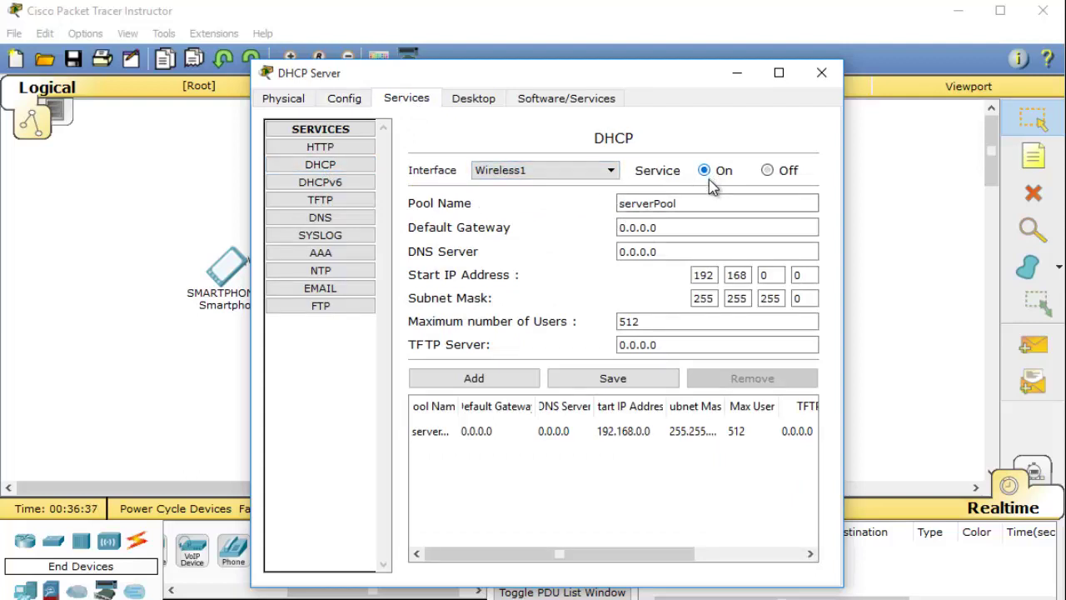
left_click(667, 228)
left_click_drag(666, 227, 578, 236)
type("192.168.0.1")
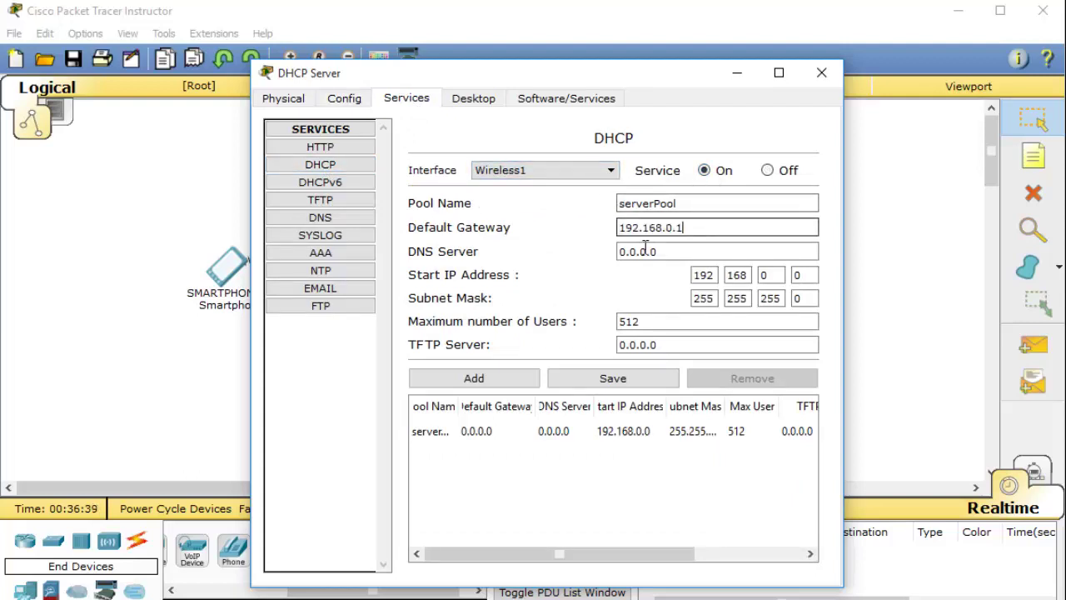
left_click(795, 275)
left_click(647, 378)
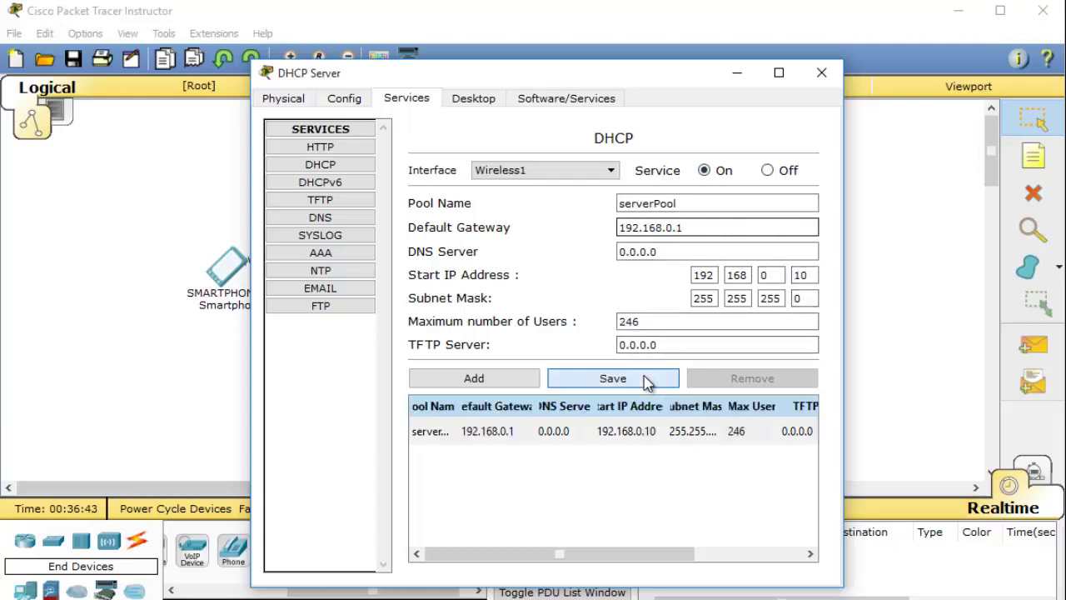
left_click(822, 73)
Step: Check the IP configurations the PC and laptop received
left_click(605, 187)
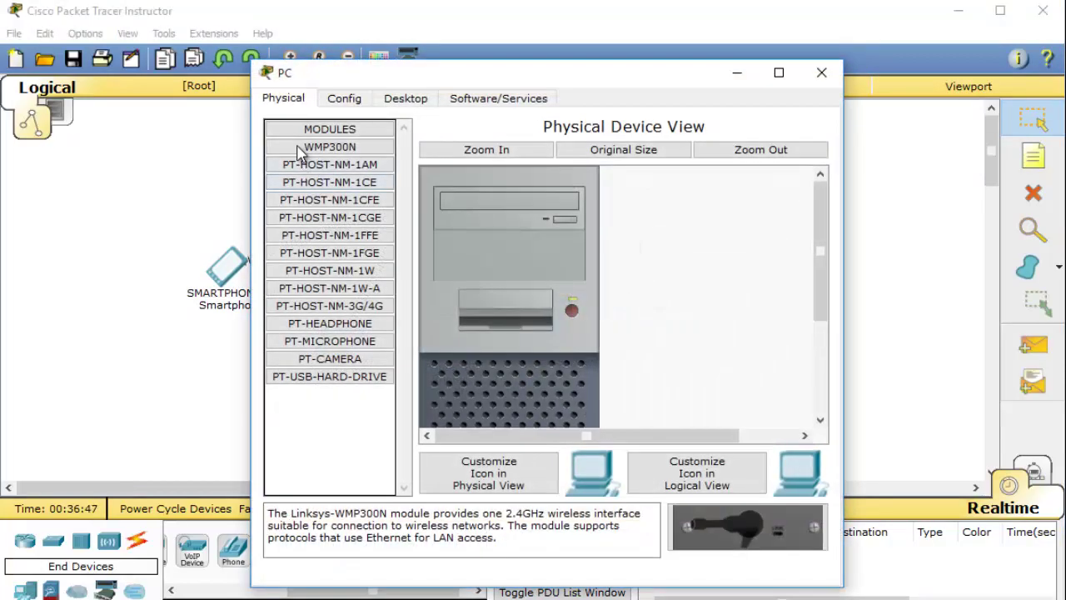
left_click(406, 97)
left_click(317, 164)
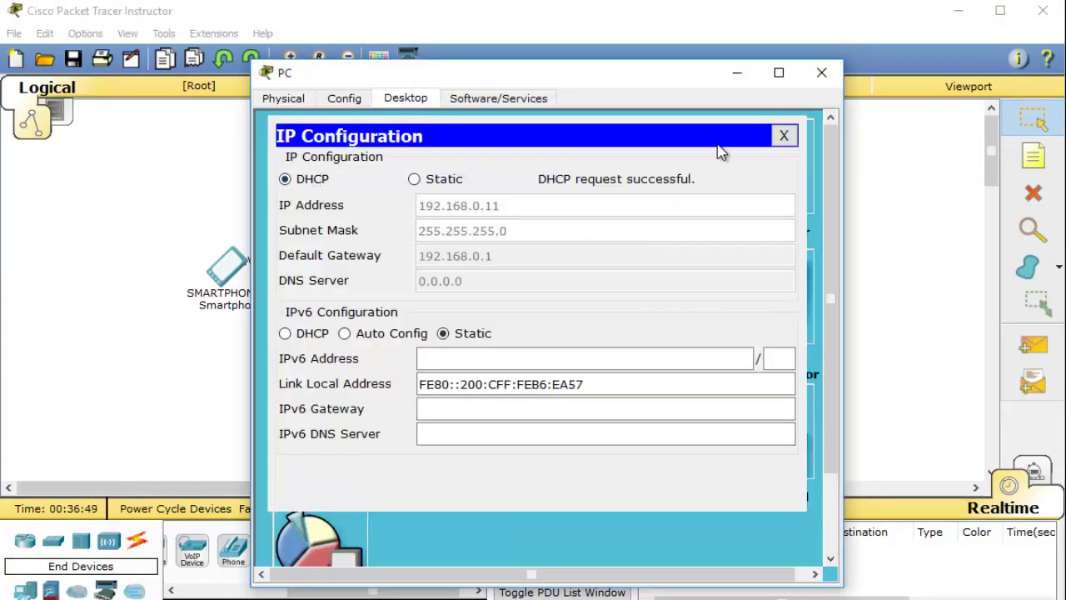
left_click(821, 75)
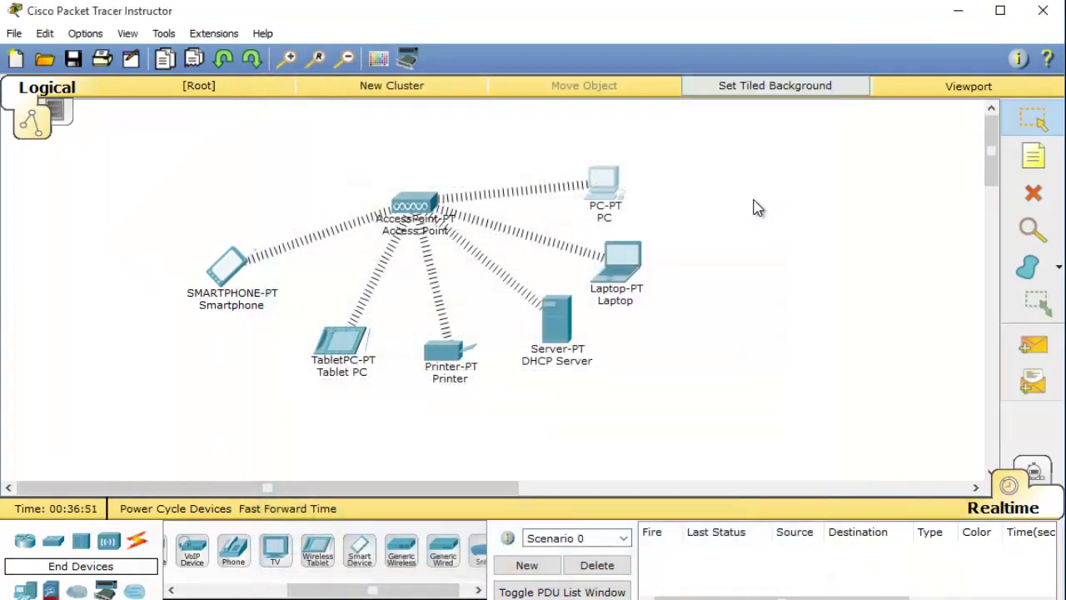
left_click(633, 278)
left_click(404, 100)
left_click(326, 173)
left_click(822, 75)
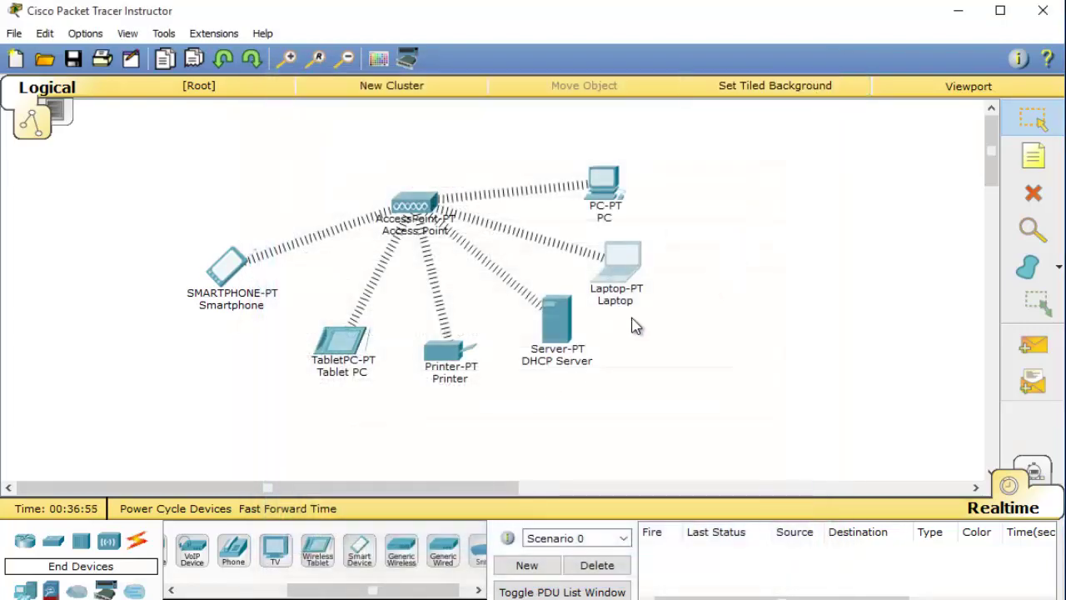
Step: Inspect the printer's Wireless0 settings and the tablet's IP configuration
left_click(446, 349)
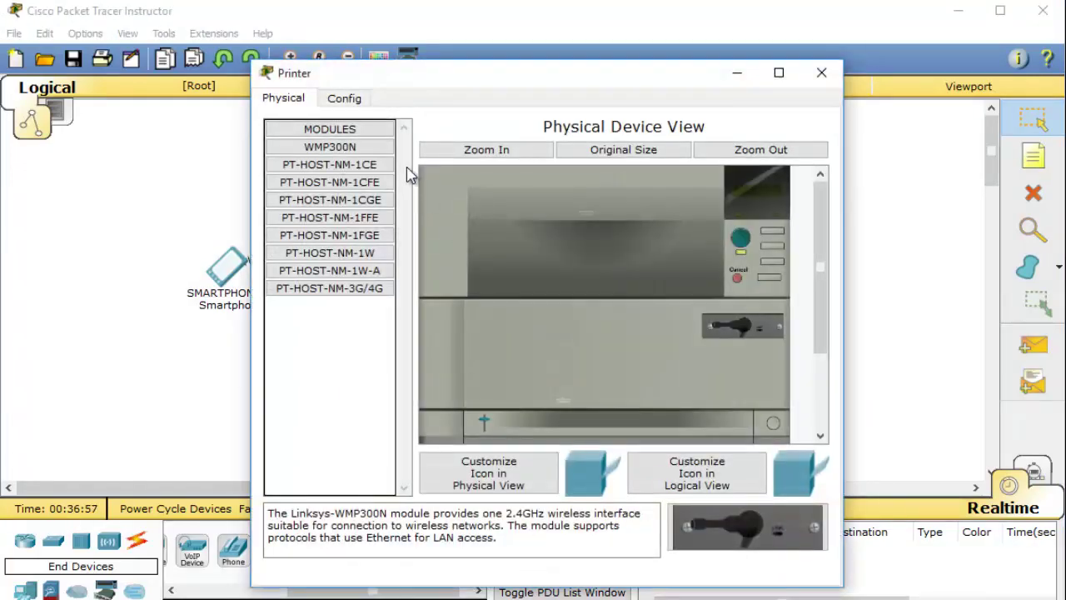
left_click(344, 98)
left_click(341, 183)
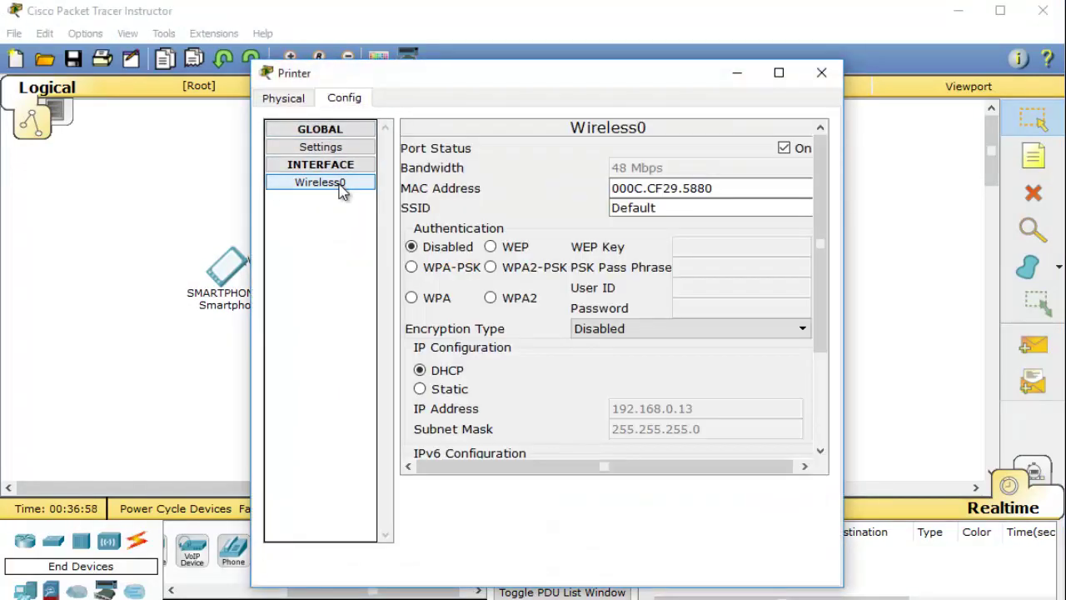
left_click(821, 73)
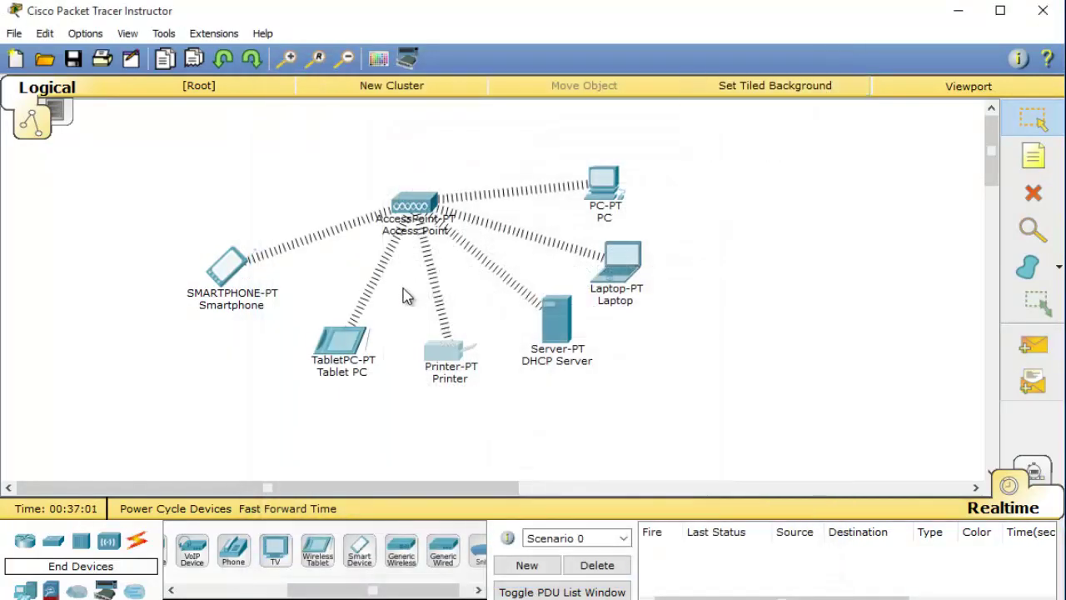
left_click(343, 348)
left_click(421, 100)
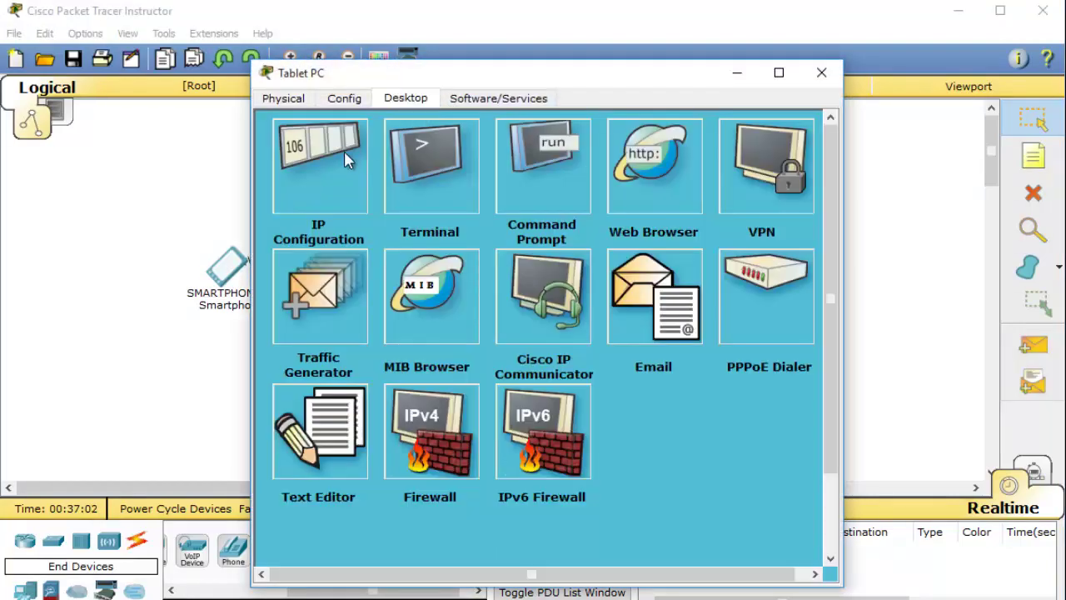
left_click(345, 148)
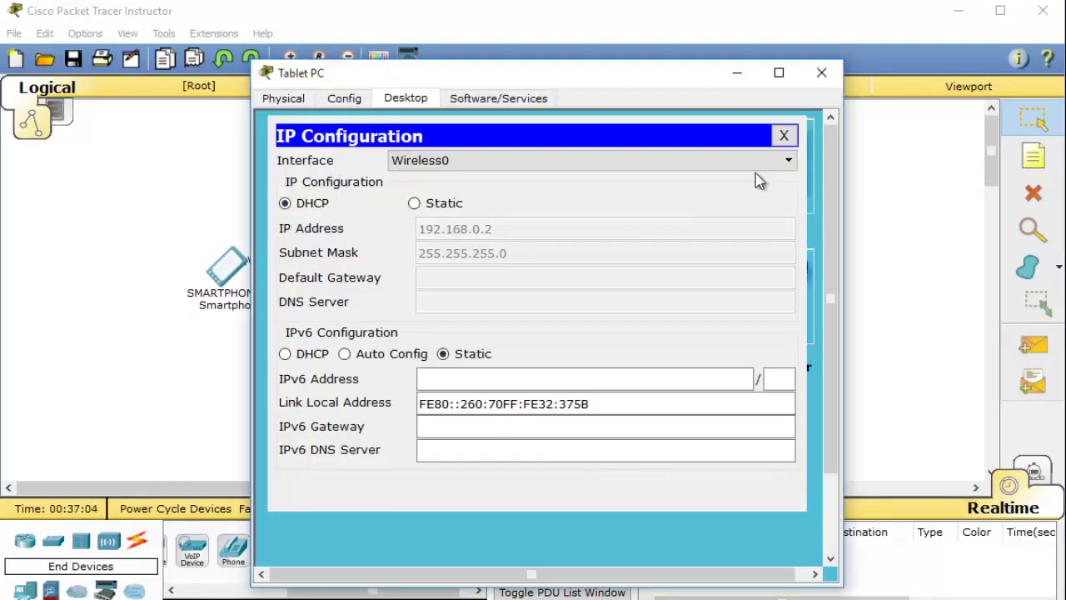
left_click(822, 74)
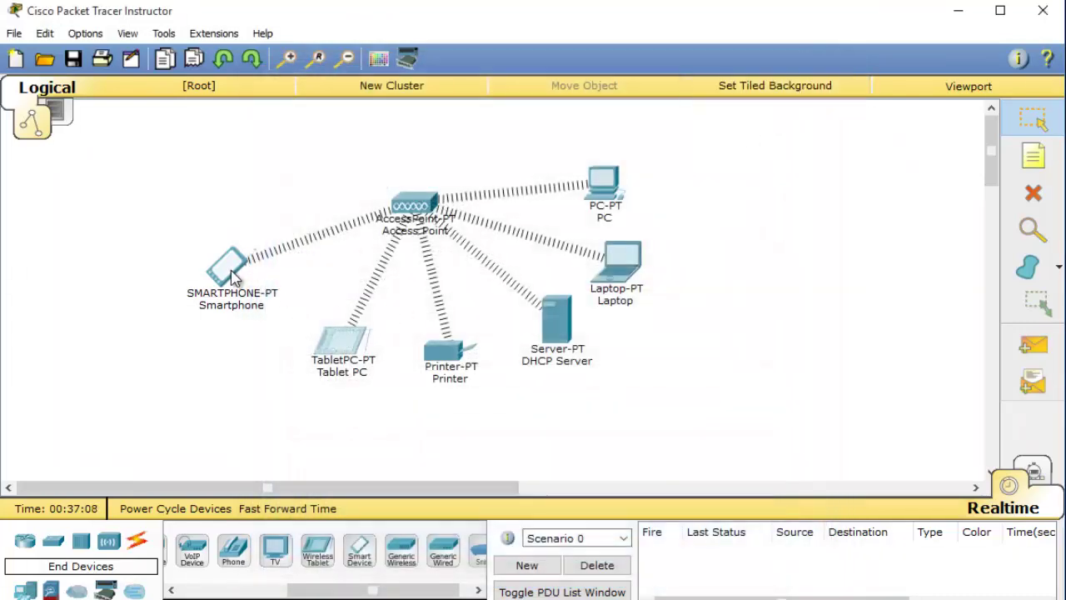
Step: Switch the Smartphone's IP configuration to Static and back to DHCP, obtaining 192.168.0.14
left_click(232, 271)
left_click(406, 100)
left_click(329, 172)
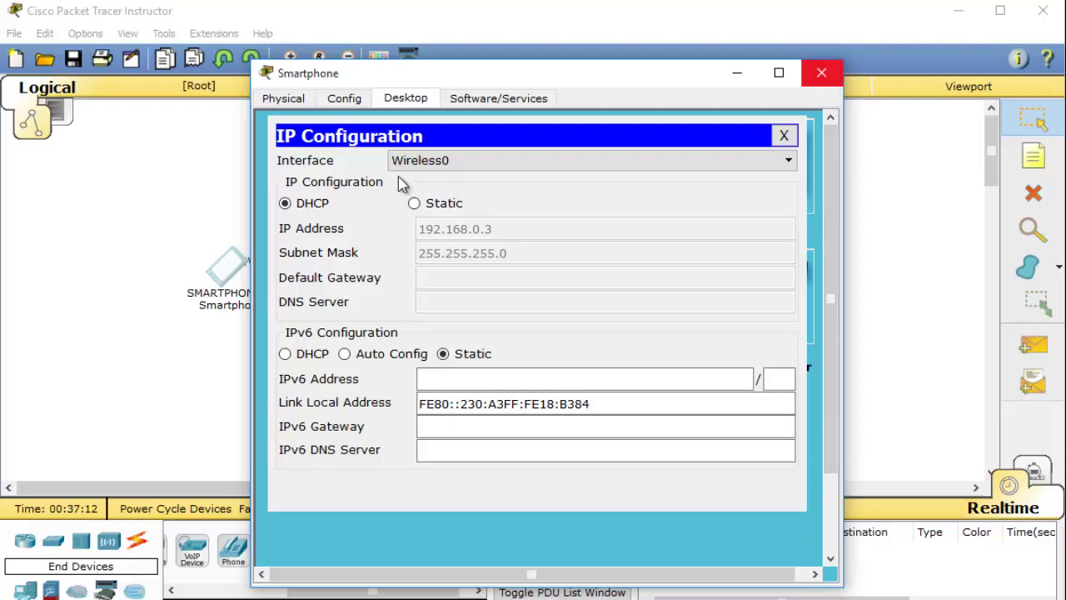
left_click(414, 203)
left_click(292, 205)
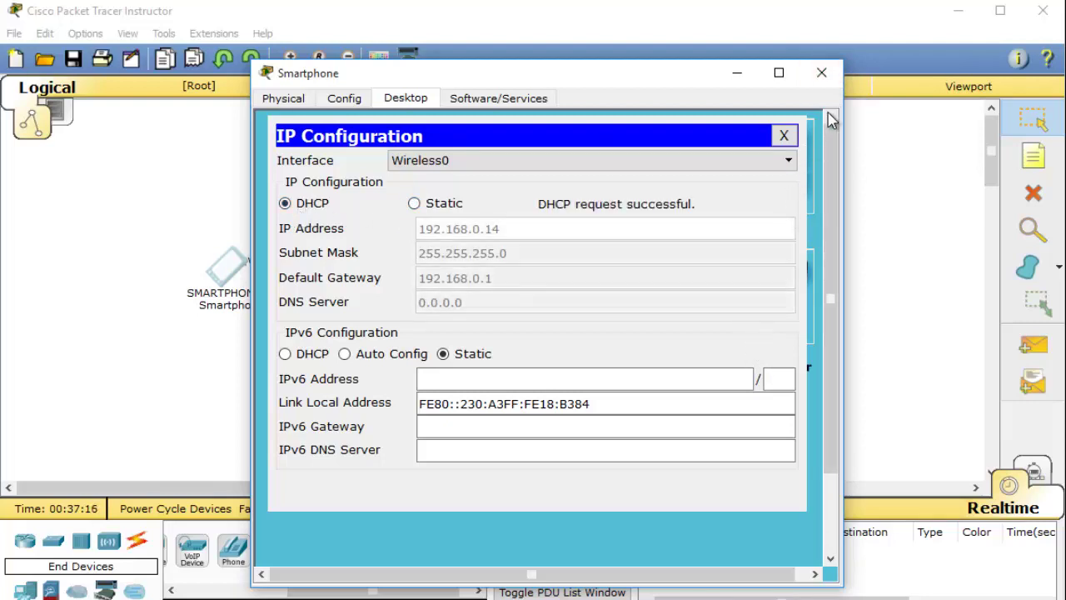
left_click(821, 72)
Step: Switch the Tablet PC to Static and back to DHCP, obtaining 192.168.0.15 with gateway 192.168.0.1
left_click(345, 345)
left_click(328, 192)
left_click(414, 203)
left_click(320, 208)
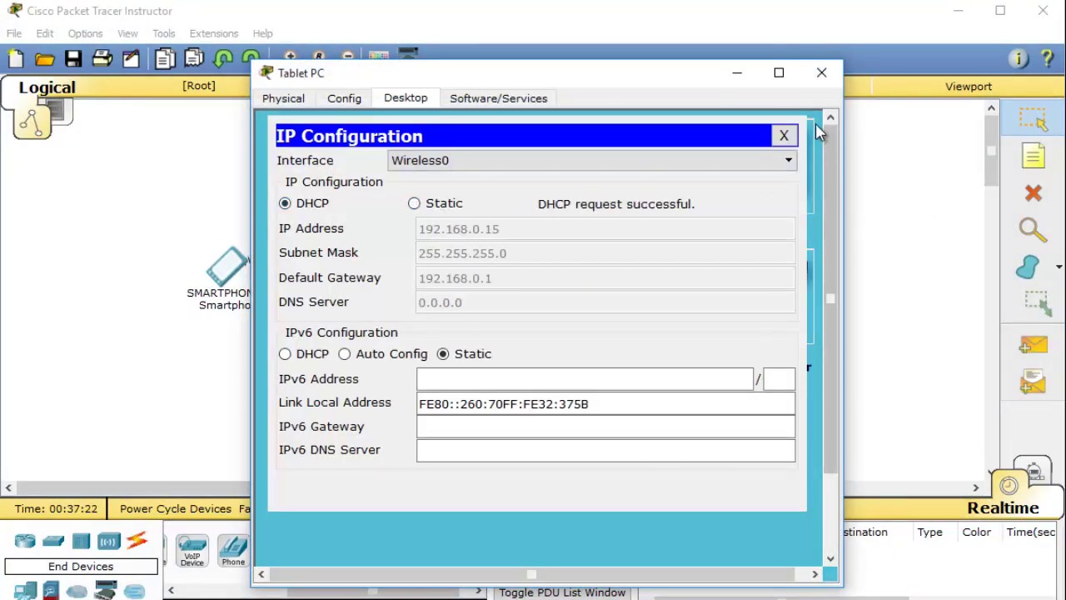
left_click(822, 74)
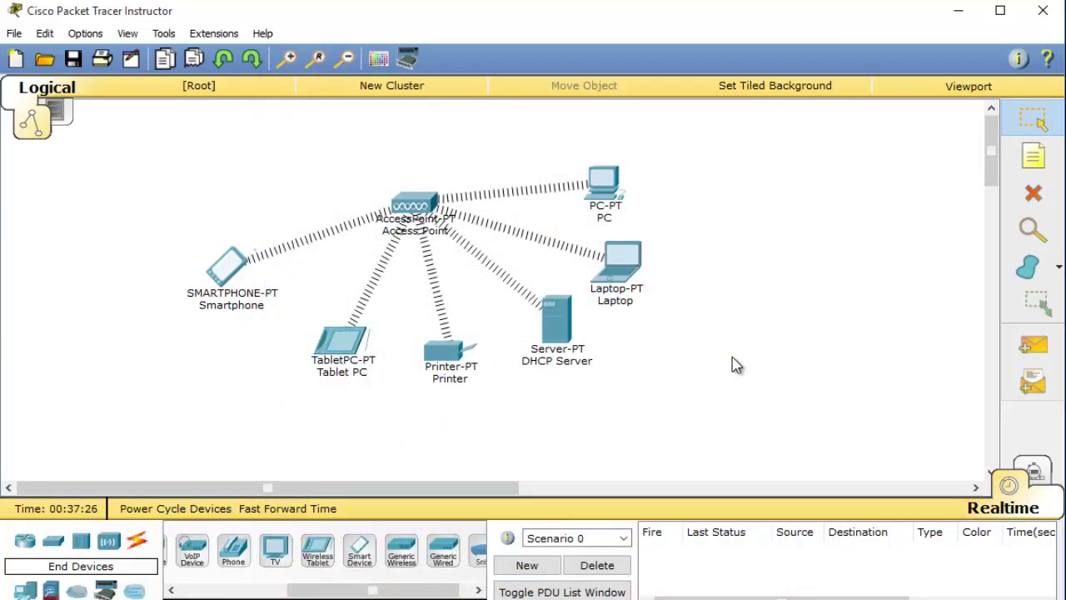
Step: Review the DHCP Server's Wireless1 settings, where the SSID is still Default
left_click(558, 327)
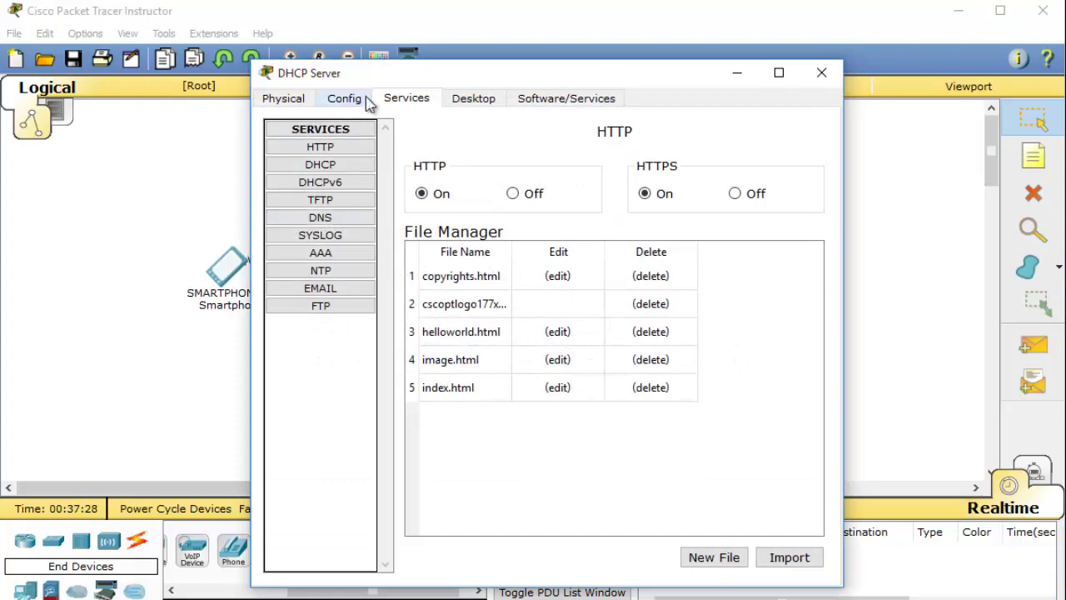
left_click(351, 101)
left_click(354, 218)
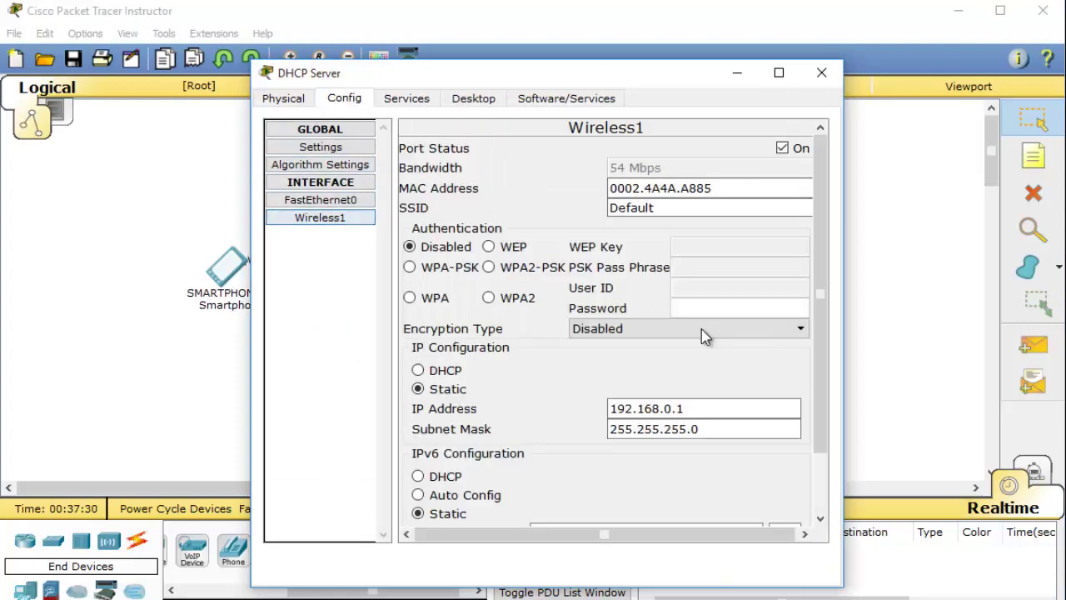
left_click_drag(666, 207, 540, 210)
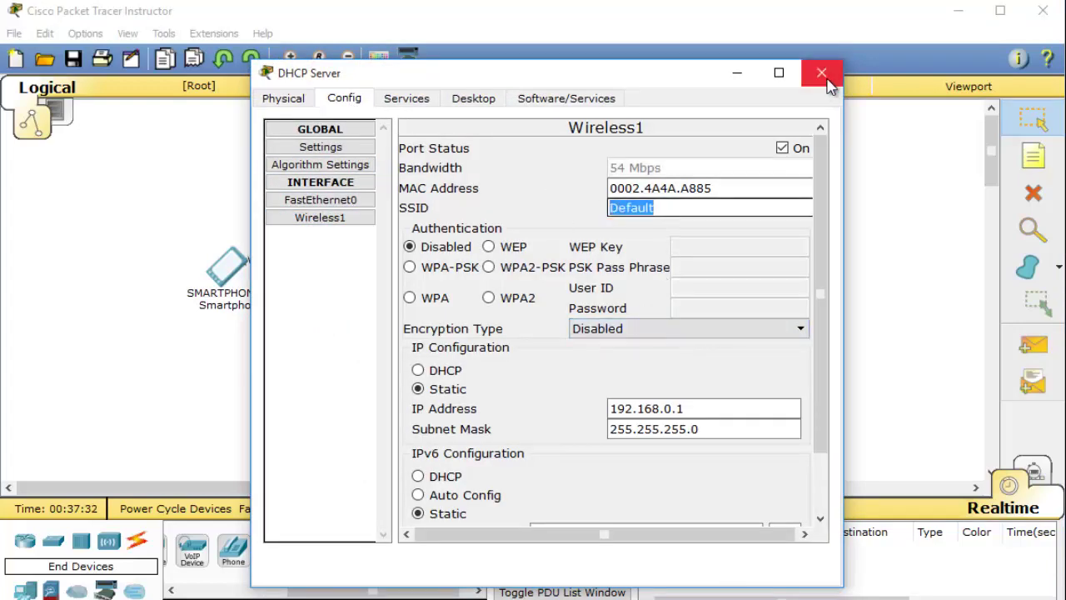
left_click(821, 73)
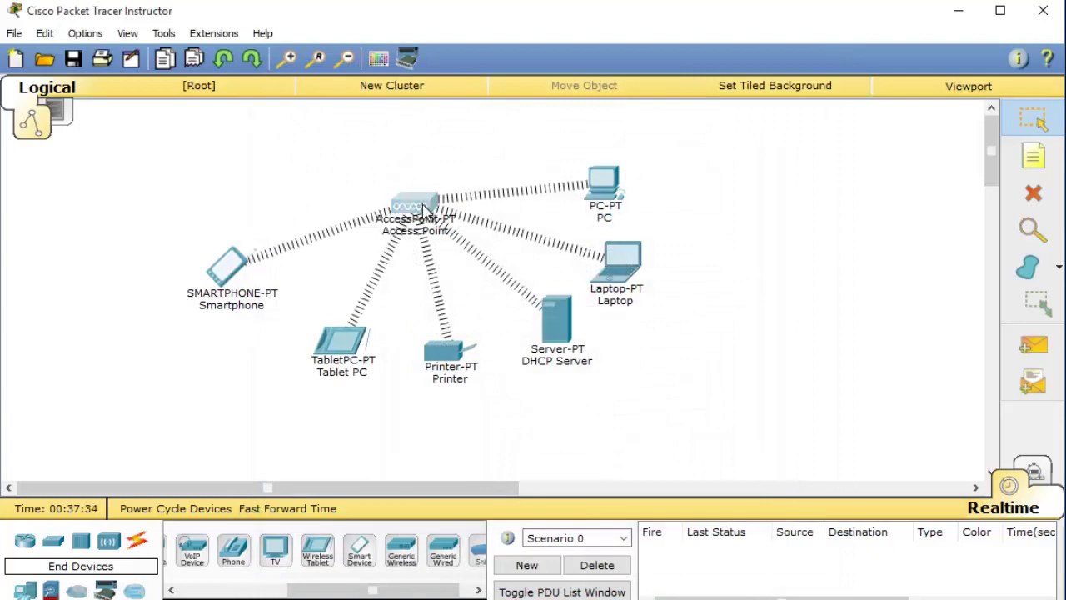
left_click(423, 208)
Step: On Port 1, change the SSID from Default to CISCO and set WPA2-PSK with AES and a pass phrase
left_click(358, 100)
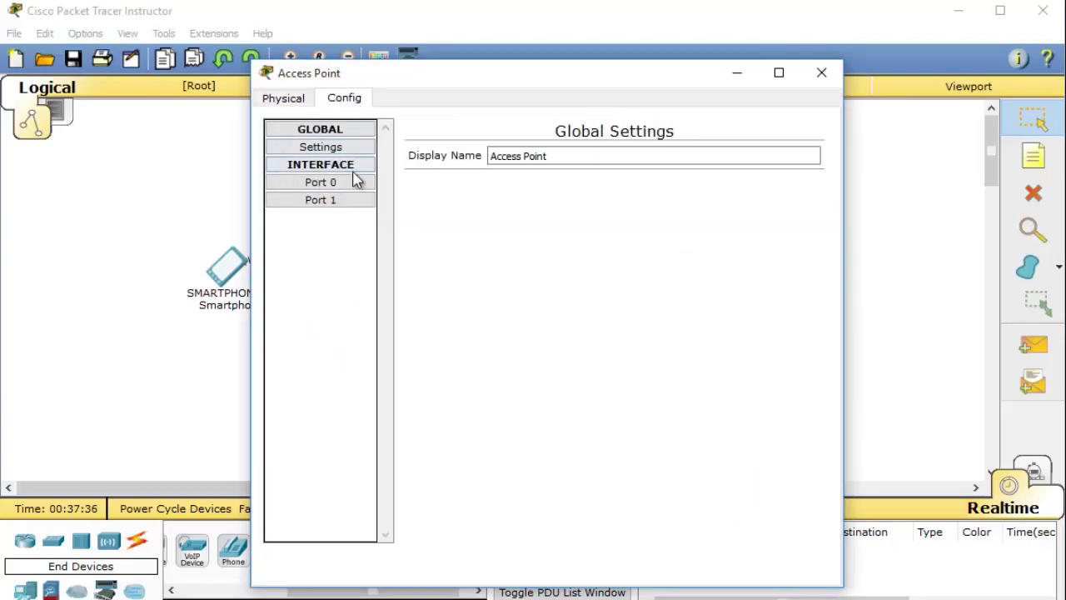
left_click(334, 200)
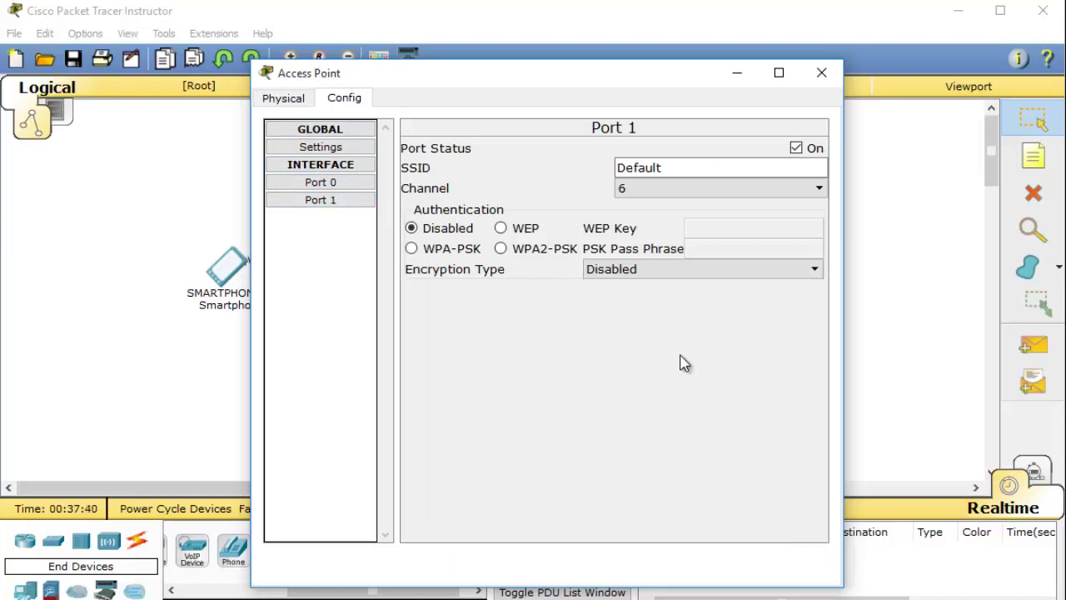
double_click(676, 173)
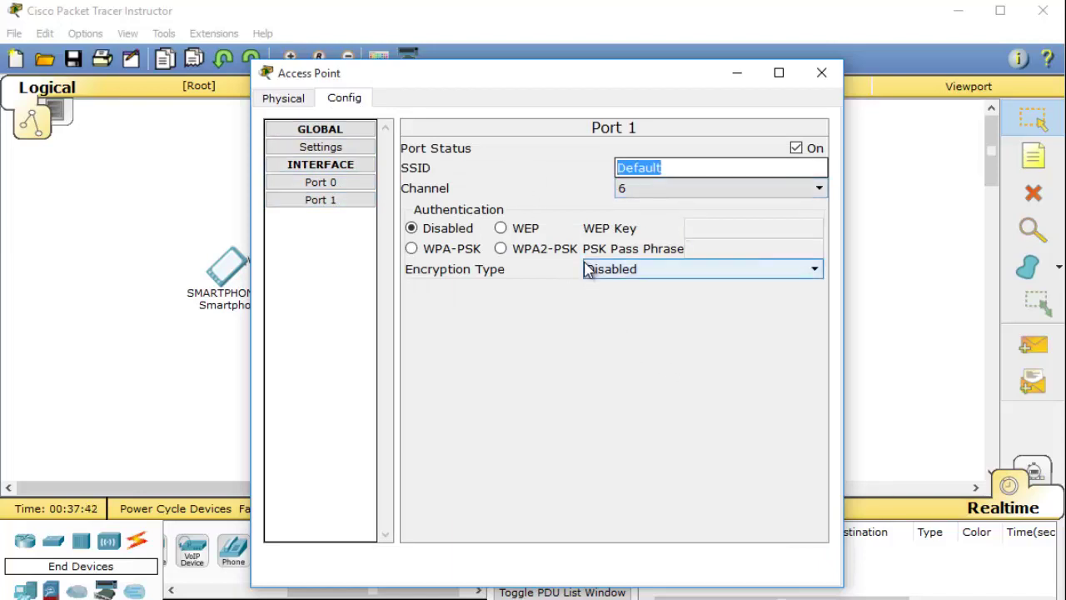
type("CISCO")
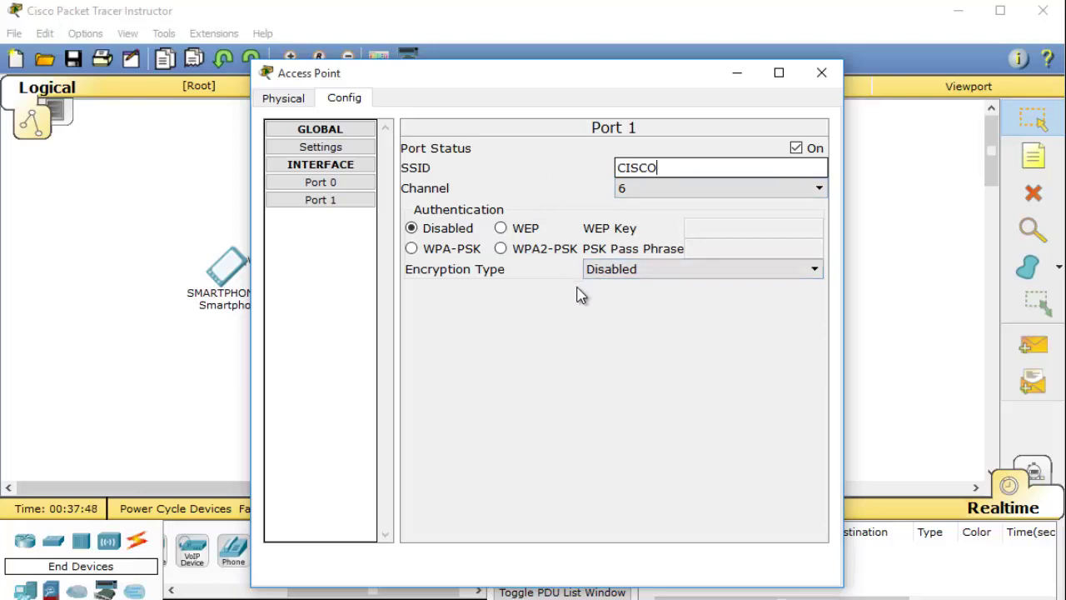
left_click(500, 229)
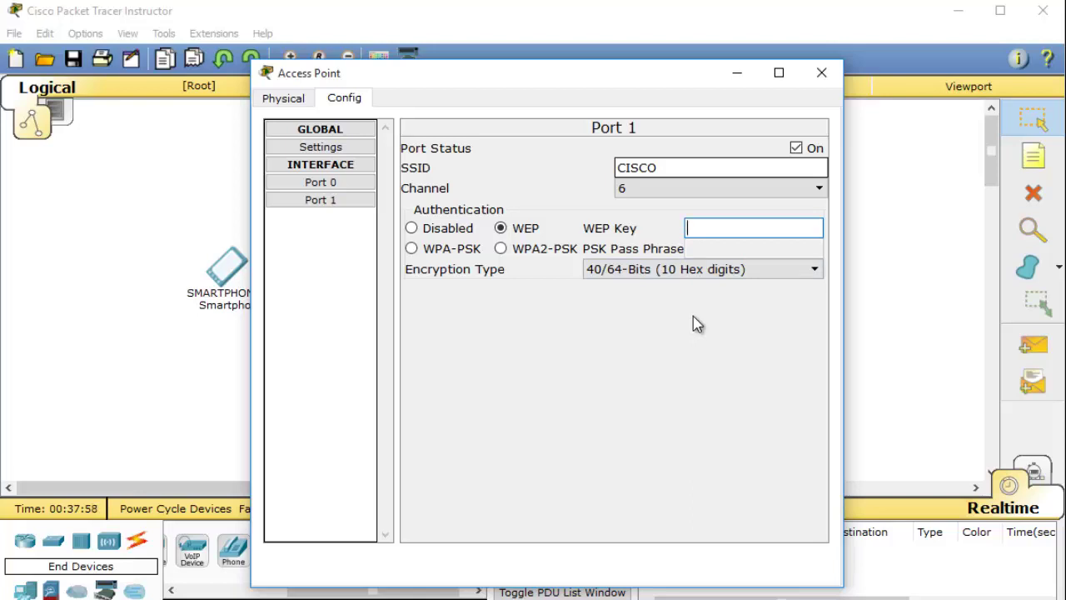
left_click(412, 249)
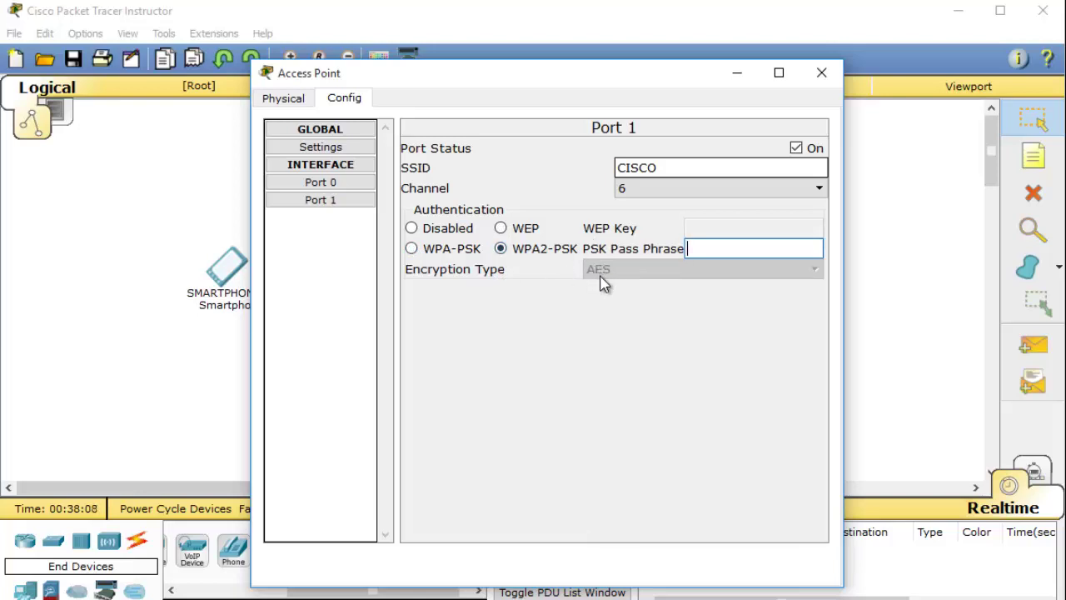
type("cisco12")
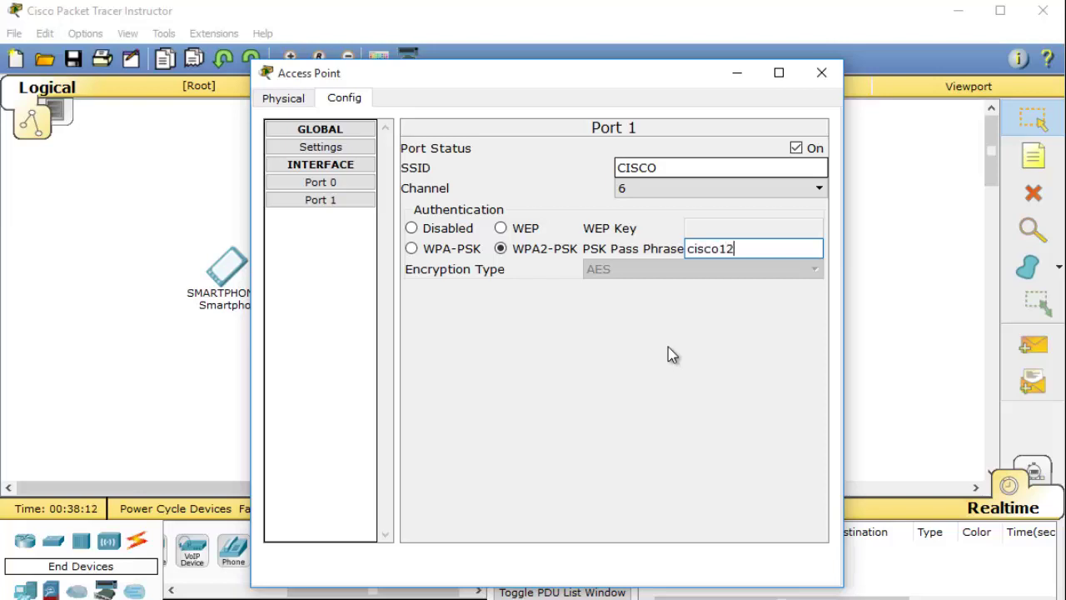
type("3")
left_click(700, 274)
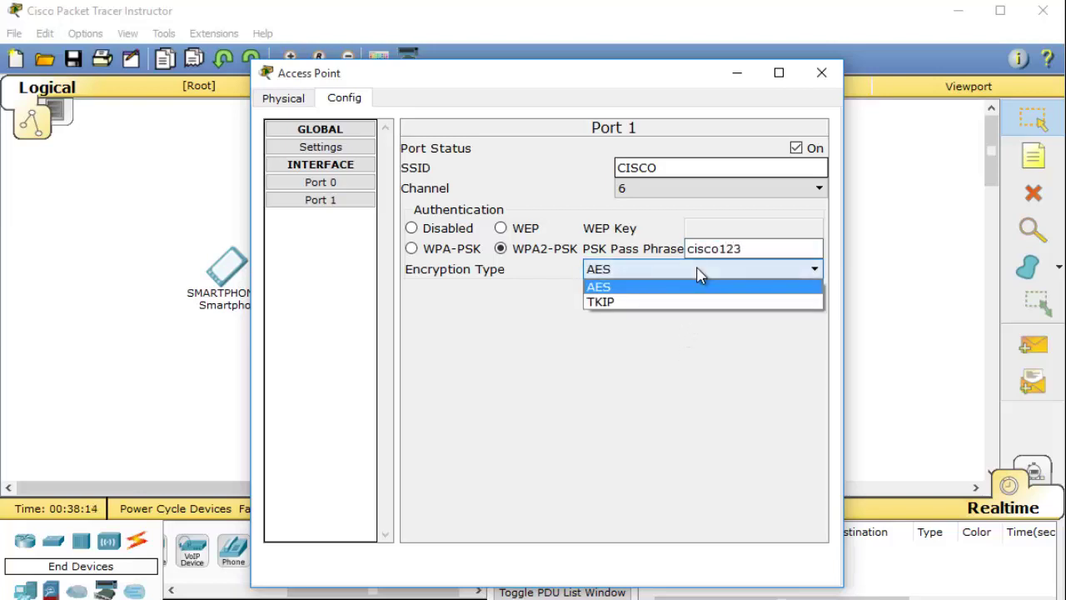
left_click(675, 331)
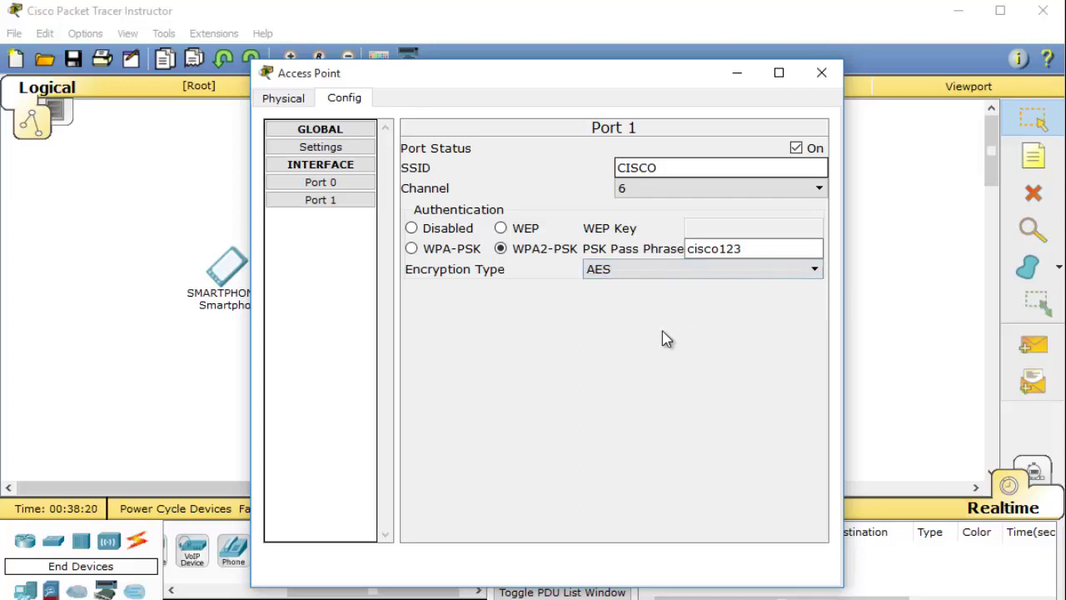
left_click_drag(744, 249, 656, 260)
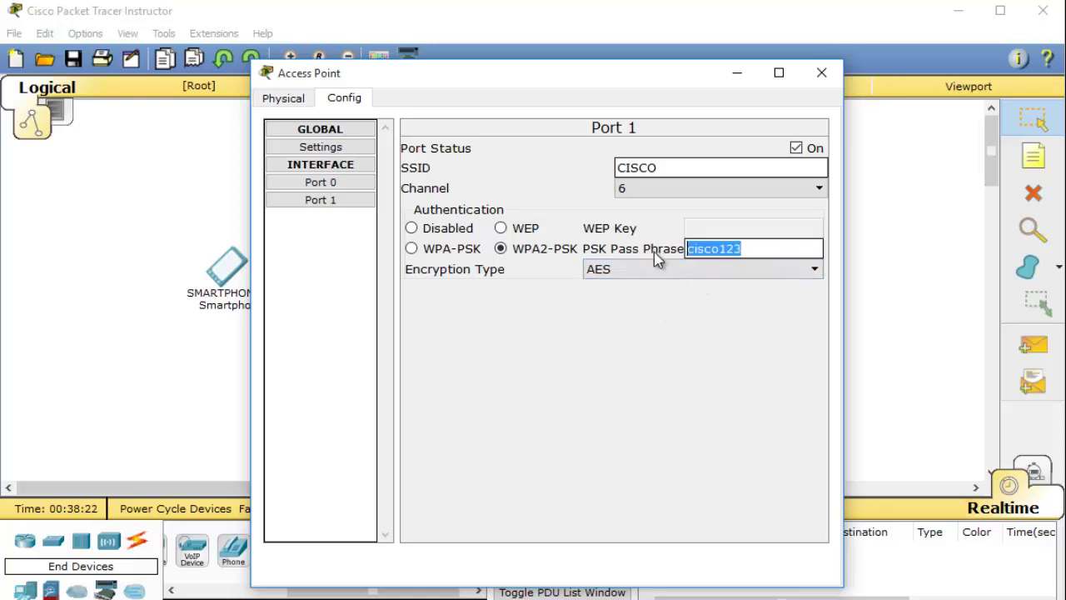
left_click(821, 74)
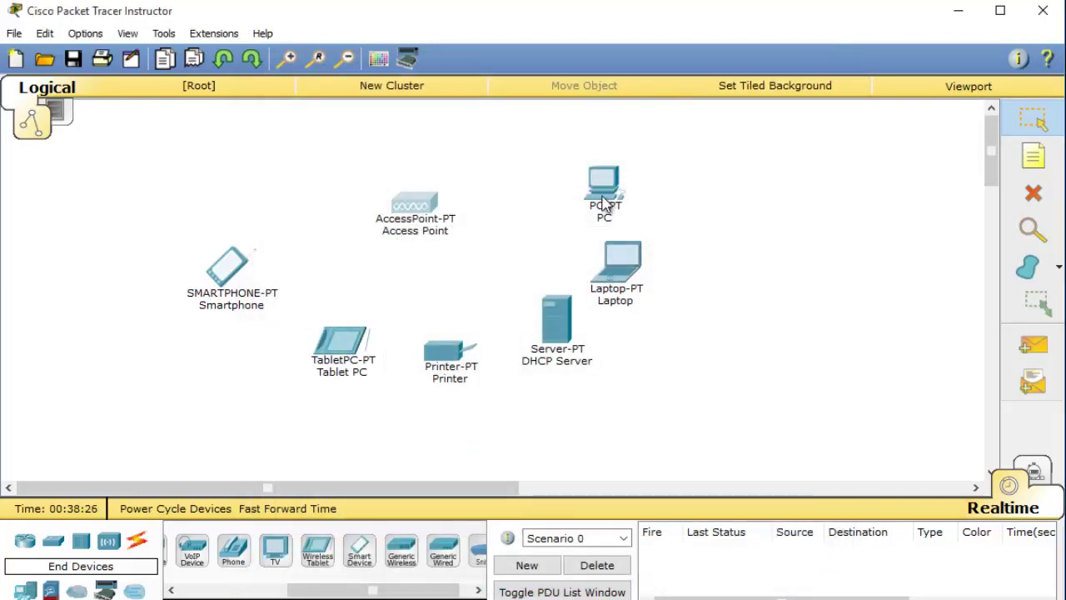
Step: Set the PC's Wireless0 to SSID CISCO with WPA2-PSK and the shared passphrase
left_click(605, 200)
left_click(346, 100)
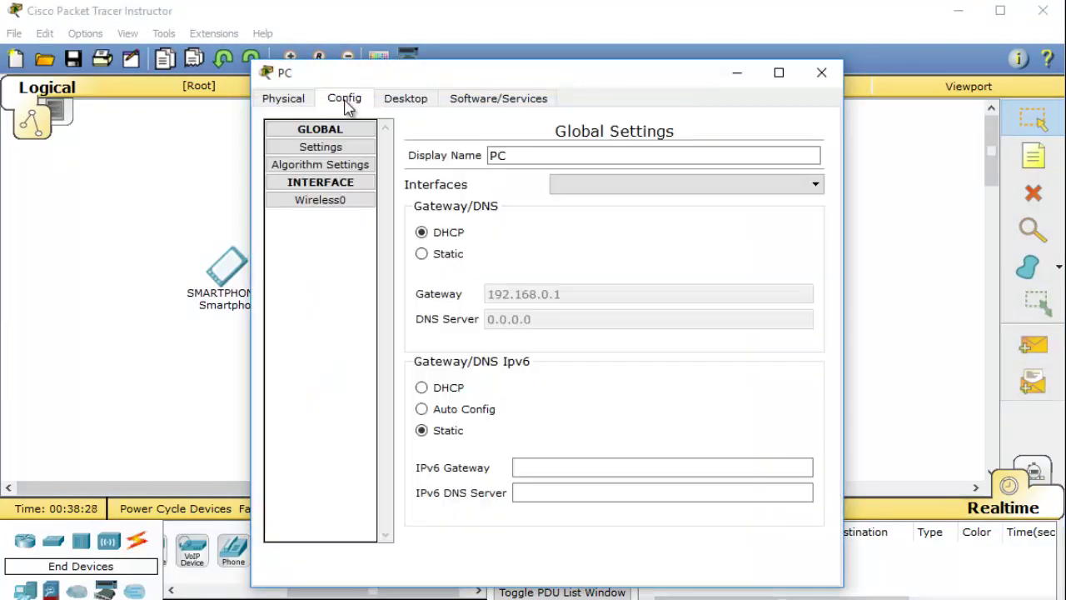
left_click(352, 207)
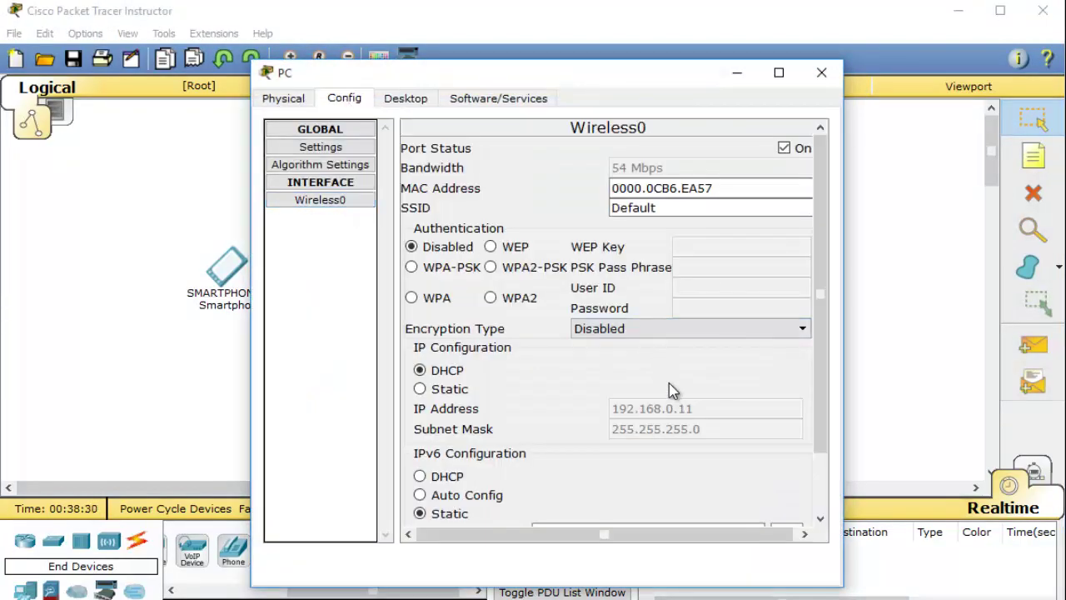
double_click(671, 208)
type("CISCO")
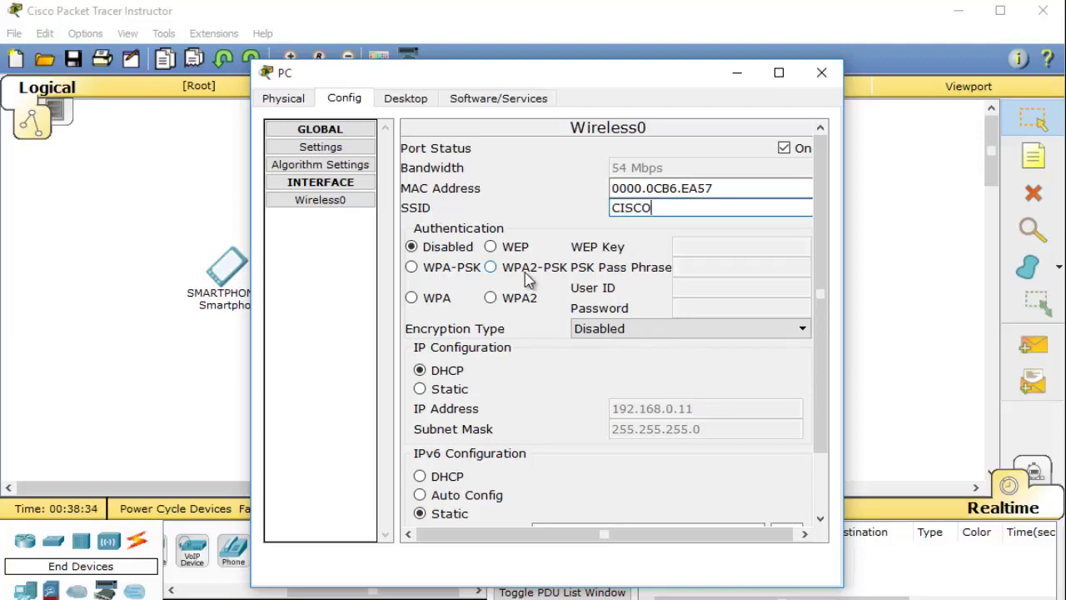
left_click(491, 269)
left_click(688, 263)
type("cisco123")
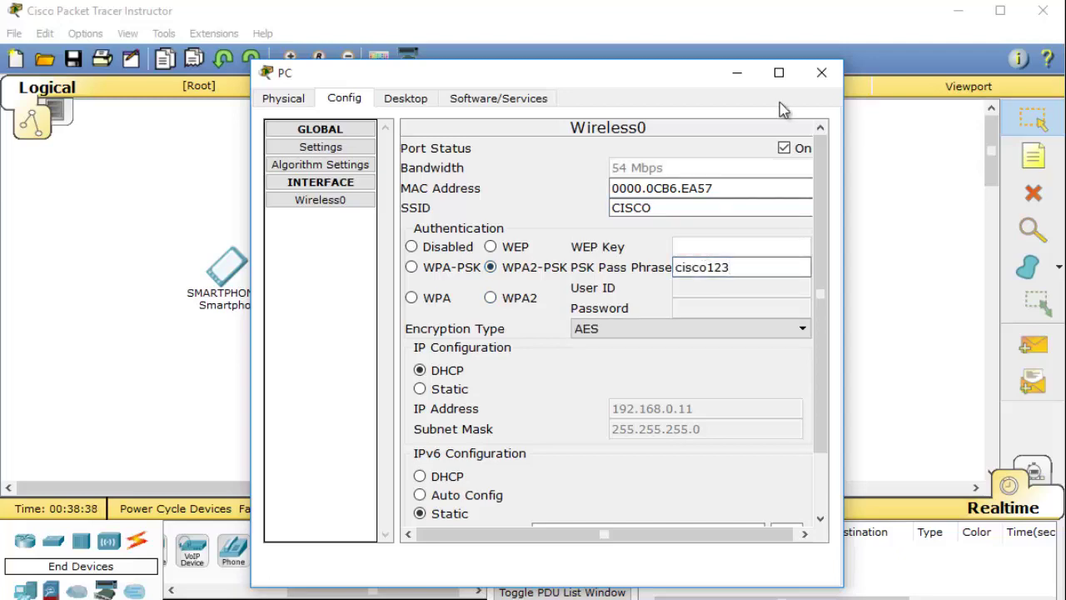
left_click(822, 73)
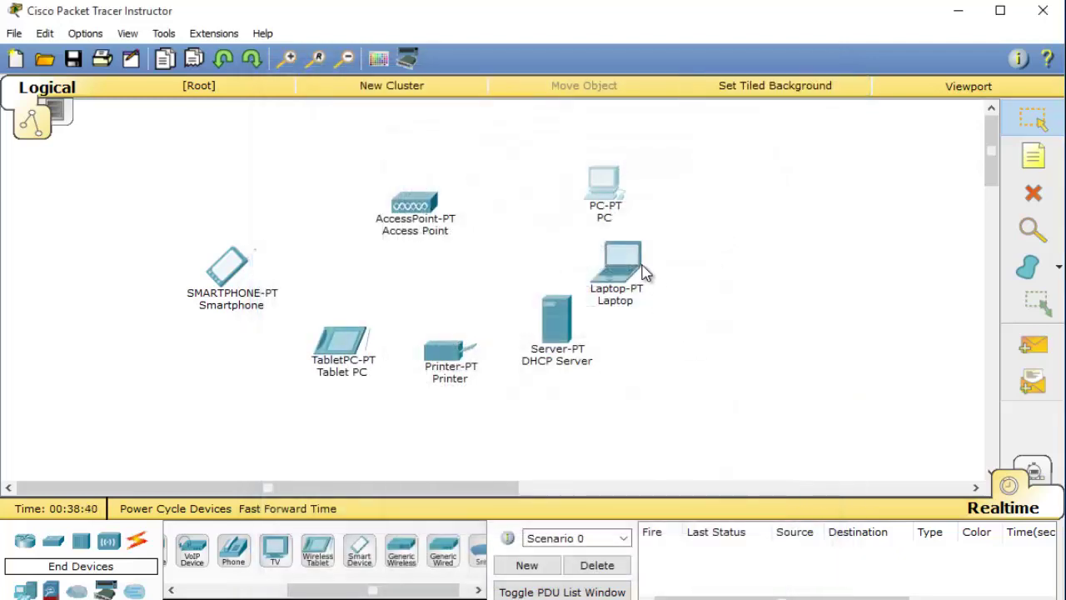
Step: Set the DHCP Server's wireless interface to SSID CISCO, WPA2-PSK and the shared passphrase
left_click(556, 318)
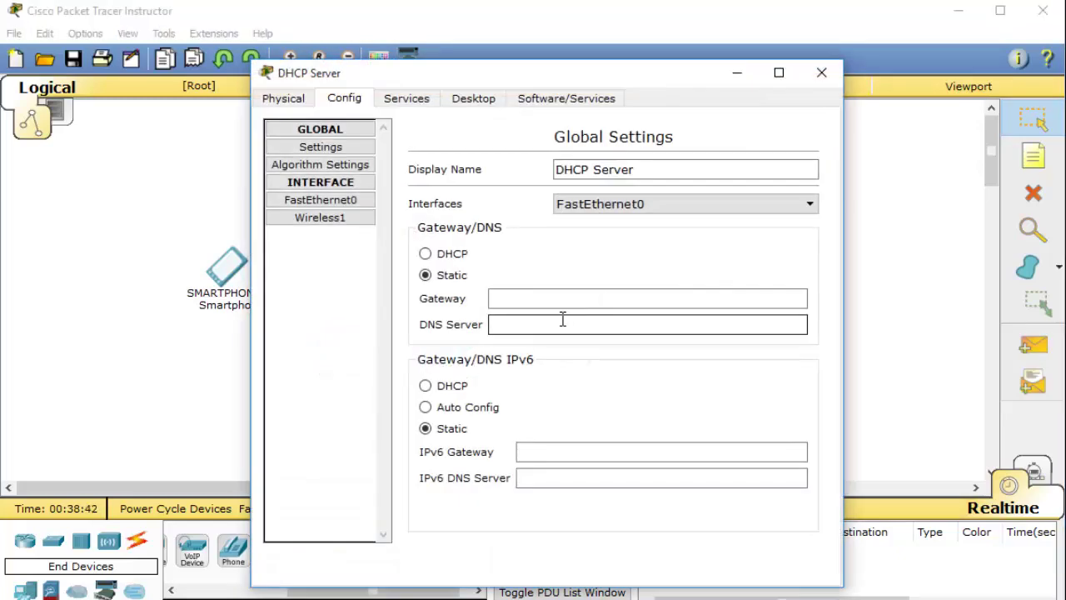
left_click(329, 219)
left_click(684, 214)
double_click(642, 207)
type("CISCO")
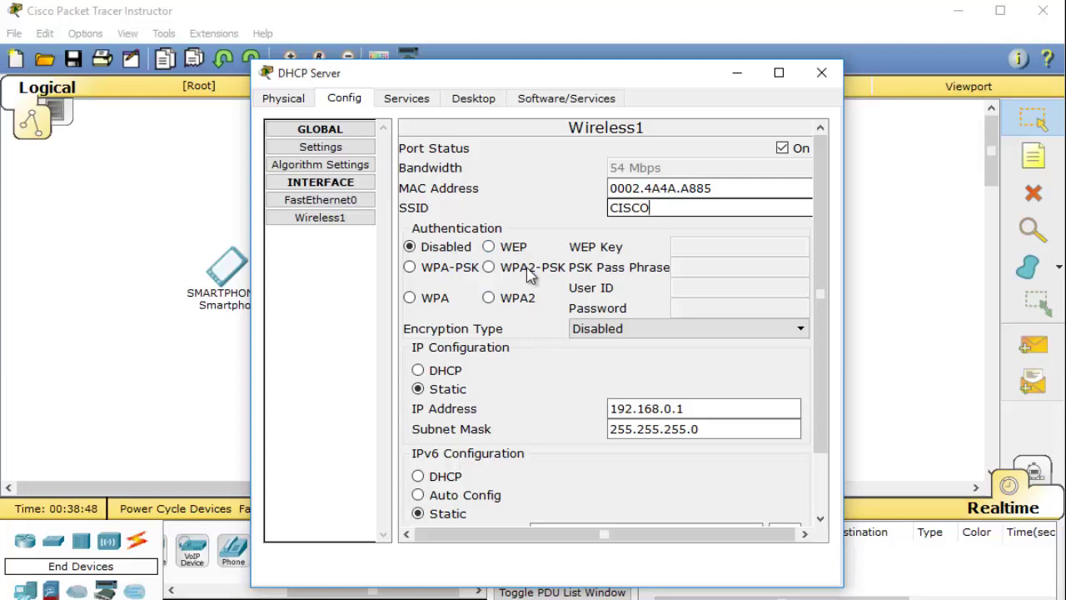
left_click(533, 269)
left_click(697, 268)
type("cisco123")
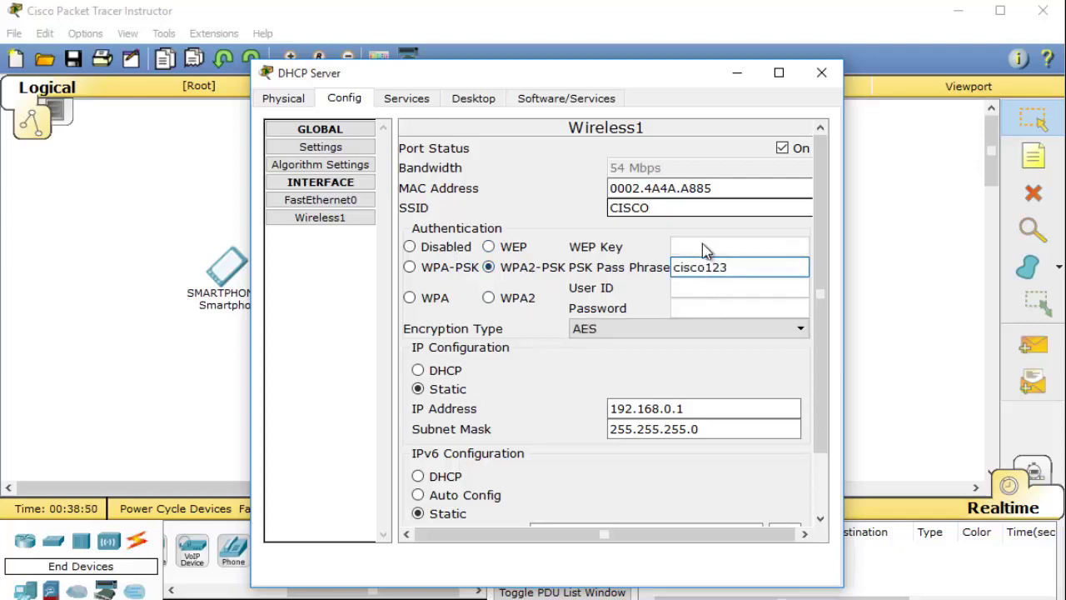
left_click(821, 72)
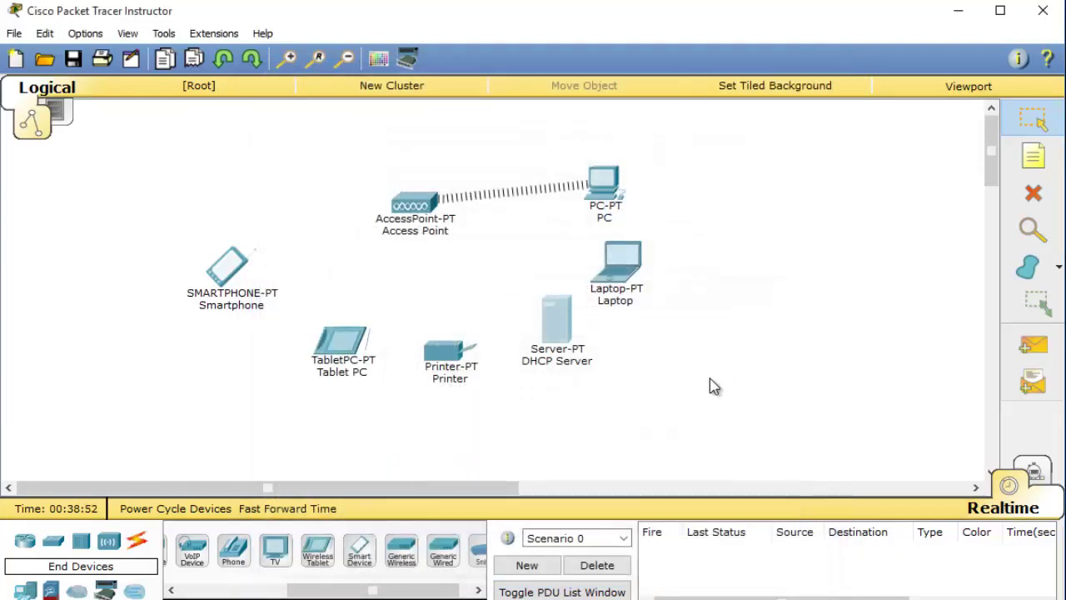
Step: Set the Laptop's Wireless0 to SSID CISCO, WPA2-PSK and the shared passphrase
double_click(619, 260)
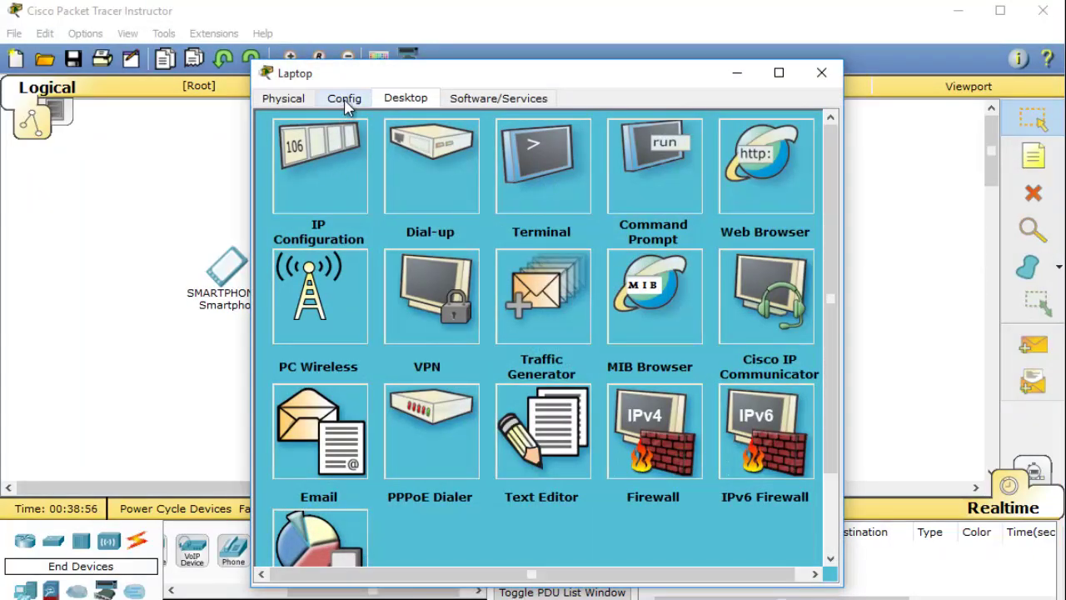
left_click(344, 100)
left_click(321, 202)
double_click(678, 207)
type("CISCO")
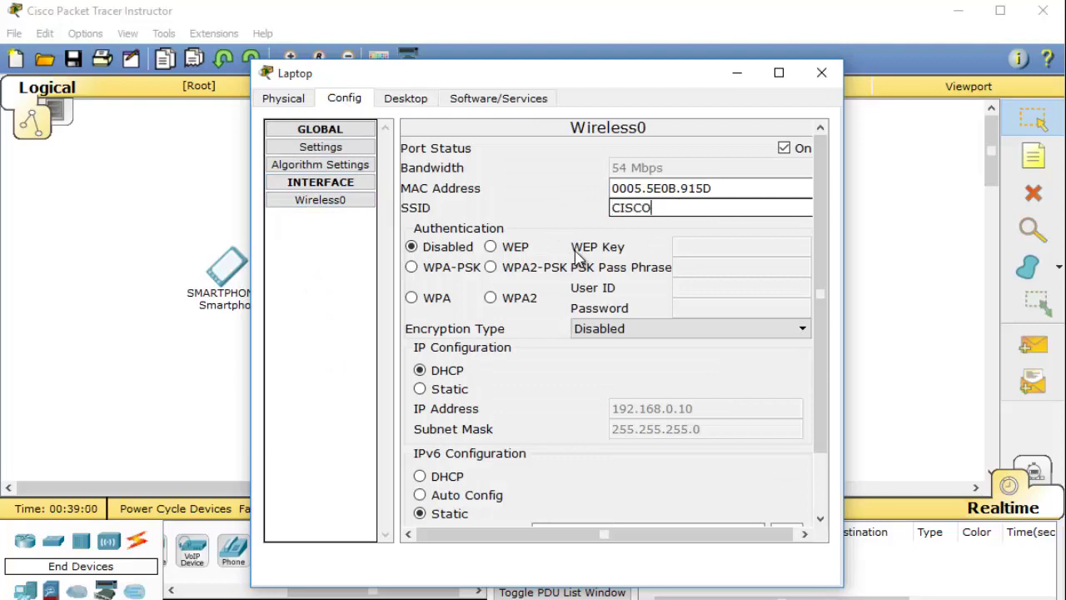
left_click(560, 267)
left_click(694, 268)
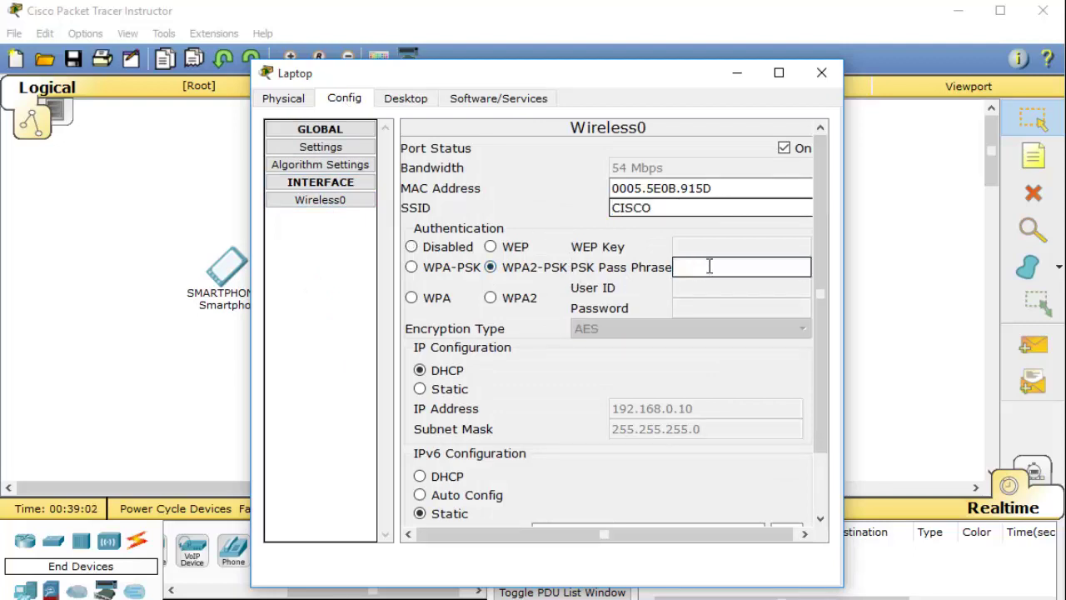
type("cisco123")
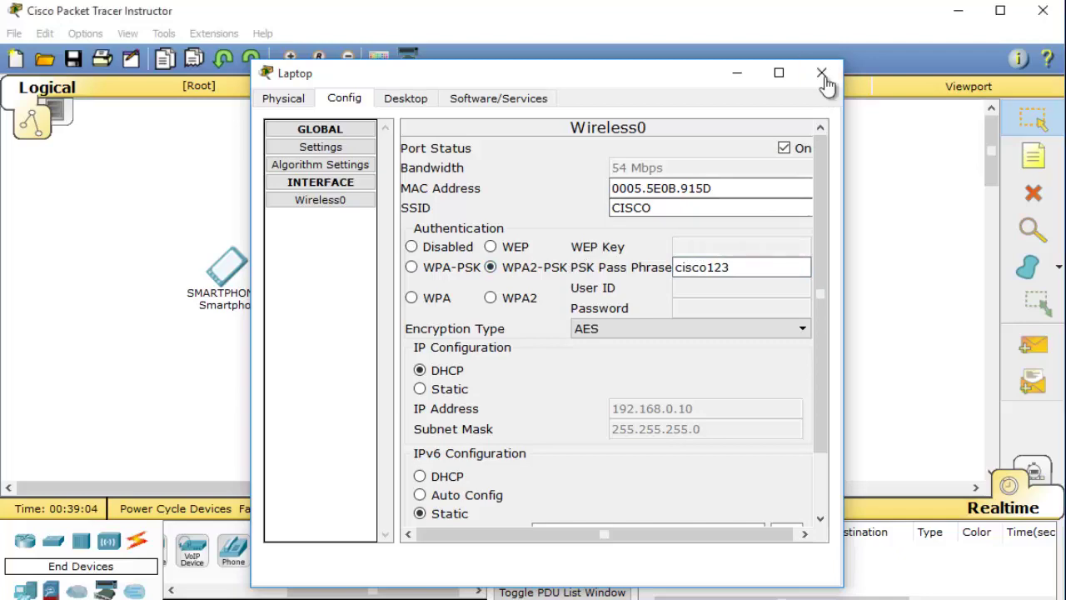
left_click(822, 75)
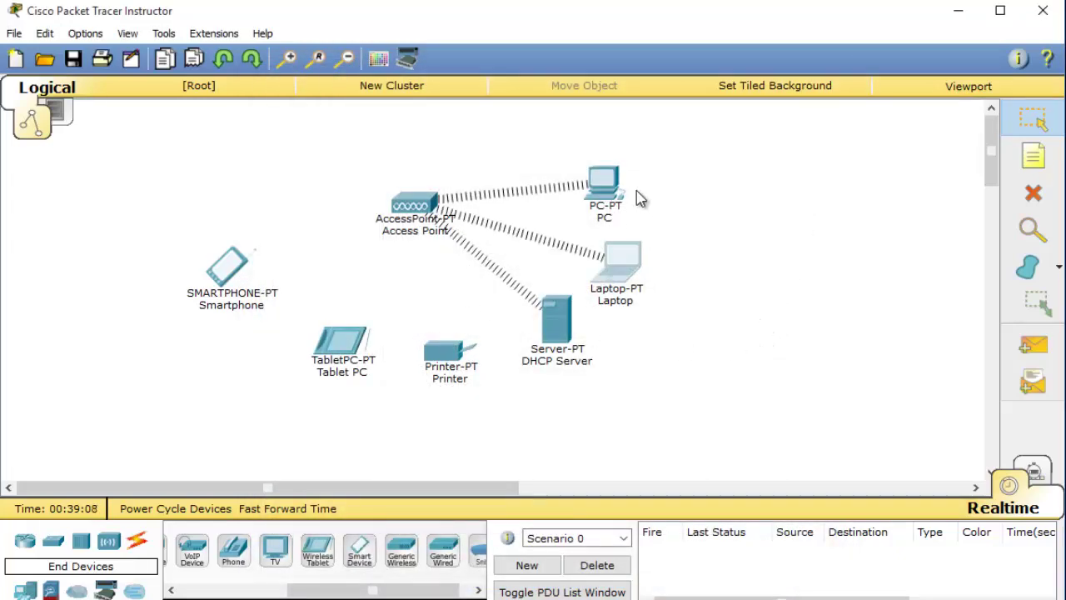
Step: Move the PC, Laptop, DHCP Server, Access Point and Printer toward the right side
left_click_drag(605, 178, 829, 140)
left_click_drag(627, 265, 834, 225)
left_click_drag(573, 325, 830, 301)
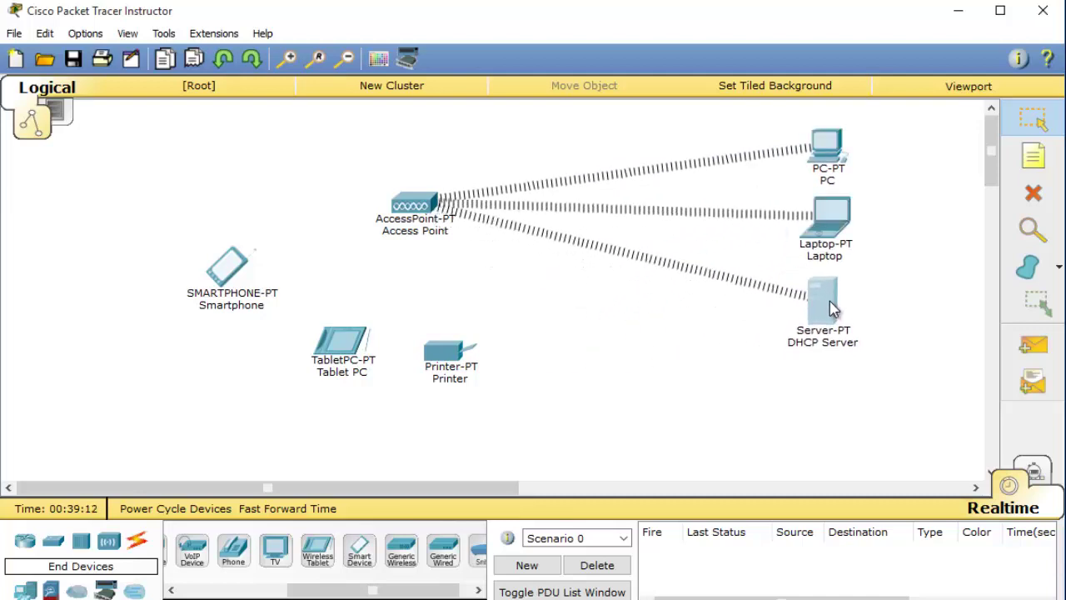
left_click_drag(421, 208, 682, 235)
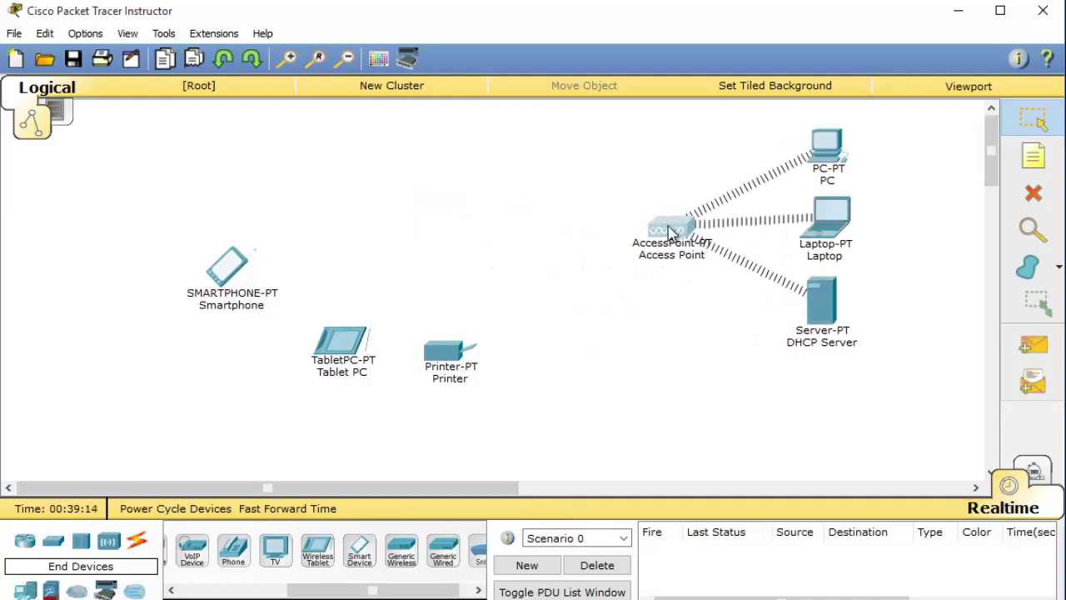
left_click_drag(457, 356, 693, 356)
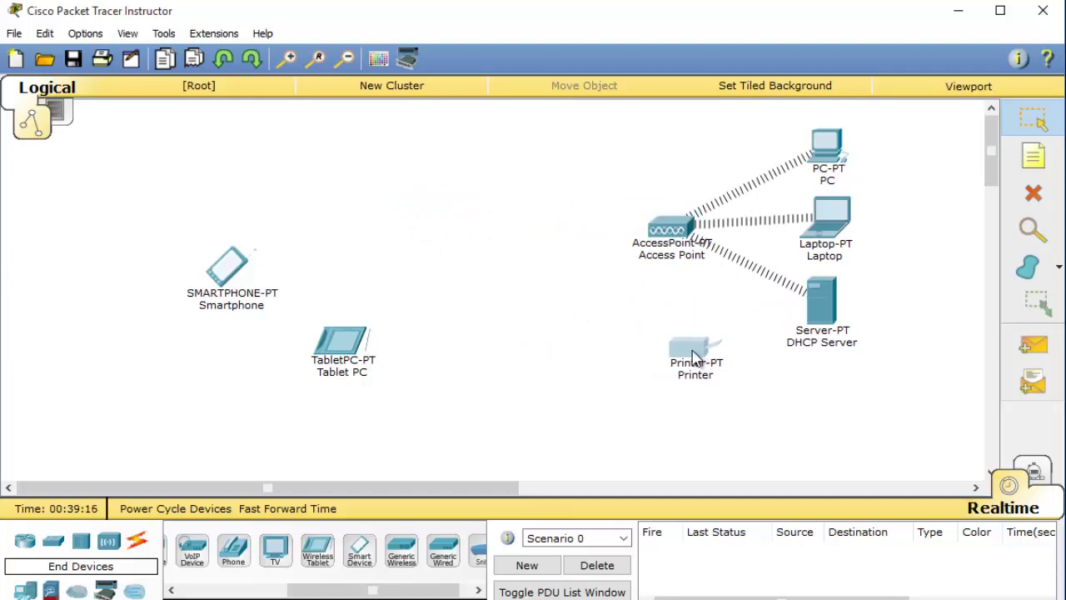
Step: Join the Printer to SSID CISCO with WPA2-PSK and the pasted passphrase, then reposition it
left_click(692, 356)
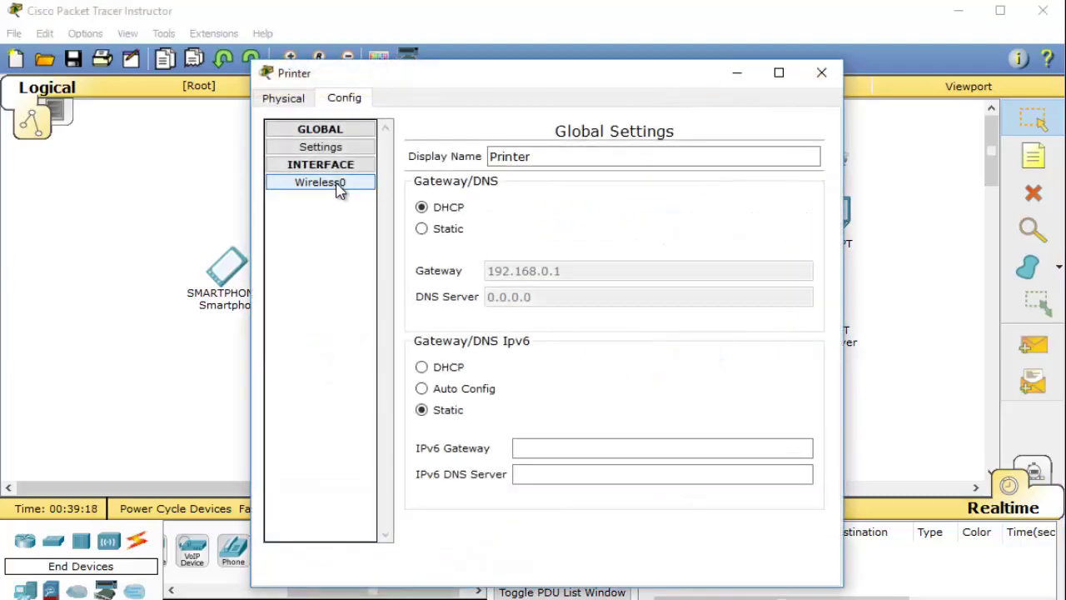
left_click(333, 181)
left_click(673, 207)
key("ctrl+a")
type("C")
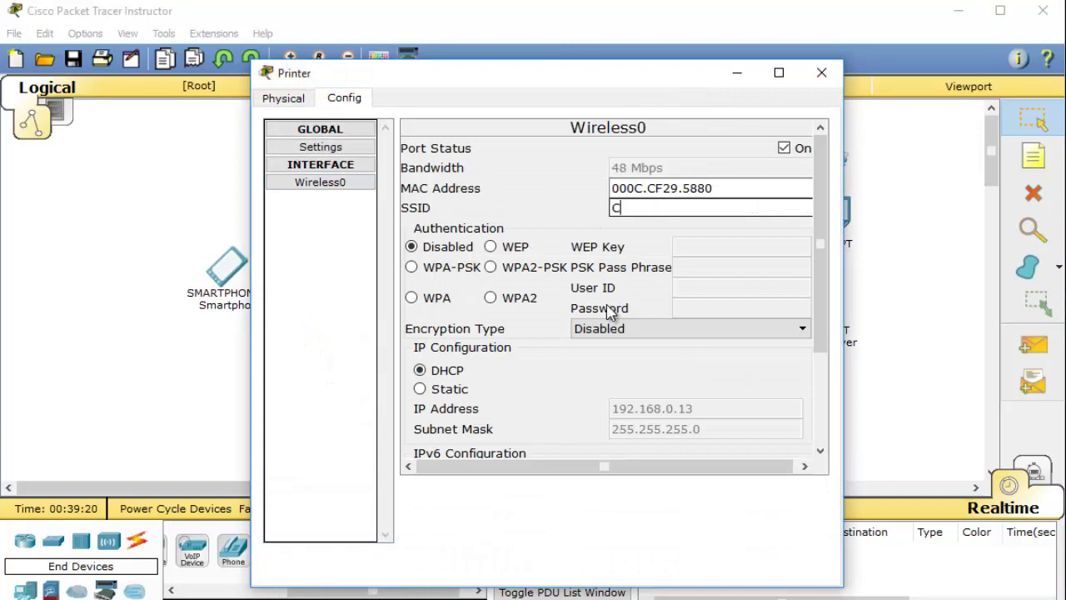
left_click(526, 269)
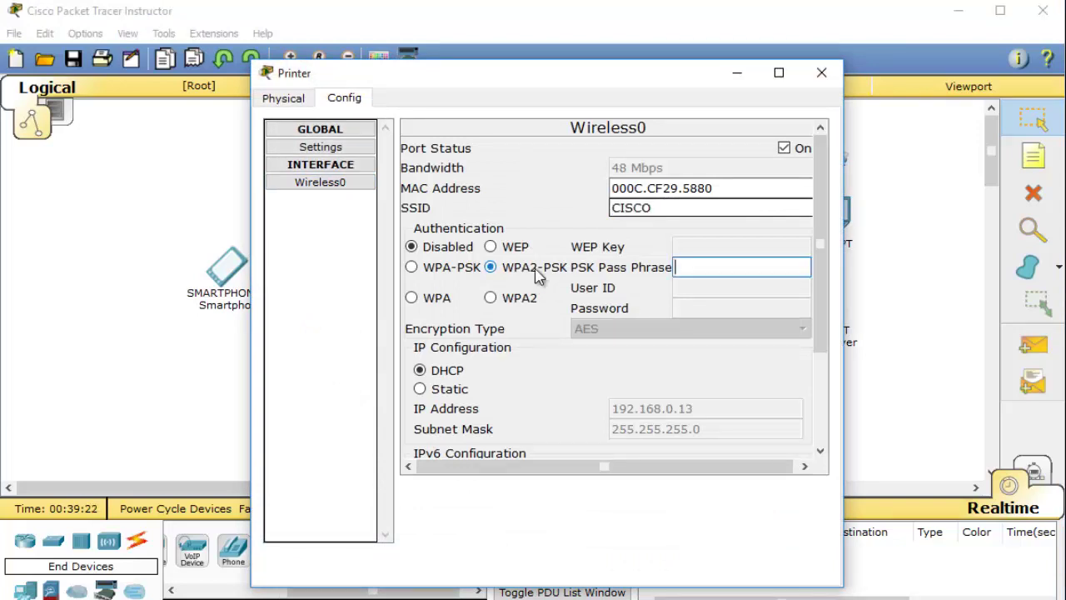
type("cisco123")
left_click(687, 208)
left_click(822, 73)
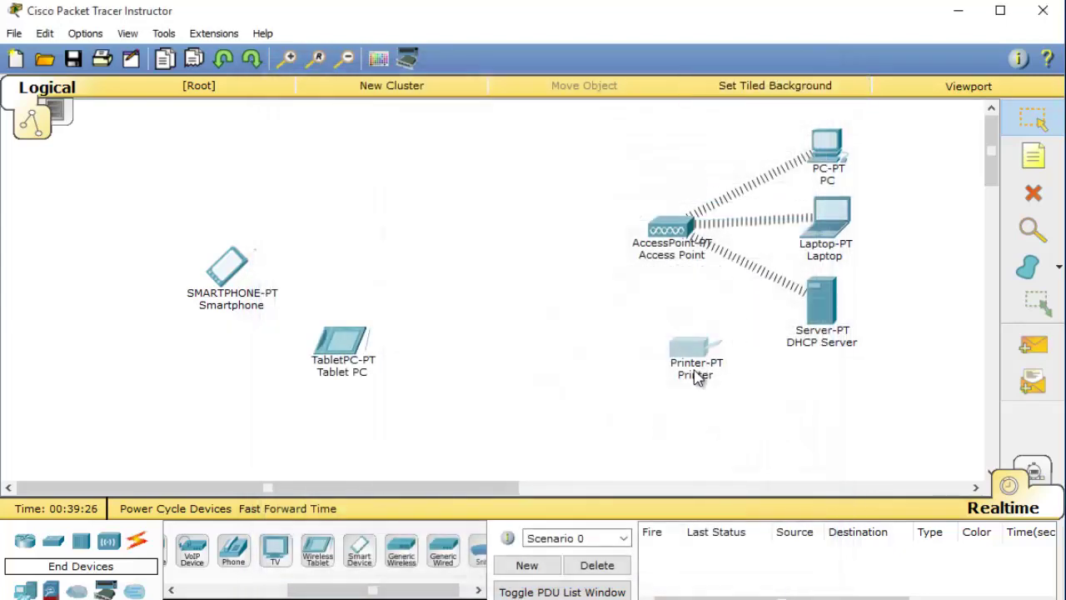
left_click_drag(721, 354, 723, 358)
Step: Set the Smartphone's Wireless0 to SSID CISCO with WPA2-PSK and the shared passphrase
left_click(225, 282)
left_click(351, 100)
left_click(351, 204)
double_click(633, 208)
type("CISCO")
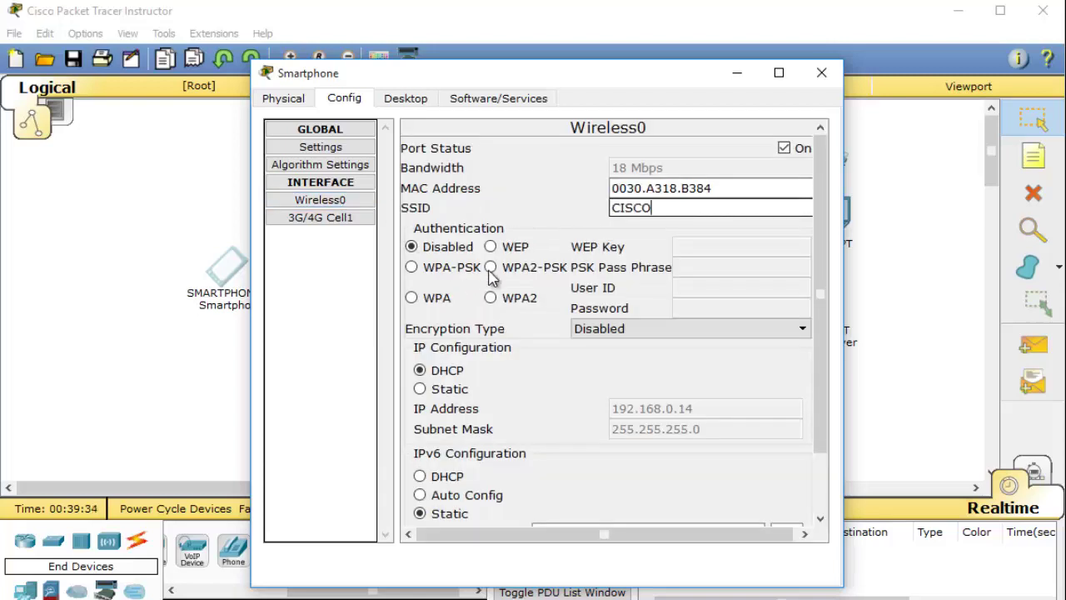
left_click(490, 267)
type("cisco123")
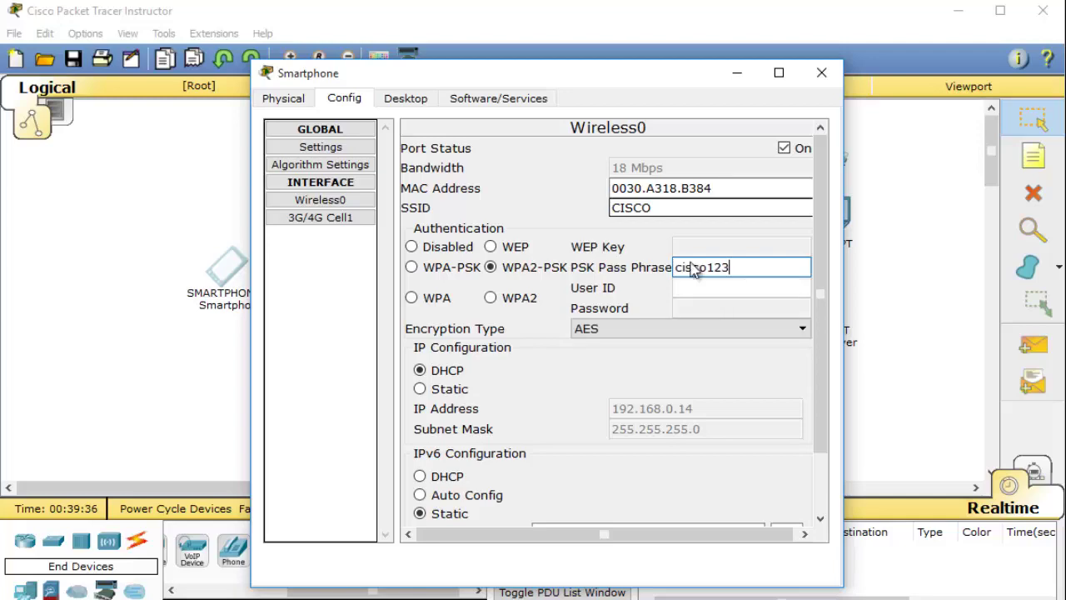
left_click(821, 75)
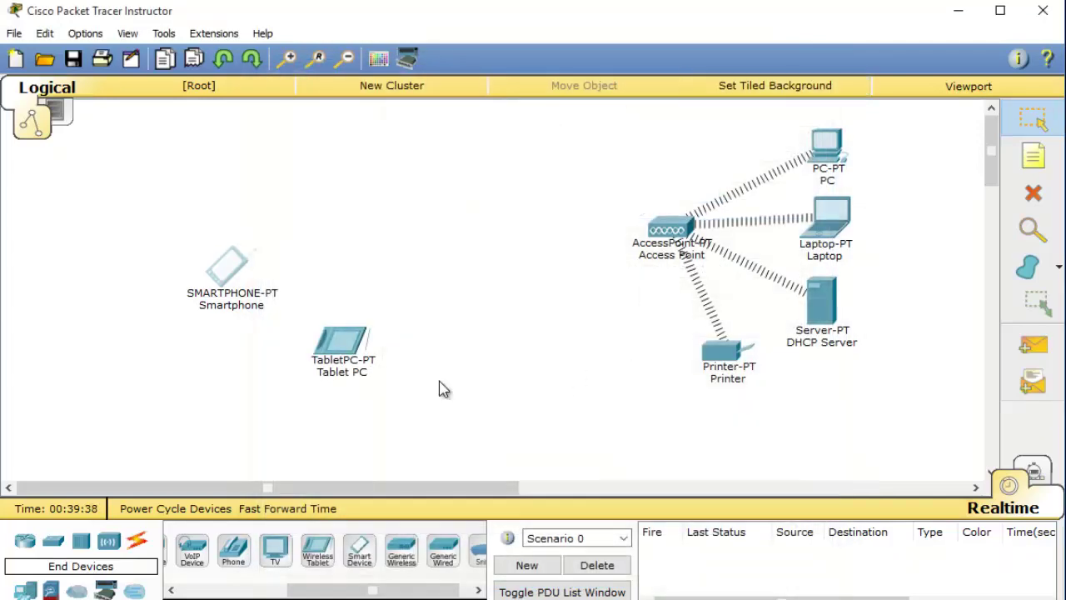
Step: Set the Tablet PC's Wireless0 to SSID CISCO with WPA2-PSK and the shared passphrase
left_click(341, 341)
left_click(345, 99)
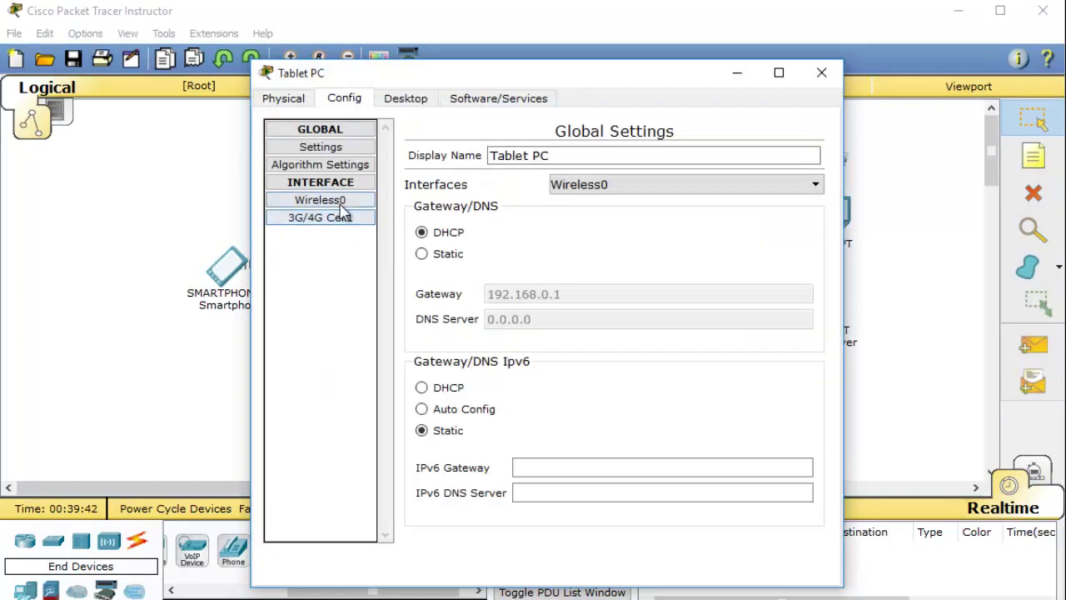
left_click(333, 200)
double_click(642, 210)
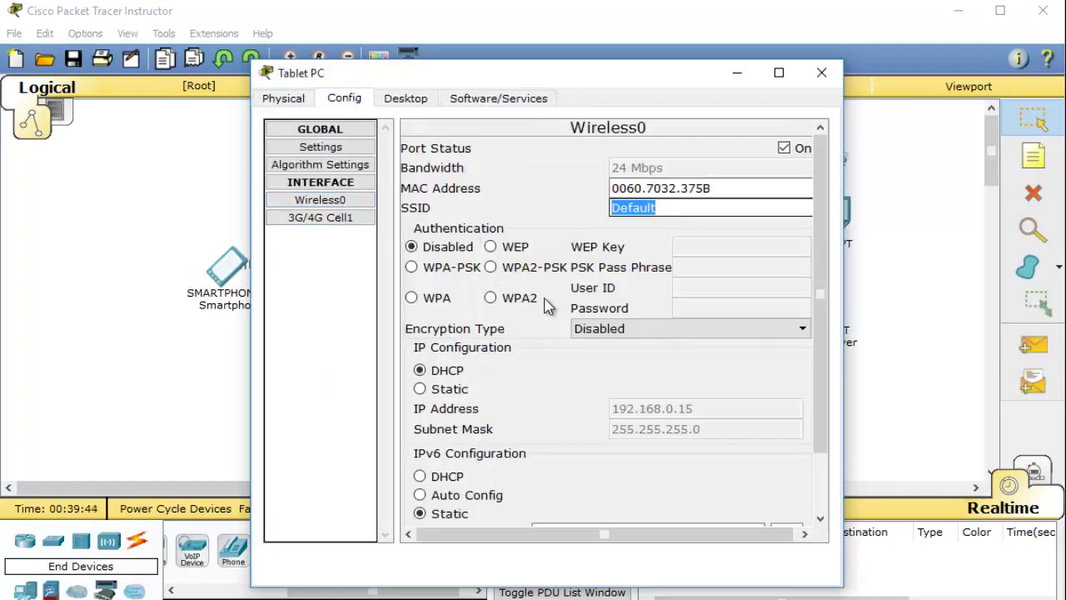
type("CISCO")
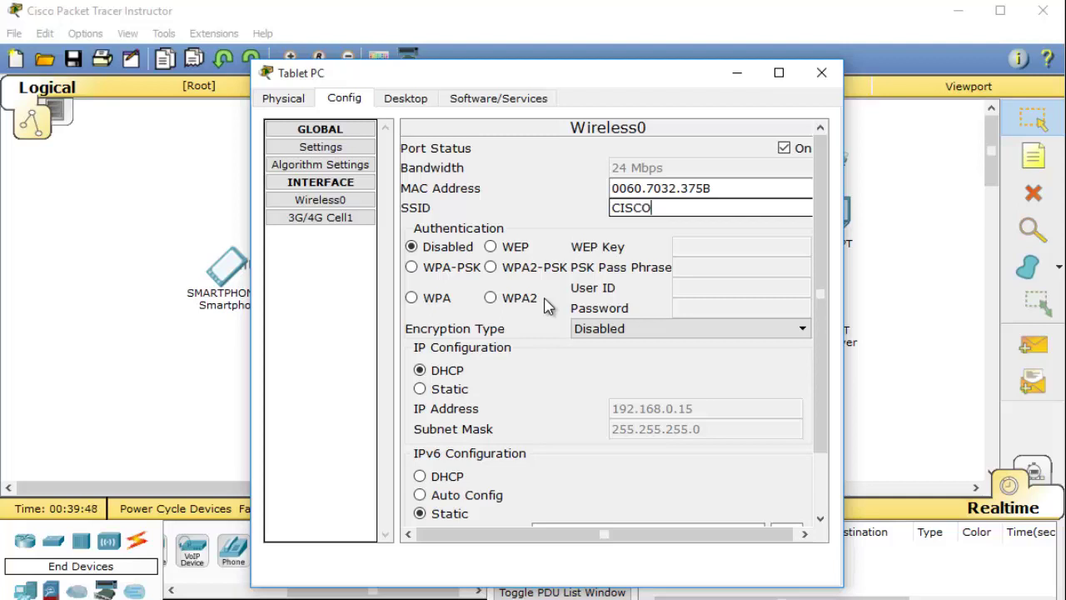
left_click(542, 268)
type("cisco123")
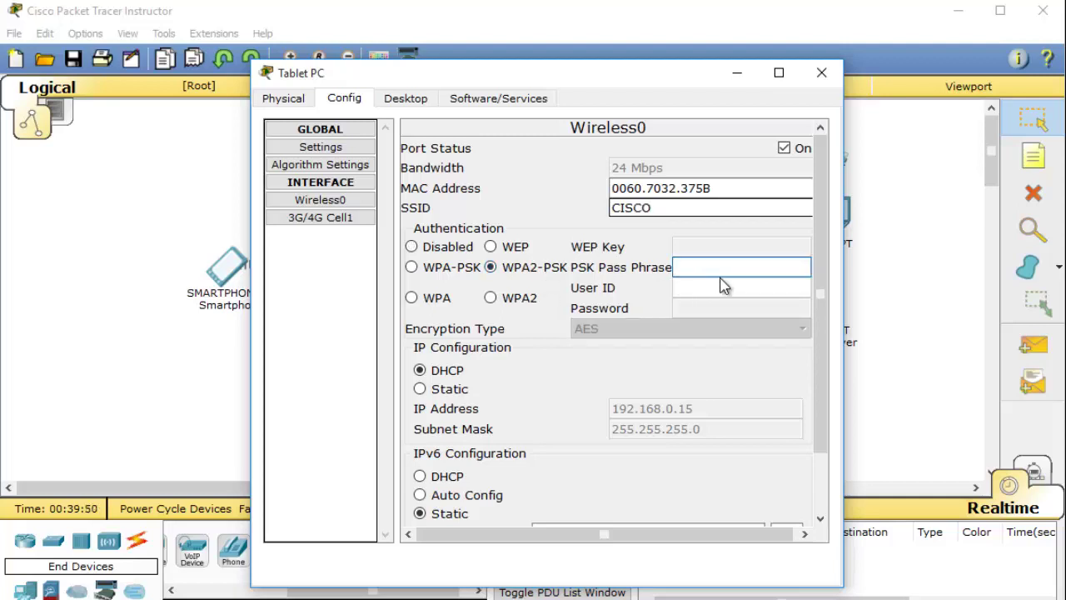
left_click(673, 208)
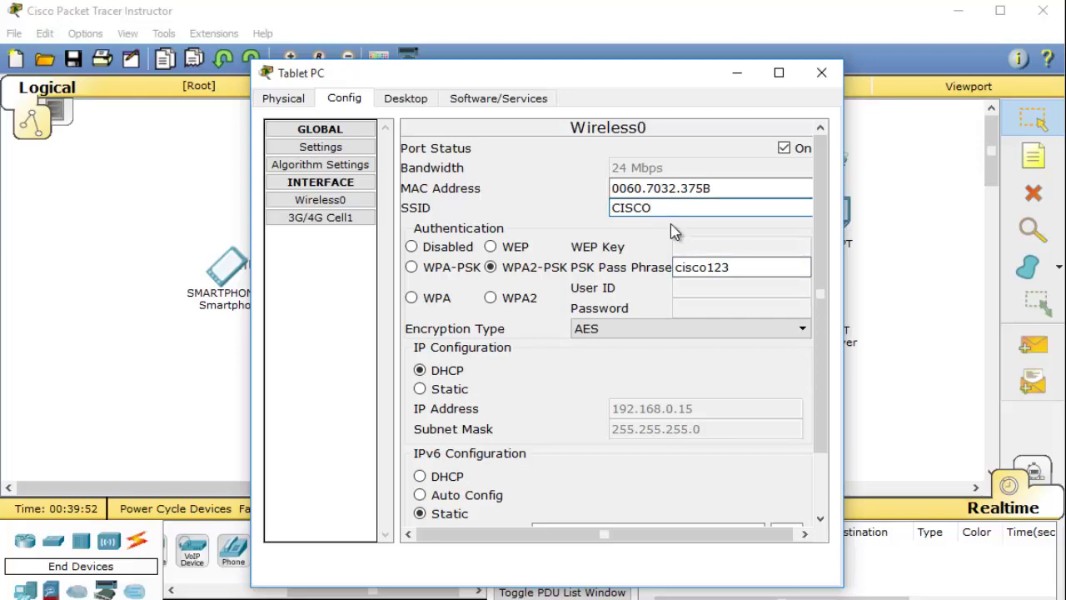
left_click(822, 72)
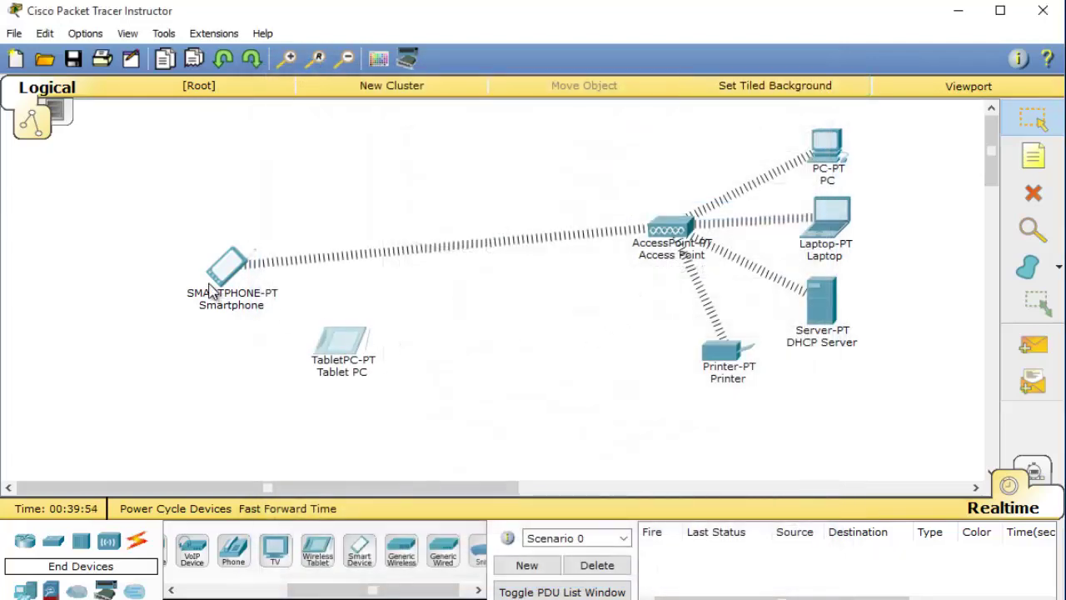
Step: Place the Smartphone and Tablet PC beside the access point, then minimize Packet Tracer
left_click_drag(223, 275, 511, 275)
left_click_drag(337, 347, 613, 349)
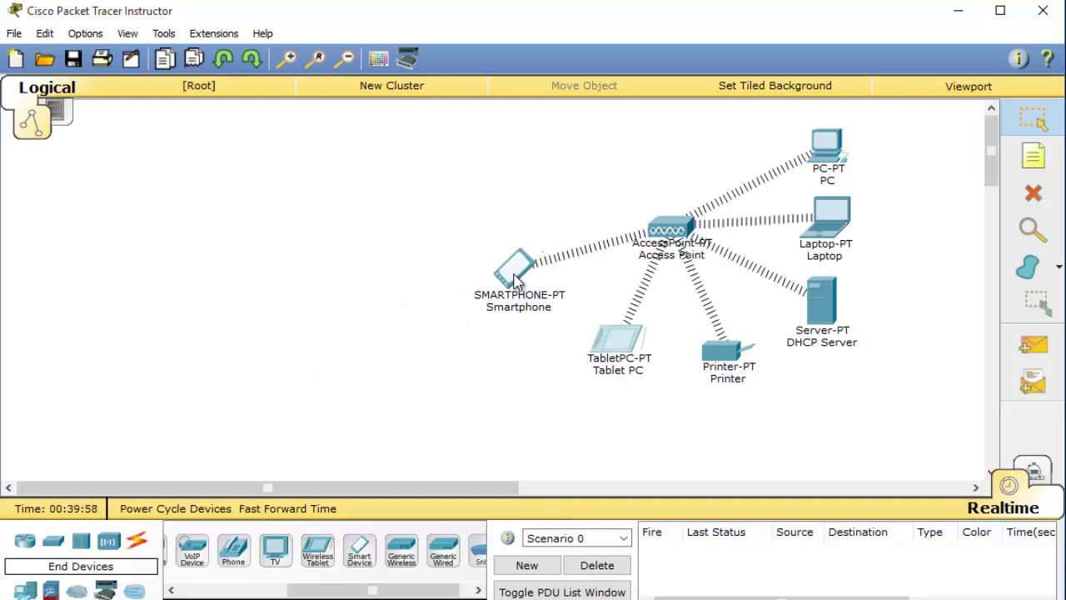
left_click_drag(514, 282, 533, 277)
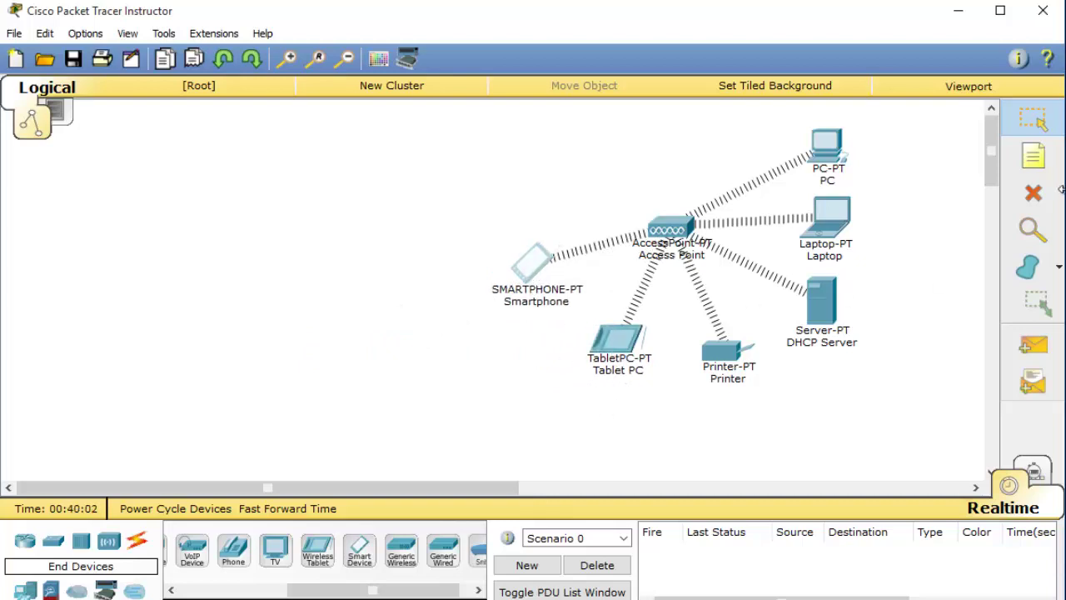
left_click(958, 11)
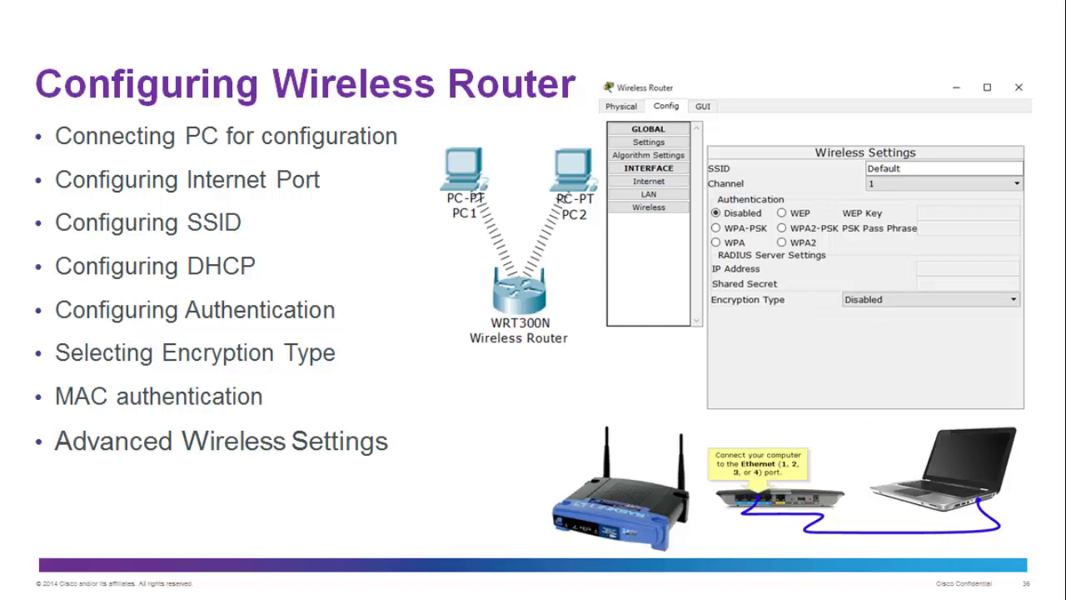
Step: Show the Configuring Wireless Router slide with its eight configuration topics
mouse_move(606, 598)
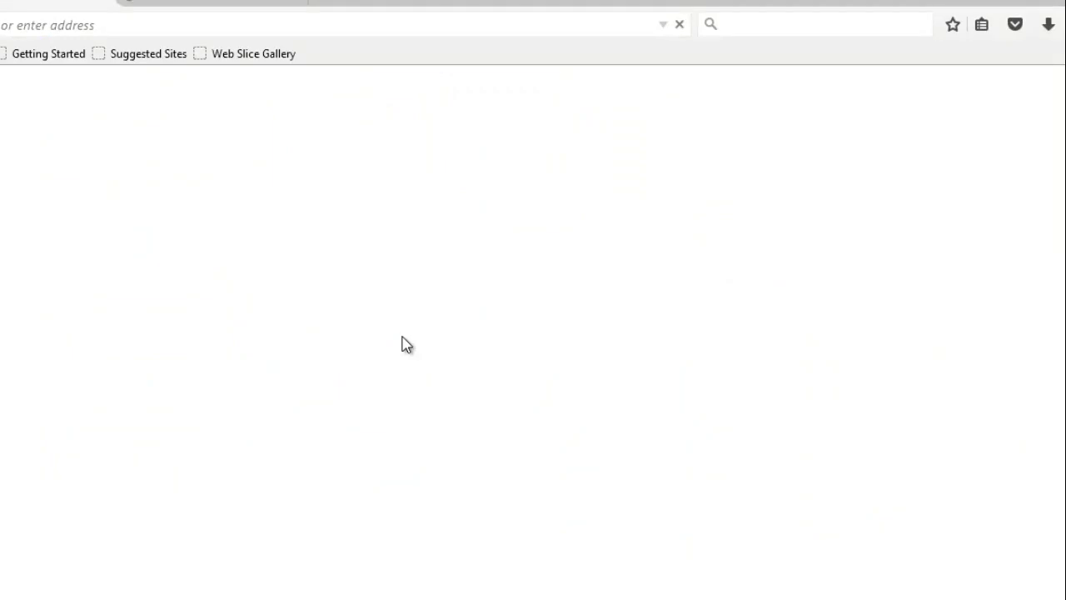
Step: Load the router's page at 192.168.0.1 in Firefox
left_click(95, 4)
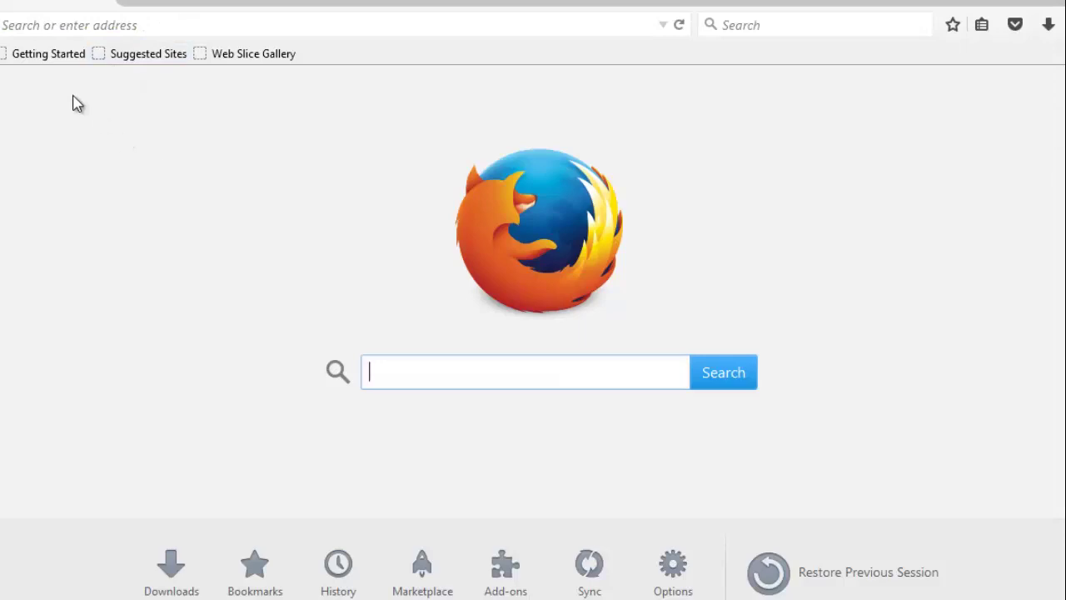
left_click(91, 25)
type("192")
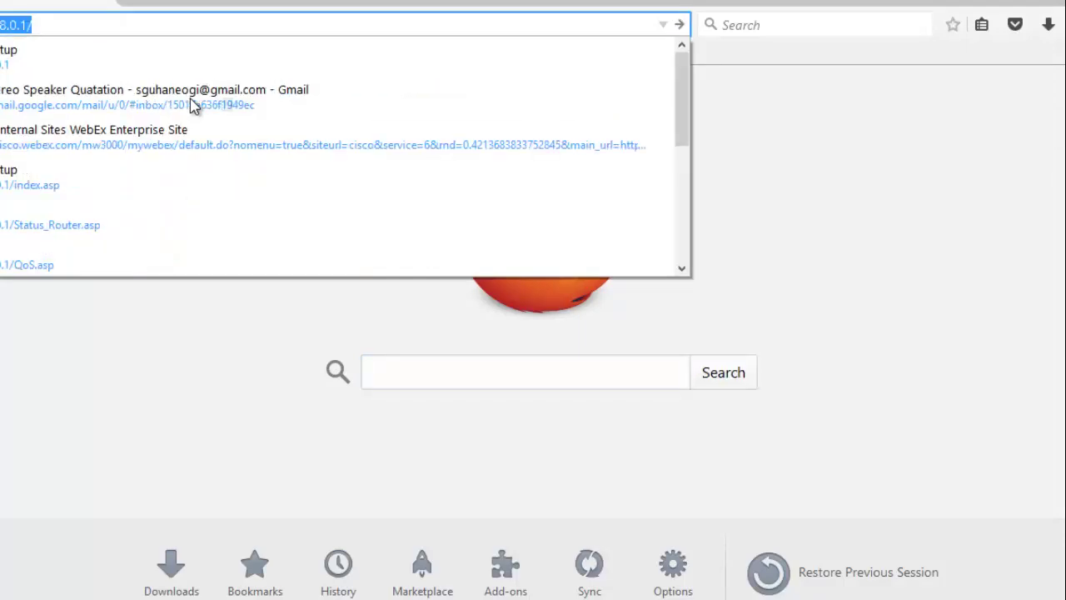
key("Return")
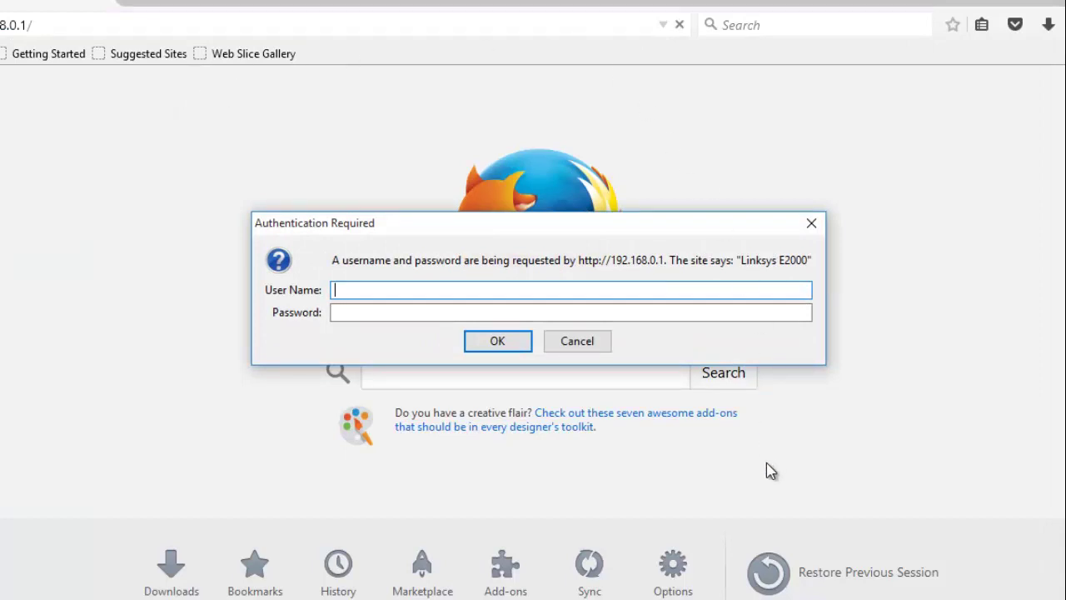
Step: Log in to the Linksys E2000 with the admin username and password
key("Tab")
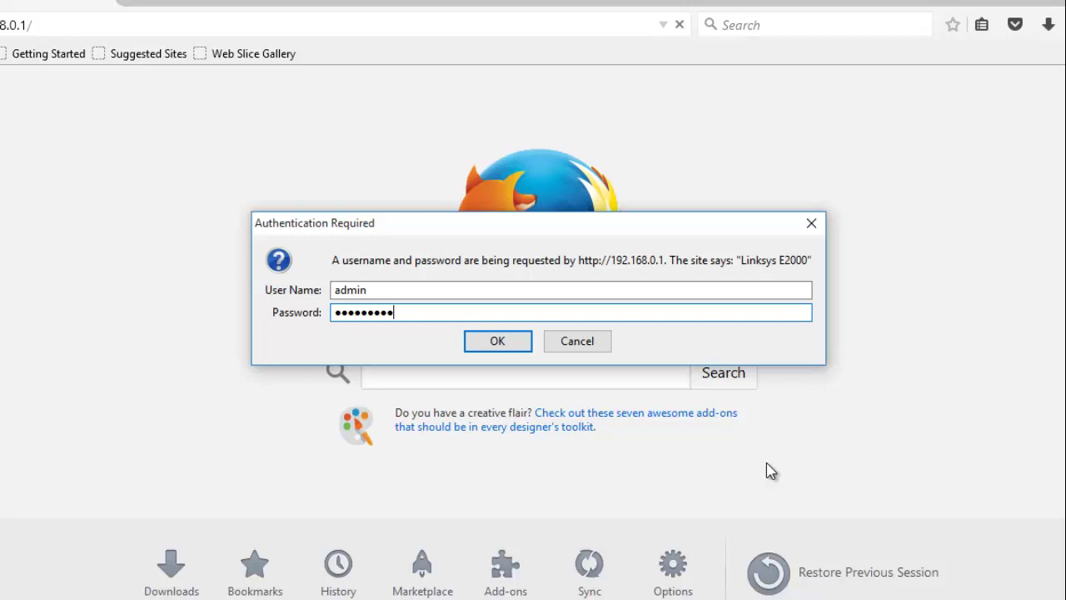
key("Return")
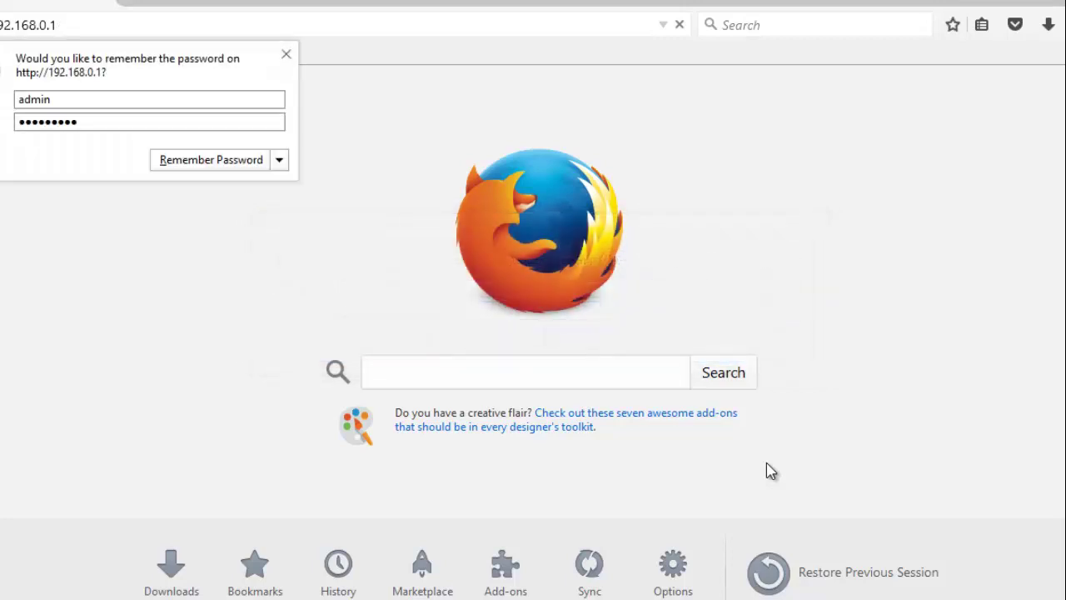
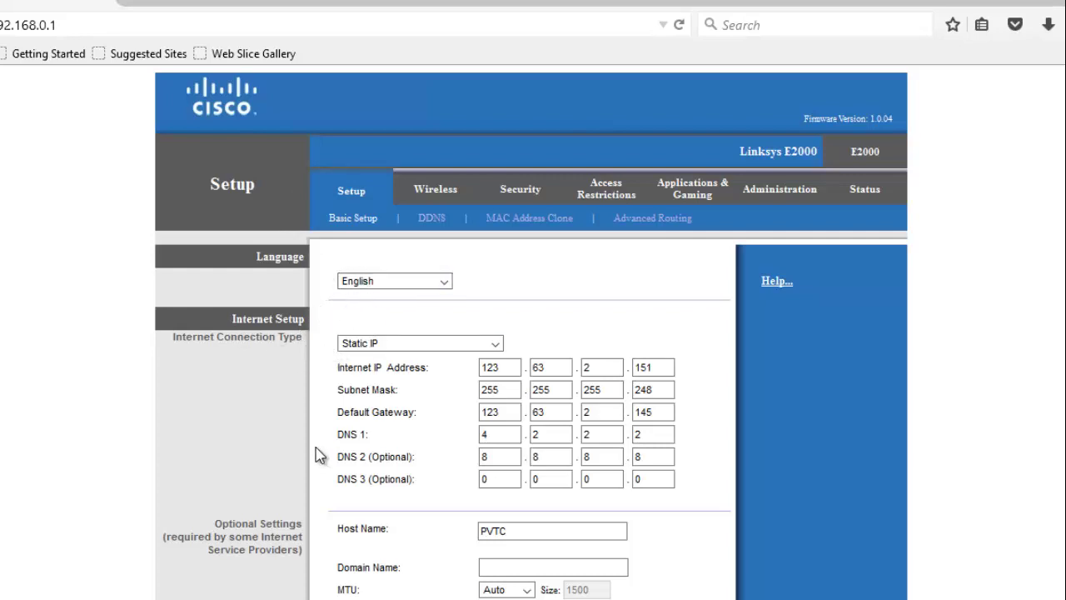
Step: On the Basic Setup page, switch the Internet connection type from Static IP to PPPoE
scroll(316, 453, "down", 4)
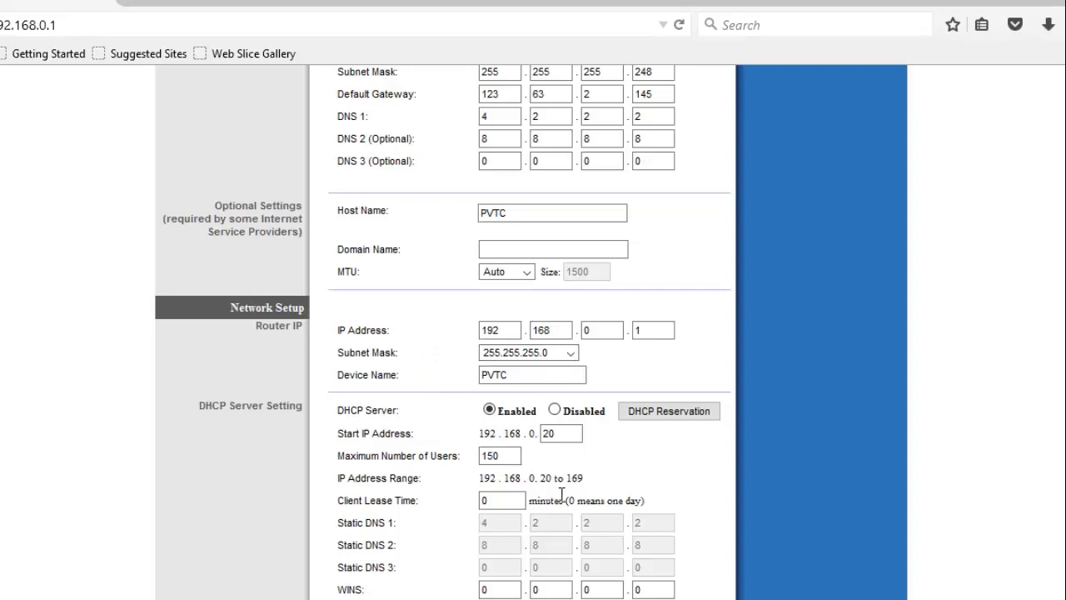
scroll(564, 500, "down", 5)
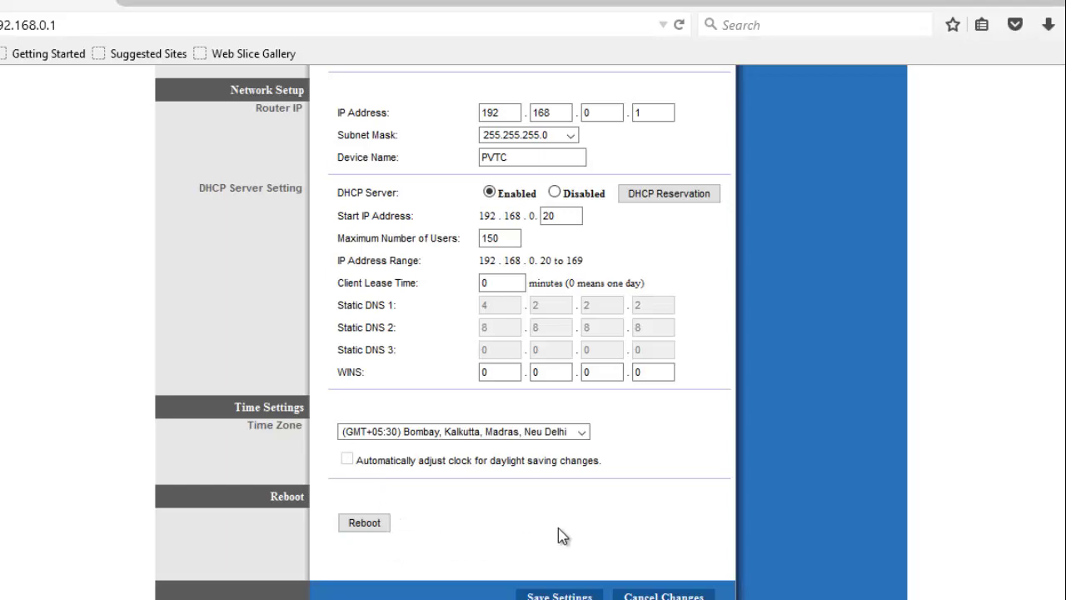
scroll(562, 533, "up", 4)
scroll(595, 533, "up", 3)
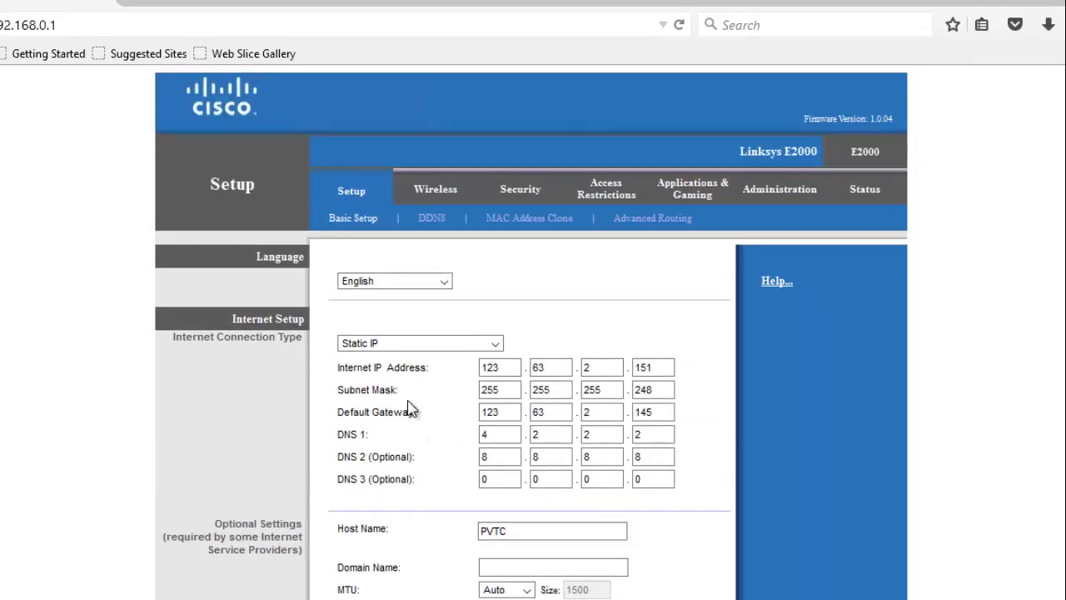
left_click(474, 348)
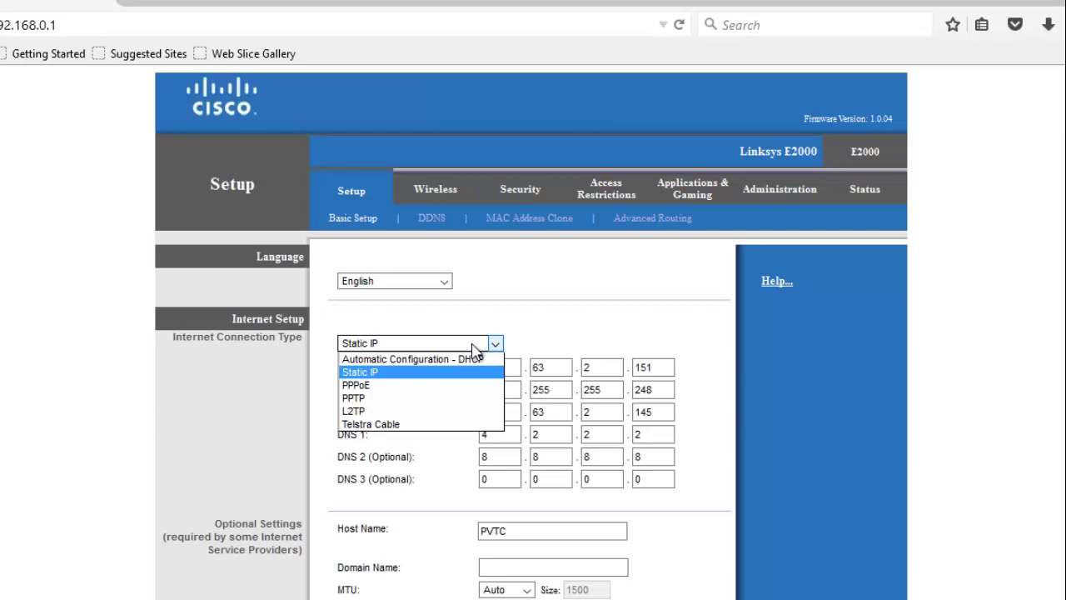
left_click(454, 387)
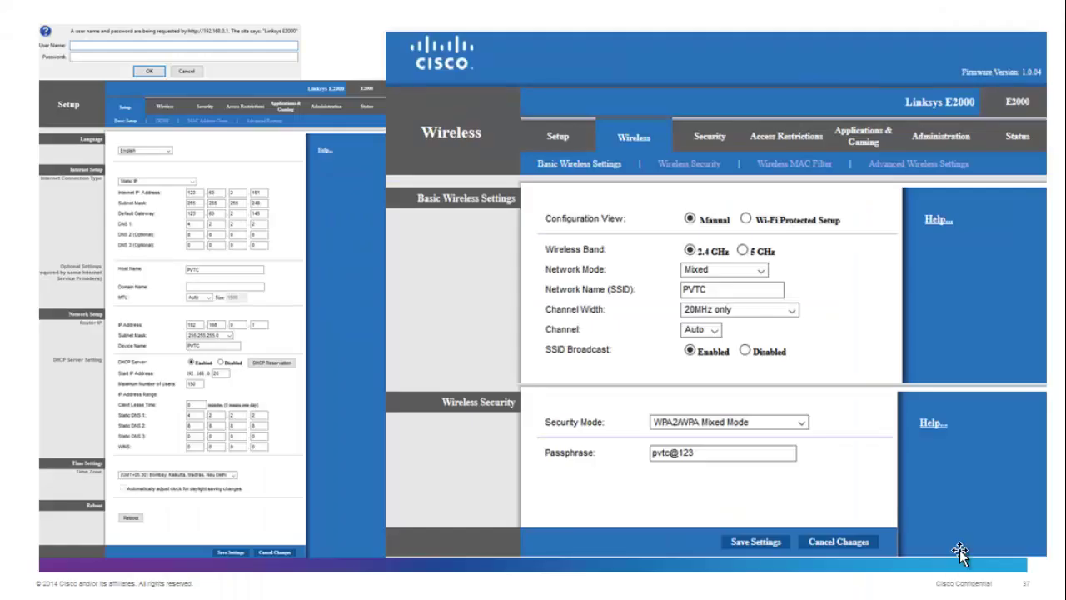
Step: Advance the slideshow to slide 38, Main Menus and Sub Menus
left_click(959, 550)
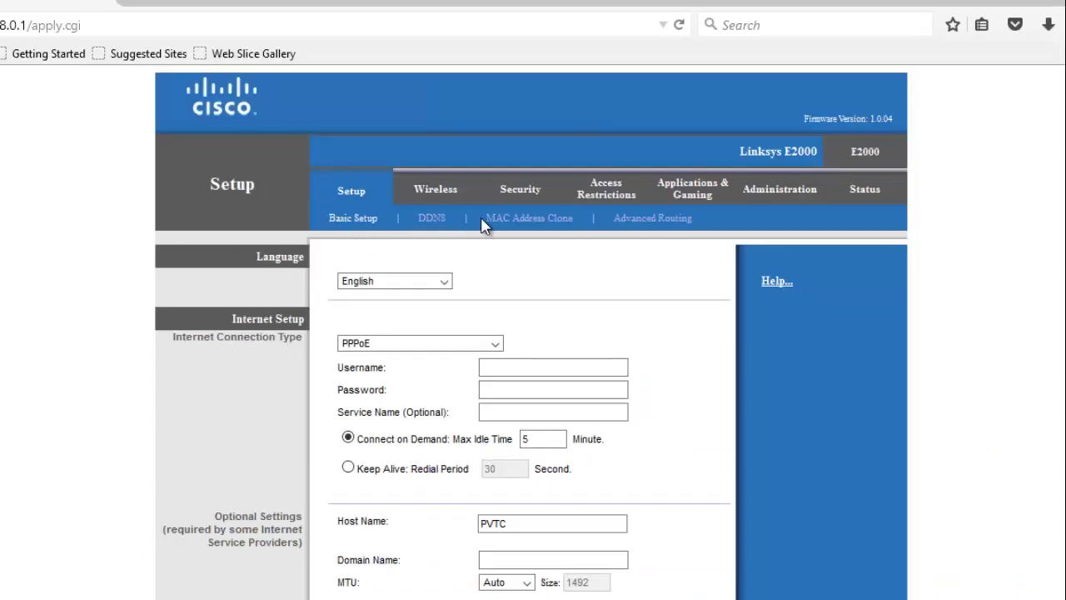
Step: Open the Advanced Routing page under the Setup tab
left_click(675, 226)
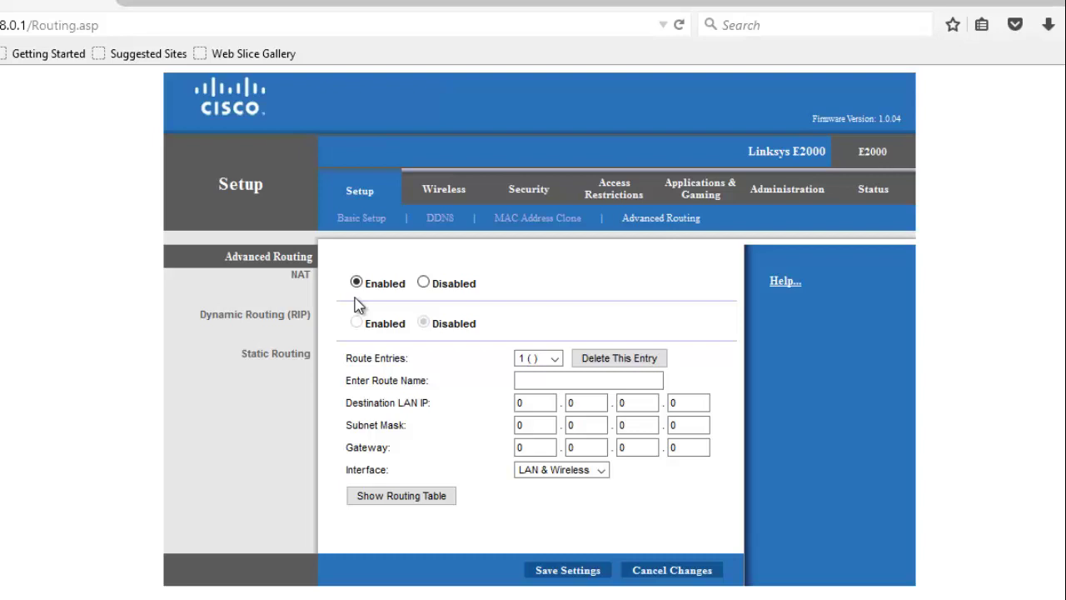
Step: Disable NAT, leave RIP dynamic routing disabled, return to Basic Setup, and advance the slide
left_click(423, 282)
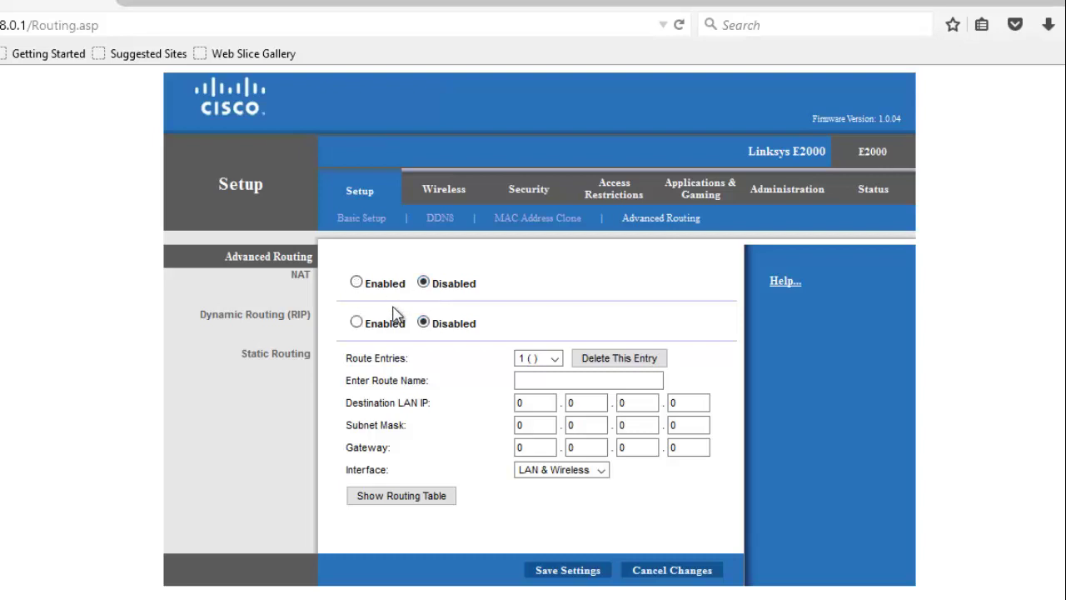
left_click(358, 323)
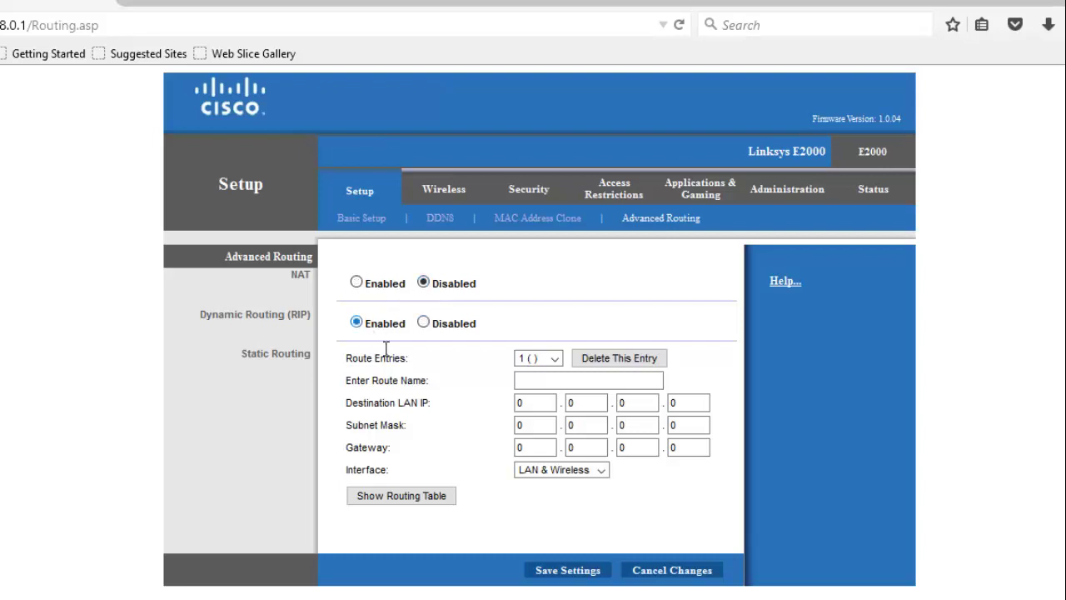
left_click(424, 324)
left_click(361, 219)
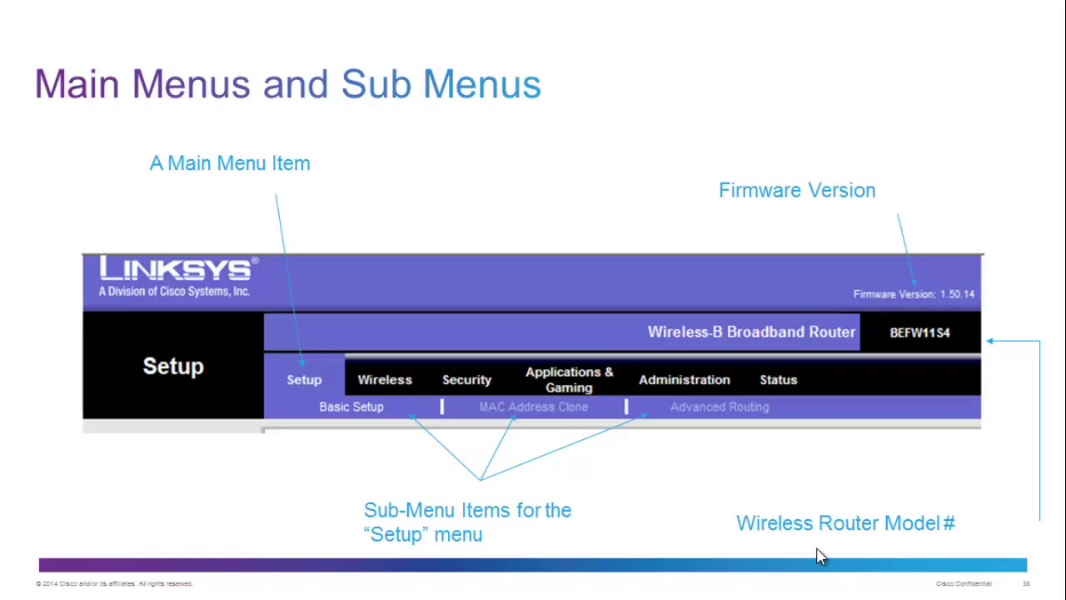
key("Right")
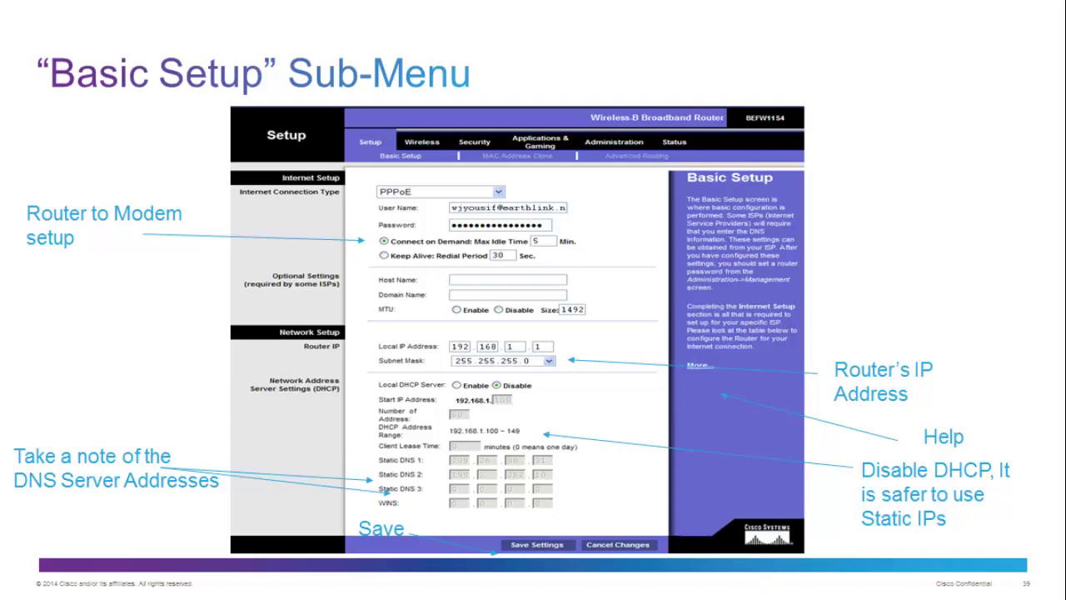
Step: Bring the router's Basic Setup page back and review it, leaving Device Name unchanged
left_click(575, 558)
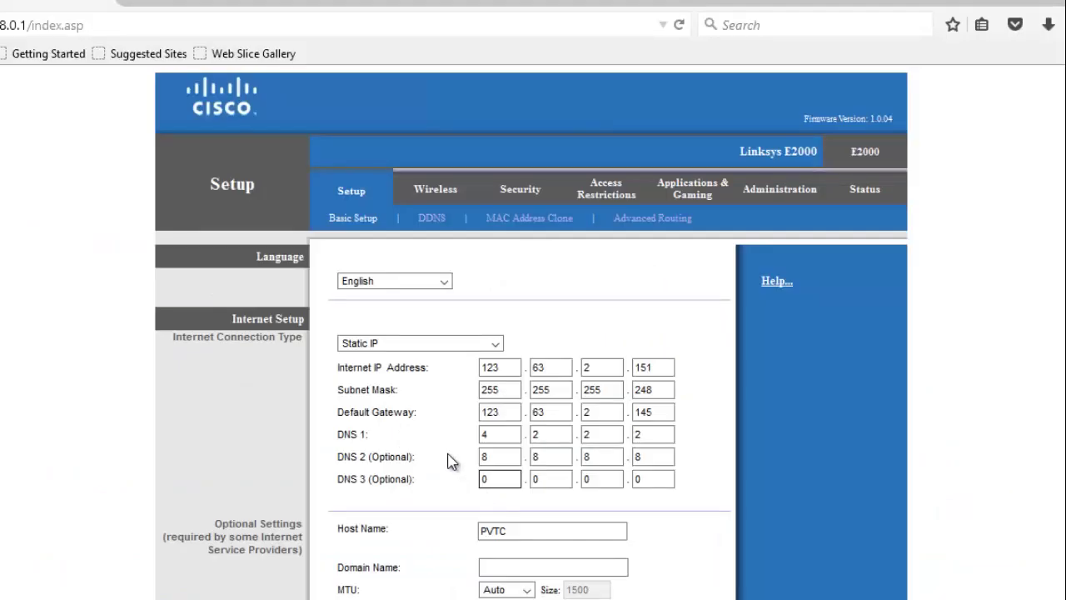
scroll(408, 473, "down", 2)
scroll(408, 473, "down", 2)
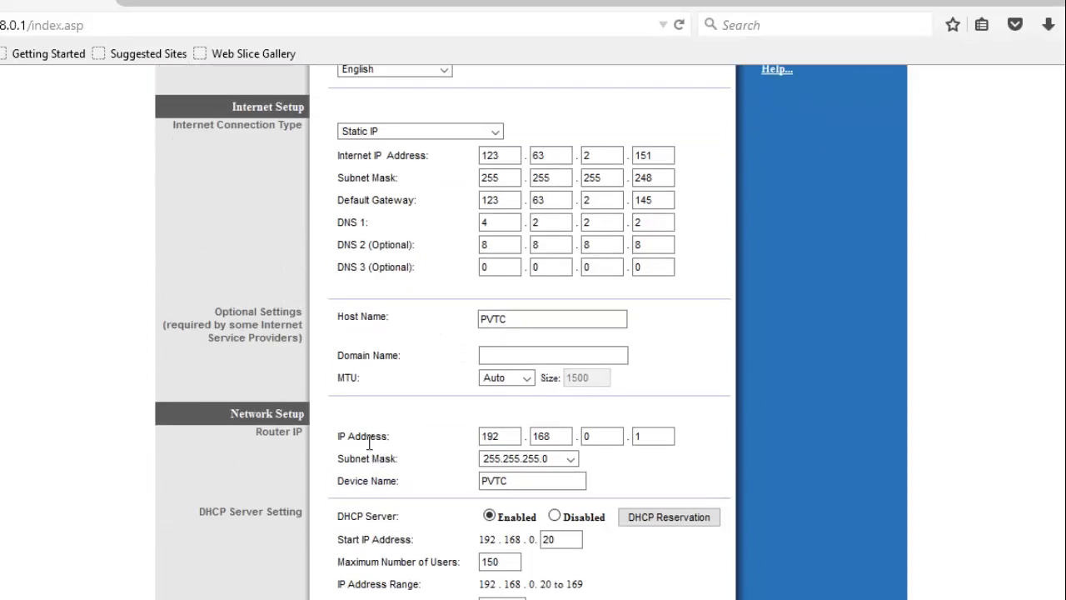
scroll(369, 438, "up", 4)
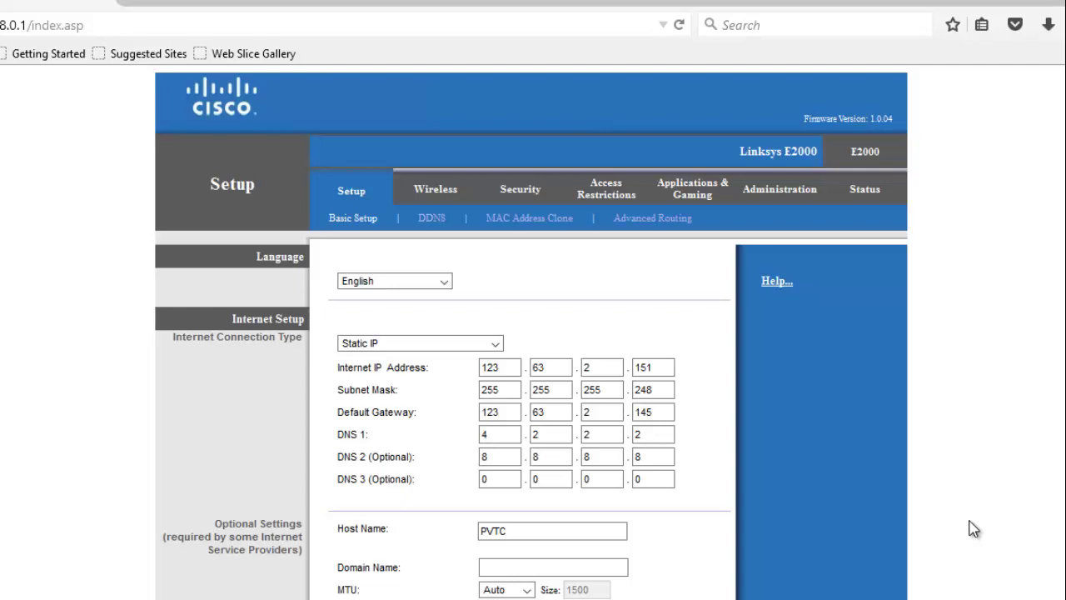
scroll(921, 405, "down", 4)
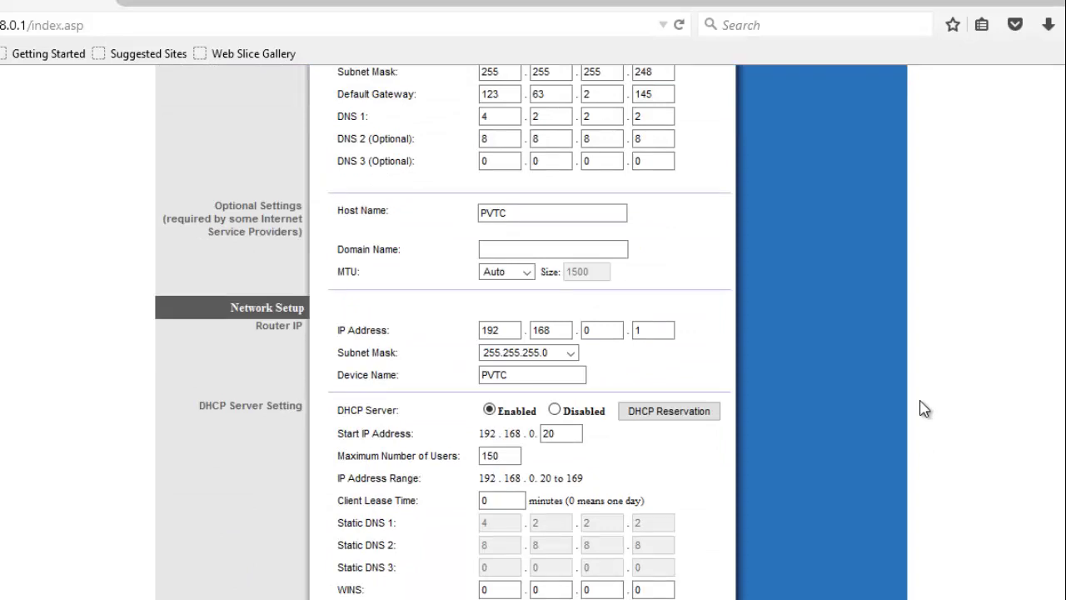
left_click(517, 375)
left_click(571, 402)
Step: Look over the Basic Setup page and advance to the Changing the Password slide
scroll(505, 456, "down", 5)
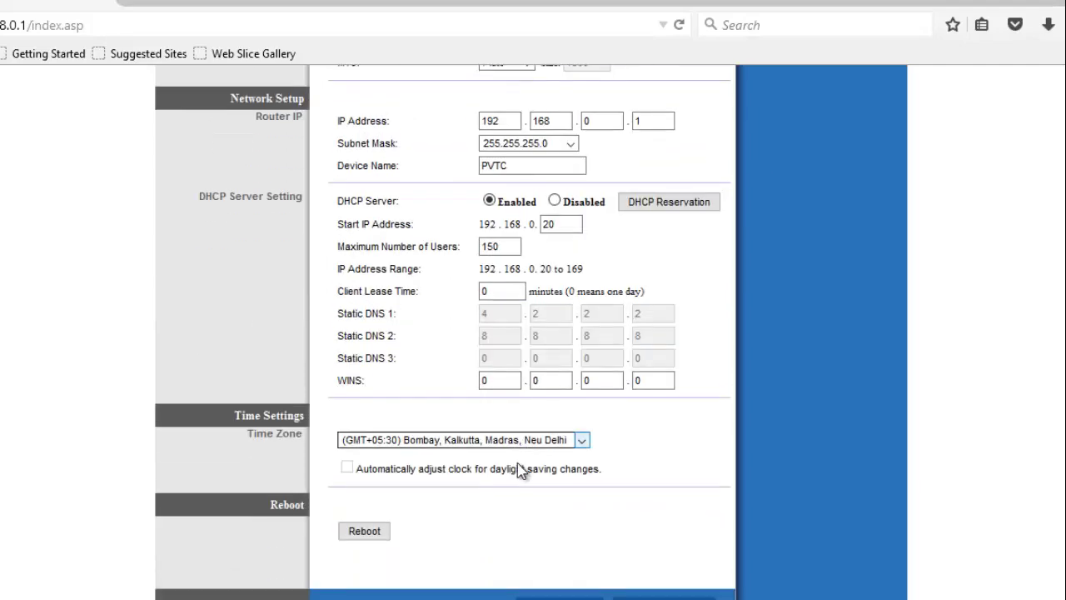
scroll(519, 464, "up", 9)
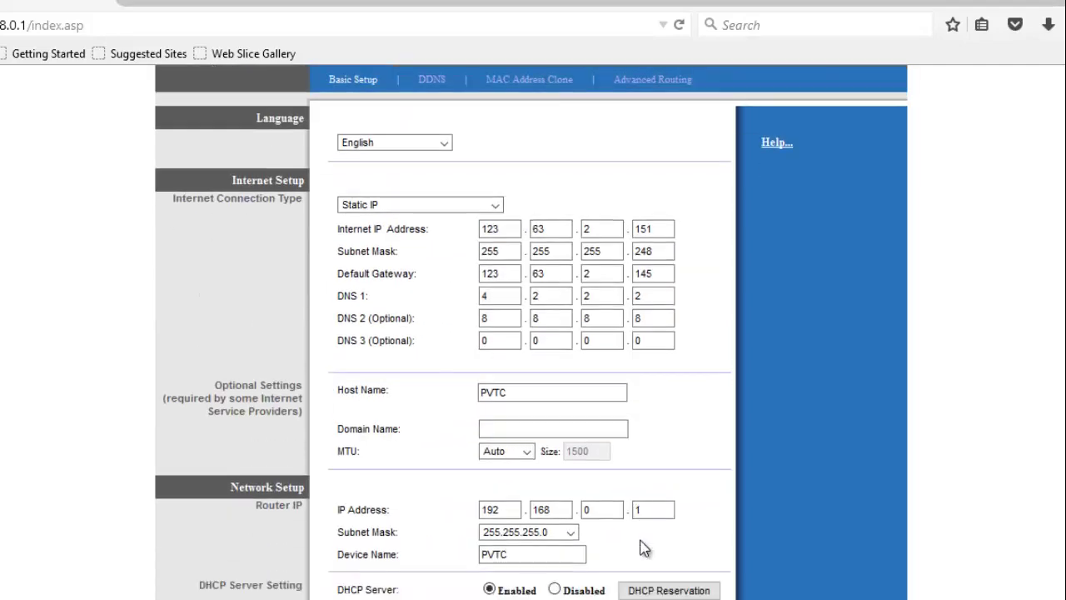
scroll(474, 552, "down", 9)
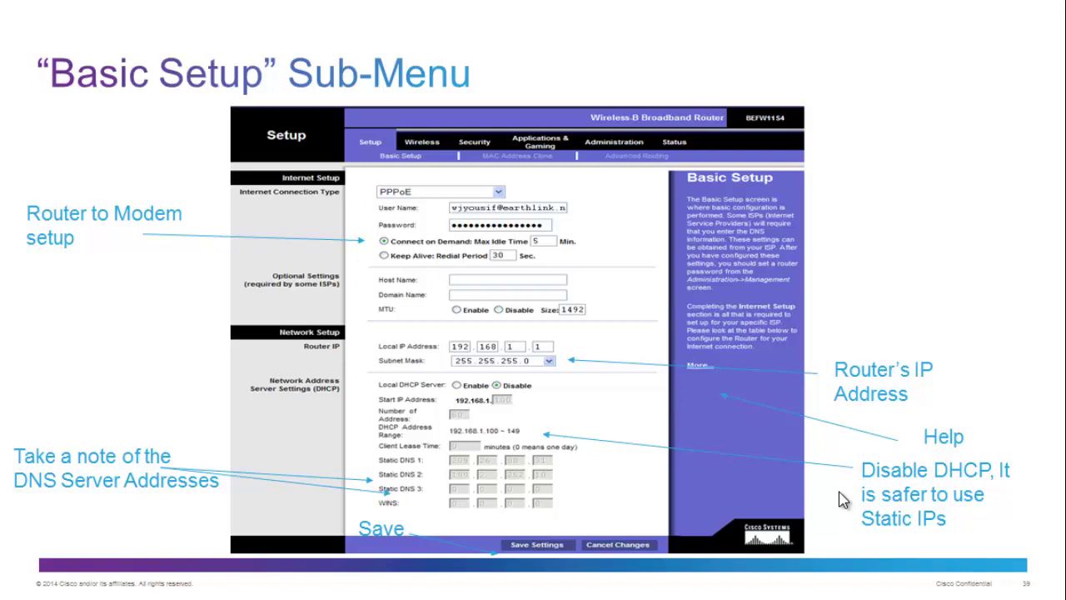
key("Right")
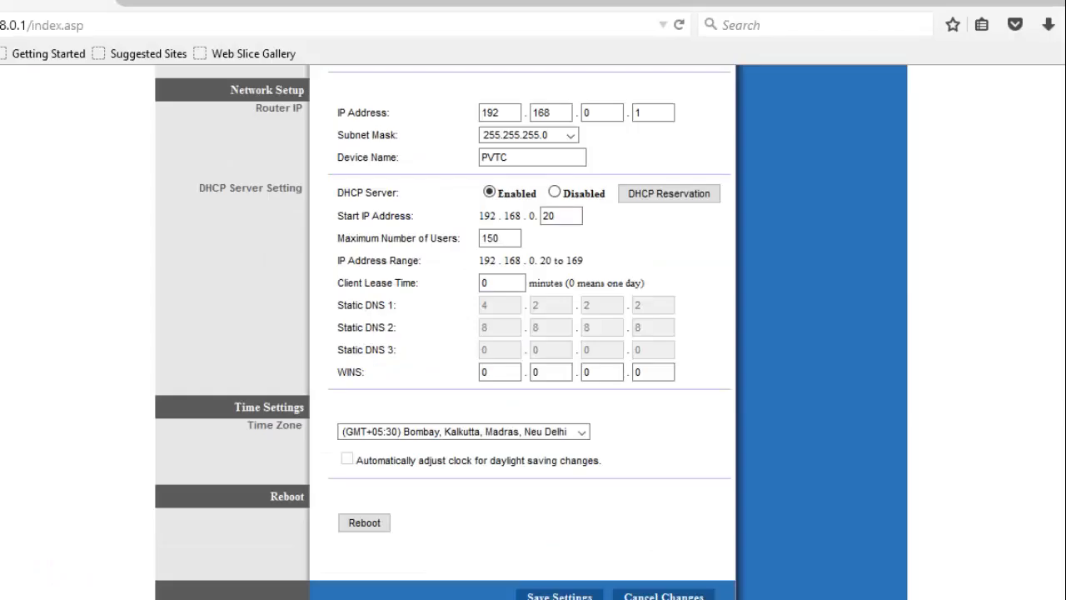
scroll(924, 428, "up", 7)
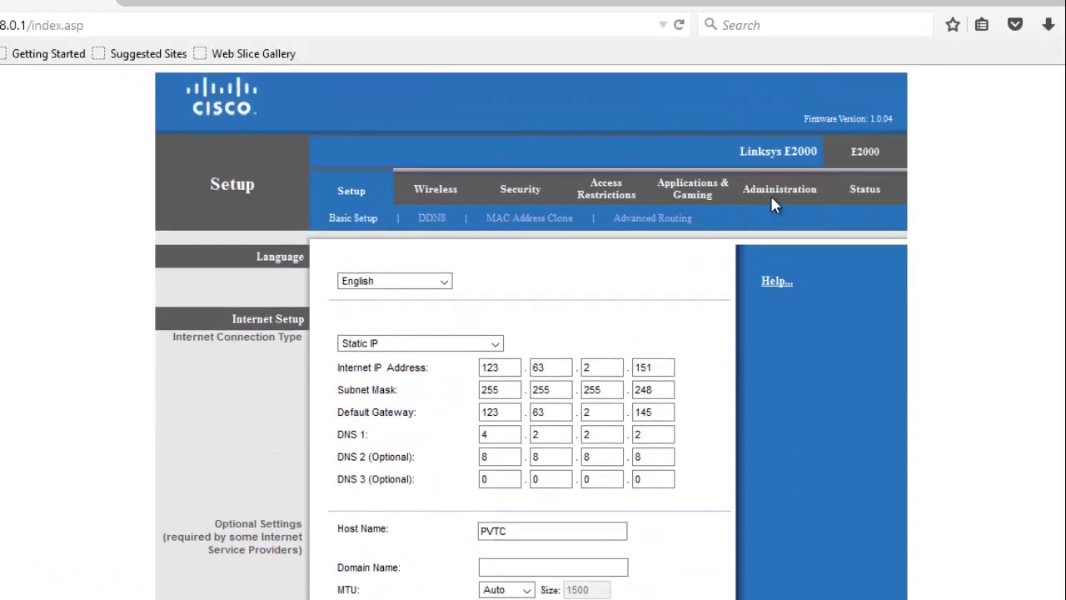
Step: Open Administration > Management, enable remote management, and scroll down to Backup and Restore
left_click(775, 196)
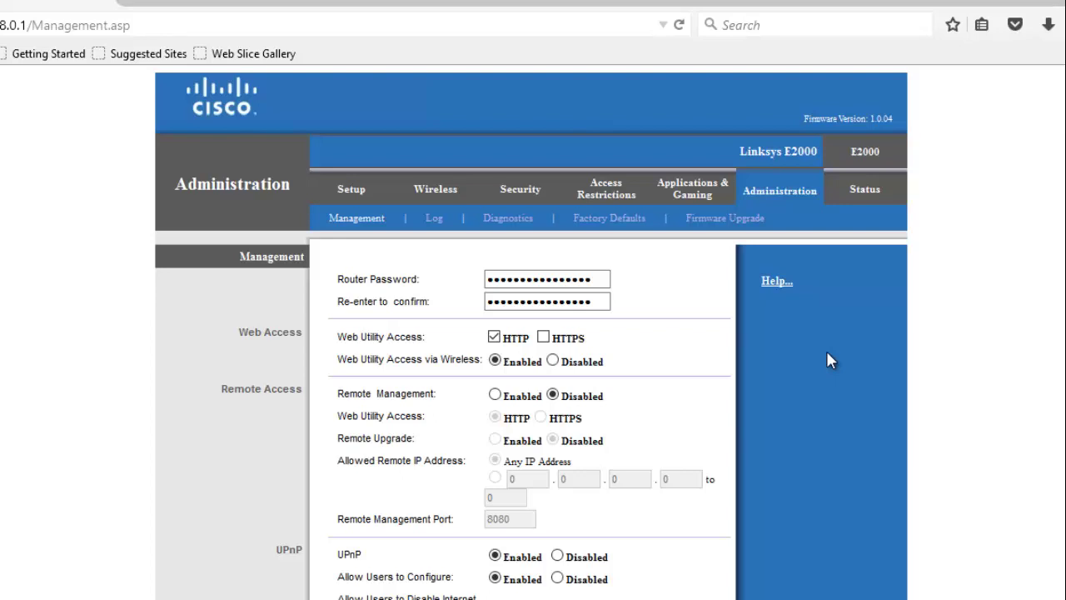
left_click(495, 394)
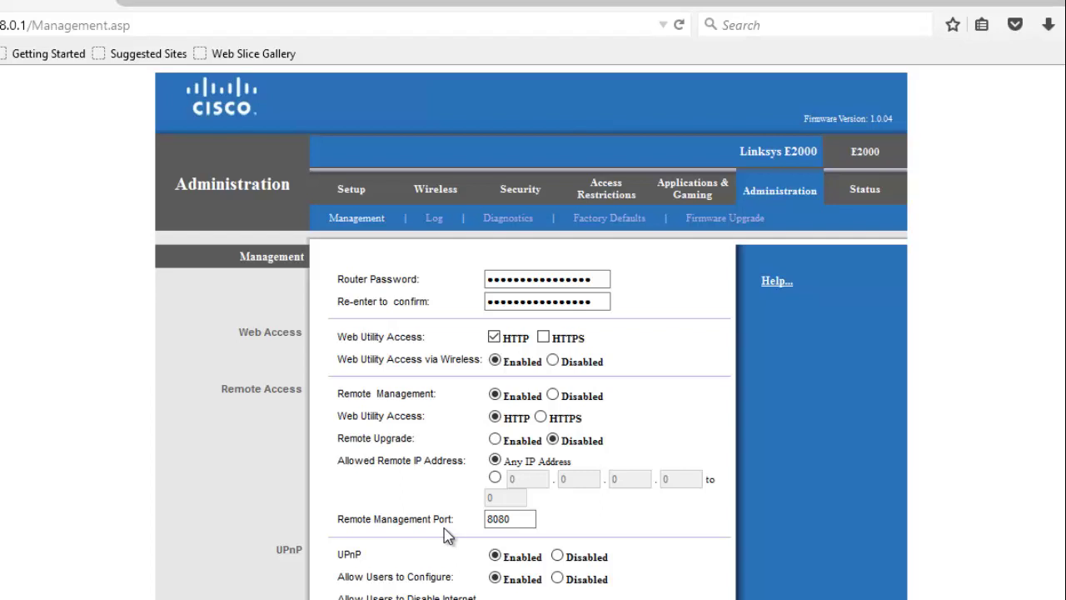
scroll(453, 537, "down", 2)
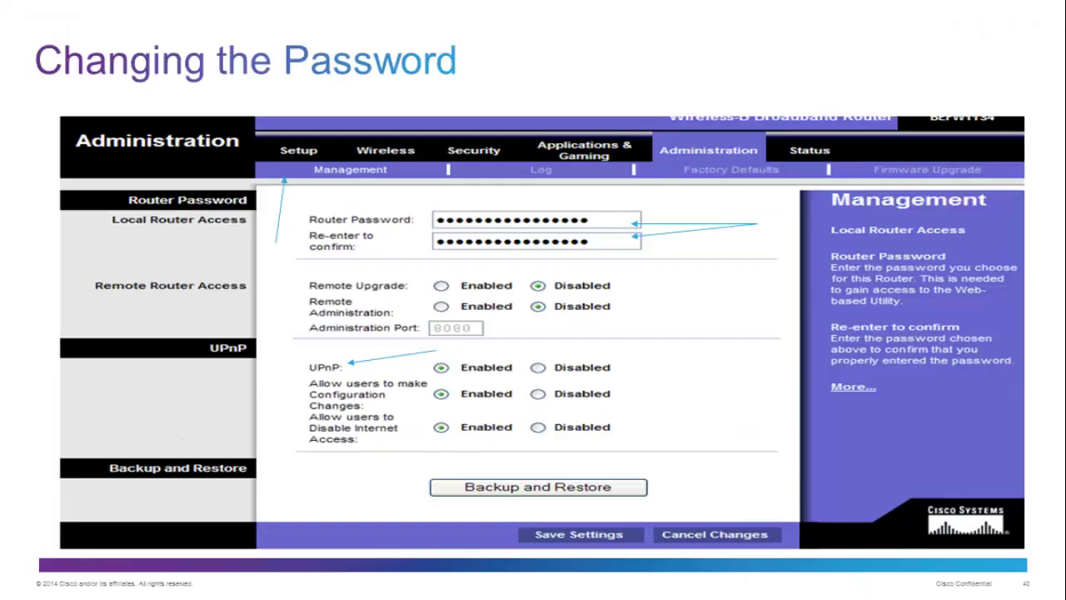
Step: Advance the slideshow to slide 41, Configuring the Radio Interface
key("Right")
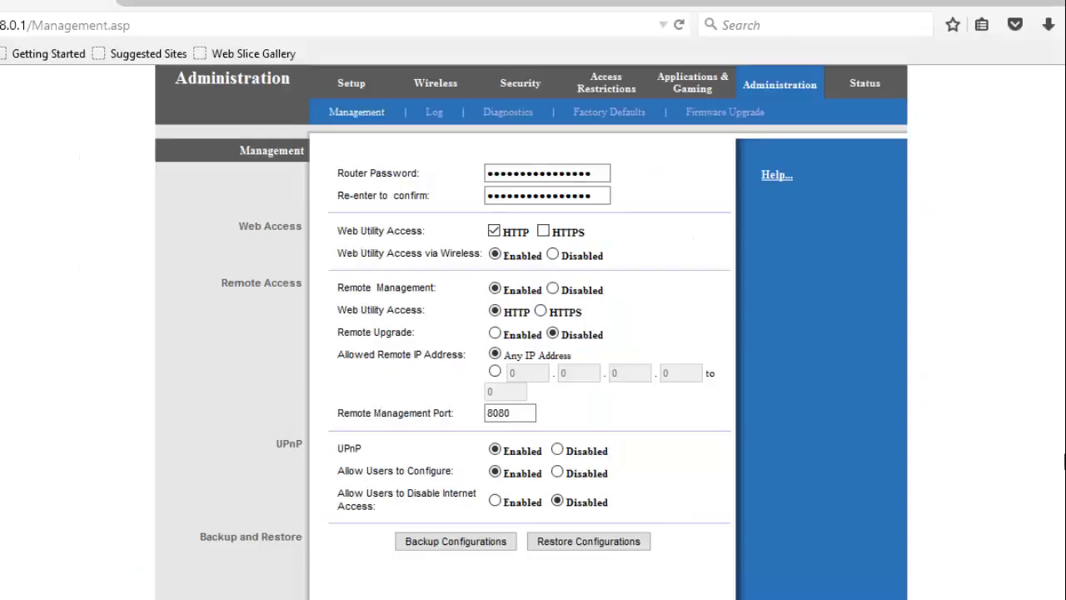
Step: Open the Wireless tab's Basic Wireless Settings page
left_click(436, 88)
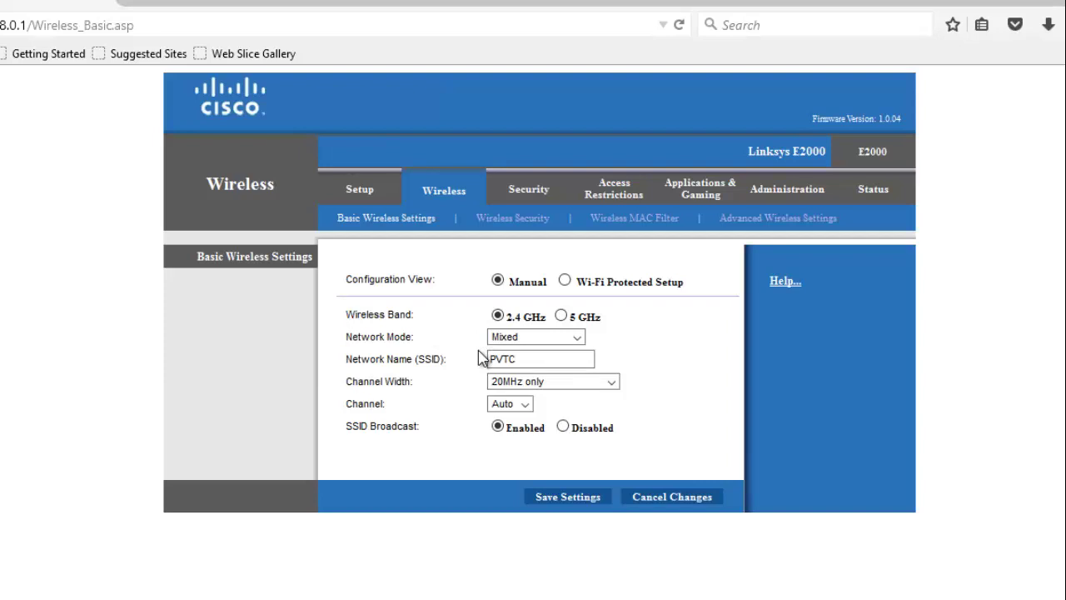
left_click(577, 339)
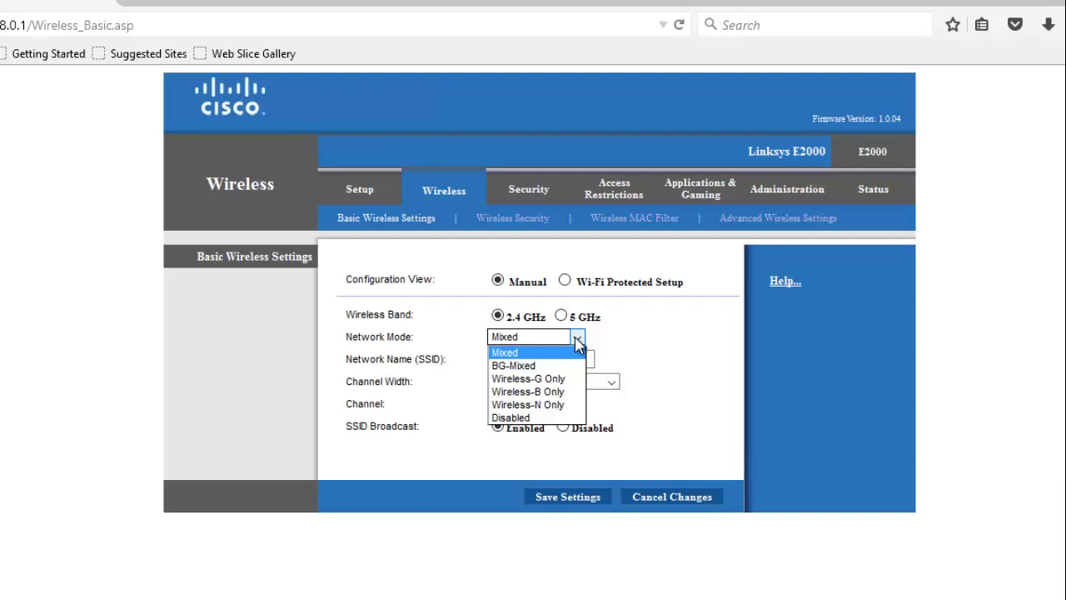
left_click(705, 359)
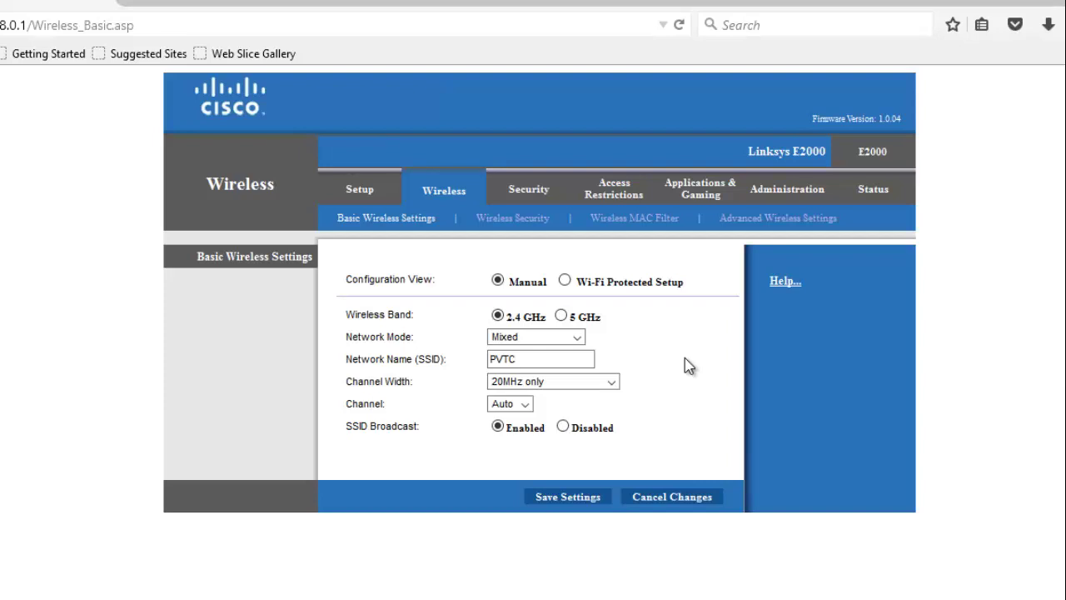
Step: Set Channel Width to Auto (20MHz or 40MHz) and select SSID Broadcast Disabled
left_click(553, 382)
left_click(560, 395)
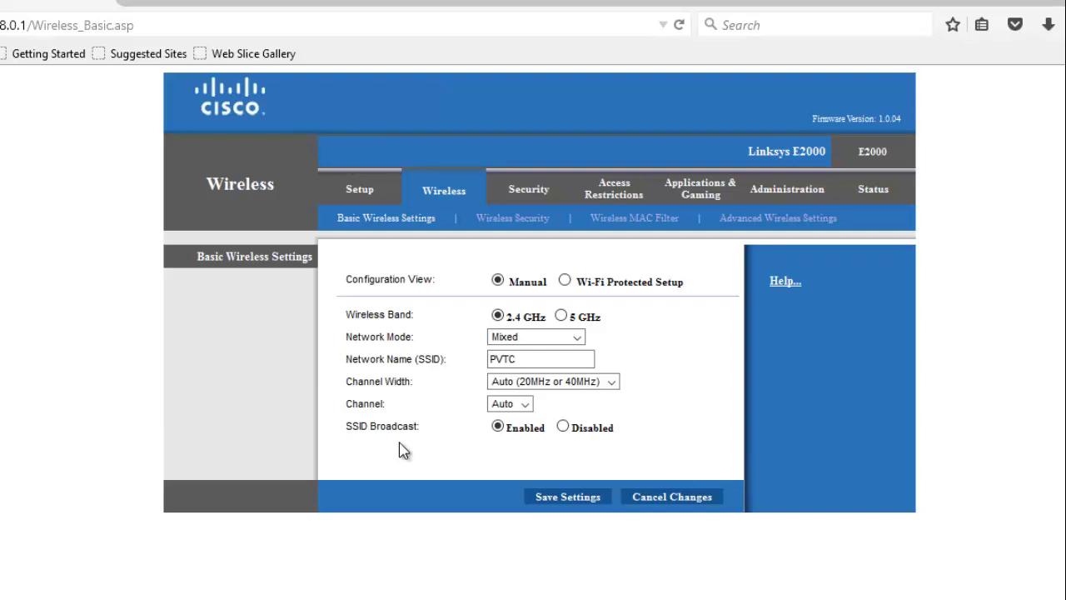
left_click(564, 429)
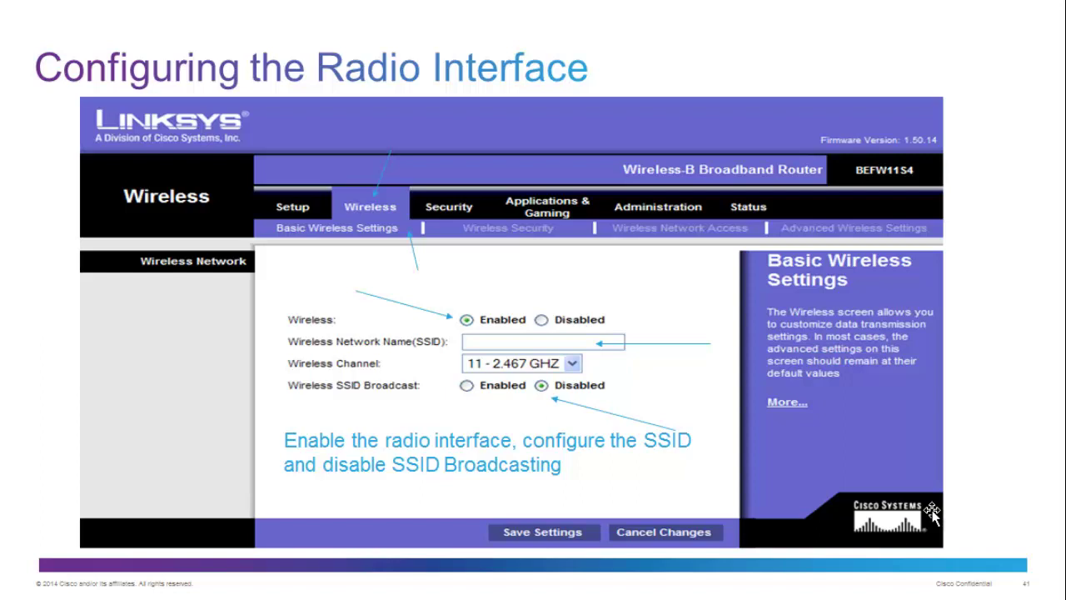
Step: Advance the slideshow to slide 42, Configure WEP Key
left_click(933, 512)
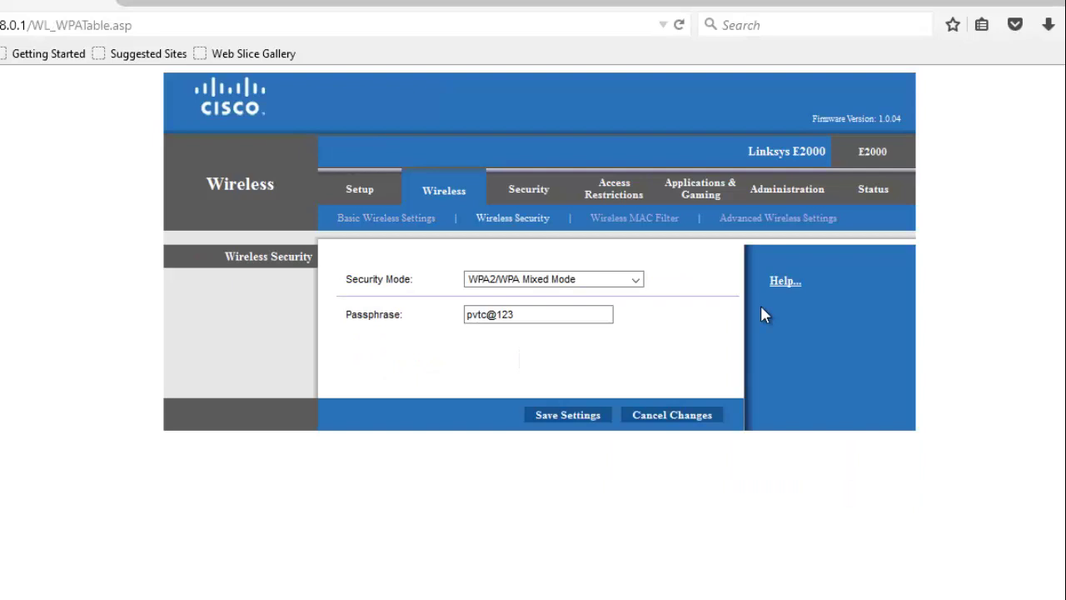
Step: Expand the Security Mode list, currently at WPA2/WPA Mixed Mode, to show WEP and other modes
left_click(635, 280)
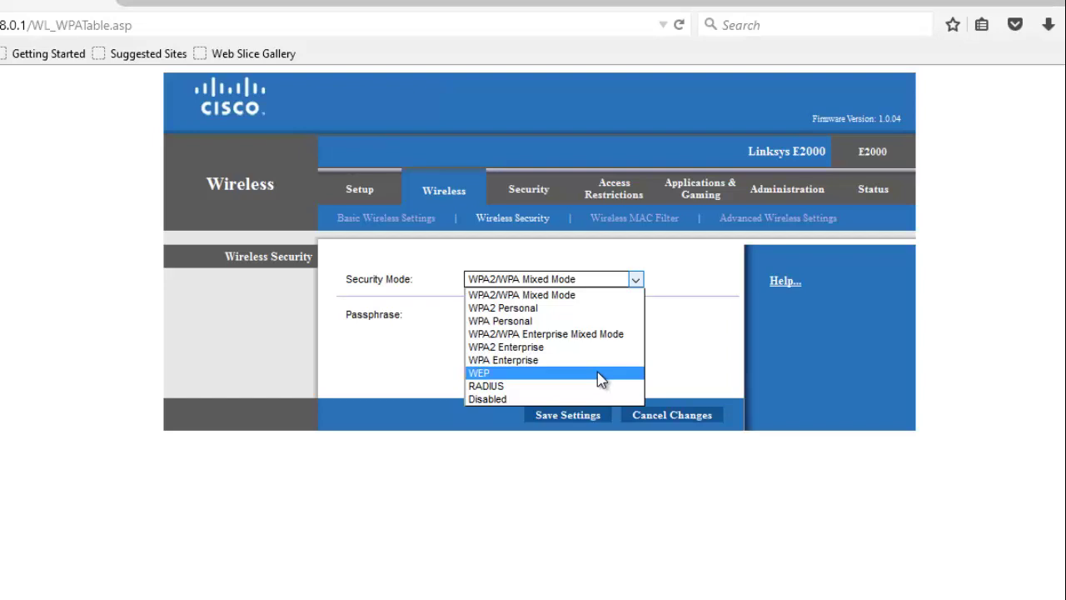
Step: Switch security to WEP with 104/128-bit encryption and generate Key 1 from a typed passphrase
left_click(599, 381)
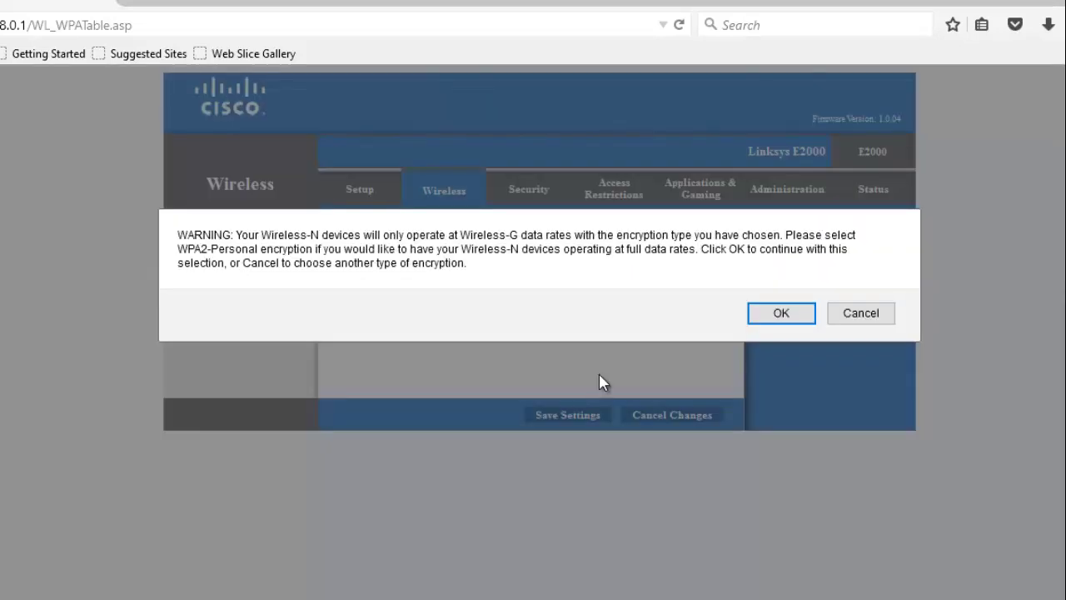
left_click(781, 312)
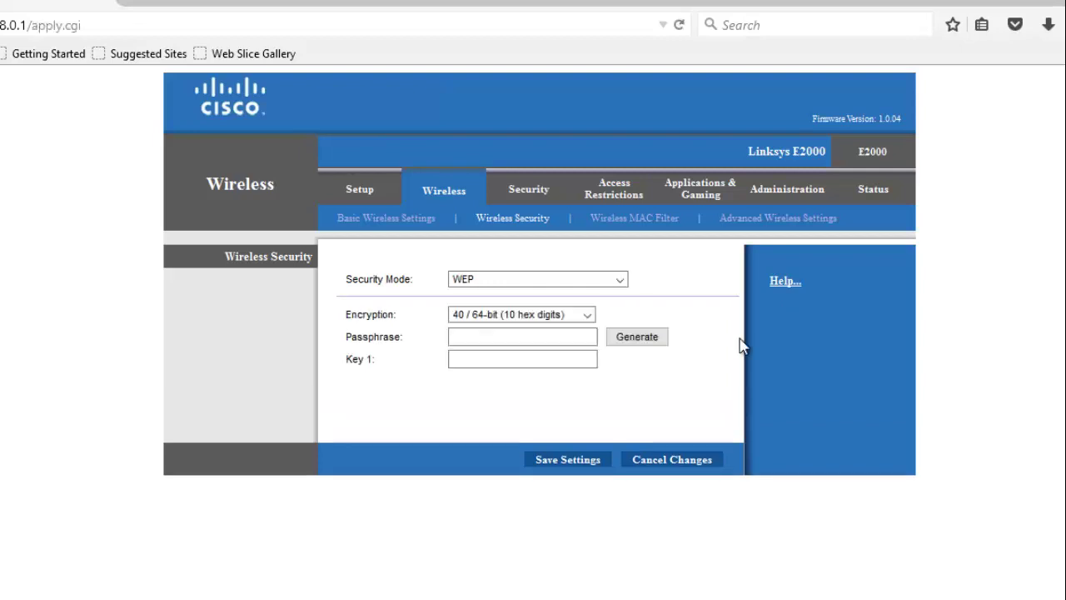
left_click(587, 315)
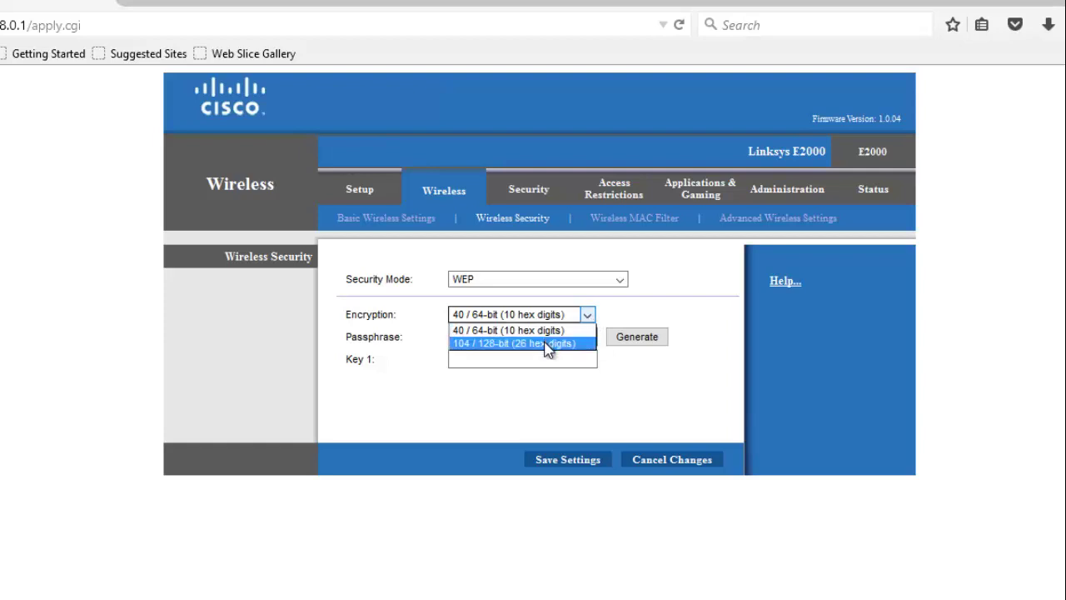
left_click(546, 343)
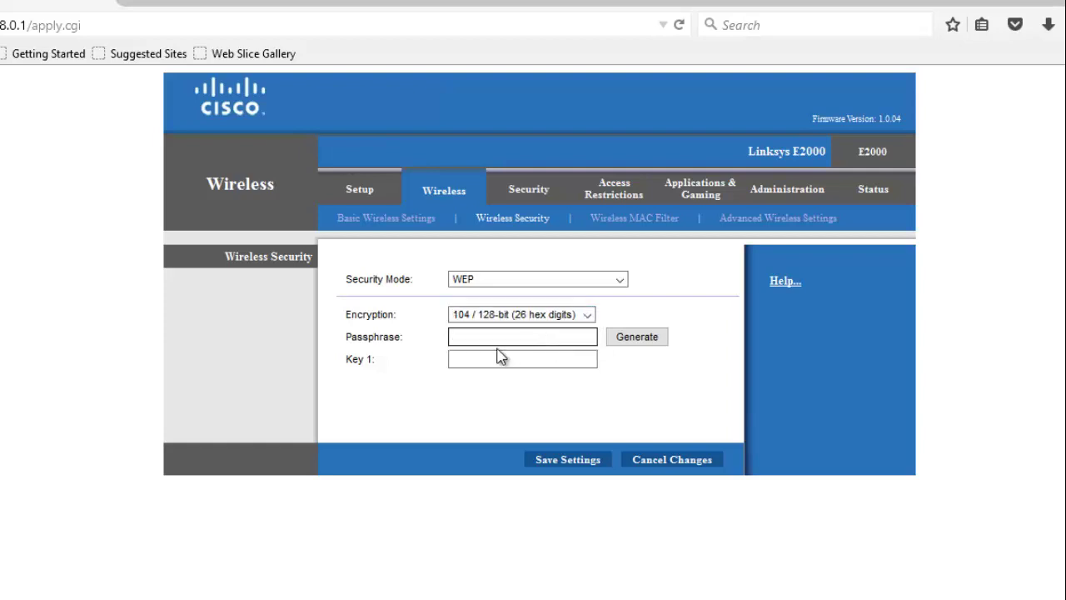
left_click(503, 336)
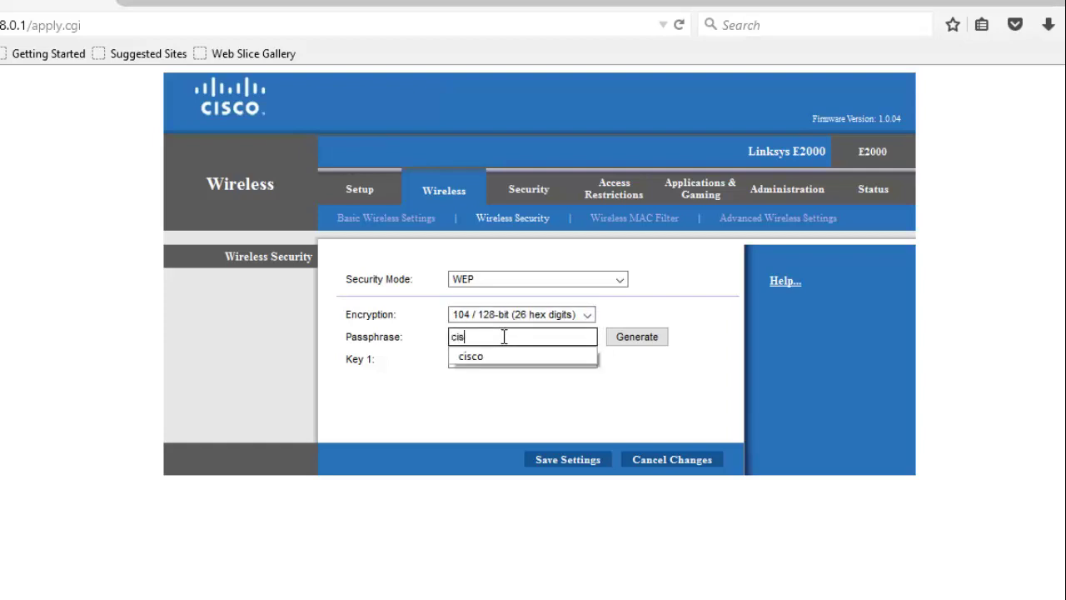
left_click(644, 340)
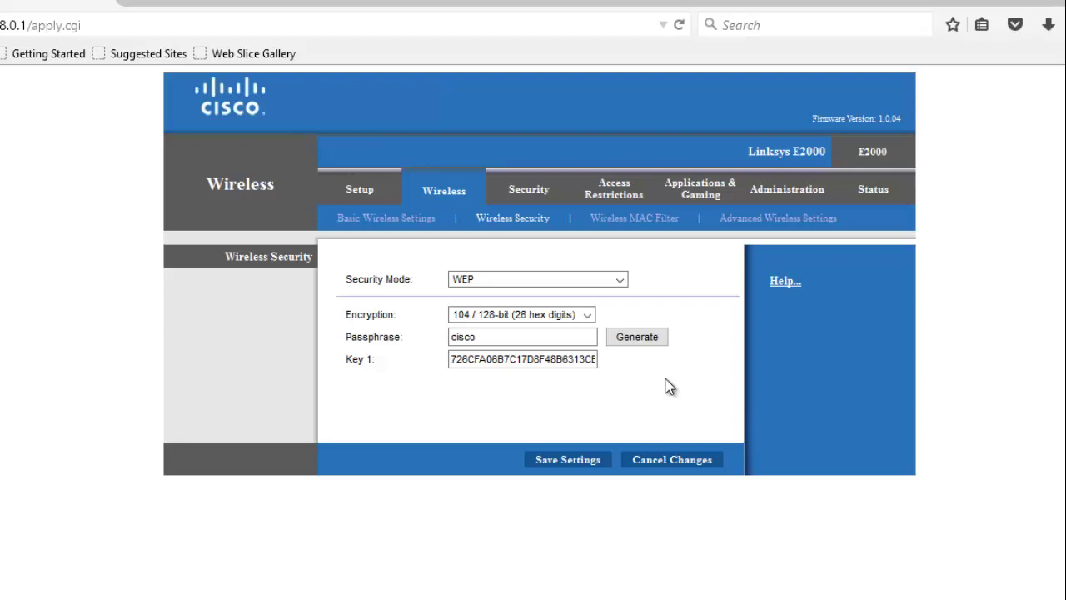
left_click(621, 281)
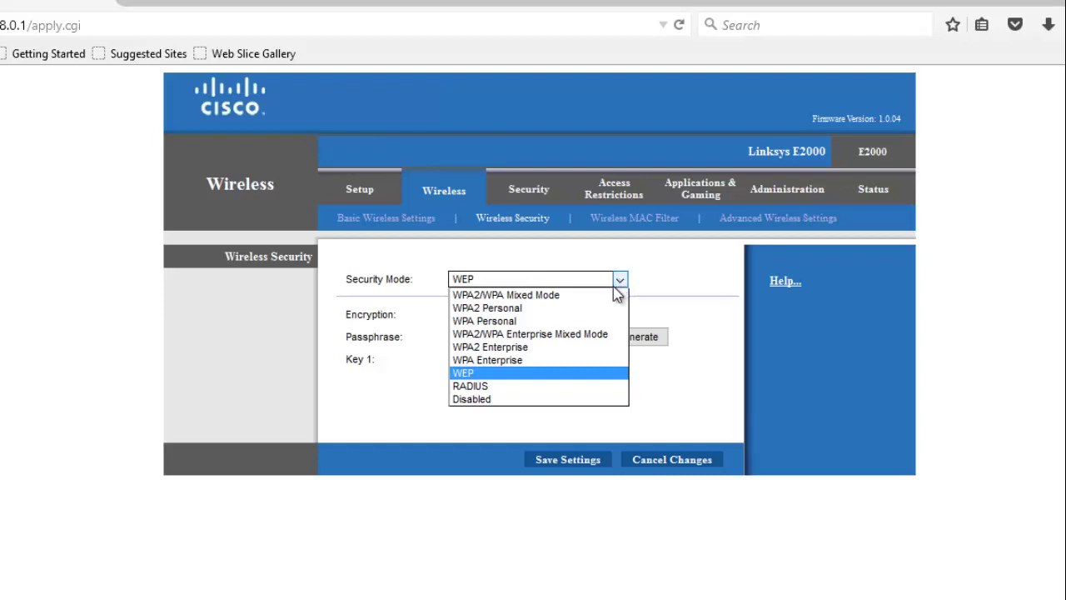
Step: Select WPA Personal as the security mode, accepting the encryption warning
left_click(560, 324)
left_click(762, 315)
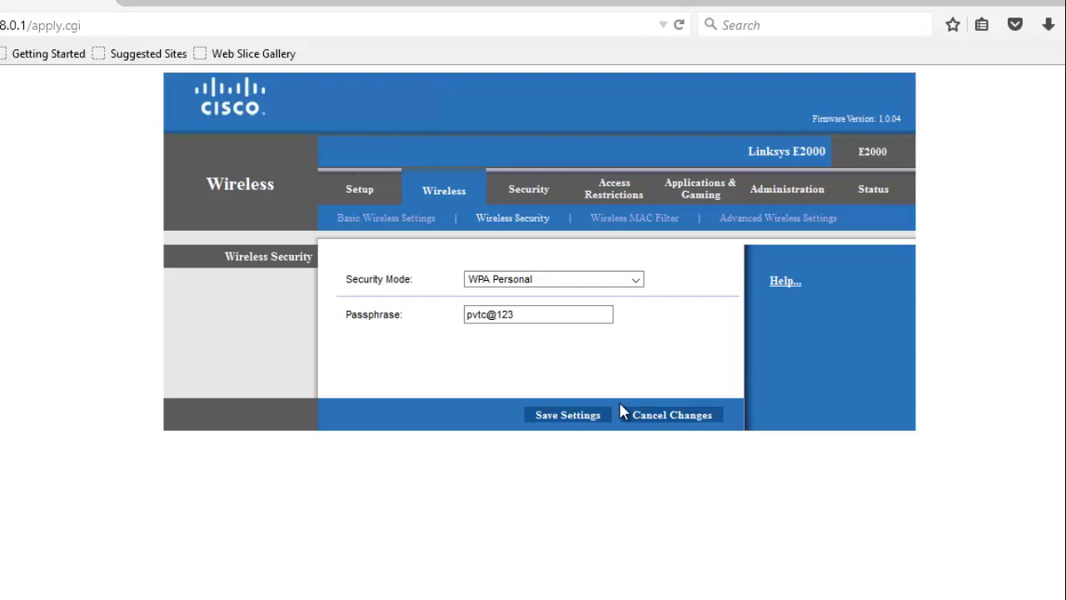
left_click(630, 280)
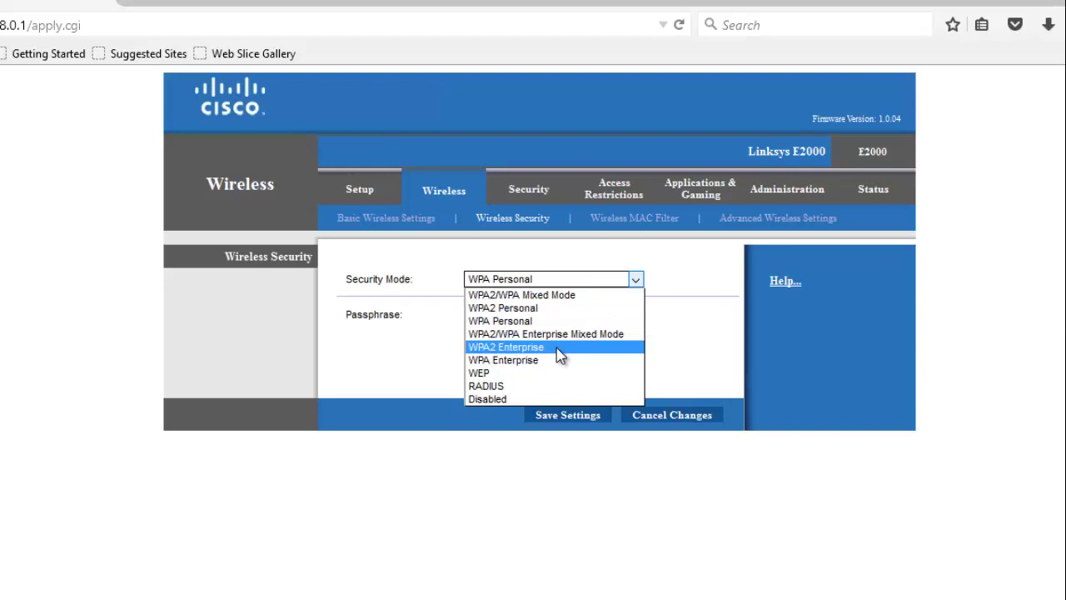
Step: Try WPA2 Personal, then settle the security mode on WPA2/WPA Mixed Mode
left_click(533, 295)
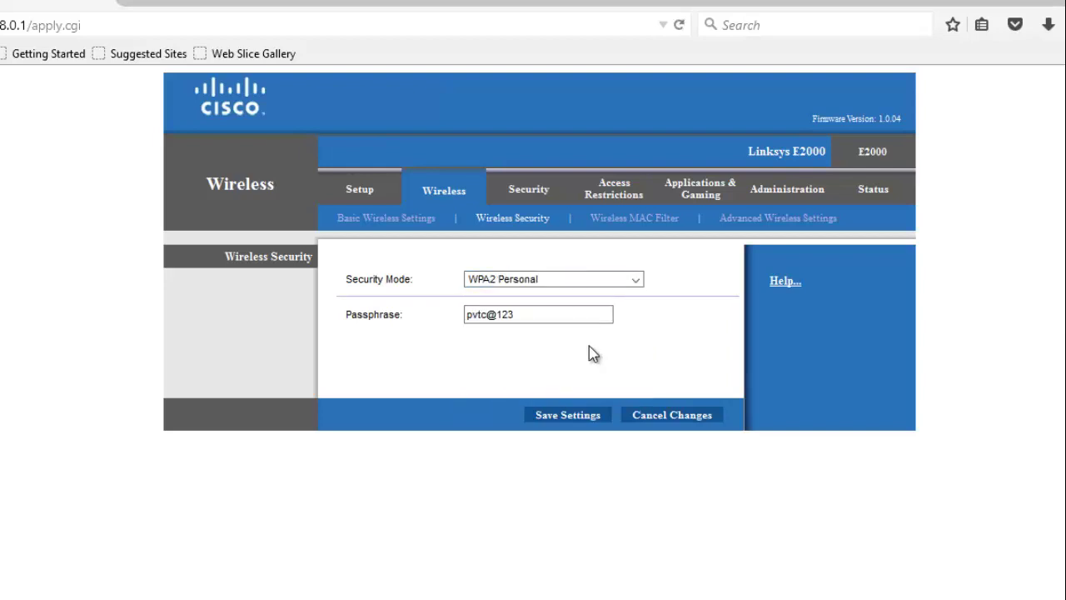
left_click(602, 282)
left_click(592, 294)
left_click(607, 283)
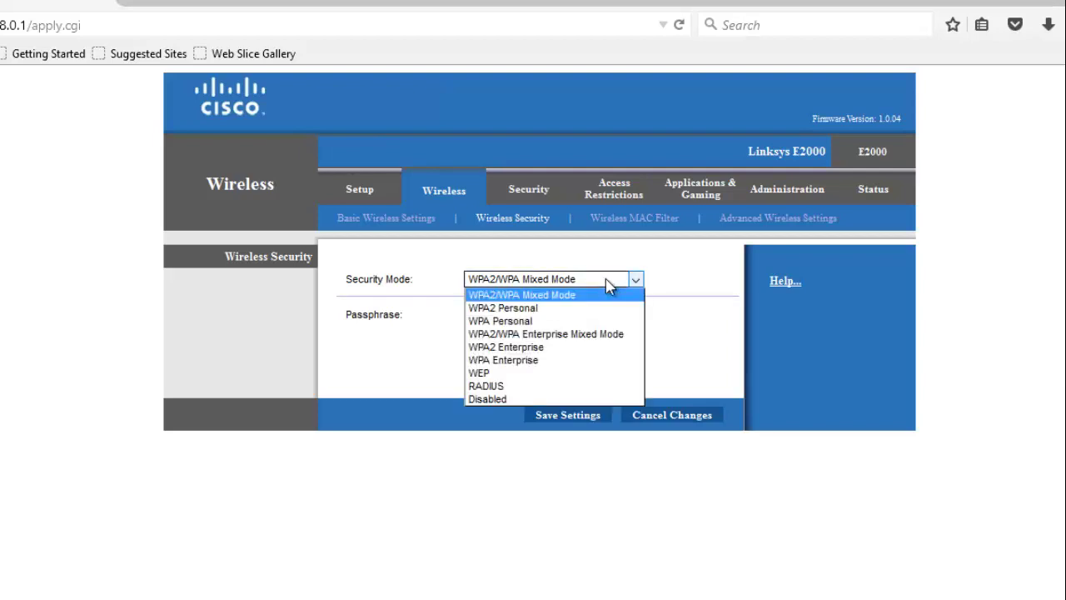
Step: Choose WPA2 Enterprise, revealing RADIUS server 0.0.0.0, port 1812 and the shared secret field
left_click(583, 347)
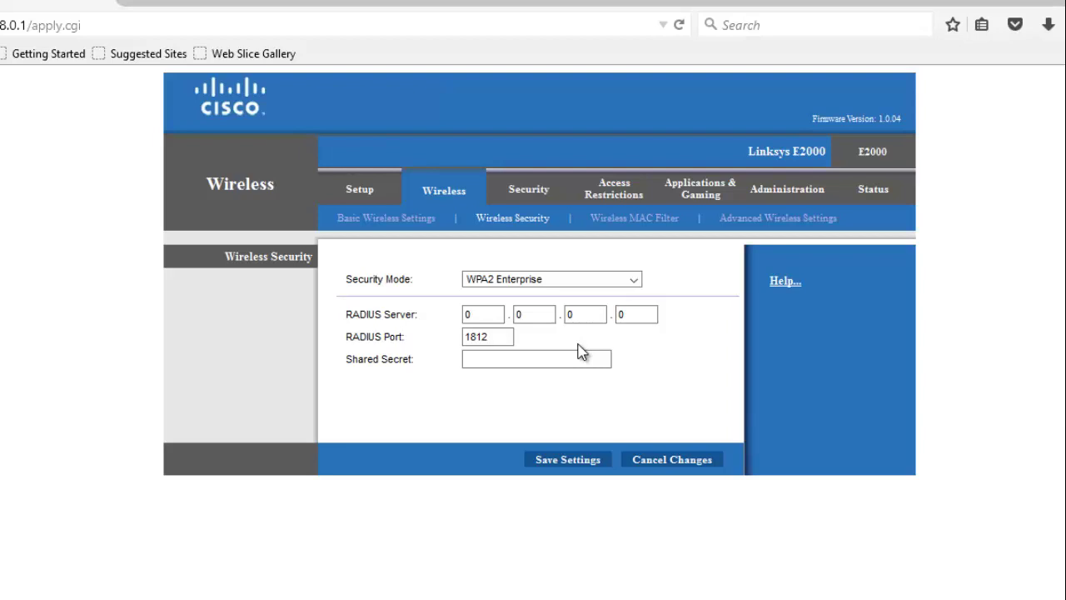
left_click(528, 361)
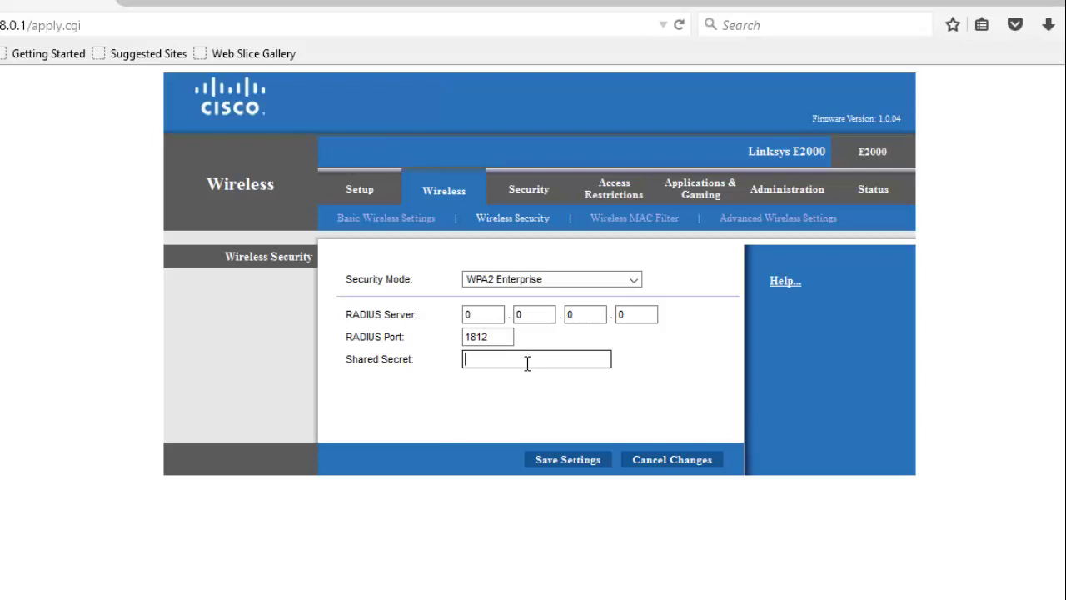
left_click_drag(499, 339, 452, 333)
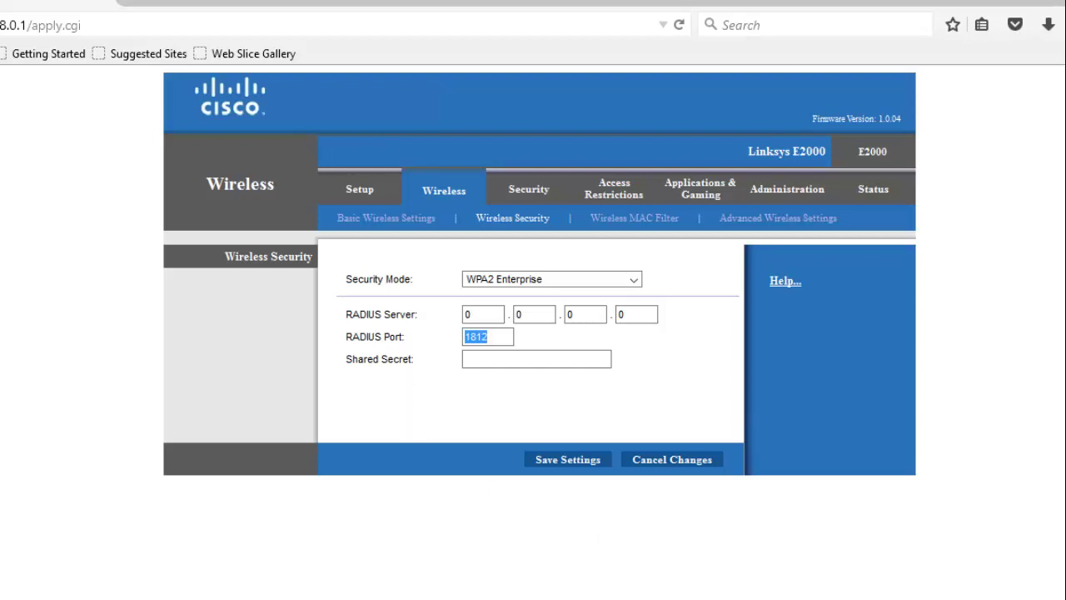
Step: Advance the slideshow past Stronger Encryption to the MAC Authentication slide, then return to the router page
left_click(670, 589)
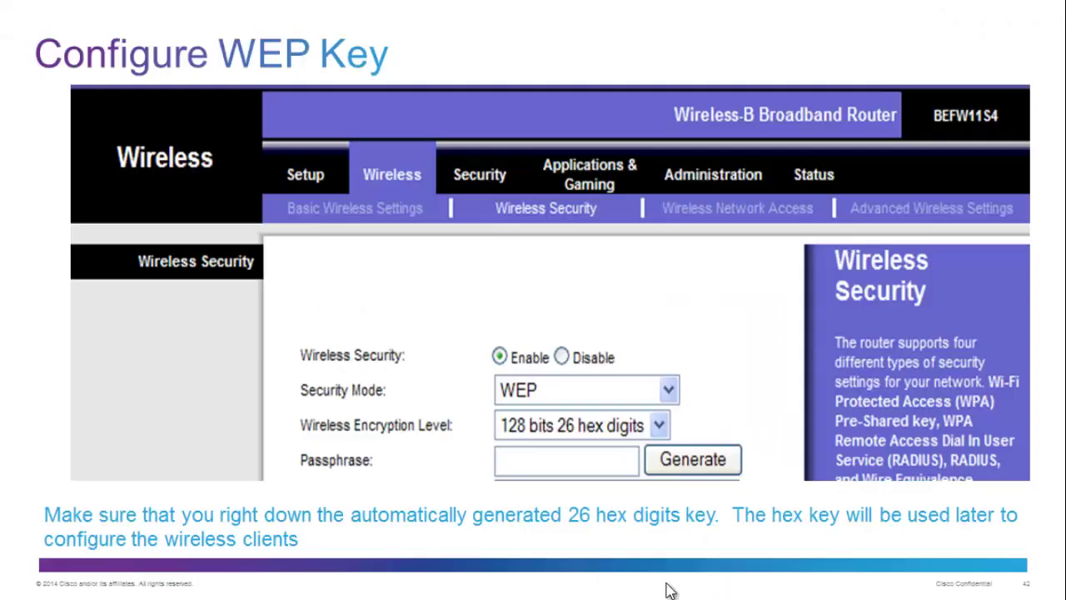
key("Right")
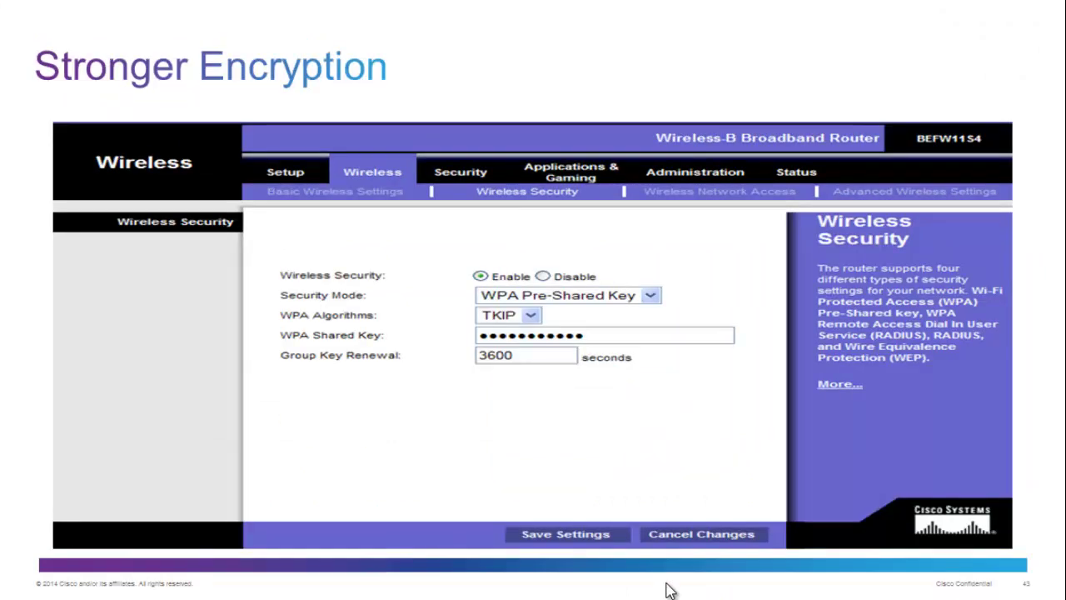
key("Right")
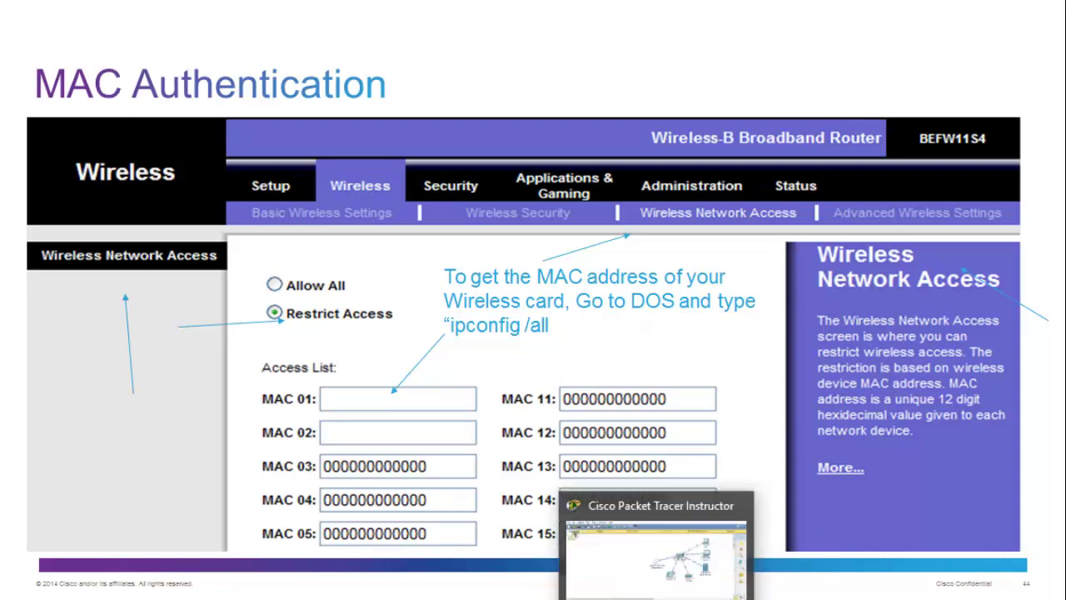
left_click(654, 546)
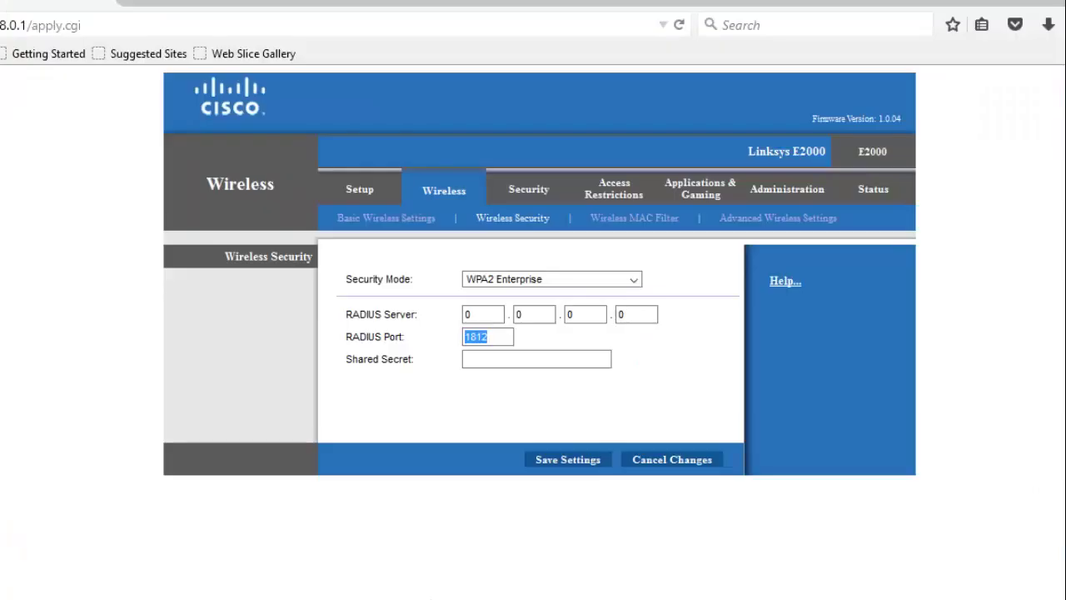
Step: Enable filtering on the Wireless MAC Filter page, briefly checking the Access Point window
left_click(645, 222)
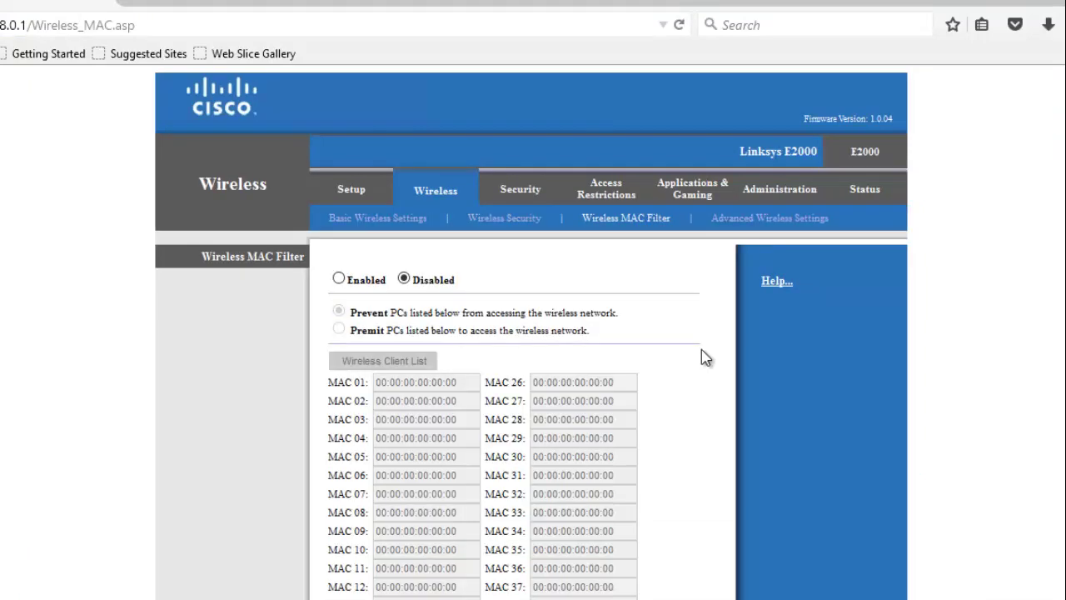
left_click(339, 280)
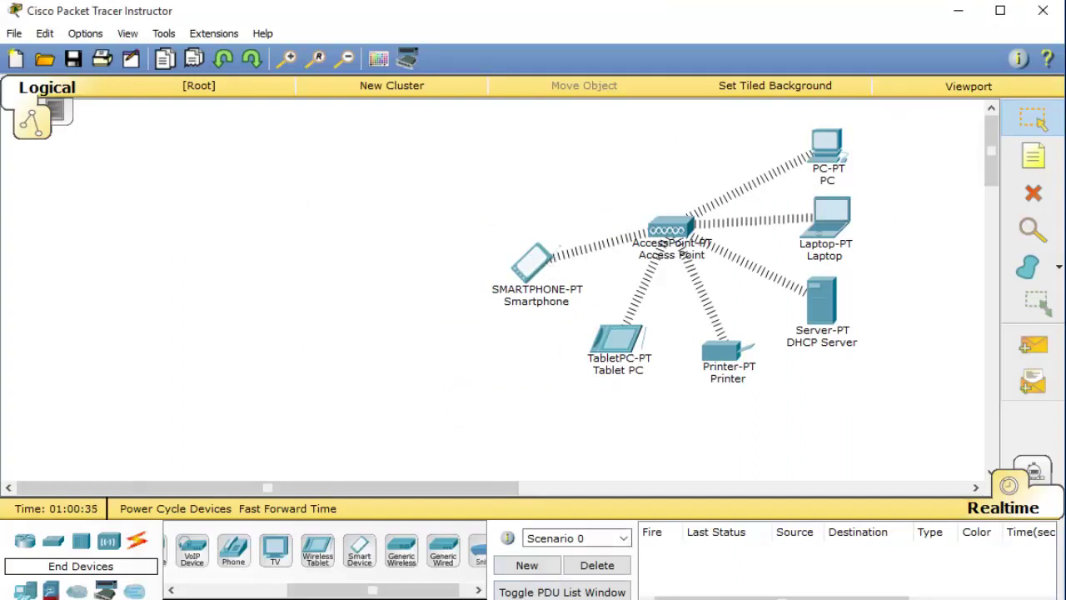
left_click(673, 232)
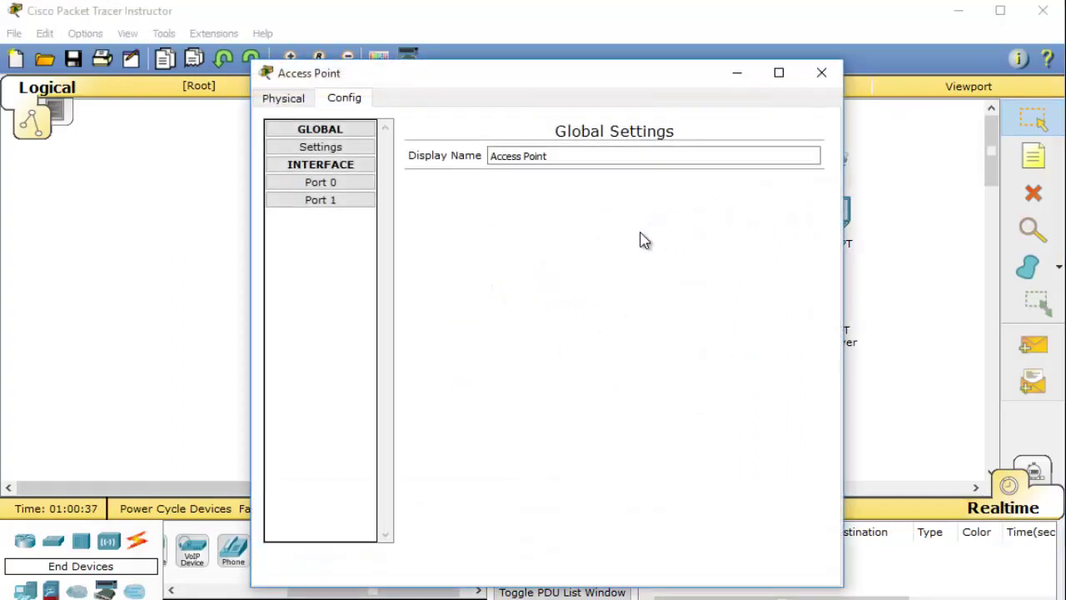
left_click(821, 72)
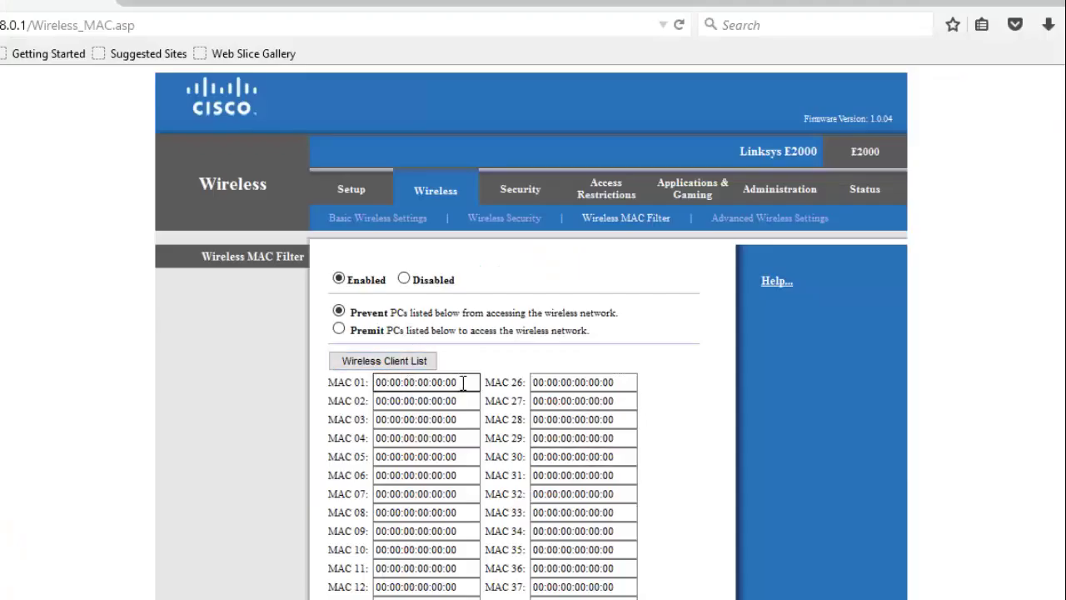
Step: Set the MAC filter to permit only listed PCs, then go to Advanced Wireless Settings
left_click_drag(462, 383, 347, 381)
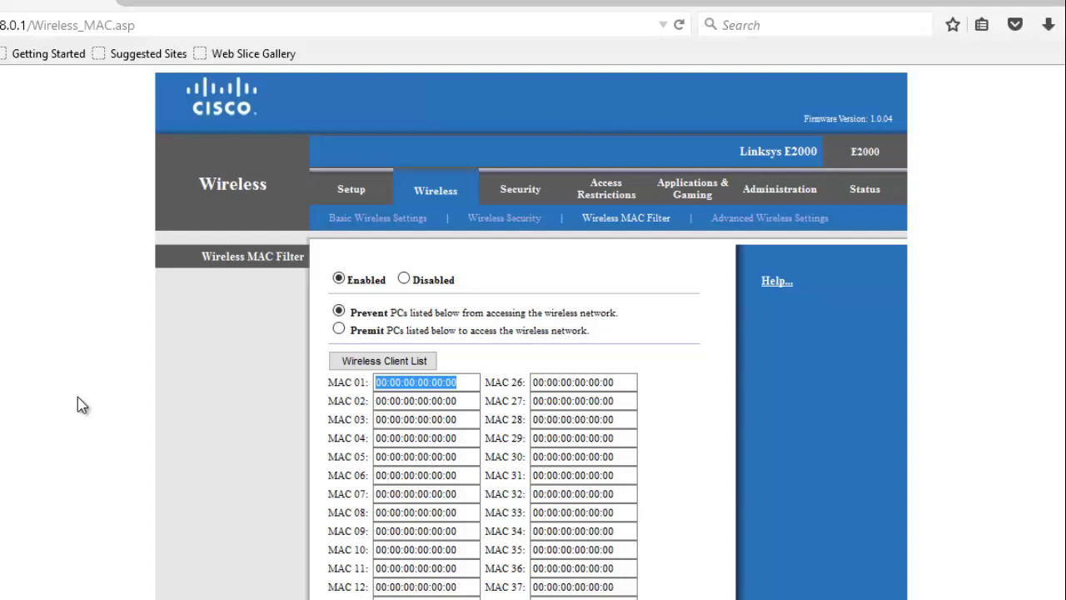
left_click(338, 330)
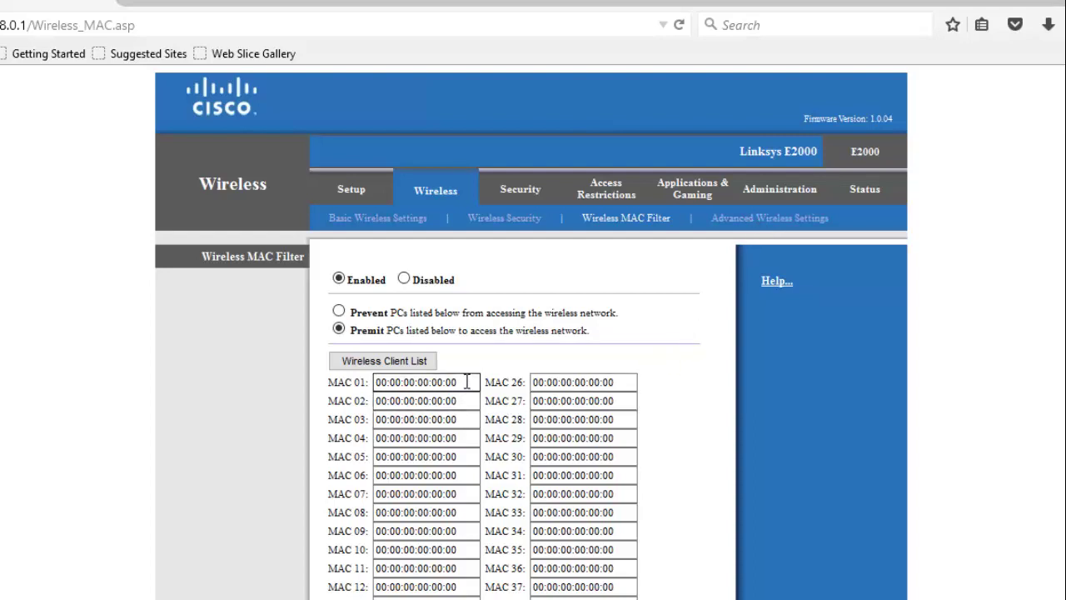
left_click_drag(467, 382, 342, 385)
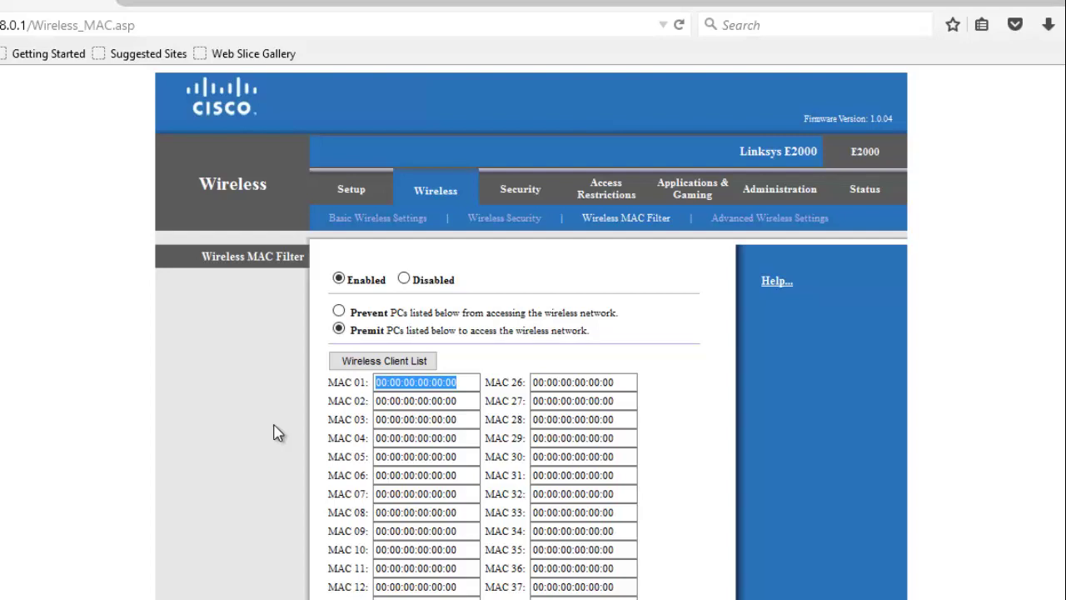
left_click(748, 222)
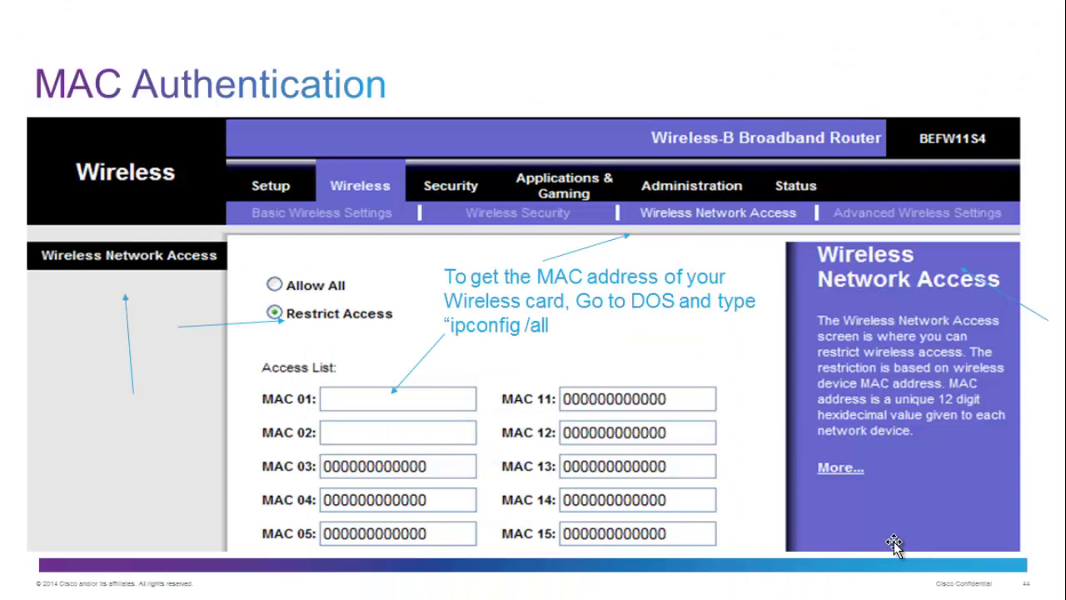
Step: Press Right to bring up the Advanced Wireless Settings slide (beacon 50, DTIM 10)
key("Right")
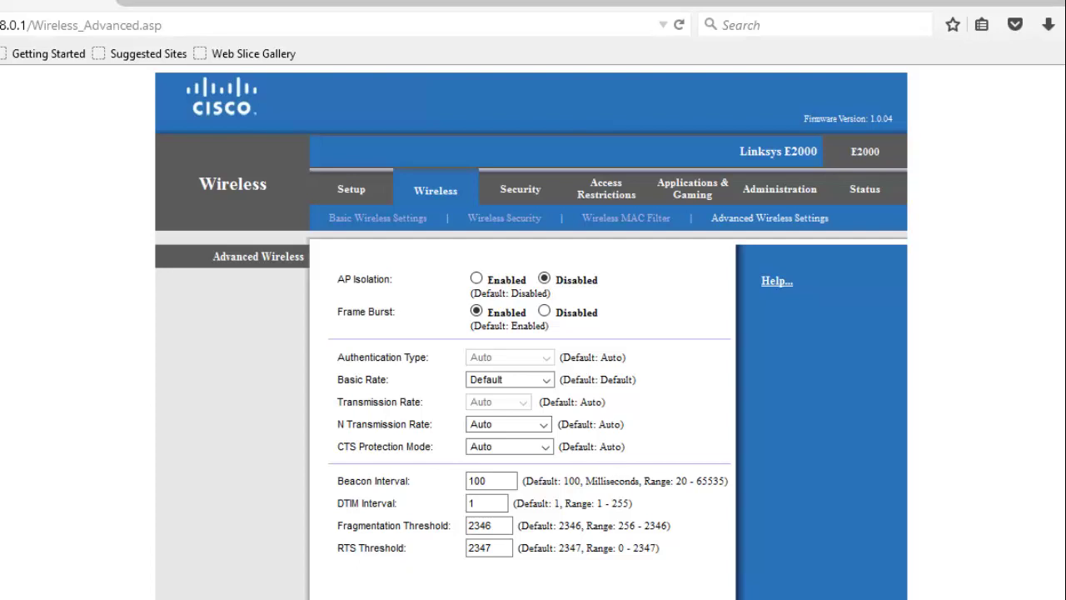
Step: View the Security tab's Firewall page, then return to the Advanced Wireless Settings slide
left_click(517, 191)
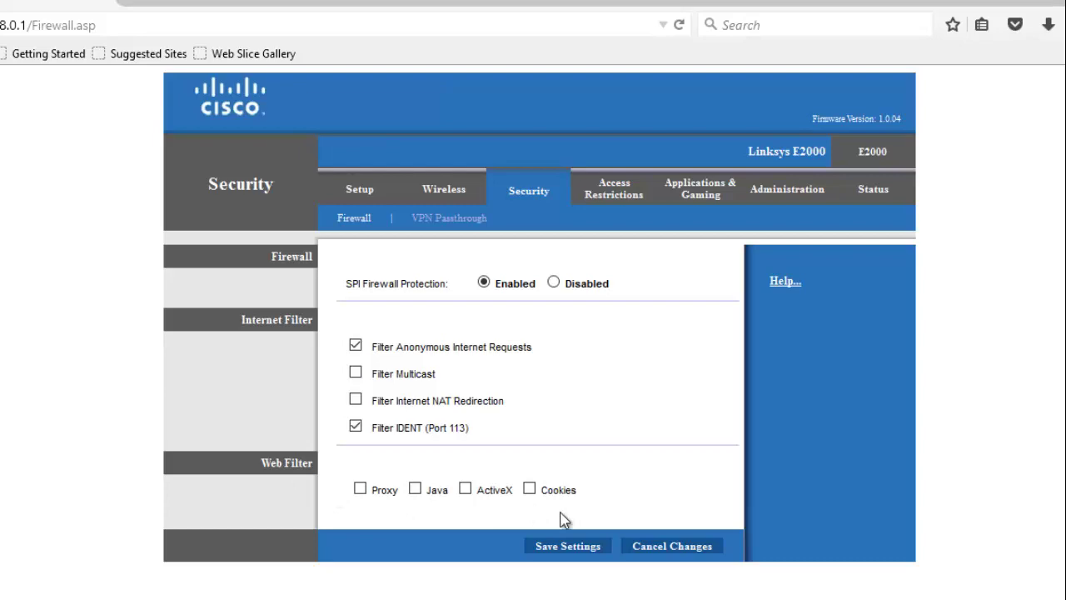
left_click(708, 559)
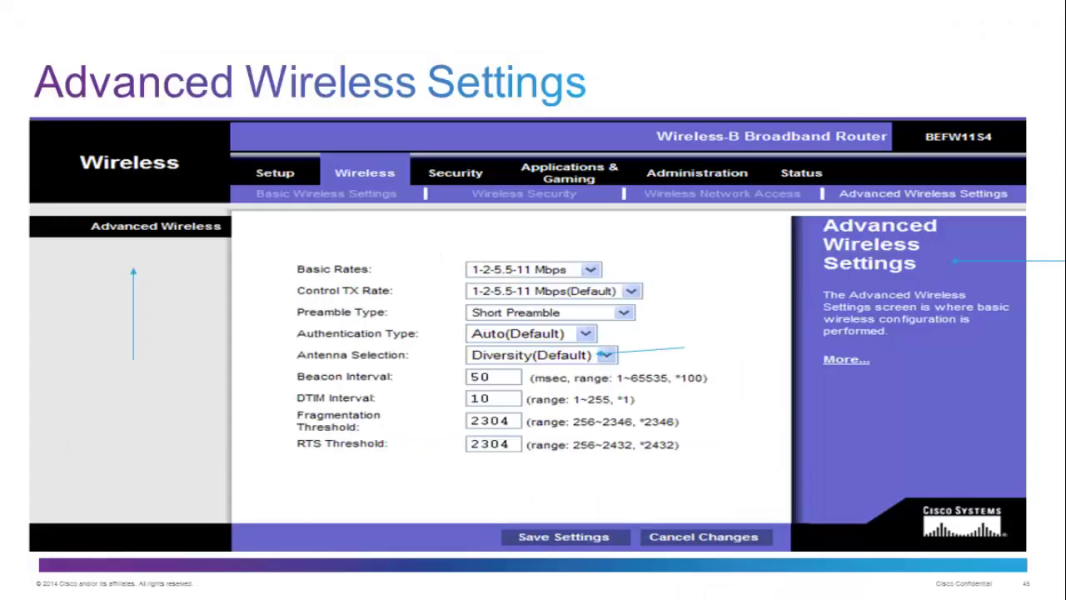
Step: Advance to the Configuring Port Forwarding slide and show the router's Access Restrictions page
left_click(726, 457)
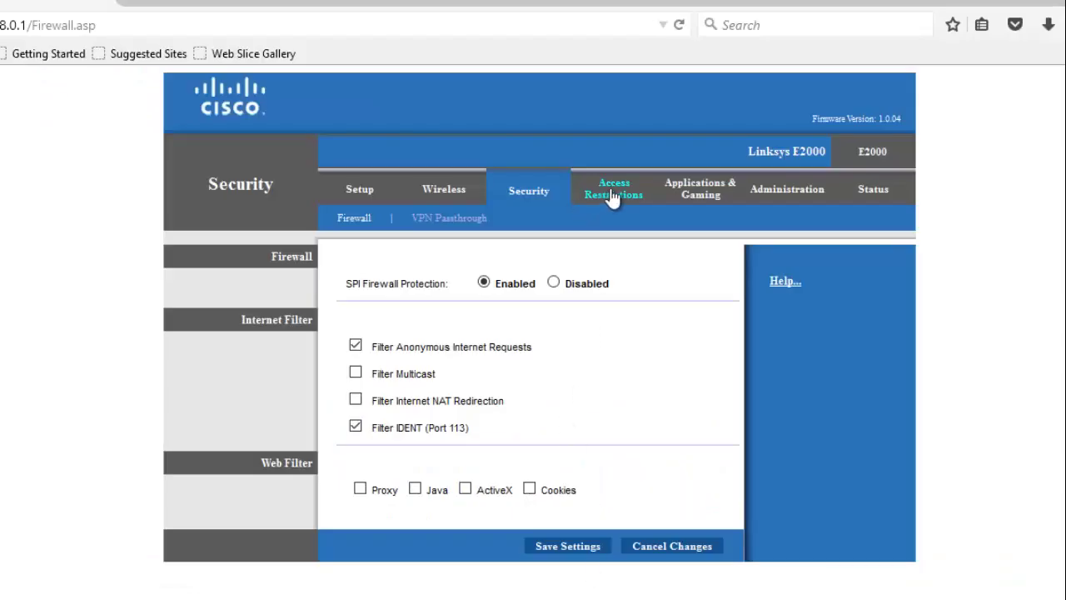
left_click(625, 193)
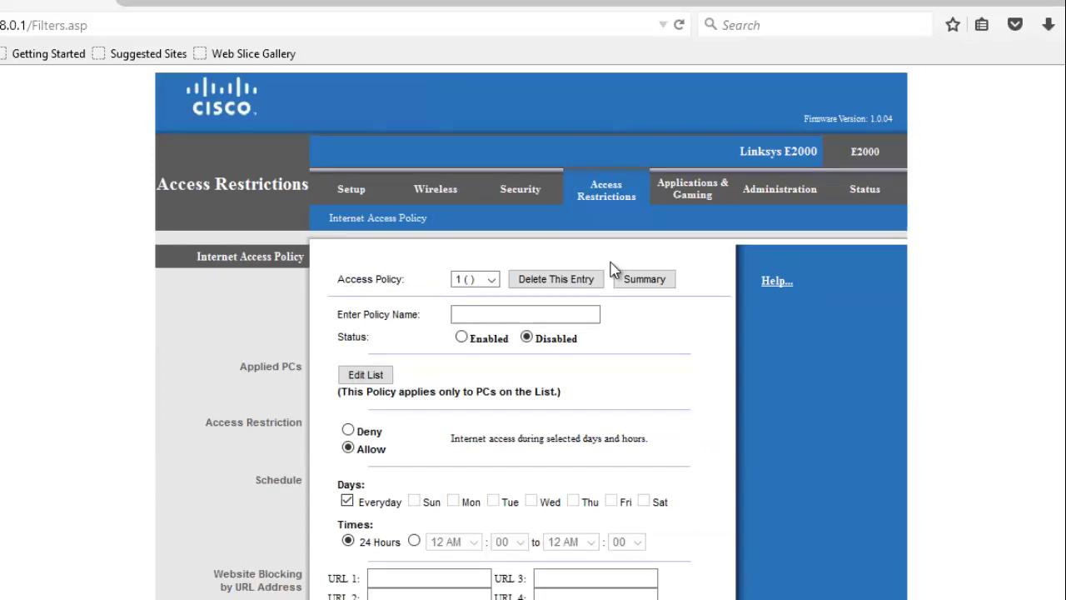
Step: Go to the Applications & Gaming Single Port Forwarding page in the Linksys utility
left_click(691, 192)
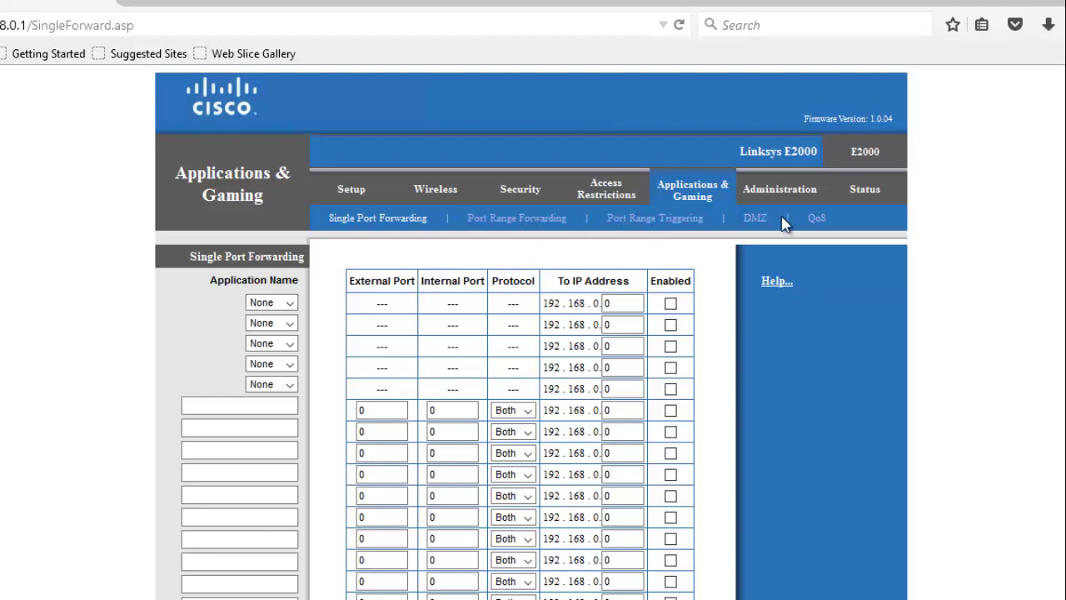
Step: Forward FTP and TFTP to 192.168.0.10 and enable both rules
left_click(292, 303)
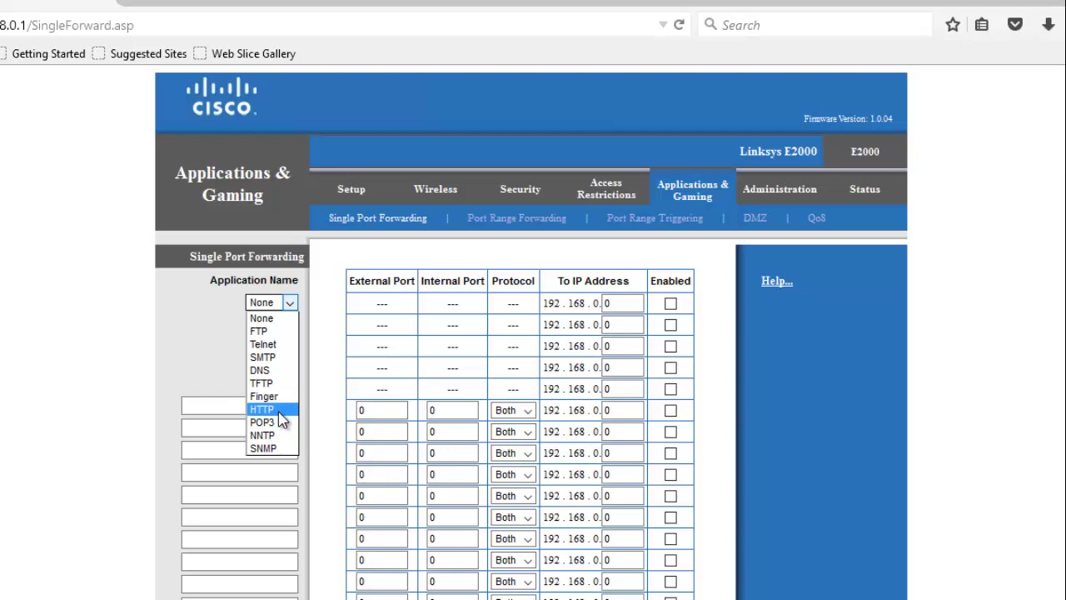
left_click(263, 334)
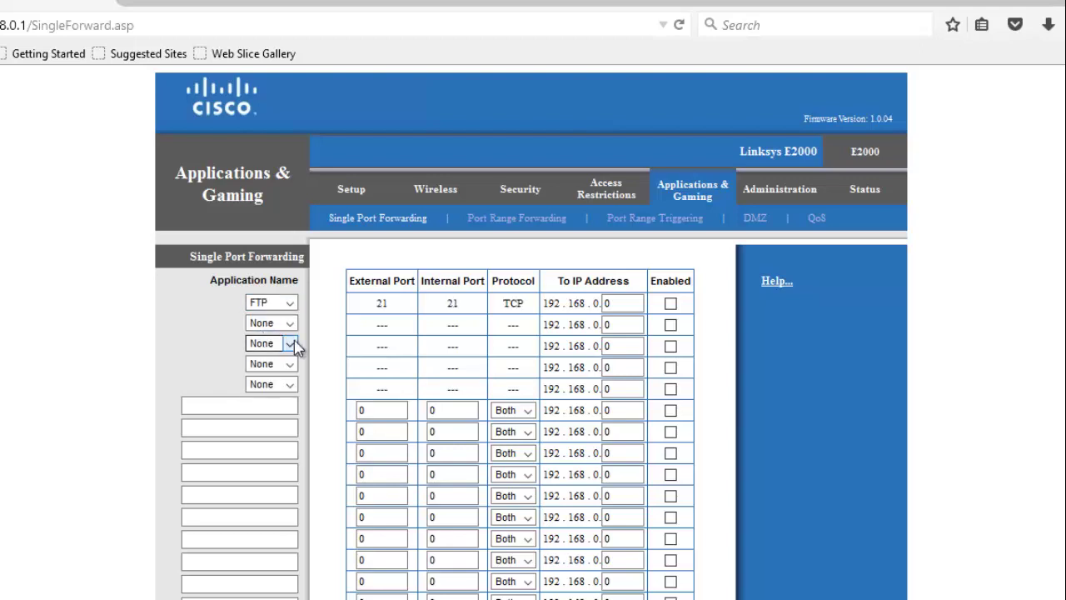
left_click(607, 303)
type("1")
left_click(670, 304)
left_click(289, 324)
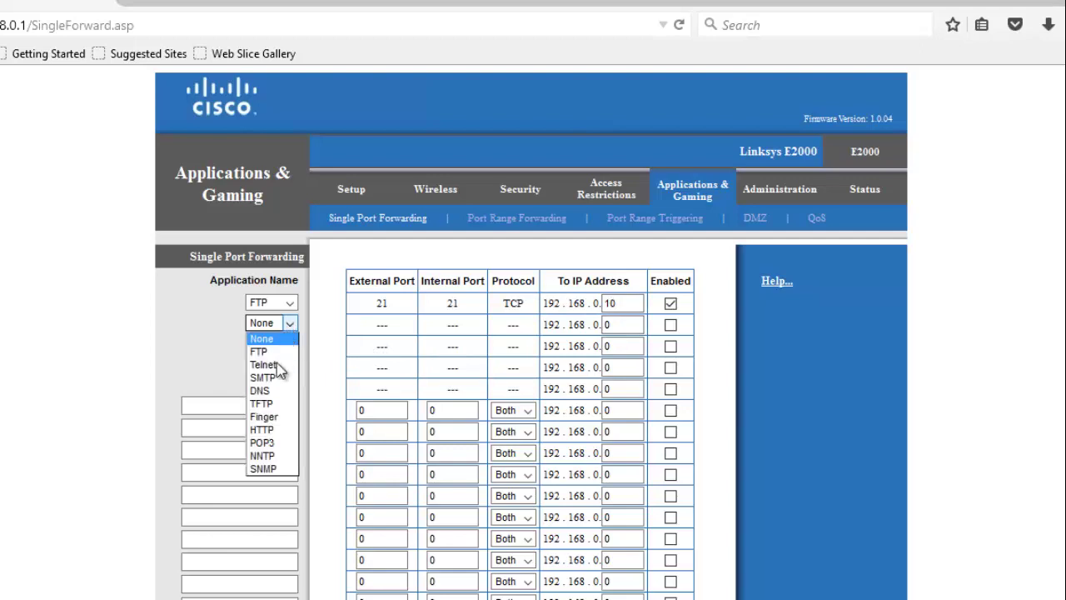
left_click(272, 408)
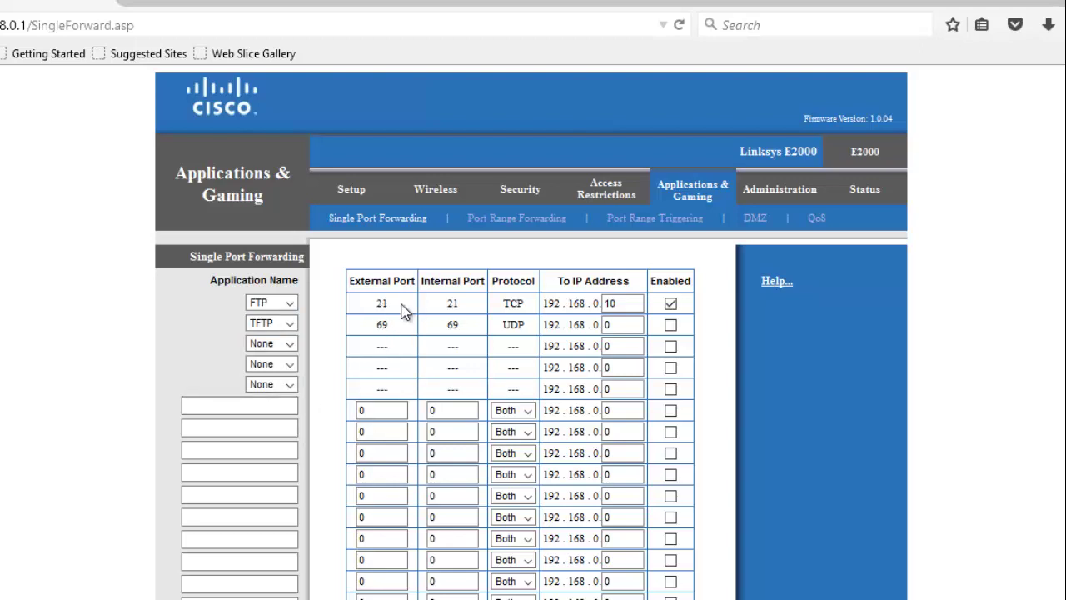
double_click(606, 325)
type("10")
left_click(670, 325)
Step: Add an enabled 'VPN' rule for ports 1000 to 1005, Both protocols, to 192.168.0.10
left_click(281, 405)
type("VP")
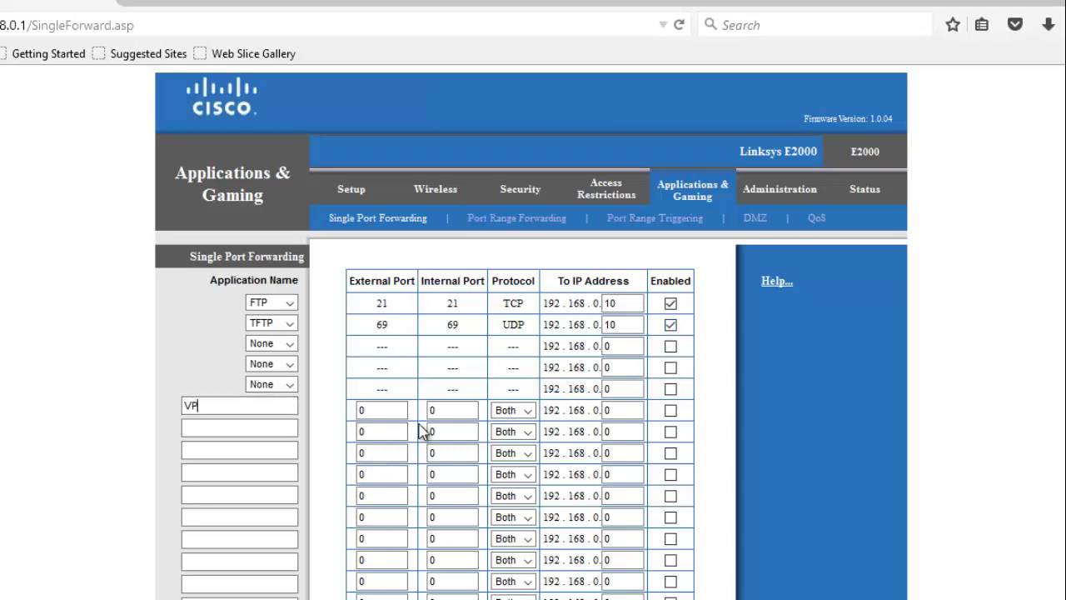
type("N")
left_click(608, 432)
type("10")
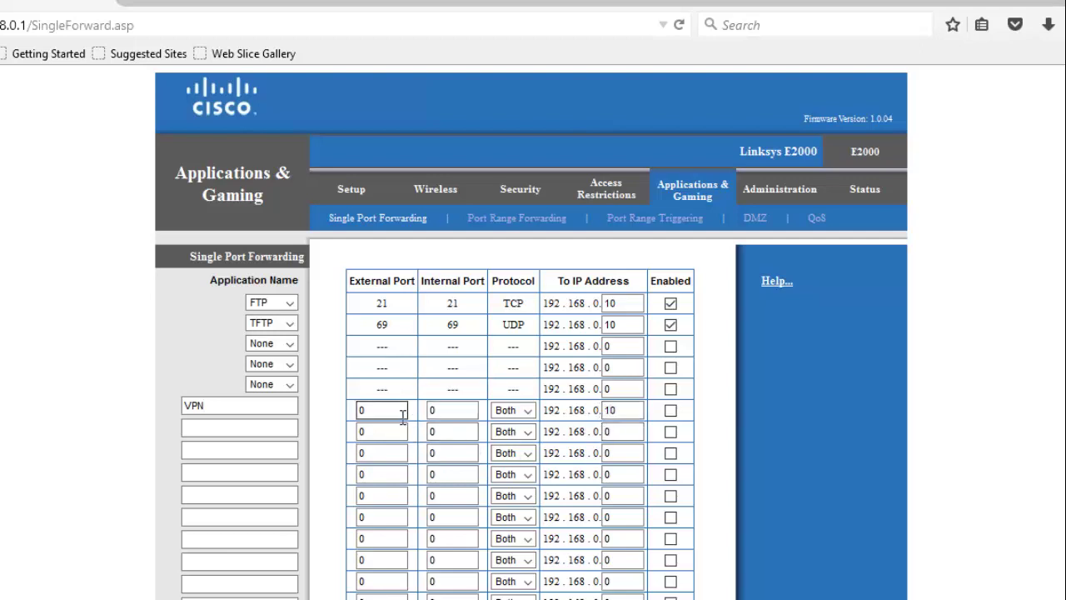
left_click(358, 410)
type("100")
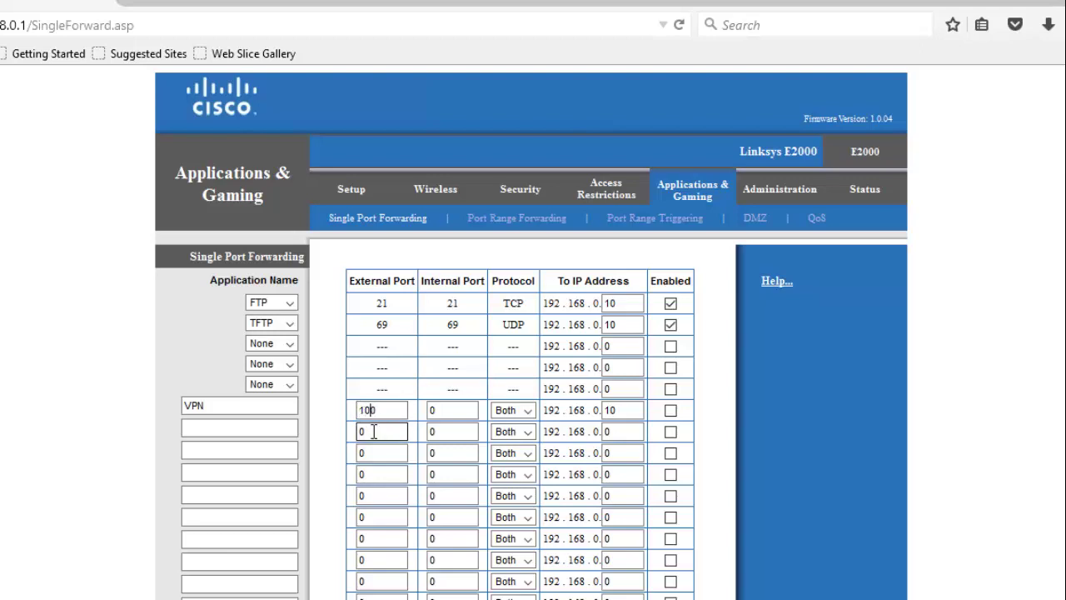
type("0")
left_click(433, 412)
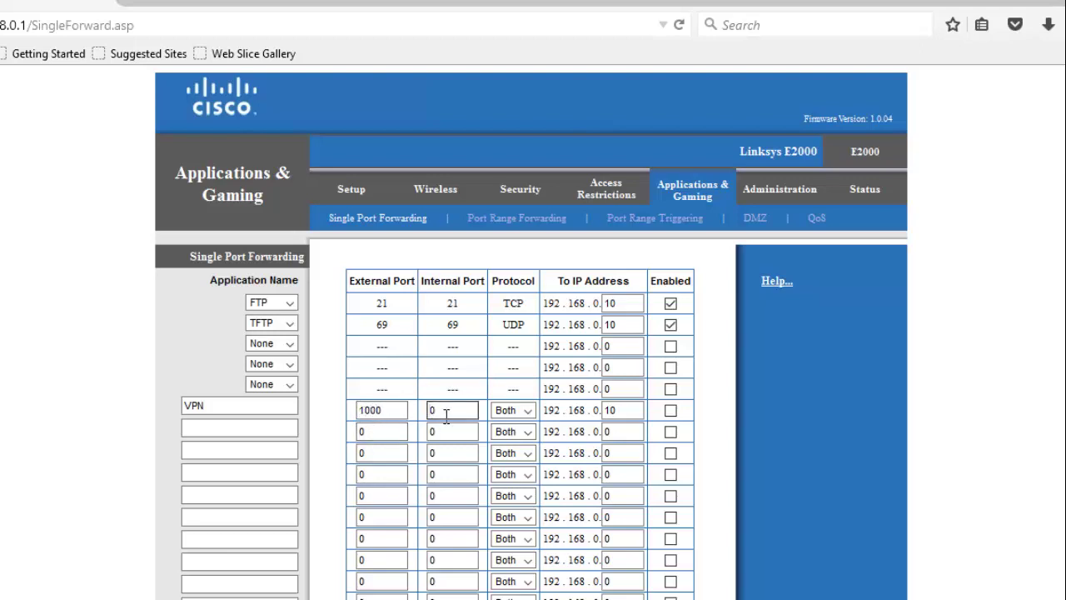
double_click(446, 413)
type("1005")
left_click(527, 411)
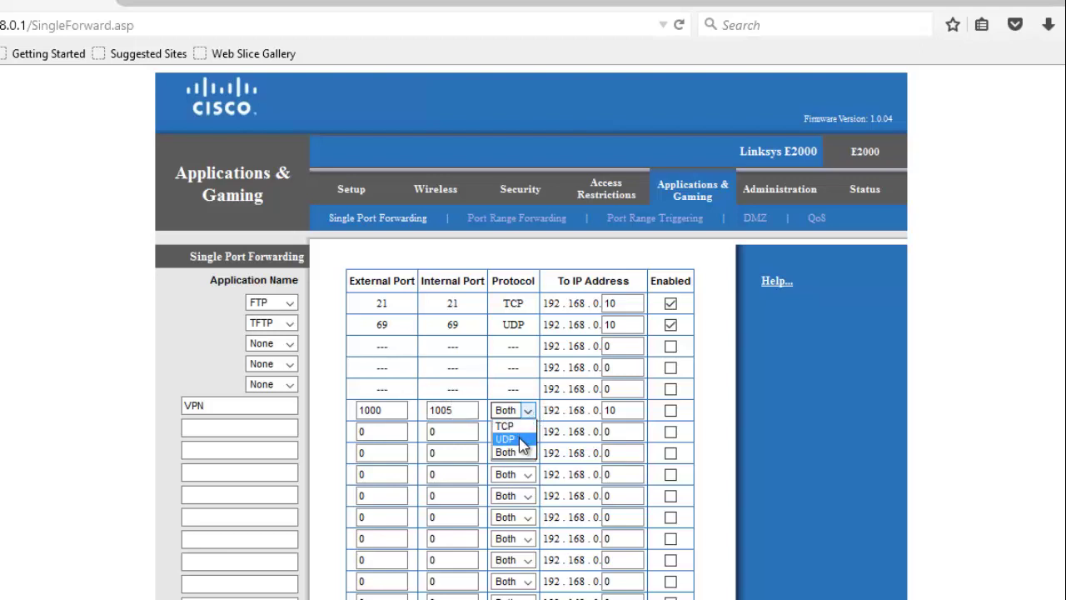
left_click(671, 411)
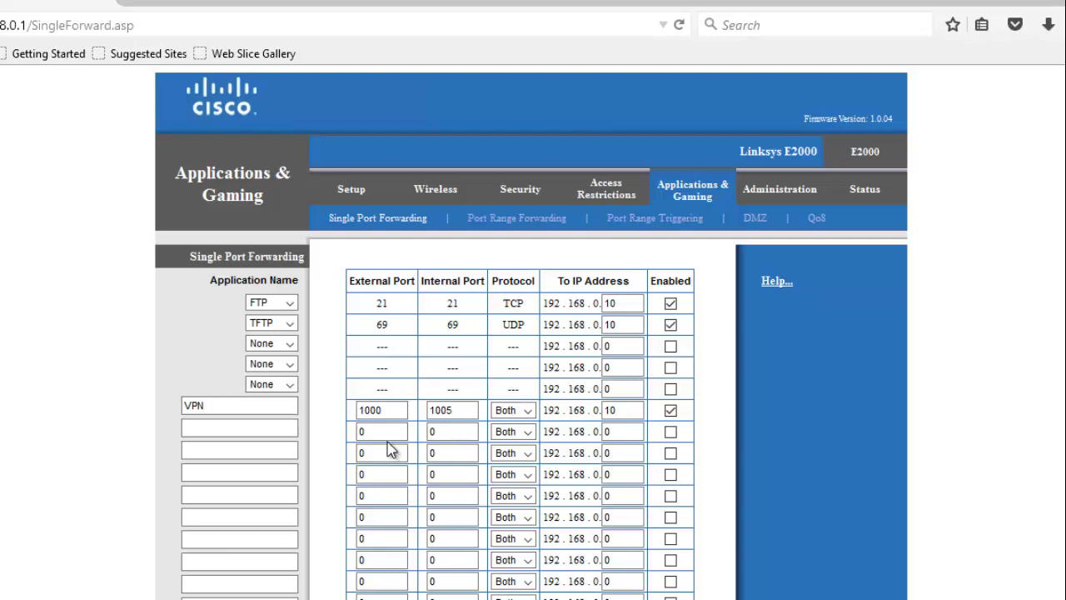
Step: Open Port Range Forwarding, delete the slide-number box, and advance to the wireless status slide
left_click(523, 220)
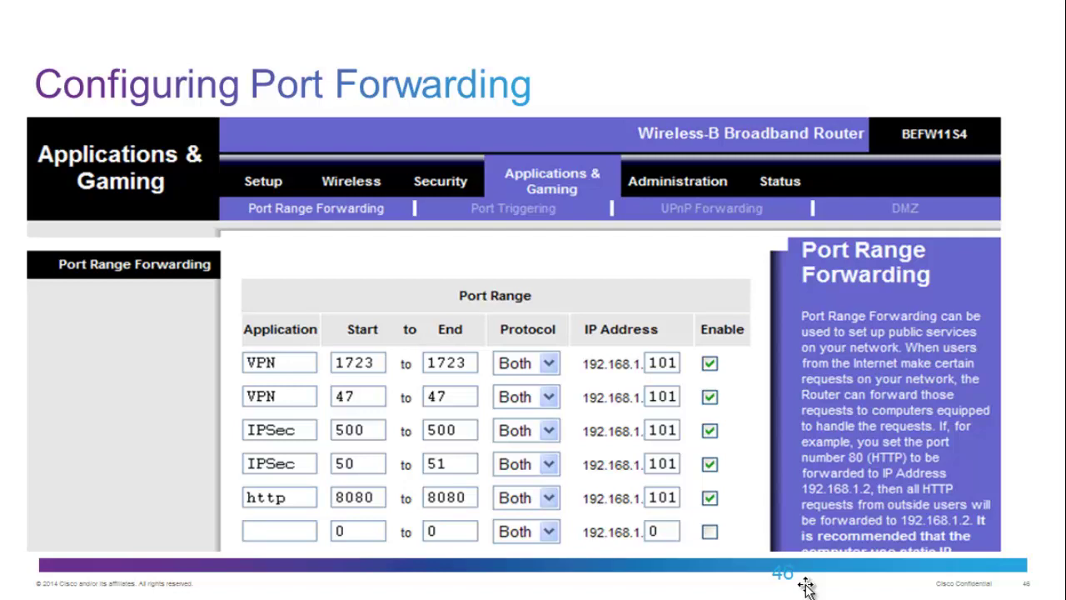
left_click(788, 576)
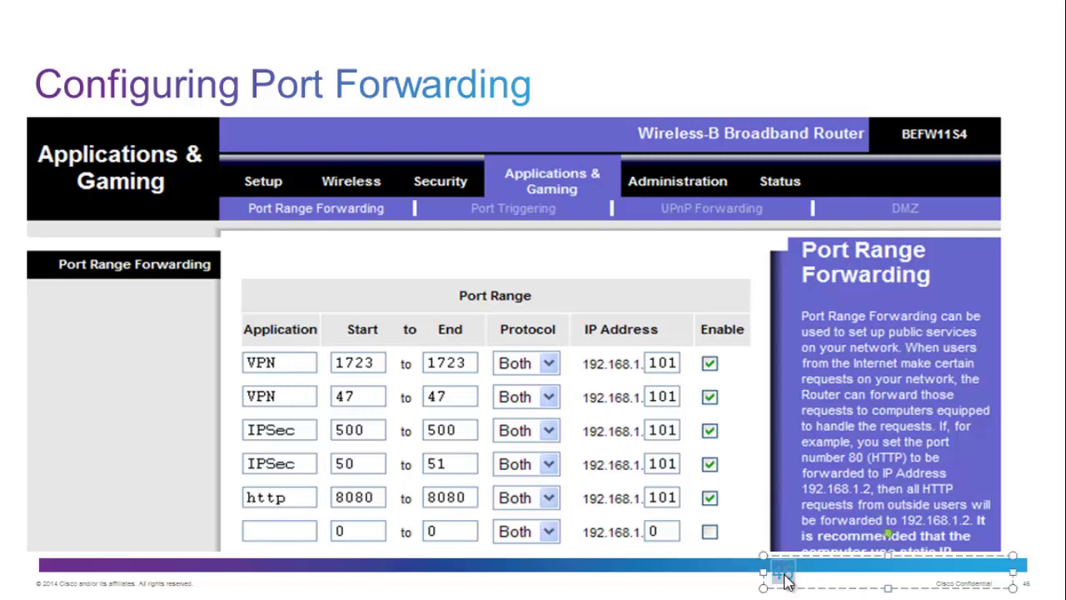
left_click(786, 558)
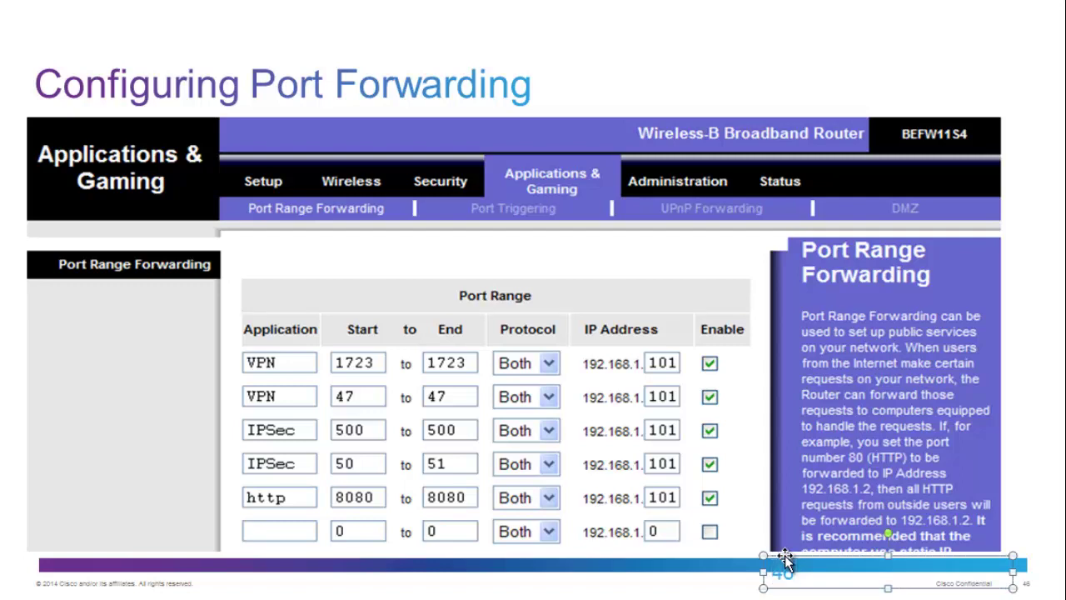
key("Delete")
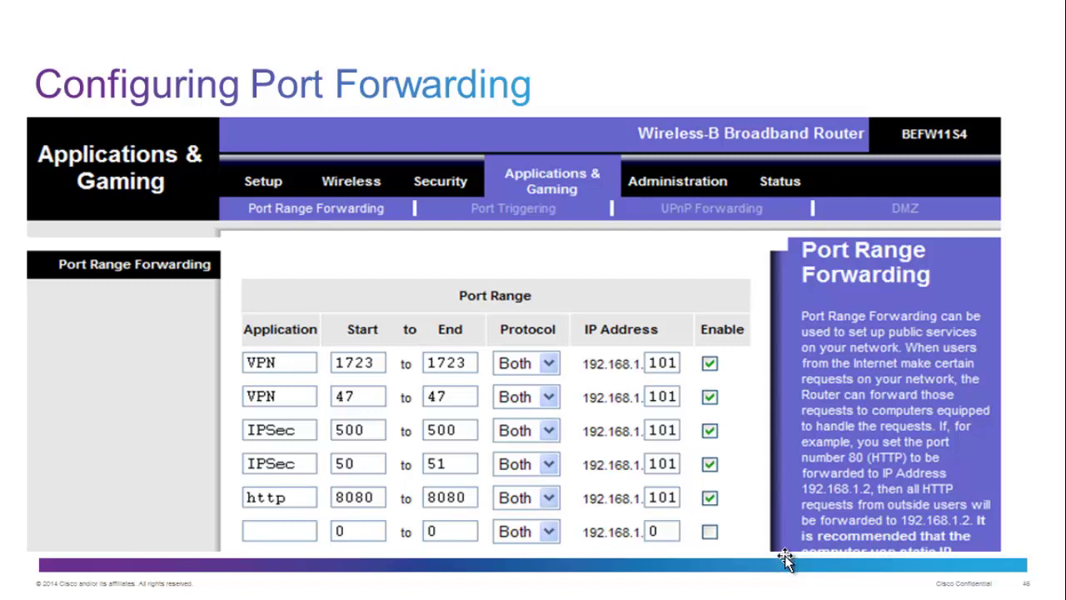
key("Page_Down")
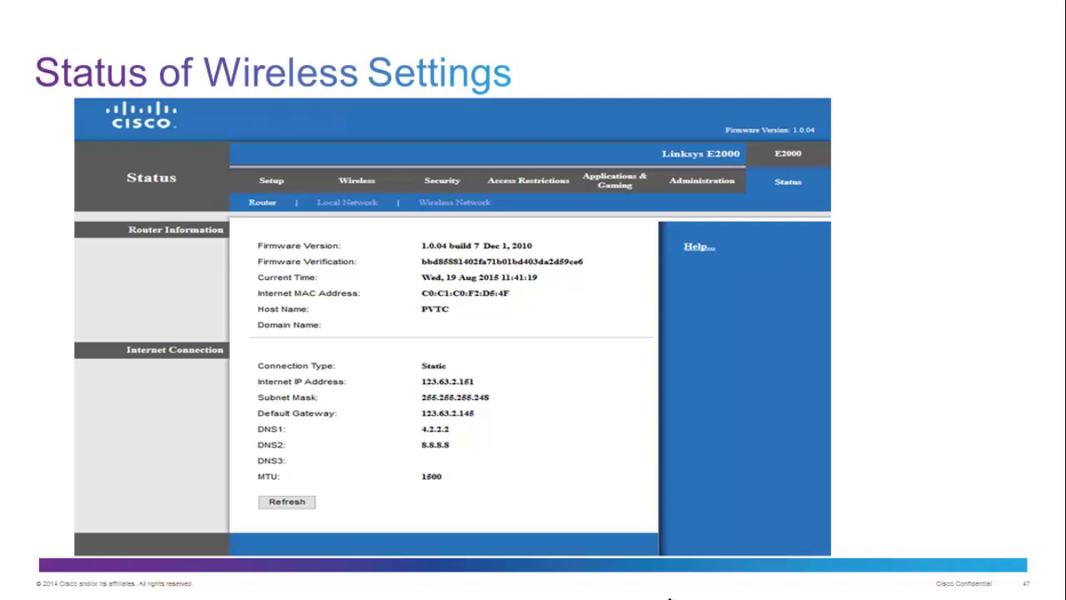
Step: Browse Port Range Forwarding and Triggering, then enable DMZ limited to a source IP range
left_click(616, 574)
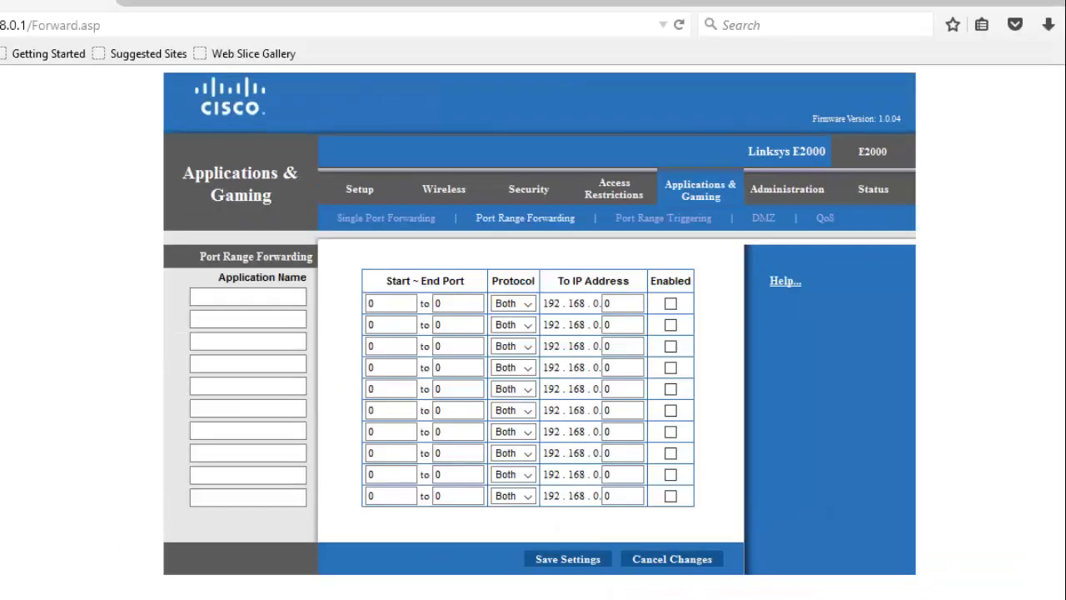
left_click(664, 220)
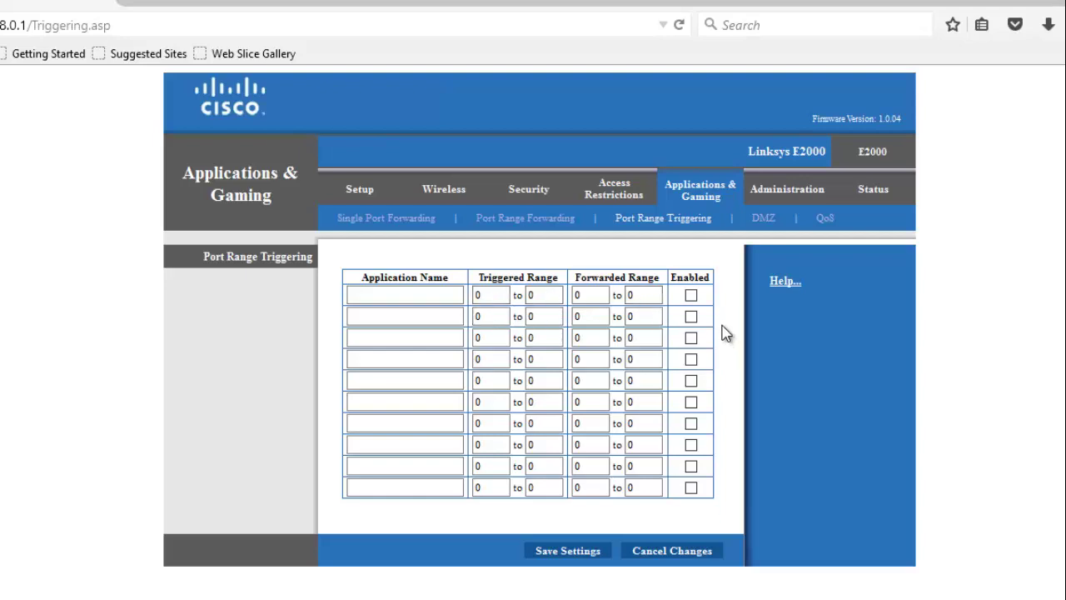
left_click(768, 227)
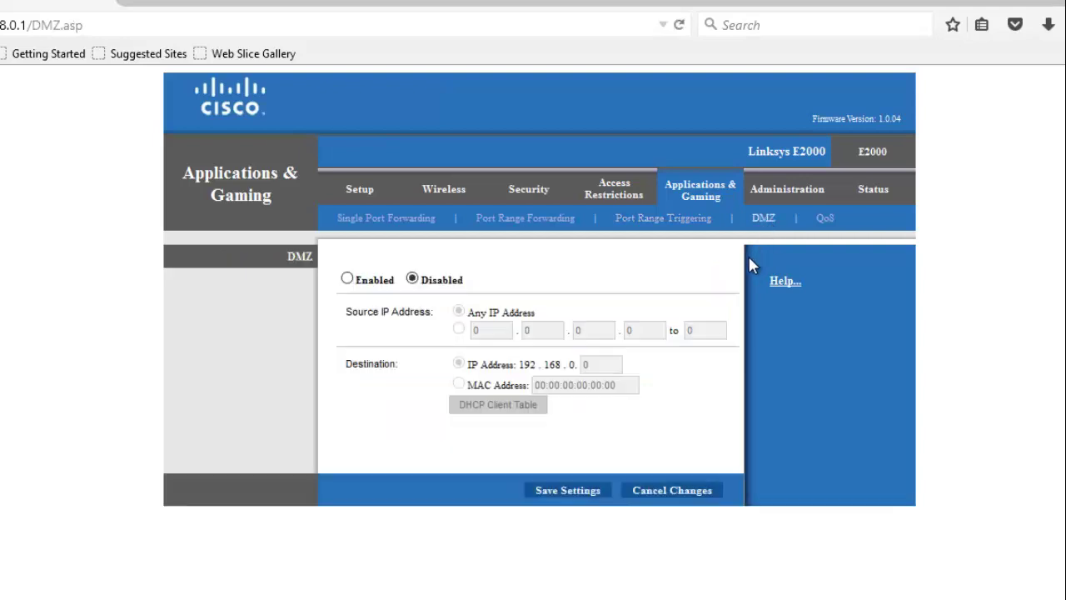
left_click(346, 278)
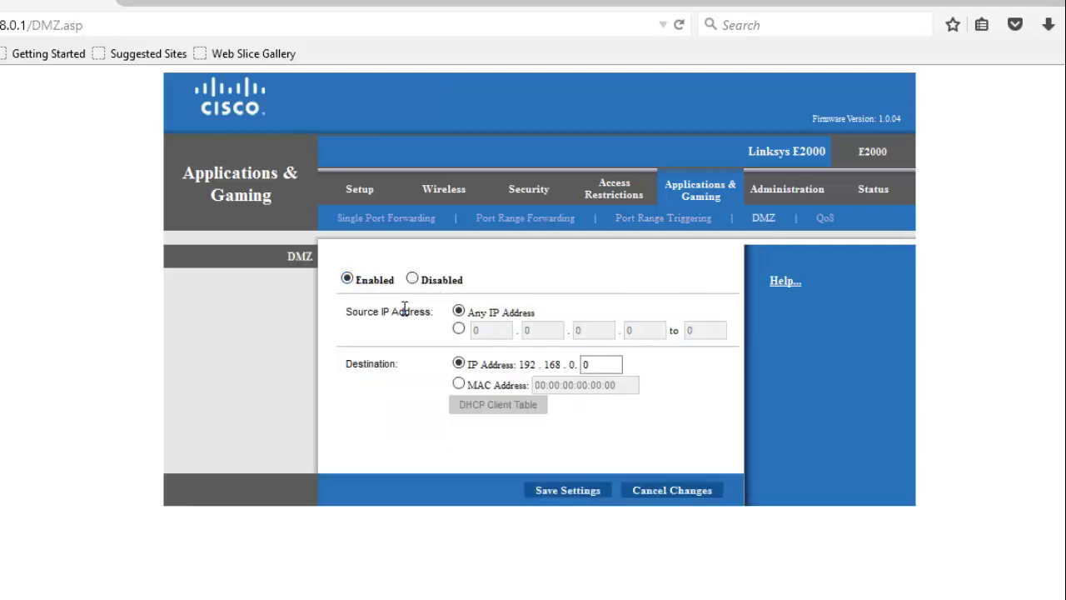
left_click(459, 329)
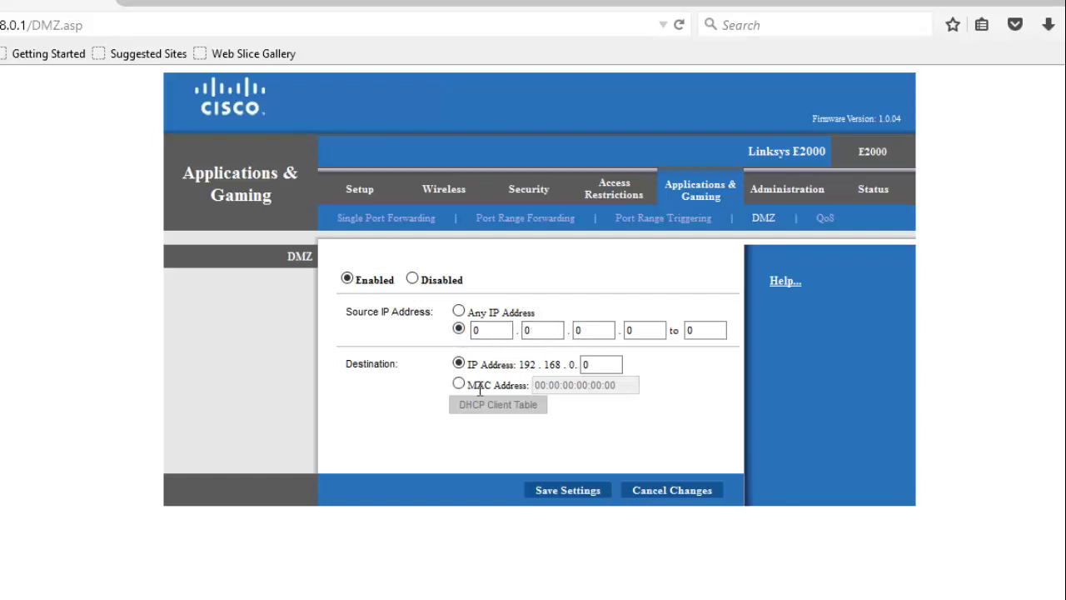
left_click(600, 330)
left_click(826, 220)
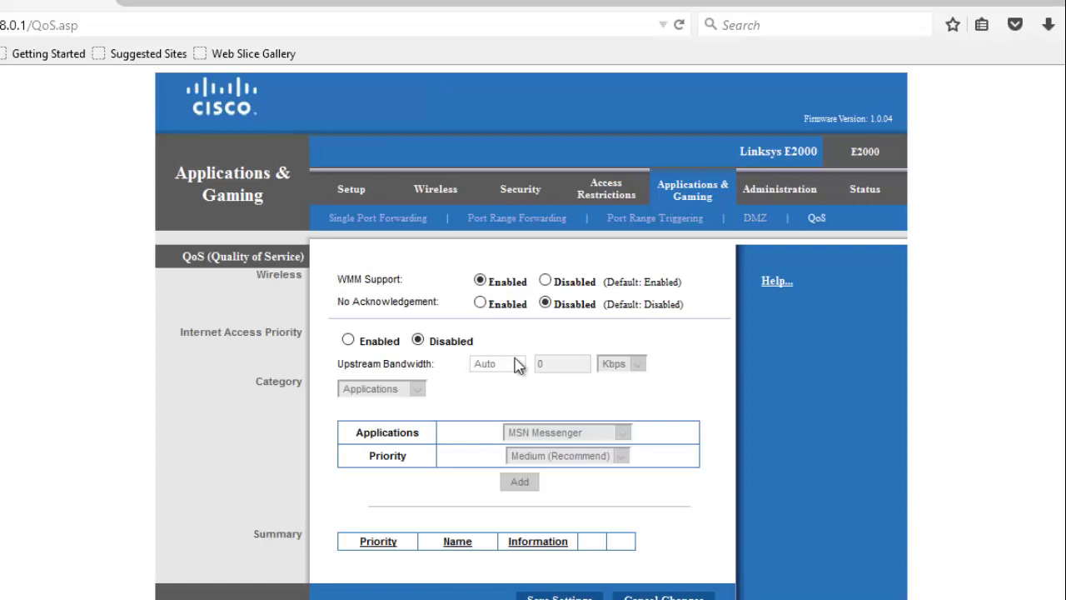
Step: Enable QoS internet access priority with the Voice Device category, then view Router Status
left_click(348, 339)
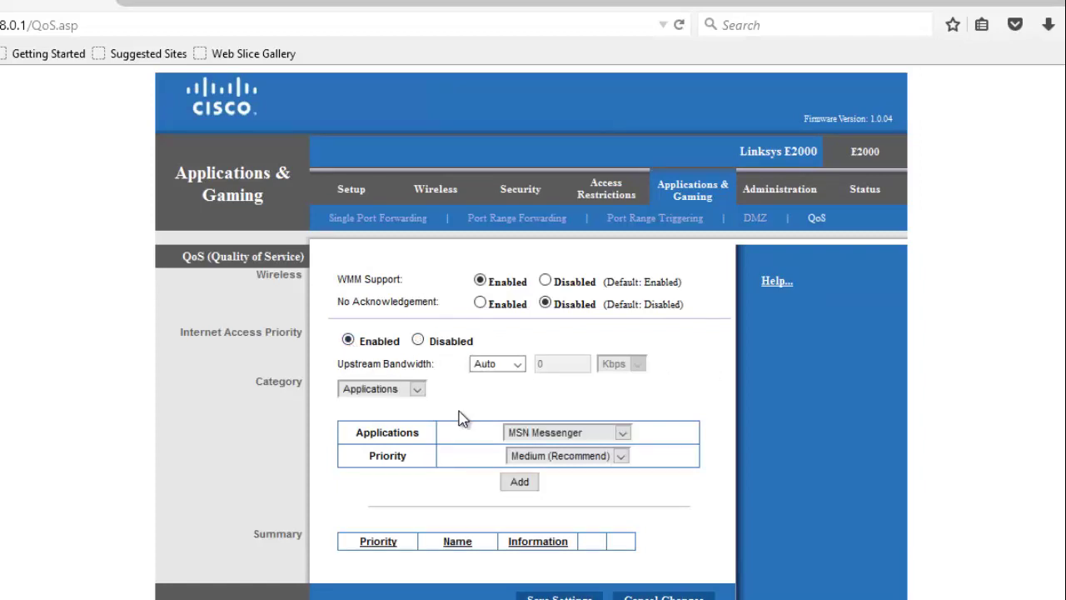
left_click(416, 388)
left_click(371, 445)
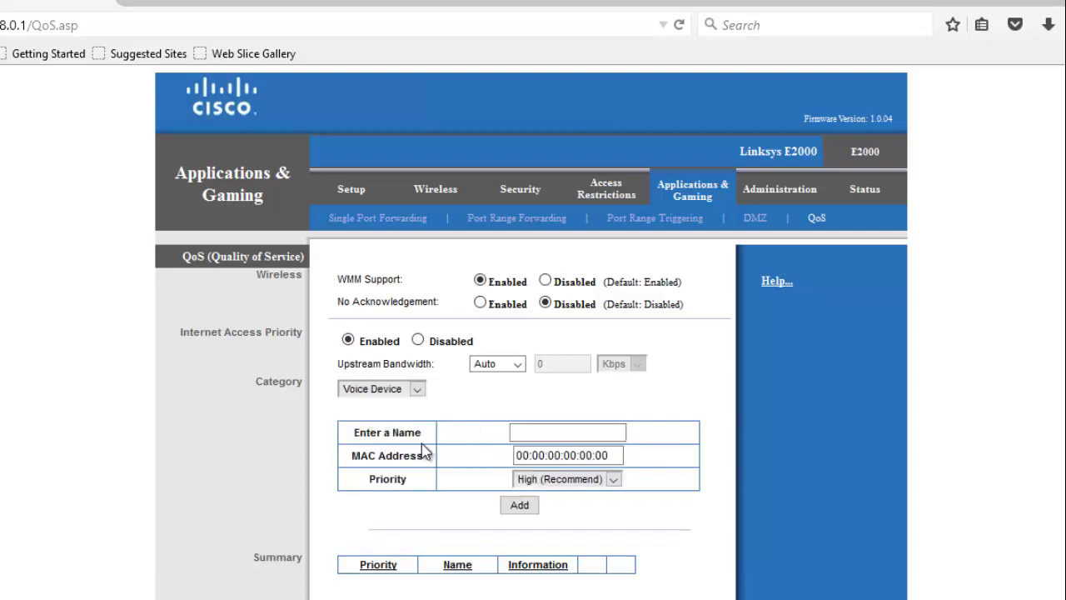
left_click(575, 432)
left_click(861, 195)
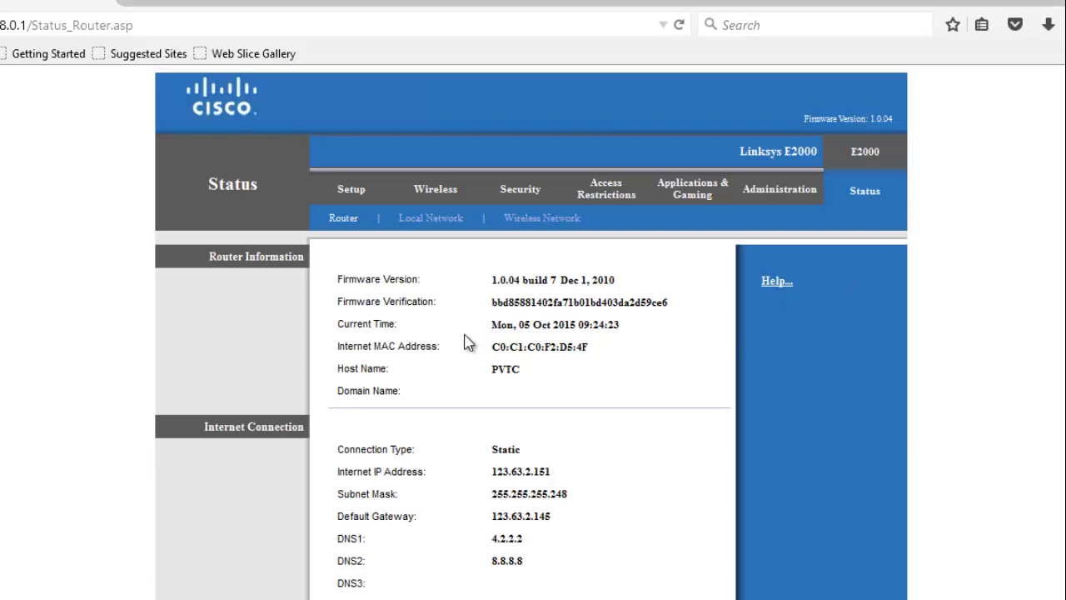
Step: Scroll through the router status details and advance to the configuring wireless clients slide
scroll(488, 354, "down", 2)
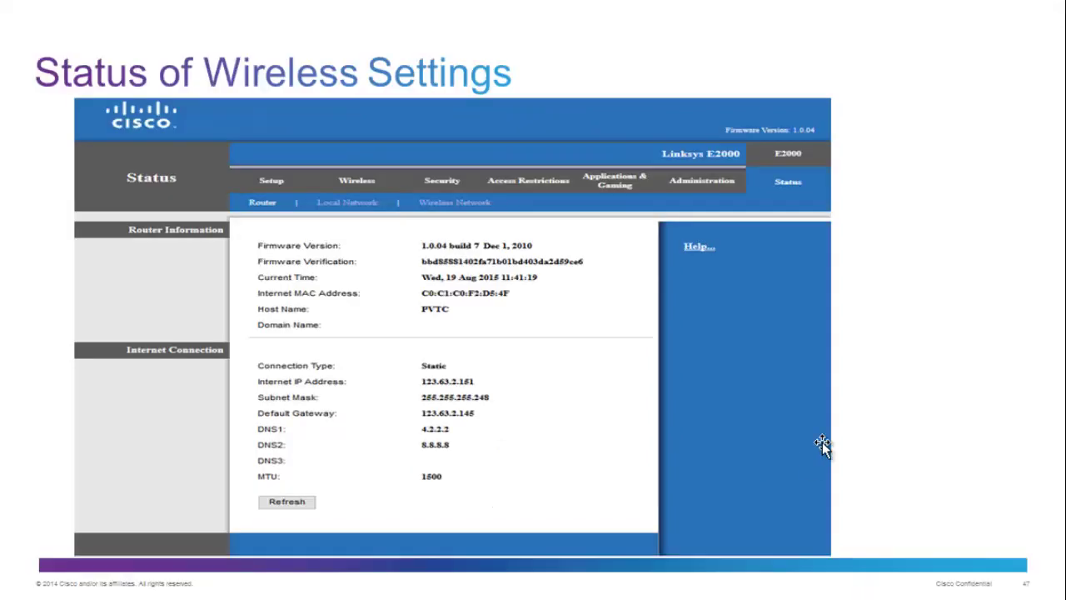
left_click(822, 445)
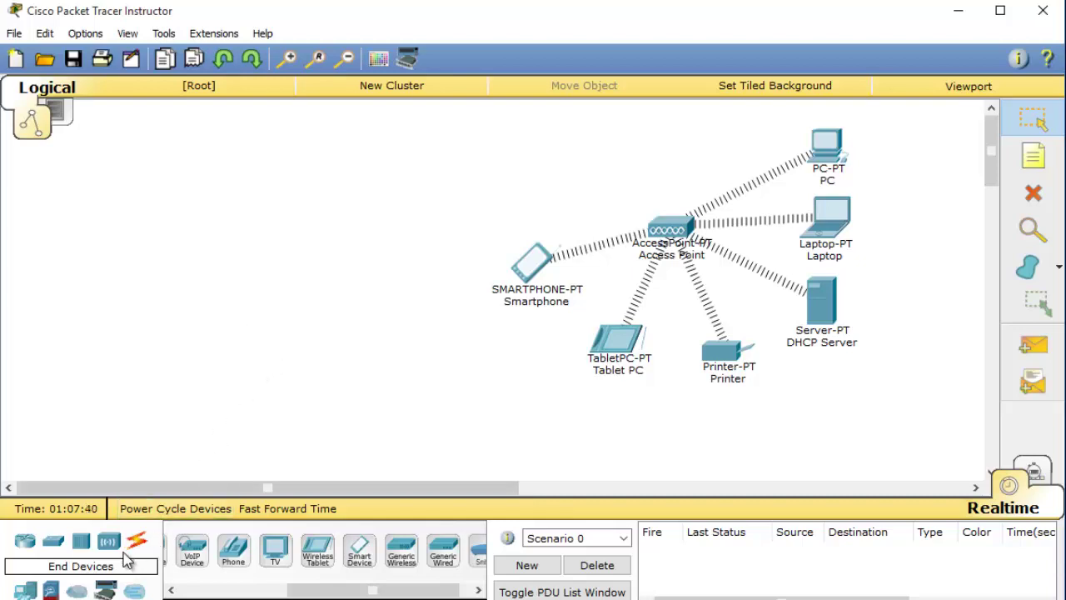
Step: Place a WRT300N wireless router left of the access point and open its settings window
left_click(109, 543)
left_click(305, 555)
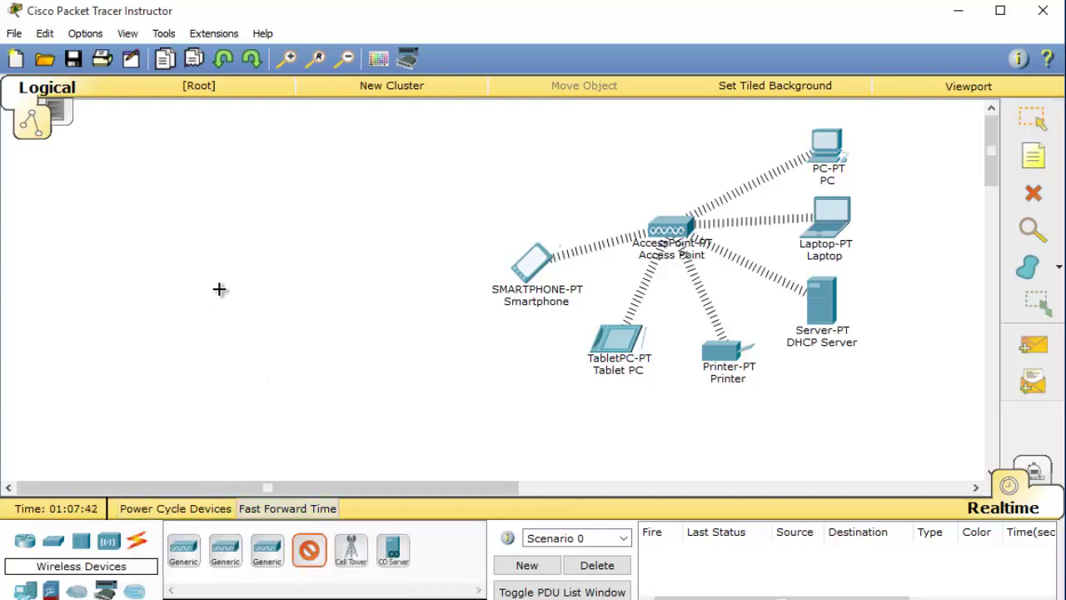
left_click(264, 211)
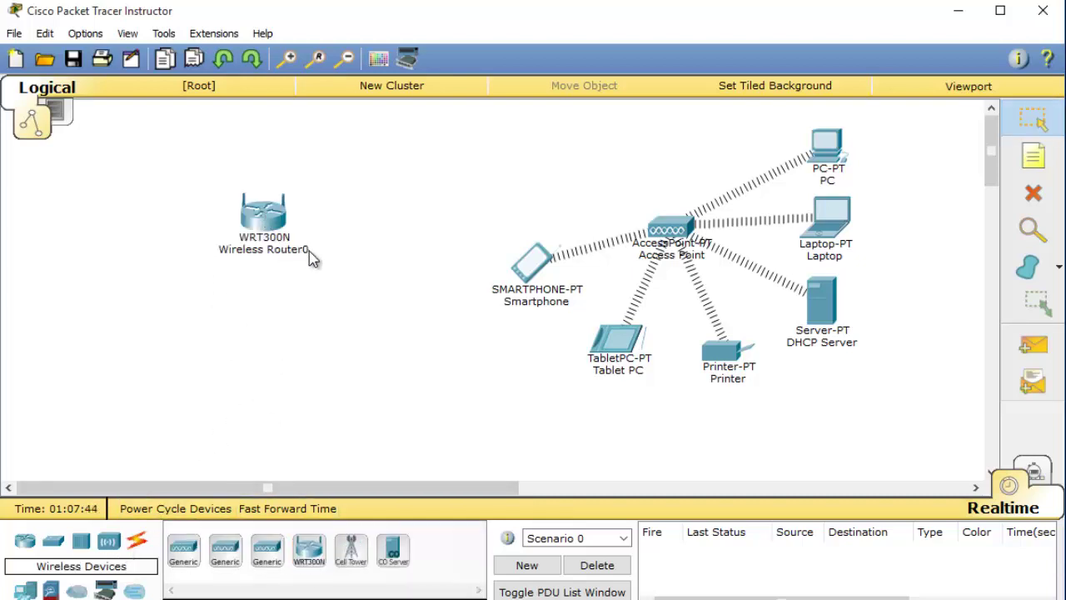
left_click(263, 219)
Step: Rename the router to 'Wireless Router' by removing the trailing 0 and check its LAN settings
left_click(357, 104)
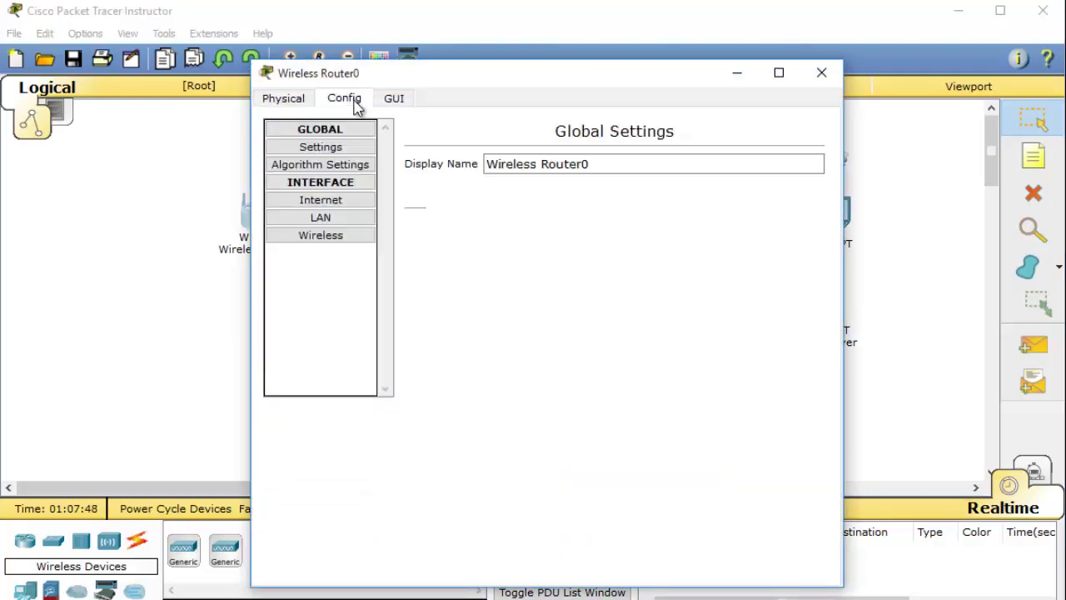
key("BackSpace")
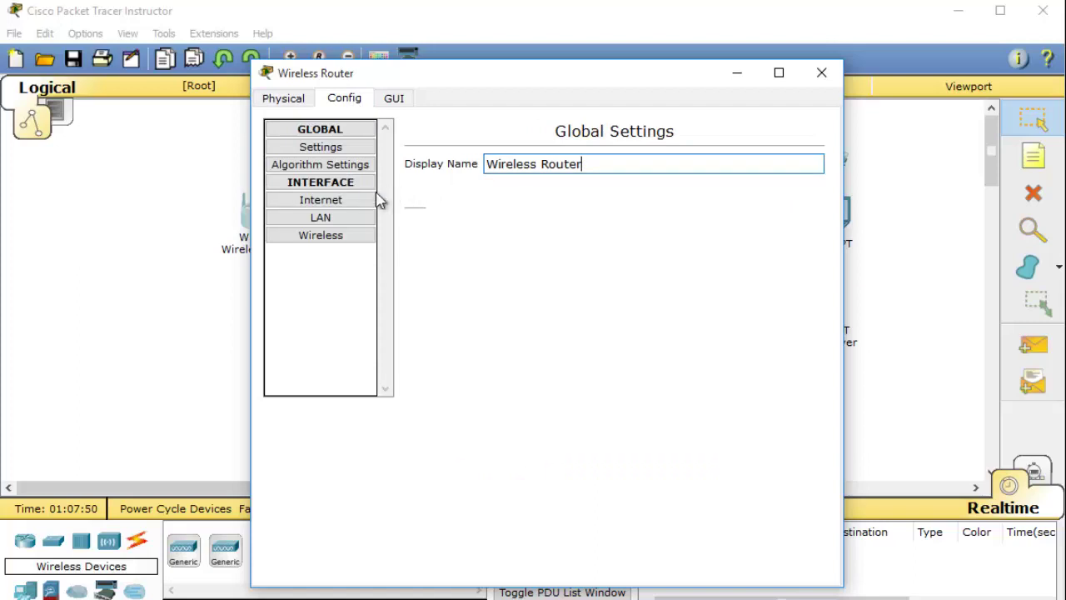
left_click(358, 227)
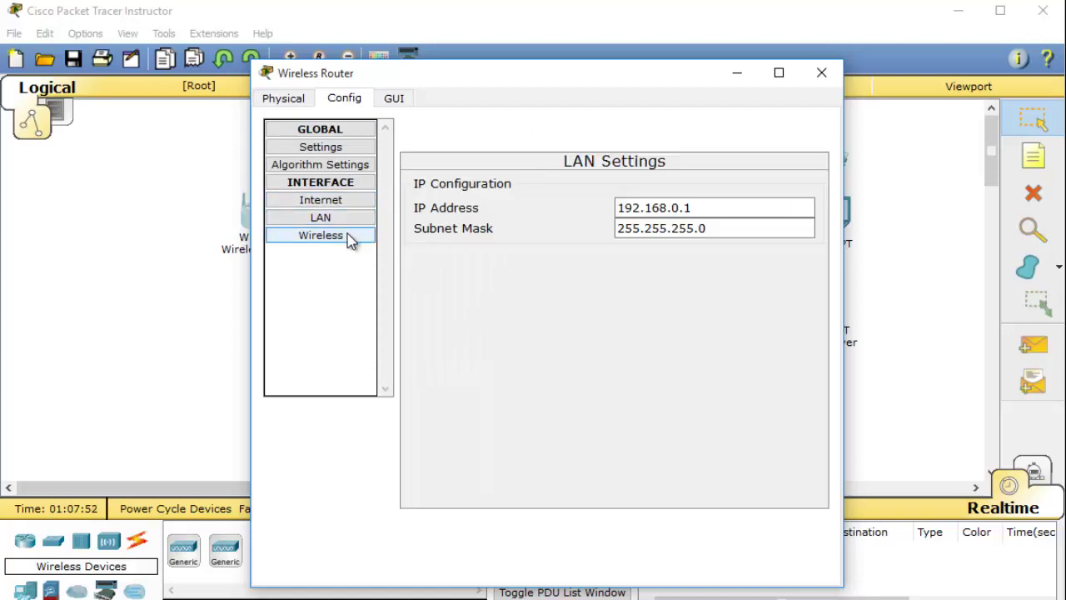
left_click(395, 100)
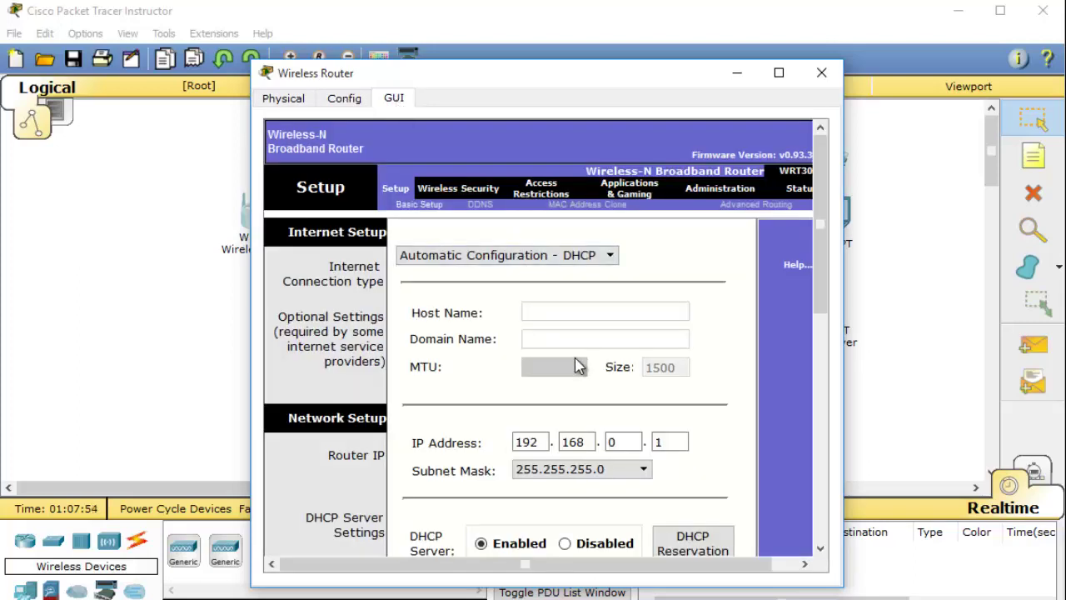
Step: Switch the internet connection type to Static IP with address 1.1.1.2
left_click(602, 256)
left_click(563, 288)
left_click(554, 295)
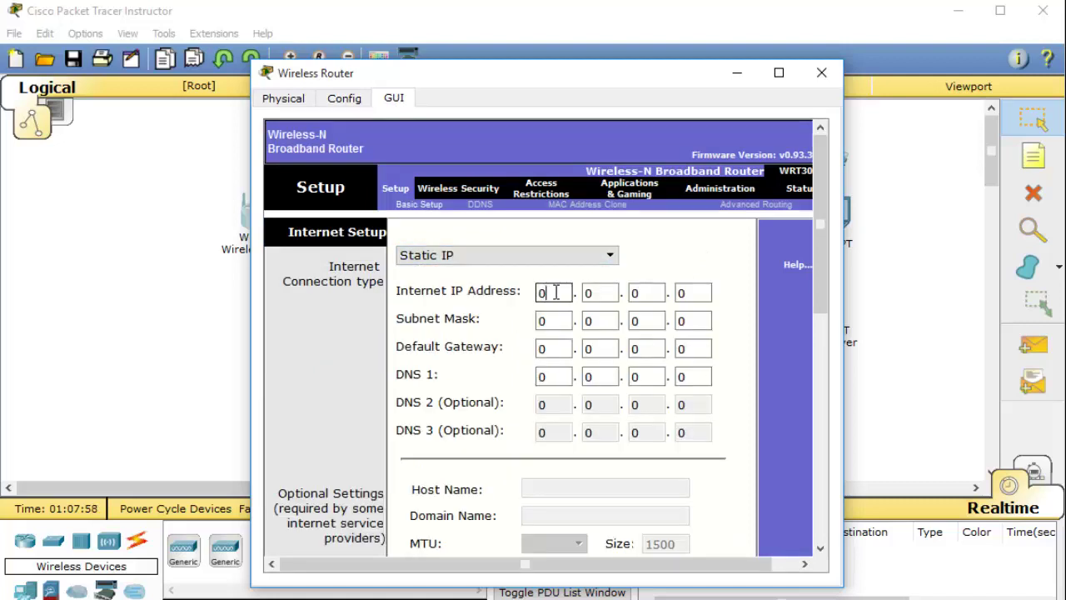
double_click(554, 292)
type("1")
key("Tab")
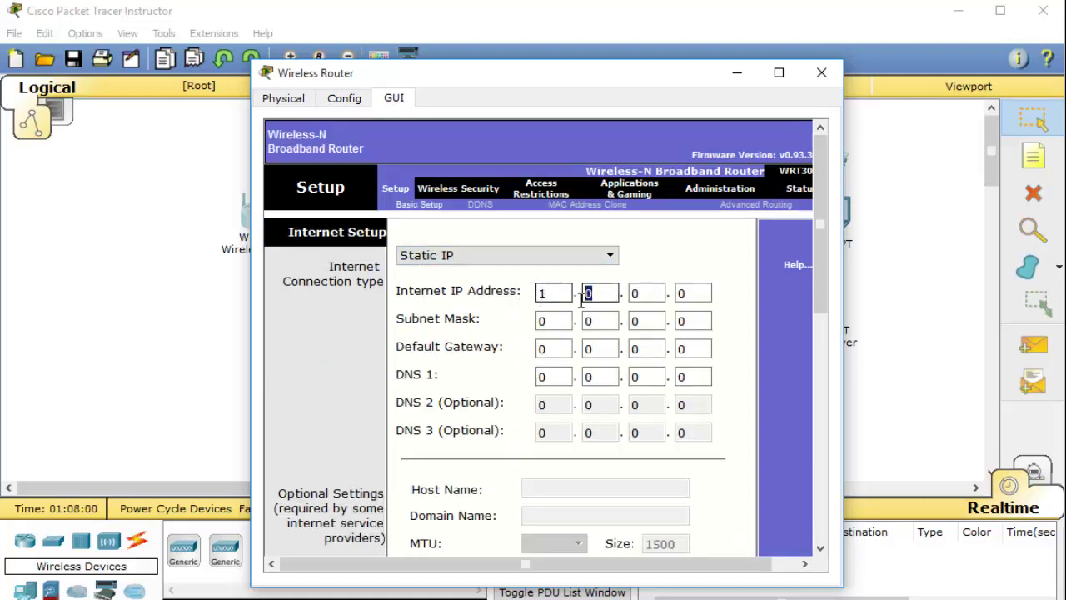
type("1")
key("Tab")
type("1")
key("Tab")
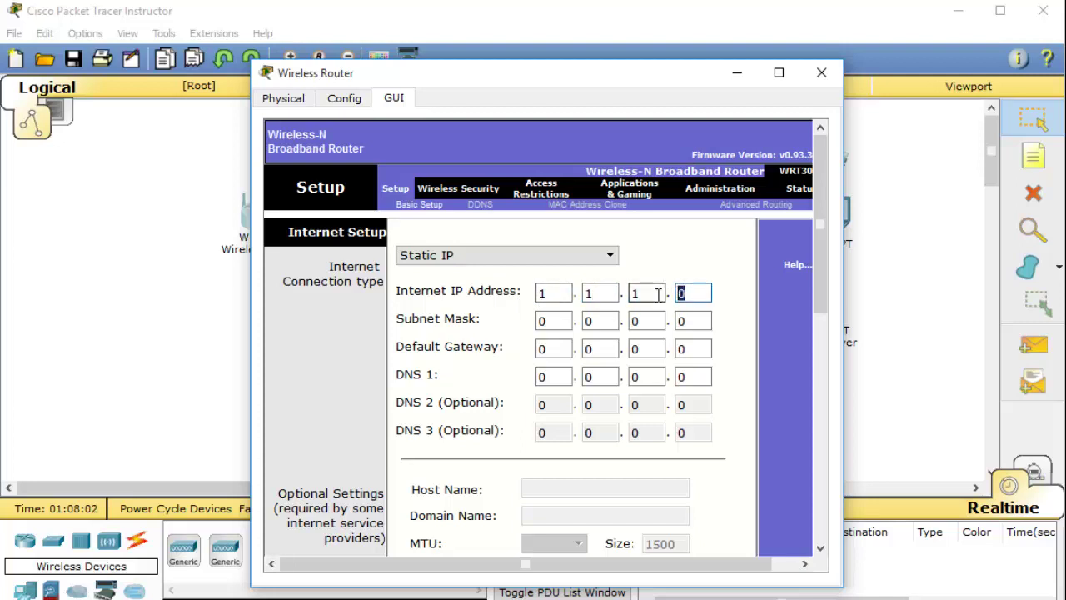
type("2")
Step: Enter subnet mask 255.255.255.252 and save, which raises a subnet mismatch error
key("Tab")
type("2")
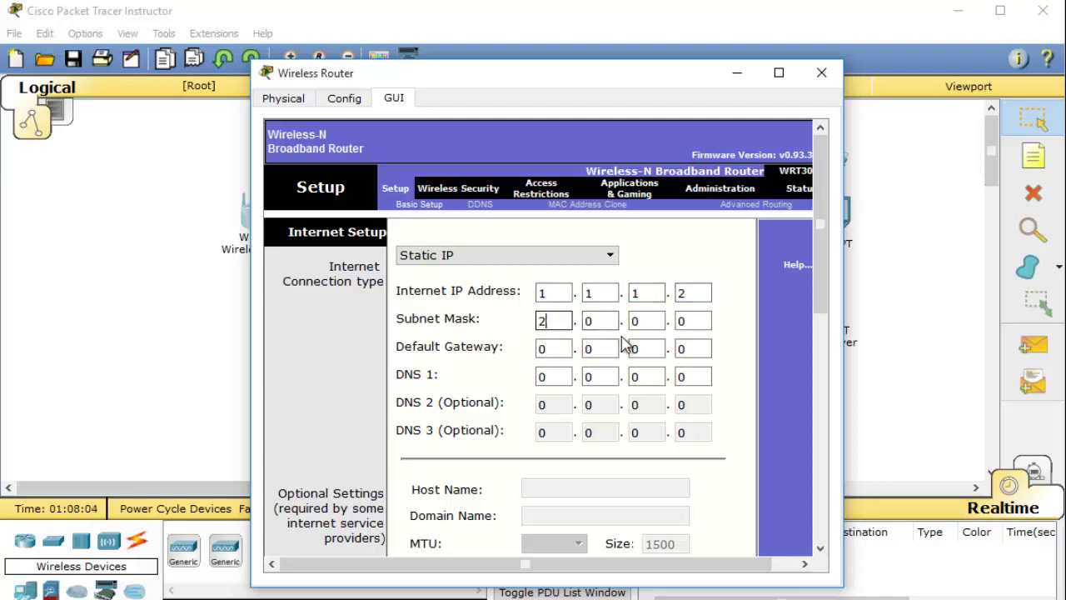
type("55")
key("Tab")
type("255")
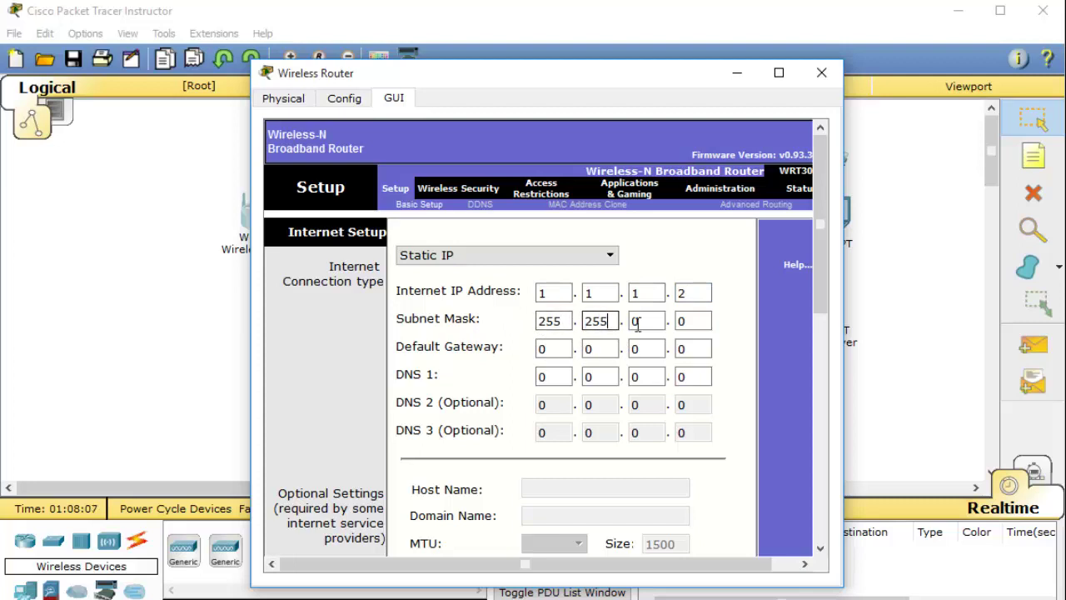
key("Tab")
key("Tab")
type("25")
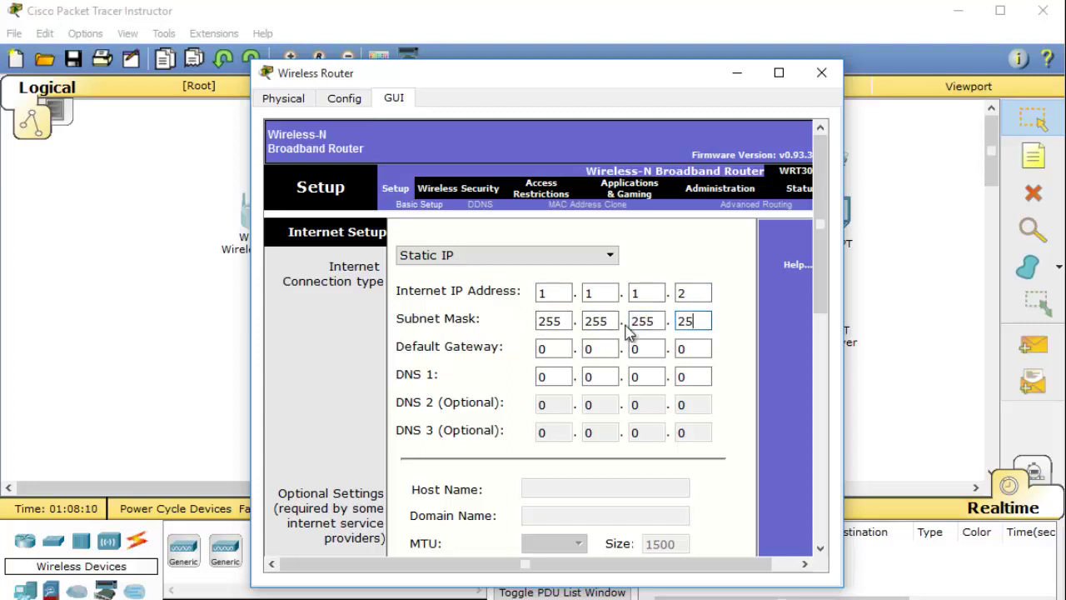
type("2")
left_click(655, 349)
scroll(666, 367, "down", 10)
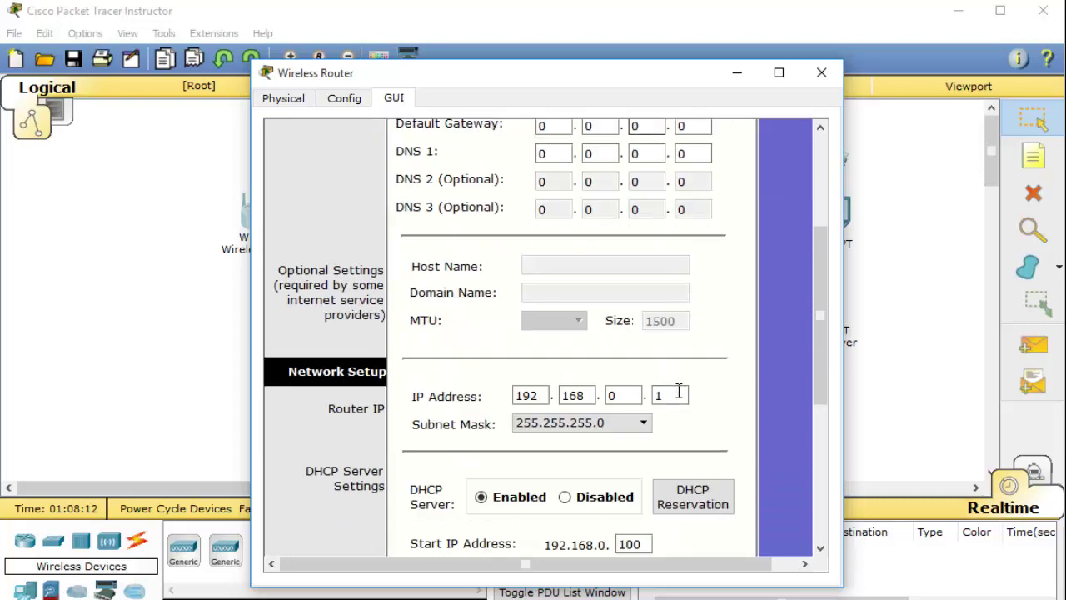
left_click(540, 538)
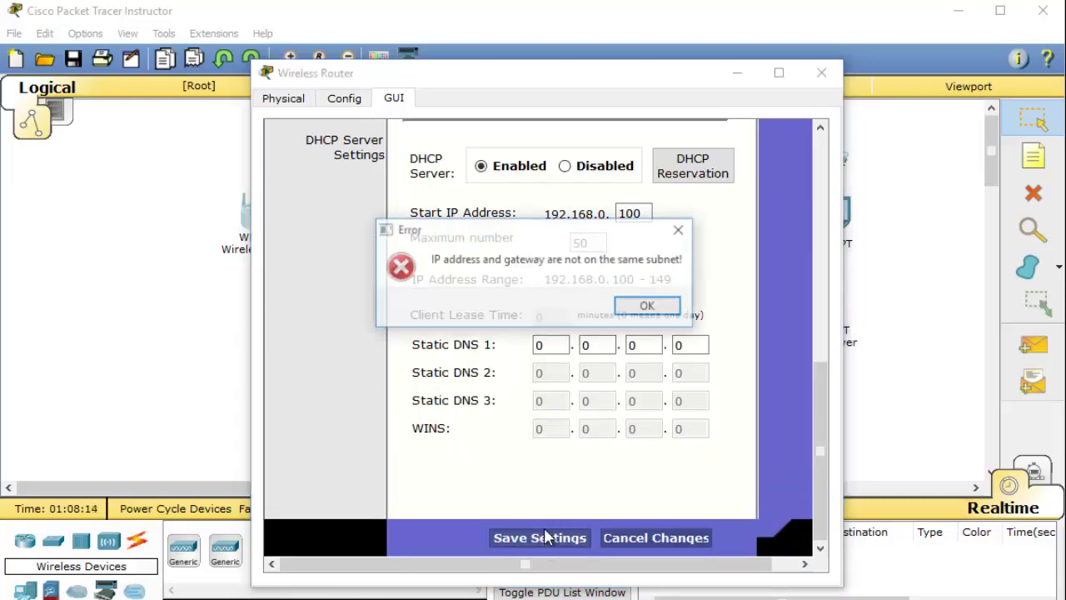
Step: Dismiss the subnet error and set the default gateway to 1.1.1.1
left_click(648, 307)
scroll(688, 369, "up", 10)
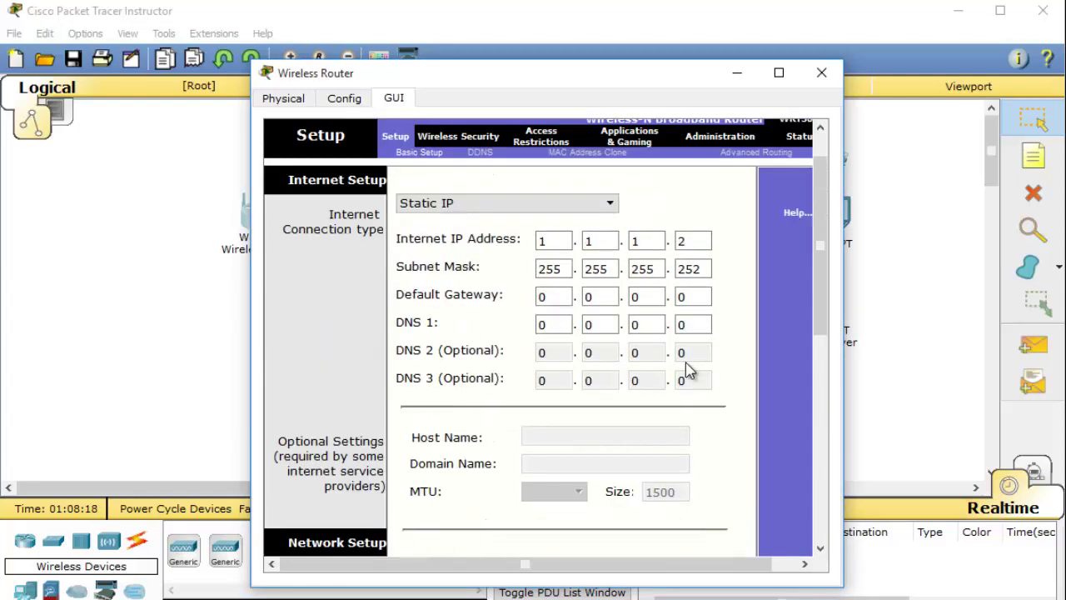
left_click(559, 298)
left_click_drag(558, 297, 518, 310)
type("1")
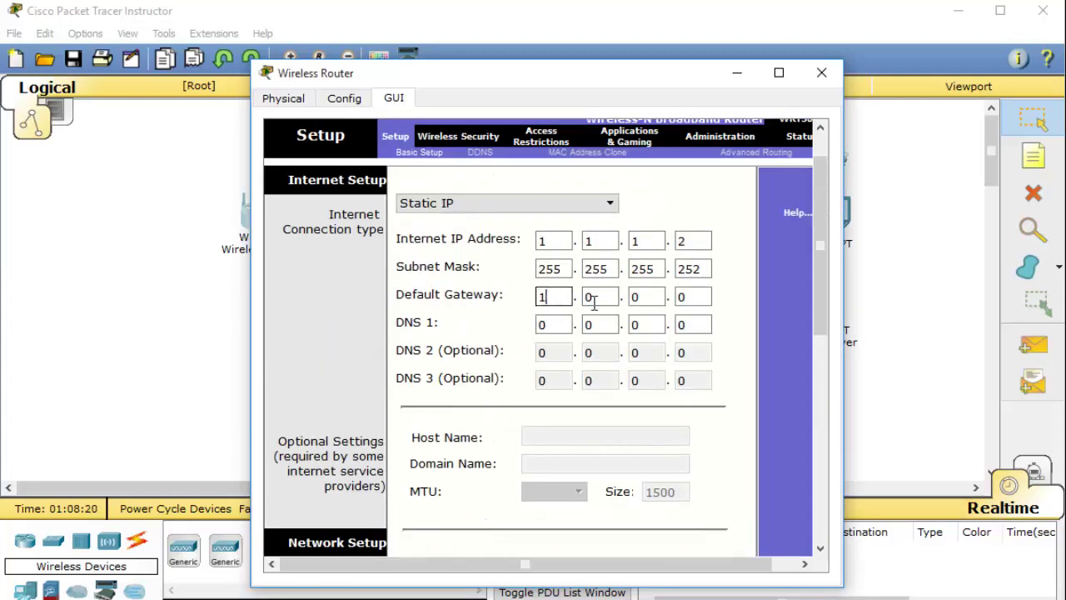
left_click_drag(592, 296, 654, 300)
type("1.1.")
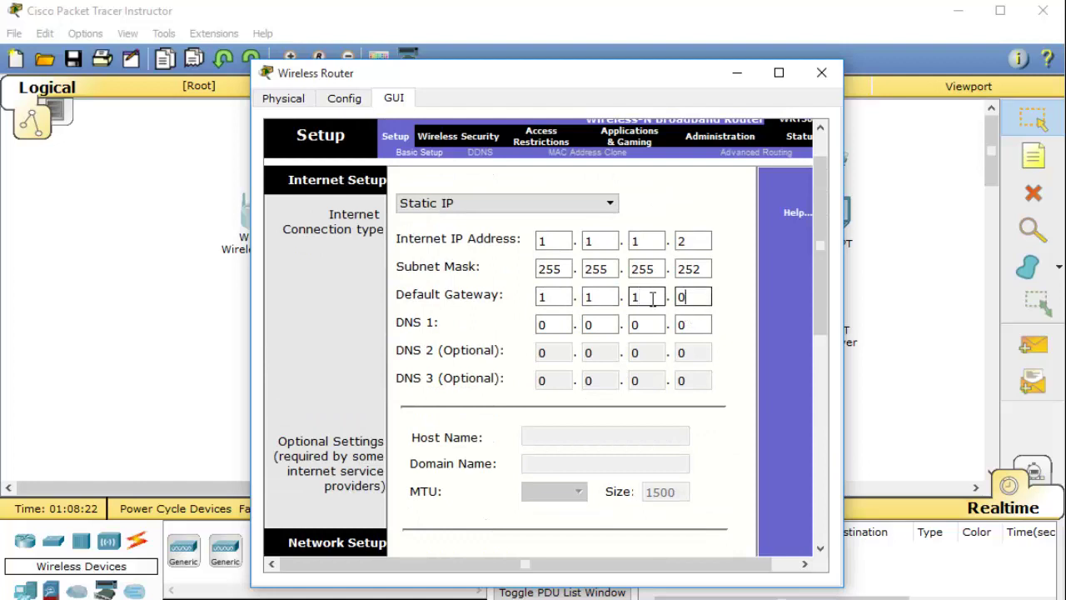
type("1")
Step: Set DNS 1 to 1.1.1.1 and save the router settings
left_click_drag(557, 325, 488, 328)
type("1")
left_click_drag(610, 326, 521, 334)
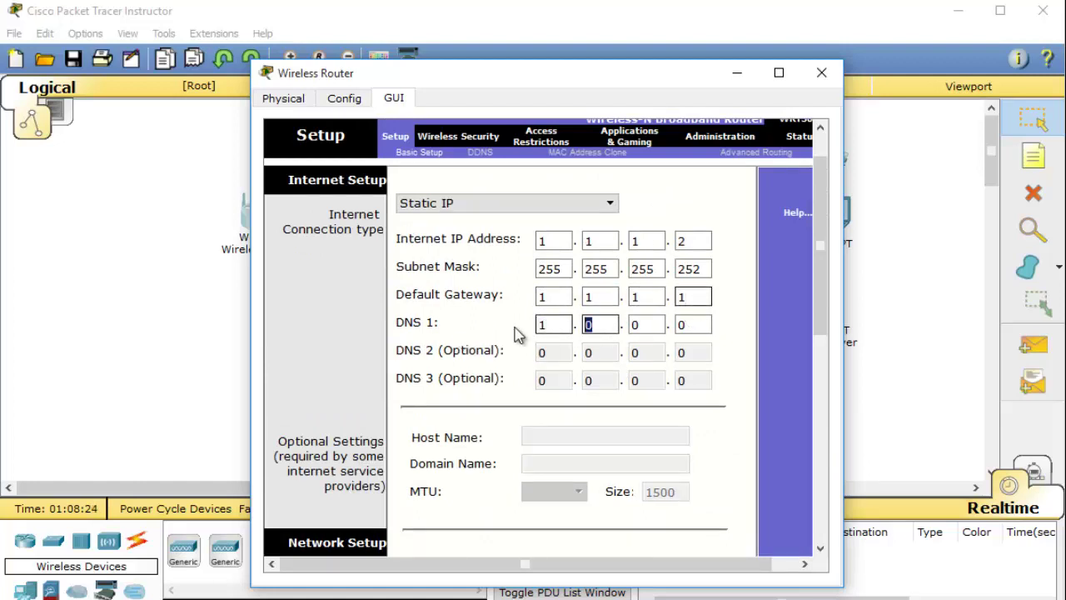
type("1")
left_click(637, 324)
left_click_drag(654, 326, 591, 334)
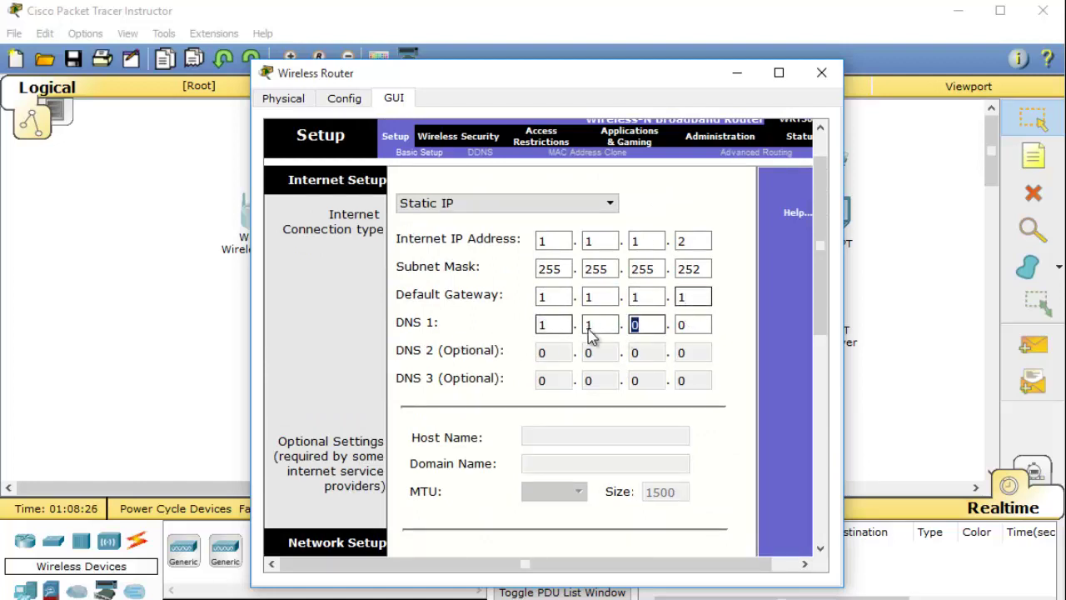
type("1")
left_click_drag(699, 326, 644, 326)
type("1")
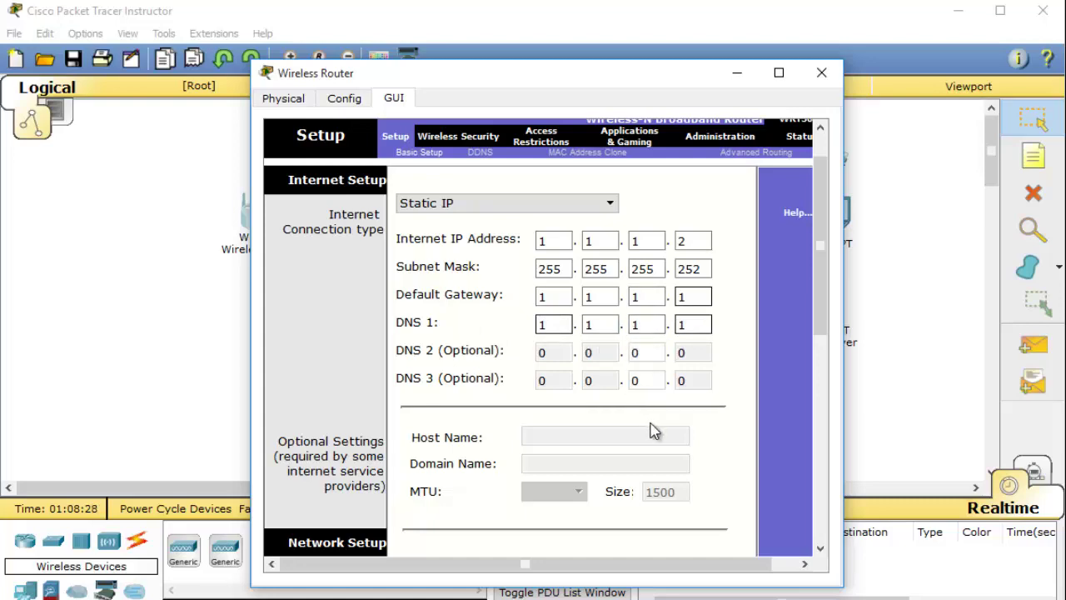
left_click(706, 297)
scroll(776, 356, "down", 10)
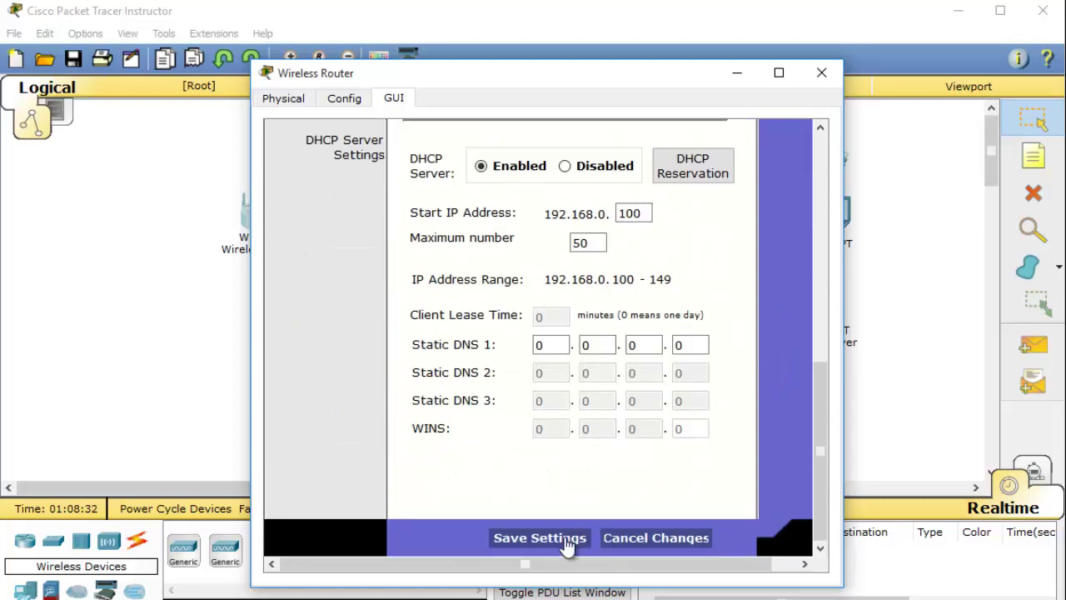
left_click(567, 538)
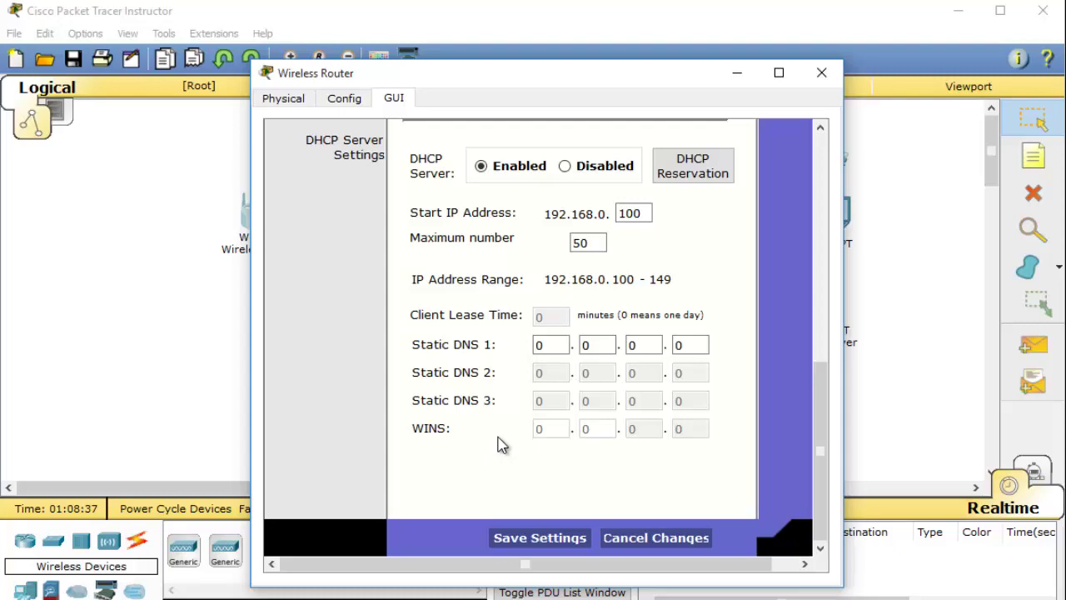
scroll(789, 352, "up", 10)
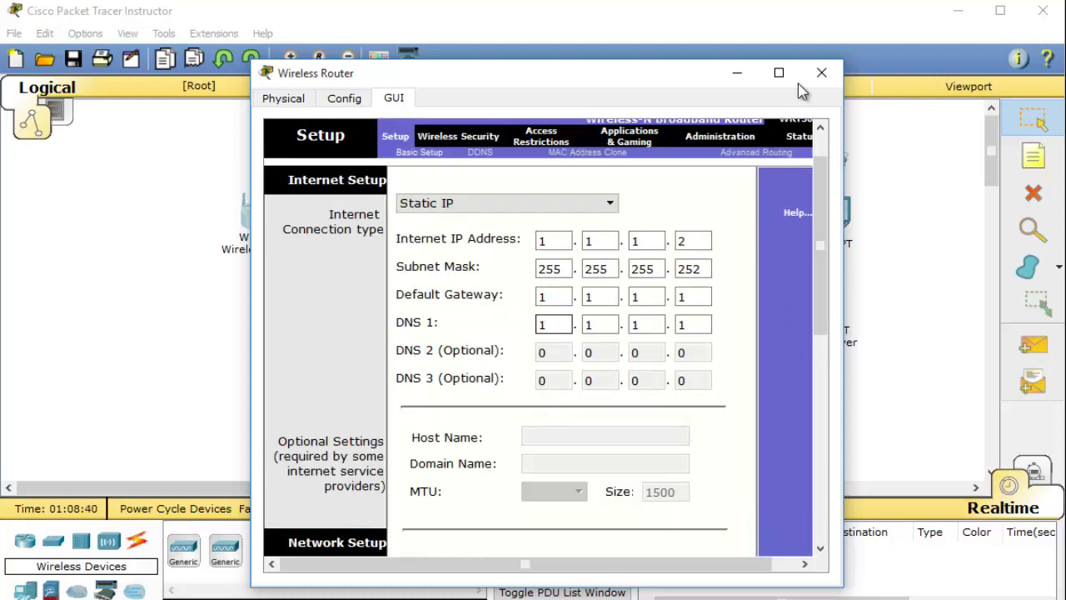
Step: Add a generic PC, PC1, below the wireless router
left_click(821, 73)
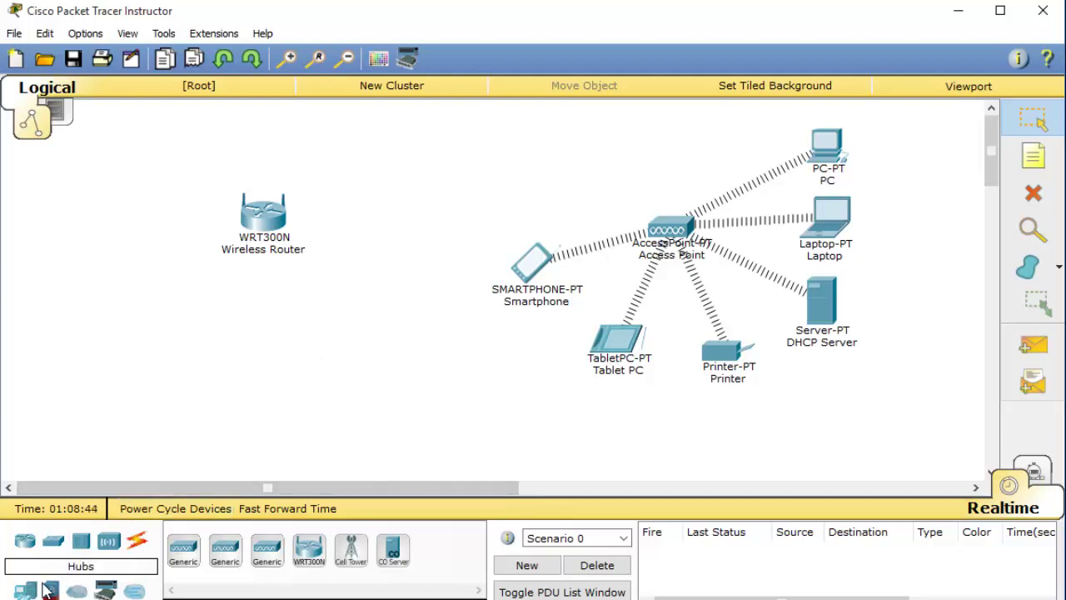
left_click(25, 592)
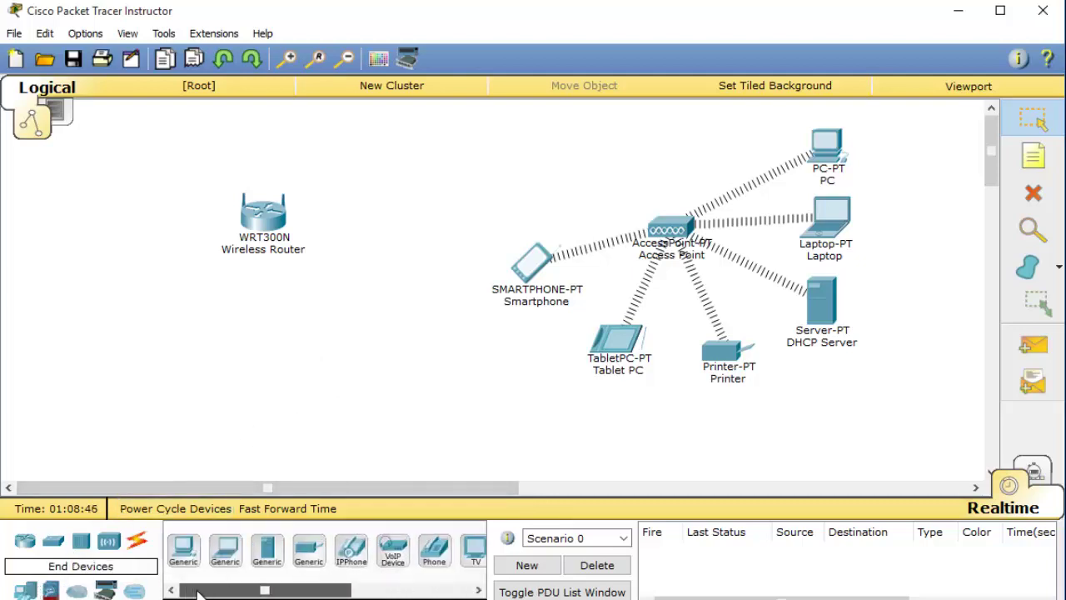
left_click(181, 570)
left_click(295, 363)
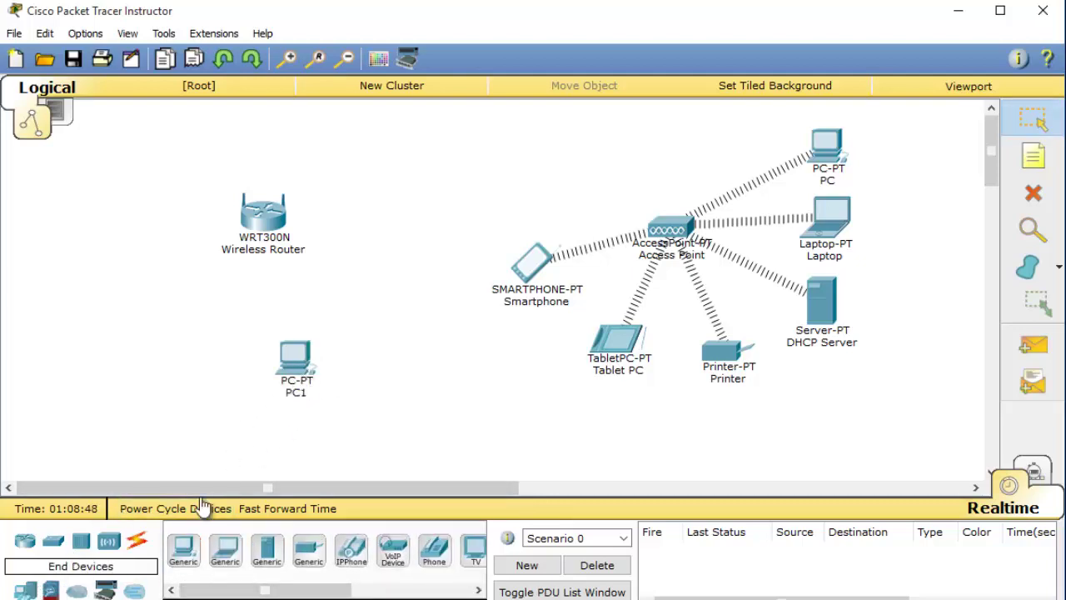
Step: Link PC1 to the wireless router's Ethernet 1 port with an automatic connection
left_click(139, 546)
left_click(183, 550)
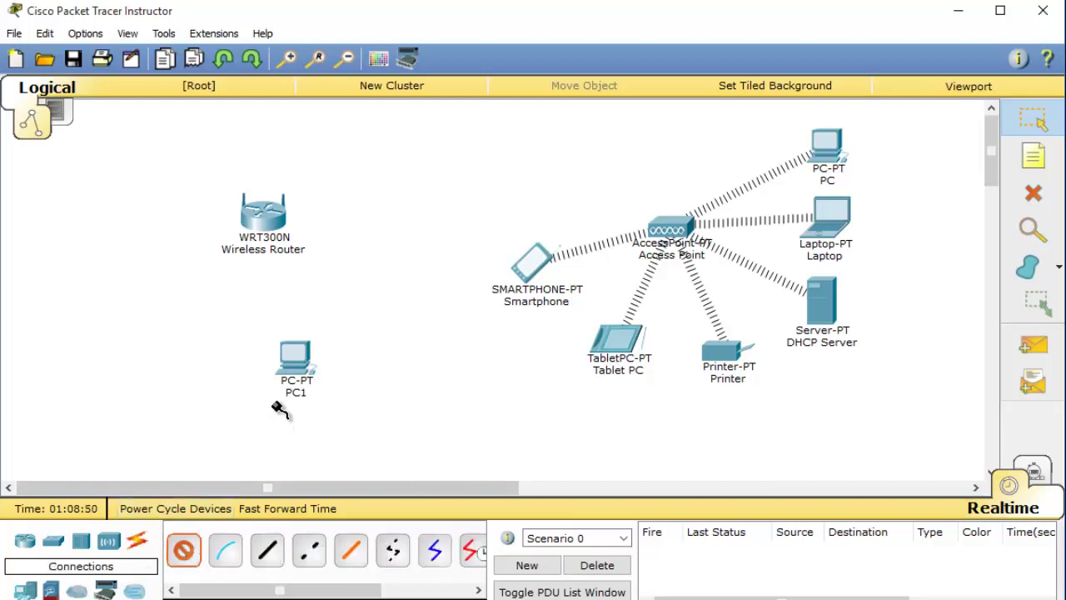
left_click(296, 366)
left_click(265, 221)
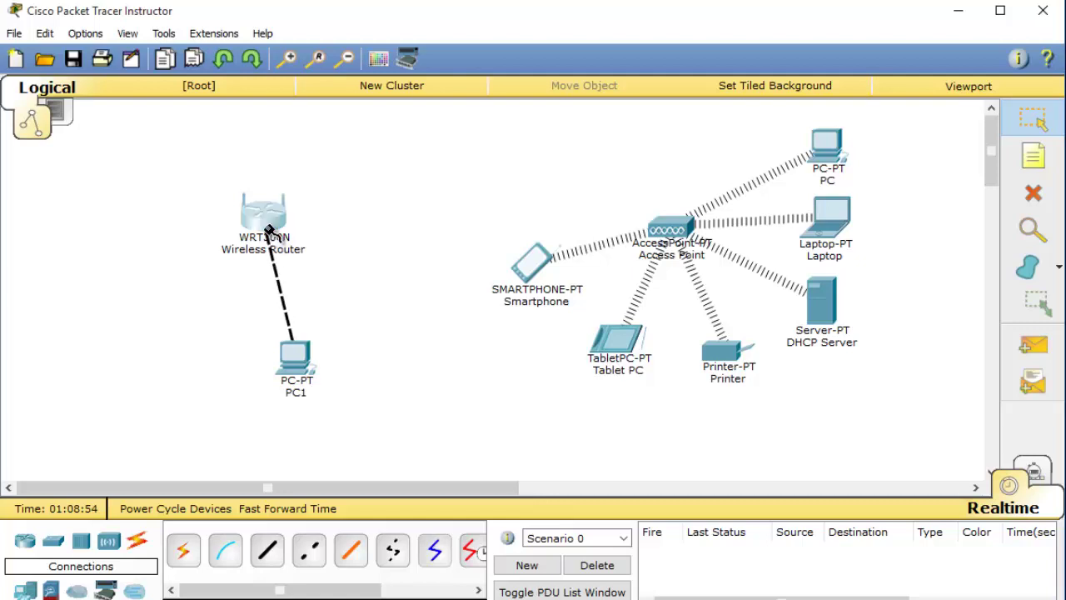
left_click(271, 240)
left_click(322, 262)
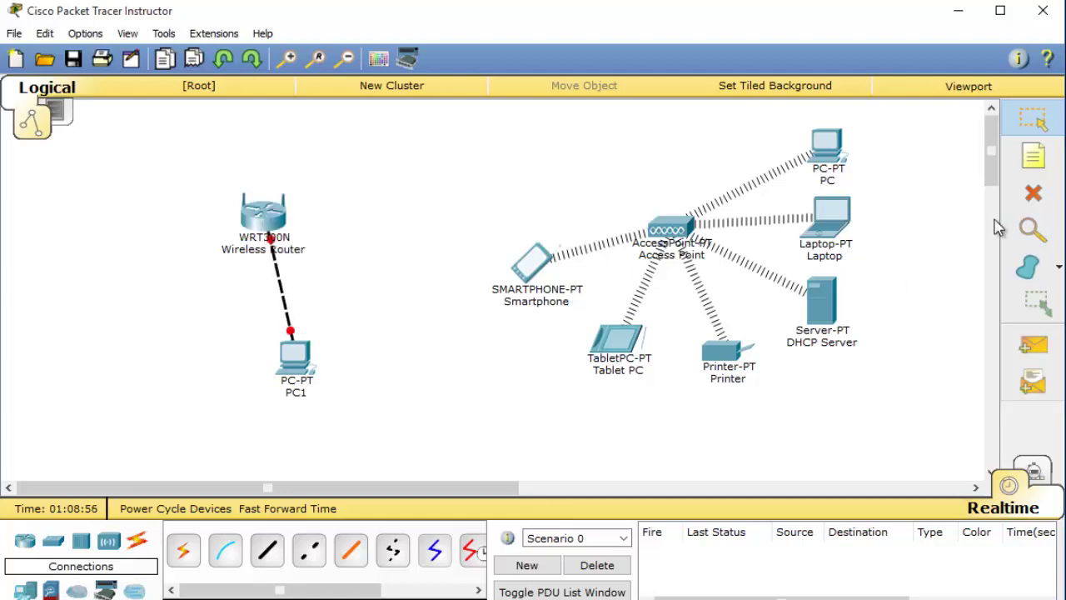
Step: Recable PC1's FastEthernet0 to router Ethernet 1 with copper straight-through, fast-forward time, and open PC1
left_click(1033, 193)
left_click(286, 292)
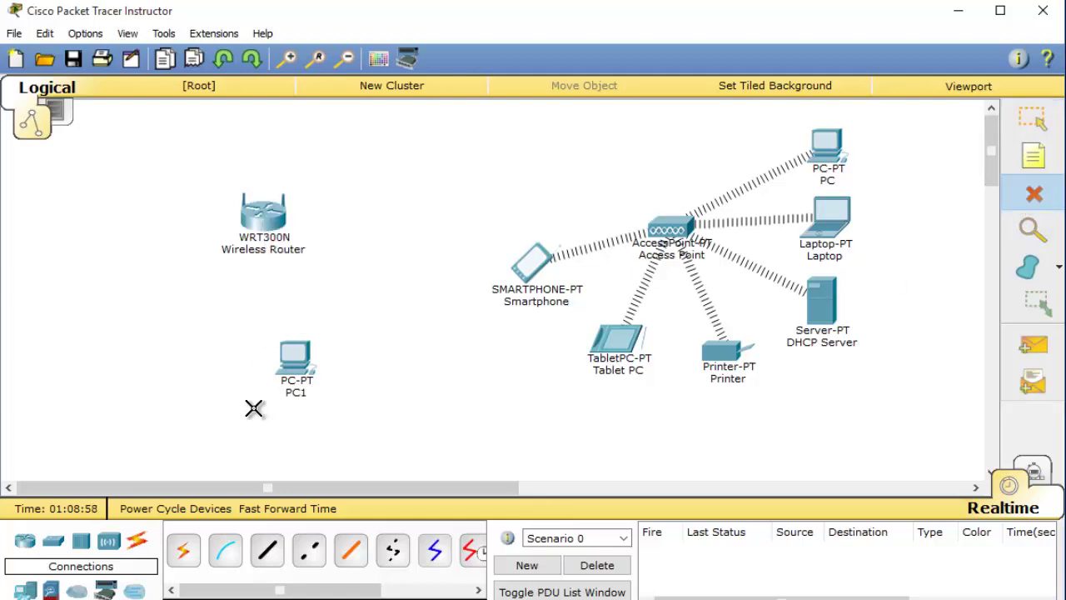
left_click(267, 550)
left_click(300, 358)
left_click(385, 395)
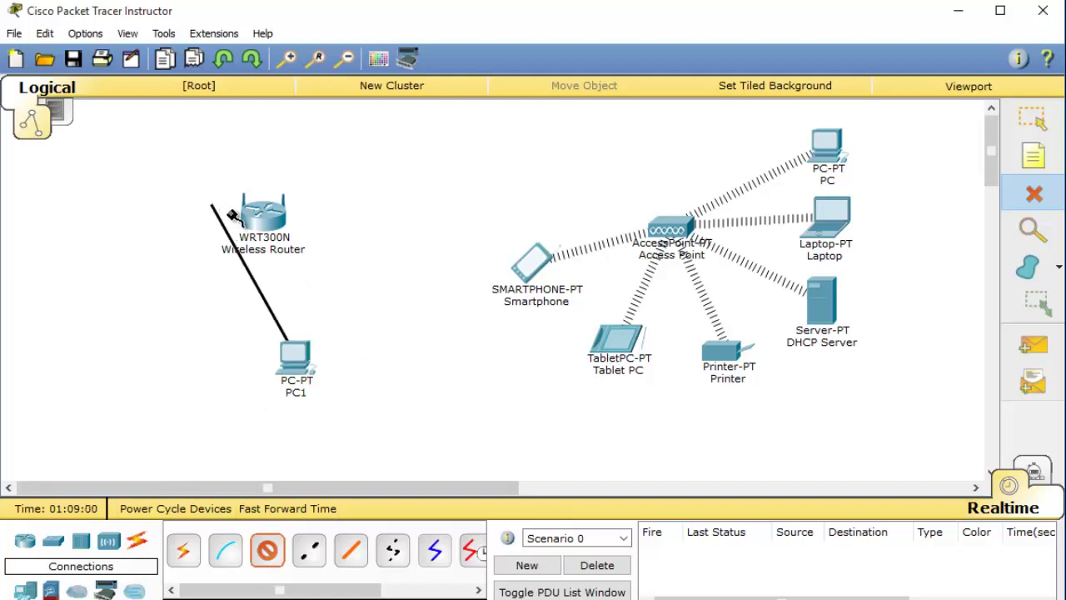
left_click(272, 220)
left_click(339, 253)
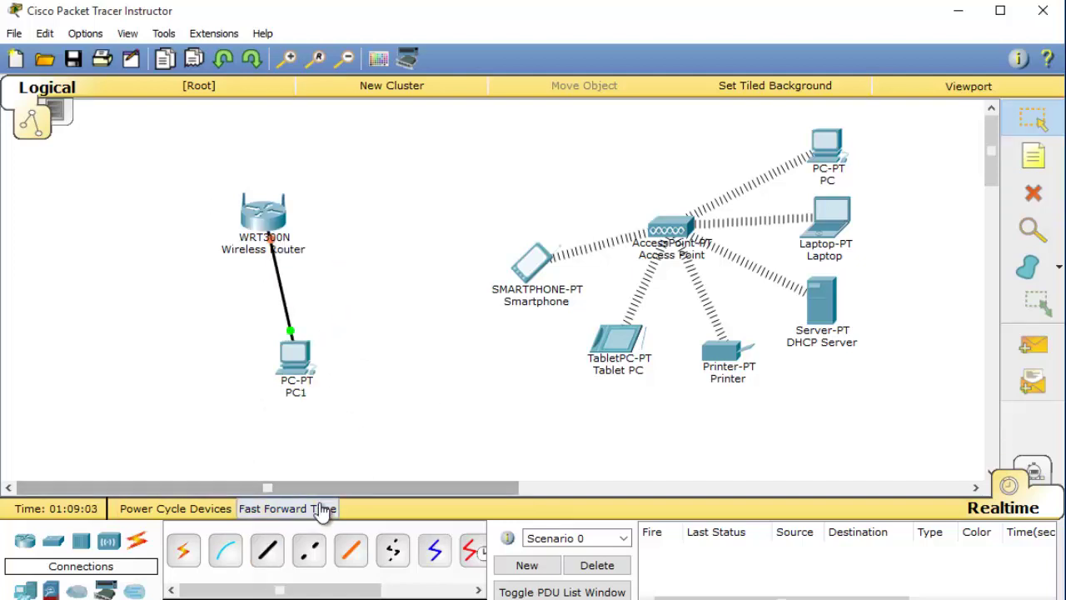
left_click(323, 510)
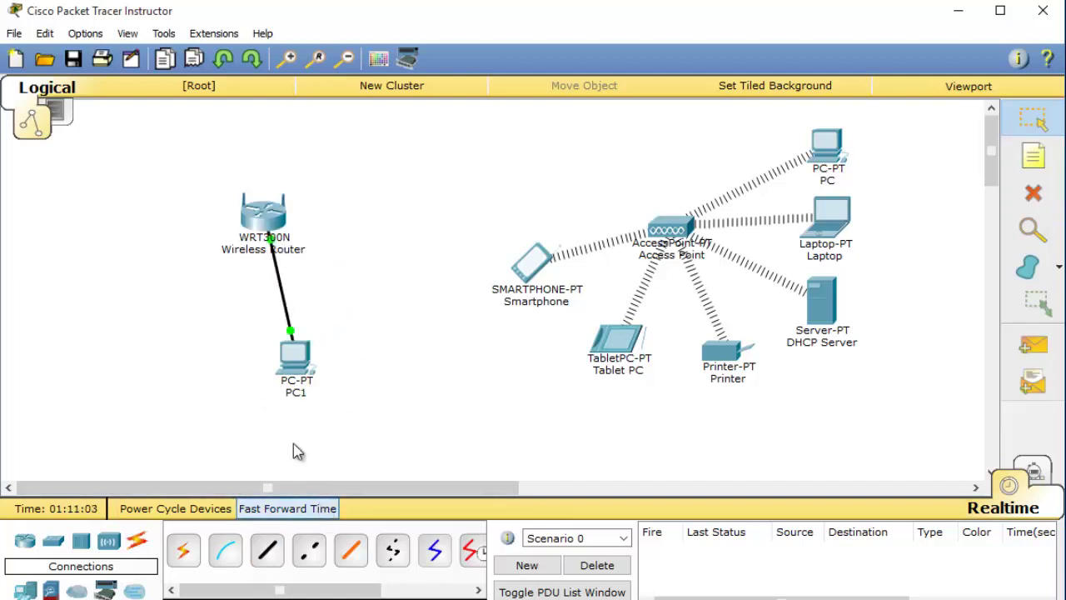
left_click(296, 358)
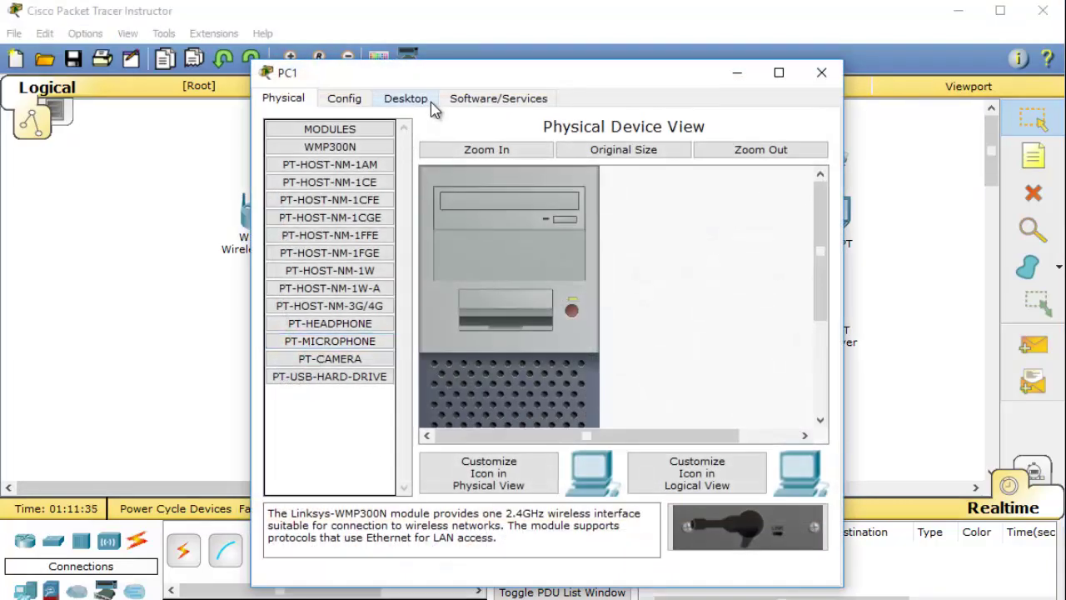
Step: Set PC1's IP configuration to obtain its address by DHCP
left_click(430, 101)
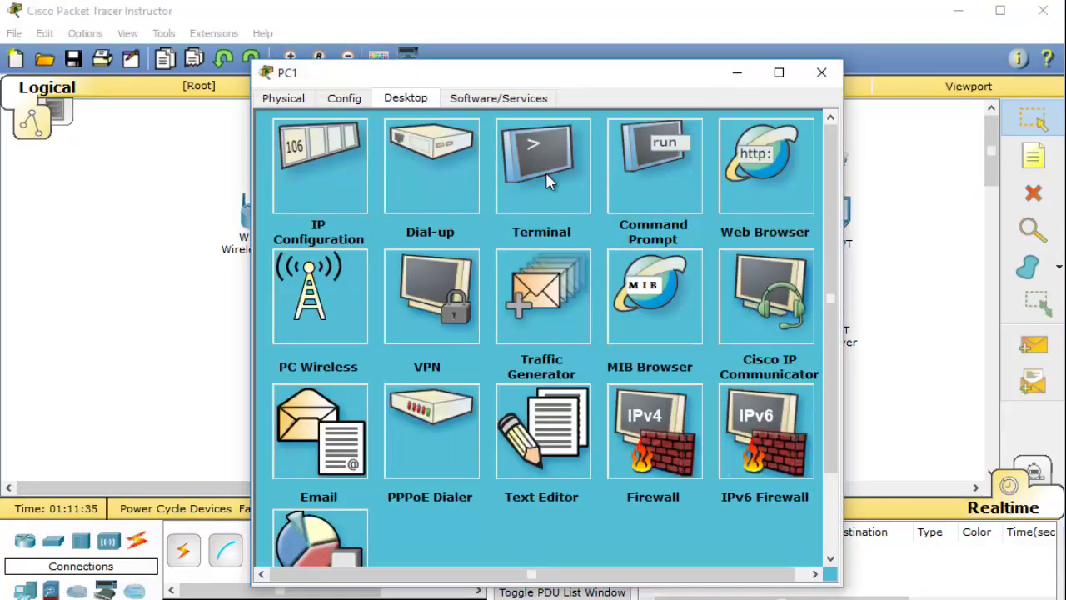
left_click(339, 175)
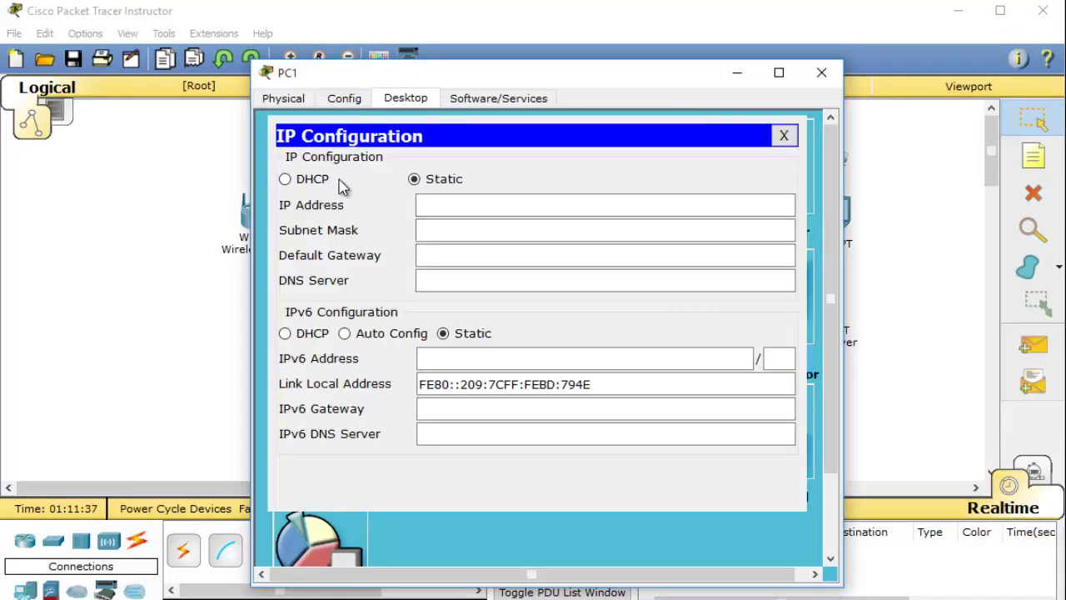
left_click(323, 180)
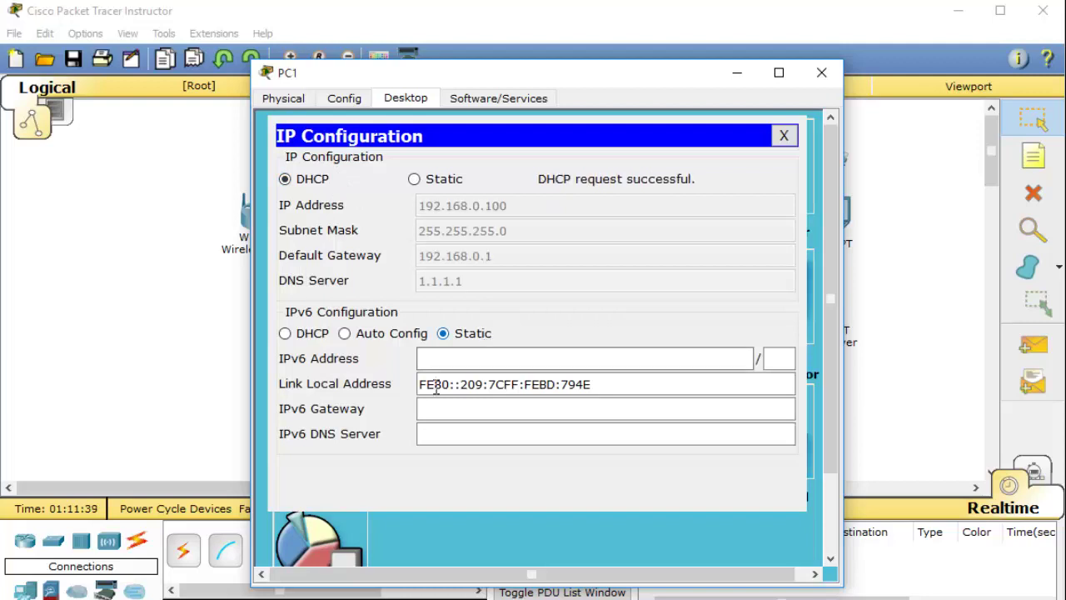
left_click(784, 135)
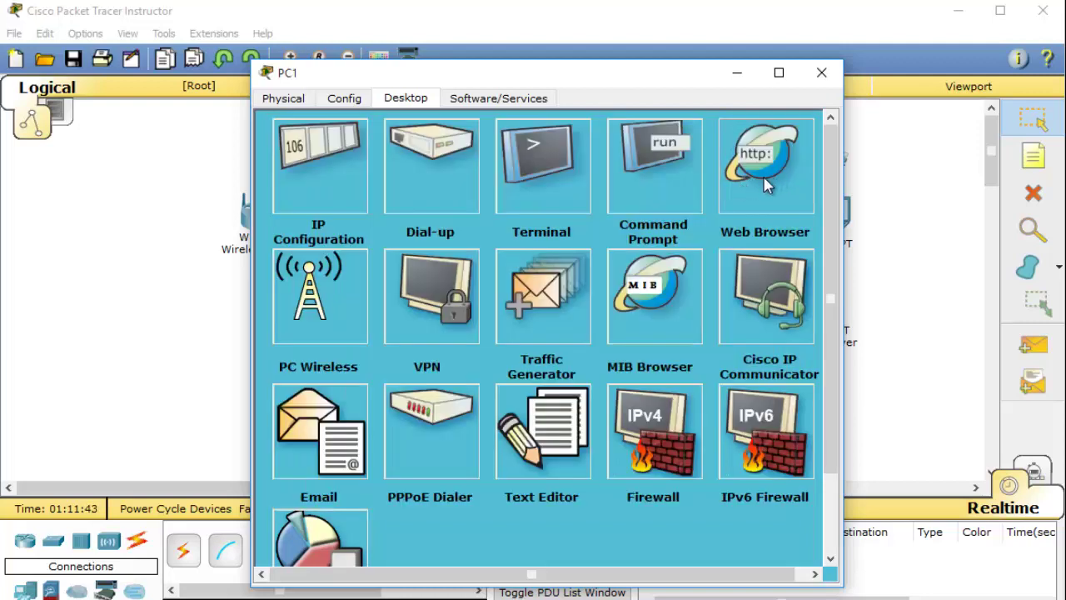
Step: Browse to 192.168.0.1 on PC1 and fill in the administrator login
left_click(766, 185)
type("19")
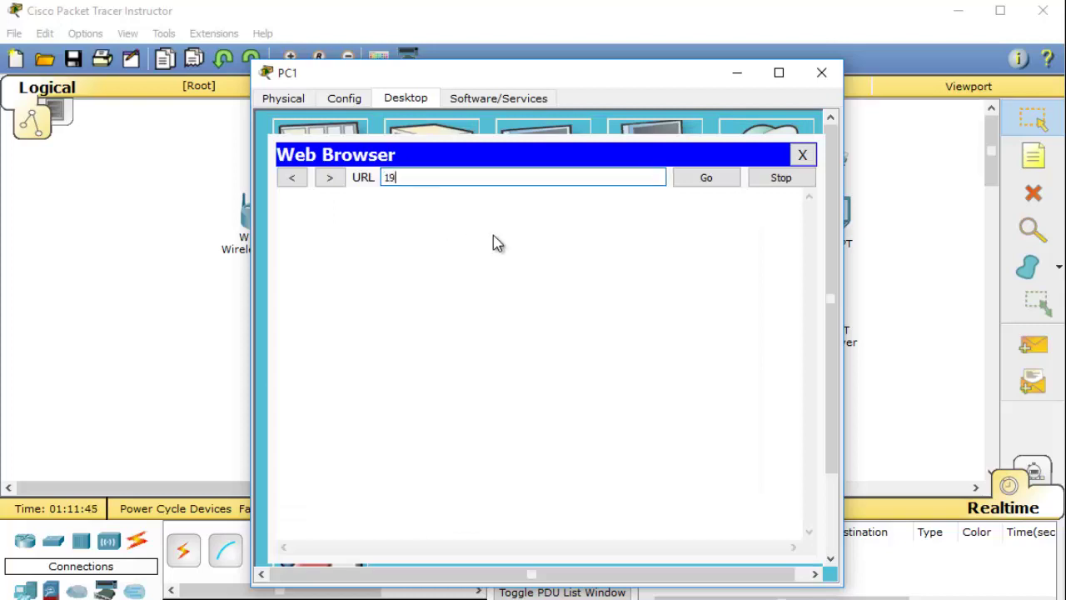
type("2.168.0.1")
key("Return")
type("a")
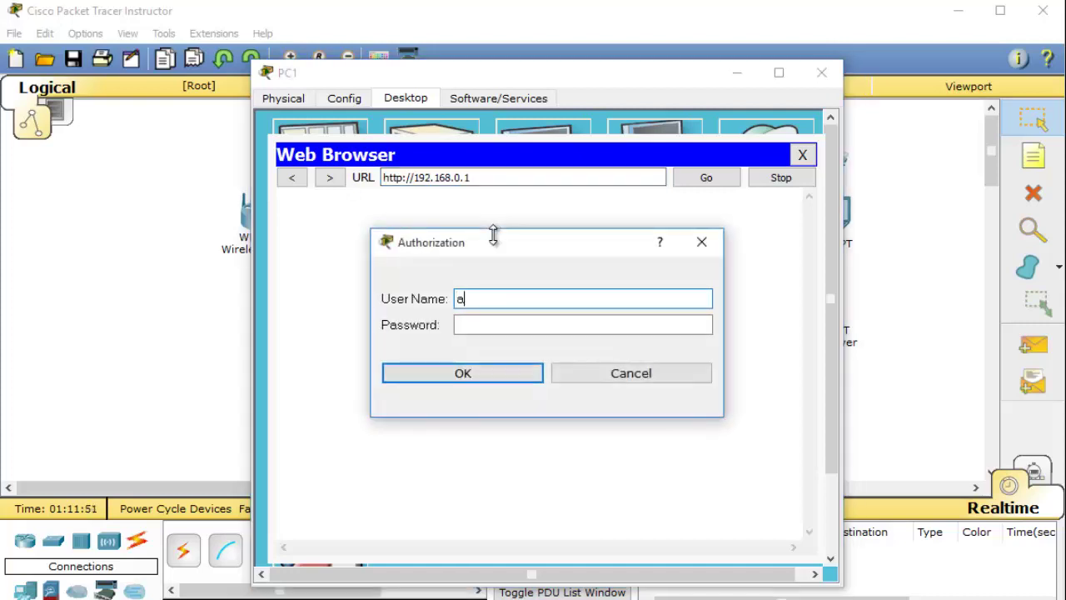
type("dmin")
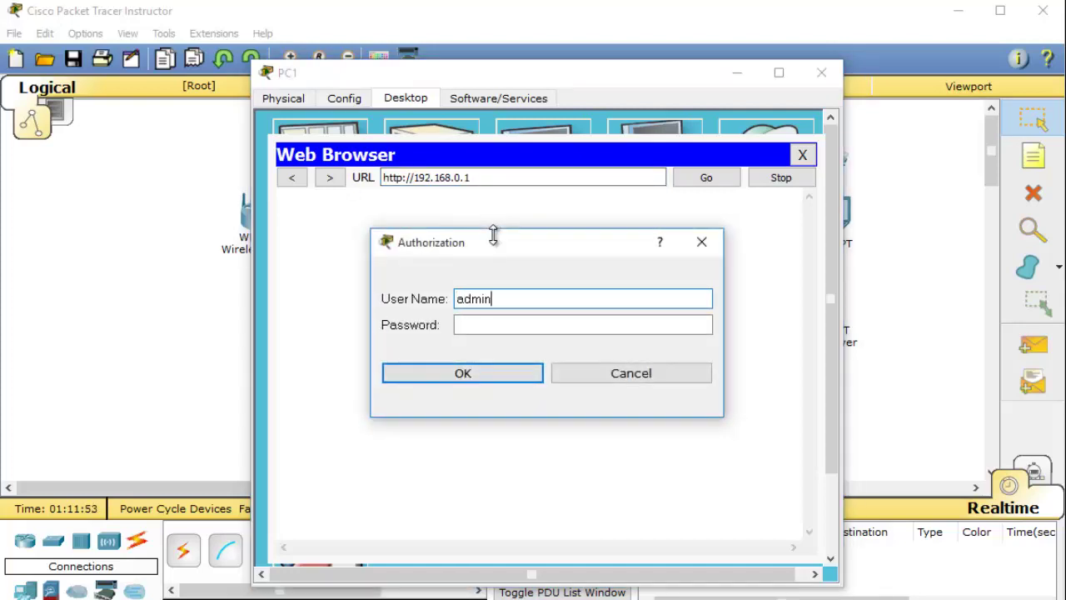
key("Tab")
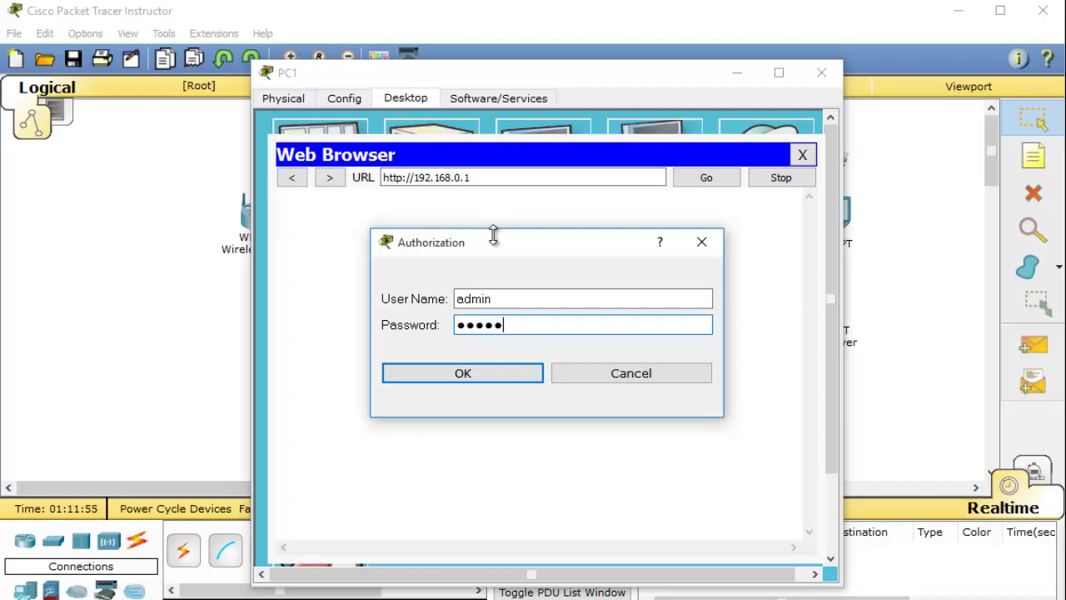
left_click(488, 379)
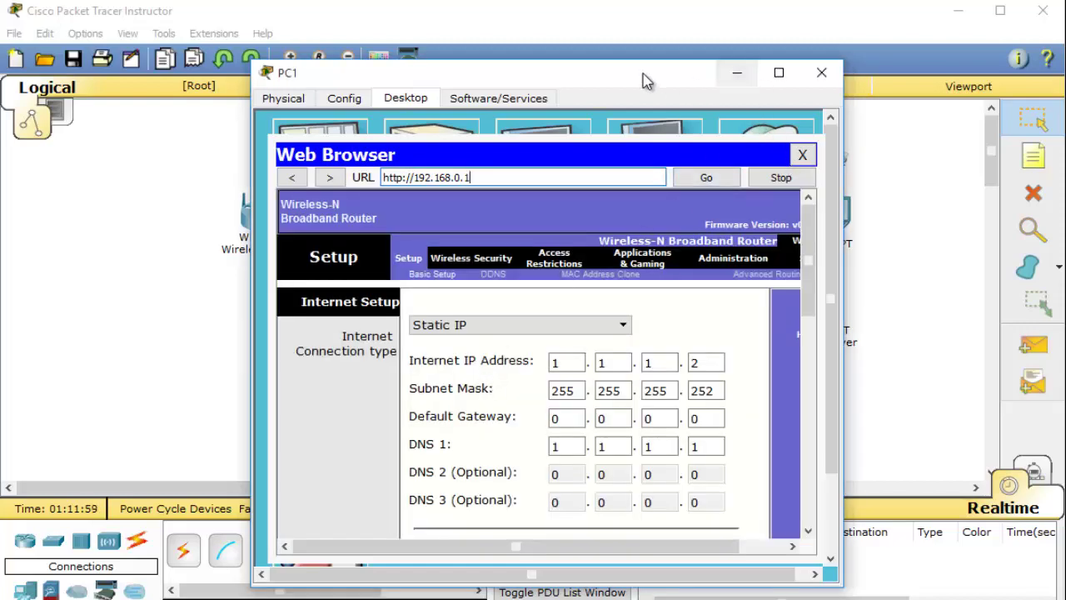
left_click_drag(642, 73, 457, 6)
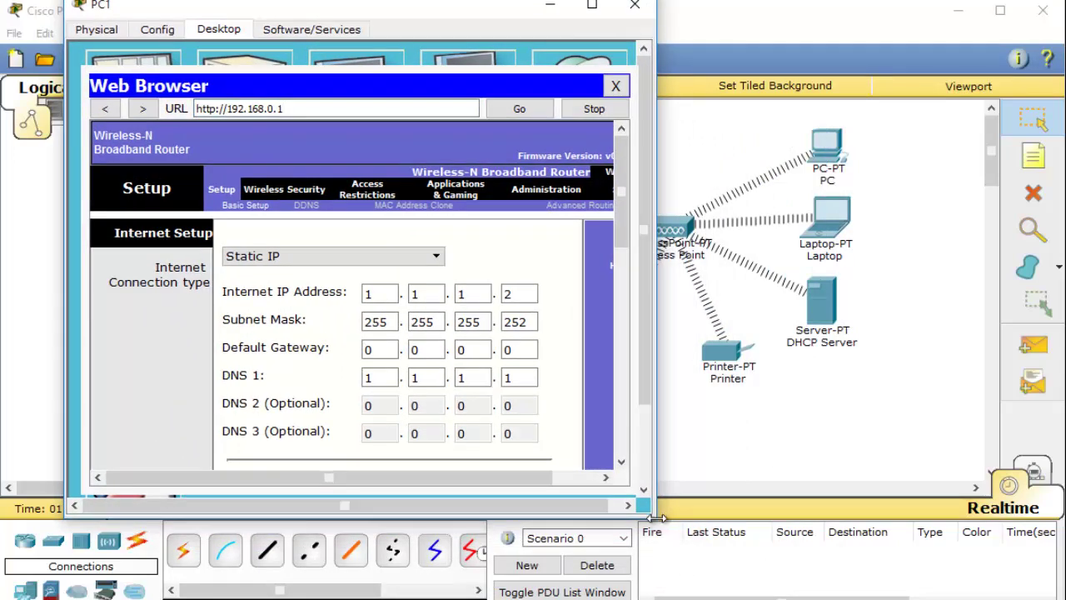
left_click_drag(658, 518, 934, 516)
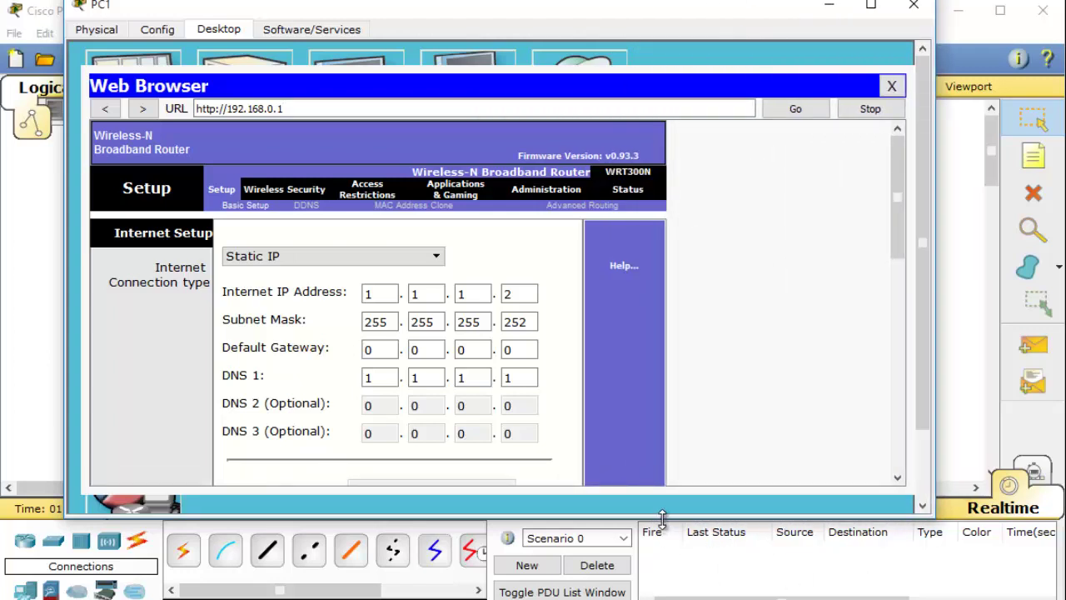
left_click_drag(662, 518, 664, 583)
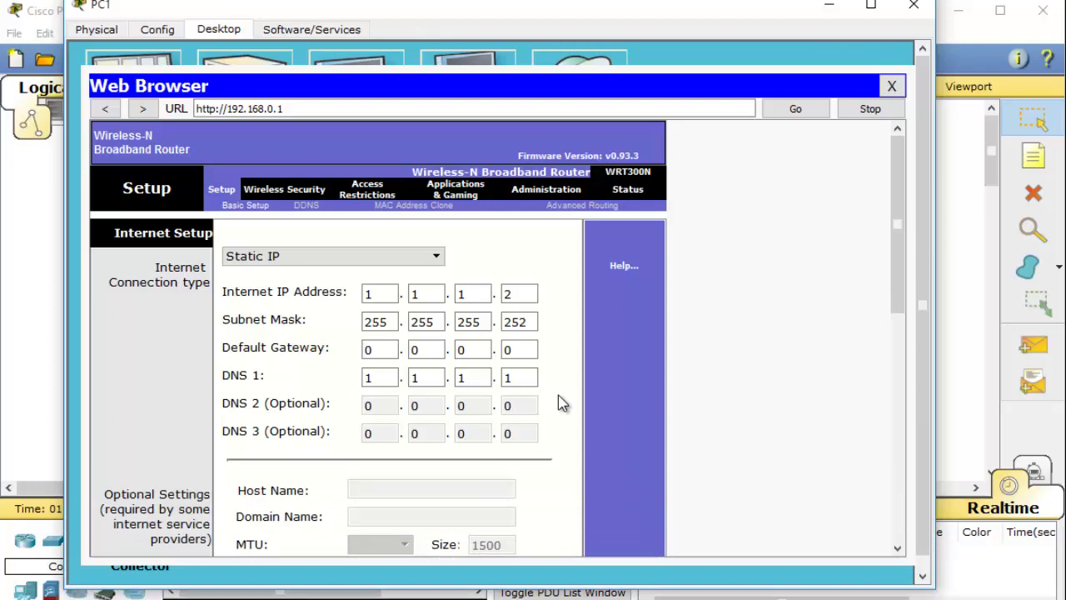
left_click(547, 190)
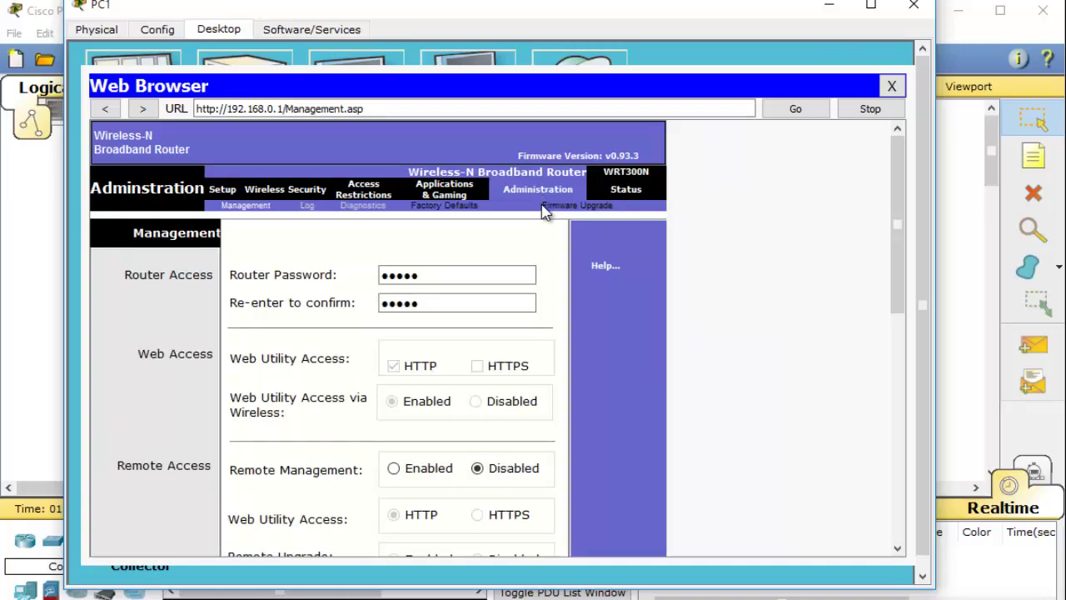
left_click(430, 282)
left_click(450, 298)
scroll(481, 337, "down", 5)
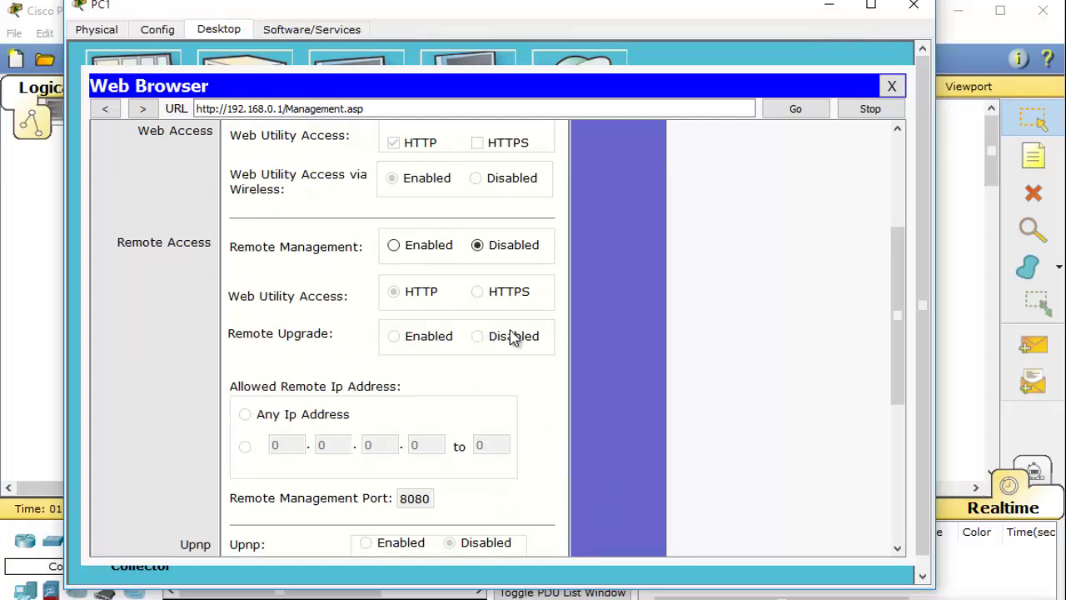
left_click_drag(899, 340, 888, 239)
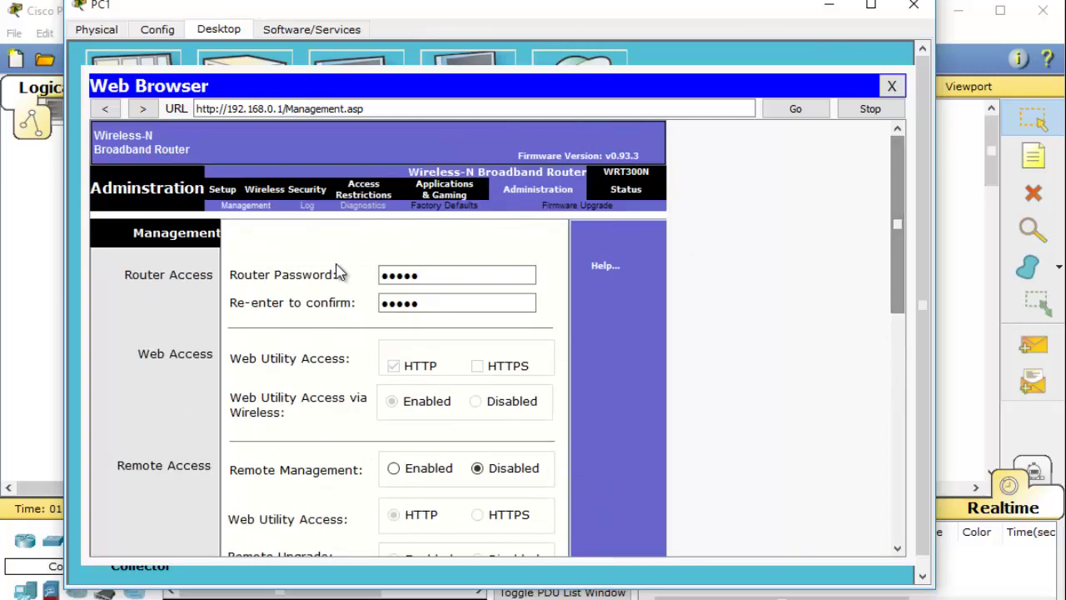
Step: Change the router's DHCP start address to 192.168.0.10 on the Basic Setup page
left_click(226, 190)
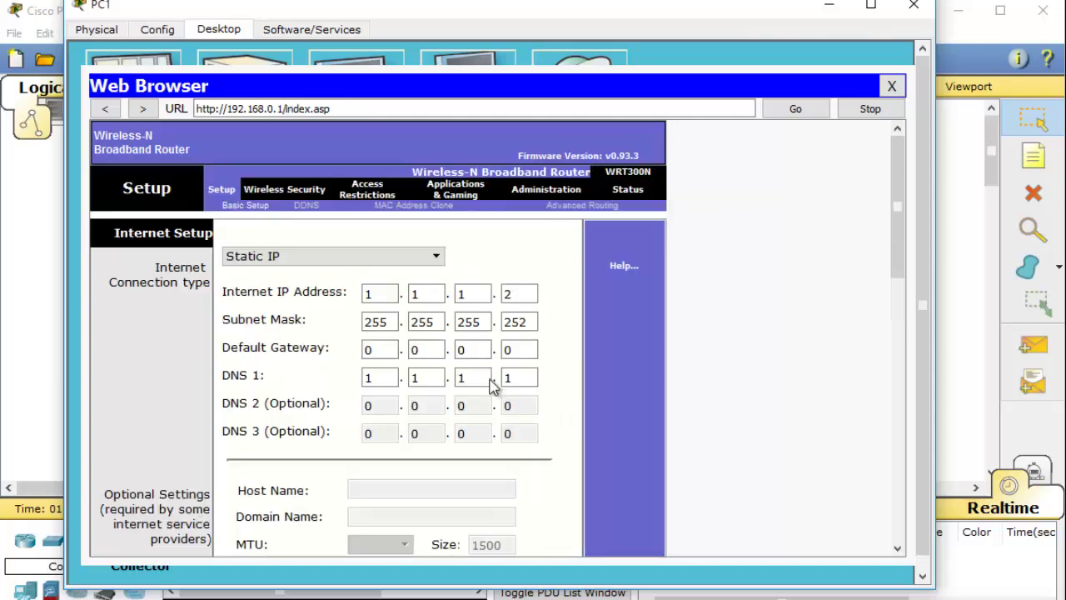
scroll(569, 442, "down", 4)
scroll(570, 441, "down", 2)
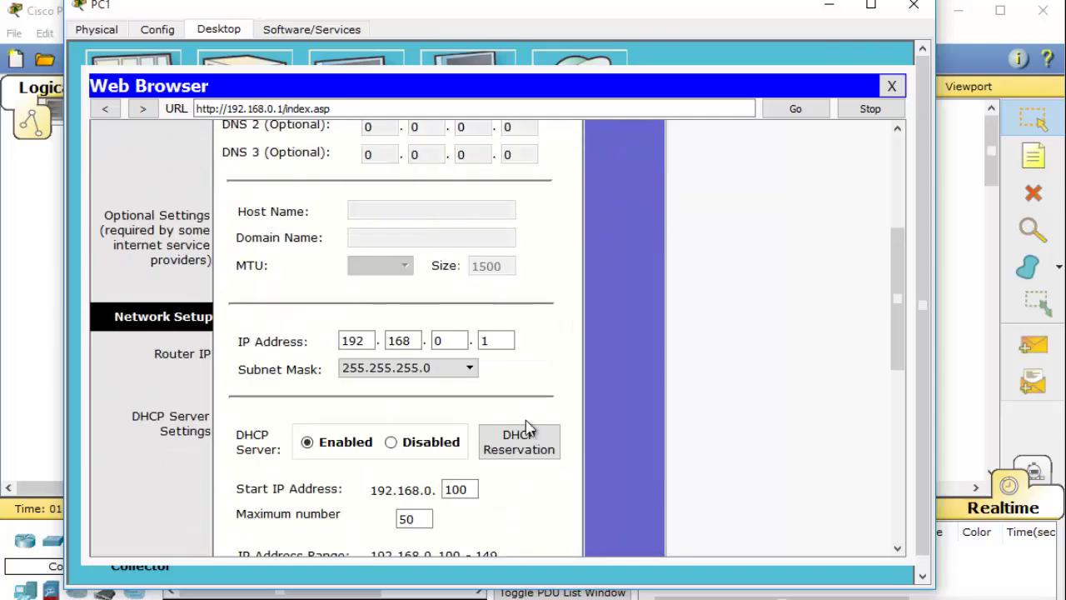
scroll(525, 481, "down", 3)
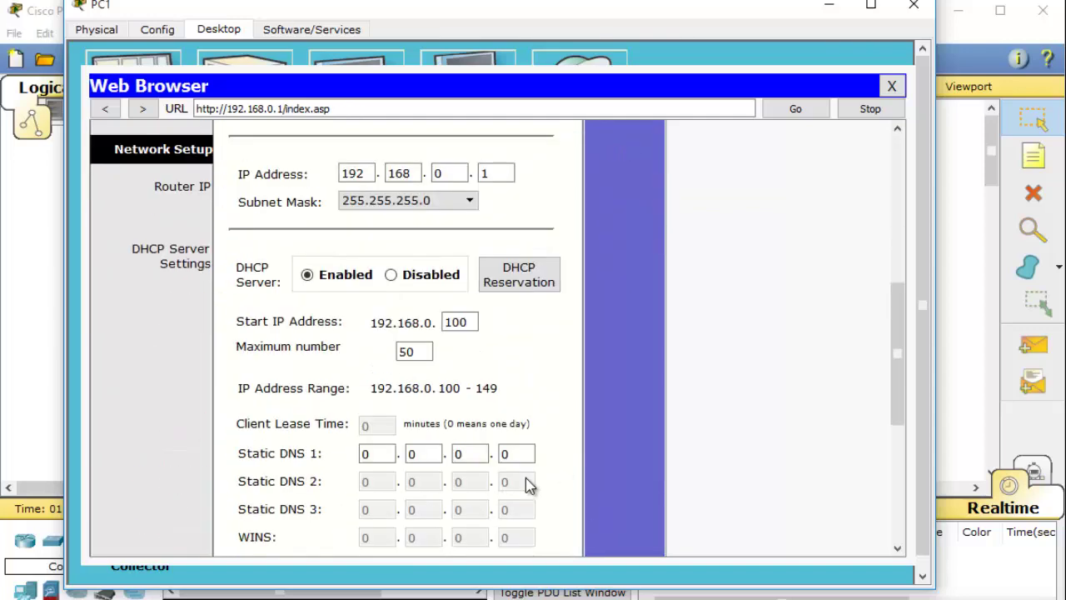
double_click(469, 322)
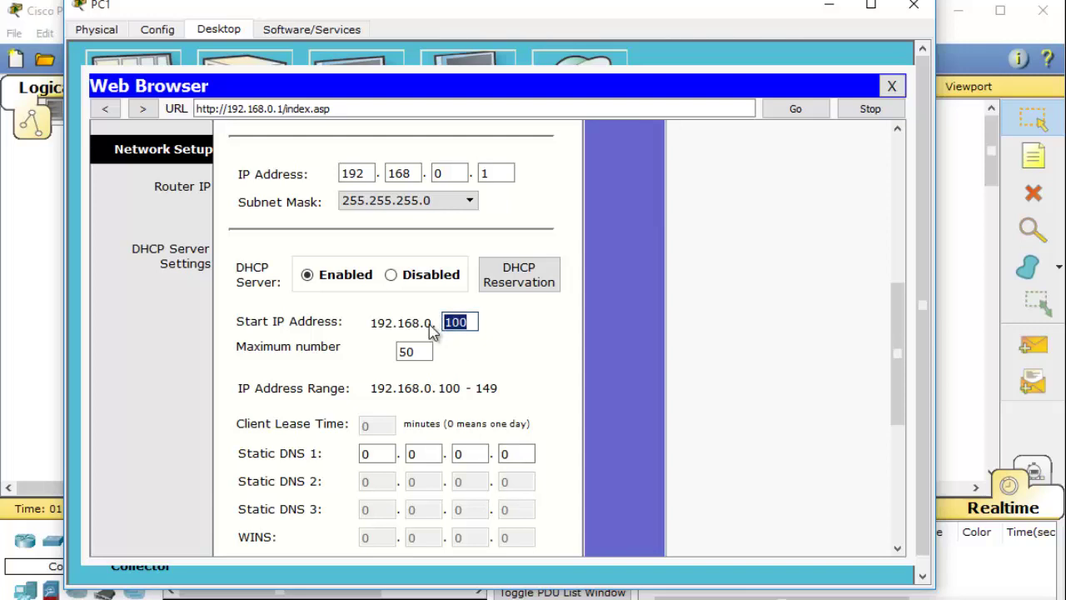
type("109")
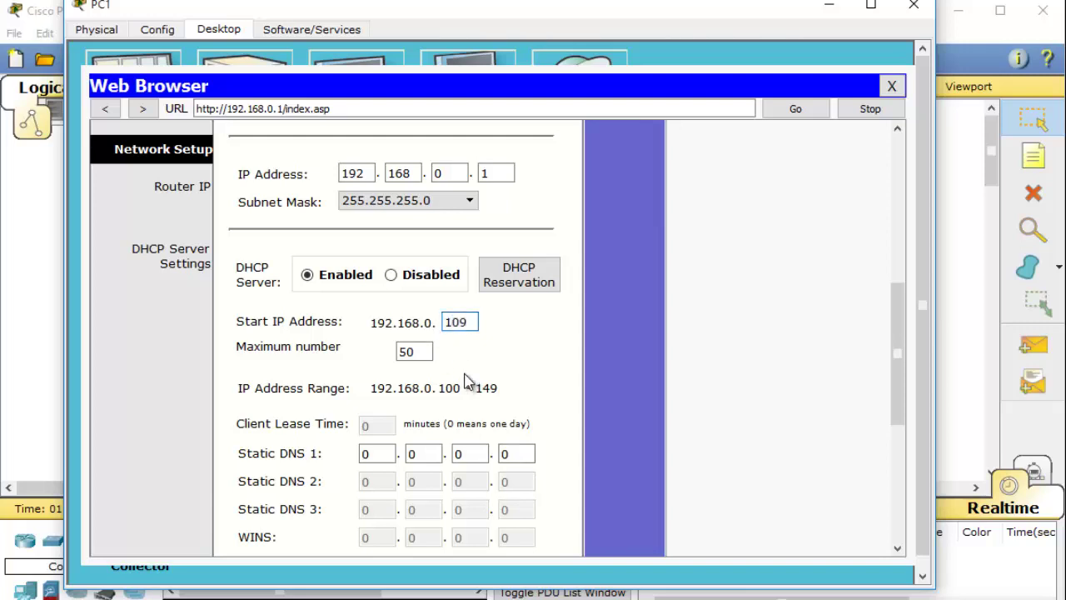
key("BackSpace")
left_click(401, 351)
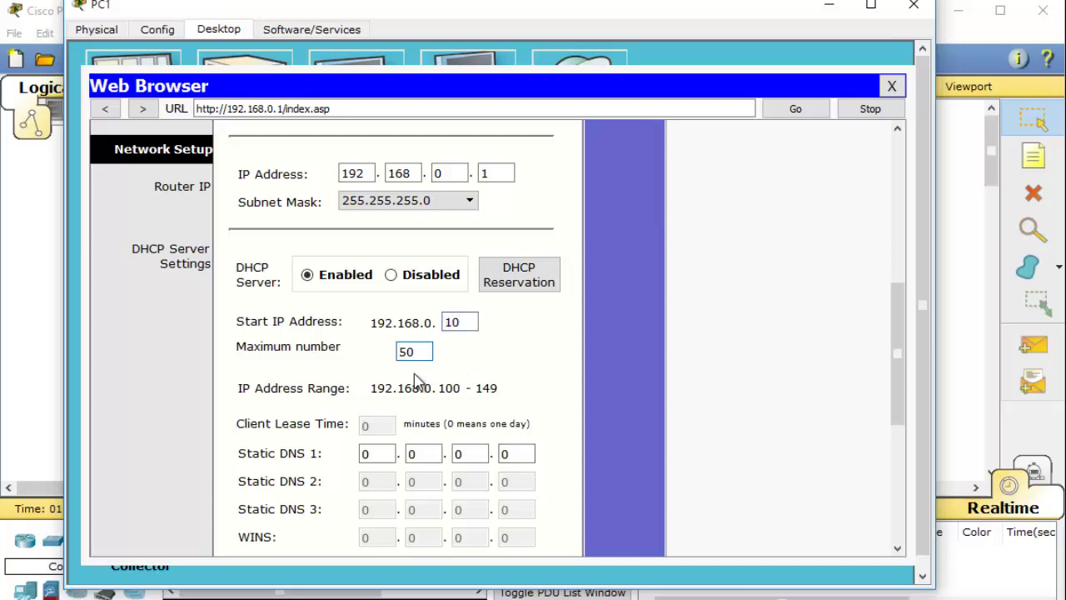
Step: Save the settings and dismiss the gateway-not-on-same-subnet error
scroll(471, 401, "down", 5)
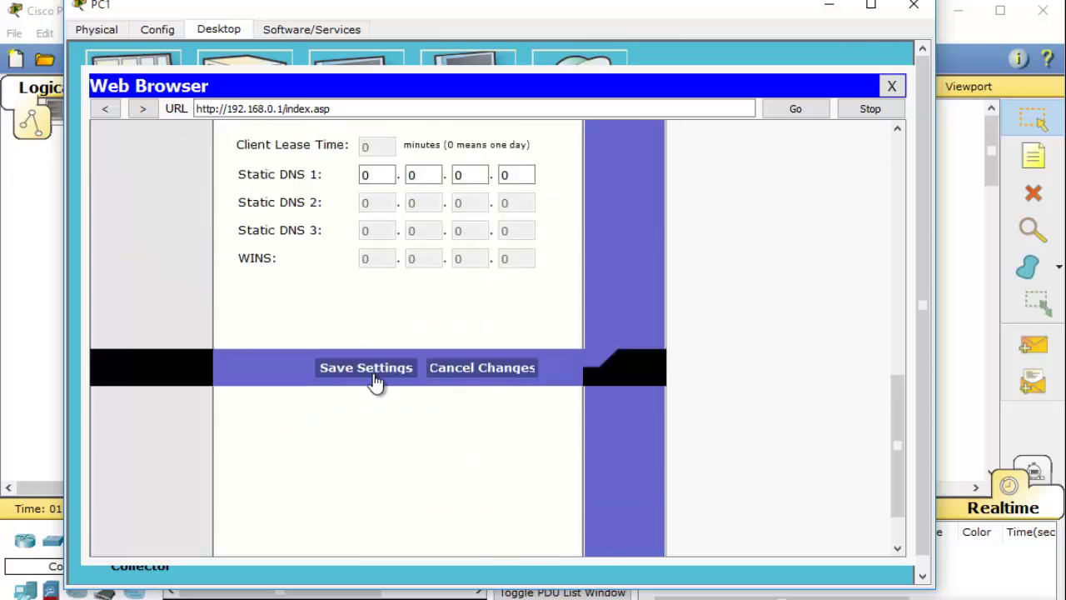
left_click(372, 369)
left_click(646, 307)
scroll(500, 324, "up", 5)
scroll(499, 323, "up", 4)
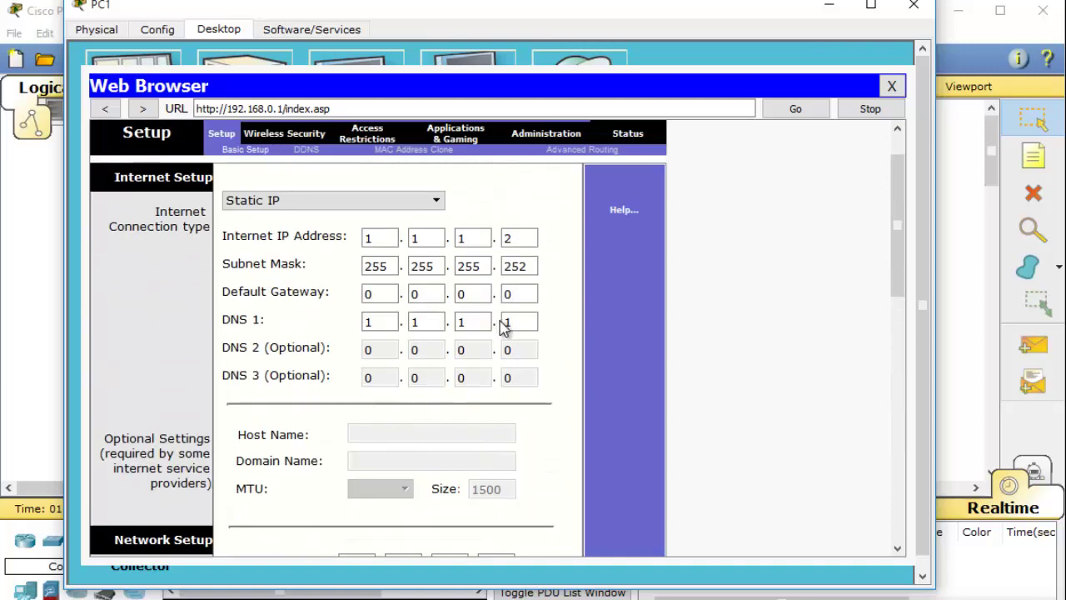
Step: Set the router's default gateway to 1.1.1.1
left_click(371, 298)
double_click(371, 298)
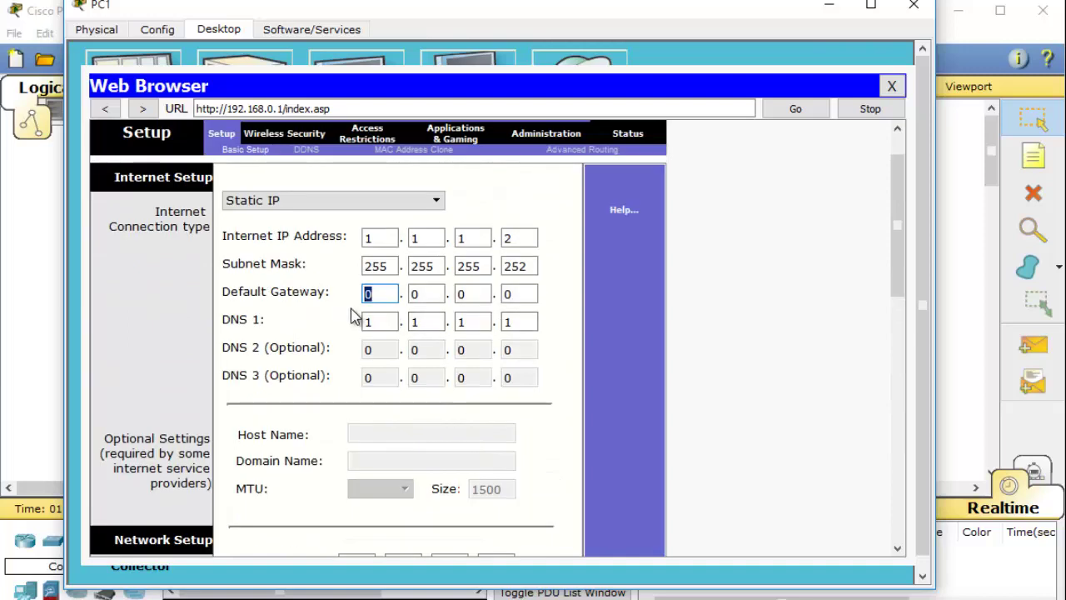
type("1")
key("Tab")
type("1")
key("Tab")
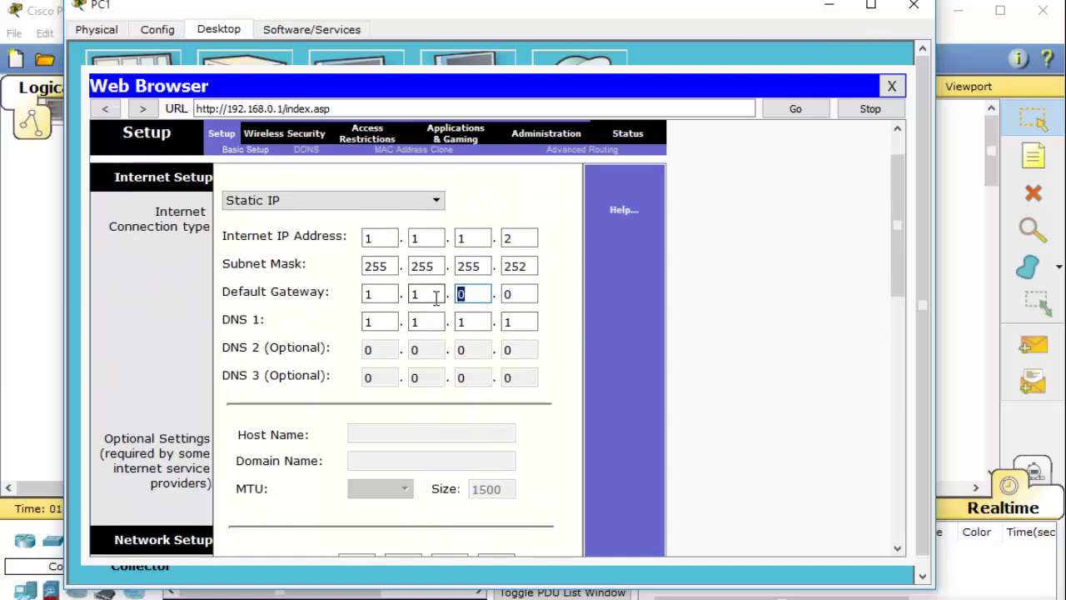
type("1")
key("Tab")
type("1")
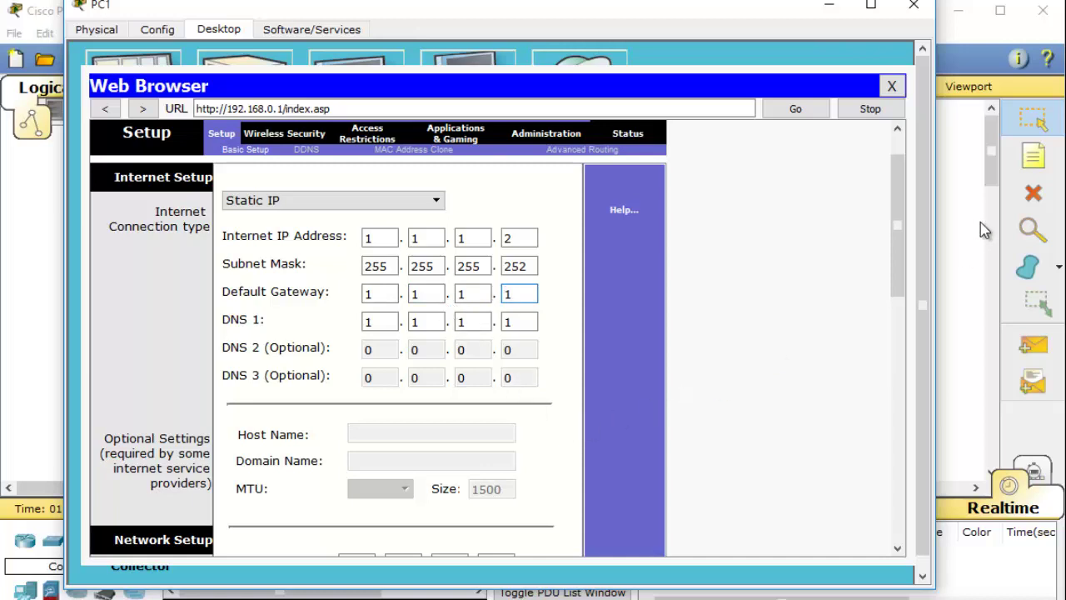
Step: Enter 1.1.1.1 as the router's Static DNS 1
left_click_drag(899, 264, 912, 450)
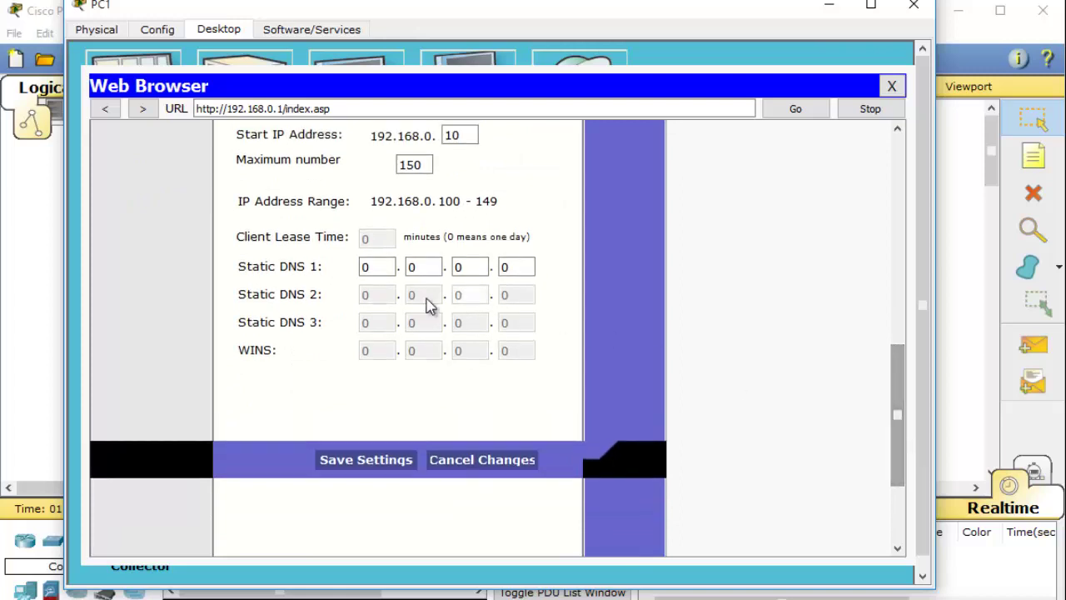
double_click(374, 267)
type("1")
key("Tab")
type("1")
key("Tab")
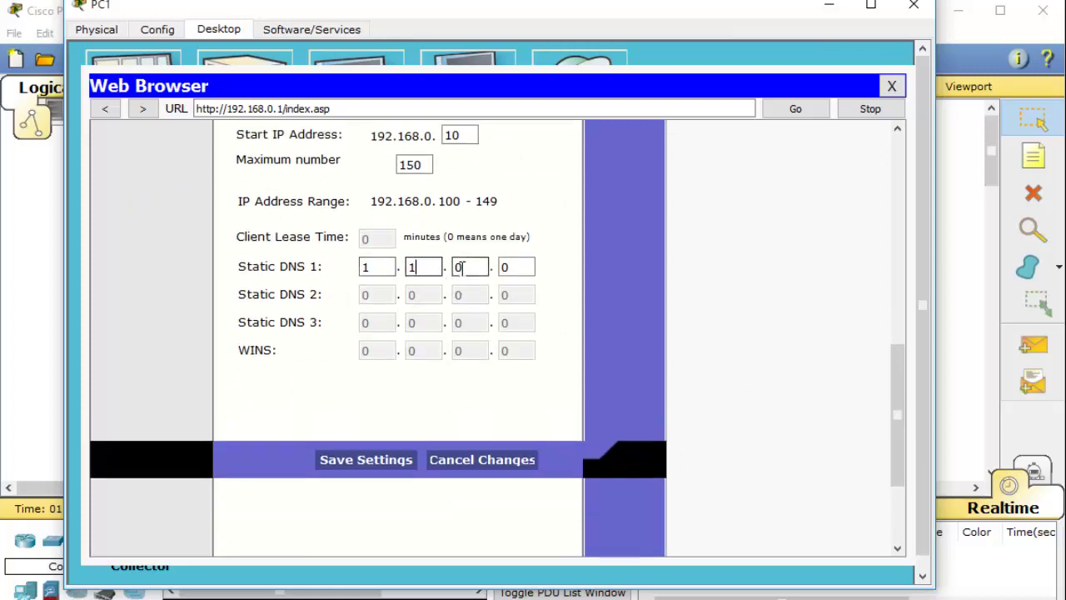
type("1")
key("Tab")
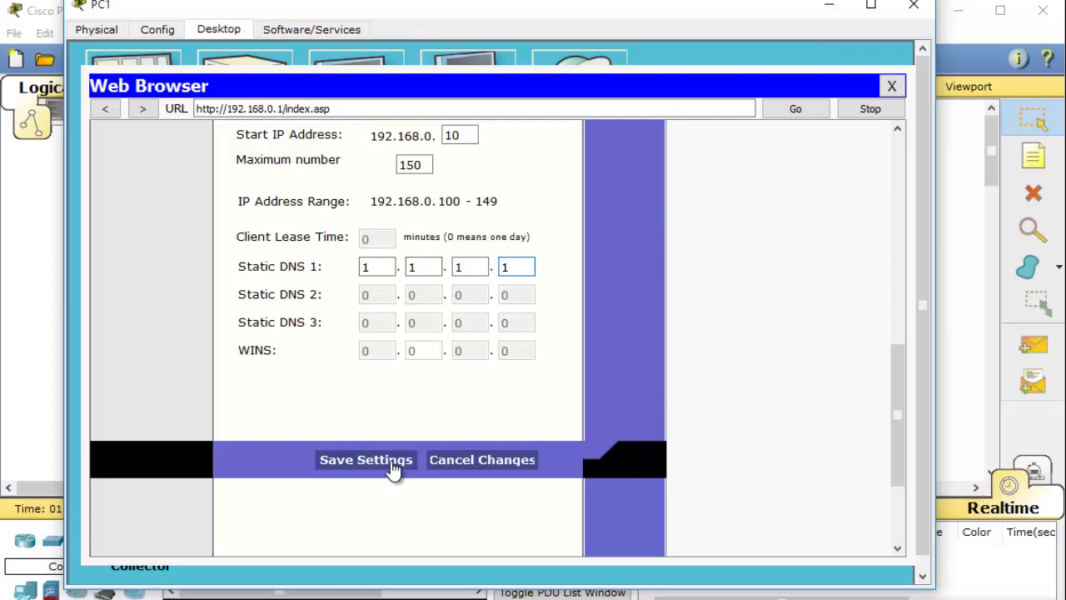
Step: Save the settings and verify the DHCP range now reads 192.168.0.10–159
left_click(391, 465)
left_click(493, 189)
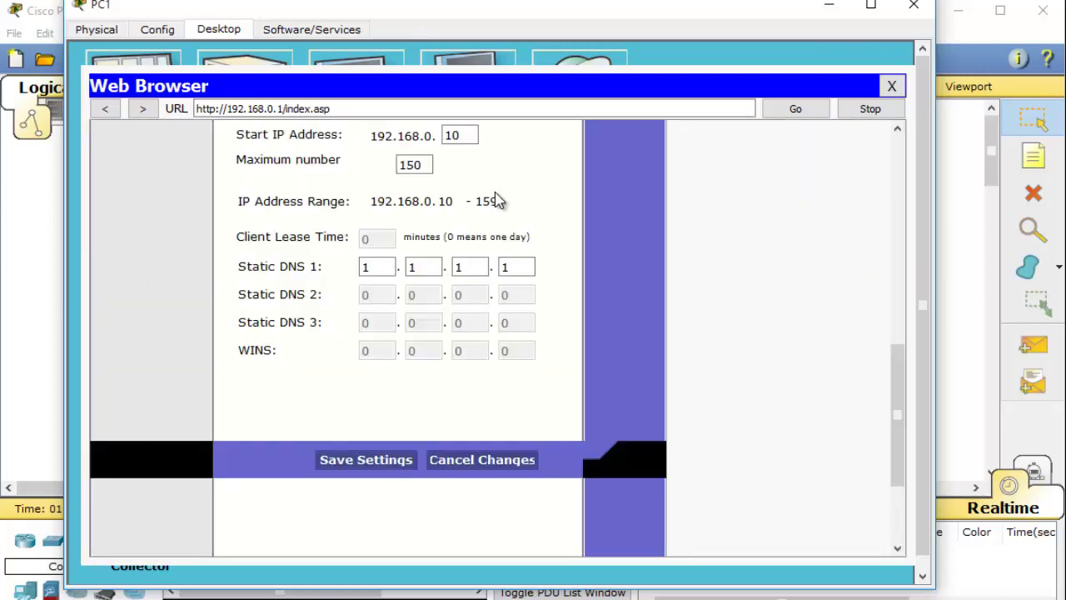
scroll(664, 306, "up", 10)
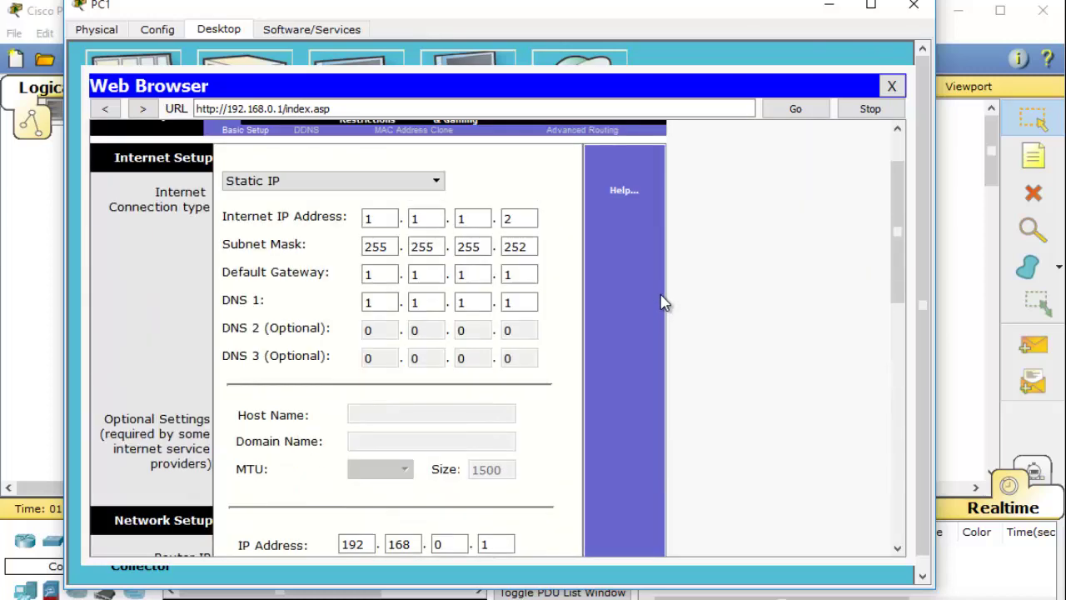
scroll(664, 304, "up", 2)
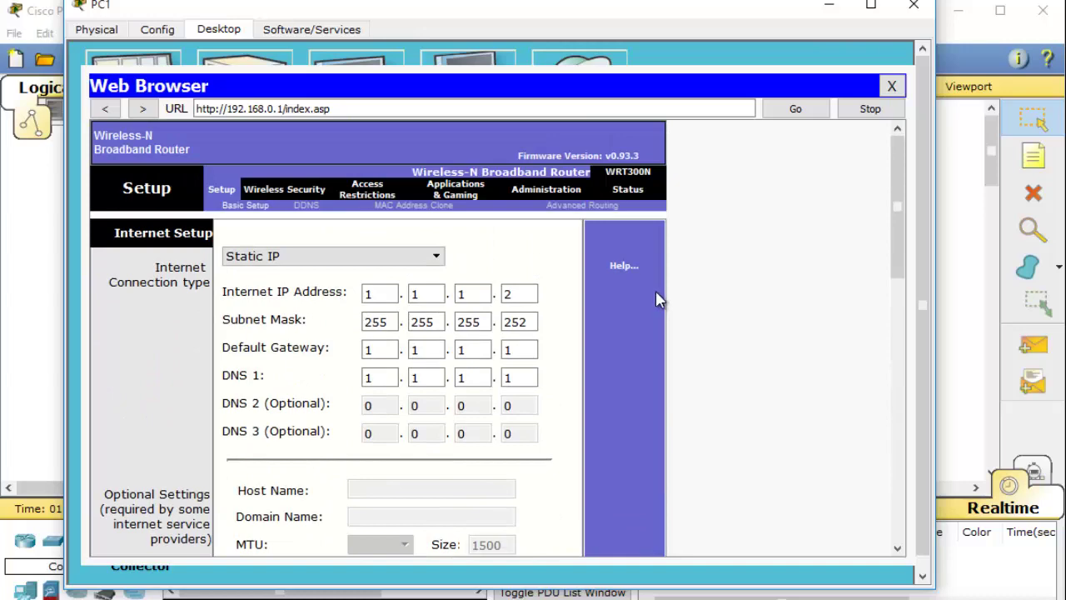
scroll(658, 300, "down", 10)
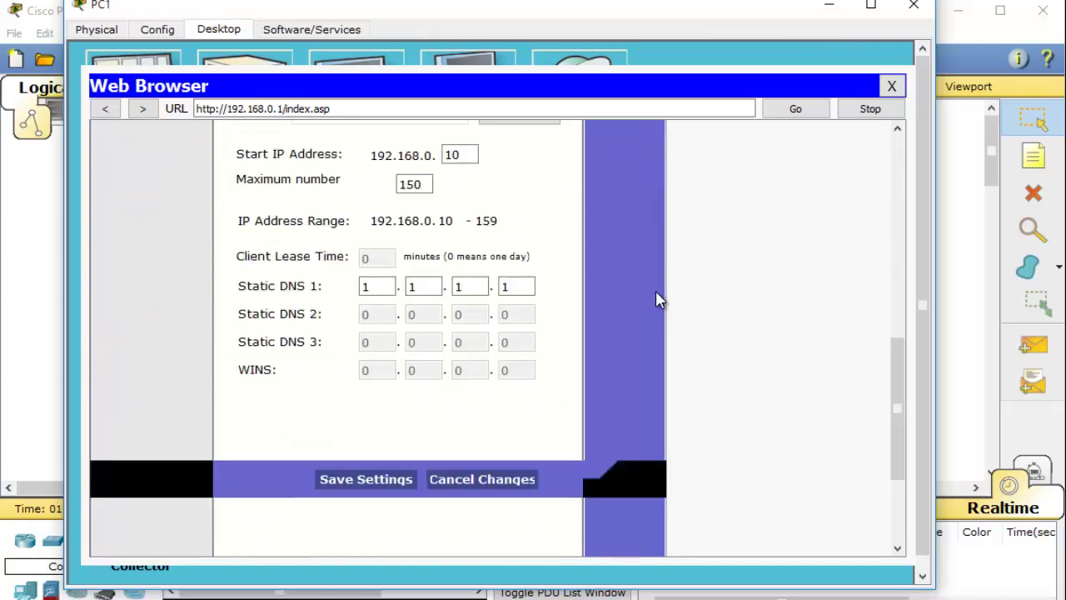
scroll(658, 300, "up", 3)
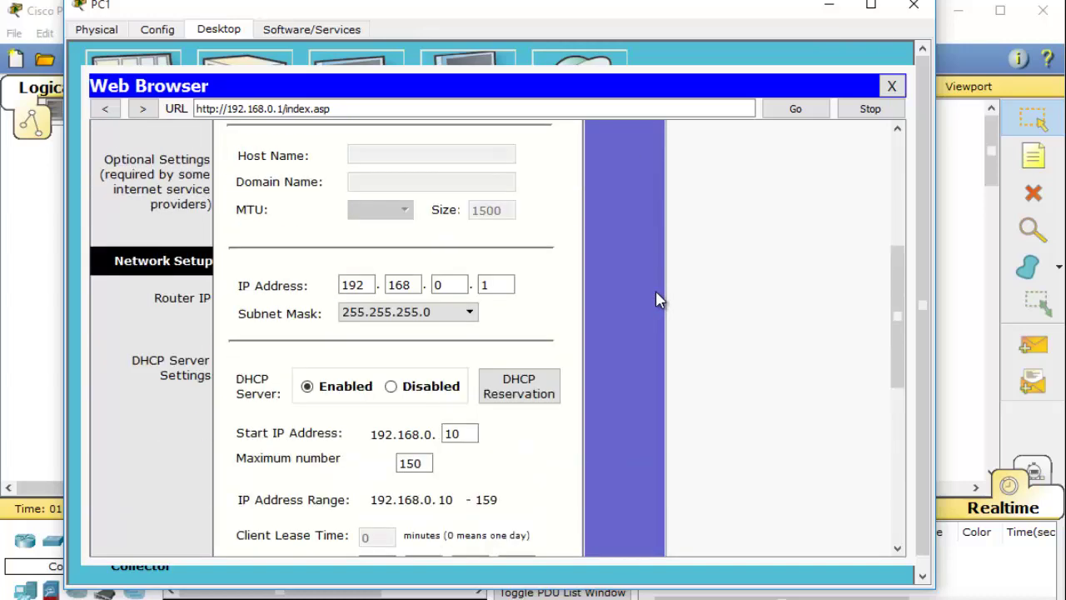
left_click(455, 438)
Step: Close PC1's window and delete PC1 with its cable from the topology
left_click(914, 5)
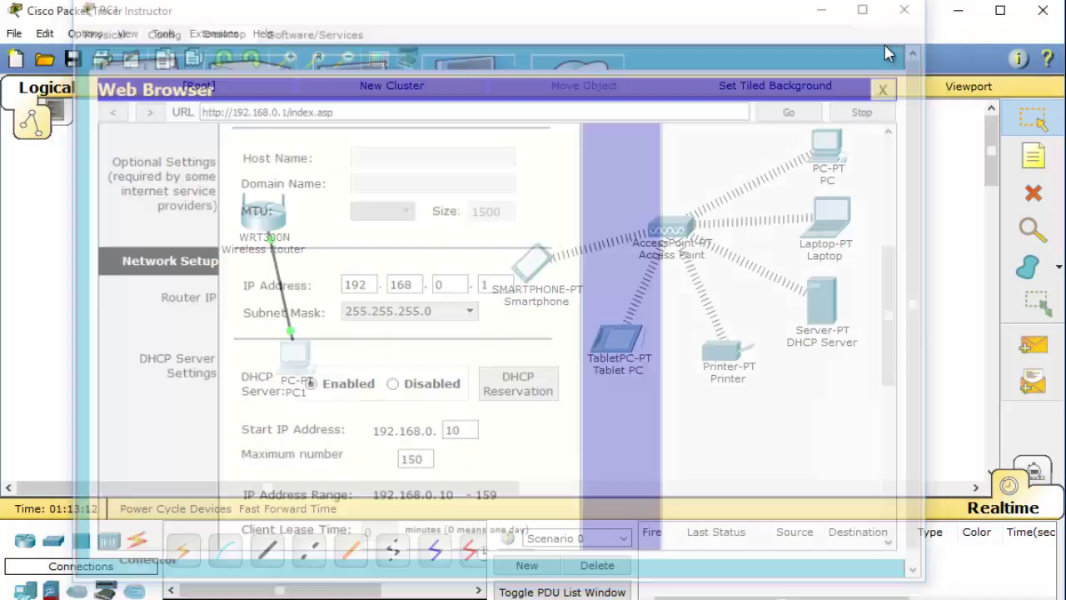
key("Delete")
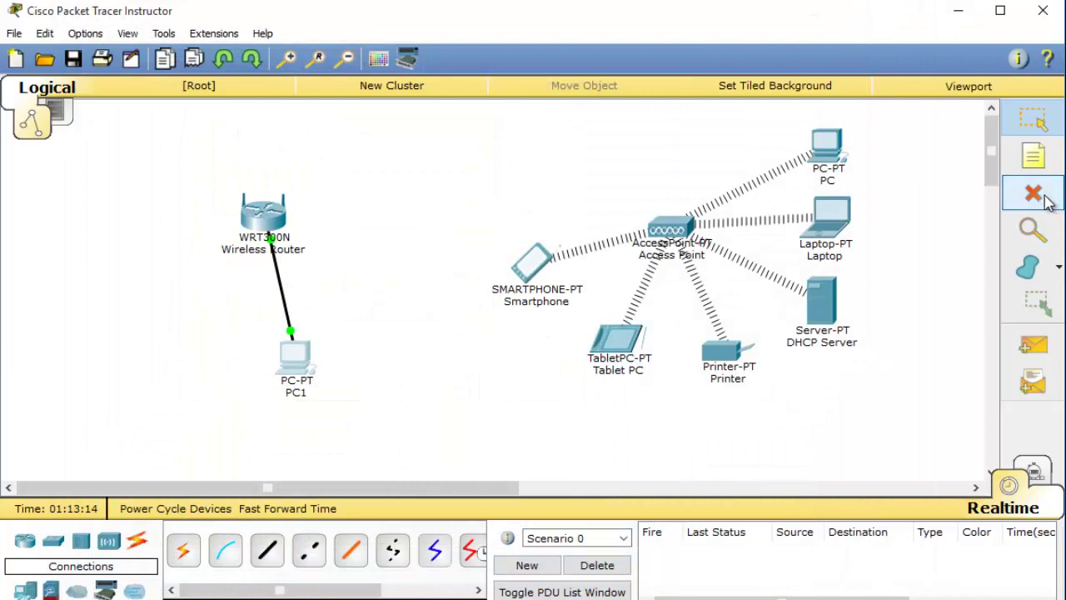
left_click(529, 338)
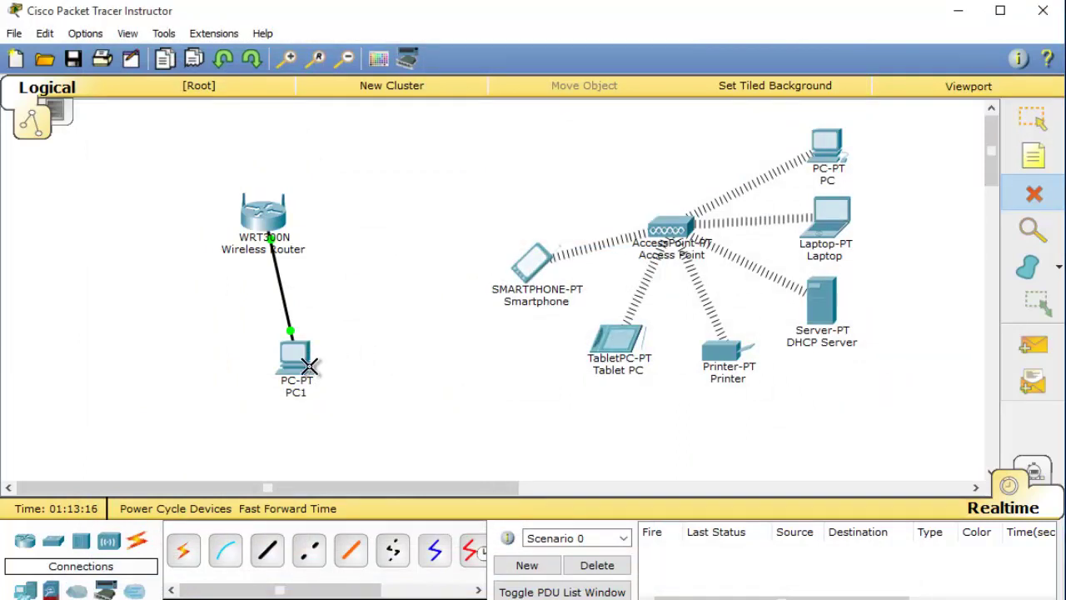
left_click(307, 367)
Step: Add a server left of the router and name it Radius Server
left_click(27, 591)
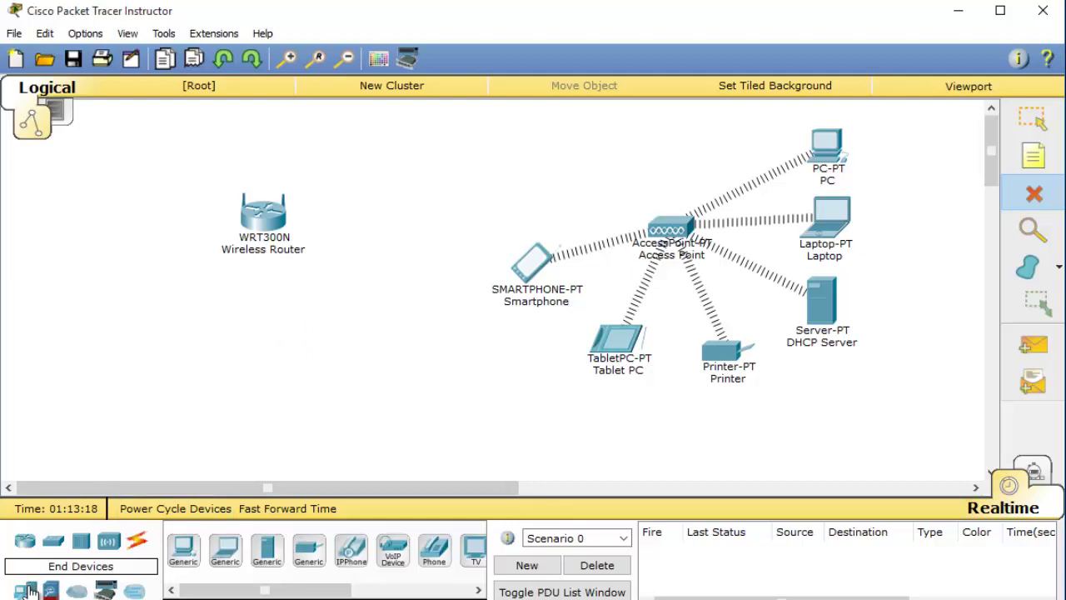
left_click(267, 550)
left_click(119, 307)
left_click(121, 347)
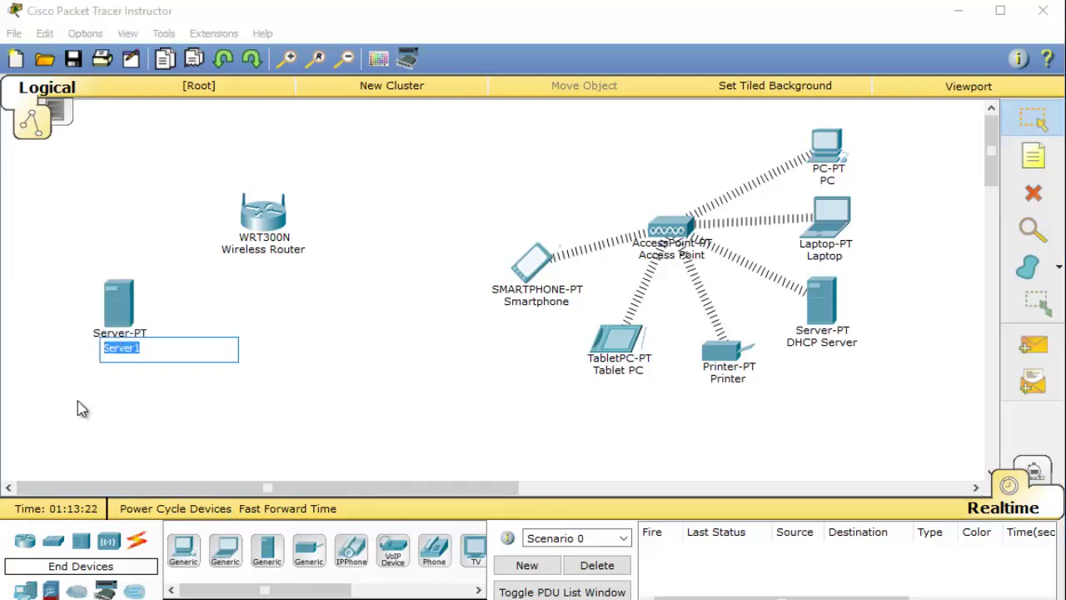
type("Radius")
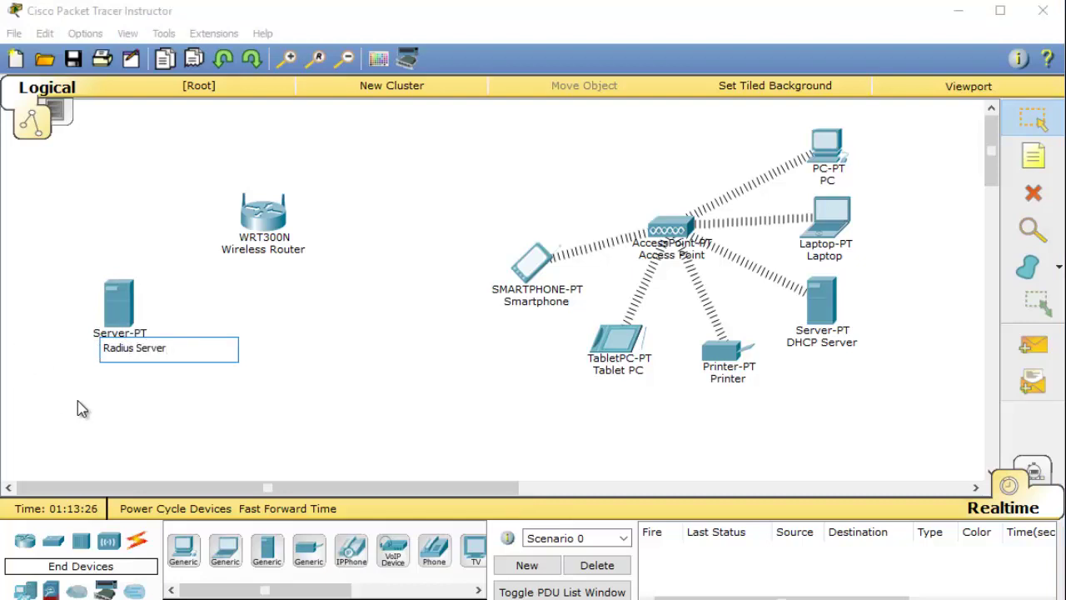
left_click(98, 408)
Step: Check the access point's port settings, then move the router and Radius Server closer together
left_click(671, 235)
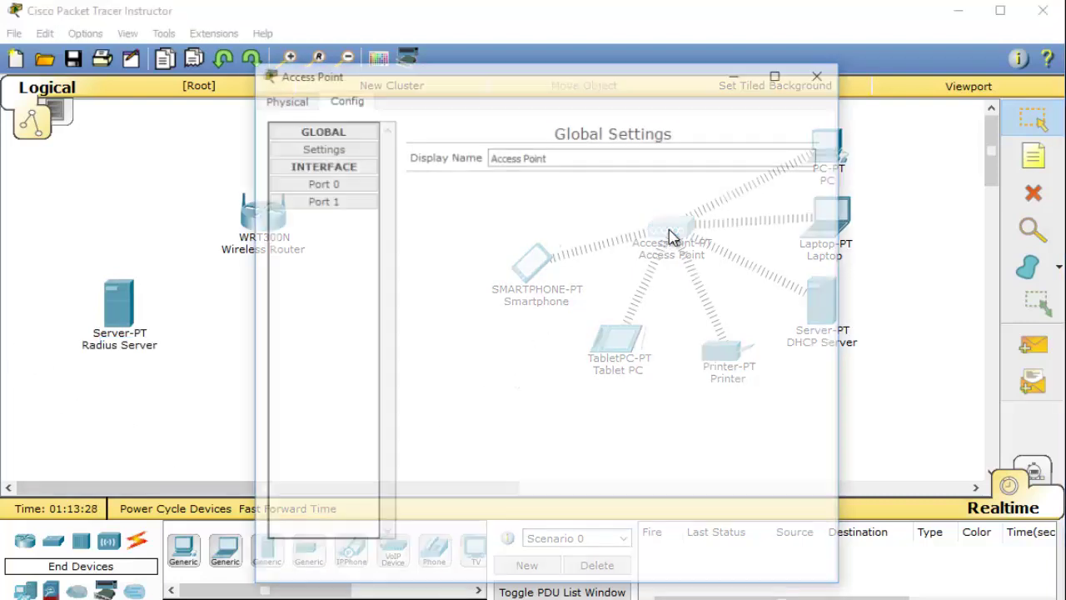
left_click(343, 200)
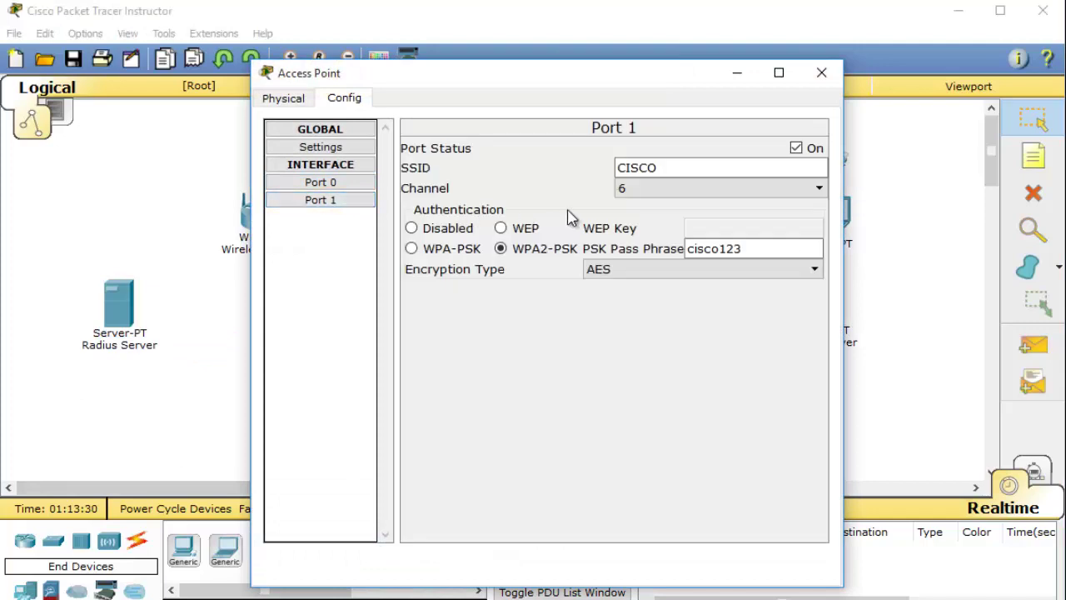
left_click(820, 77)
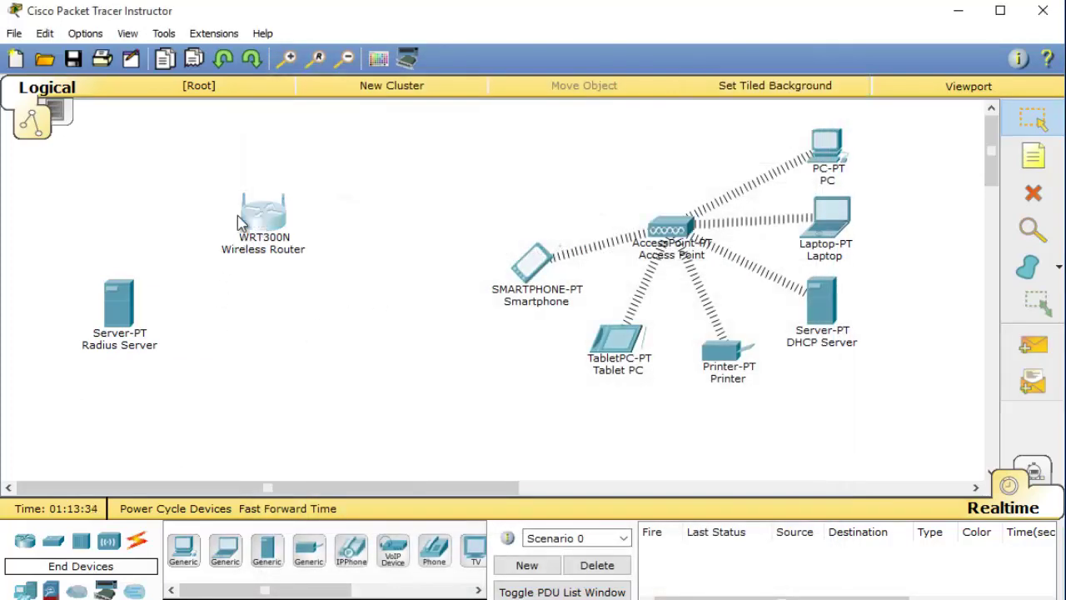
left_click_drag(240, 223, 178, 211)
left_click_drag(123, 299, 124, 275)
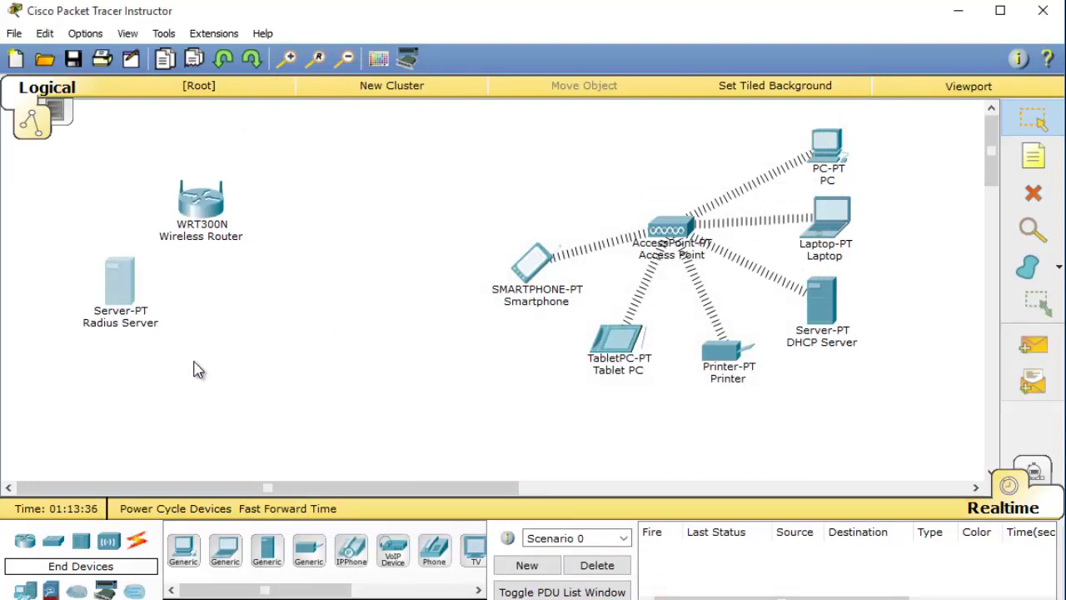
Step: Cable Radius Server FastEthernet0 to router Ethernet 1 with copper straight-through, then open the server
left_click(139, 545)
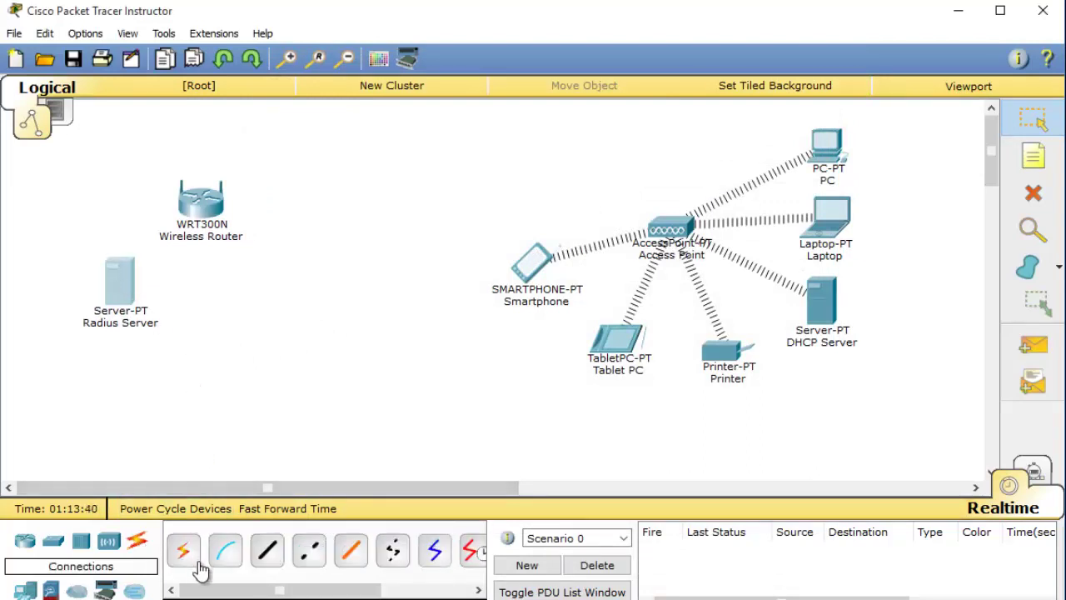
left_click(267, 550)
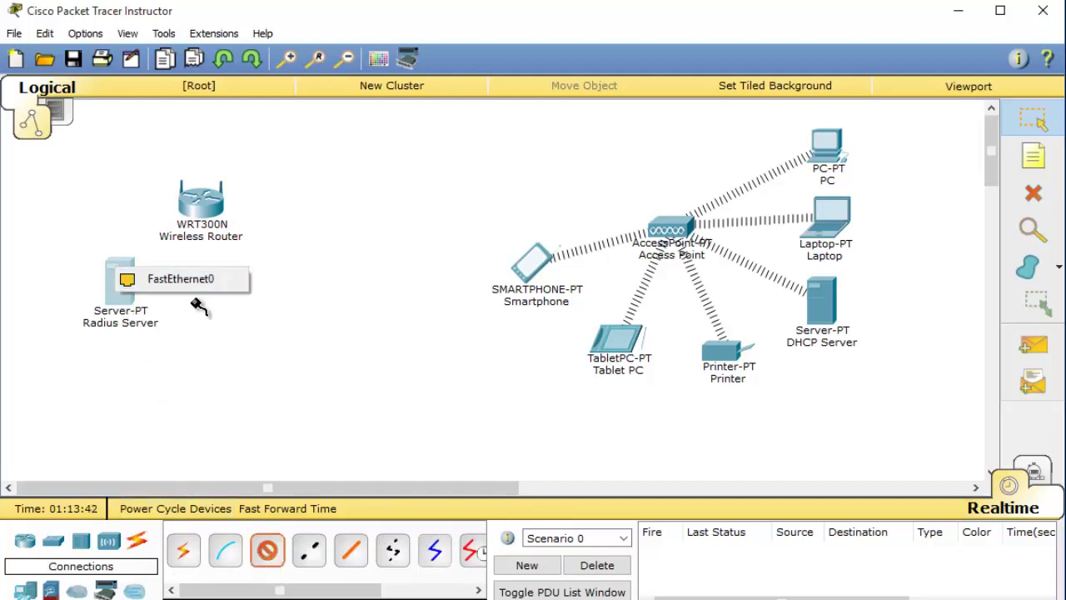
left_click(124, 275)
left_click(204, 204)
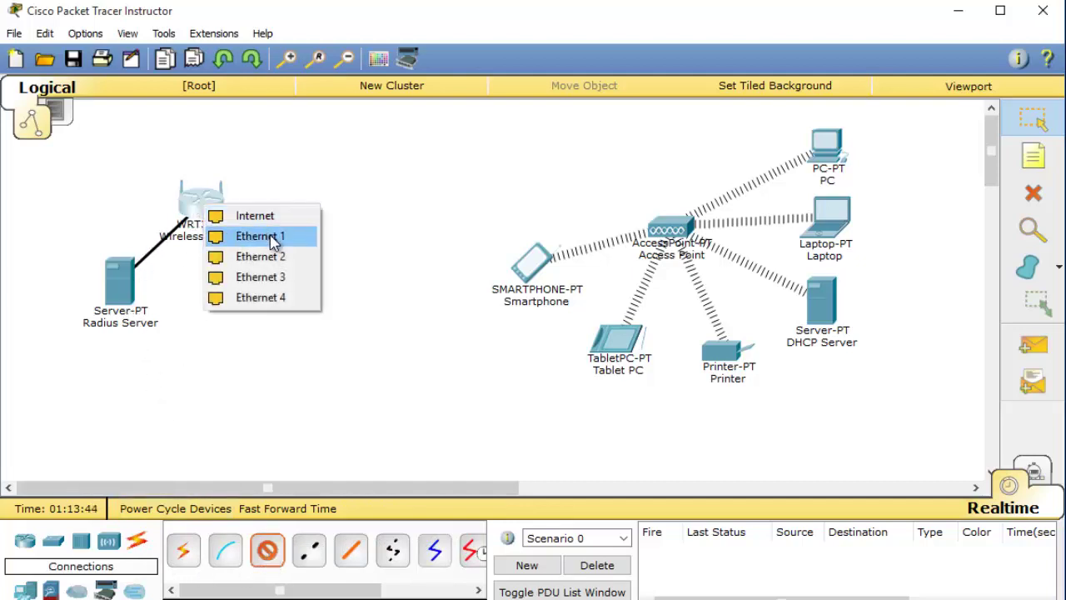
left_click(275, 237)
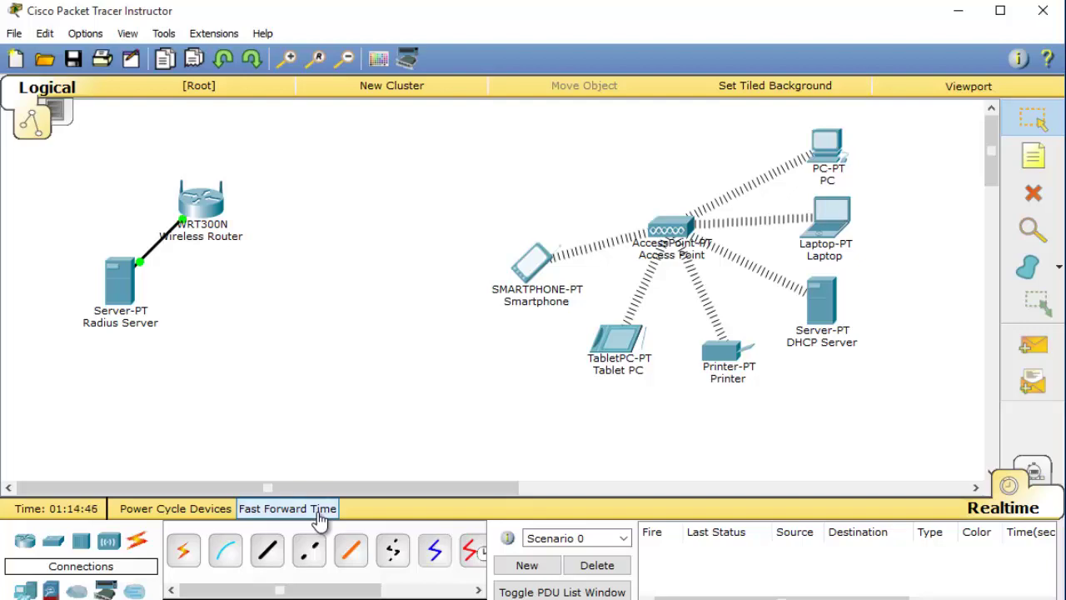
left_click(121, 283)
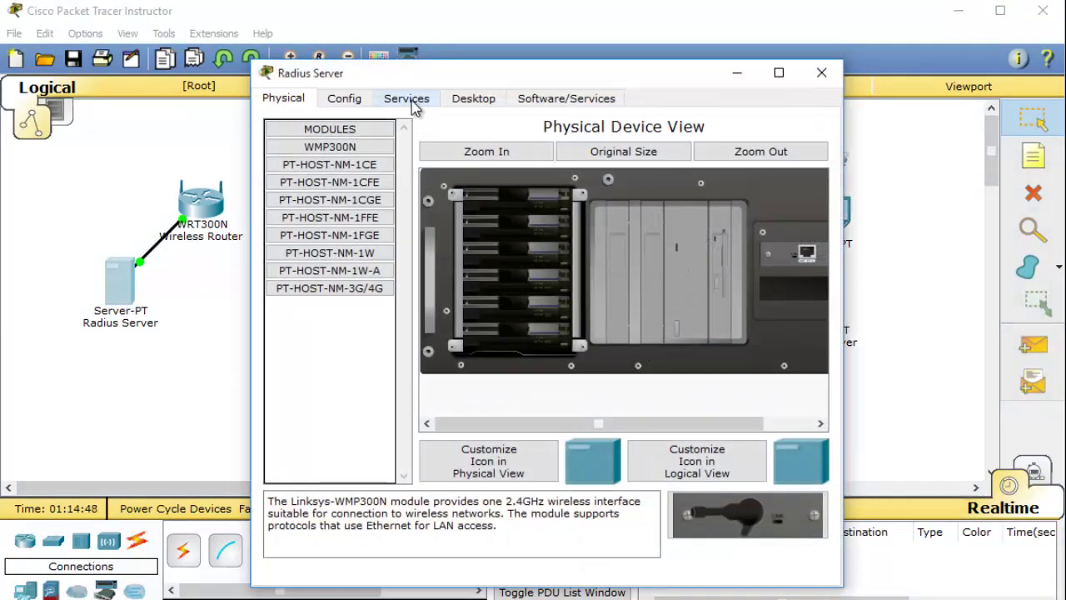
Step: Open the server's IP Configuration and toggle between DHCP and static addressing
left_click(408, 100)
left_click(466, 100)
left_click(324, 176)
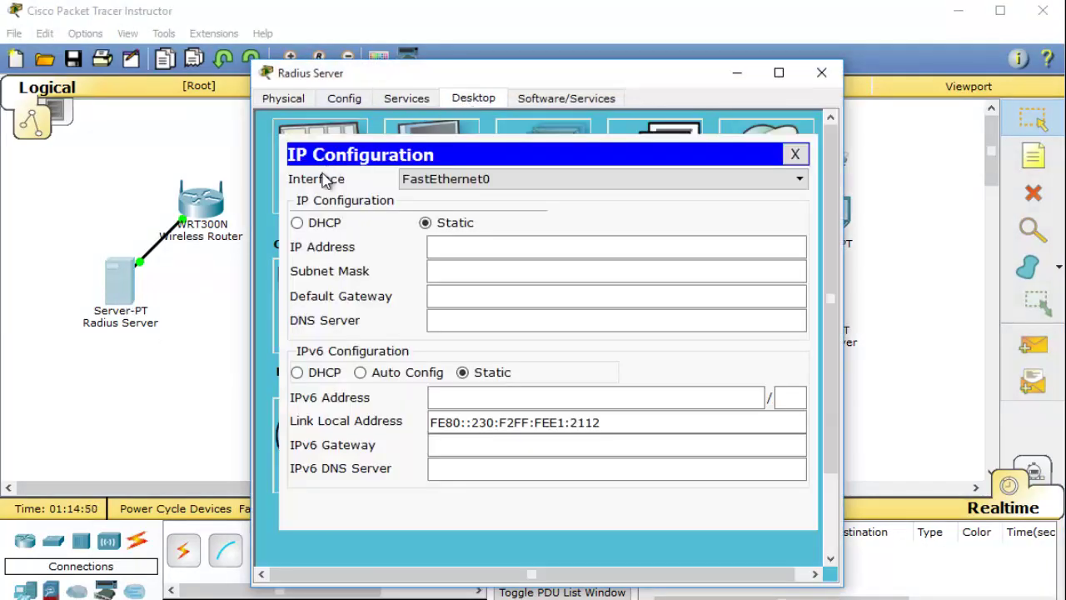
left_click(318, 222)
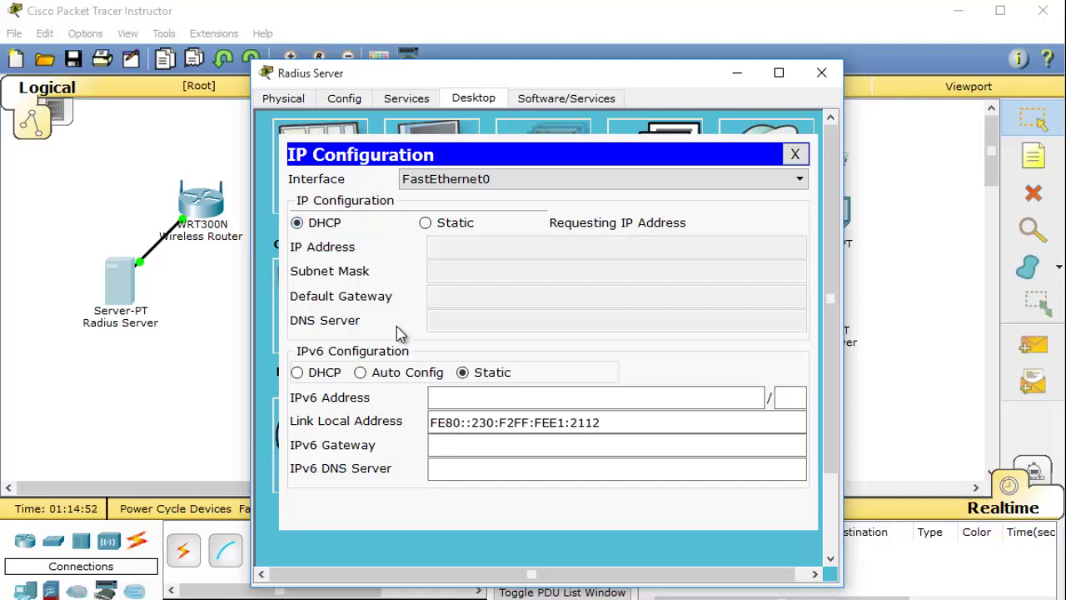
left_click(426, 223)
left_click(447, 243)
type("1")
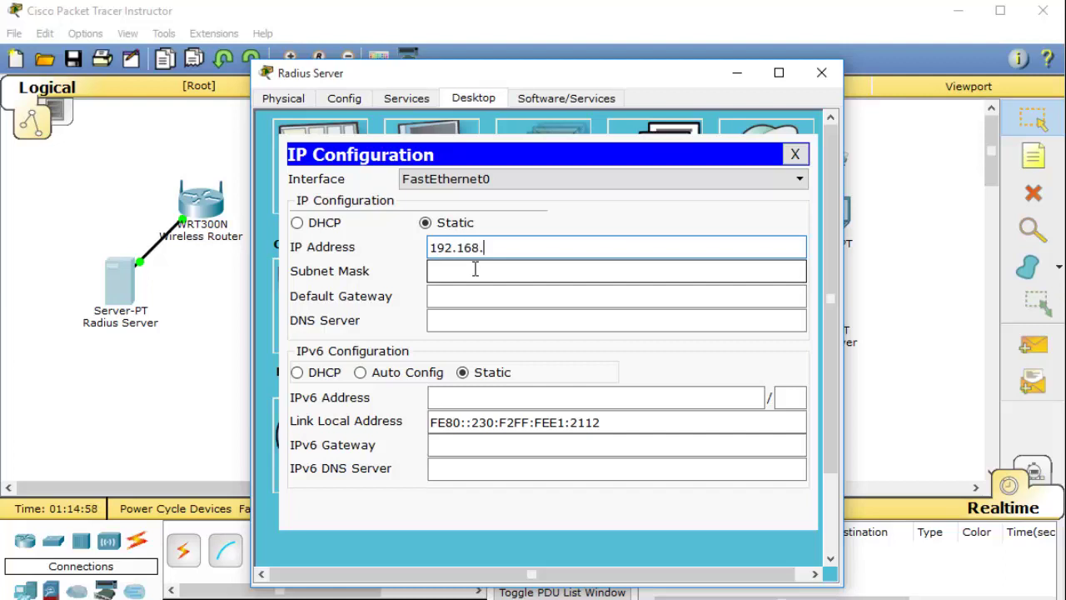
left_click(318, 230)
left_click(589, 312)
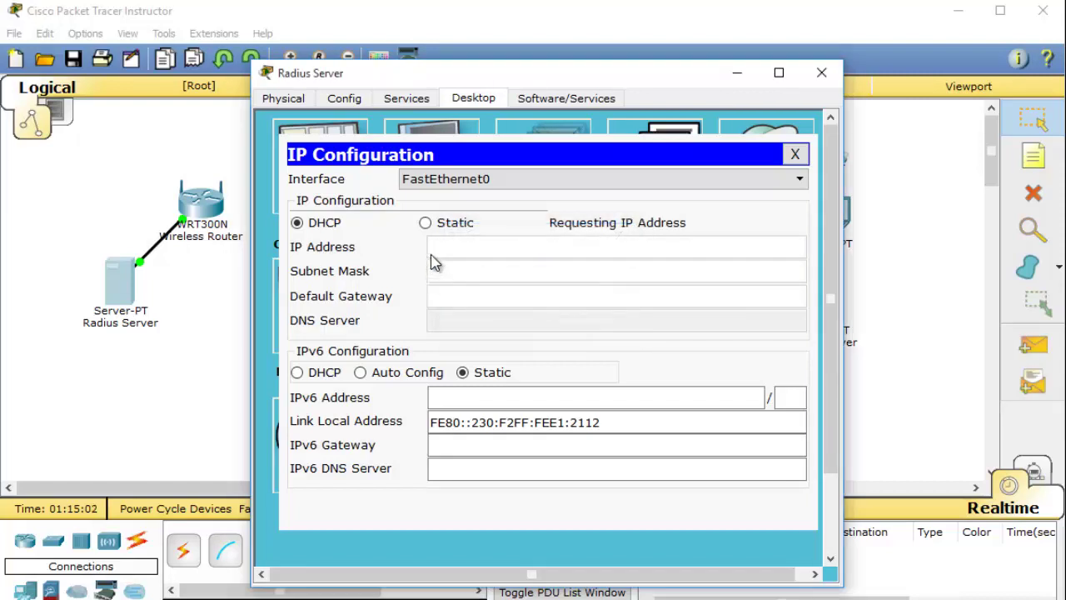
left_click(426, 222)
left_click(327, 230)
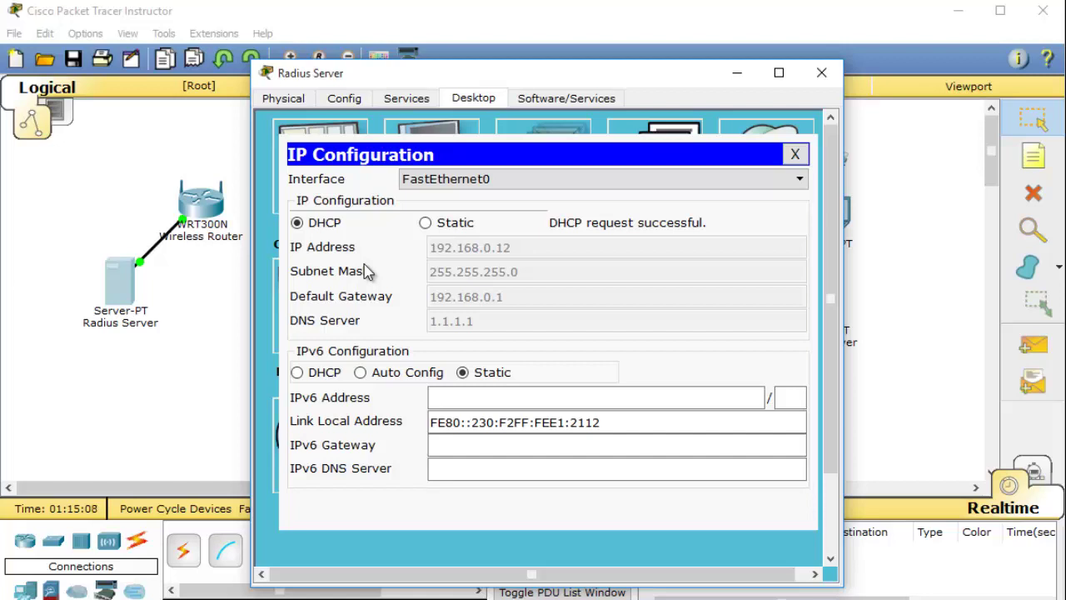
Step: Assign static IP 192.168.0.254, mask 255.255.255.0, gateway 192.168.0.1, DNS 1.1.1.1, then close
left_click(426, 223)
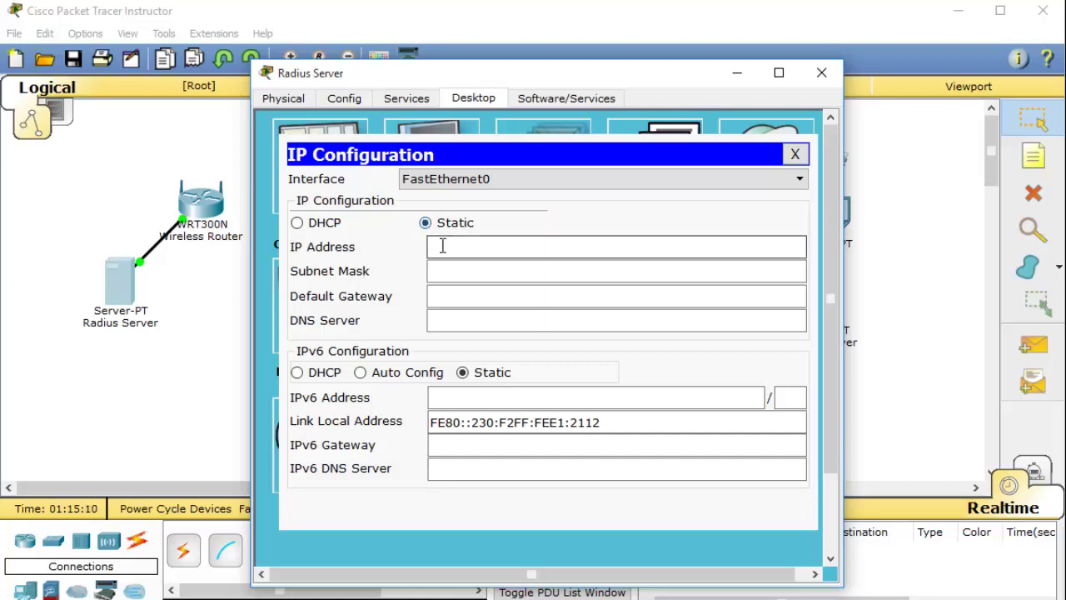
left_click(442, 247)
type("192.168.0.254")
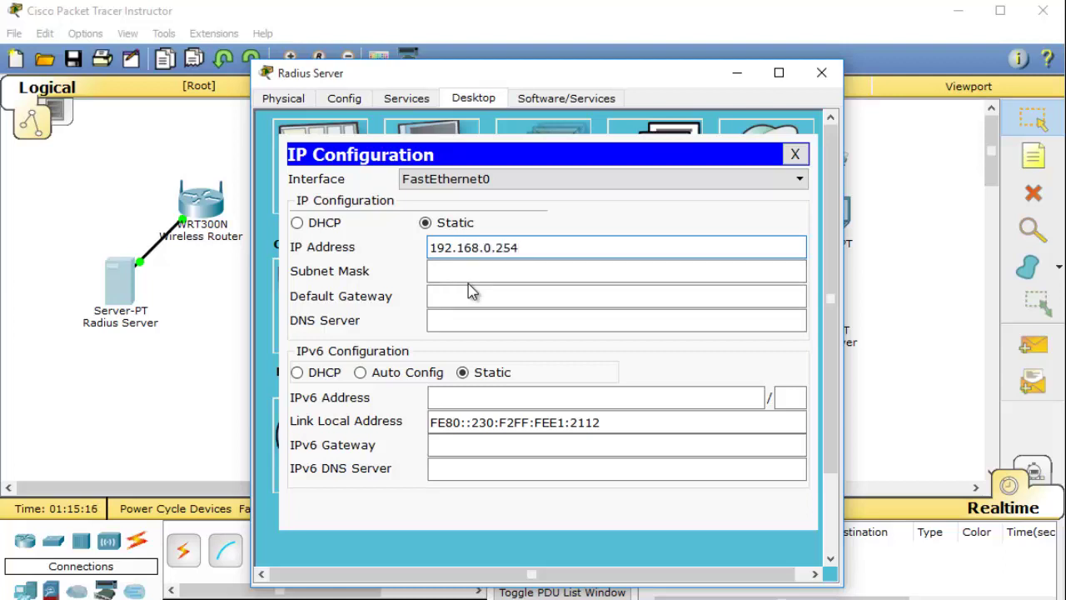
left_click(469, 274)
left_click_drag(526, 250, 406, 267)
key("ctrl+c")
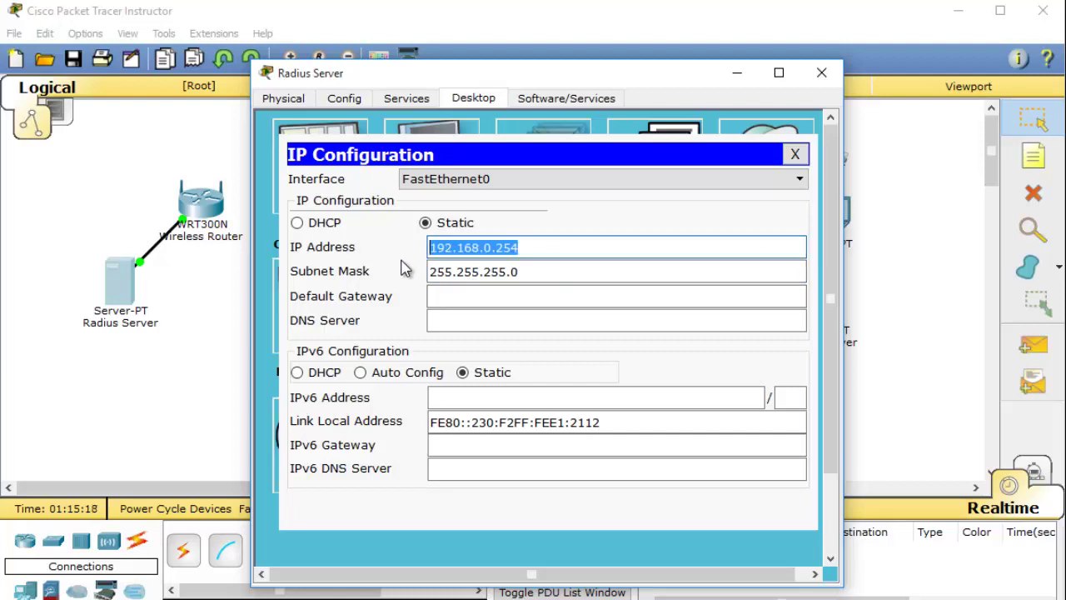
left_click(435, 295)
key("ctrl+v")
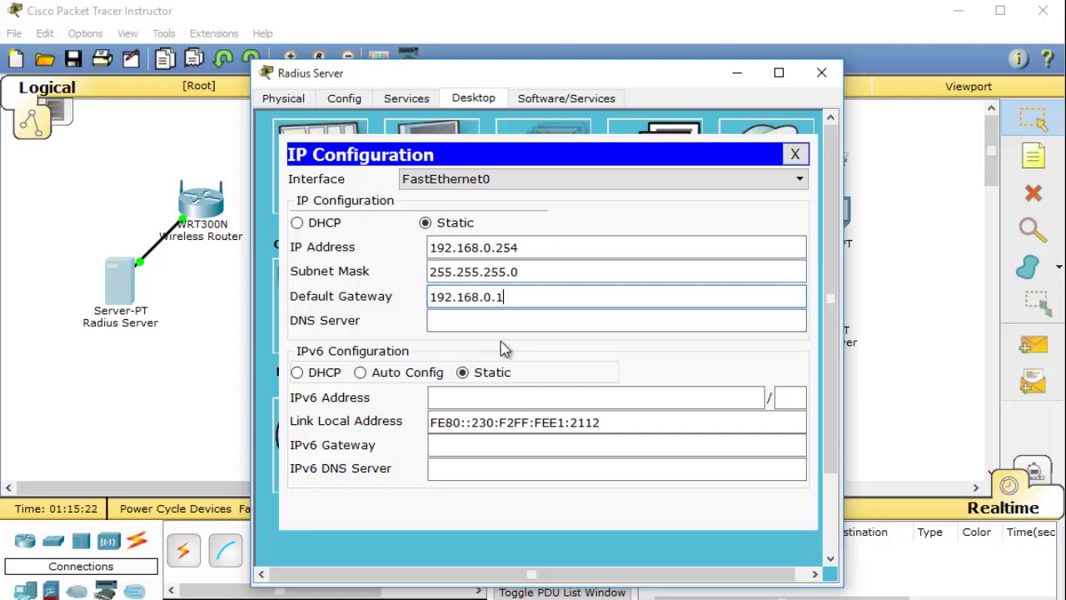
left_click(481, 320)
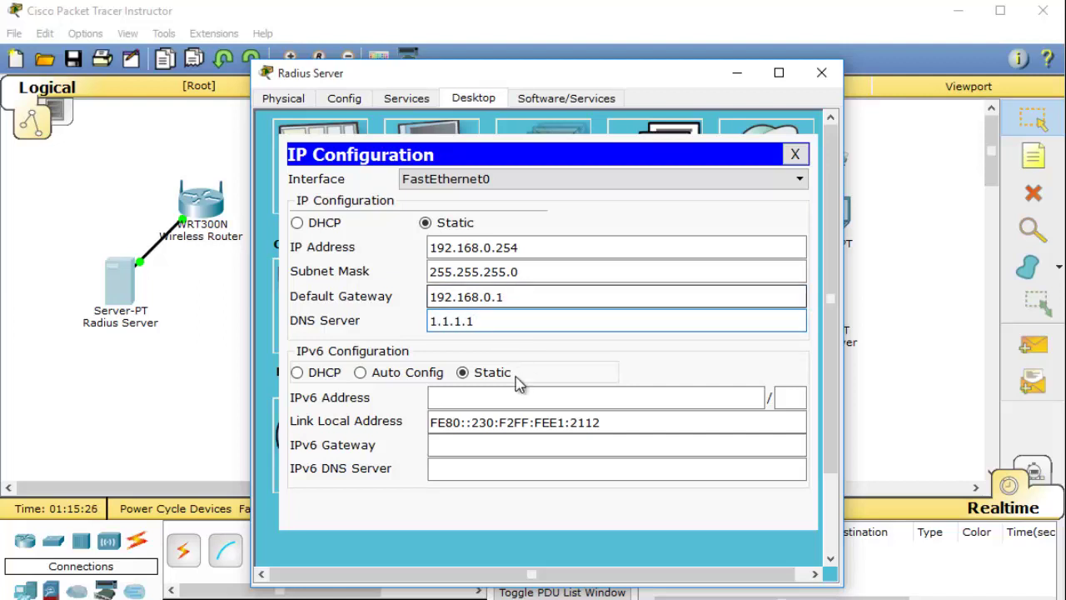
left_click(497, 397)
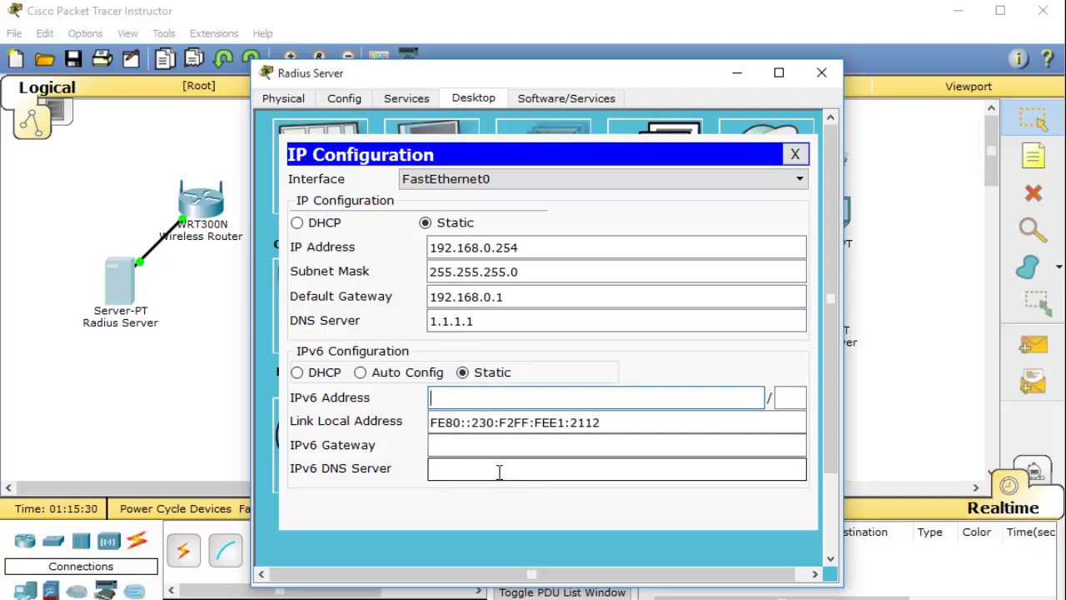
left_click(821, 72)
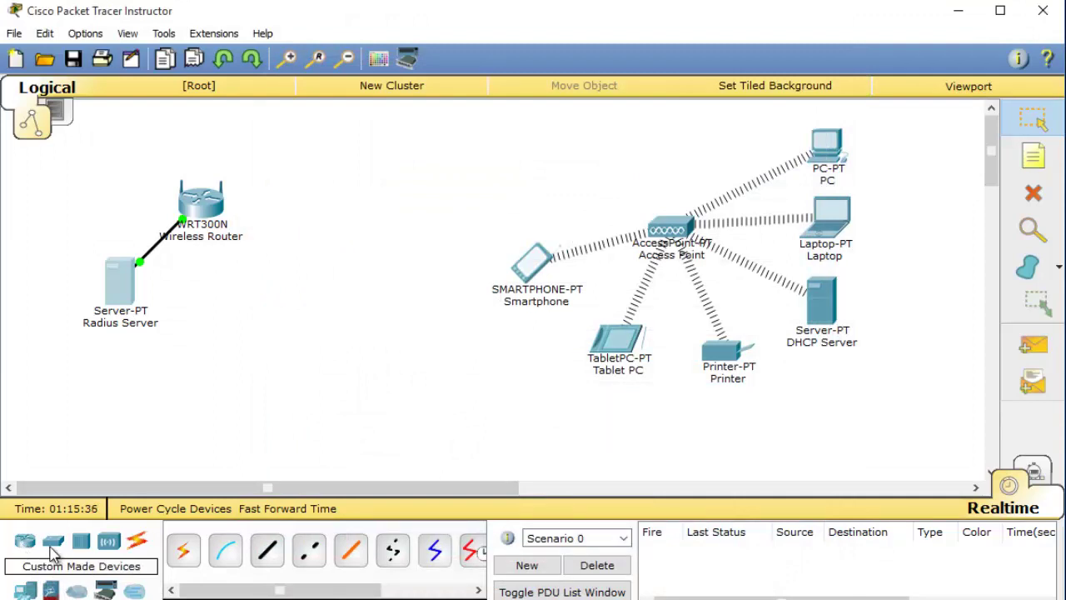
Step: Place a generic server at the upper left and select its Server2 label for renaming
left_click(50, 592)
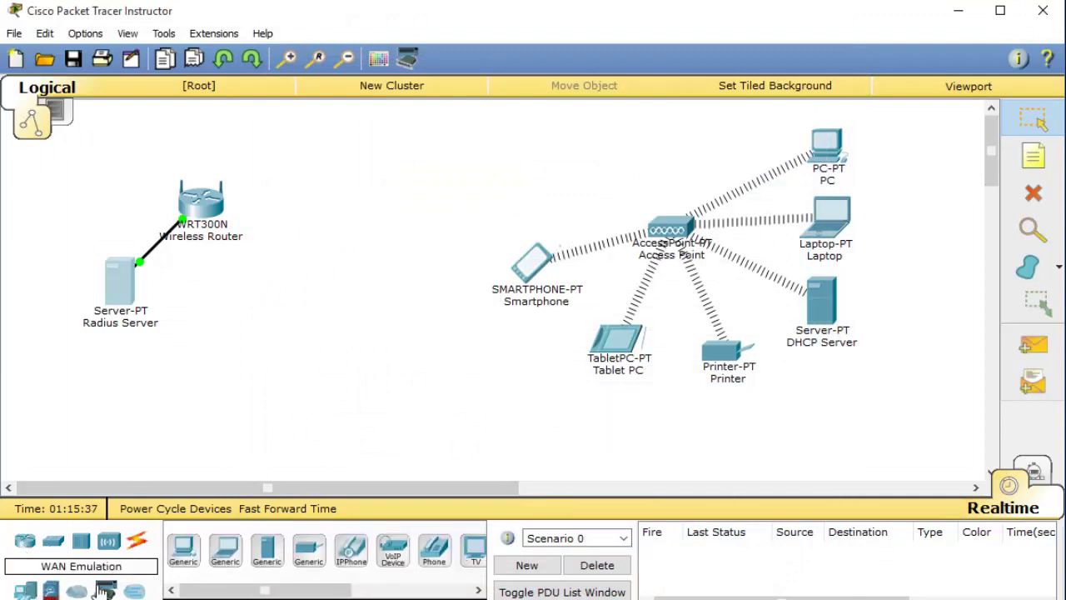
left_click(269, 553)
left_click(96, 177)
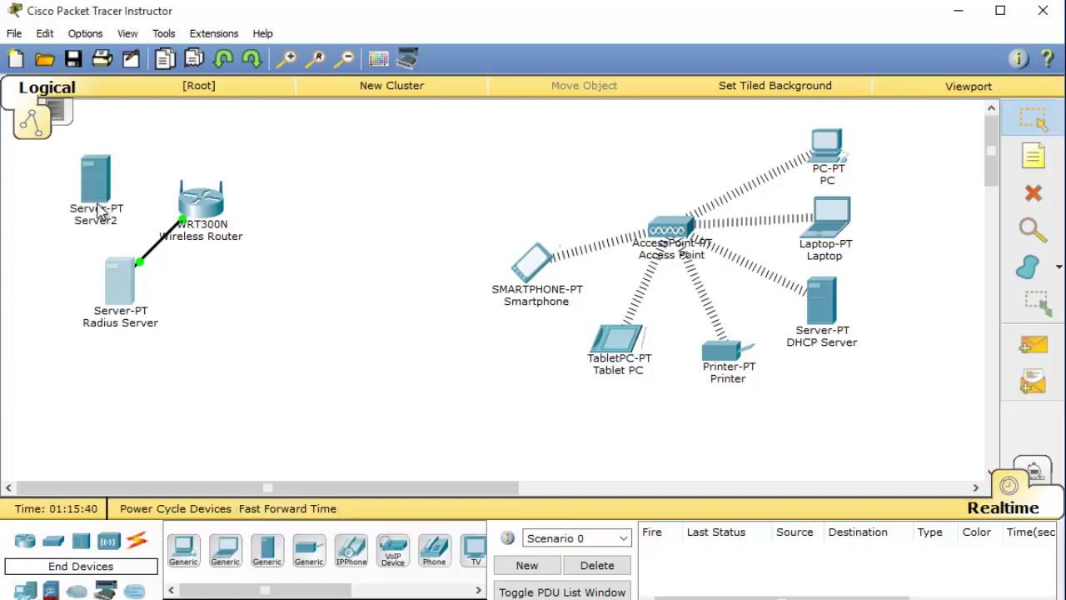
left_click(99, 223)
left_click_drag(123, 223, 43, 229)
Step: Rename the new server to DNS
type("DNS")
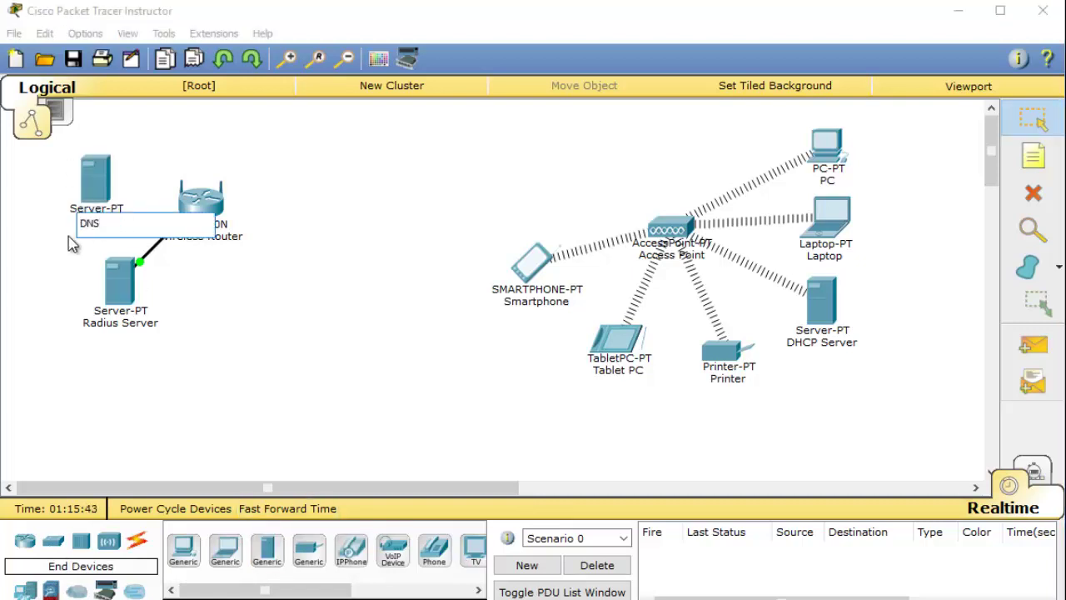
key("Return")
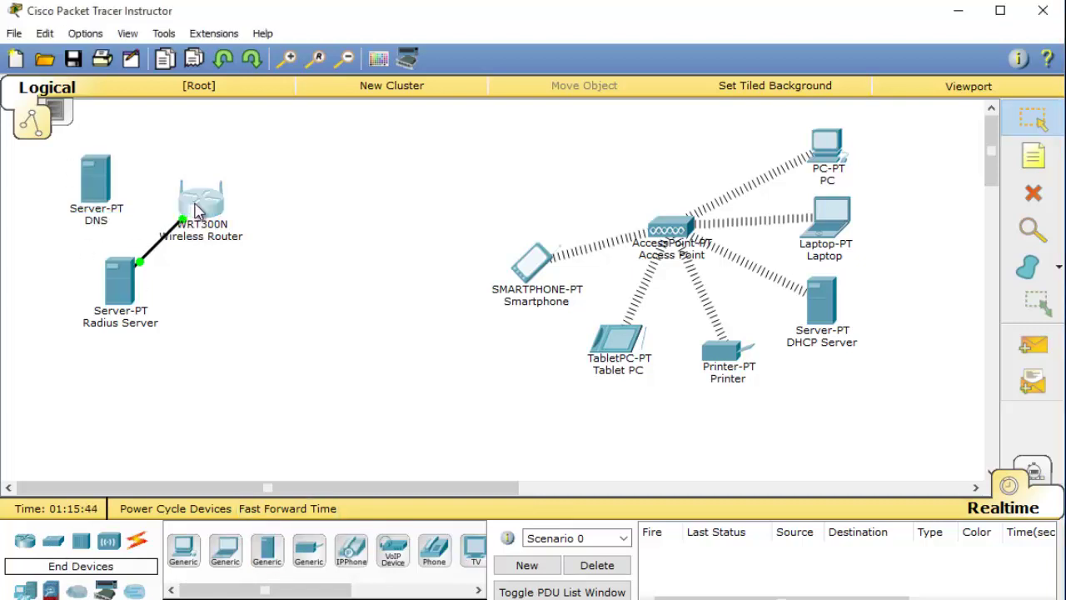
left_click(200, 204)
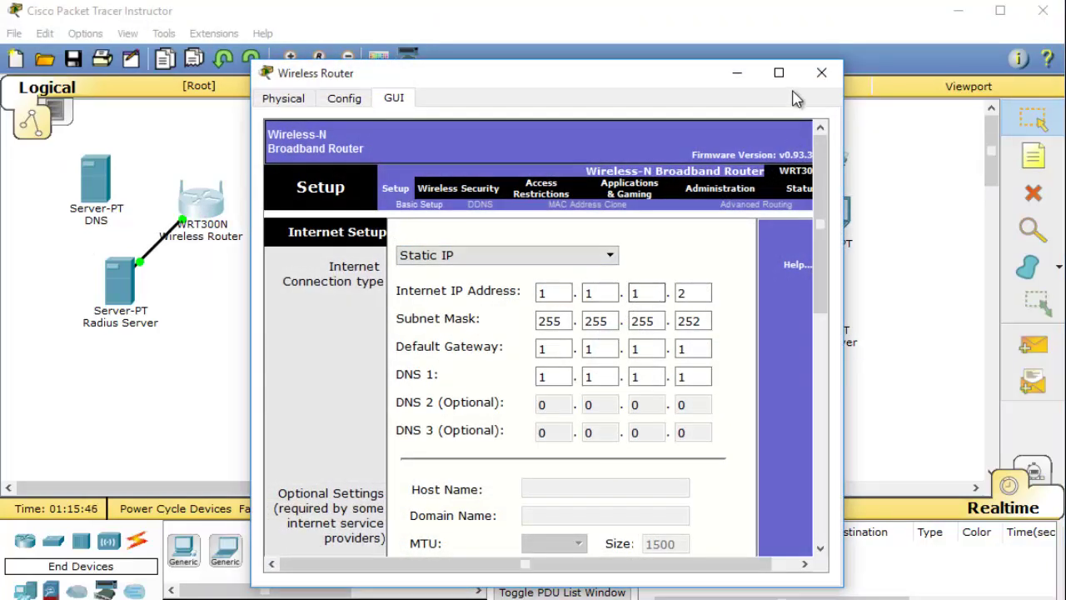
left_click(822, 72)
Step: Give the DNS server static IP 1.1.1.1 with mask 255.255.255.252 and close its window
left_click(90, 187)
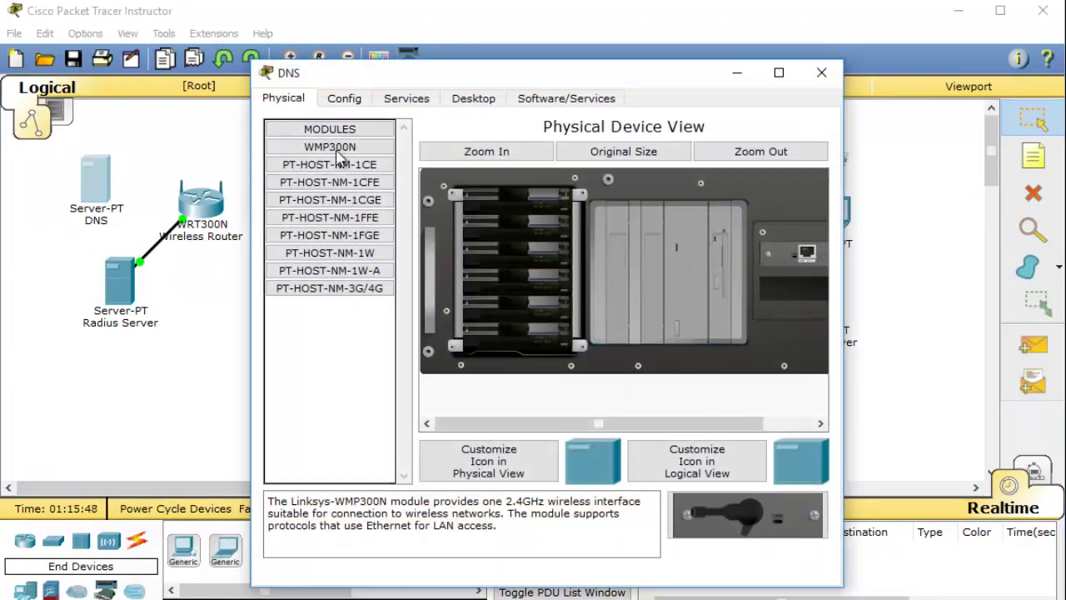
left_click(472, 98)
left_click(348, 148)
left_click(445, 245)
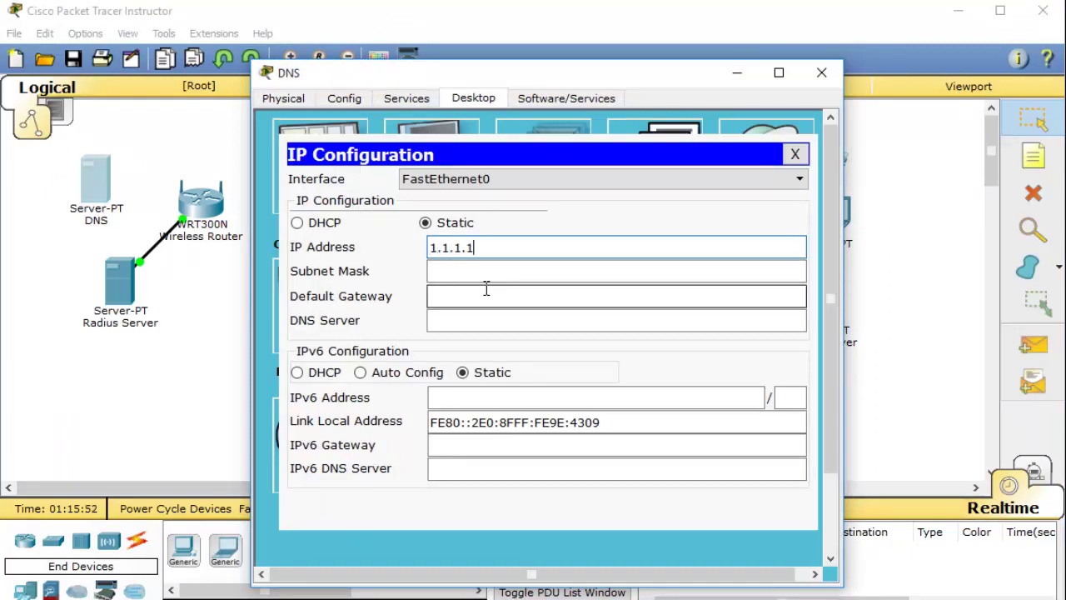
key("Tab")
type("25")
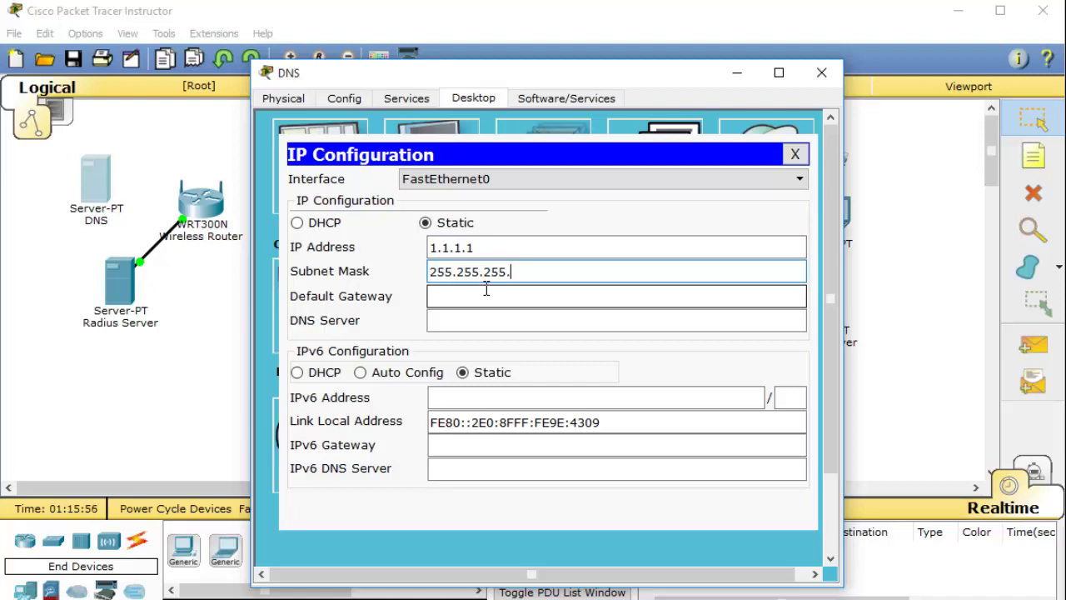
left_click(486, 292)
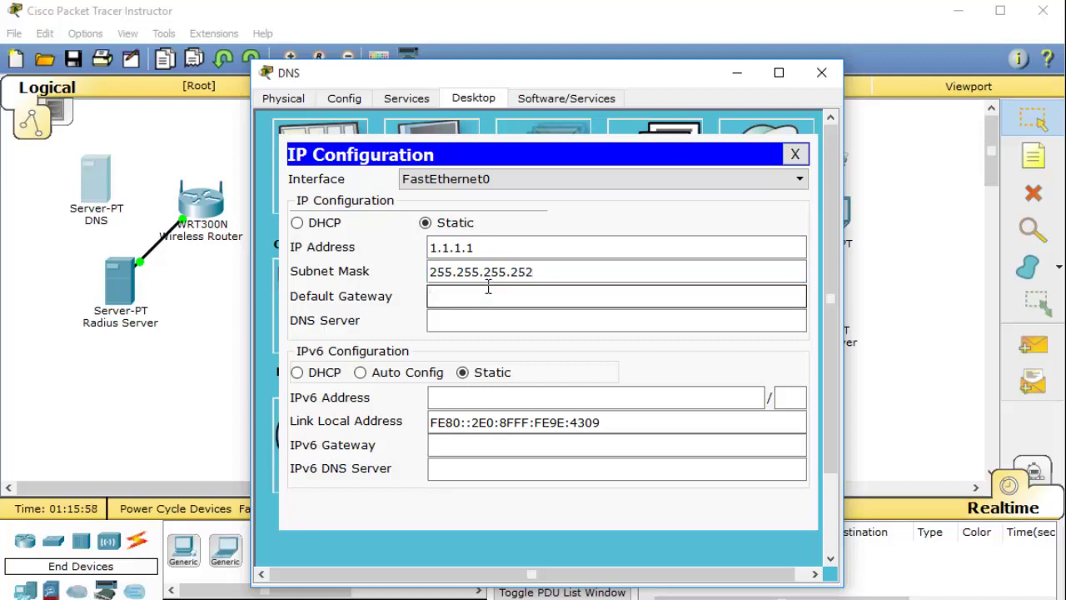
left_click(822, 72)
left_click(137, 541)
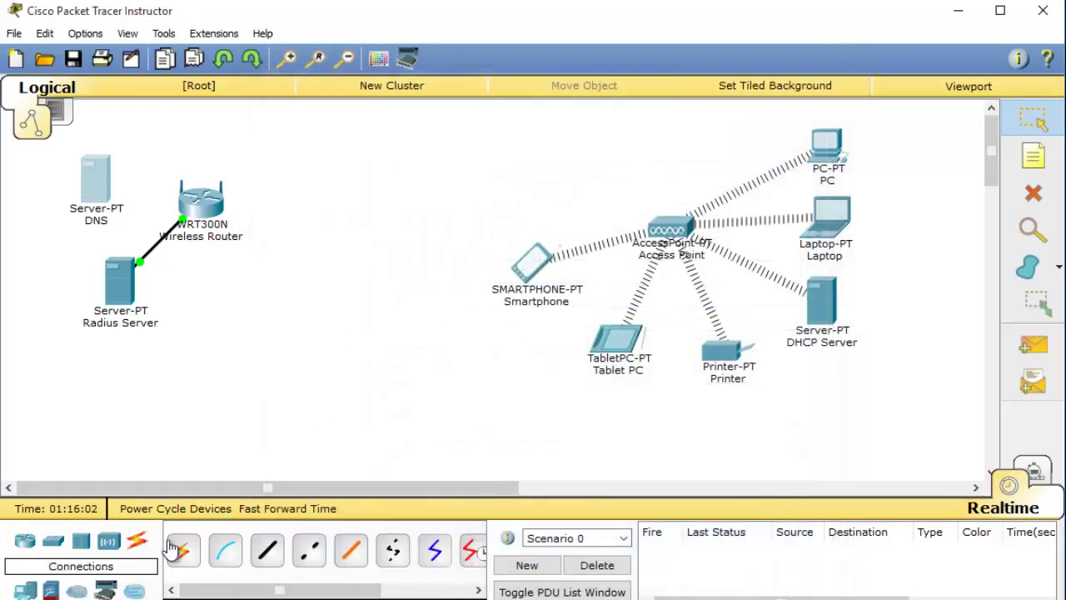
Step: Connect the DNS server's FastEthernet0 to the wireless router with a copper cross-over cable
left_click(309, 550)
left_click(104, 176)
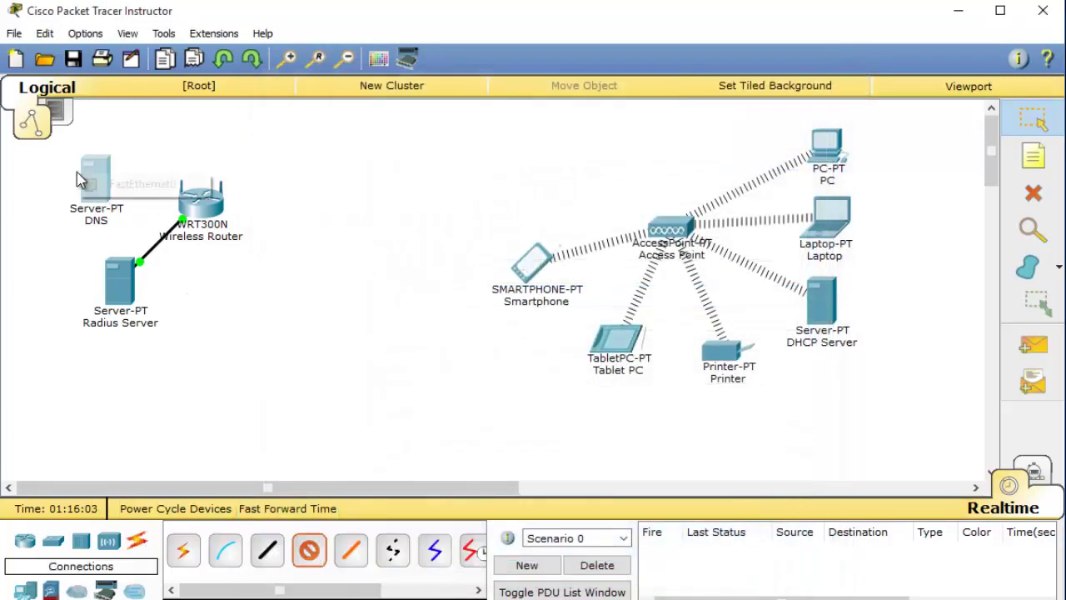
left_click(146, 180)
left_click(200, 203)
left_click(257, 220)
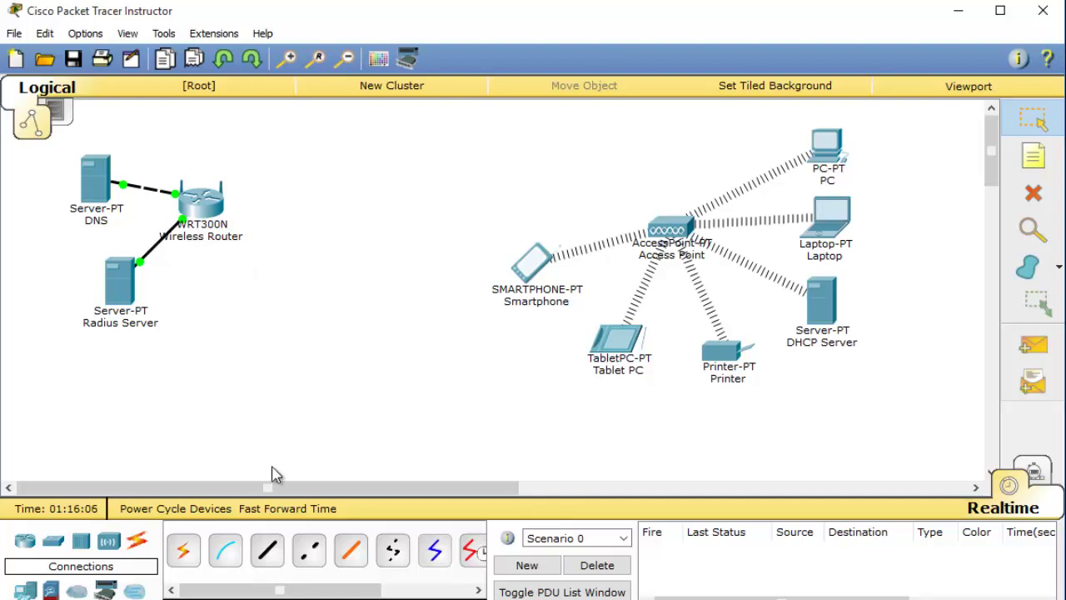
left_click(283, 508)
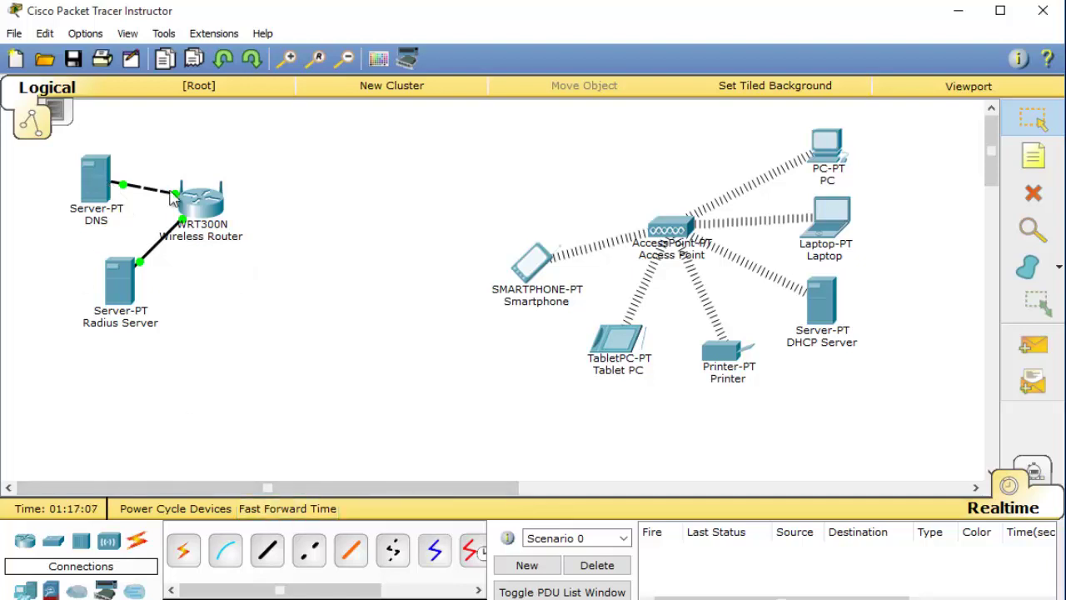
left_click_drag(173, 194, 173, 203)
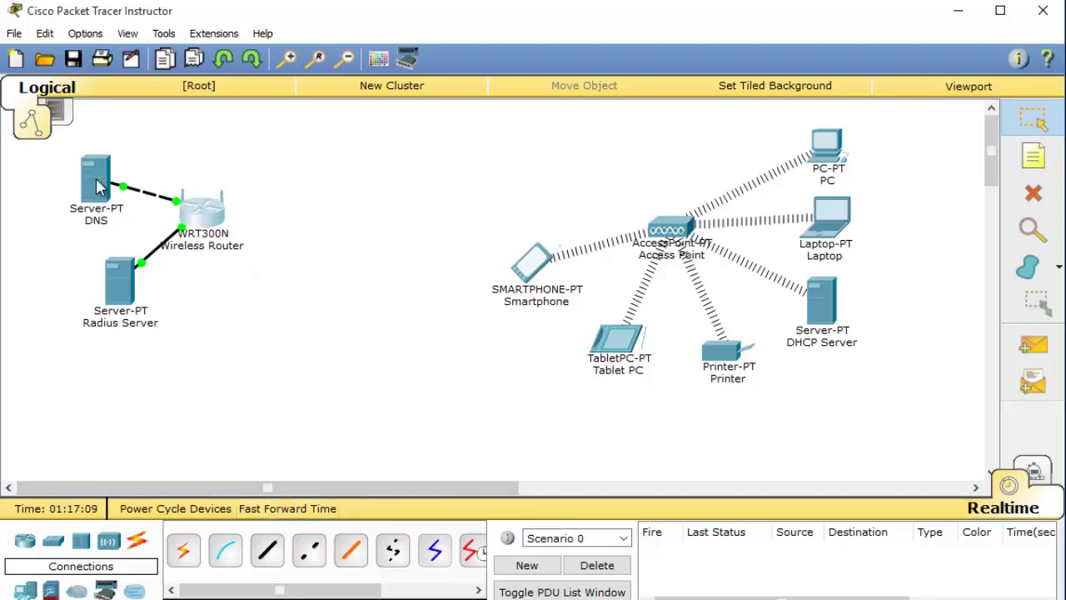
Step: Send a simple test PDU from the wireless router to the DNS server, then delete it
left_click(1033, 345)
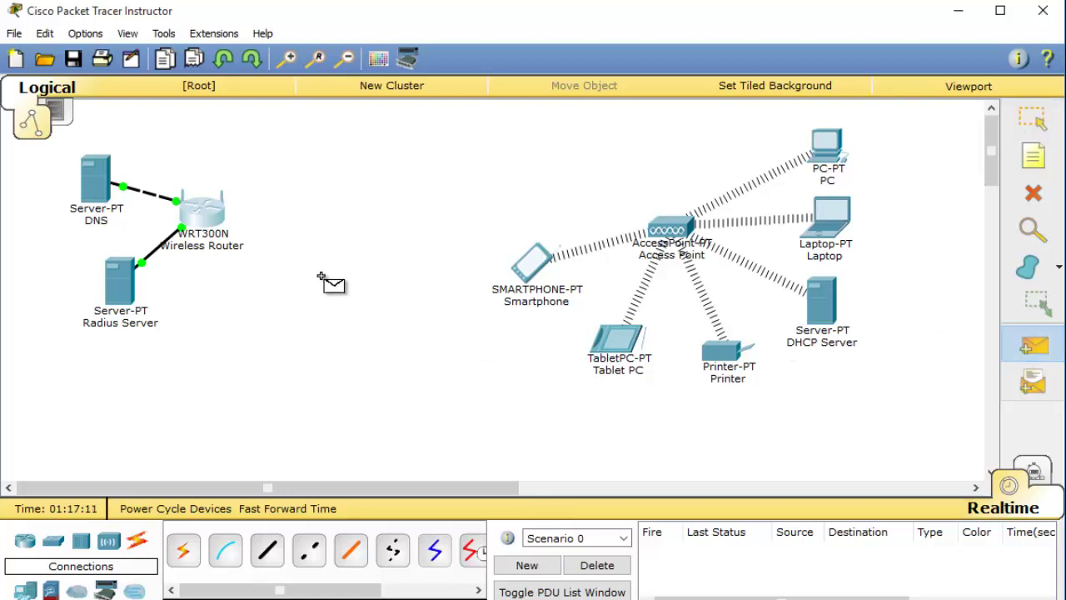
left_click(207, 210)
left_click(102, 182)
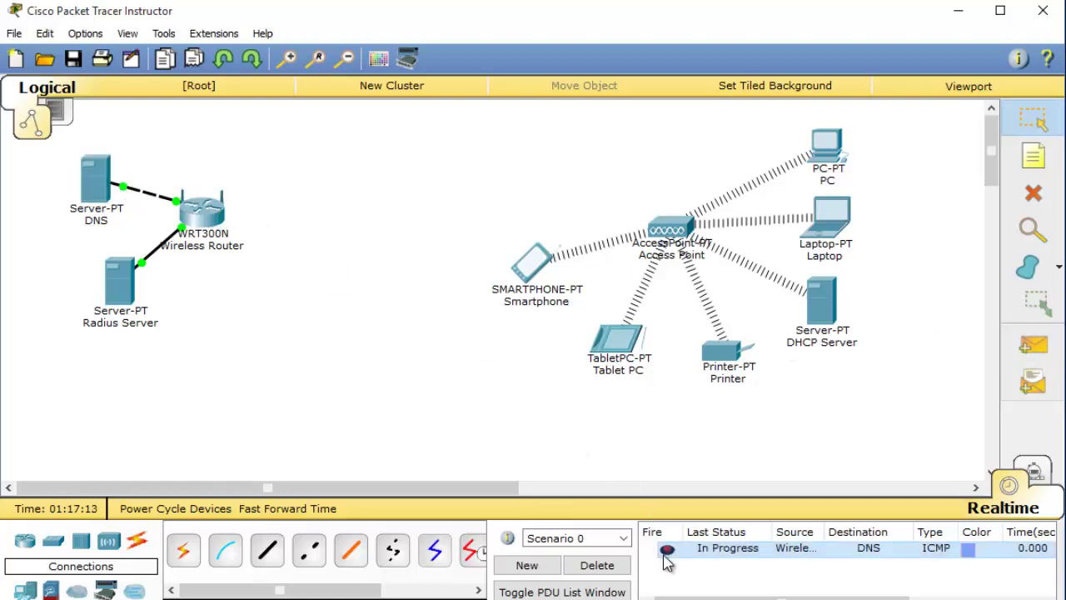
left_click(597, 566)
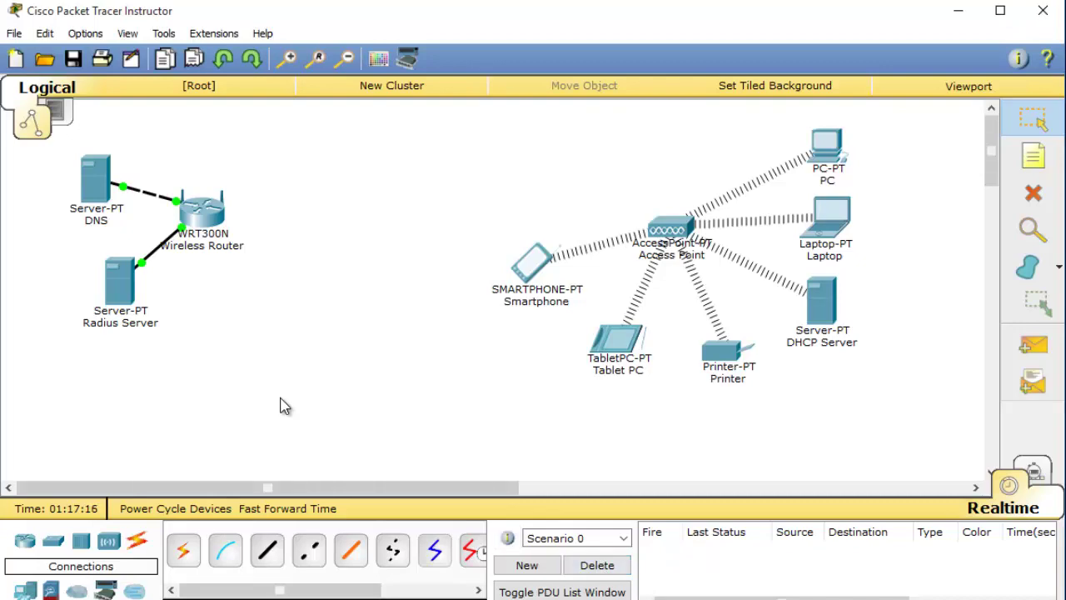
Step: Open the DNS server's DNS service settings under Services
left_click(95, 188)
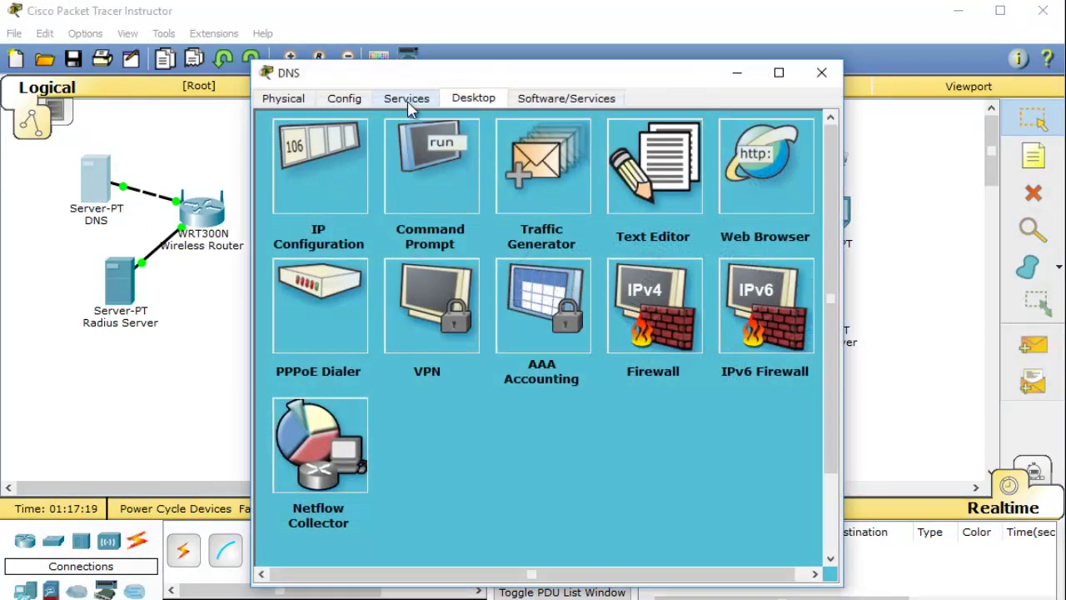
left_click(408, 99)
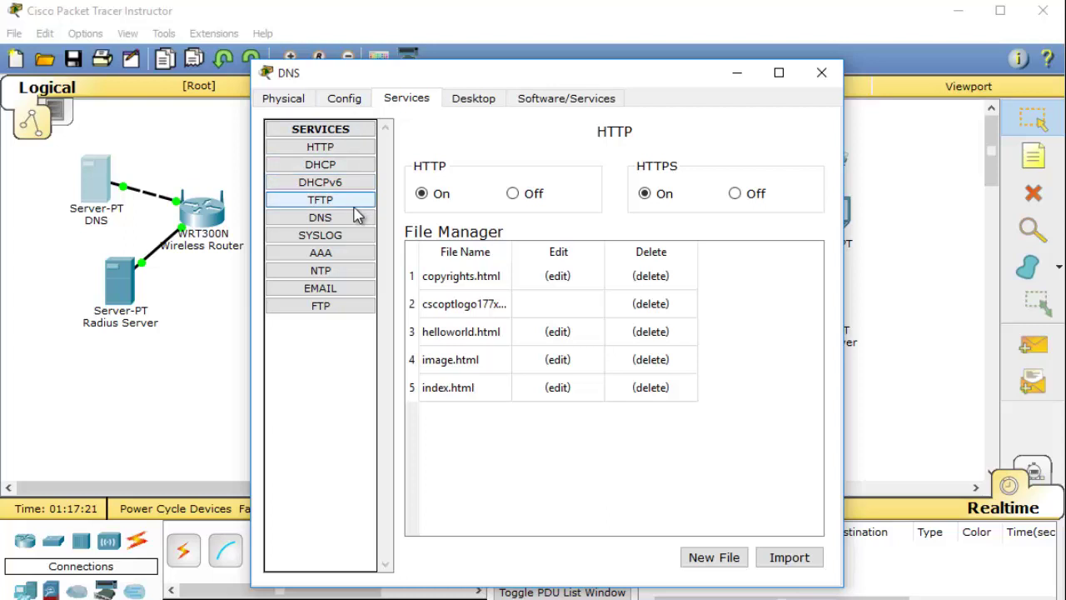
left_click(347, 103)
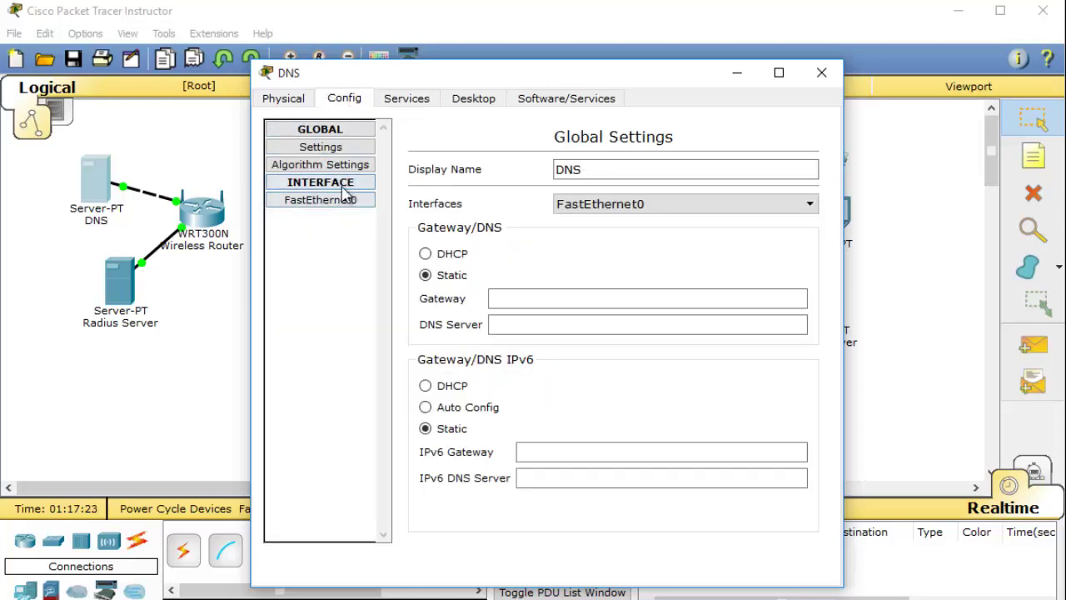
left_click(406, 98)
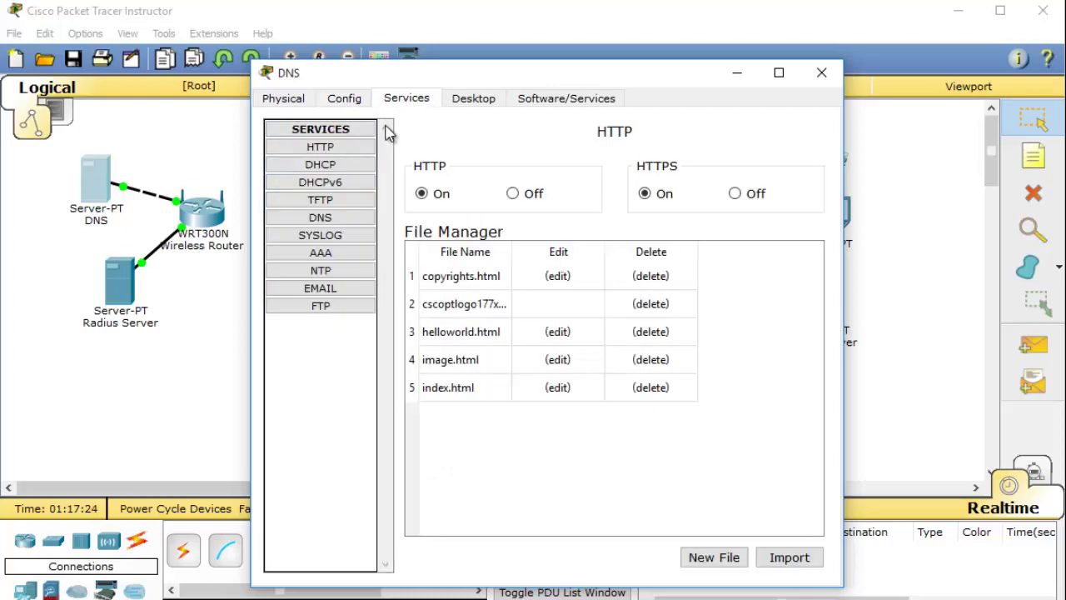
left_click(348, 218)
left_click(567, 221)
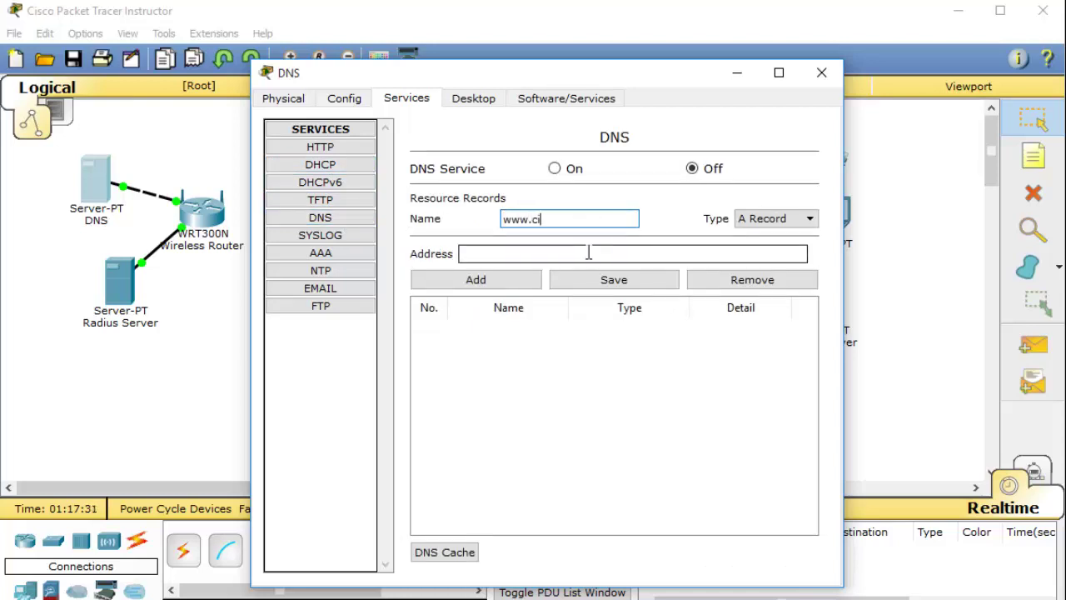
type("www.ci")
type("sco.com")
left_click(588, 254)
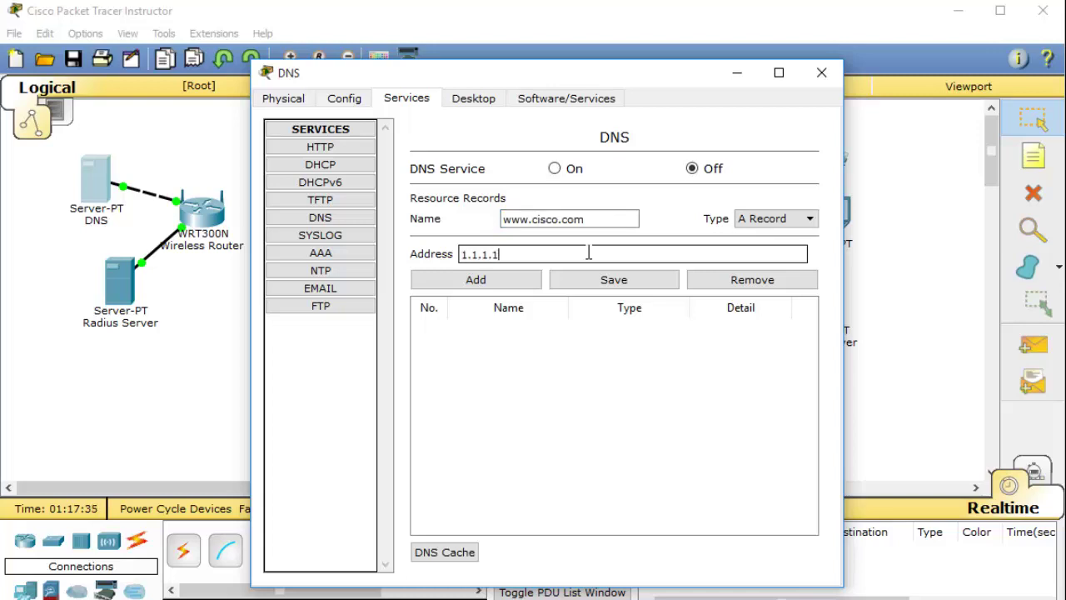
left_click(528, 281)
left_click(555, 168)
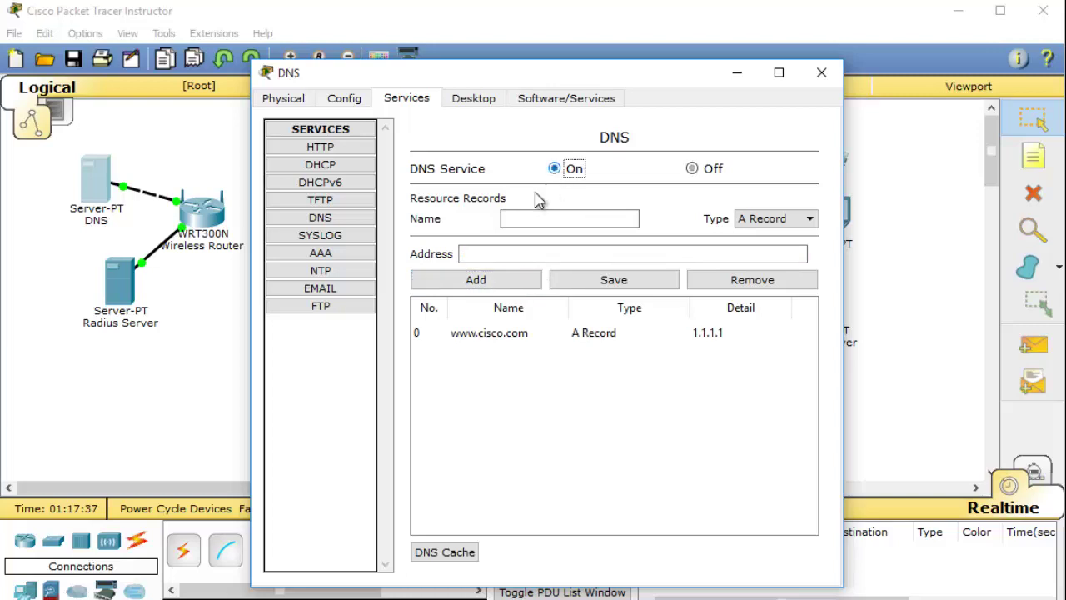
left_click(321, 148)
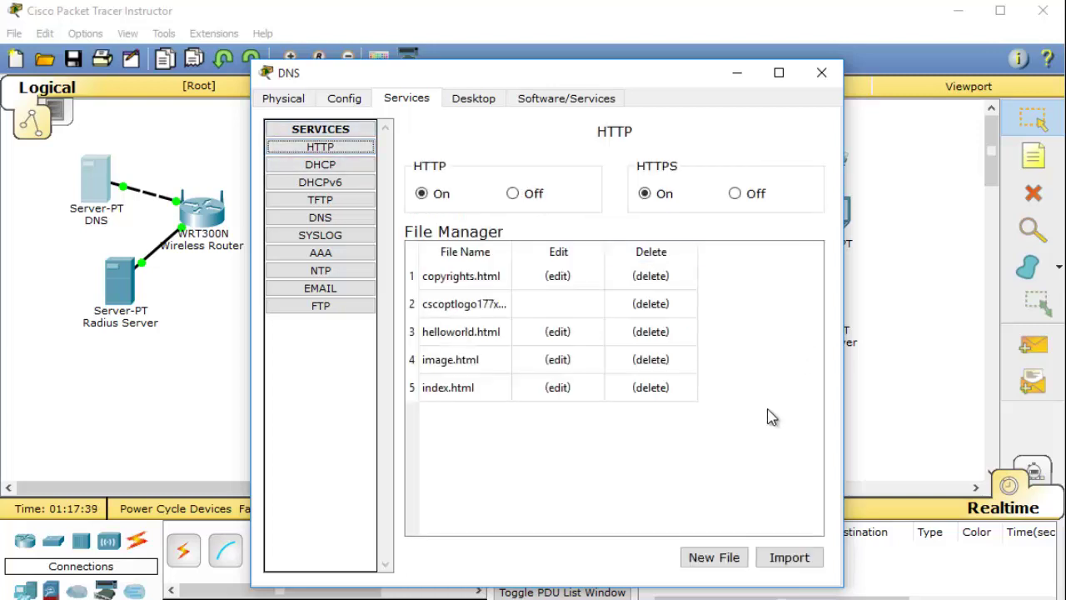
Step: In index.html, copy the title's blue +2 font tag before the welcome text and start retyping the slogan
left_click(560, 388)
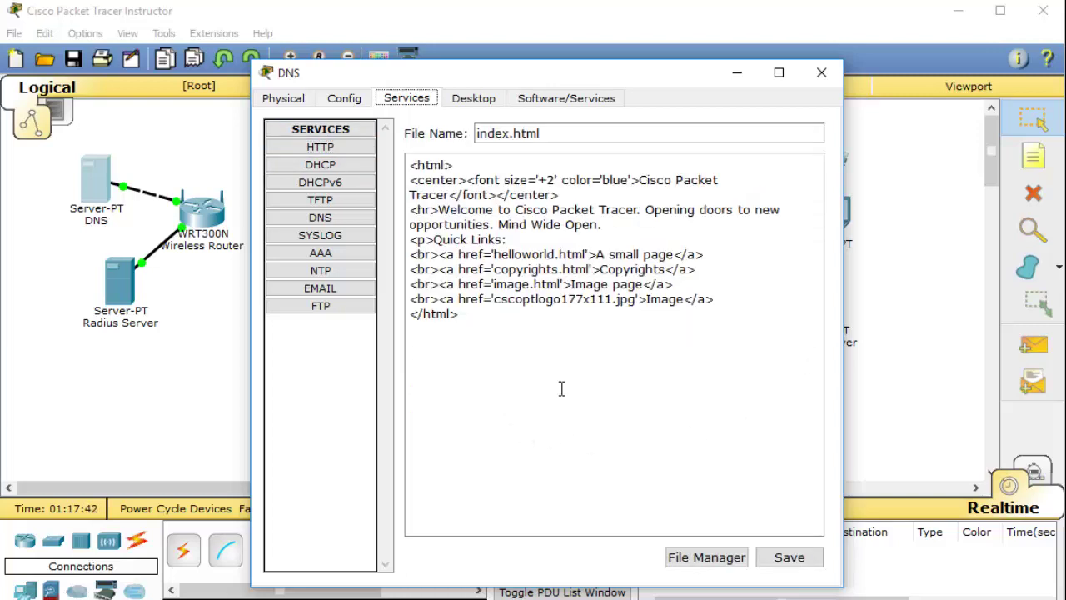
left_click(624, 182)
left_click_drag(639, 180, 473, 182)
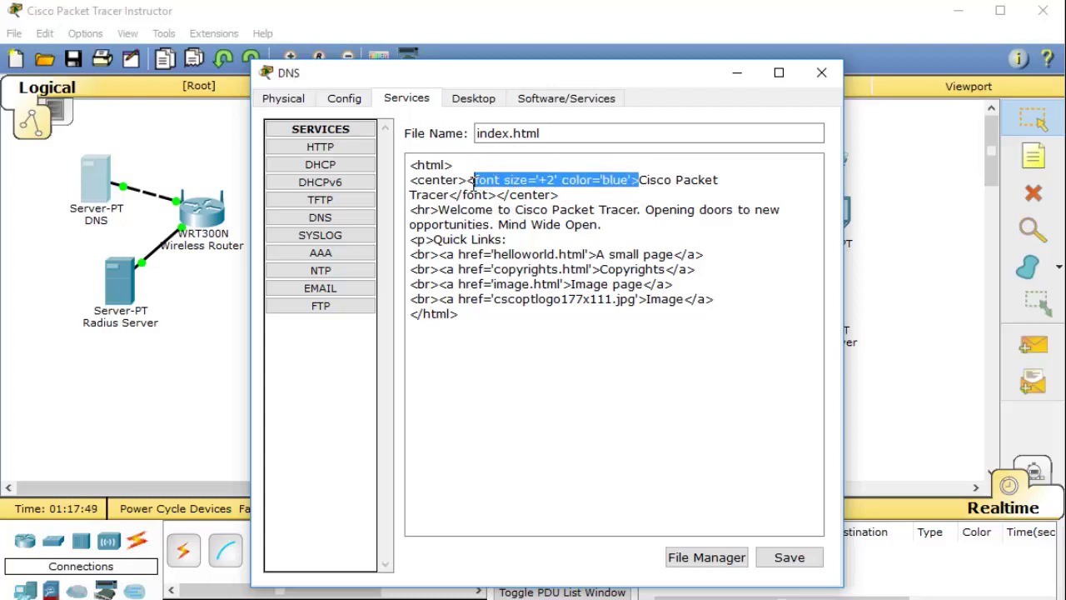
left_click(440, 210)
type("<font size='+2' color='blue'>")
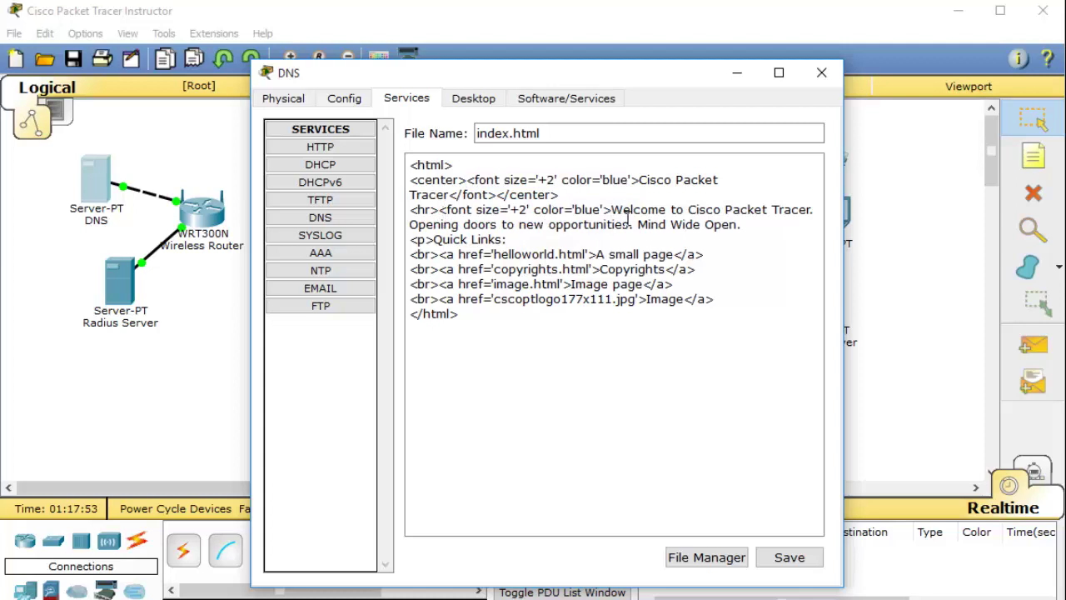
left_click_drag(688, 210, 732, 225)
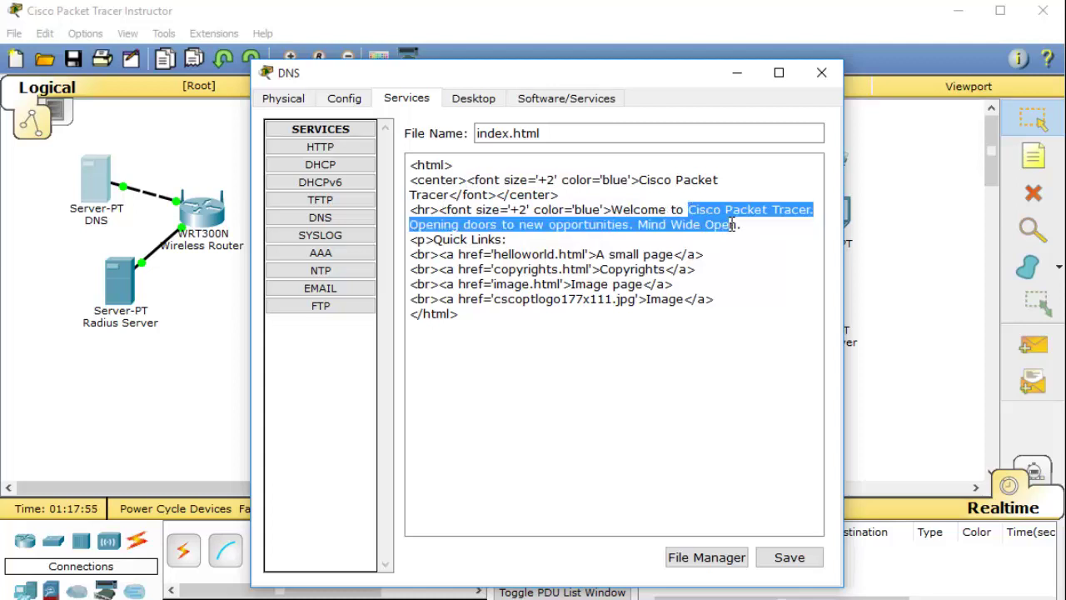
type("Mobility Series.")
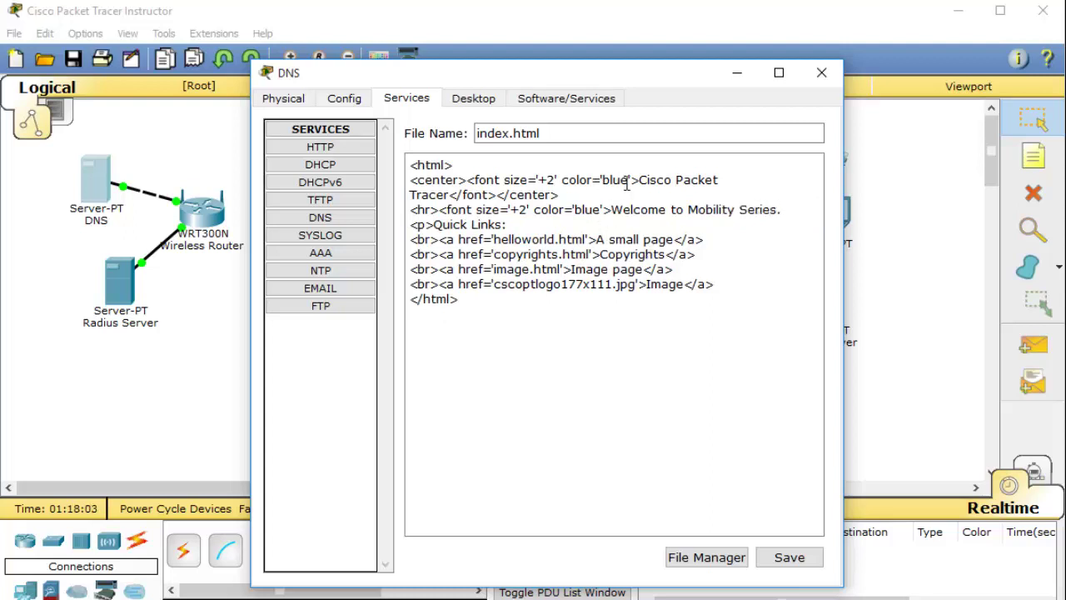
Step: Change the index.html title colour to red, close the font tag after Series, and save
left_click_drag(628, 184, 609, 185)
type("red")
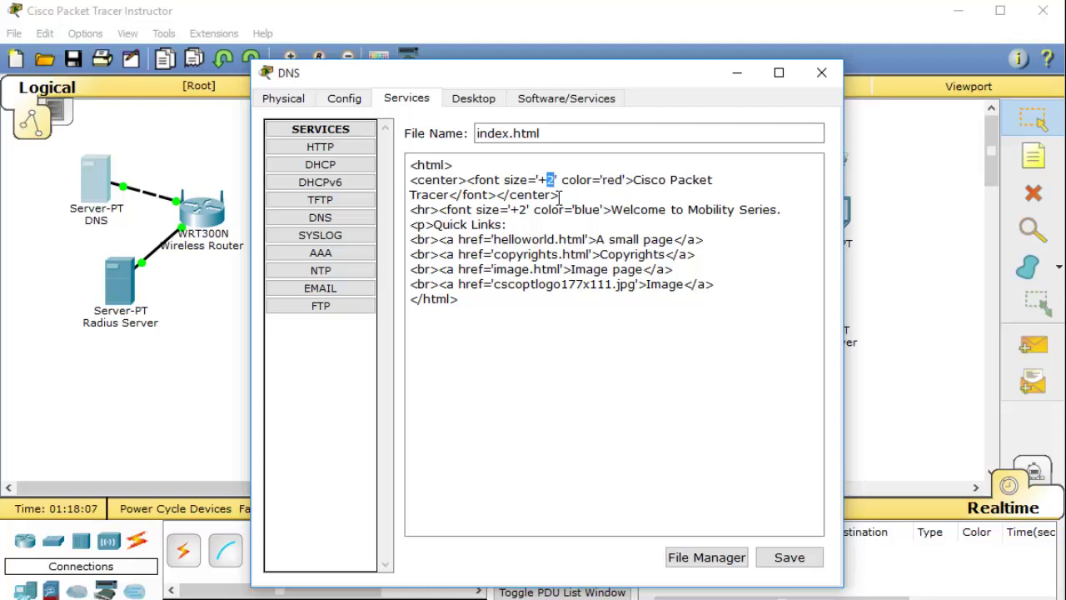
left_click_drag(497, 198, 457, 202)
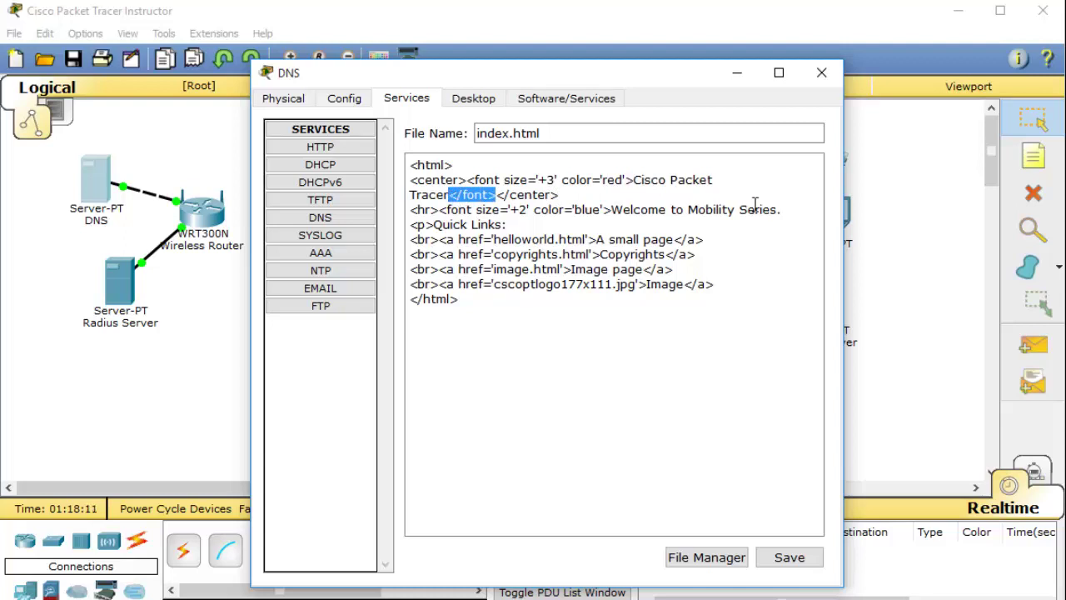
left_click_drag(784, 212, 775, 211)
type("</font>")
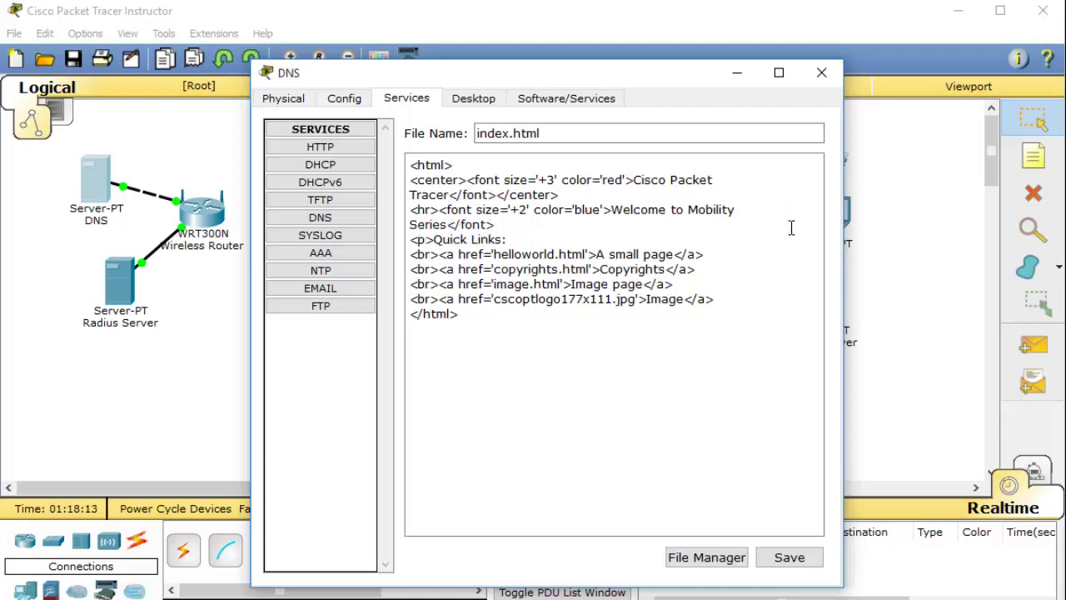
left_click(795, 563)
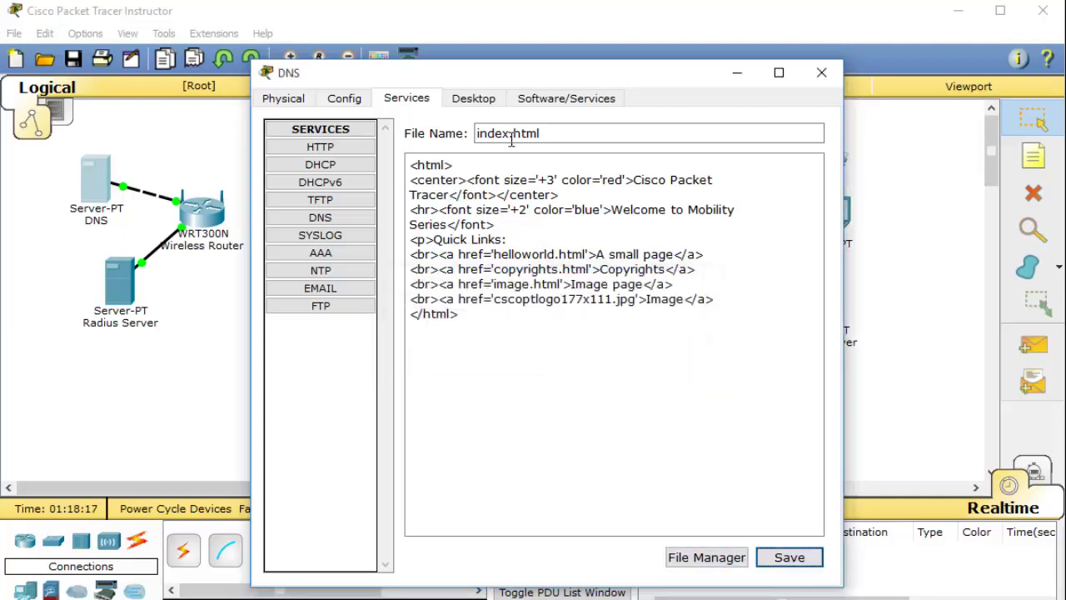
Step: Review the DNS server's IP settings, HTTP files and DNS records, then close it
left_click(476, 100)
left_click(350, 197)
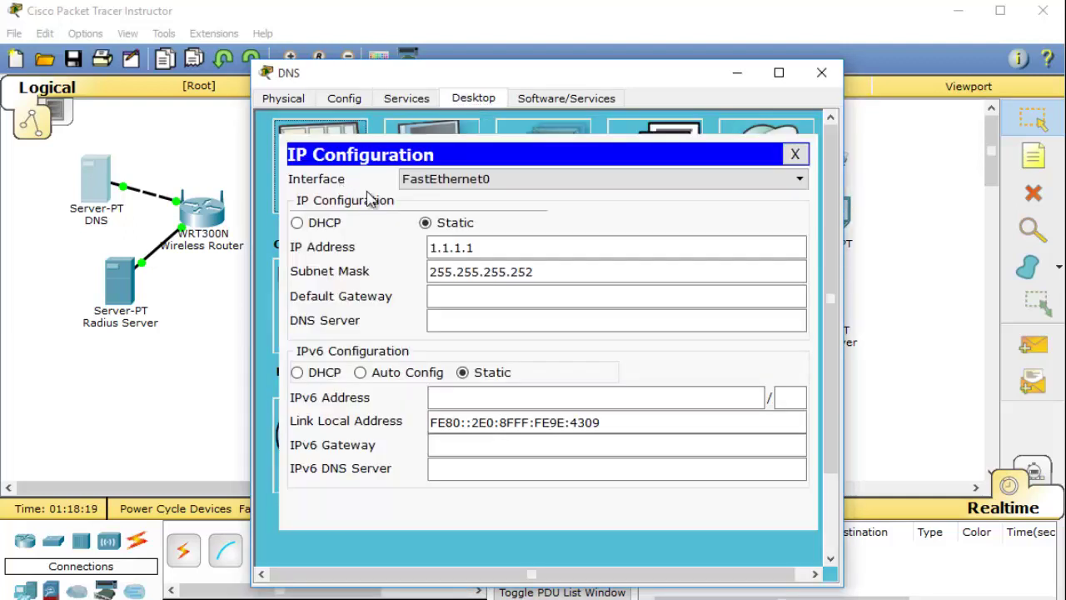
left_click(408, 102)
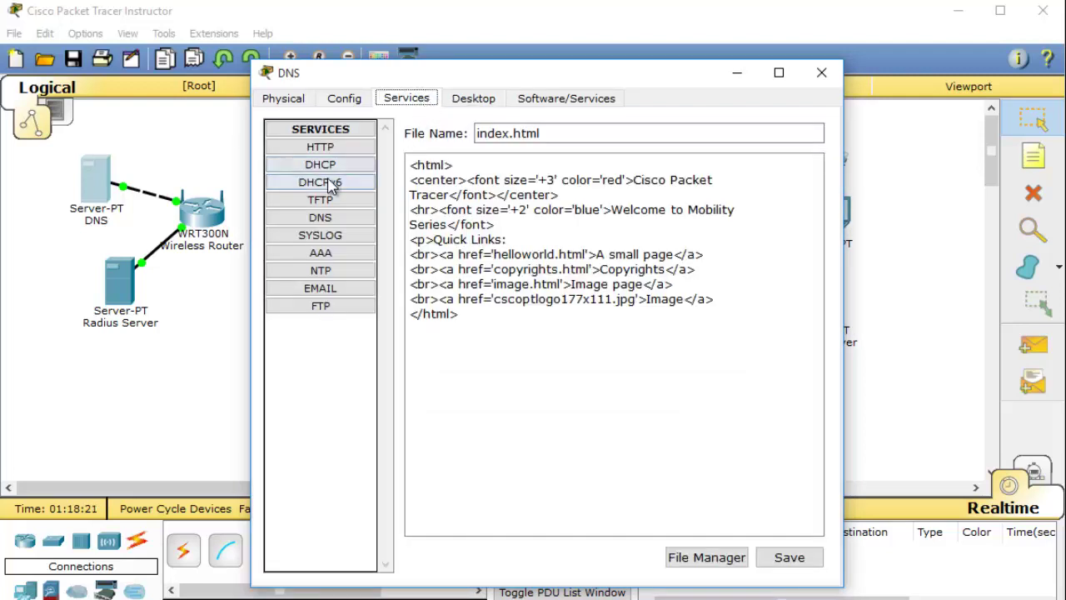
left_click(335, 148)
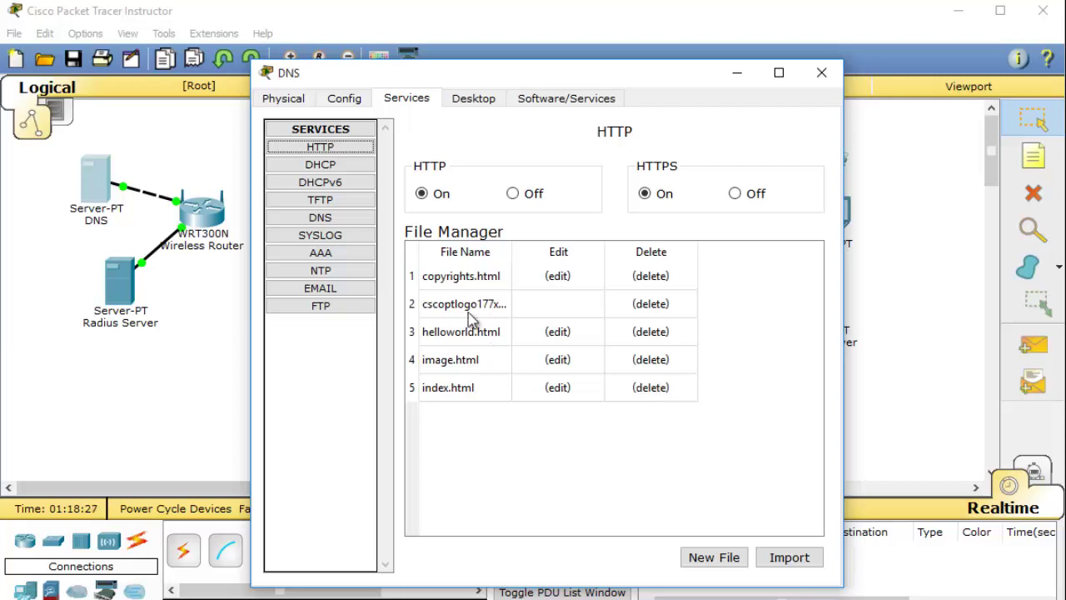
left_click(335, 219)
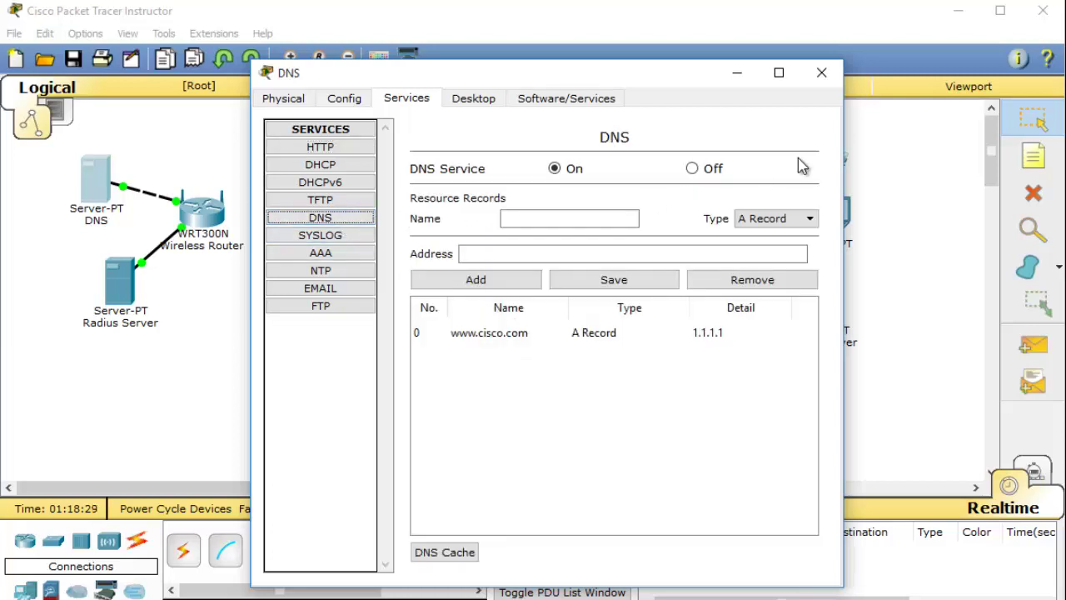
left_click(821, 73)
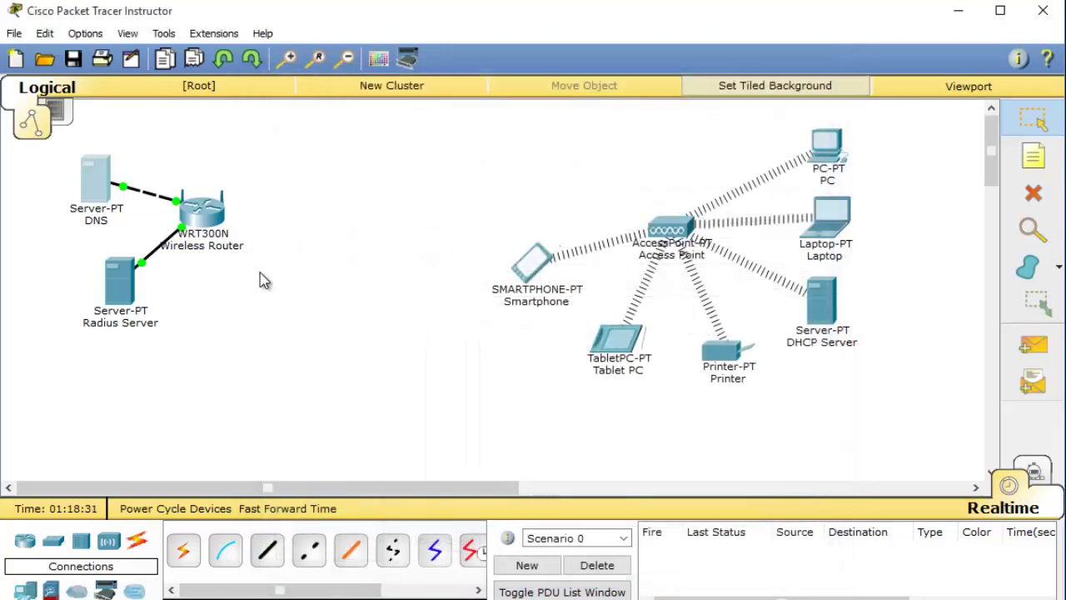
left_click(129, 290)
left_click(329, 170)
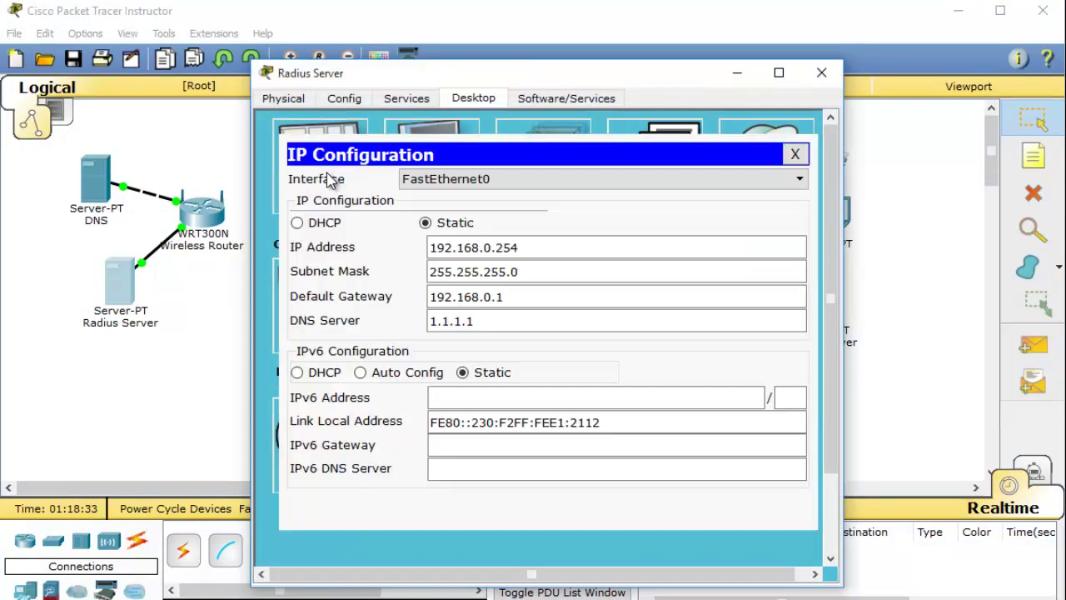
left_click(563, 98)
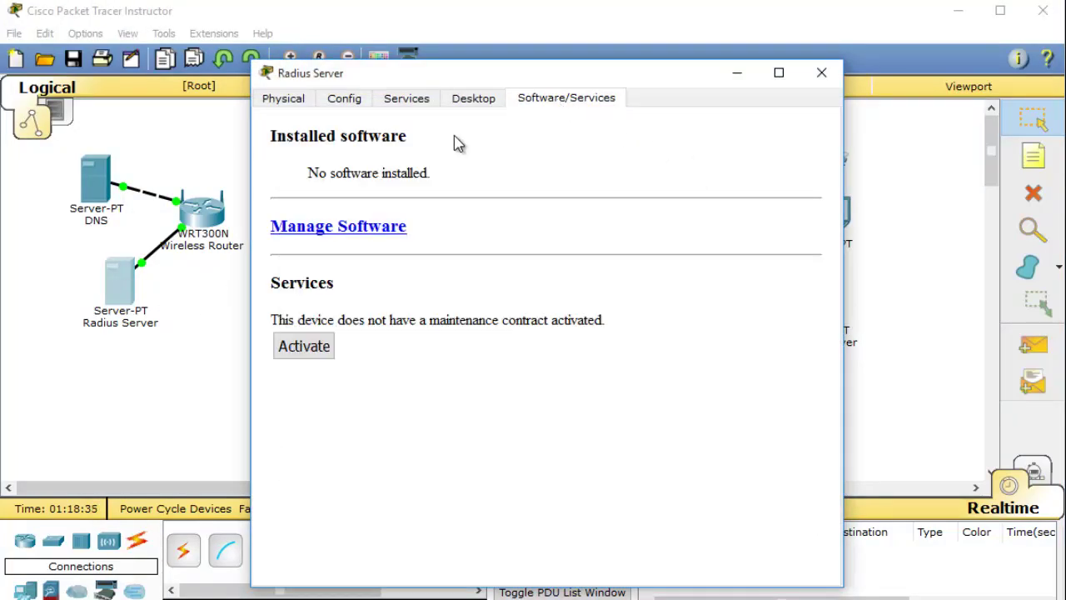
left_click(472, 102)
left_click(798, 155)
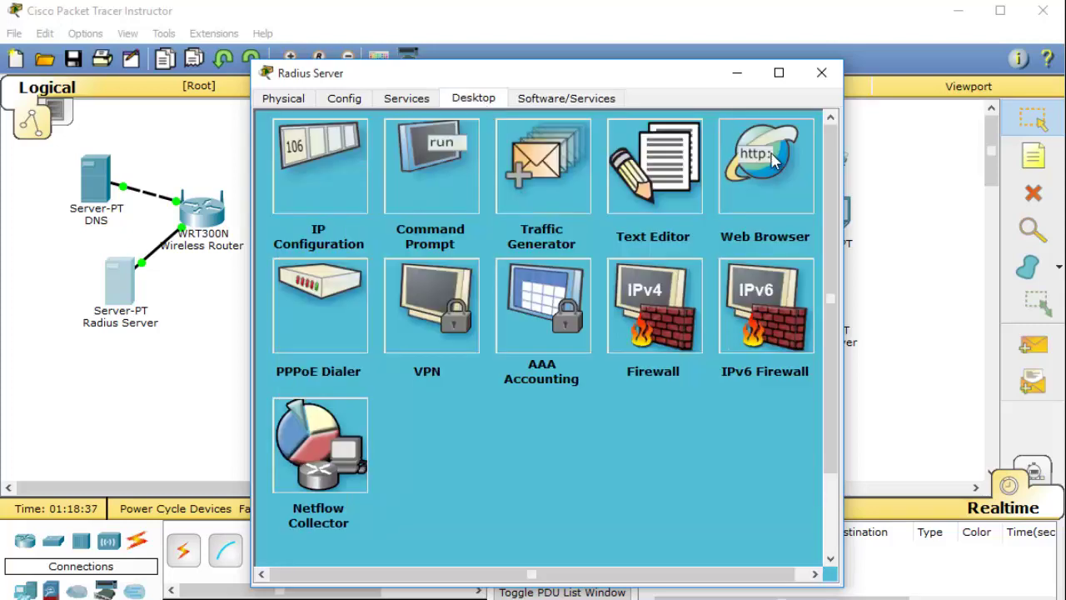
left_click(773, 160)
left_click(490, 175)
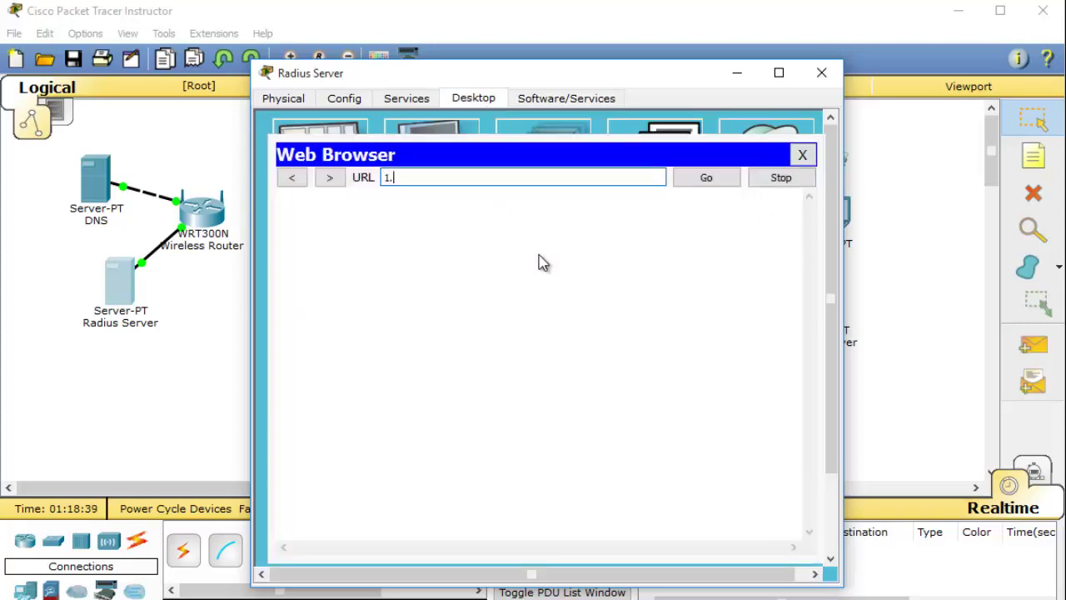
key("Return")
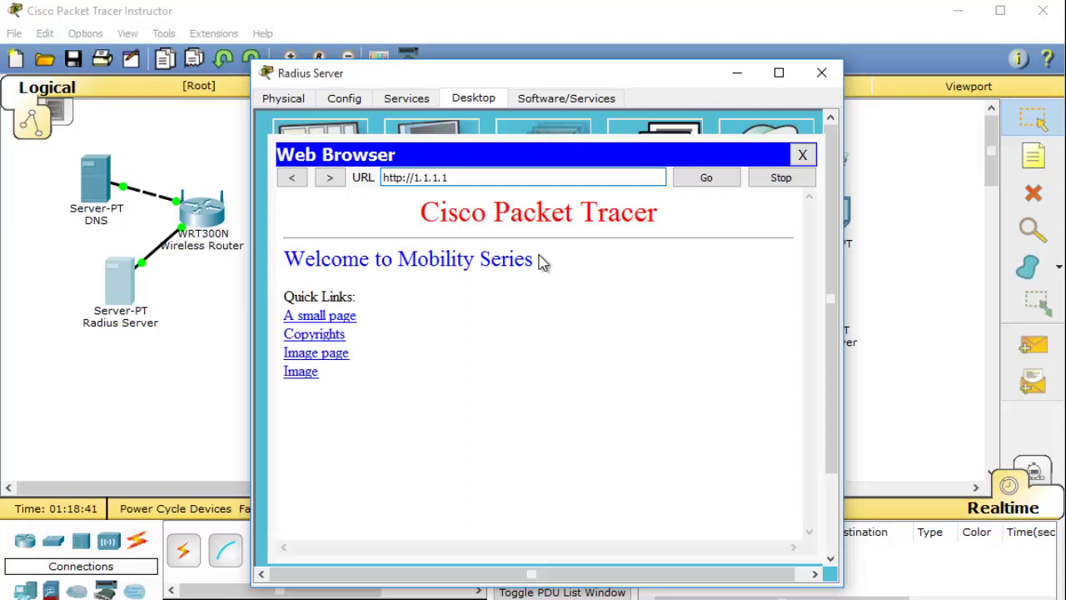
left_click_drag(472, 188, 353, 200)
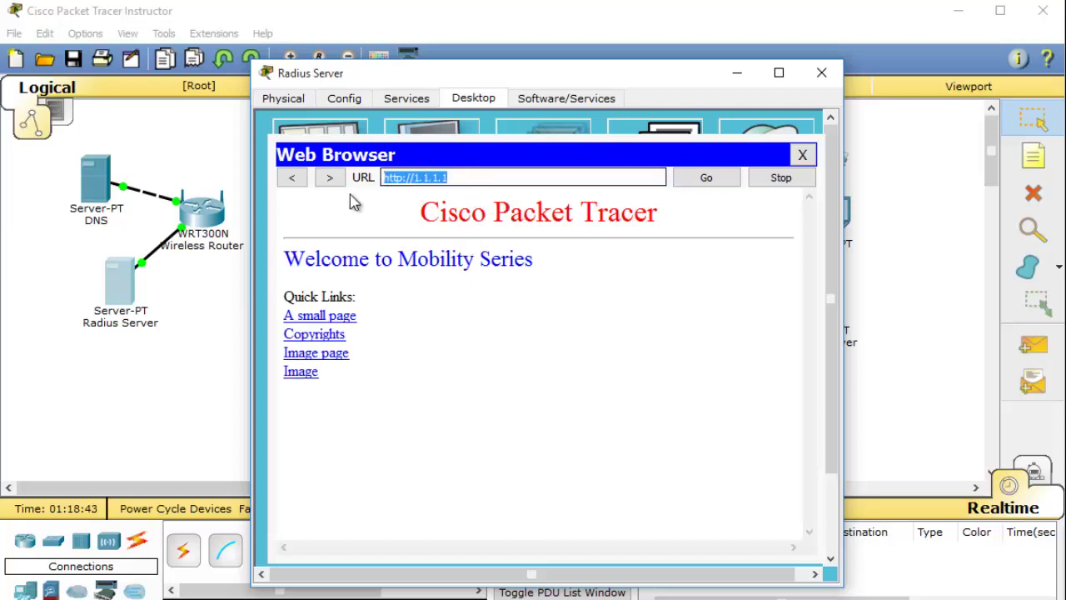
type("www.cisco.com")
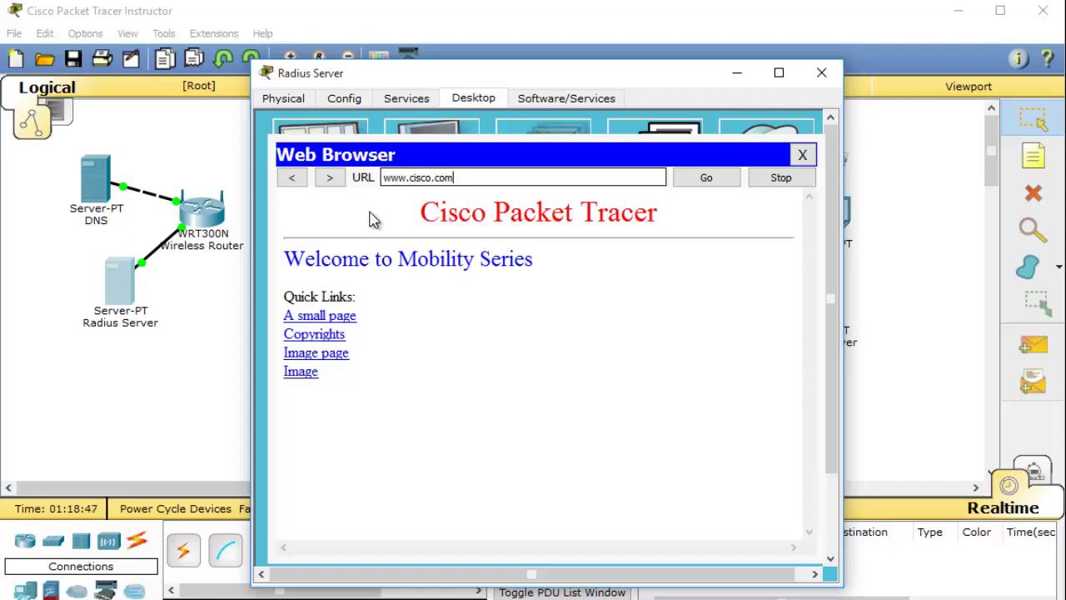
key("Return")
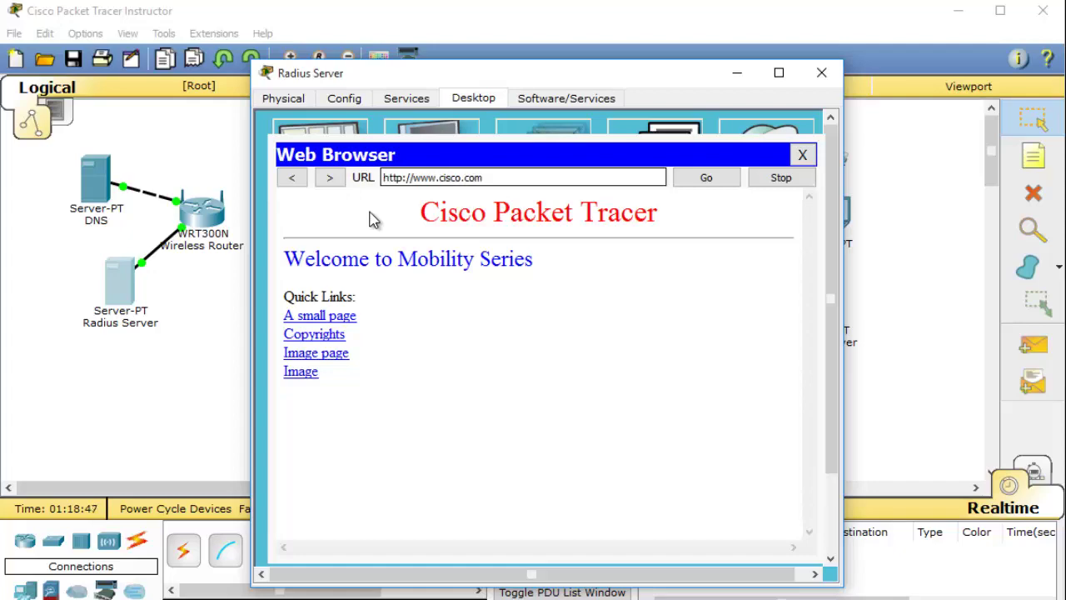
left_click(822, 73)
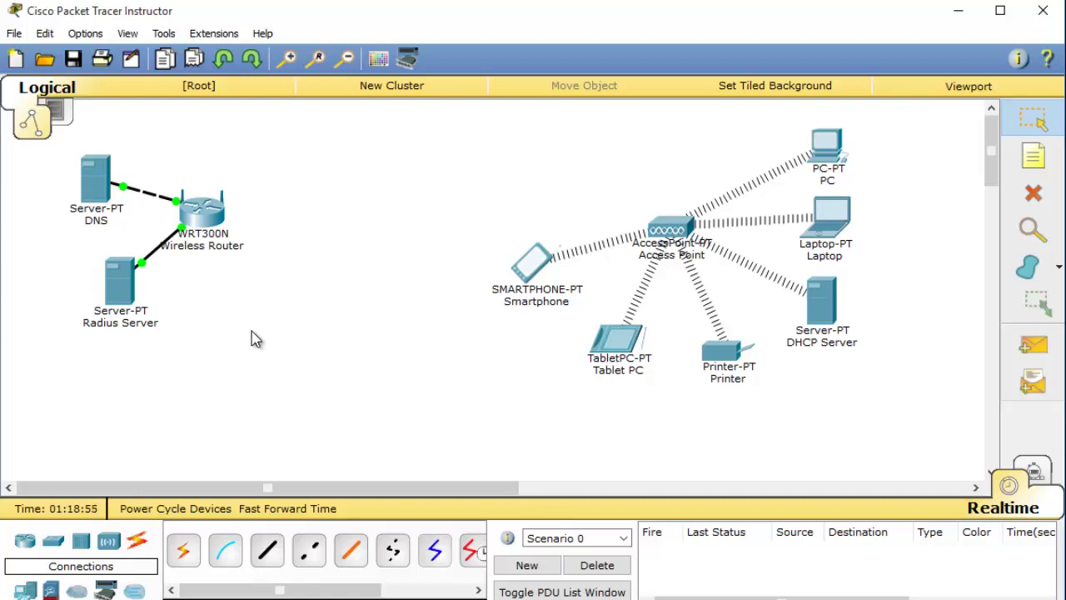
left_click(129, 288)
Step: Log in to the router's web page at 192.168.0.1 from the Radius Server's browser and enlarge the window
left_click(758, 166)
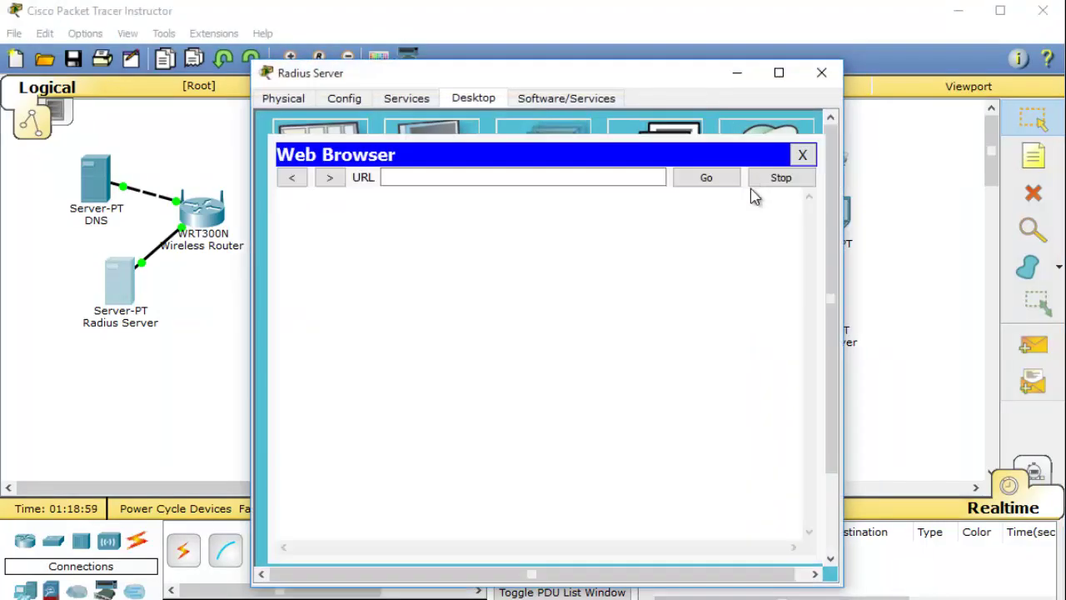
left_click(476, 177)
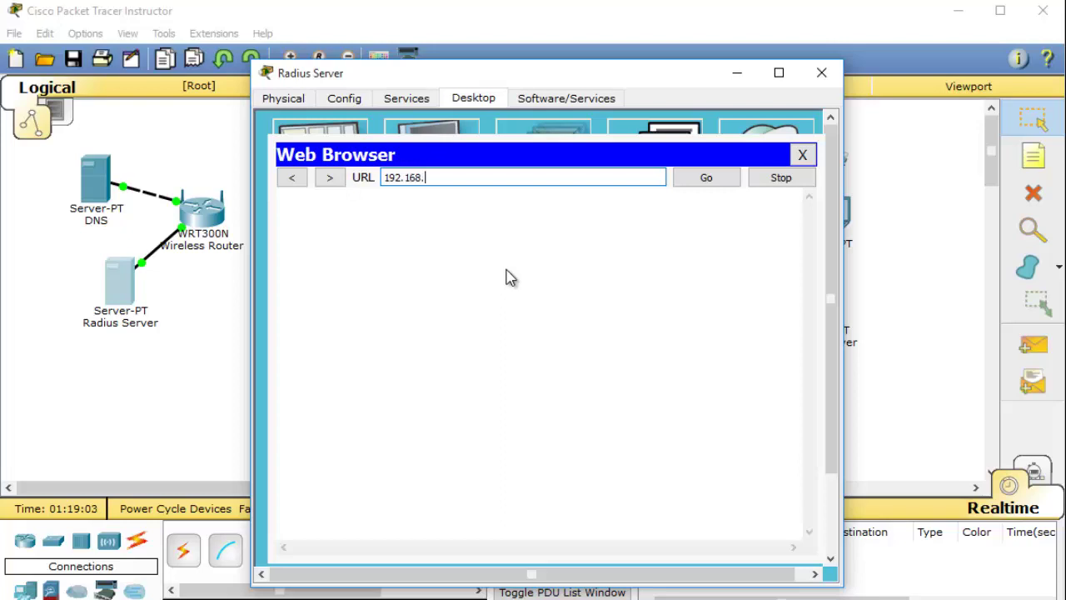
key("Return")
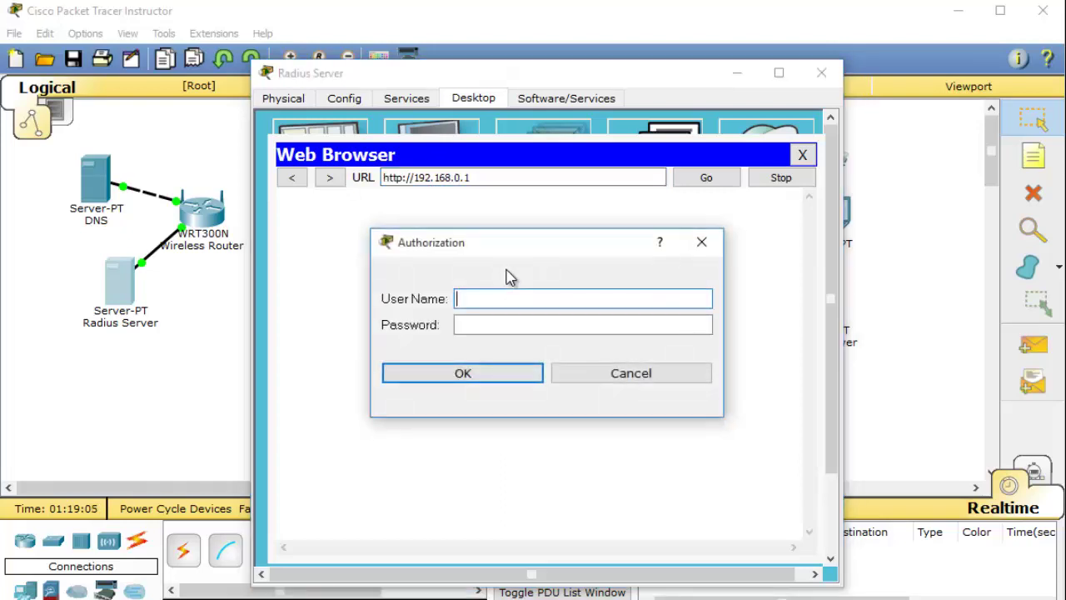
key("Tab")
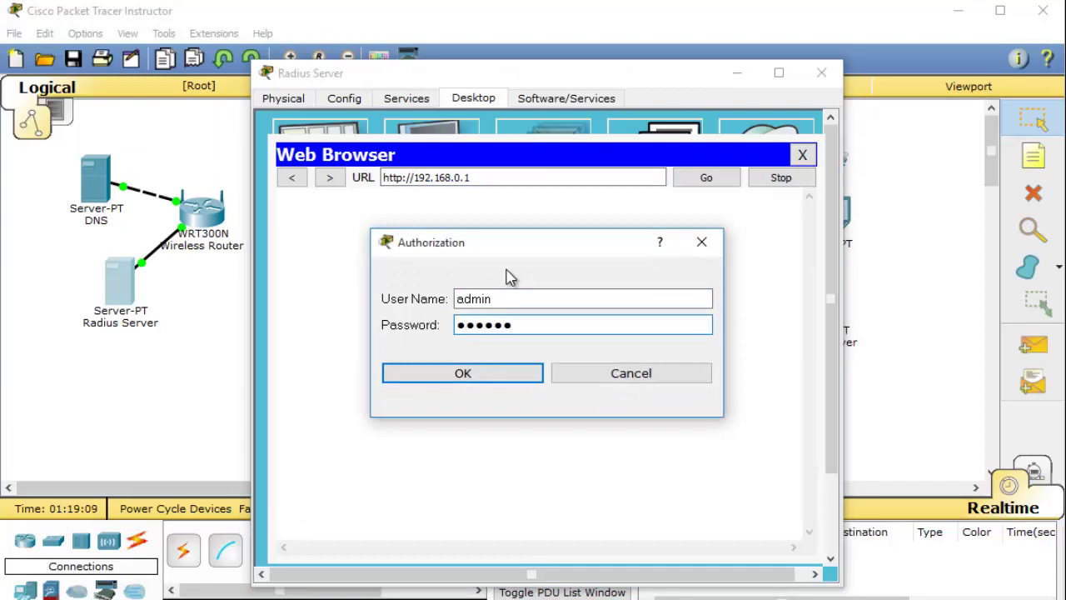
key("Return")
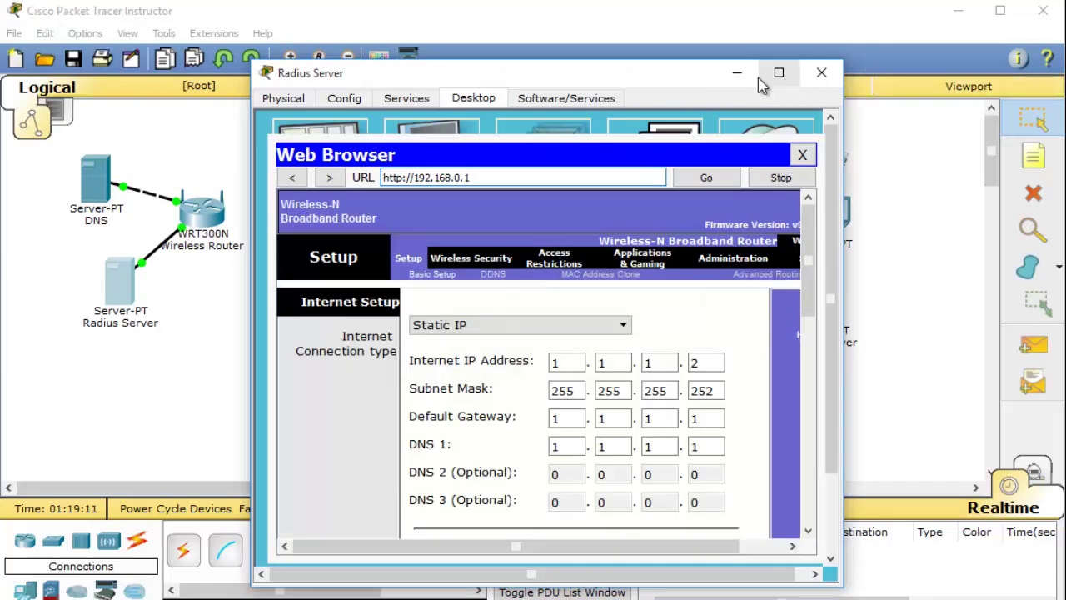
left_click_drag(548, 75, 415, 35)
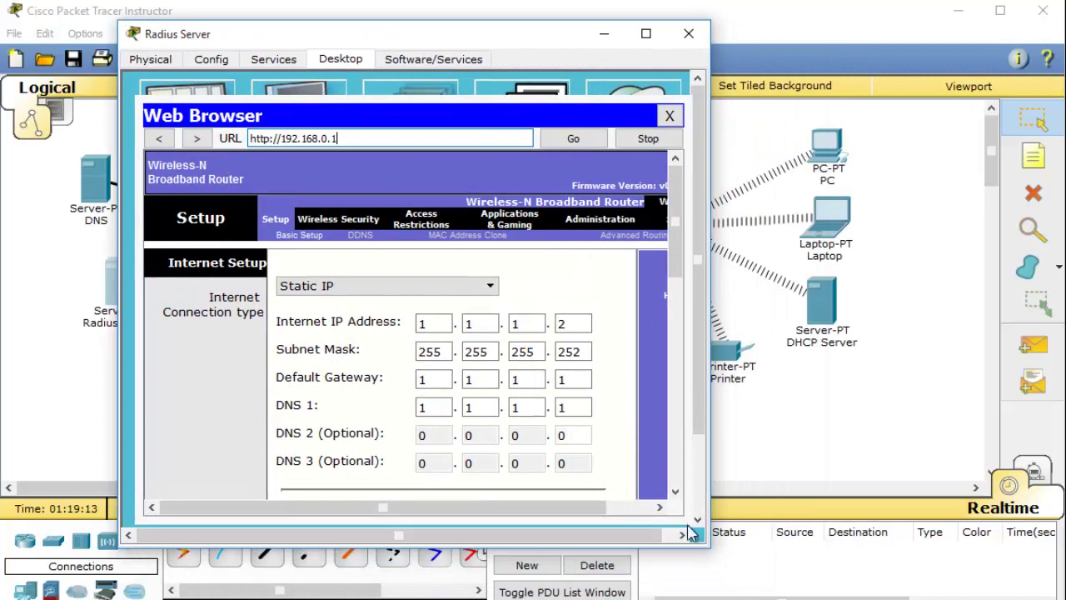
left_click_drag(710, 552, 879, 593)
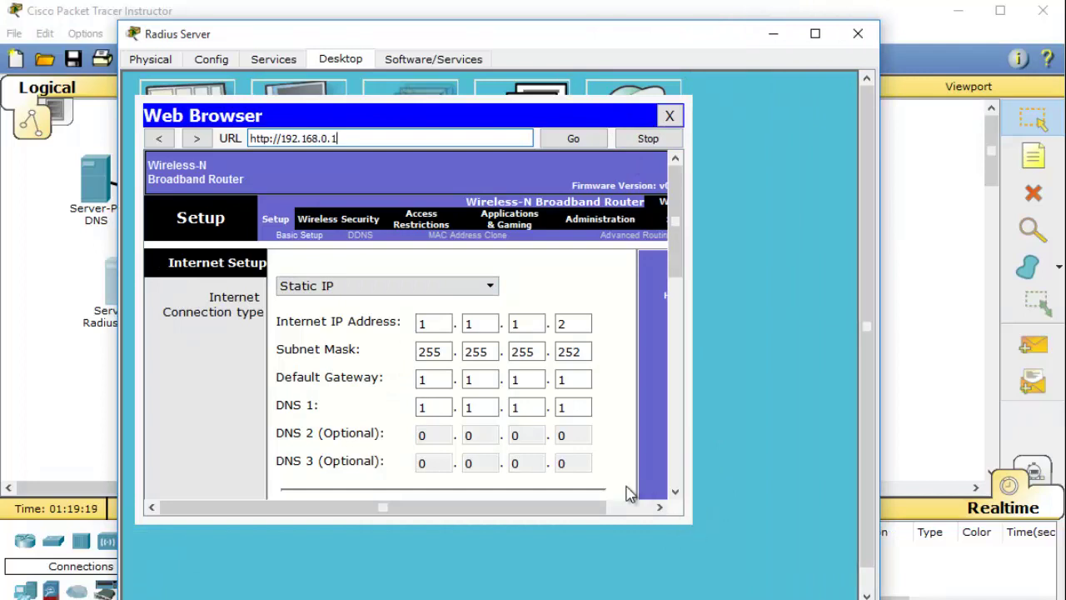
Step: Rename the wireless network from Default to SPSU in Basic Wireless Settings and save
left_click(331, 221)
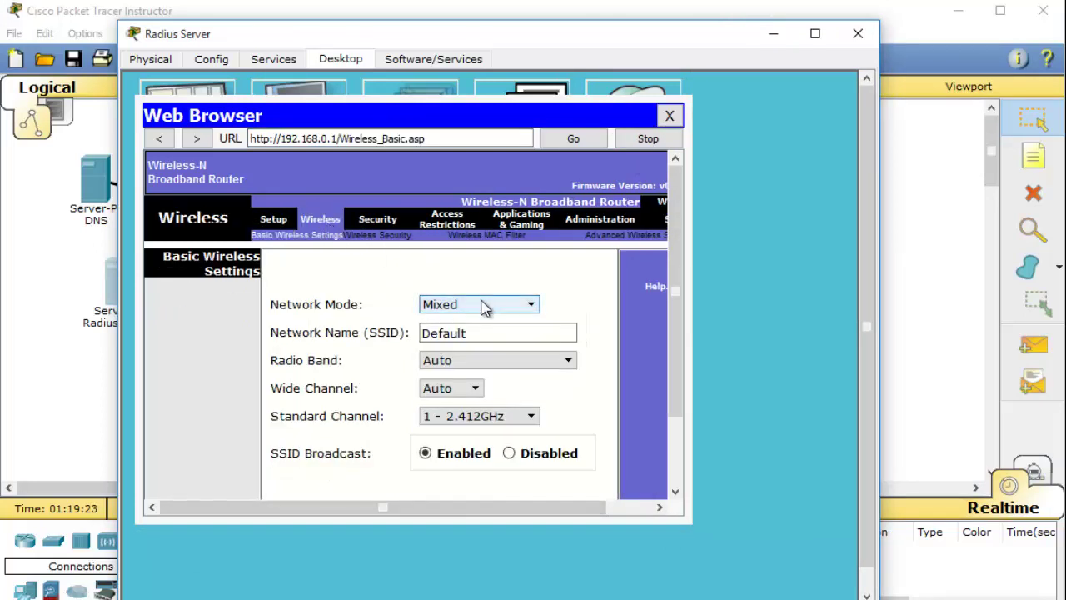
left_click(481, 332)
double_click(479, 333)
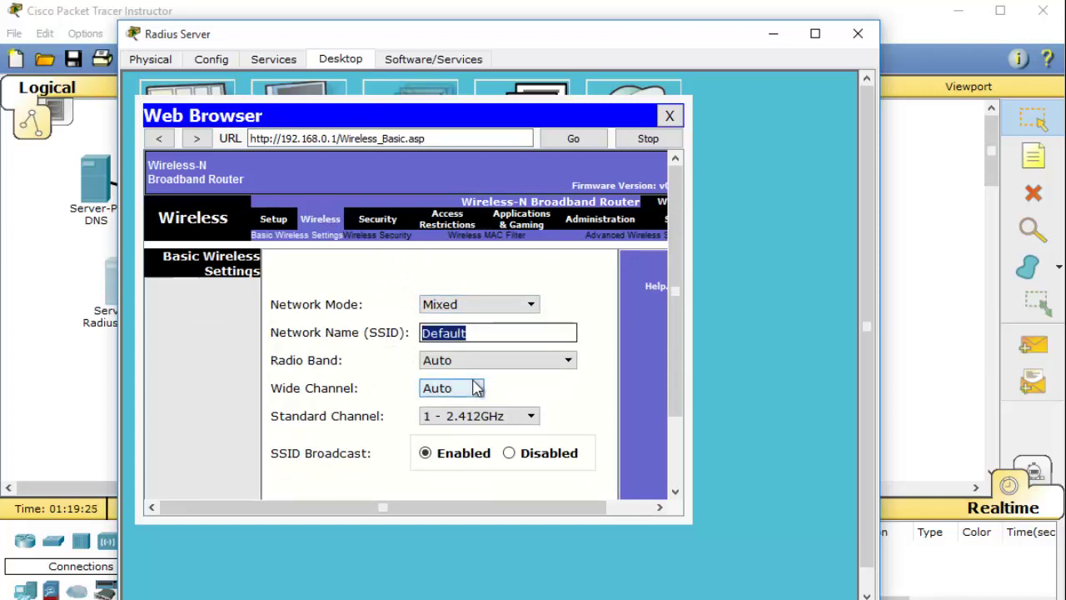
type("SPSU")
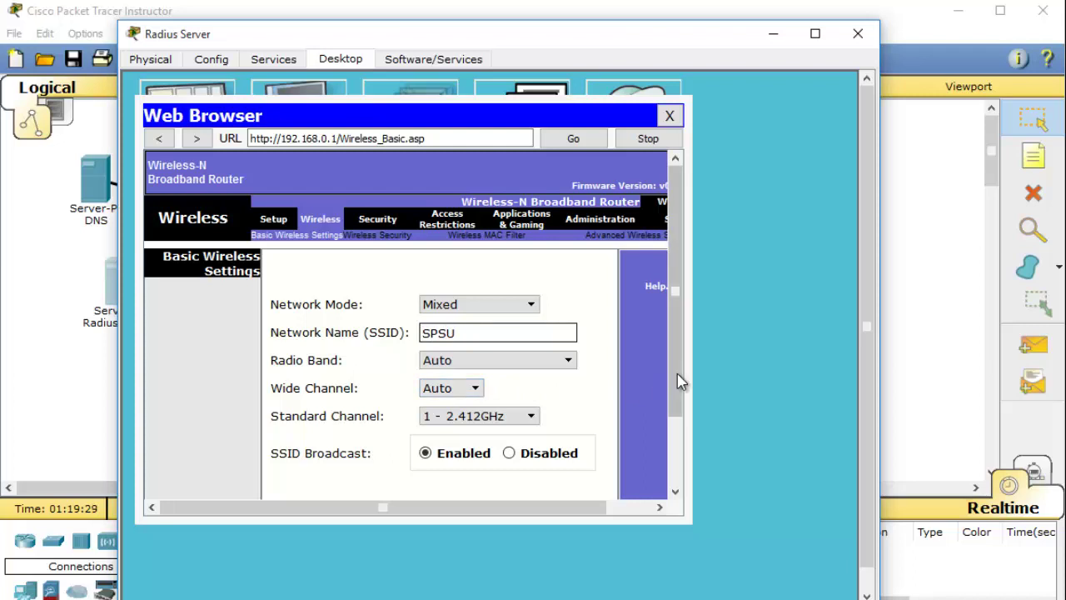
left_click_drag(678, 376, 680, 452)
left_click(426, 483)
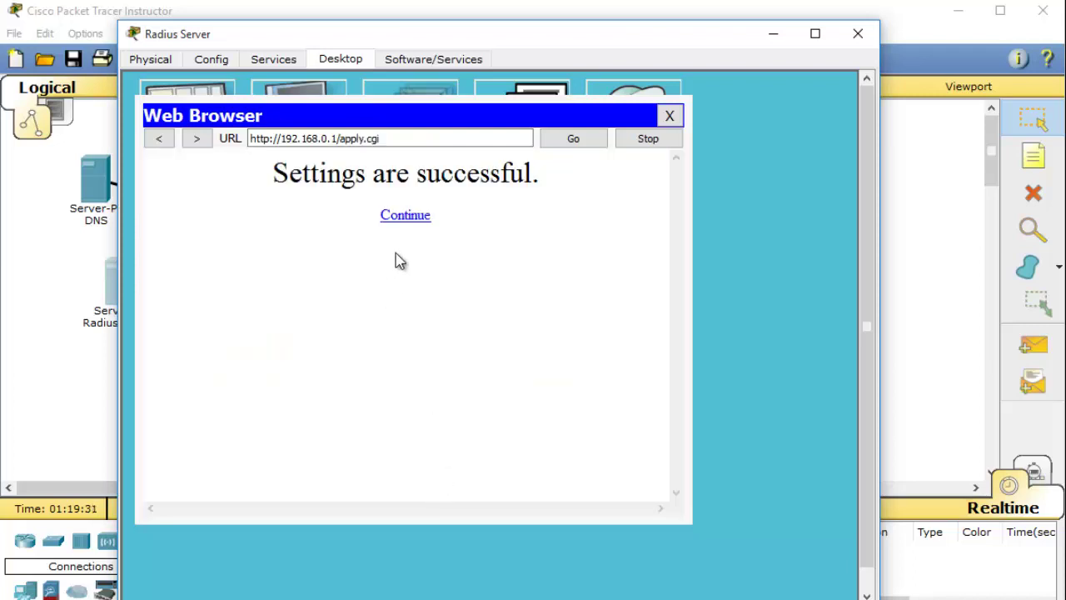
left_click(405, 216)
scroll(508, 428, "up", 3)
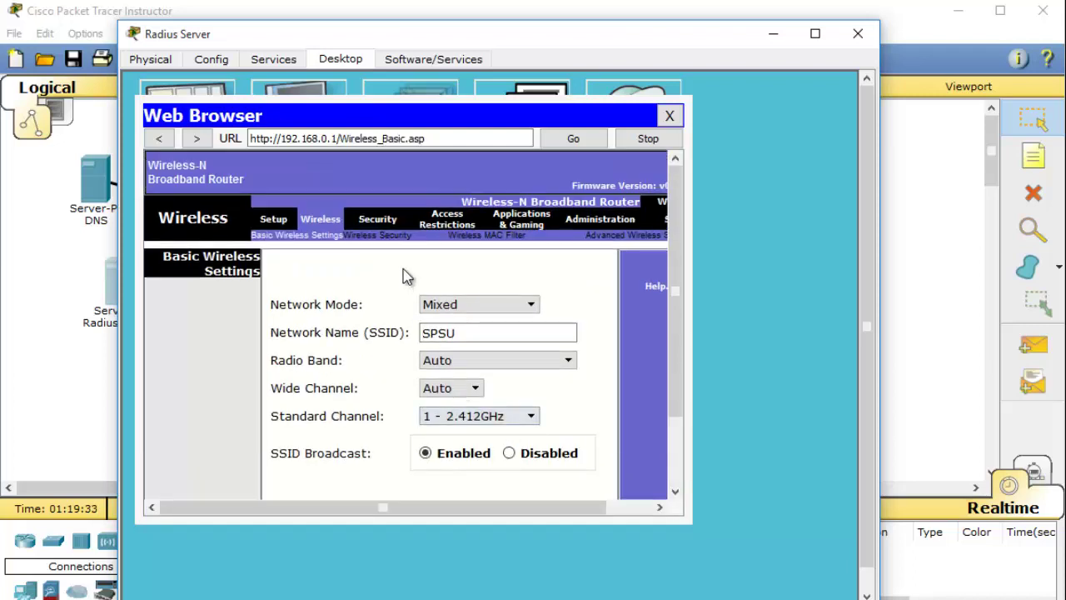
Step: Set the router's wireless security mode to WPA2 Enterprise
left_click(382, 235)
left_click(463, 268)
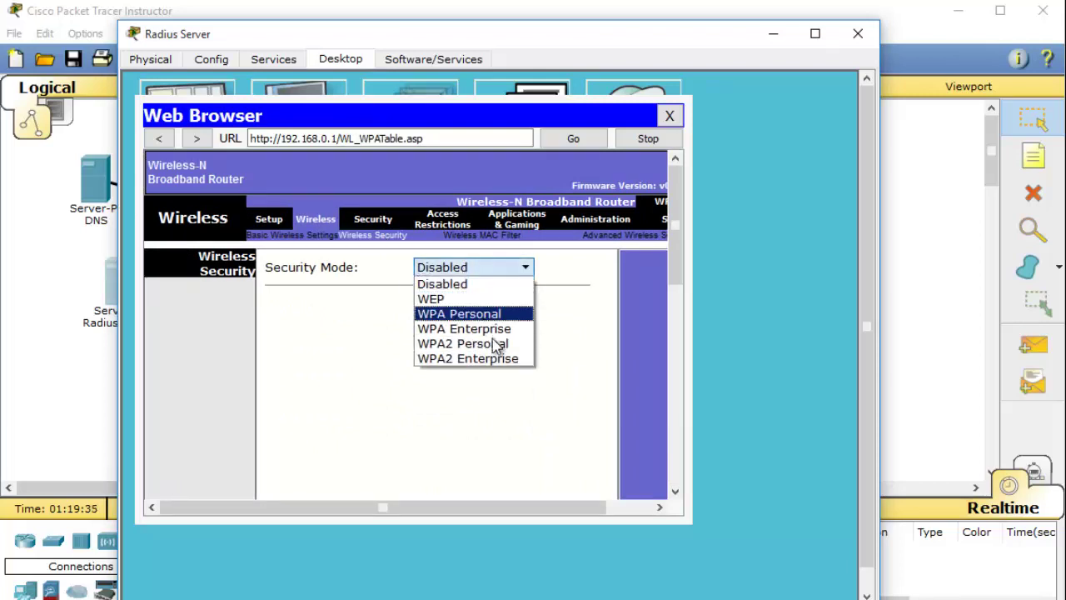
left_click(423, 360)
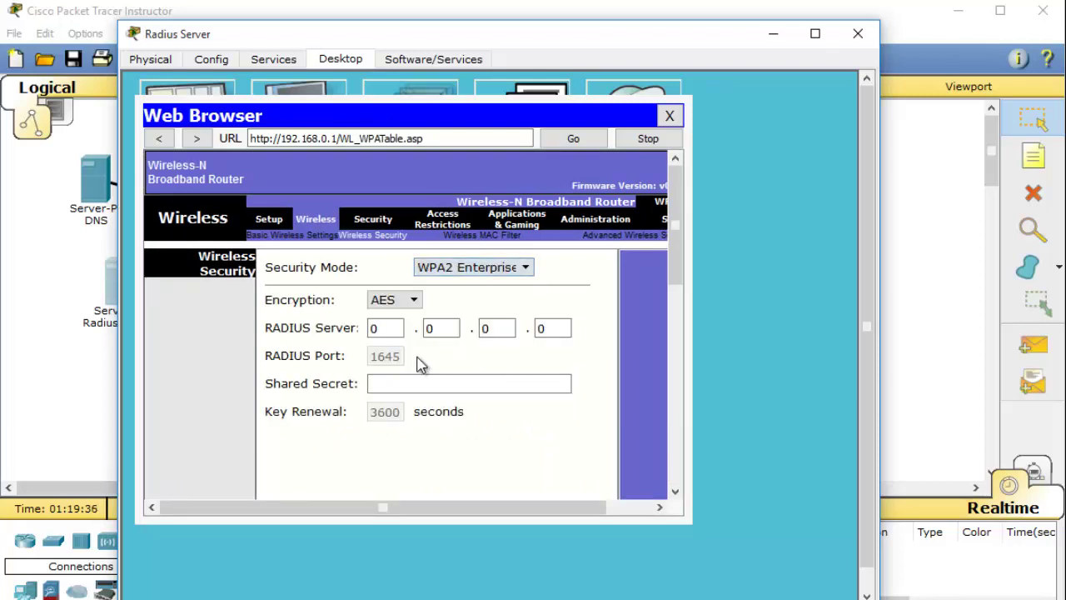
Step: Enter RADIUS server 192.168.0.254 and the shared secret, then save the security settings
double_click(381, 329)
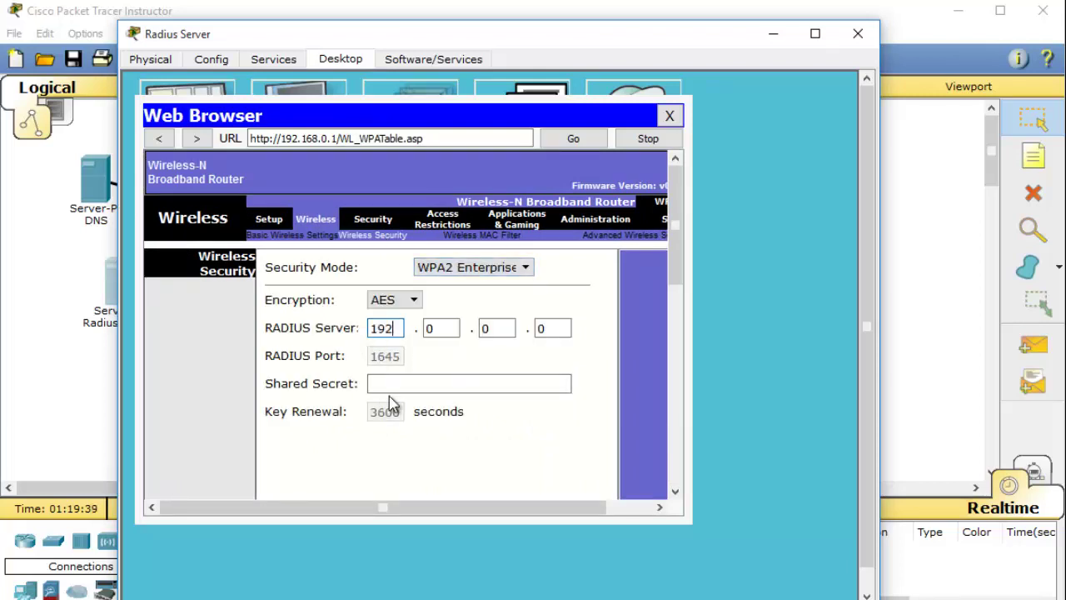
key("Tab")
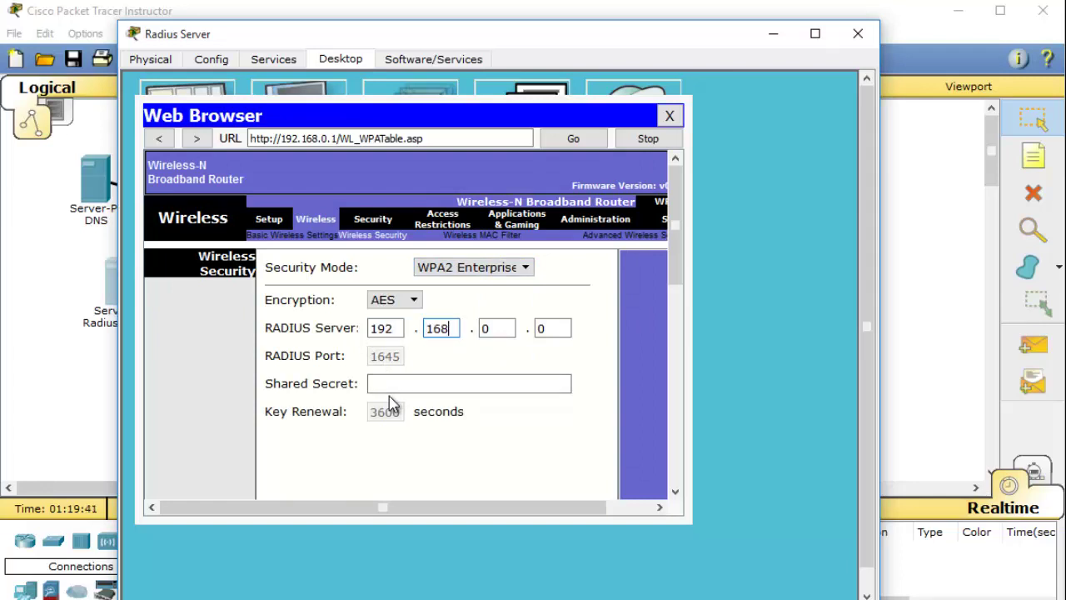
type("168")
key("Tab")
key("Tab")
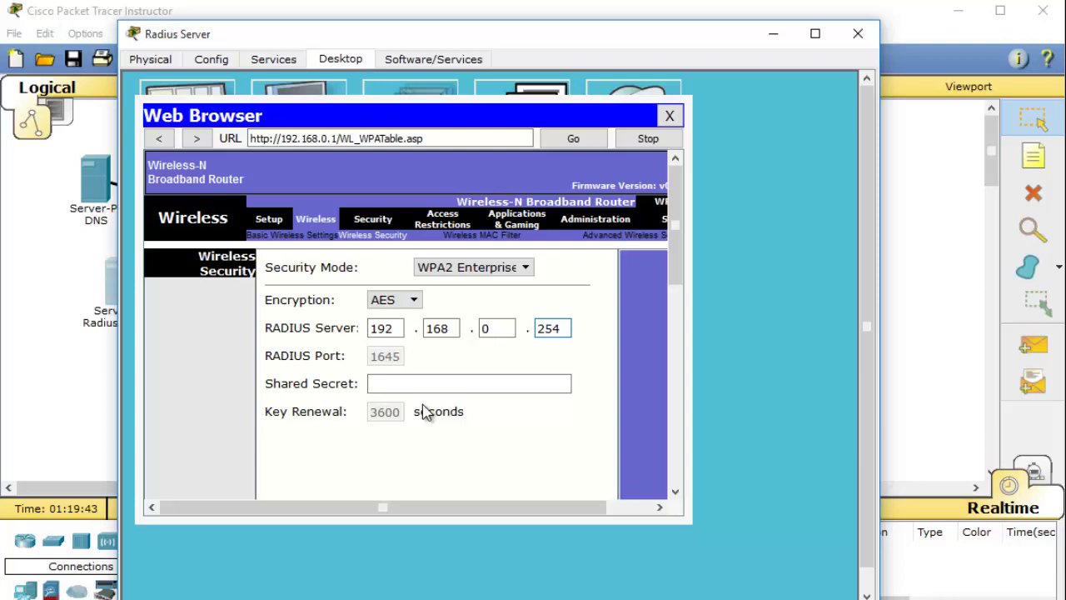
key("Tab")
type("cisco123")
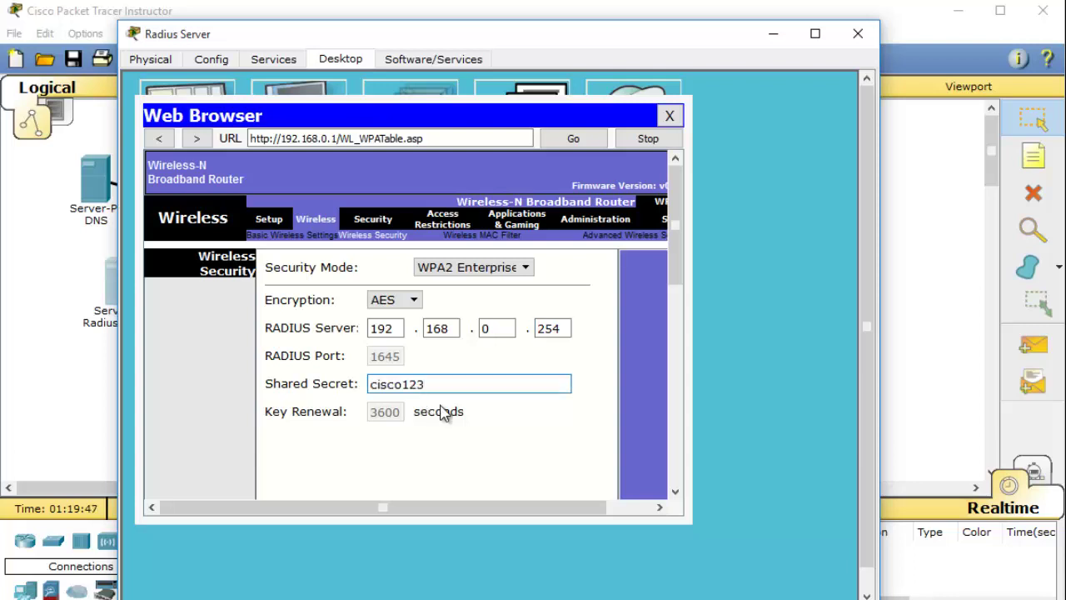
scroll(541, 425, "down", 10)
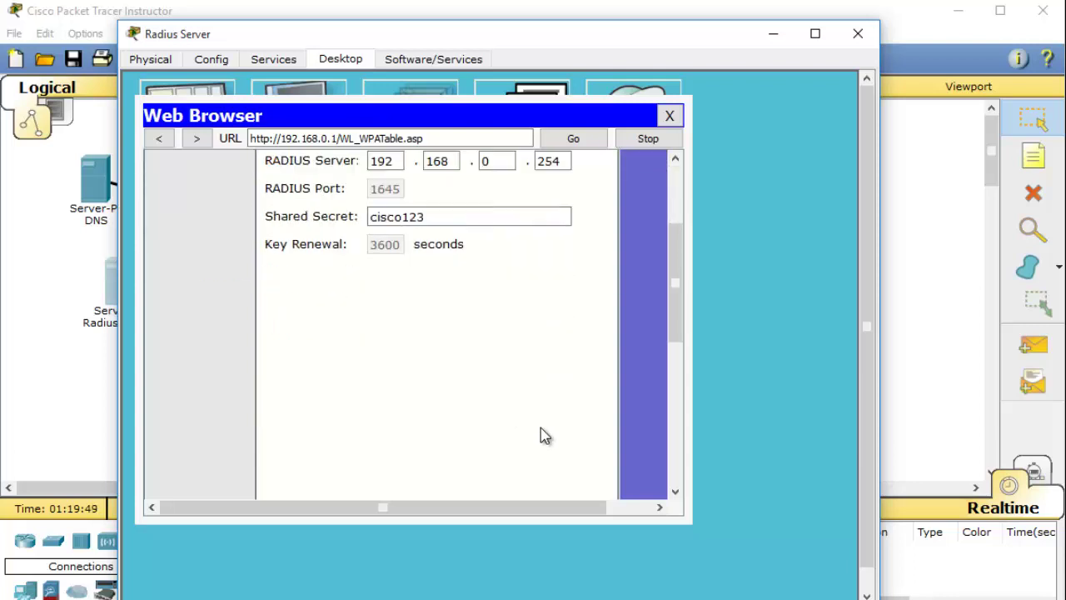
scroll(543, 443, "down", 3)
left_click(469, 490)
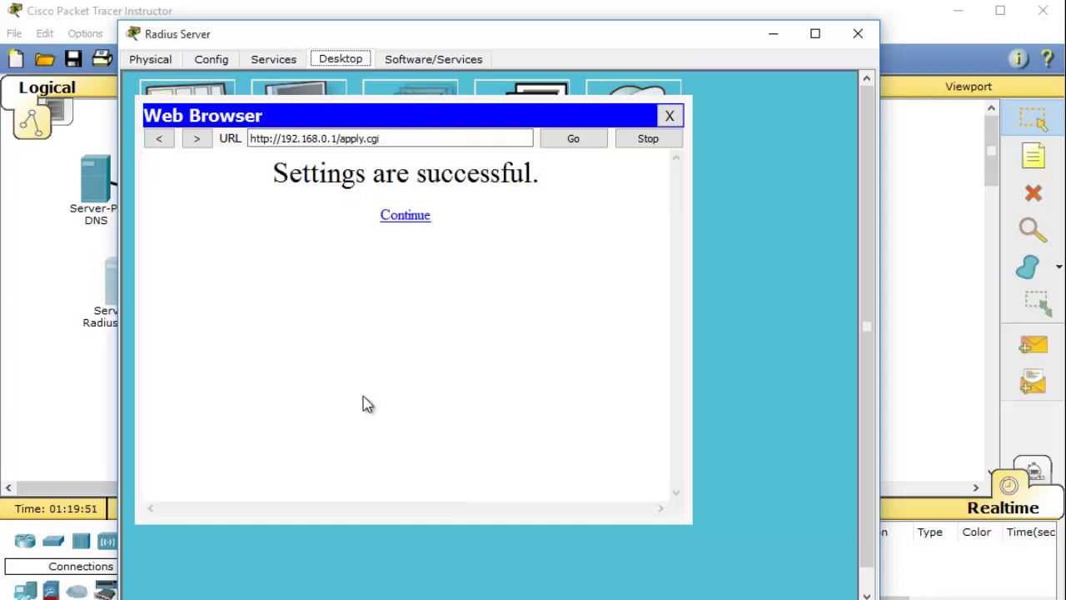
left_click(419, 224)
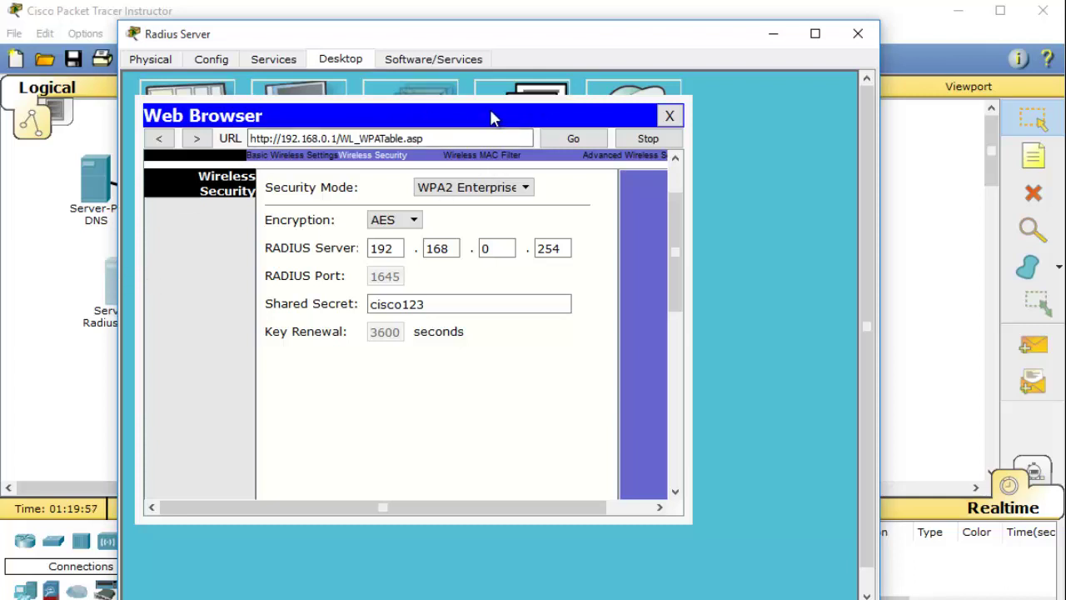
Step: Close the Radius Server's browser and bring up its AAA service settings
left_click(669, 116)
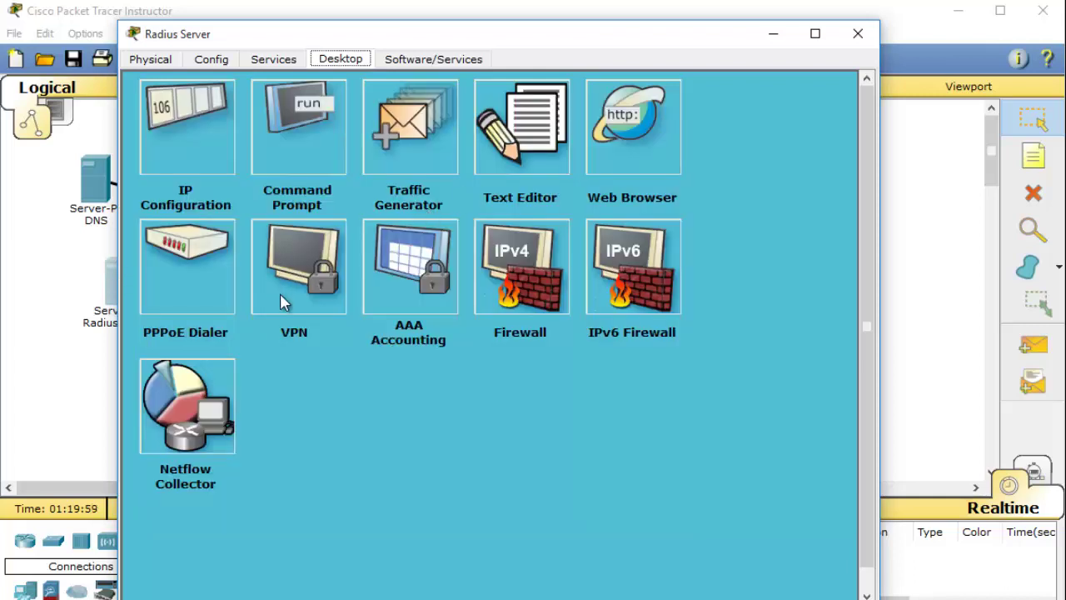
left_click(290, 60)
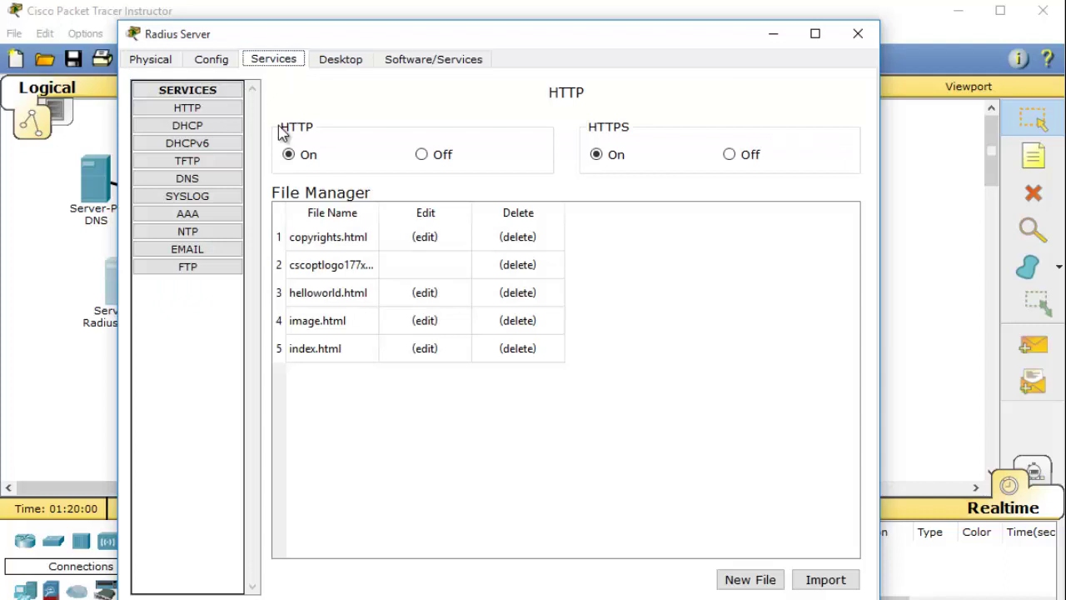
left_click(188, 214)
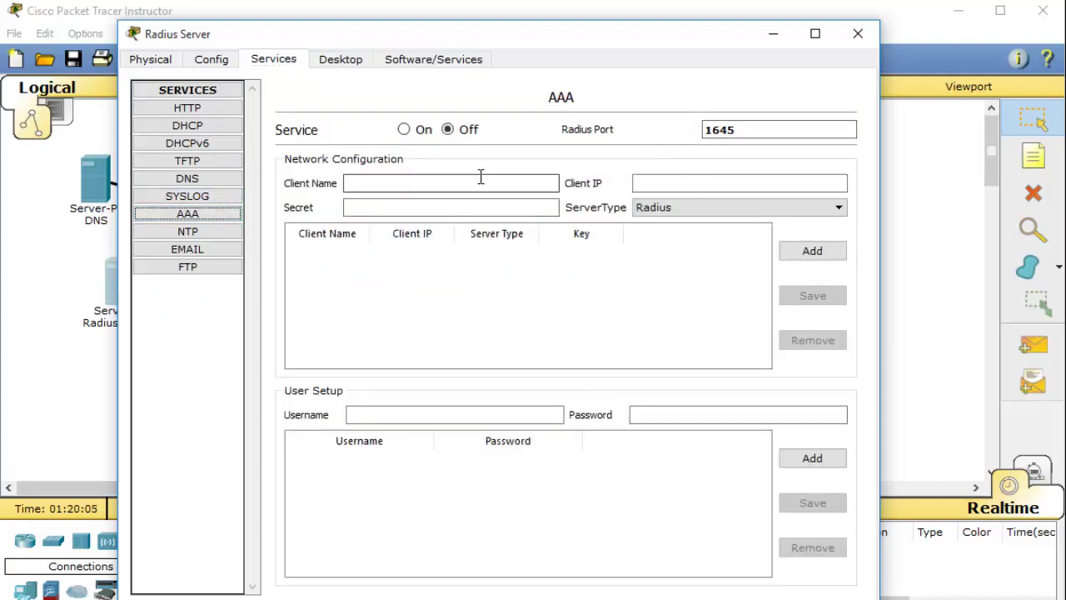
left_click_drag(341, 20, 643, 42)
Step: Review the wireless router's wireless and wireless security settings
left_click(208, 216)
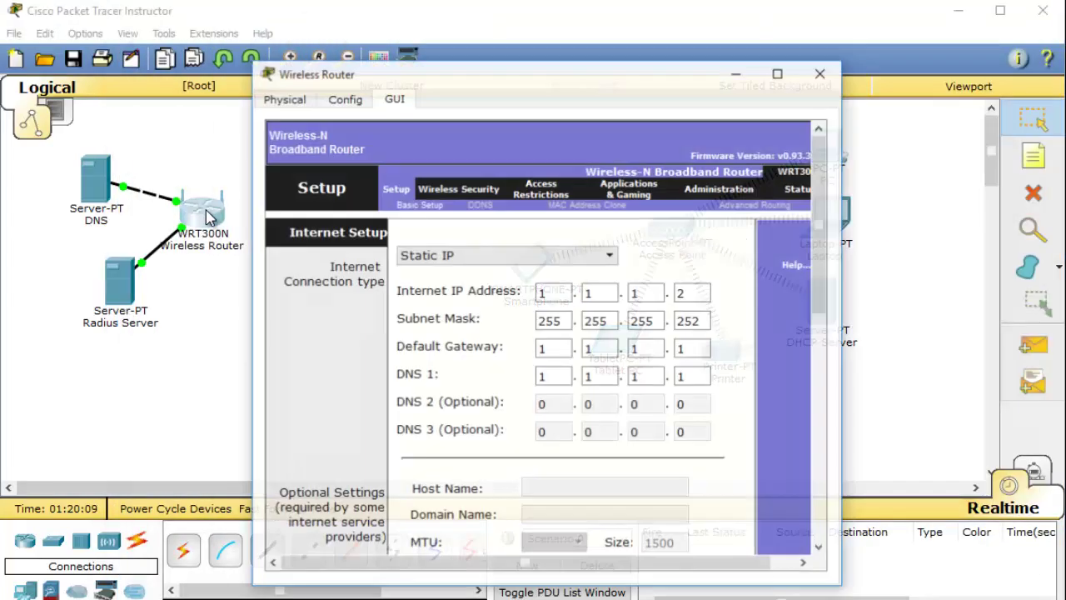
left_click(466, 190)
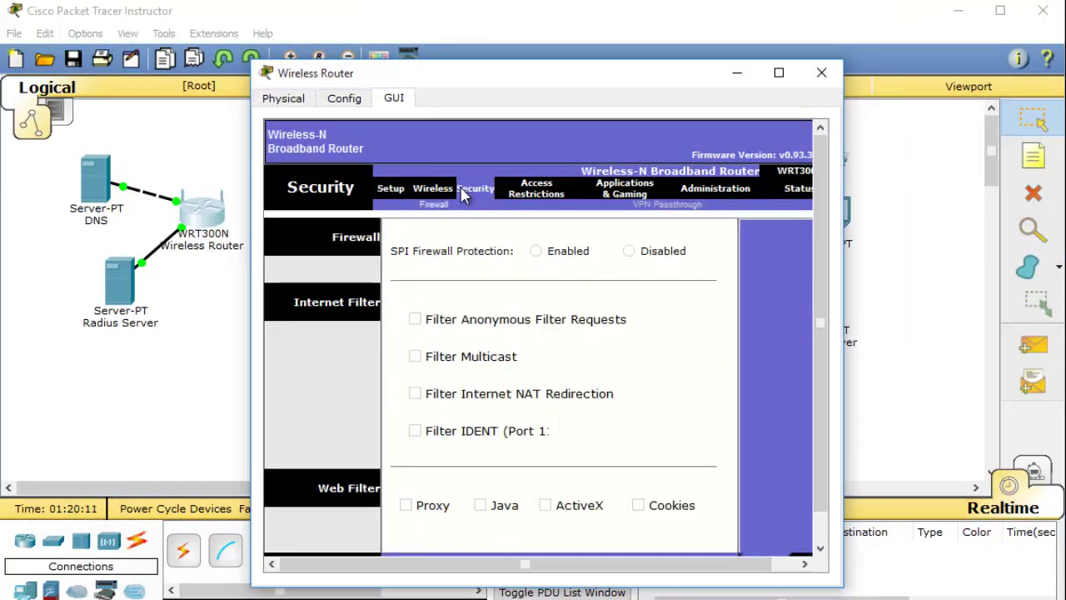
left_click(439, 190)
left_click(497, 204)
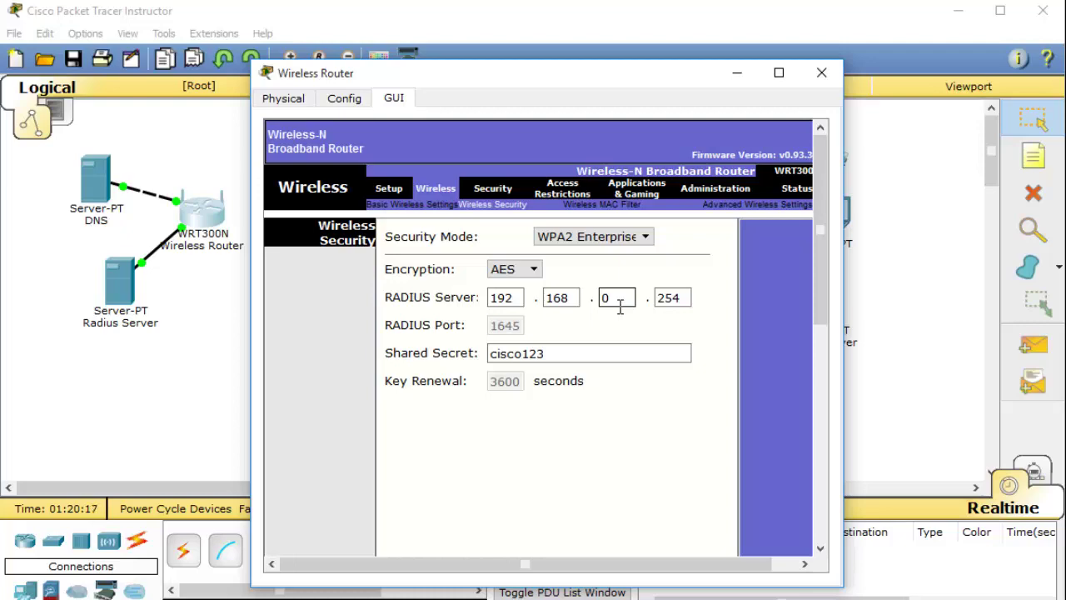
left_click(822, 75)
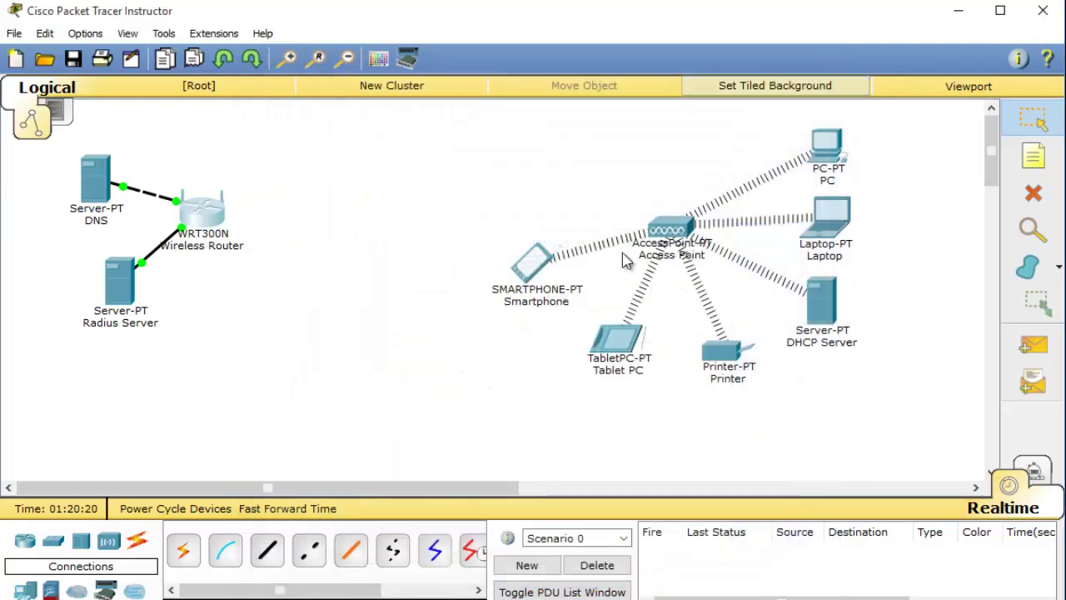
Step: Back on the Radius Server, clear a mistakenly typed client name
left_click(123, 296)
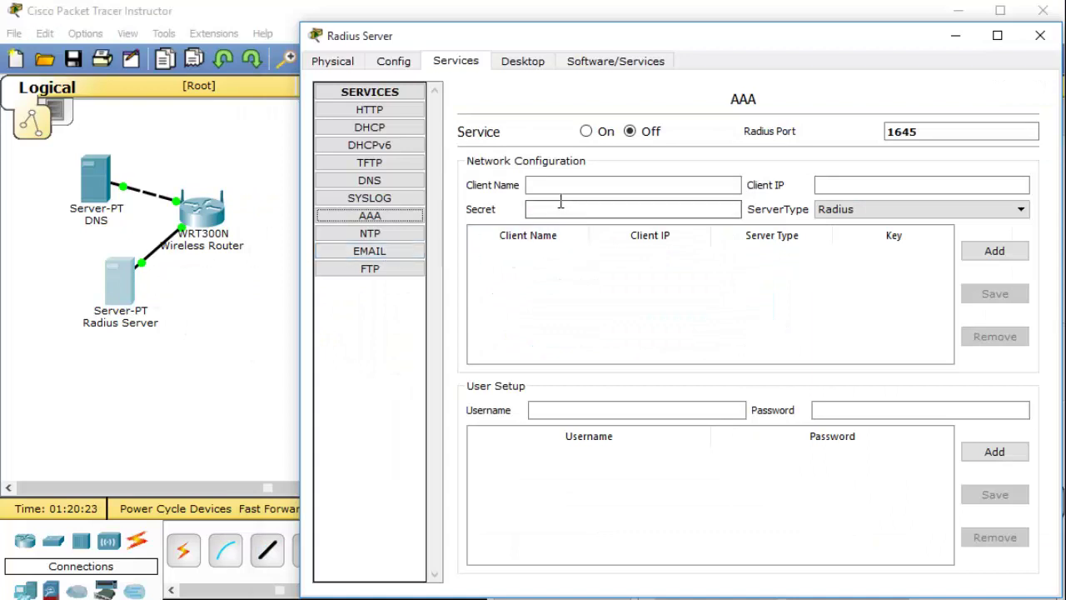
left_click(581, 185)
type("192.168.0.1")
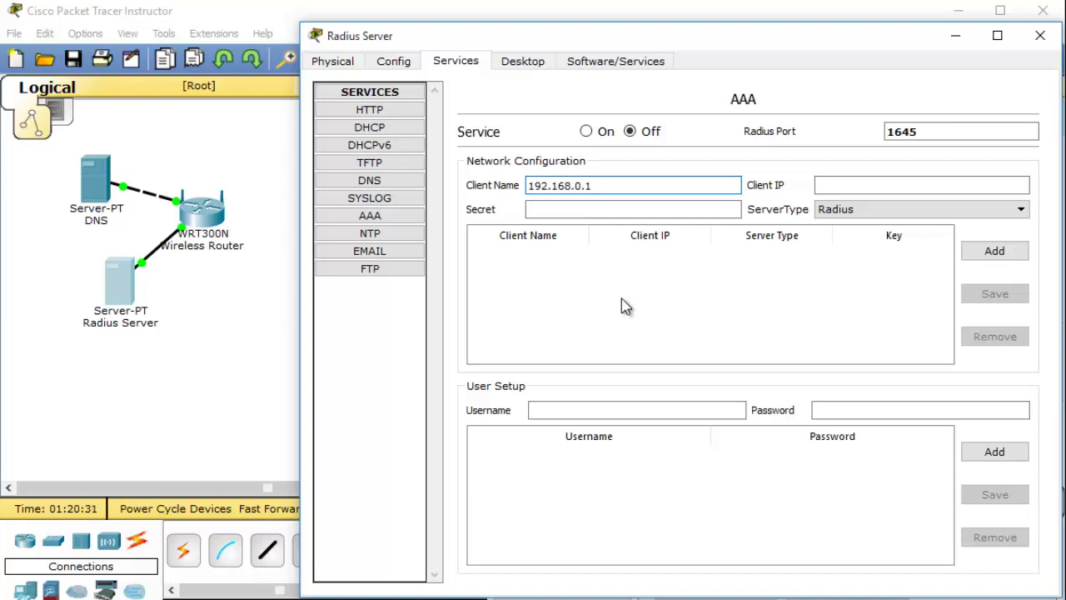
left_click_drag(606, 185, 466, 185)
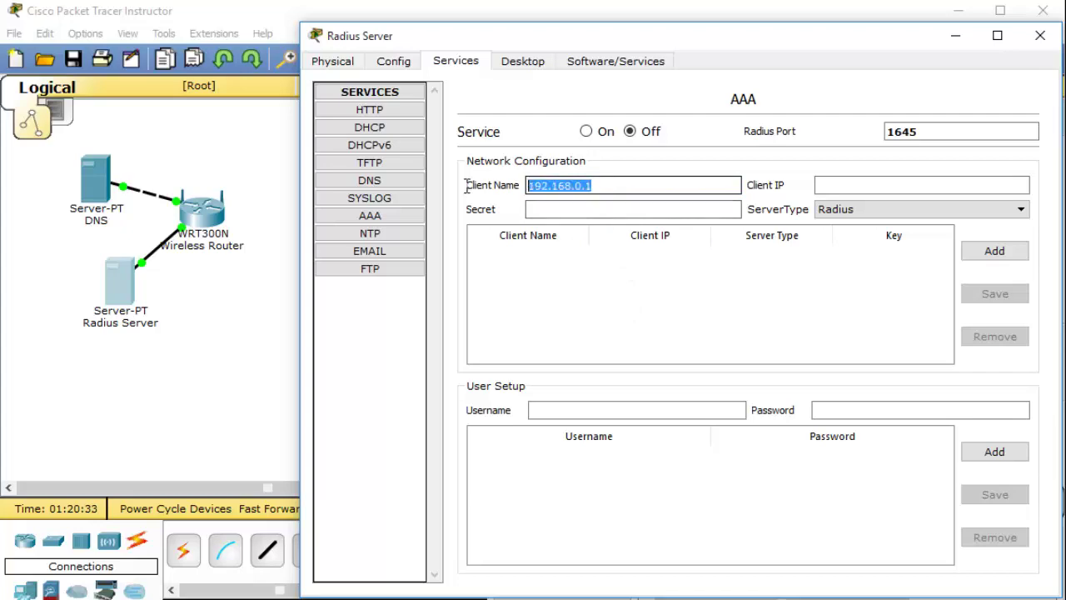
key("BackSpace")
Step: Recheck the router's SSID, then add RADIUS client SPSU at 192.168.0.1 with the shared secret
left_click(209, 214)
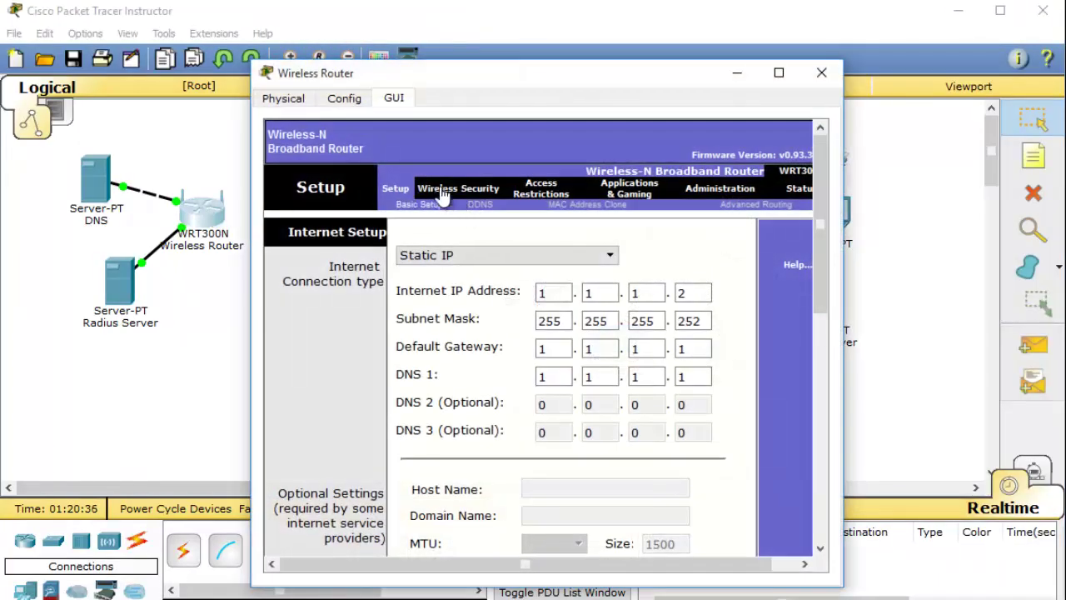
left_click(441, 190)
left_click(822, 72)
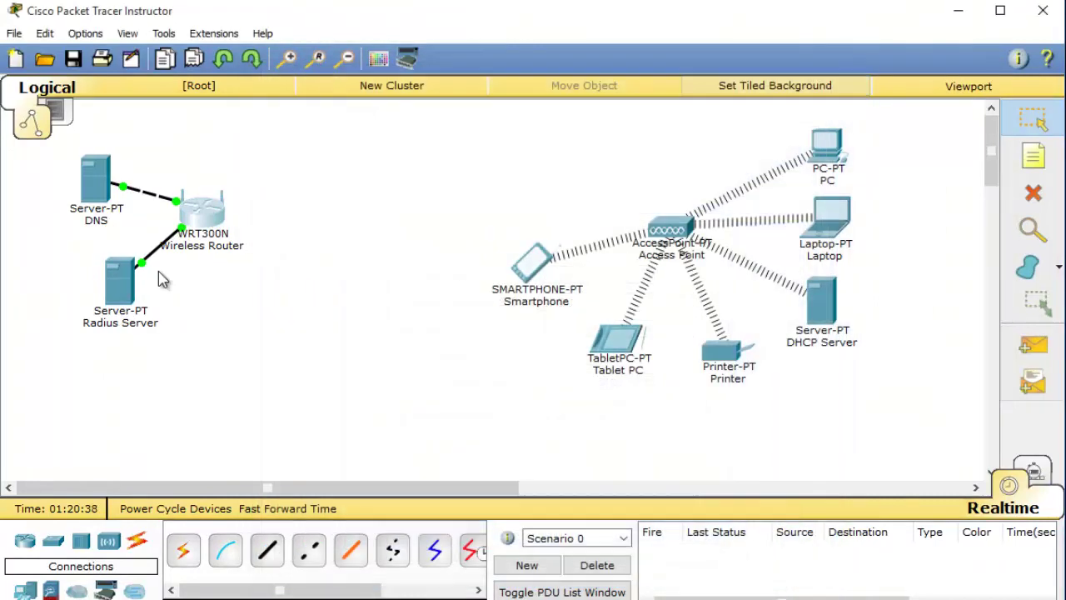
left_click(120, 283)
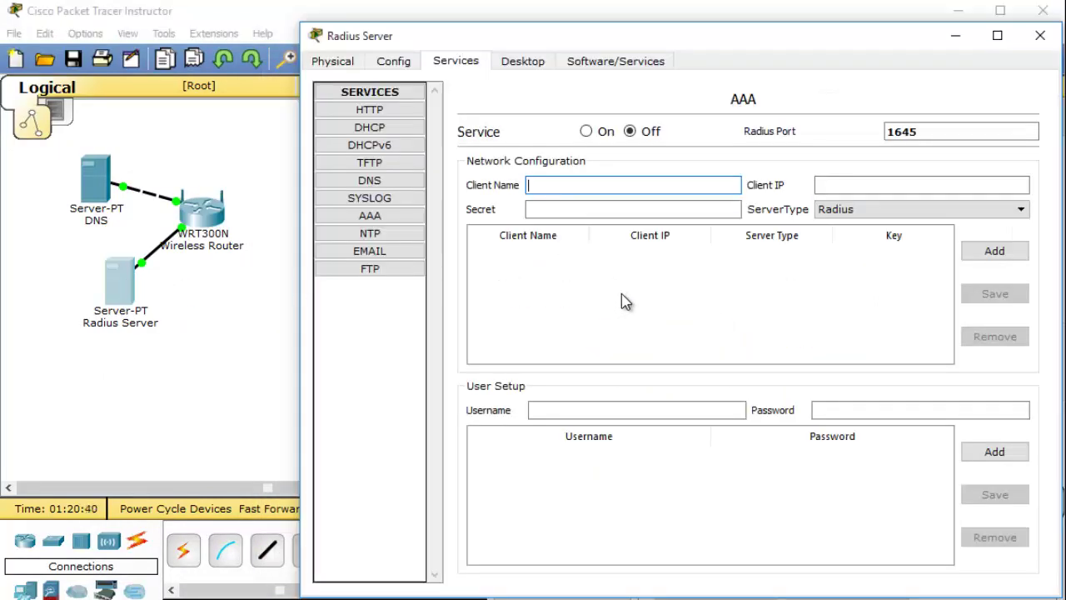
type("SPSU")
key("Tab")
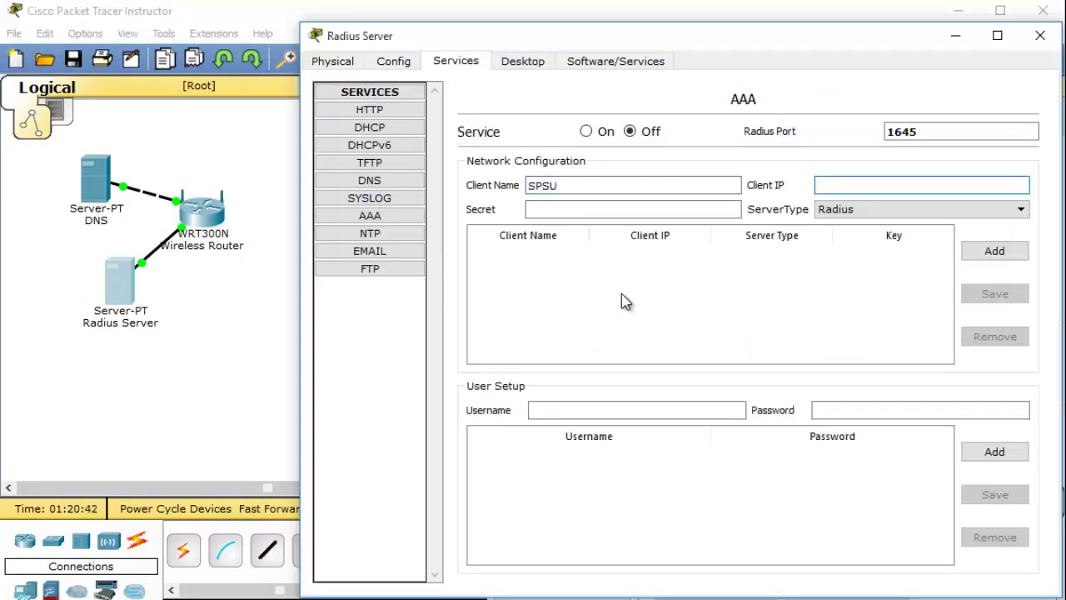
type("192.168.0.1")
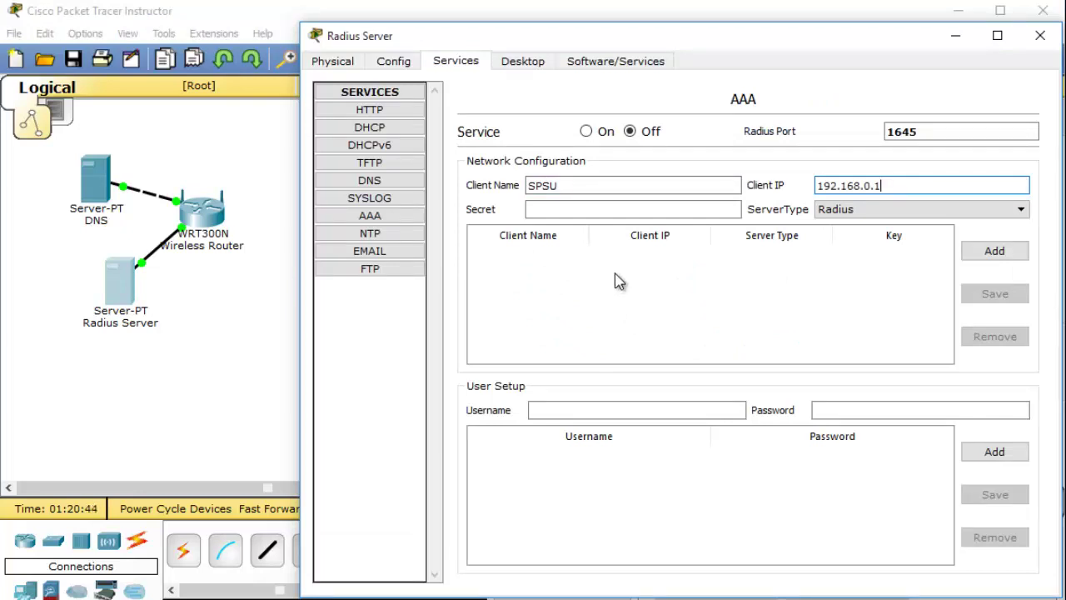
left_click(599, 210)
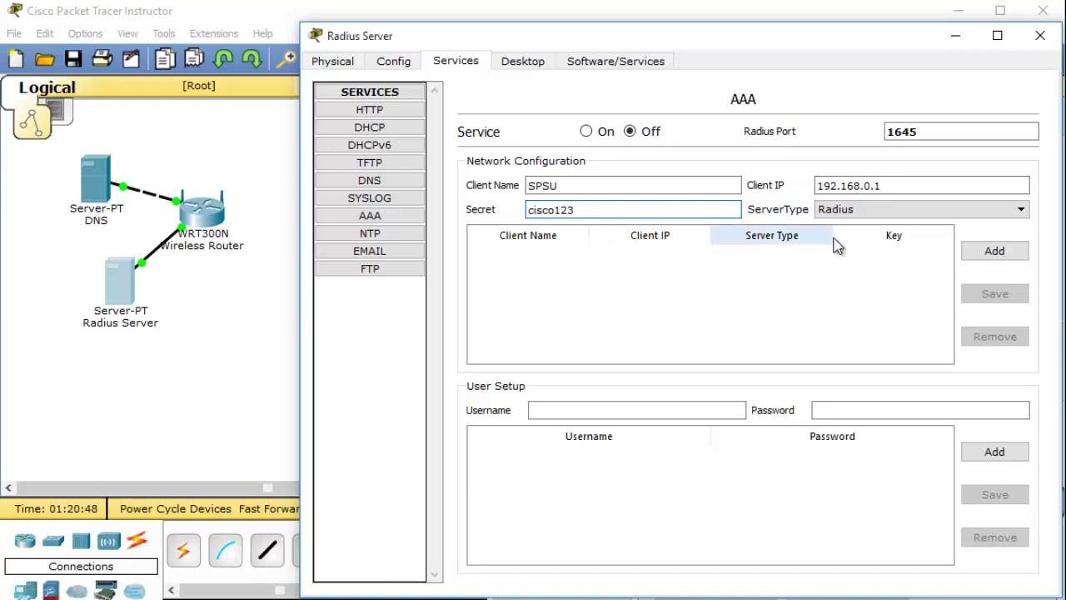
left_click(966, 255)
Step: Add user 'spsu' with its password to the AAA user list
left_click(624, 407)
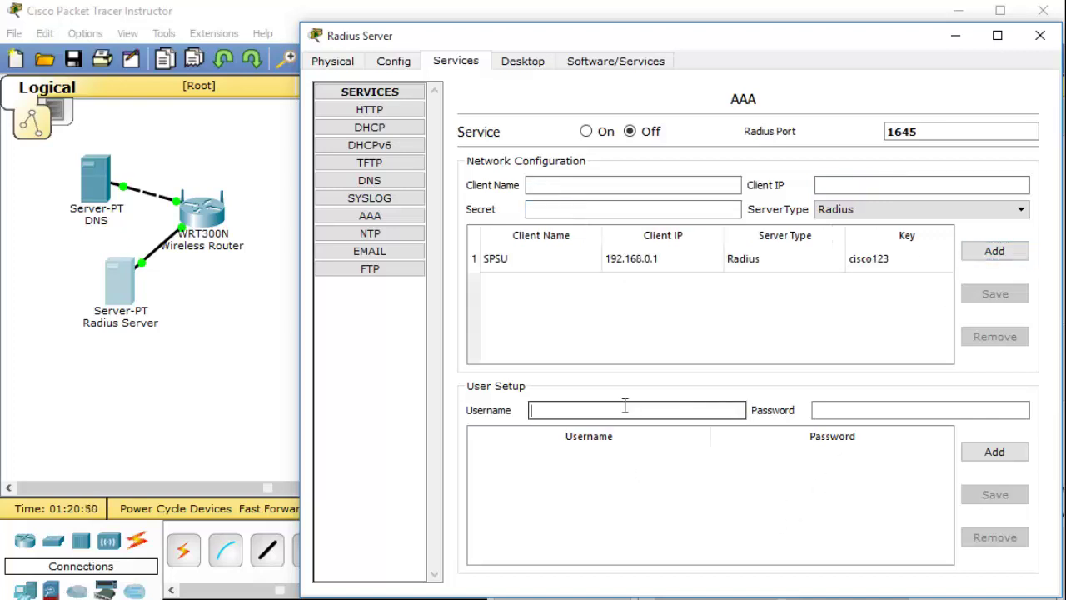
type("spsu")
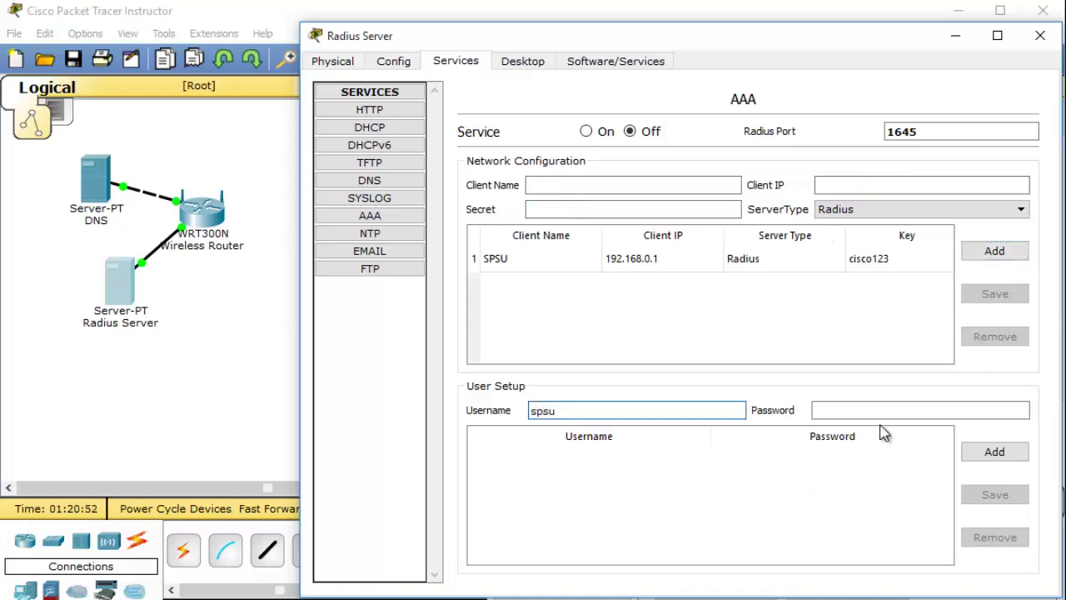
left_click(871, 410)
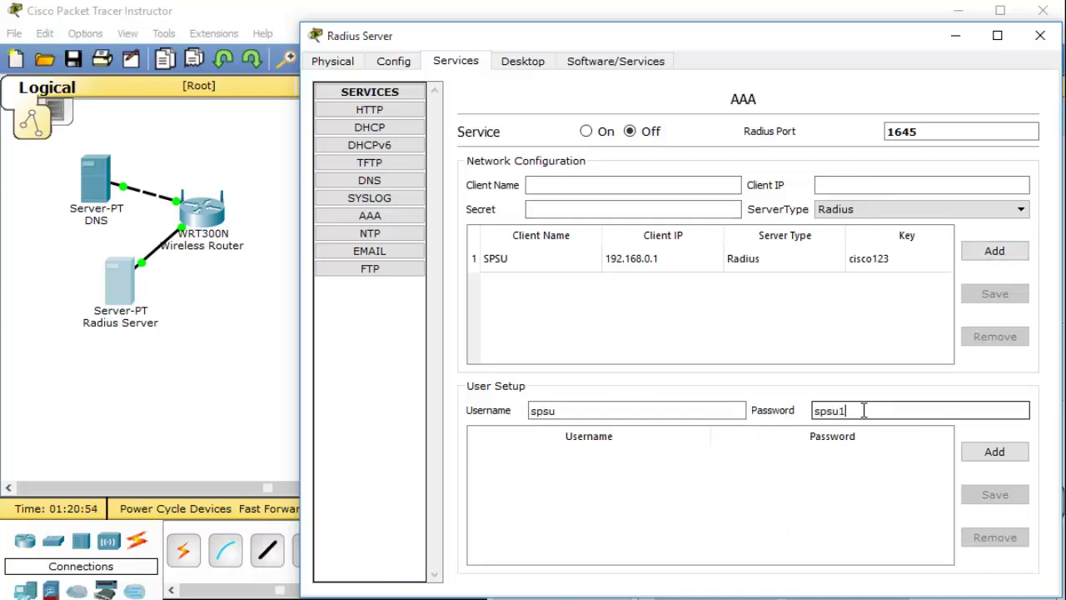
left_click(983, 454)
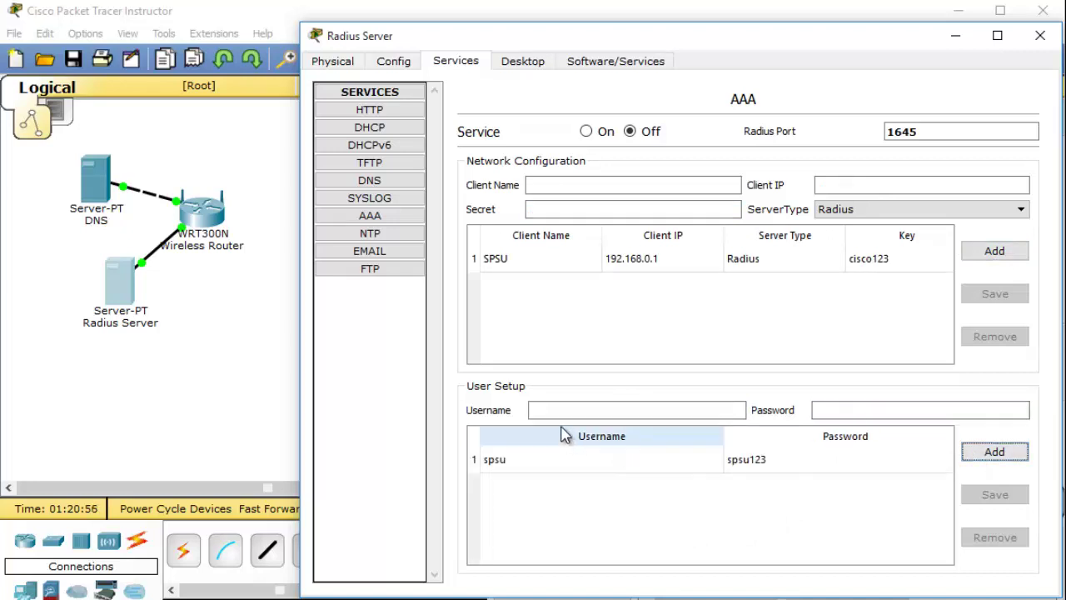
Step: Add user 'cisco' with its password and switch the AAA service On
left_click(560, 414)
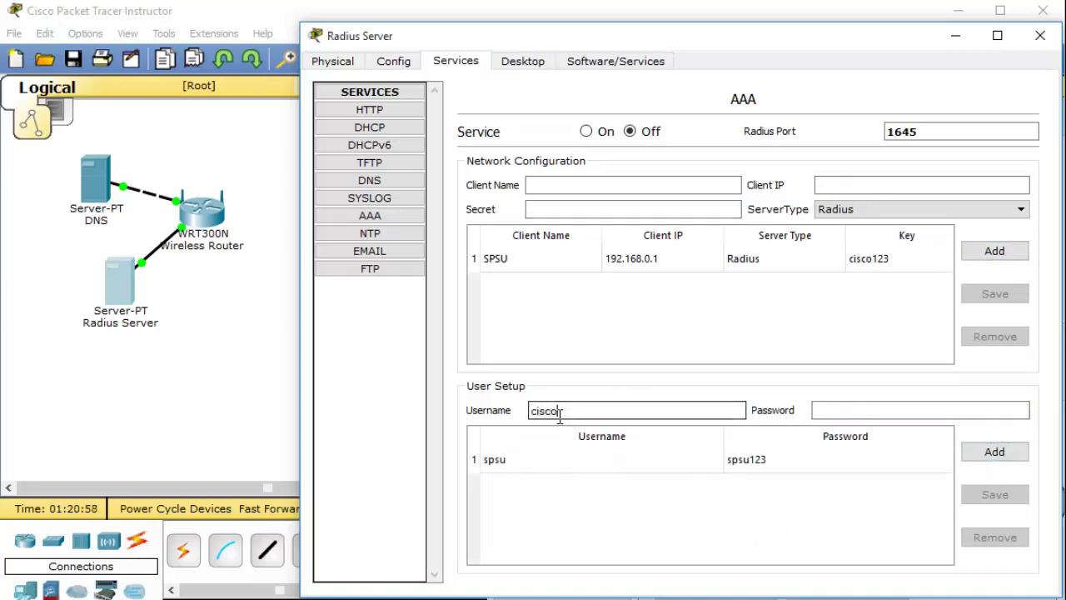
type("cisco")
left_click(849, 412)
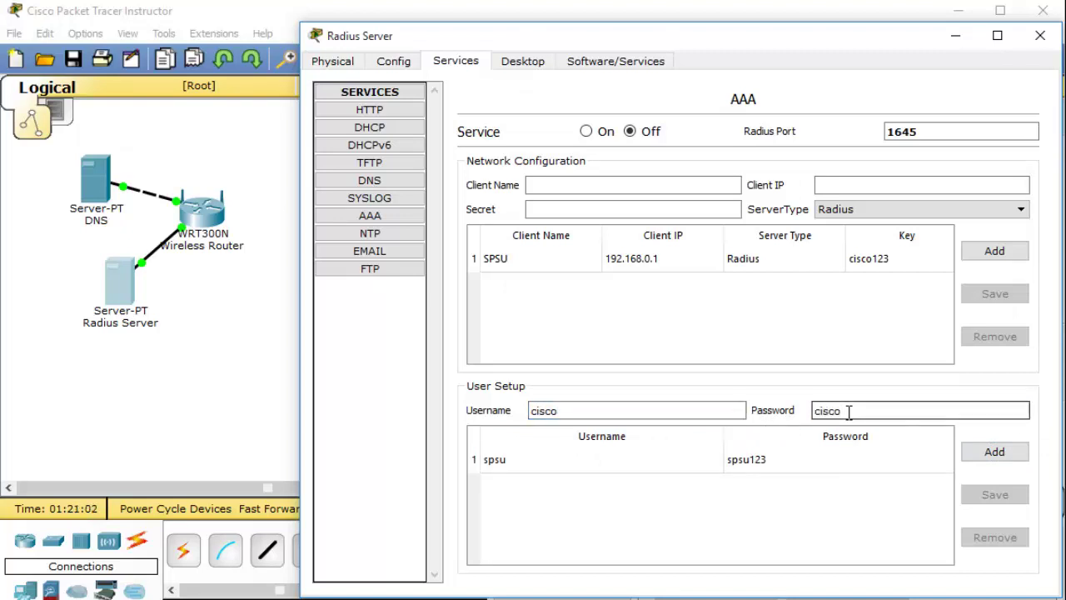
left_click(995, 452)
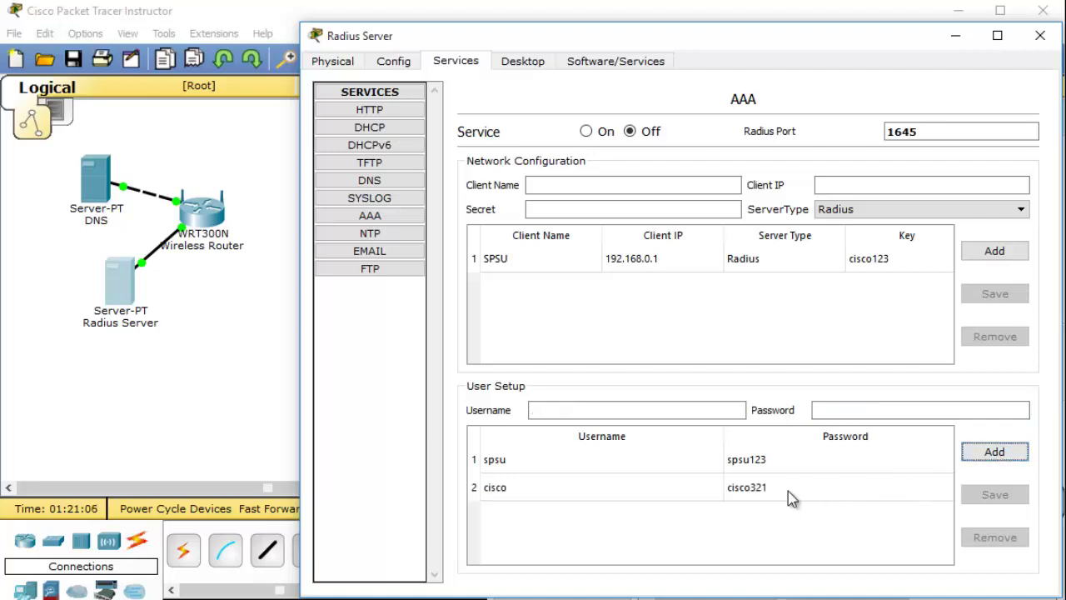
left_click(586, 132)
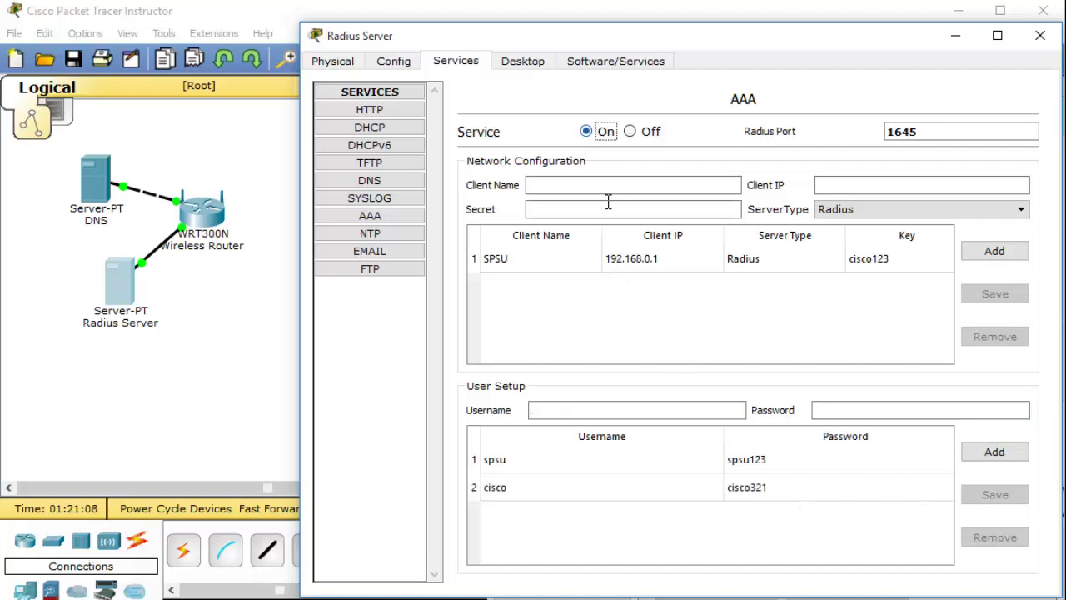
left_click(637, 263)
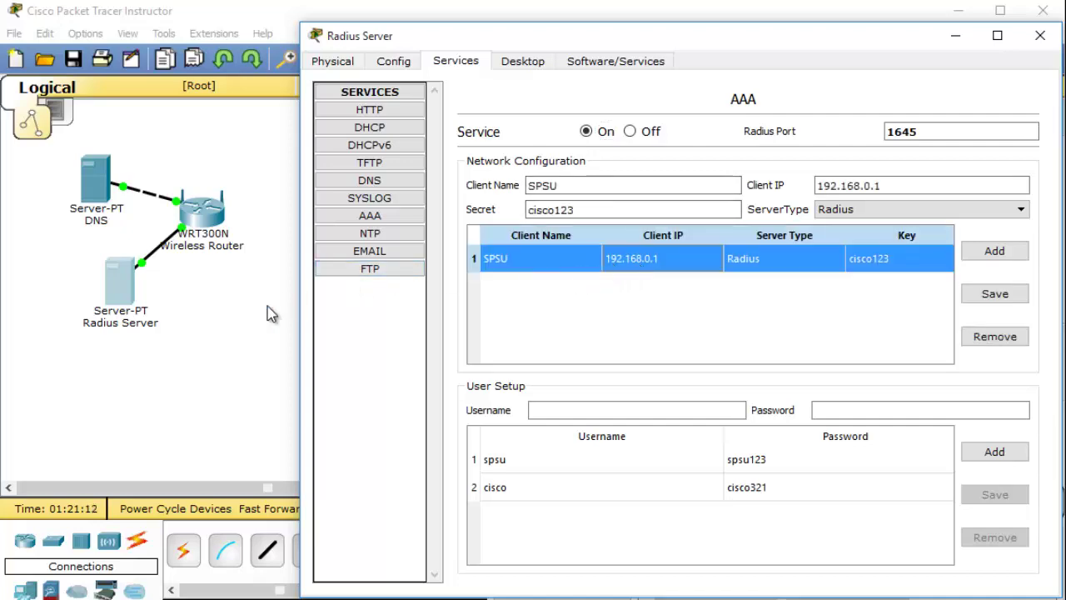
Step: Scroll through the router's settings page, then return to the Radius Server
left_click(206, 218)
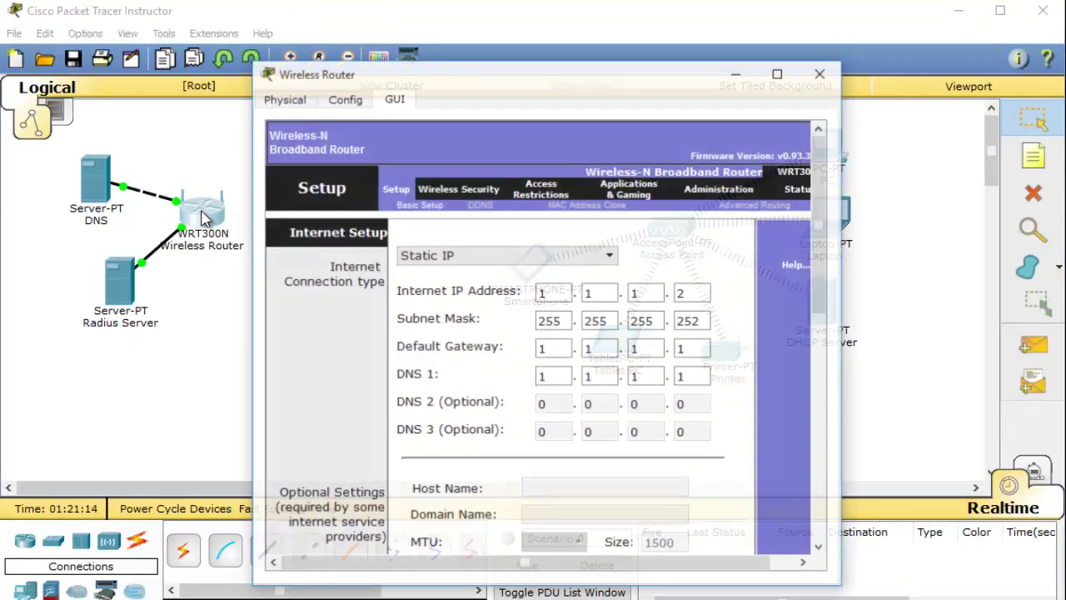
scroll(714, 476, "down", 5)
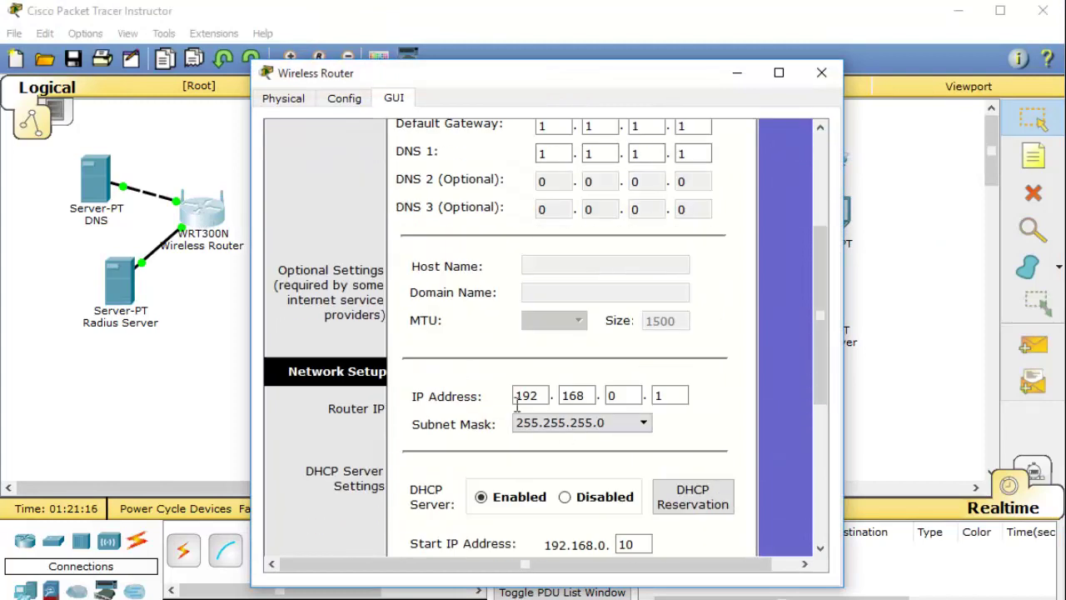
left_click(822, 73)
left_click(135, 278)
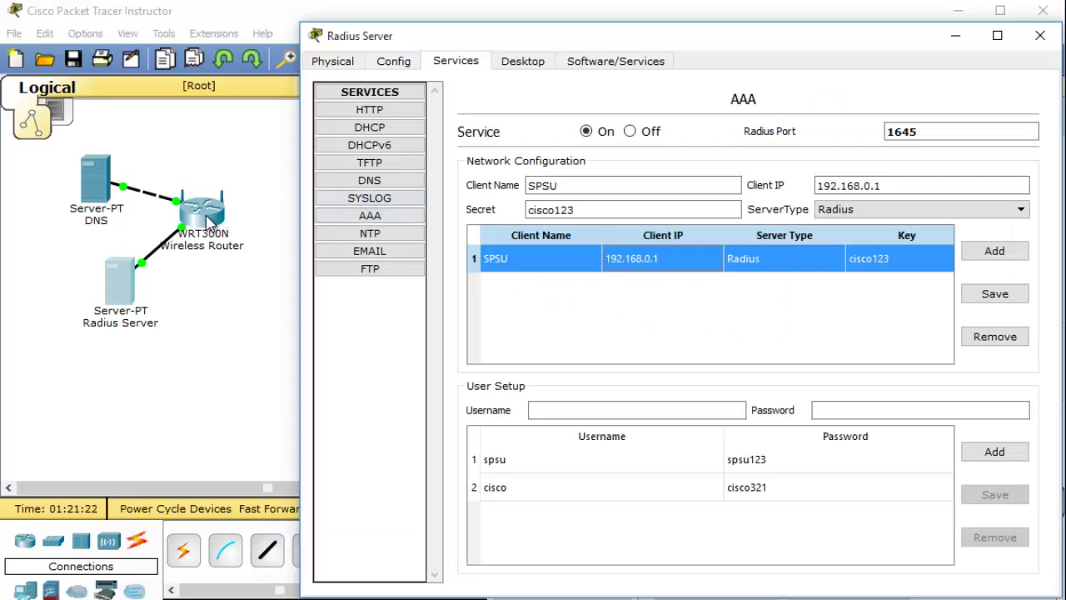
Step: Review the router's basic and WPA2 Enterprise security settings, then close both windows
left_click(201, 211)
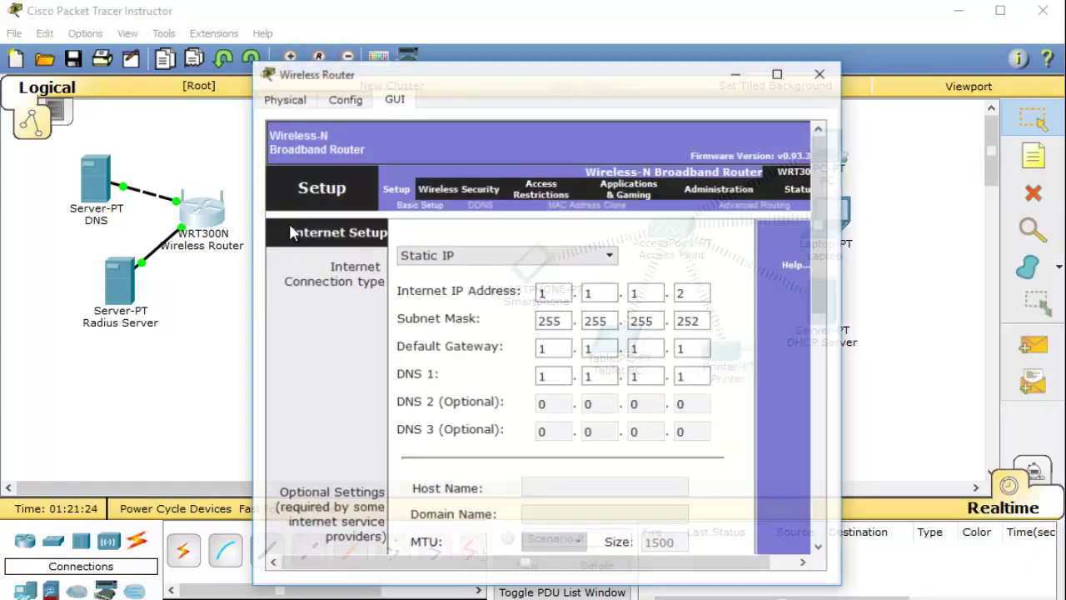
left_click(448, 189)
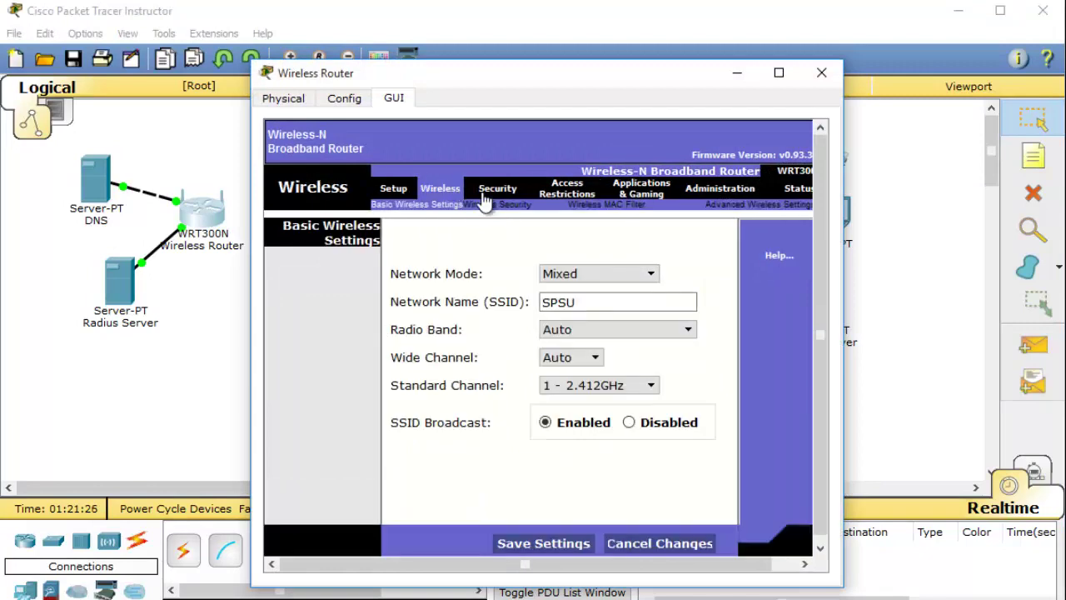
left_click(493, 205)
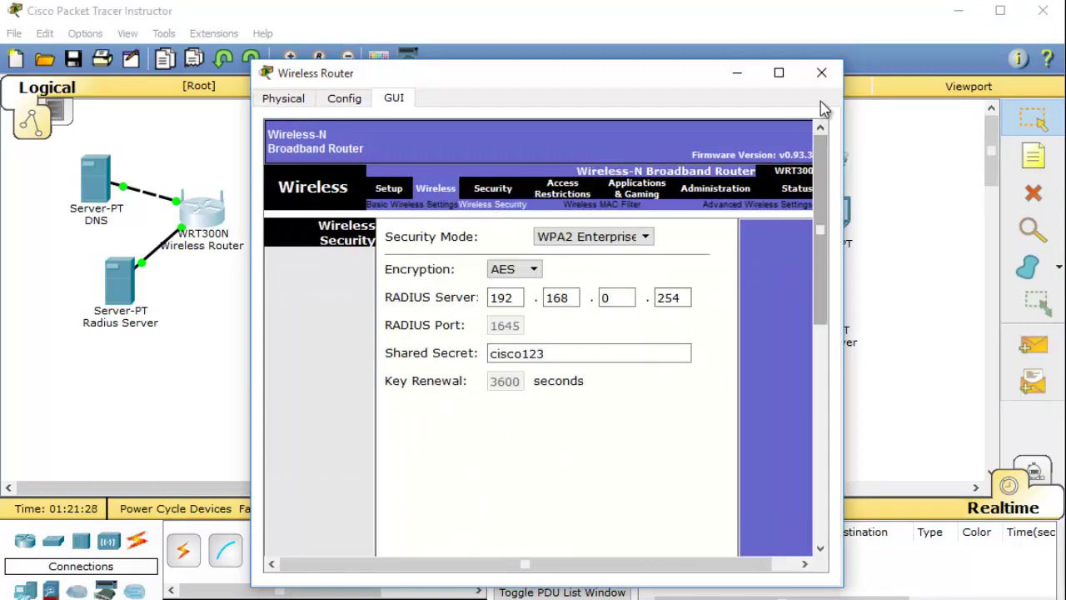
left_click(821, 72)
left_click(122, 288)
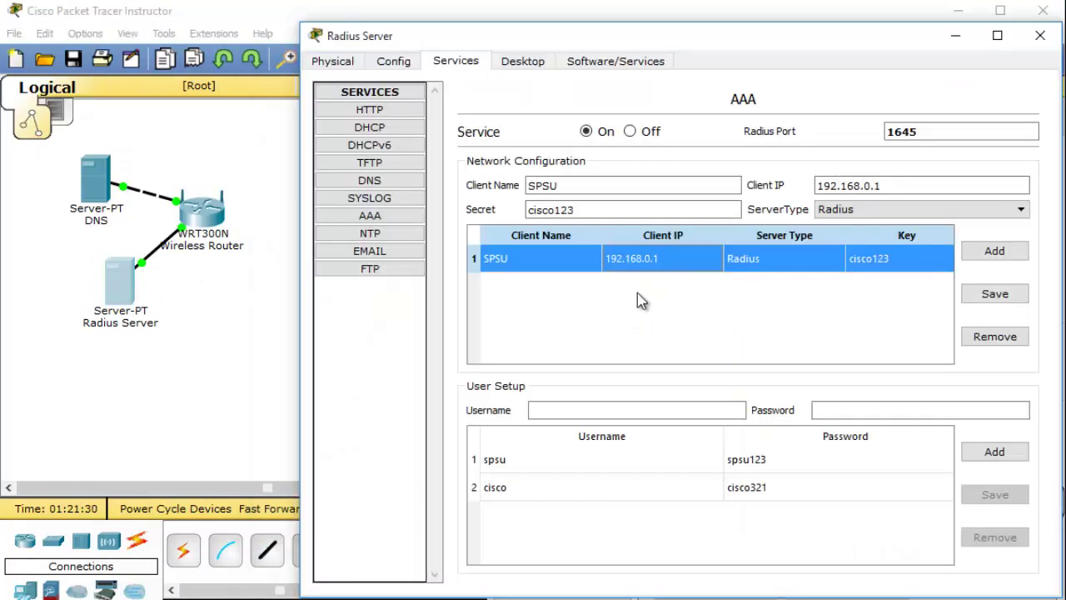
left_click(1040, 35)
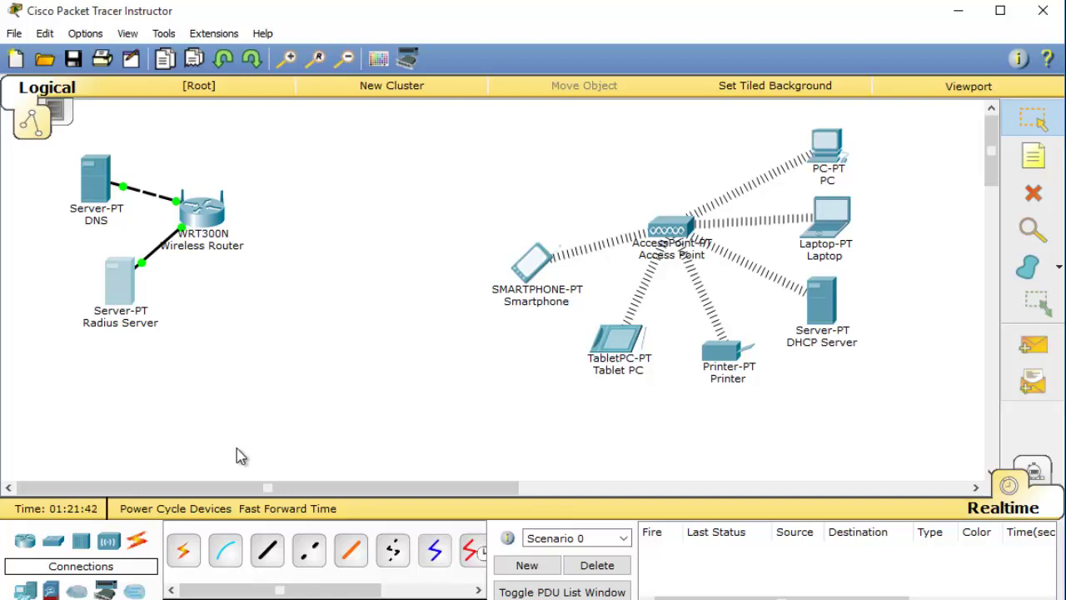
Step: Place the laptop beside the WRT300N and recheck the router's basic and wireless security pages
left_click_drag(829, 218, 351, 249)
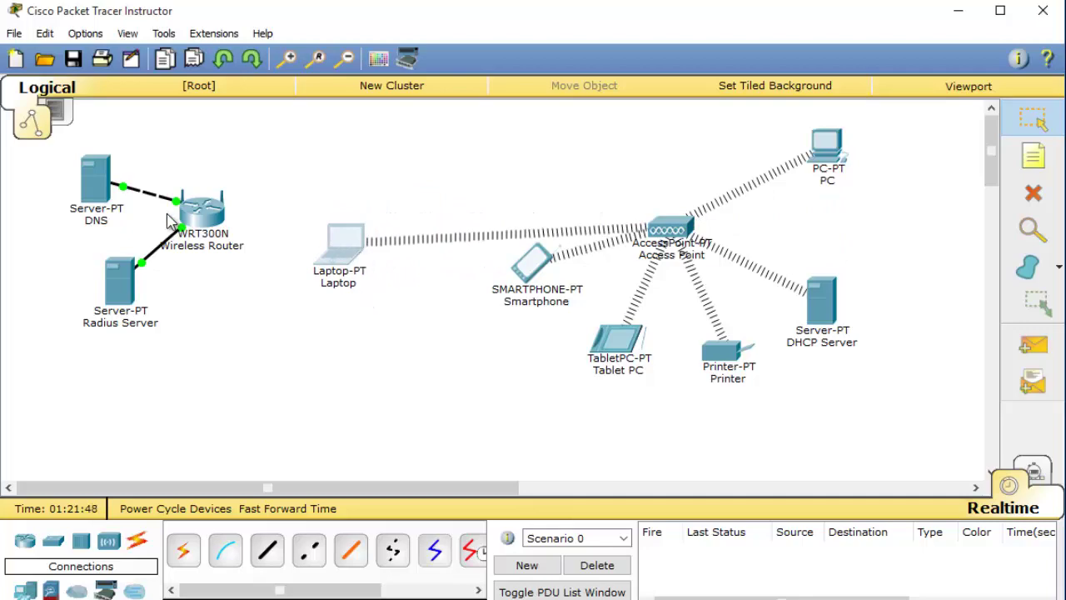
left_click(202, 216)
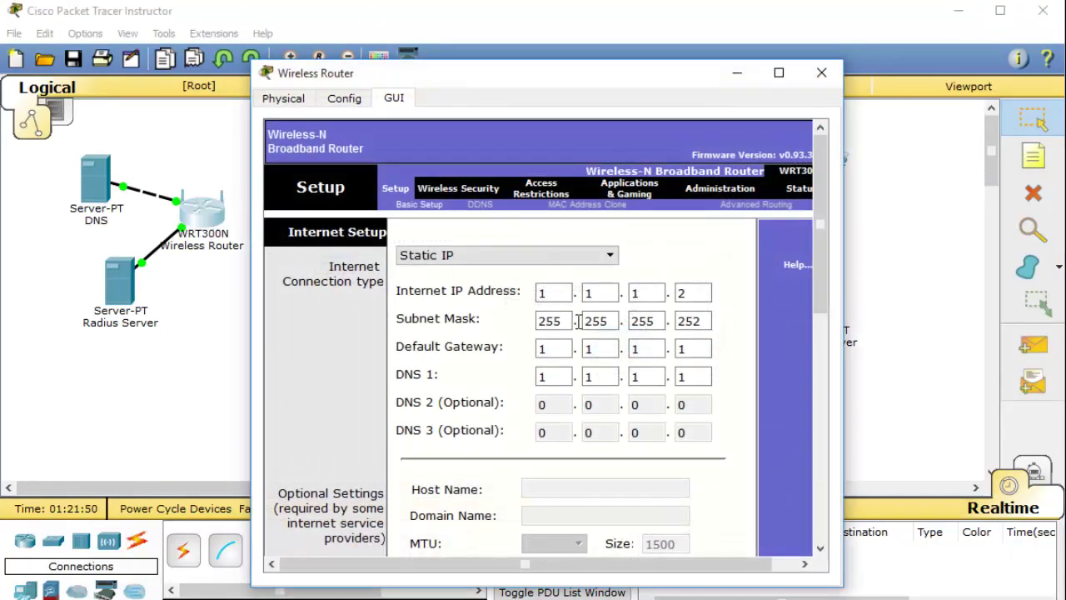
left_click(459, 195)
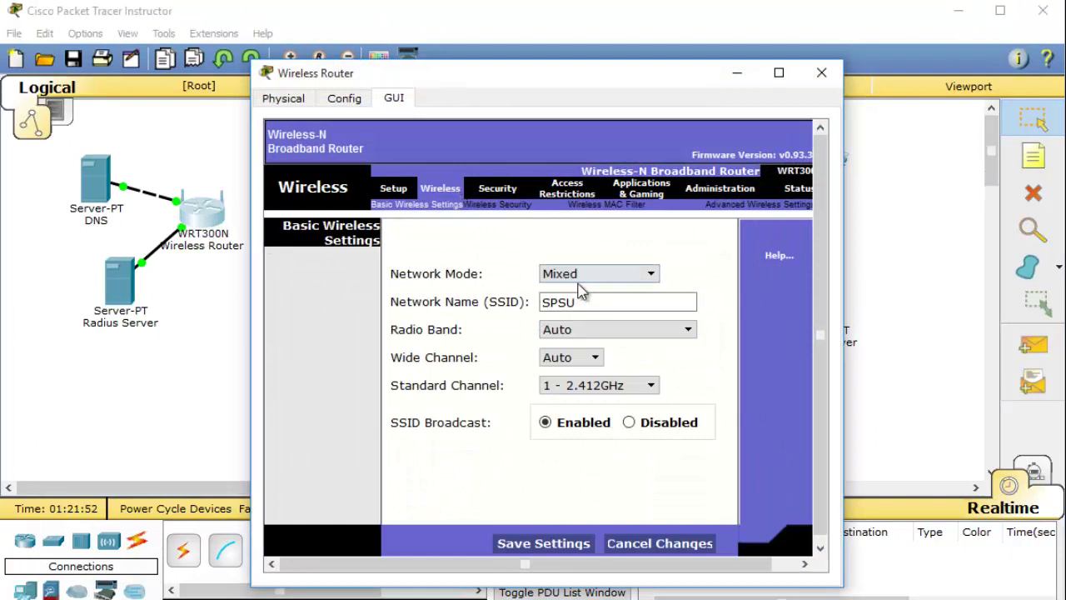
left_click(492, 195)
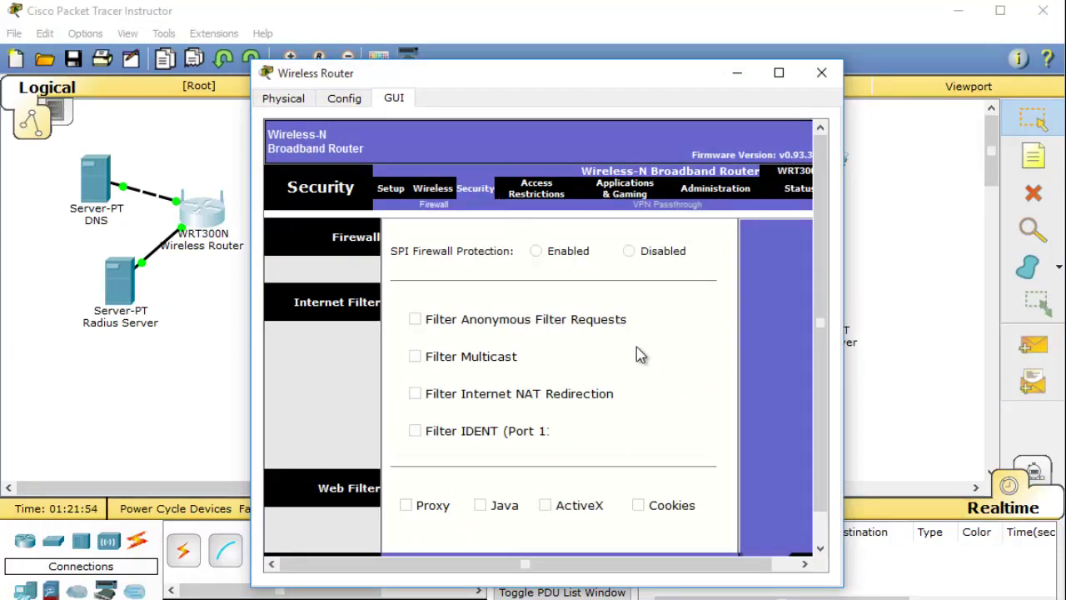
left_click(437, 192)
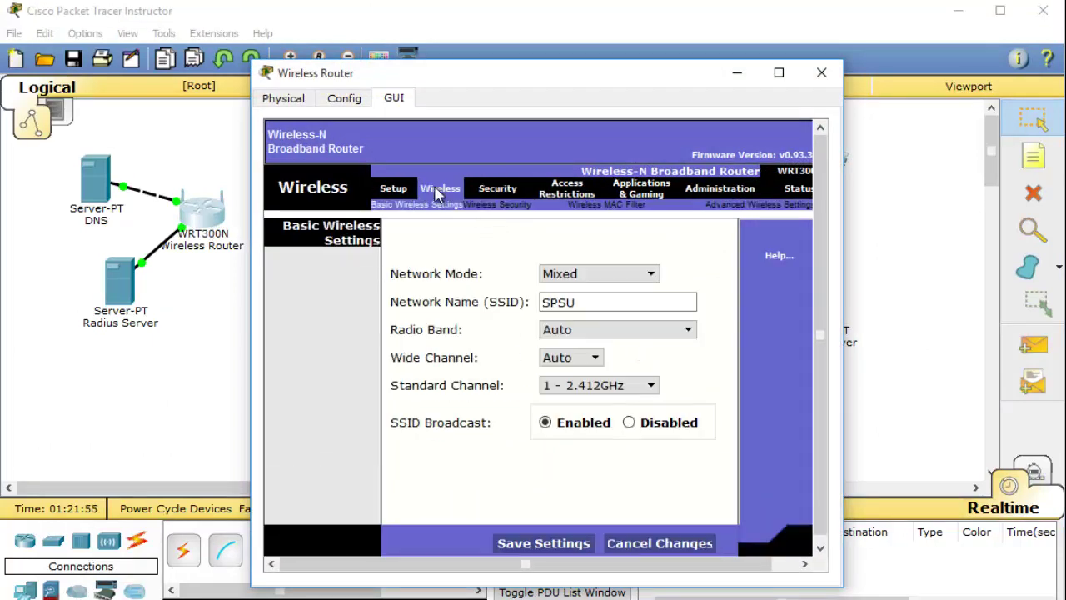
left_click(515, 207)
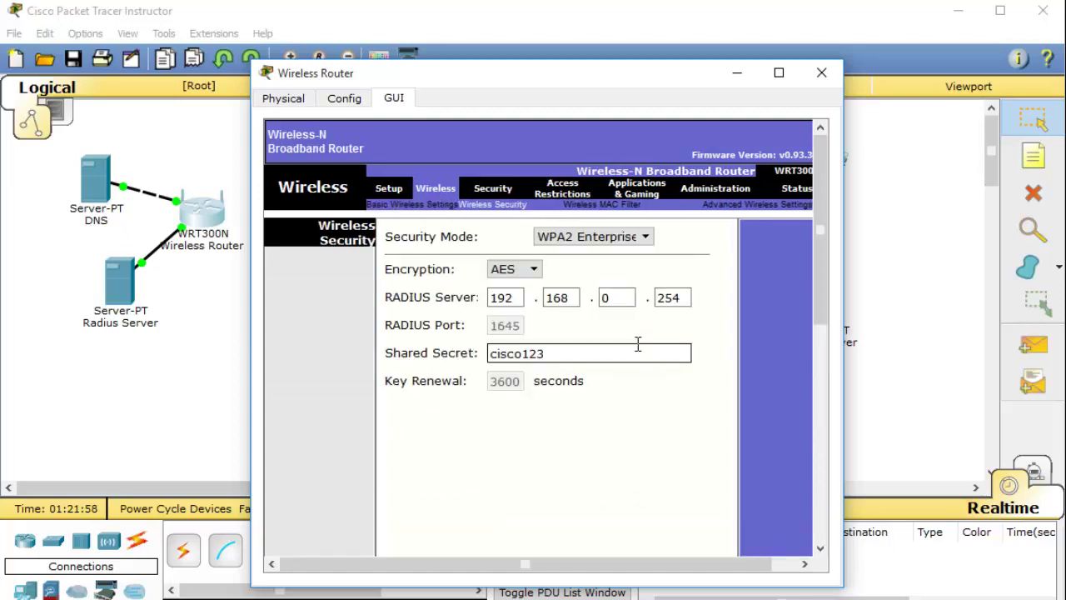
left_click(822, 73)
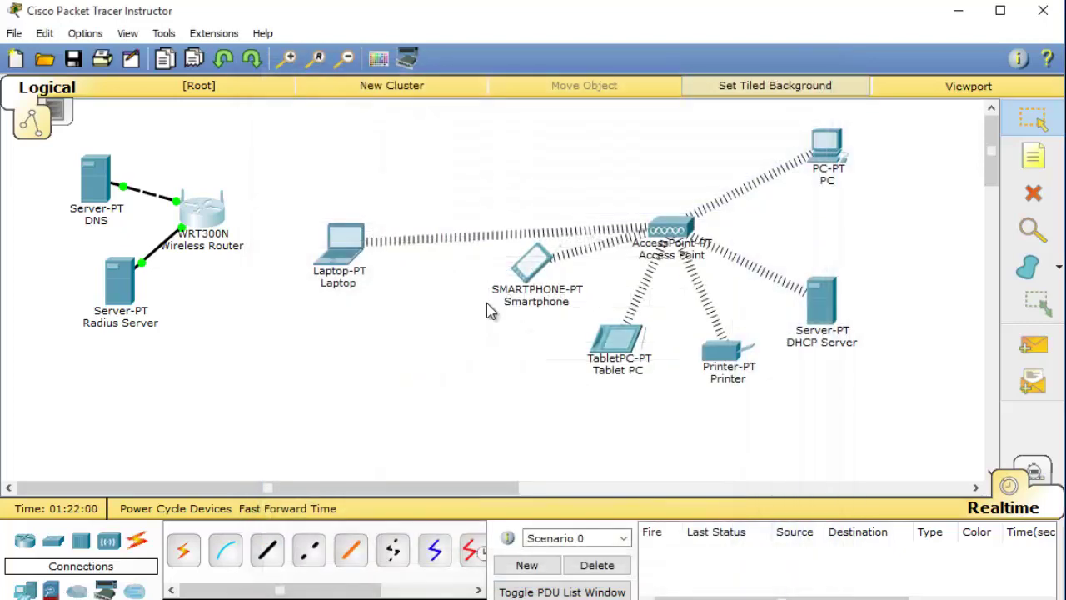
left_click(344, 250)
Step: In PC Wireless, start a manual profile for network SPSU, keeping DHCP
left_click(421, 106)
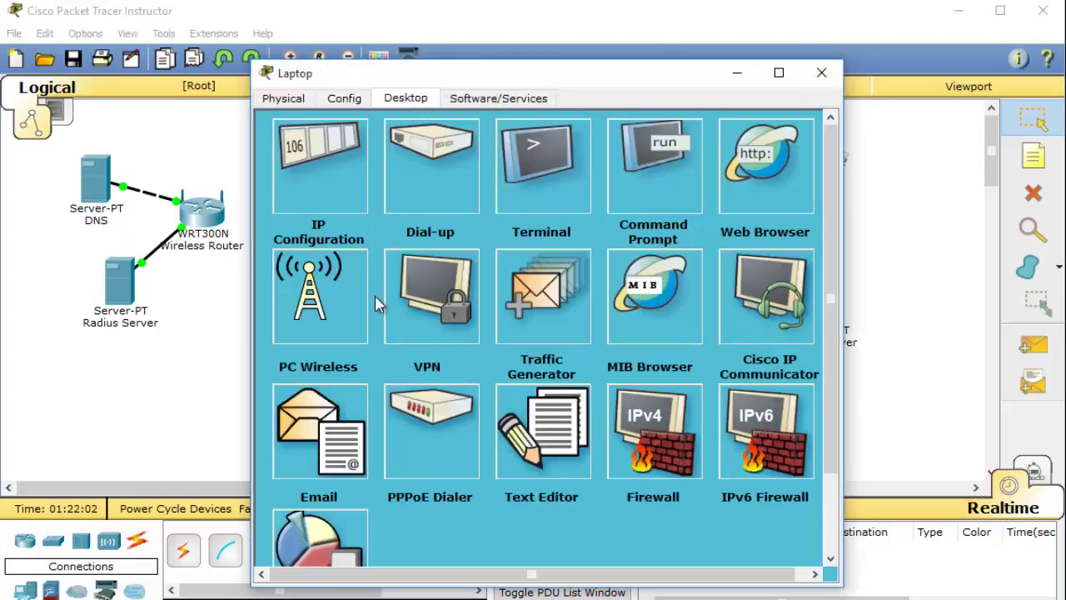
left_click(338, 329)
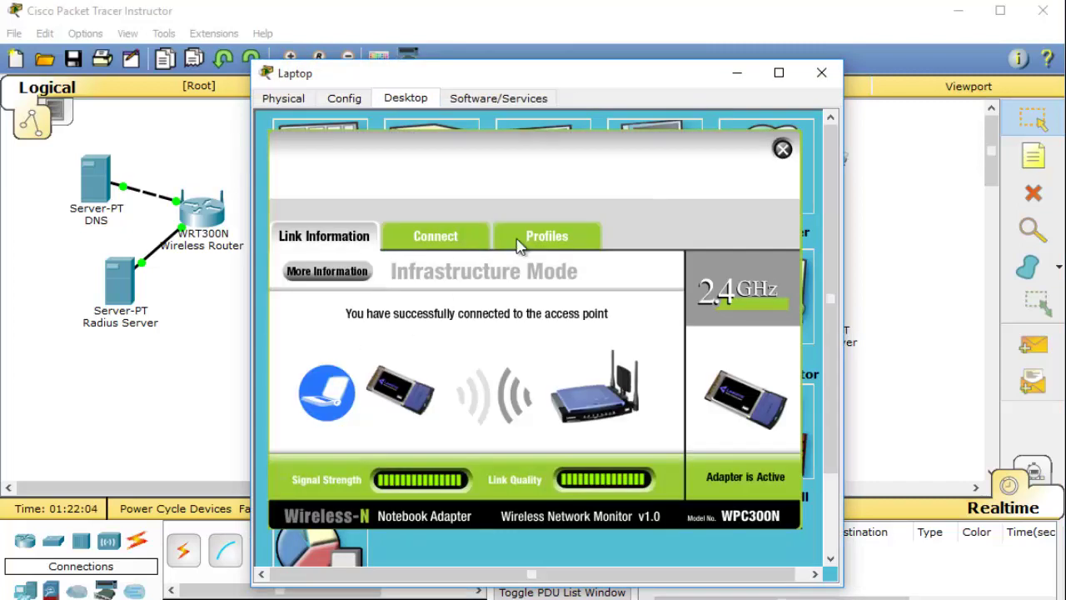
left_click(544, 236)
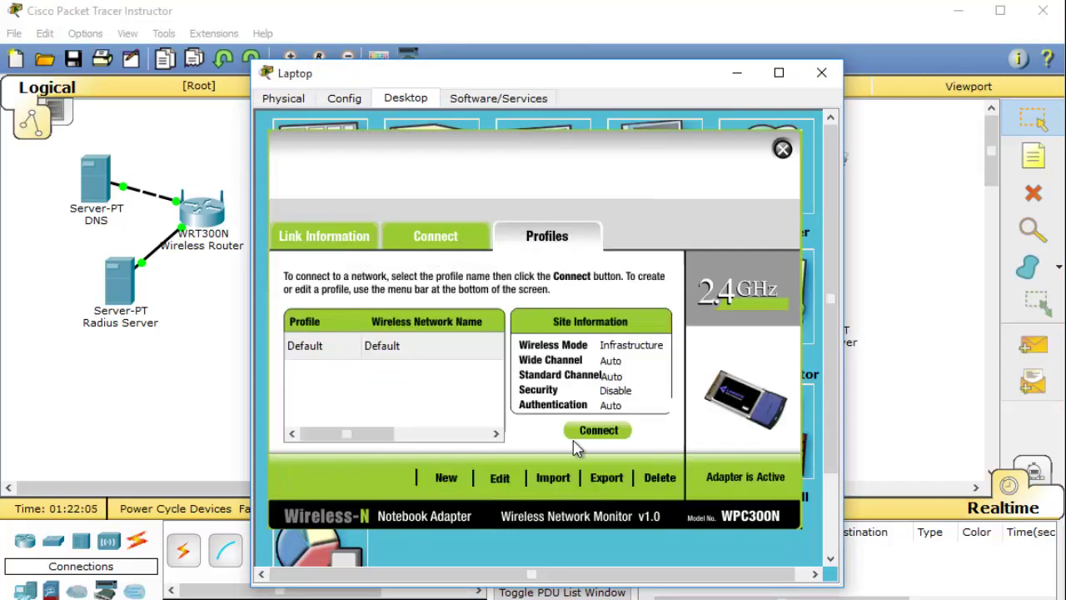
left_click(500, 482)
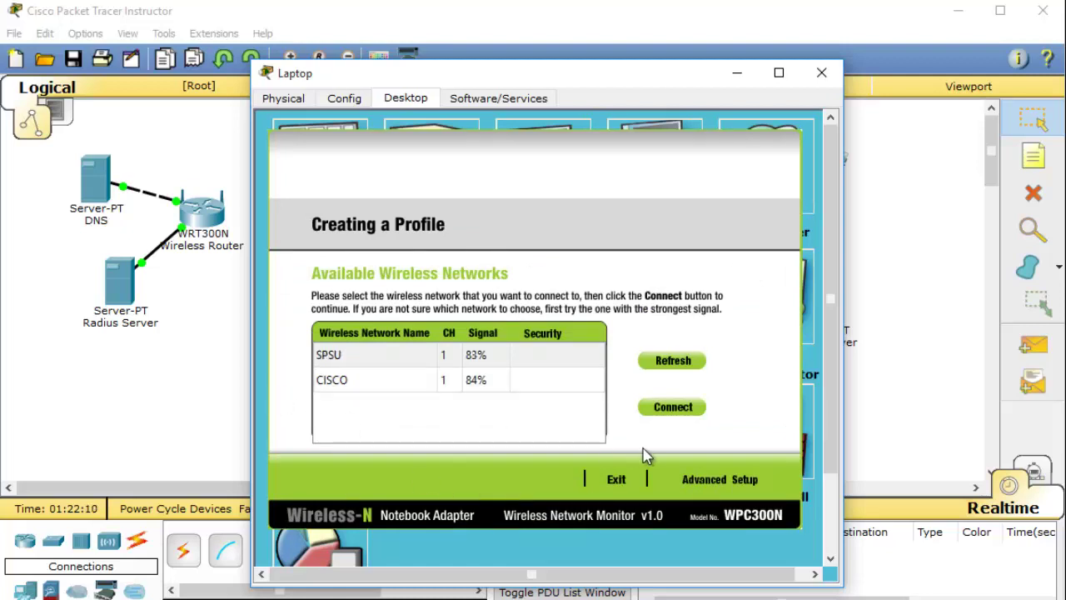
left_click(708, 481)
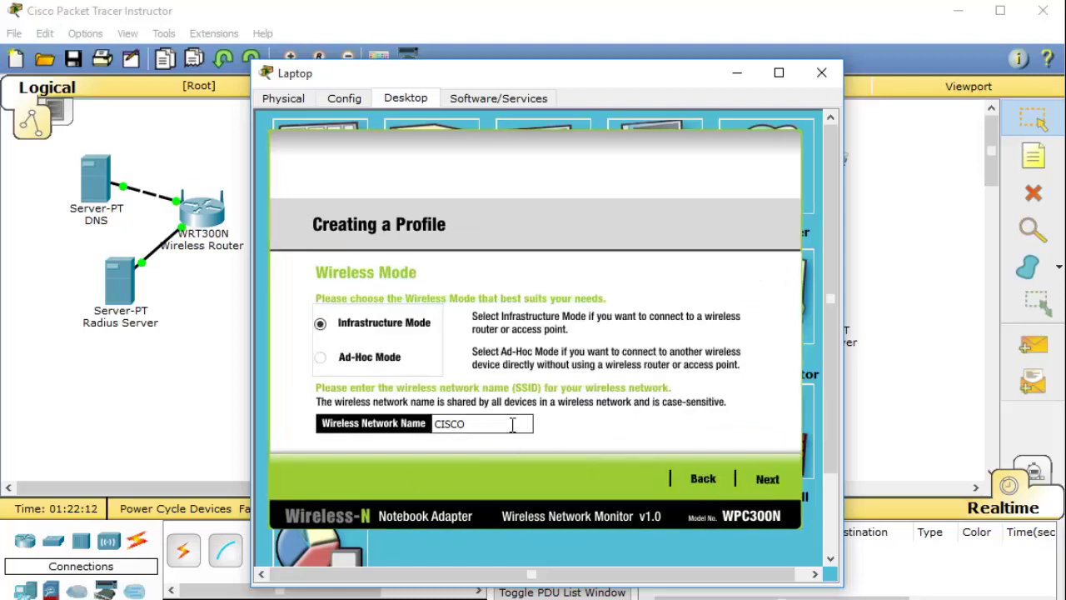
left_click_drag(464, 425, 426, 414)
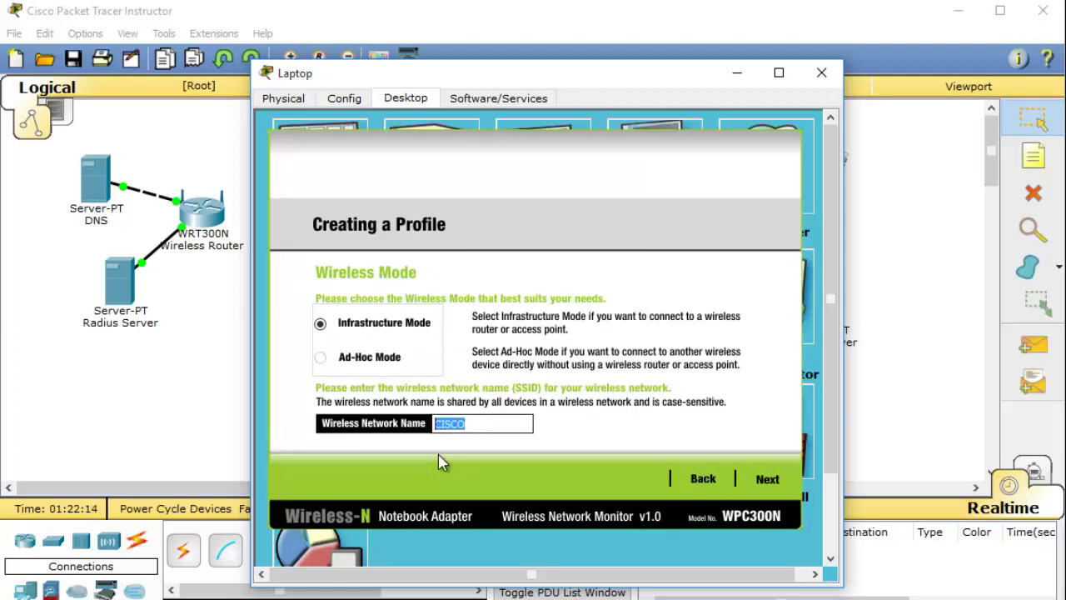
type("SPSU")
left_click(767, 480)
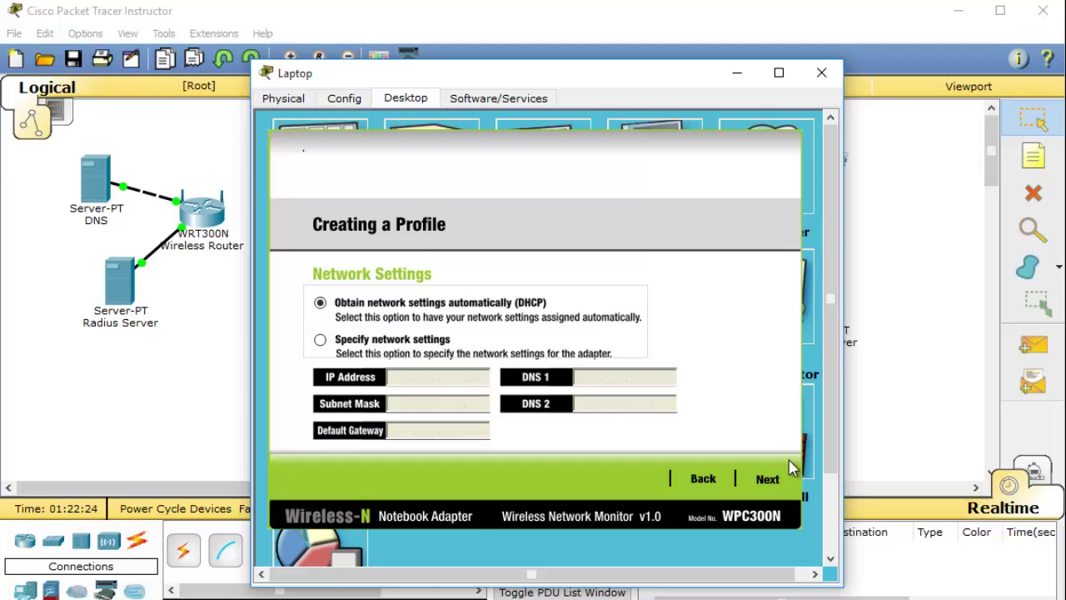
left_click(773, 480)
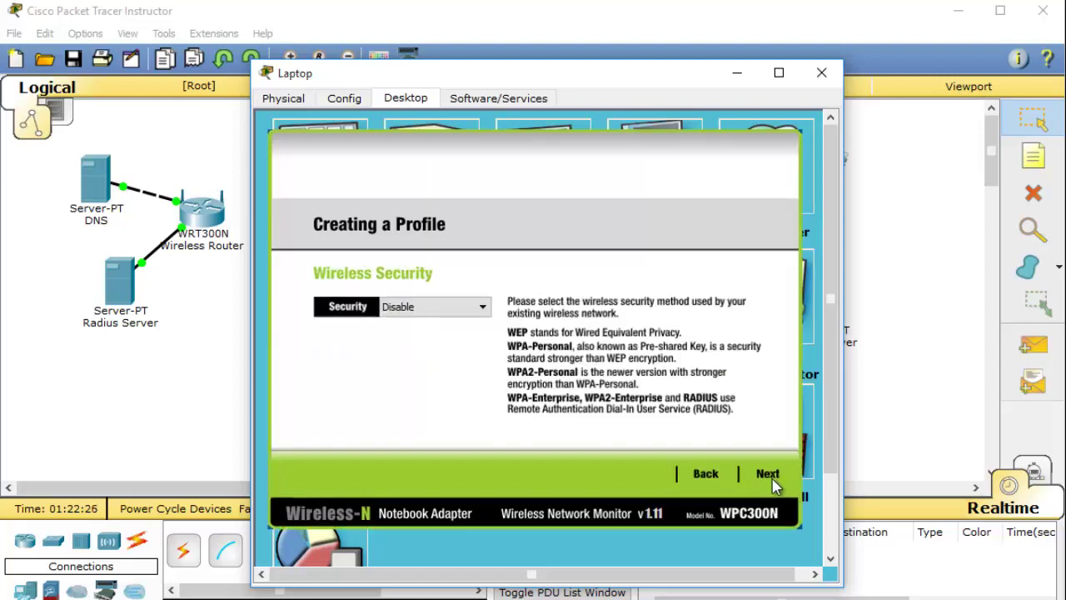
Step: Choose WPA2-Enterprise security and check the Radius Server's AAA user list
left_click(480, 307)
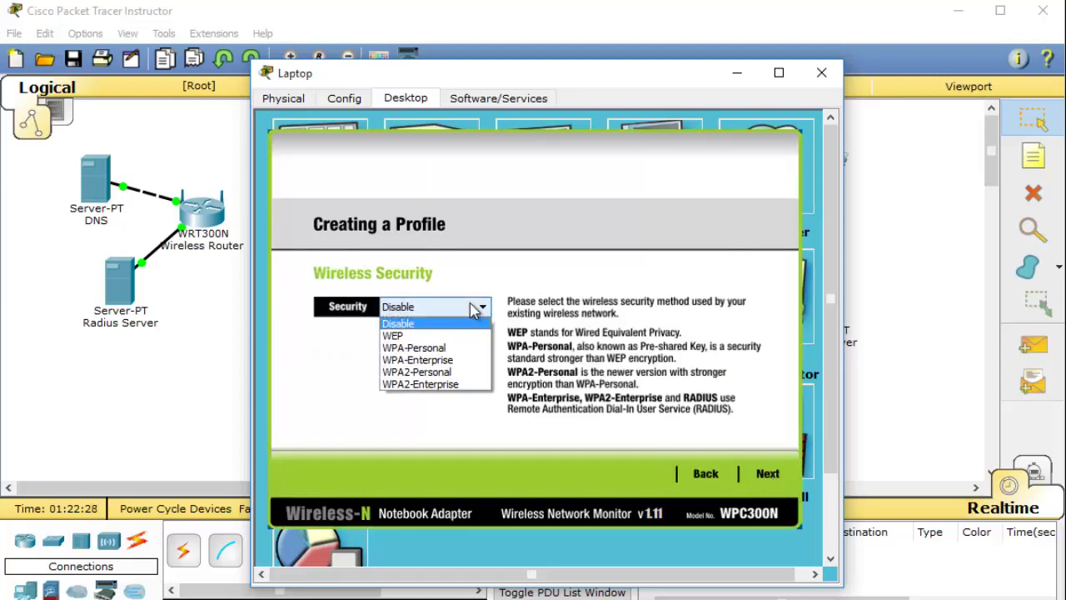
left_click(463, 384)
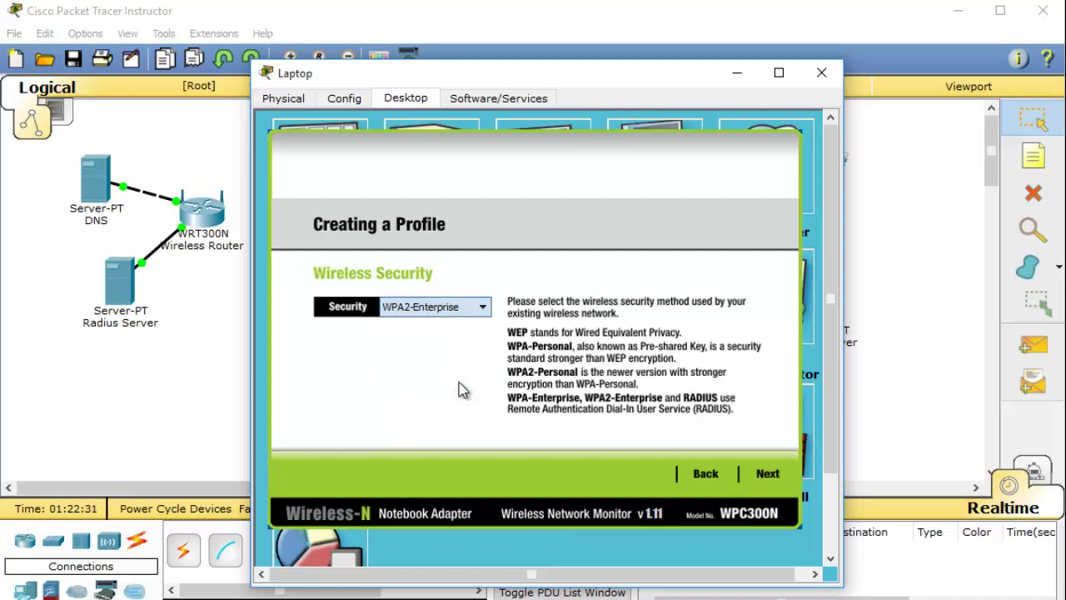
left_click(766, 475)
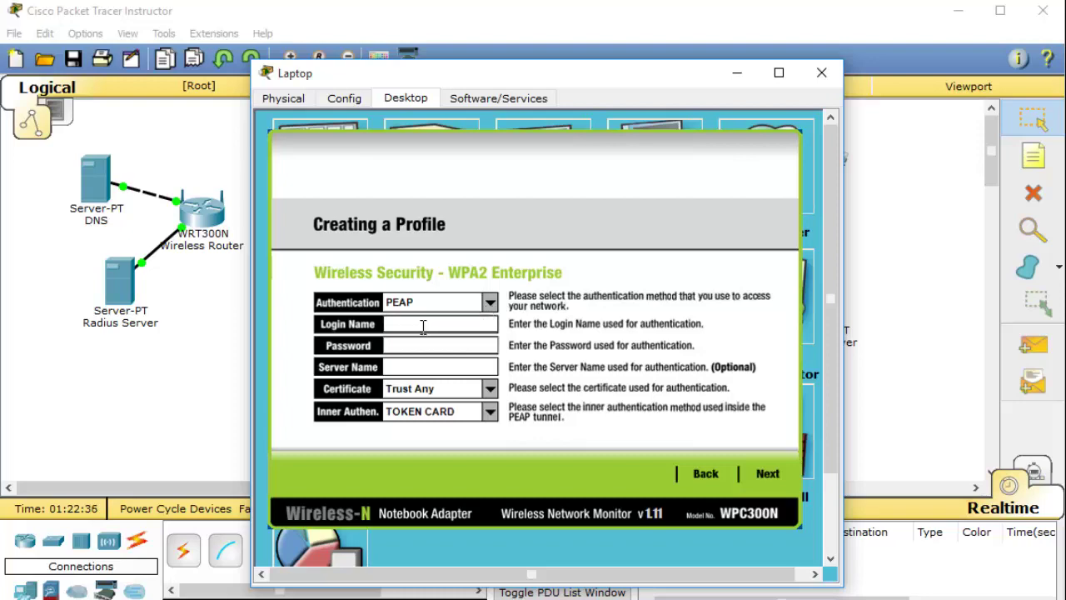
left_click(125, 296)
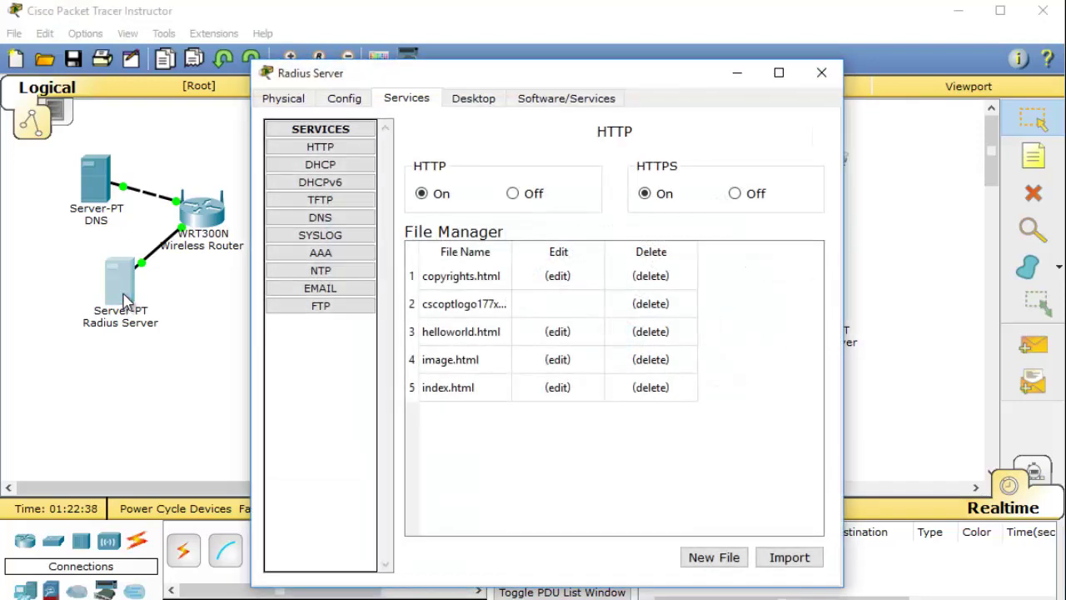
left_click(332, 253)
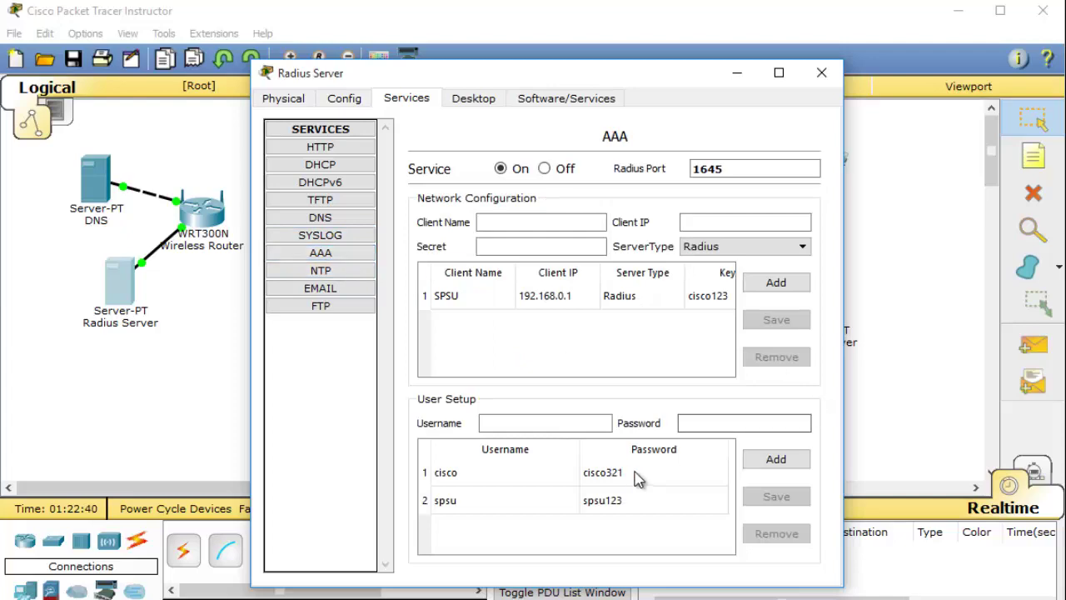
left_click(822, 73)
left_click(346, 243)
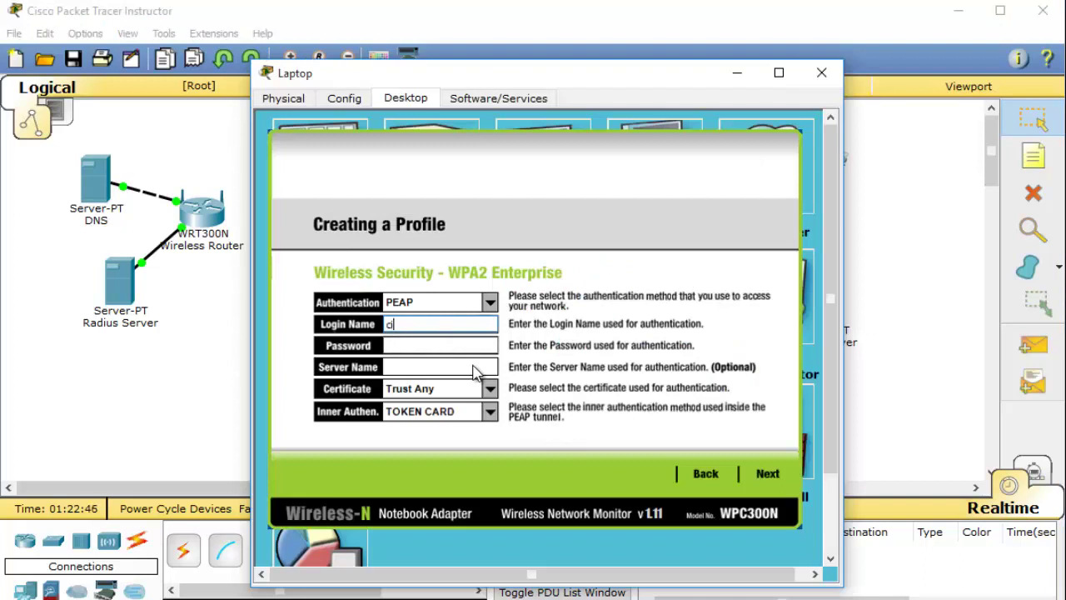
Step: Enter the RADIUS user's credentials, save the SPSU profile and connect to the network
key("Tab")
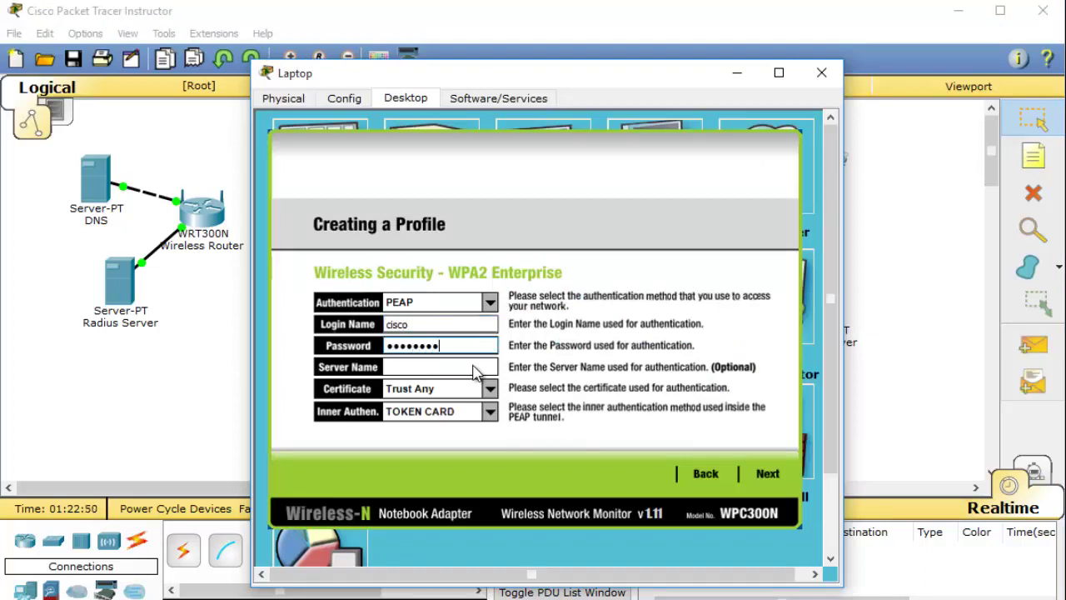
left_click(780, 476)
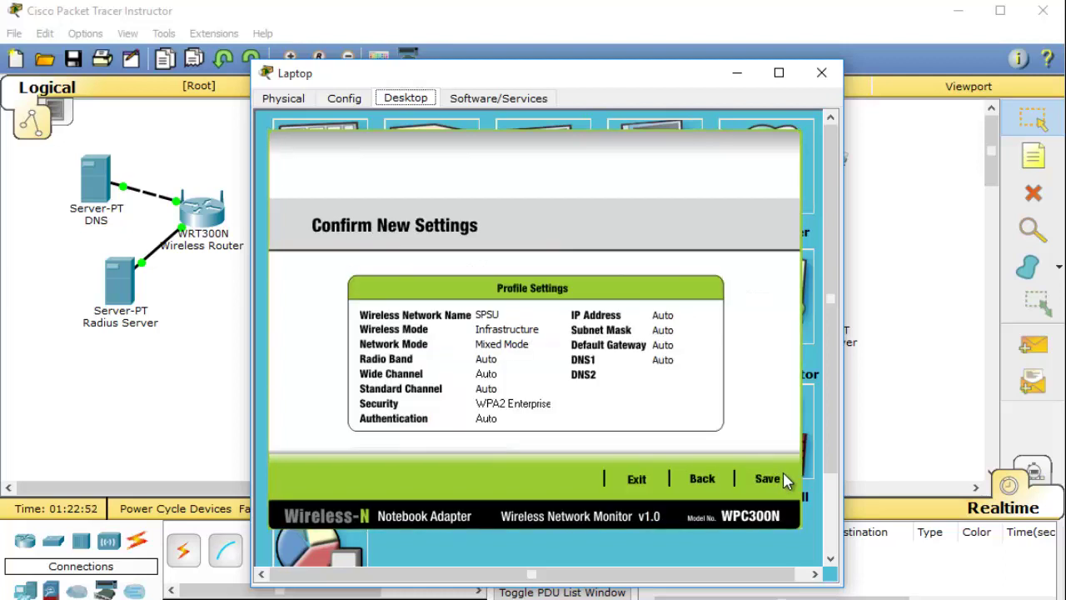
left_click(777, 483)
left_click(754, 484)
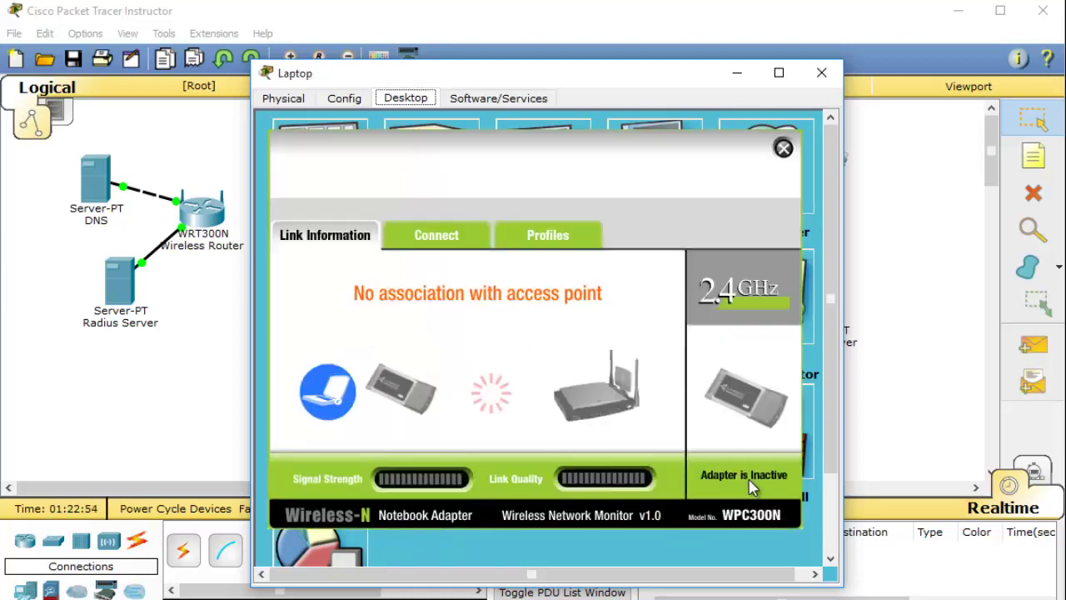
left_click(821, 73)
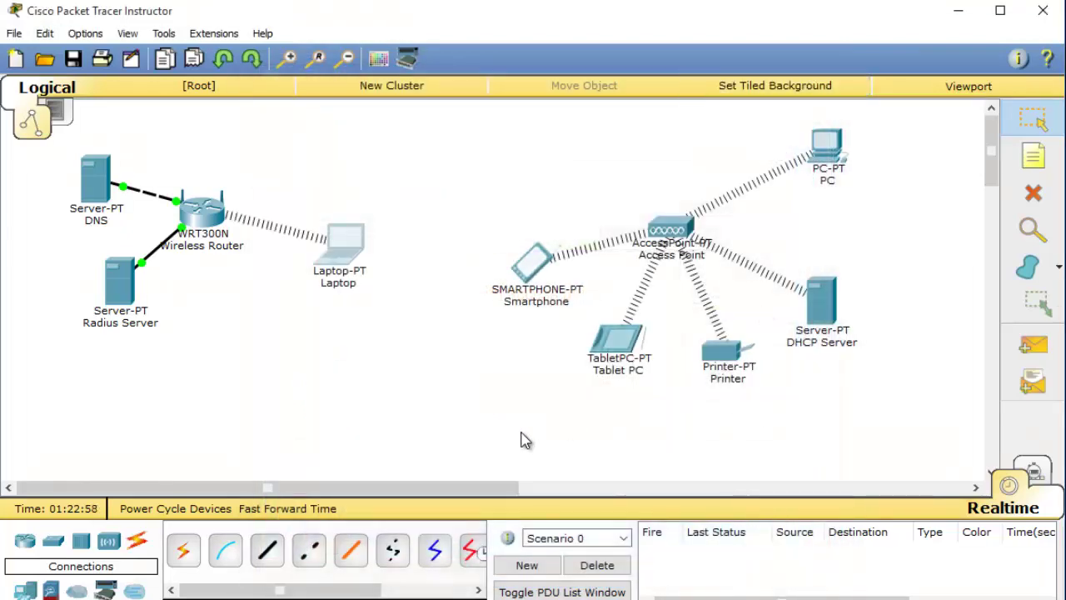
left_click(345, 242)
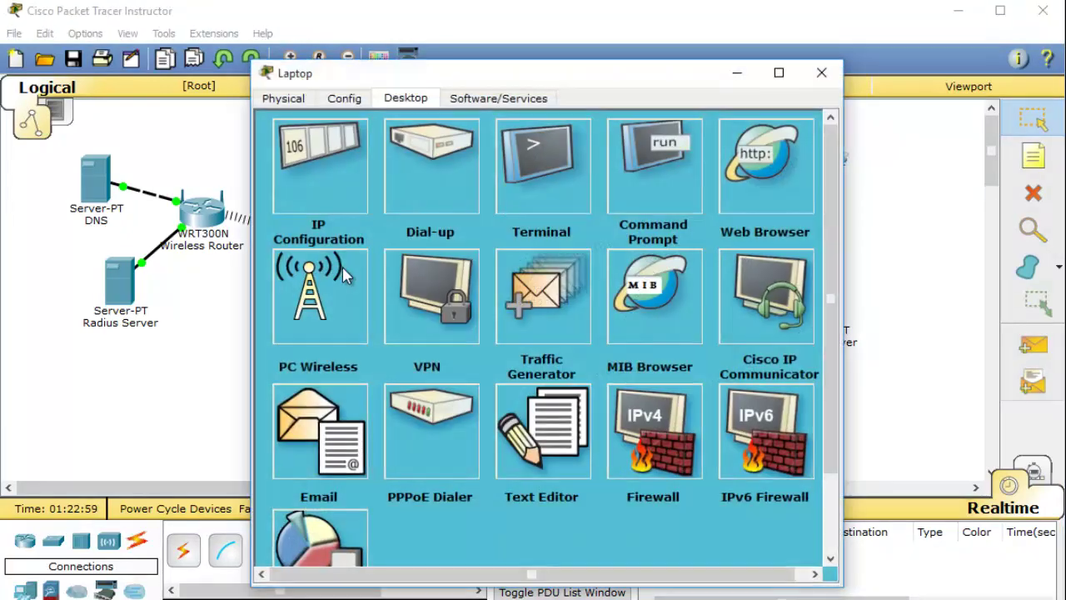
left_click(342, 99)
left_click(325, 202)
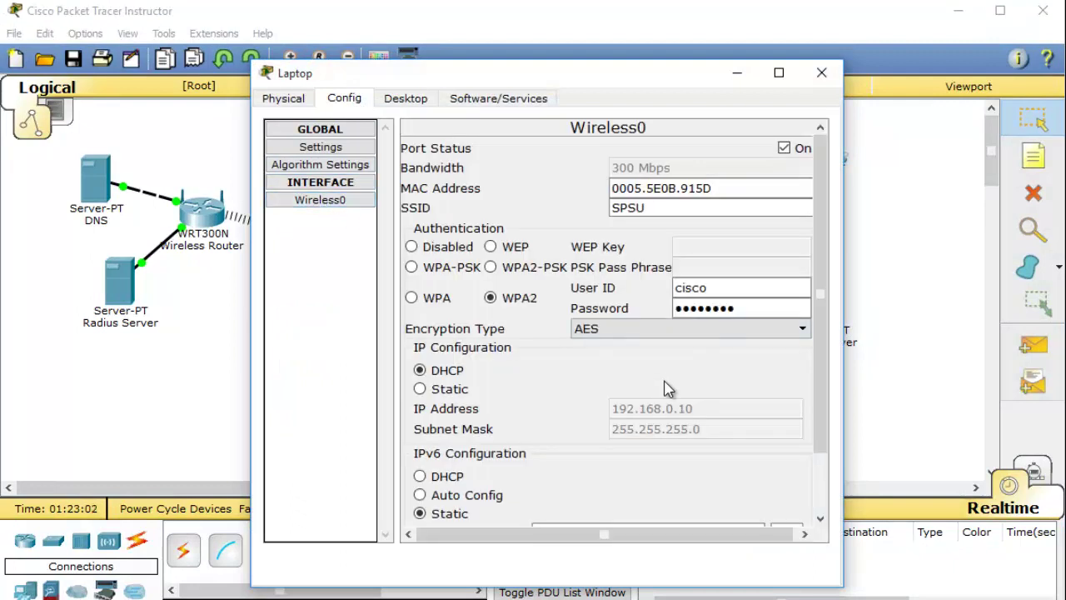
left_click(678, 309)
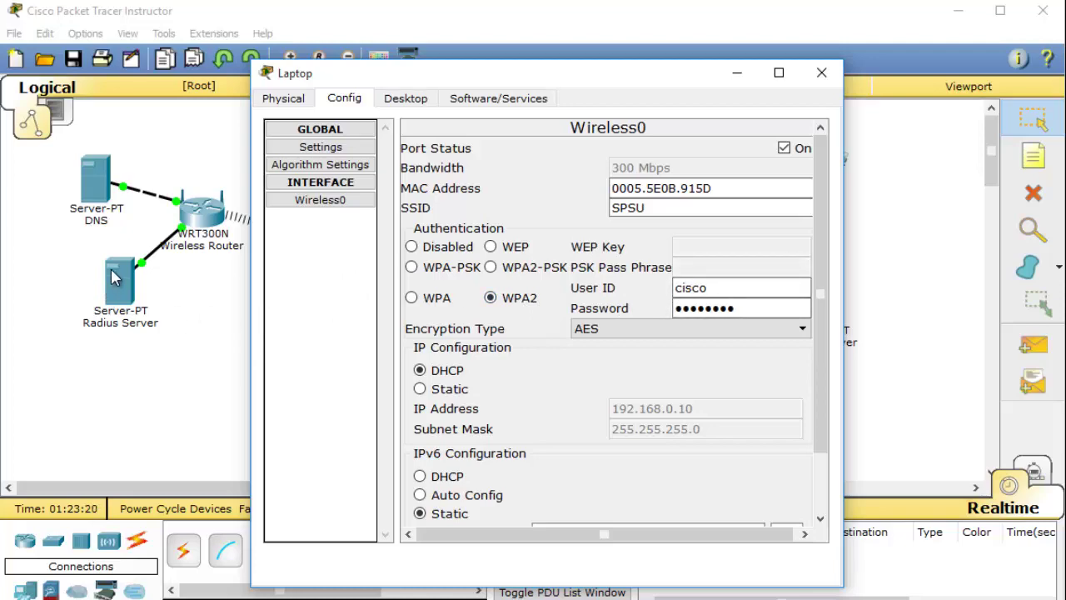
Step: Set SSID Broadcast to Disabled in the router's Basic Wireless Settings and save
left_click(821, 72)
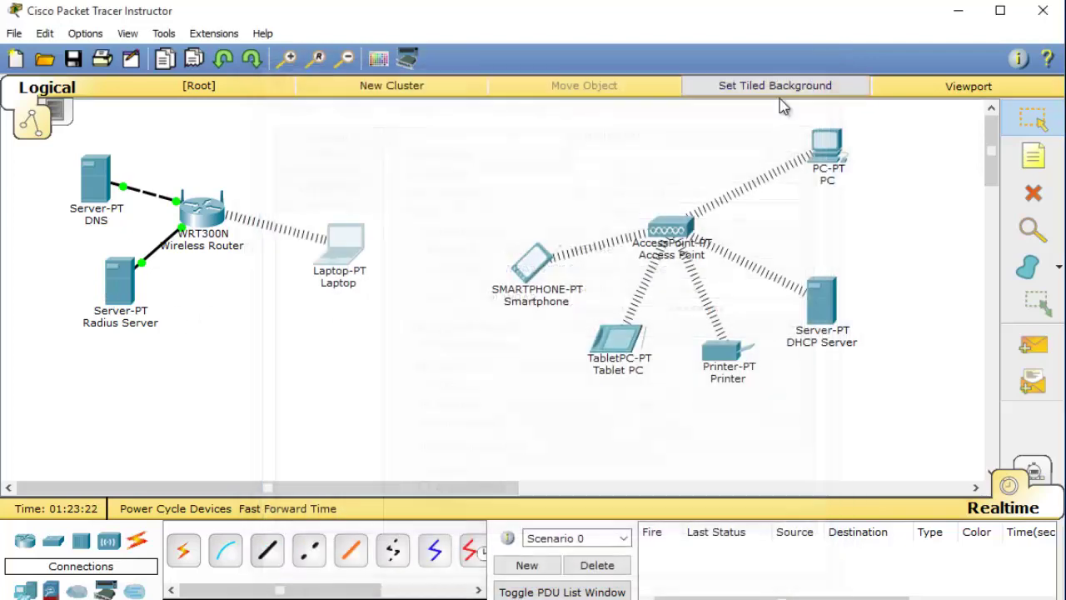
left_click(208, 215)
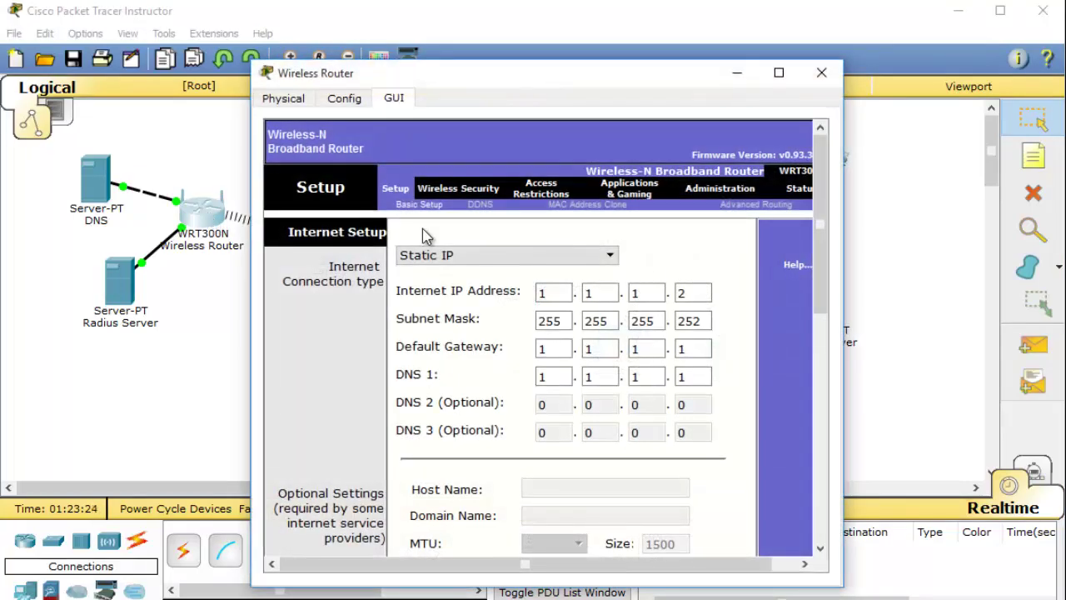
left_click(443, 191)
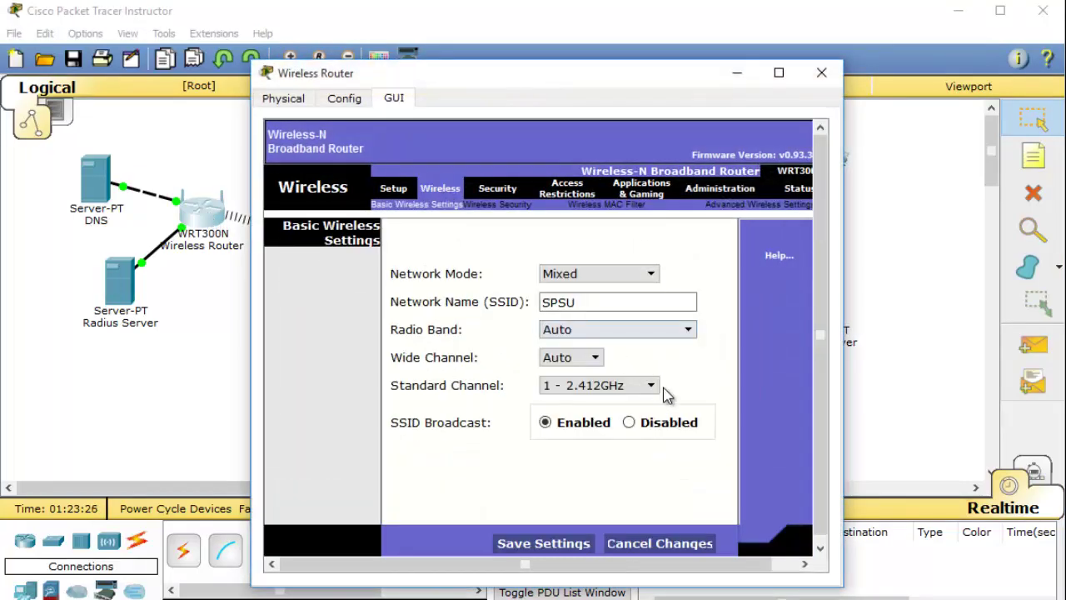
left_click(629, 422)
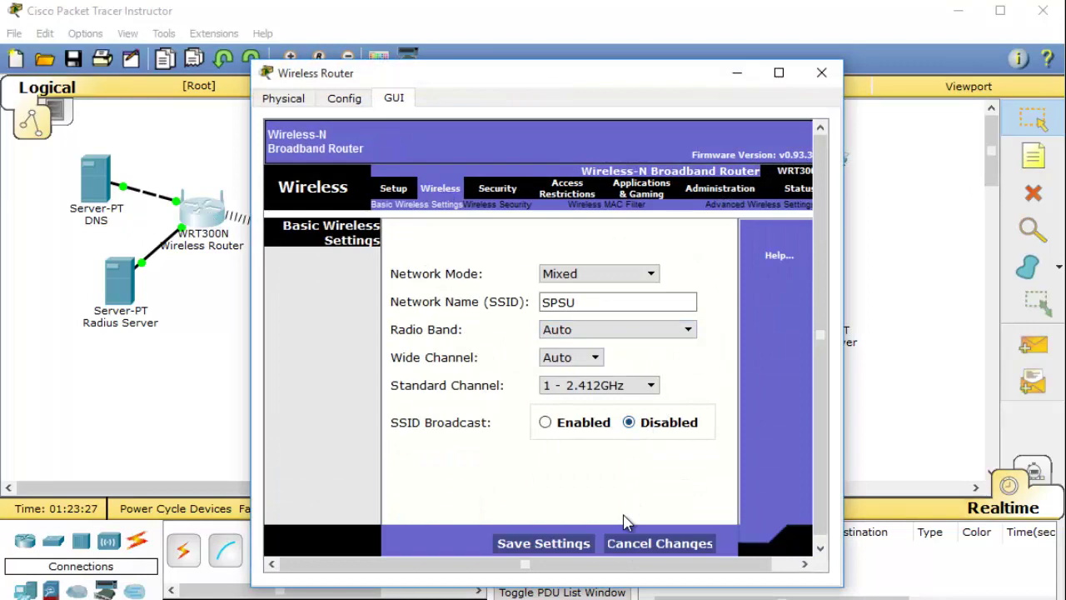
left_click(560, 546)
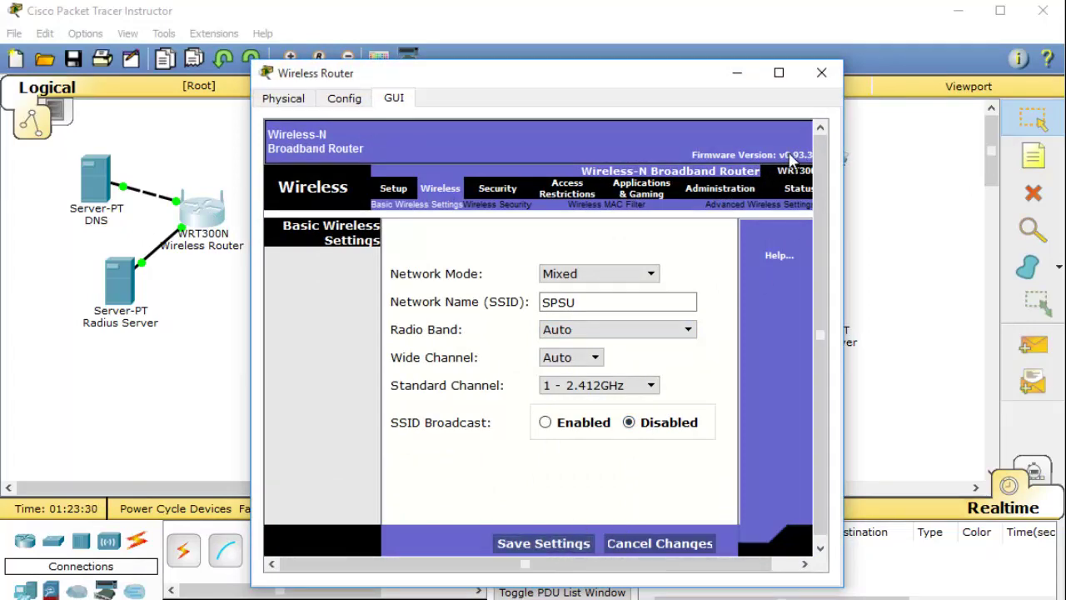
left_click(822, 75)
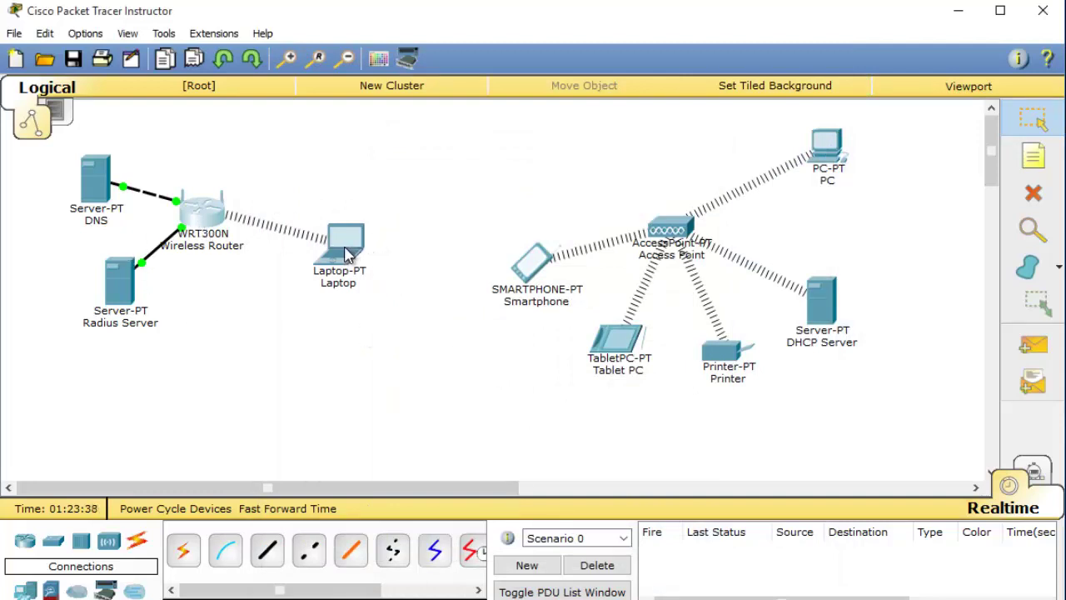
Step: Nudge the wireless router on the canvas and scroll through its settings
left_click_drag(207, 218, 216, 210)
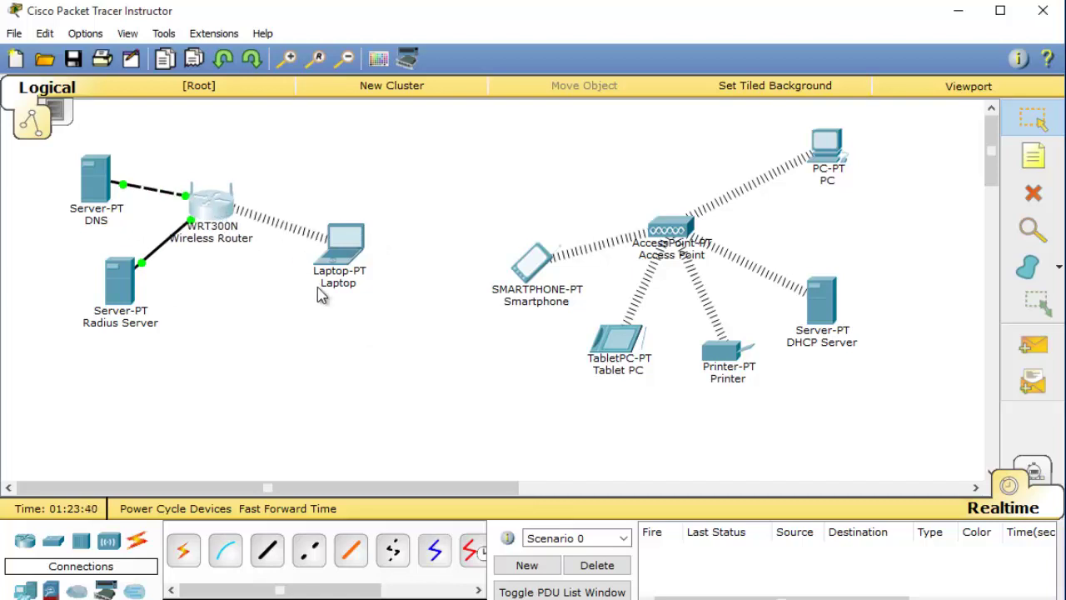
mouse_move(322, 296)
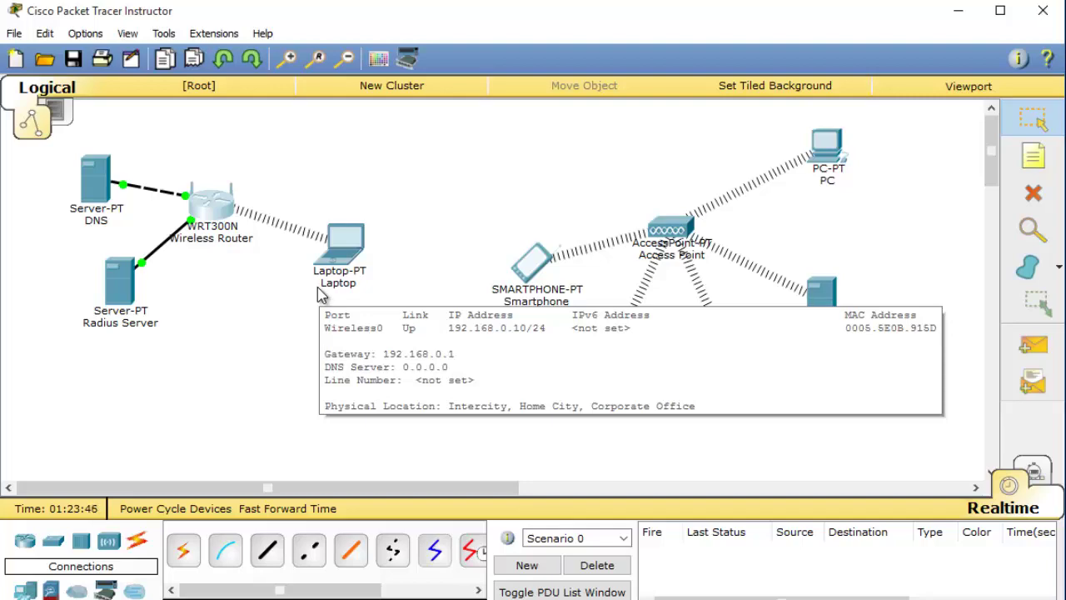
left_click(240, 235)
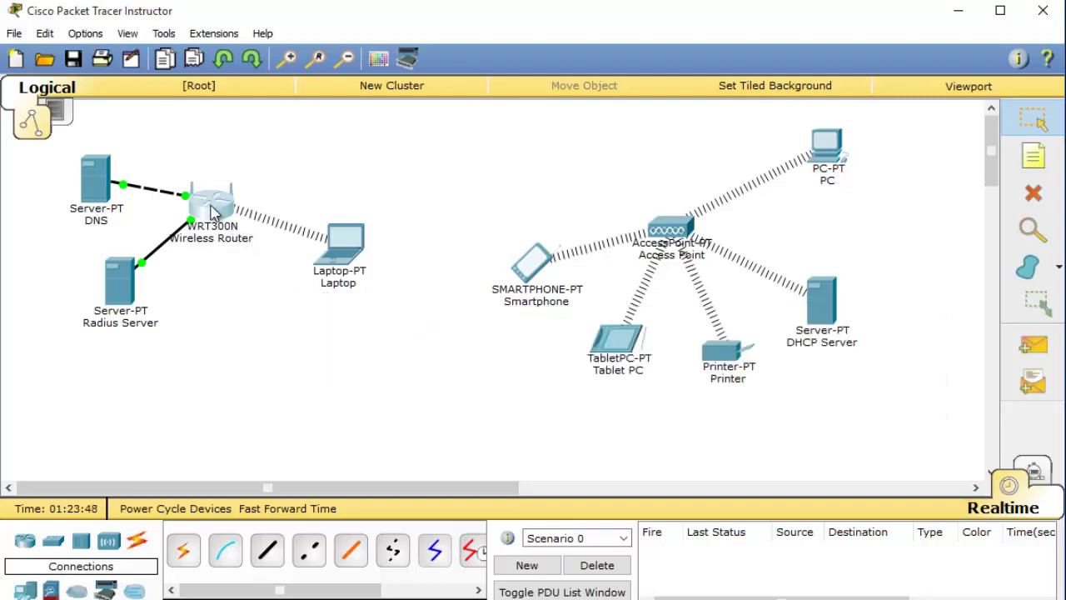
scroll(587, 464, "down", 3)
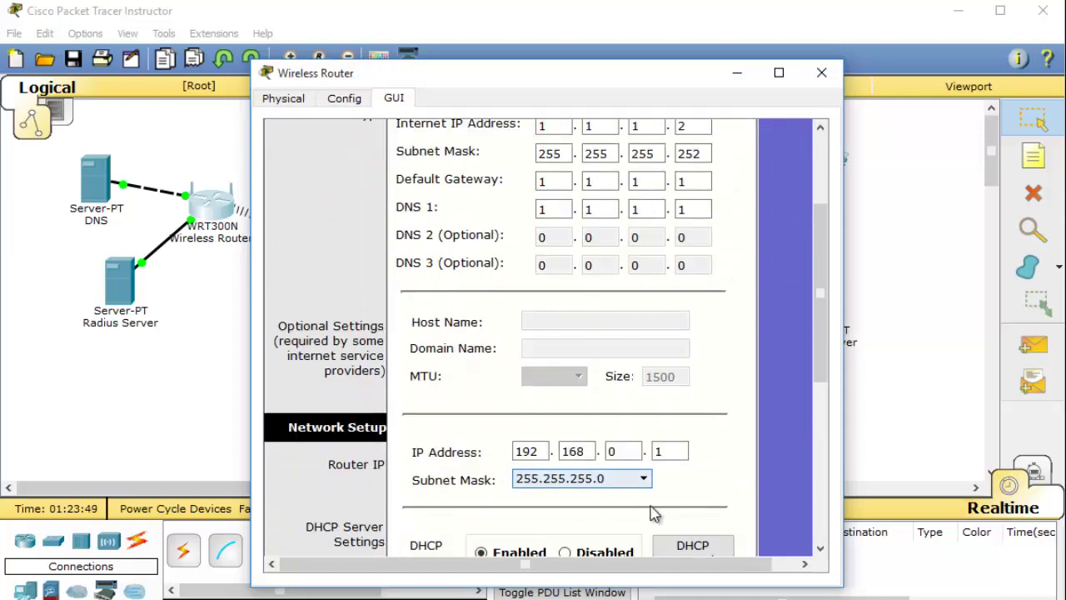
scroll(662, 487, "down", 7)
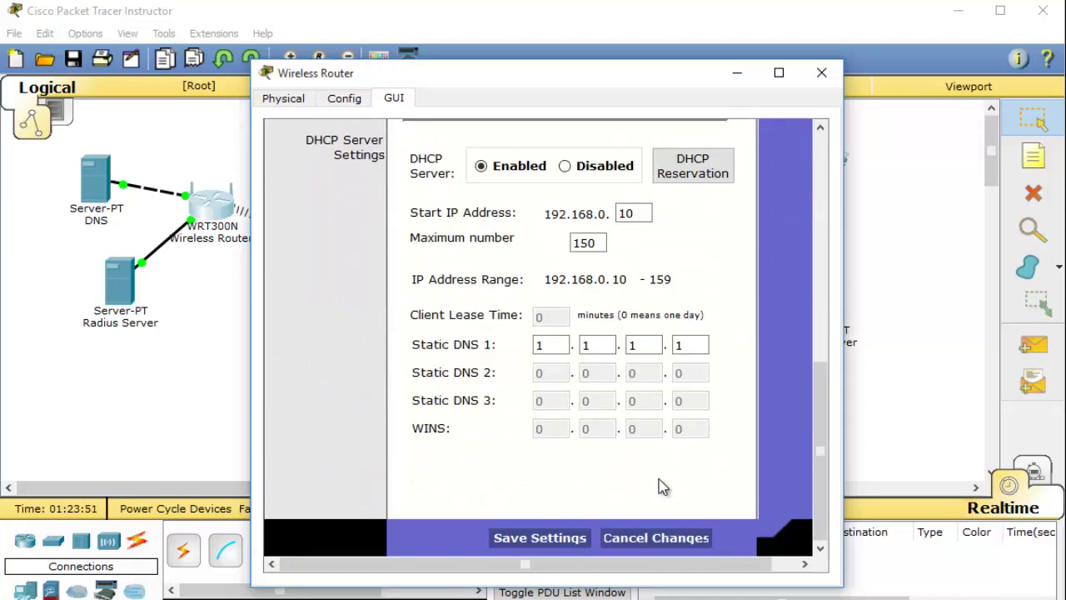
left_click(822, 73)
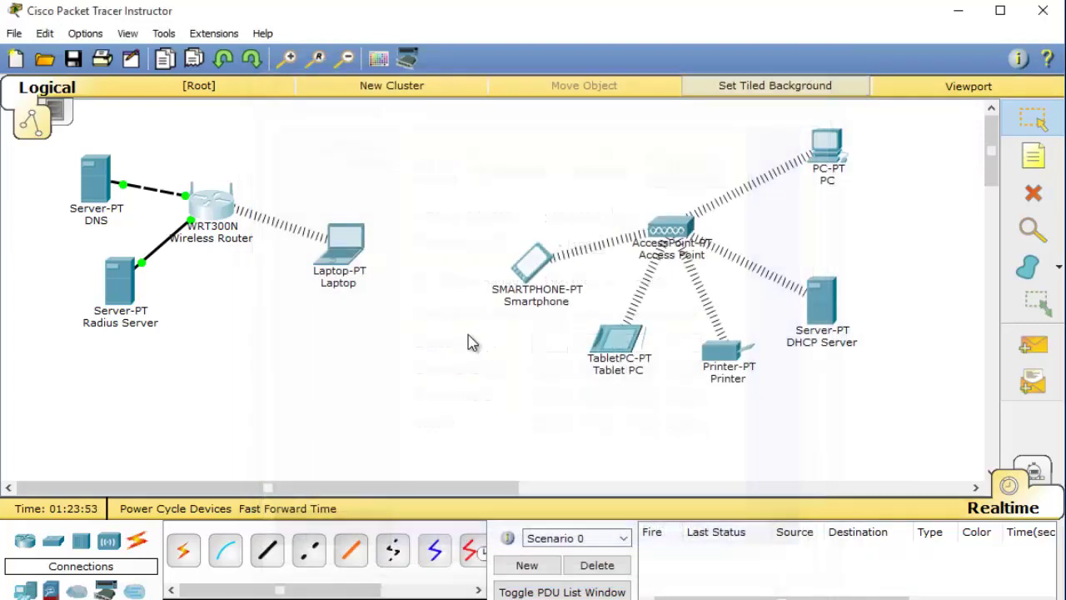
Step: Find MAC address 0005.5E0B.915D in the laptop's Wireless0 configuration
left_click(343, 253)
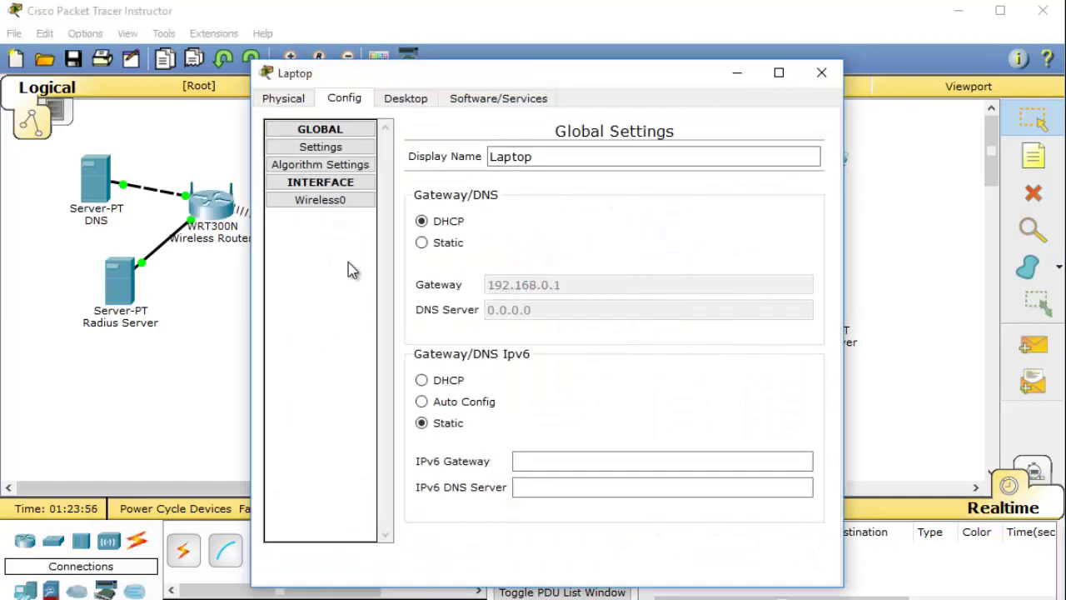
left_click(411, 104)
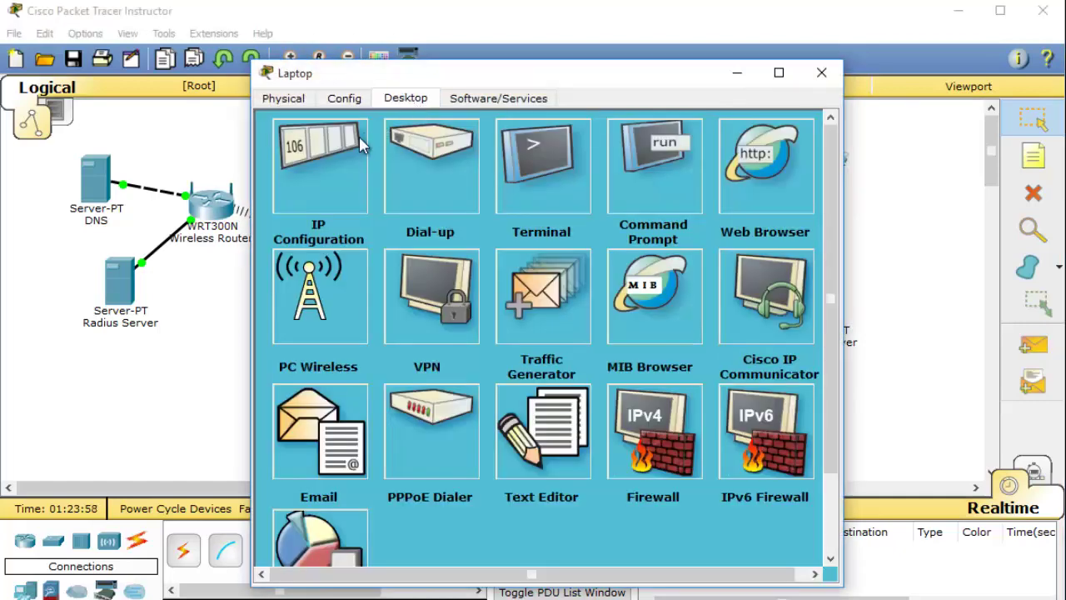
left_click(354, 98)
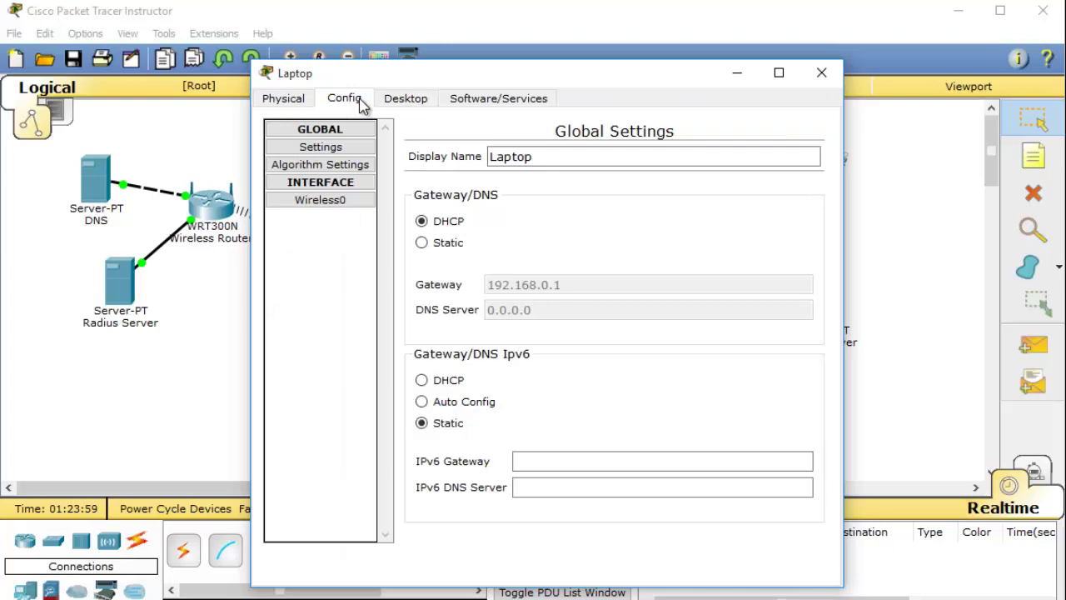
left_click(354, 202)
left_click_drag(731, 187, 573, 188)
key("ctrl+c")
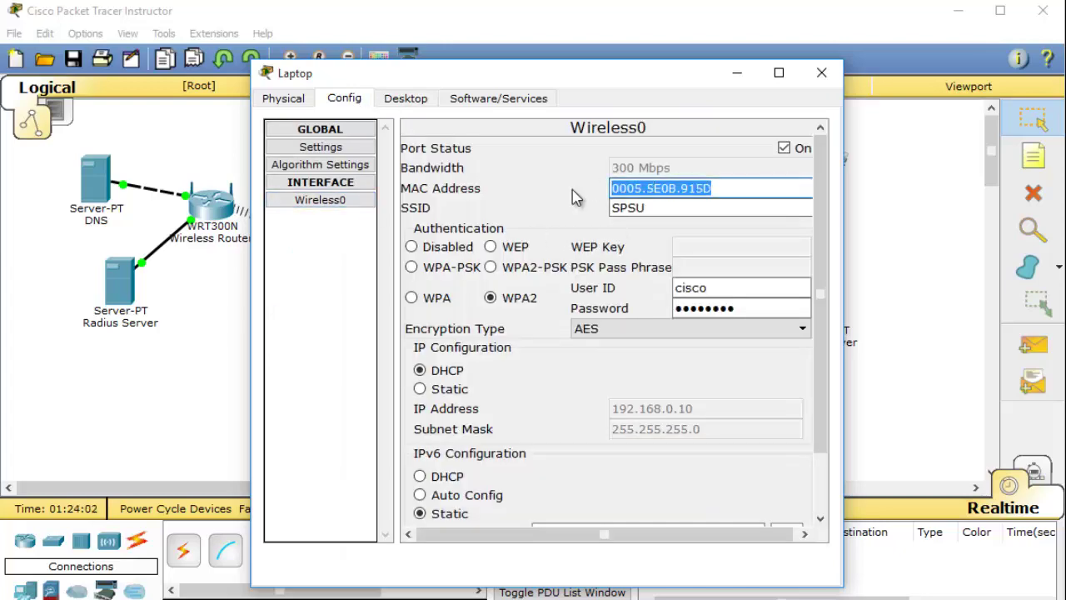
left_click(821, 72)
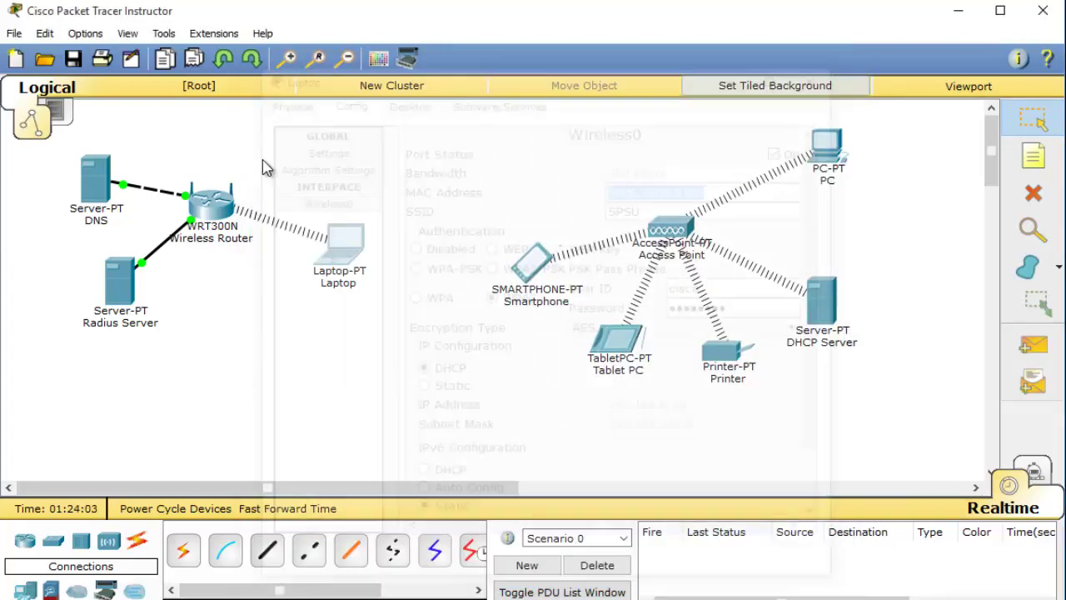
Step: Enable the router's wireless MAC filter and paste the laptop's MAC address into MAC 01
left_click(223, 207)
left_click(476, 194)
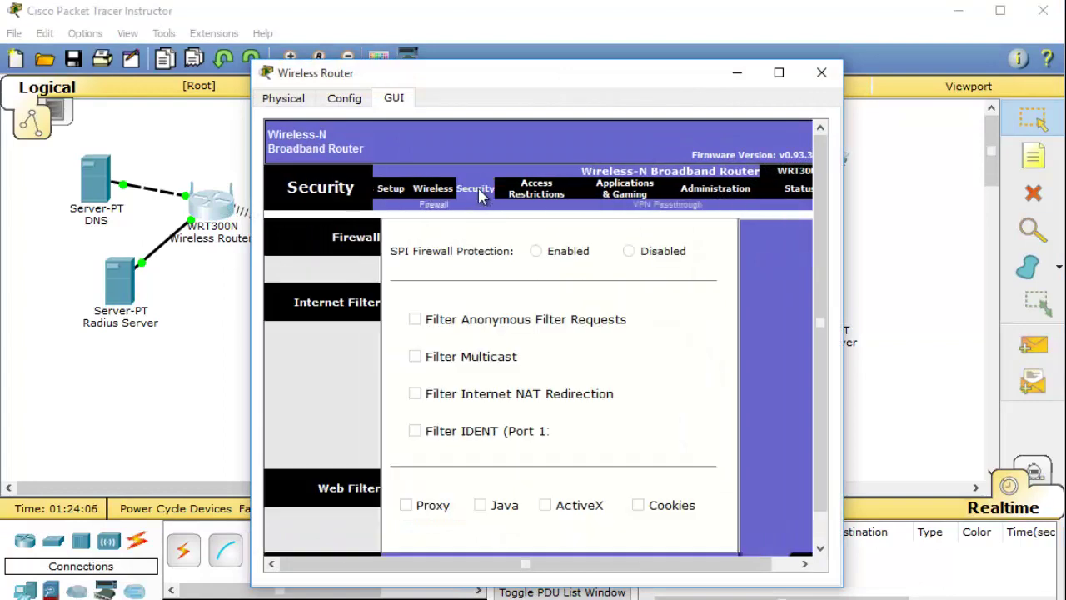
left_click(429, 189)
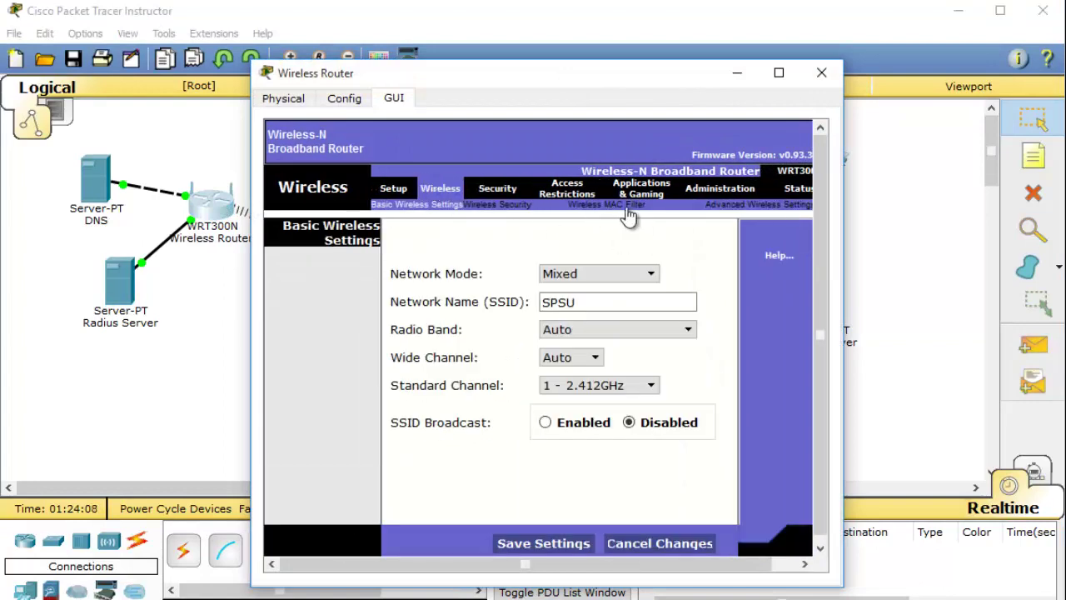
left_click(622, 208)
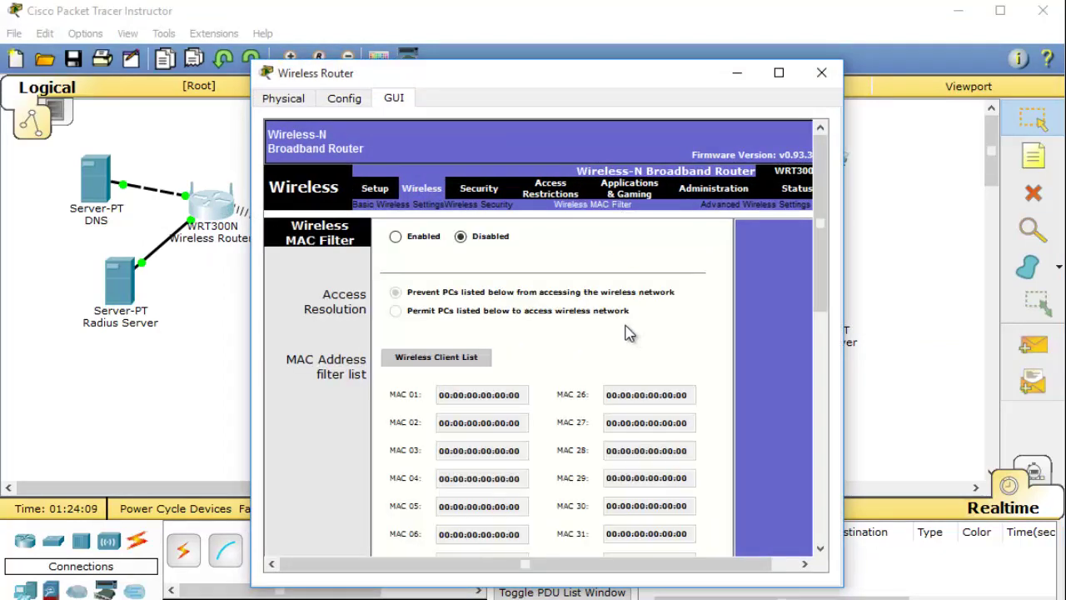
left_click(395, 235)
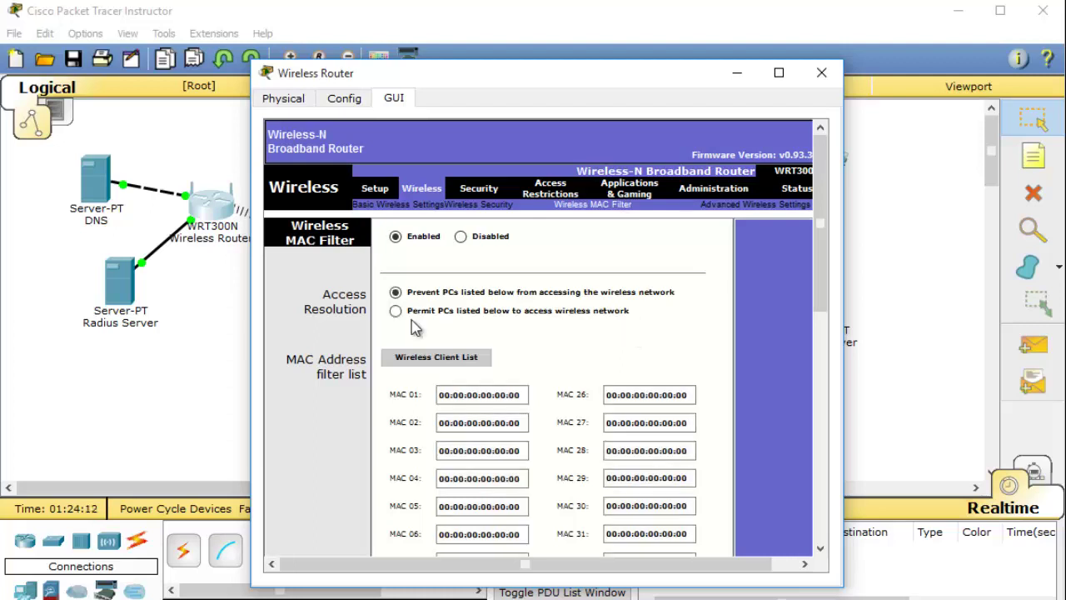
left_click_drag(525, 395, 425, 402)
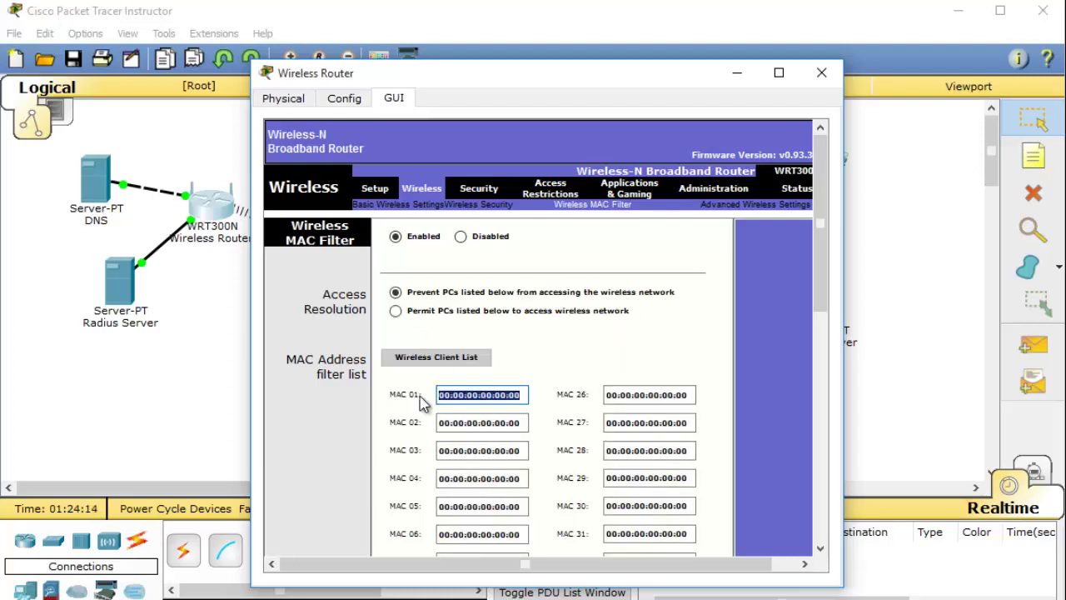
key("ctrl+v")
key("Return")
Step: Reformat MAC 01 with colons as 00:05:5E:0B:91:5D, then close the router
left_click(500, 399)
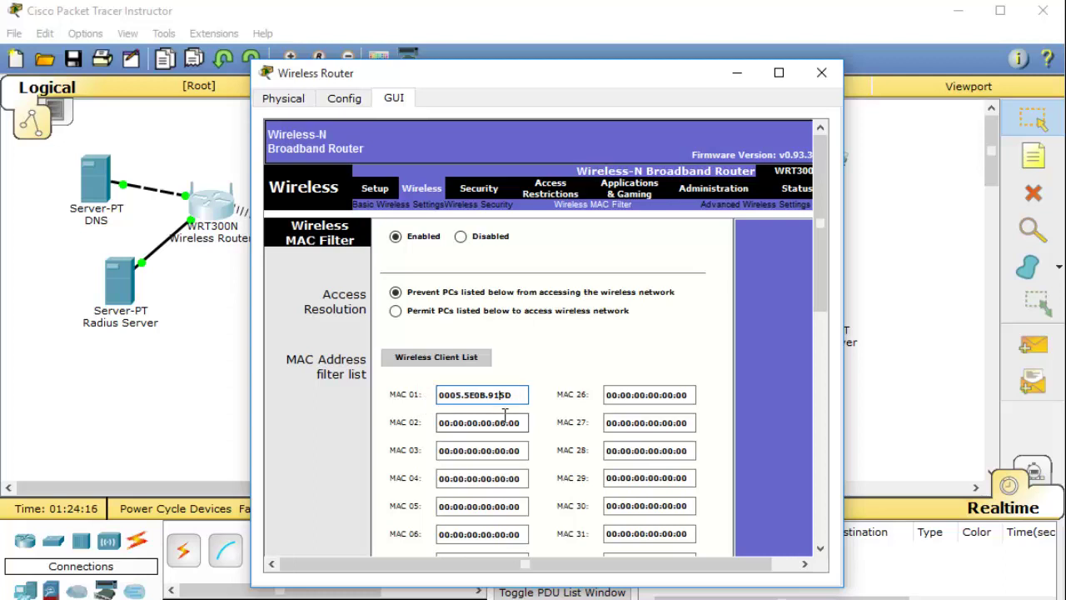
left_click(491, 399)
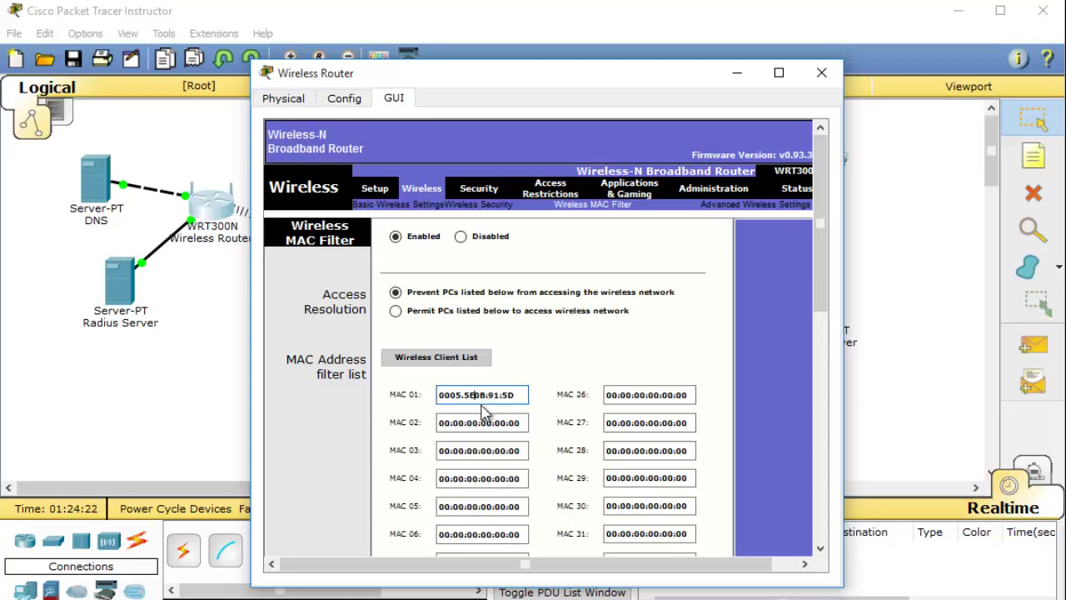
type(":")
key("Left")
key("Left")
key("Left")
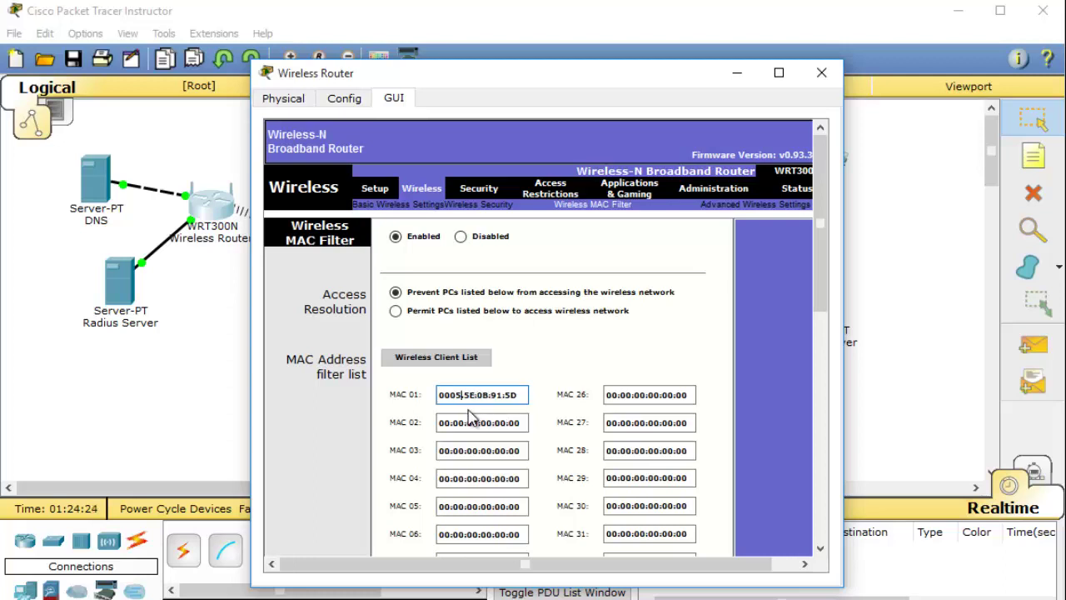
type(":")
key("Left")
key("Left")
key("Left")
type(":")
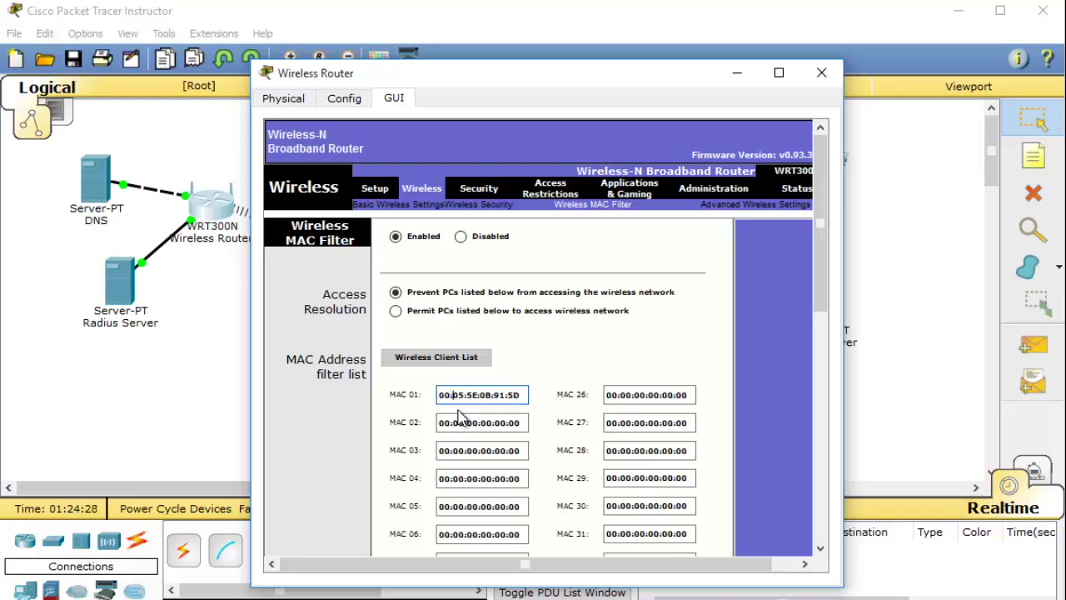
left_click_drag(821, 306, 821, 458)
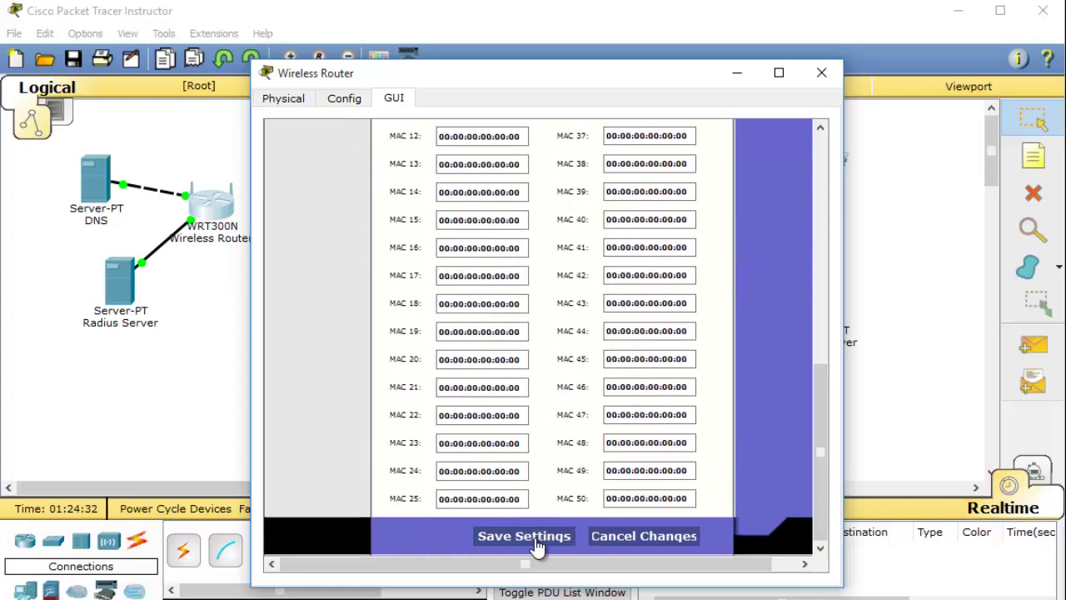
left_click(821, 73)
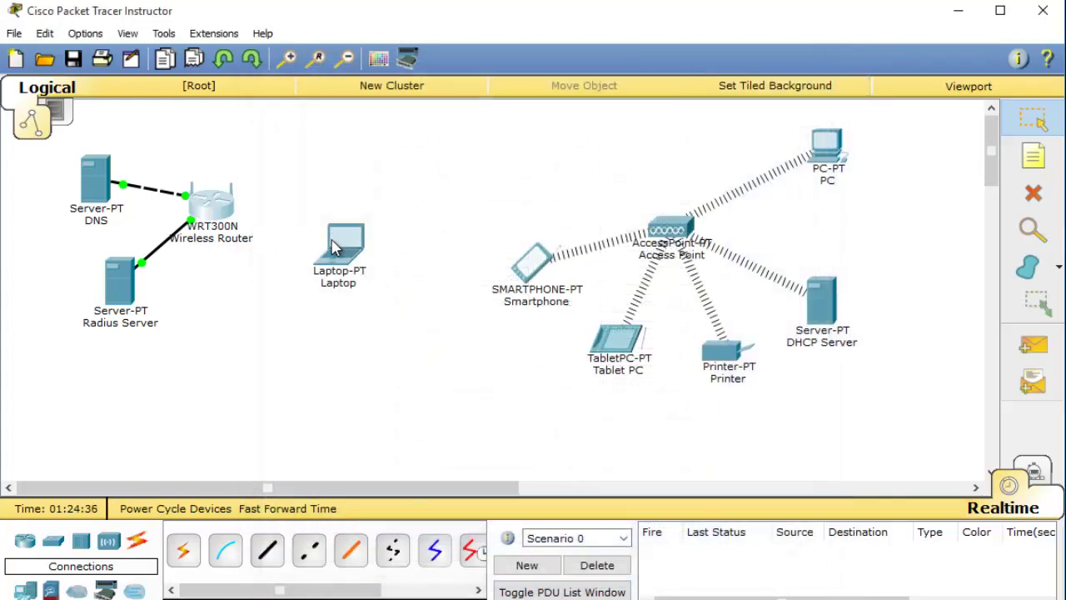
Step: Switch the router's wireless MAC filter to 'Permit PCs listed below' and close the router
left_click(218, 213)
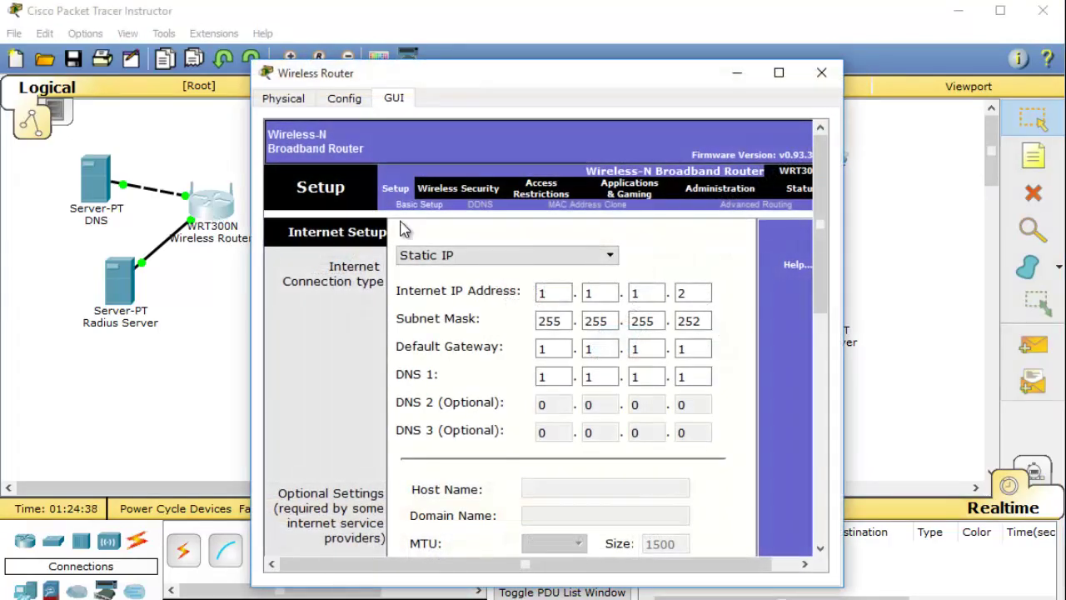
left_click(475, 190)
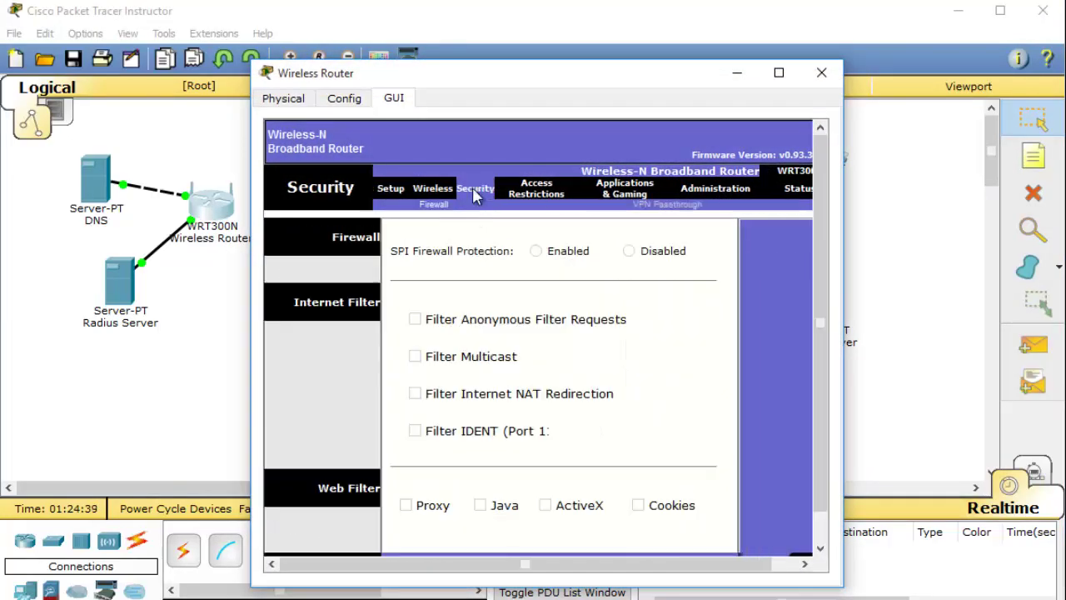
left_click(425, 188)
left_click(605, 210)
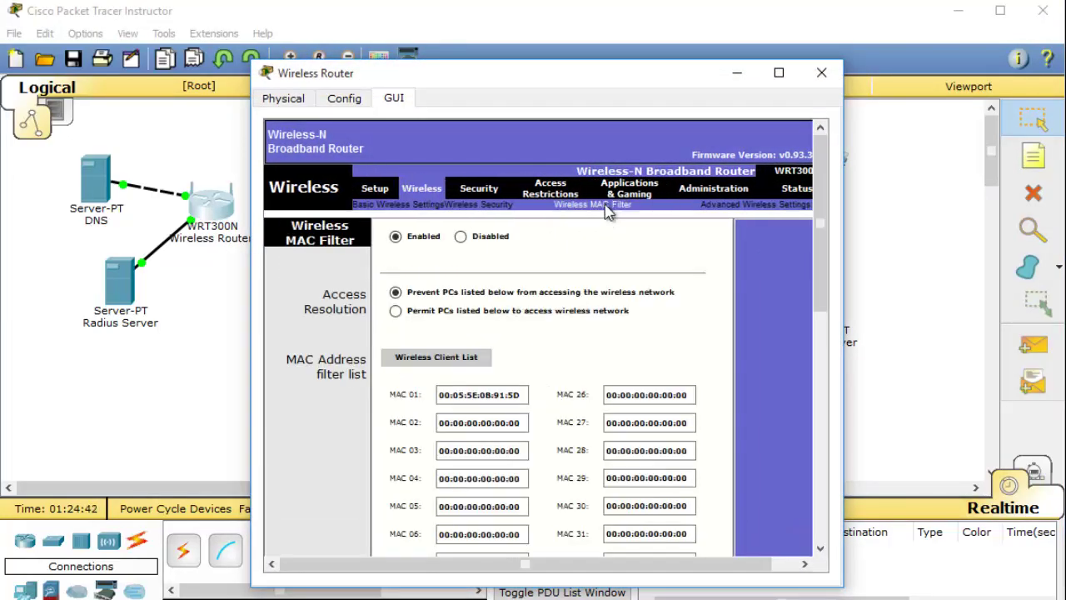
left_click(396, 292)
left_click(395, 311)
scroll(822, 316, "down", 1)
scroll(822, 316, "down", 10)
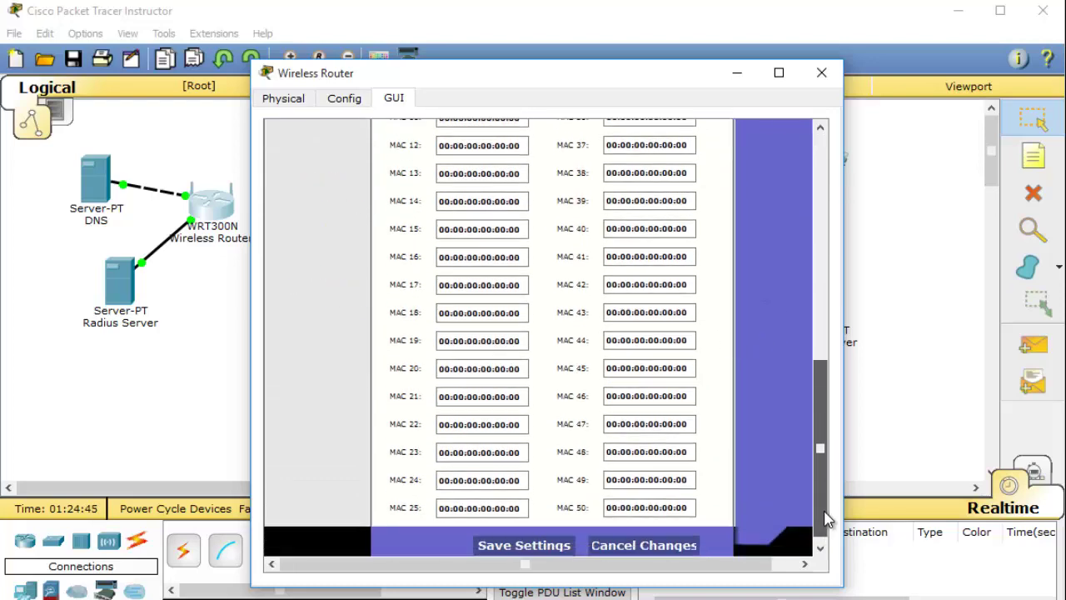
left_click(821, 73)
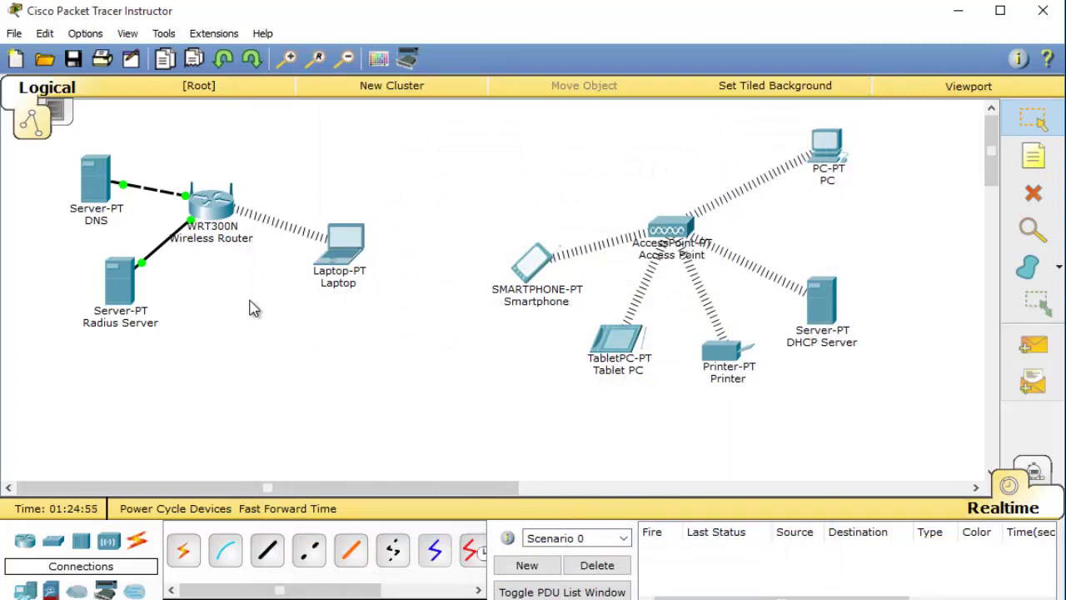
Step: Add a Generic PC, PC2, to the canvas below the Radius Server
left_click(25, 591)
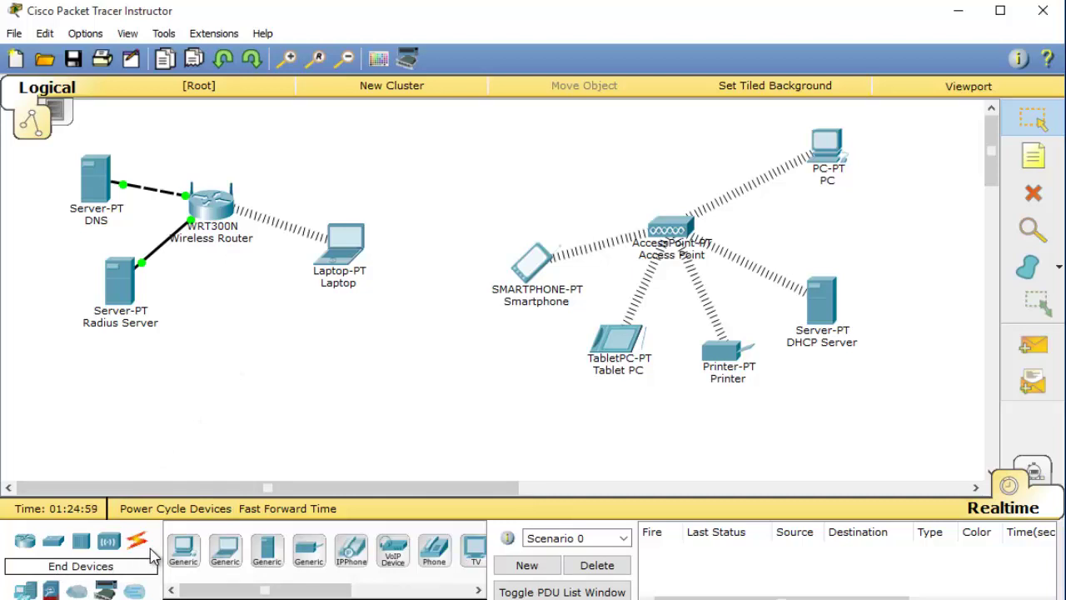
left_click(185, 551)
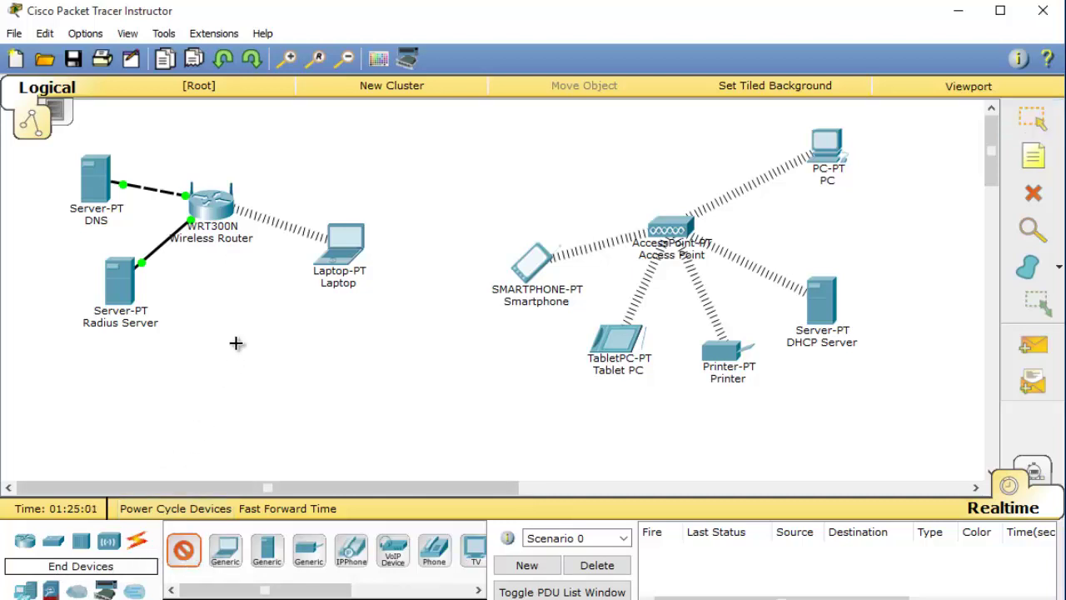
left_click(246, 318)
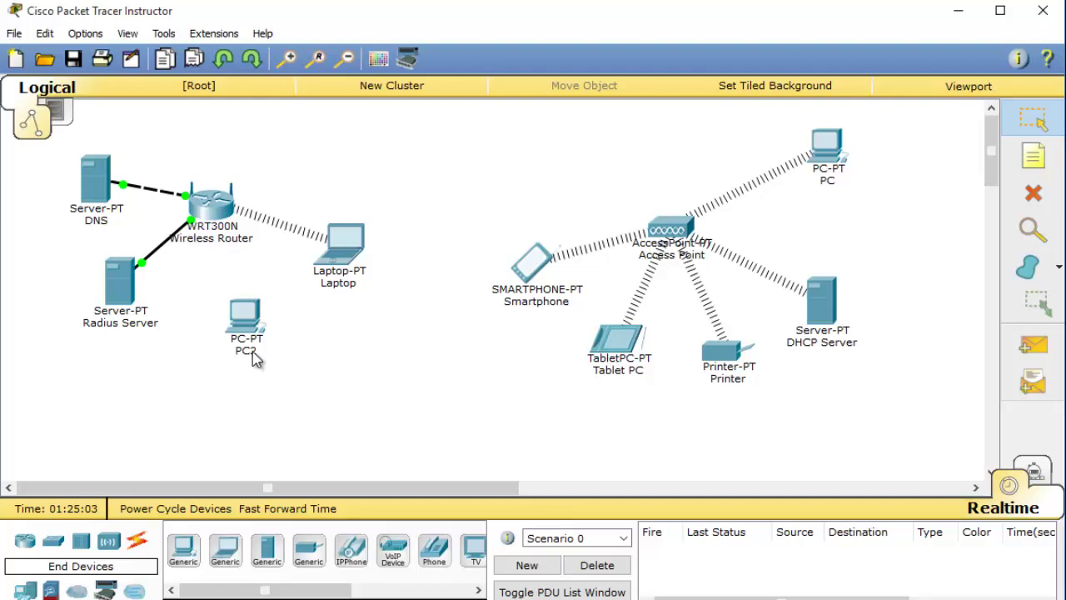
Step: Look over PC2's Physical tab, then reopen PC2 on its Desktop tab
mouse_move(254, 355)
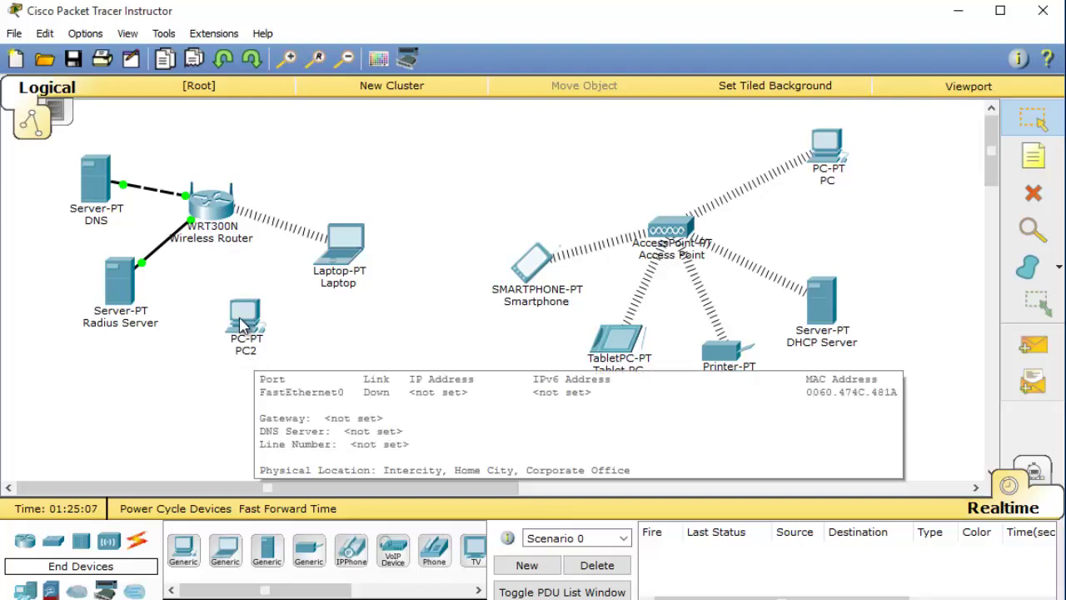
left_click(243, 320)
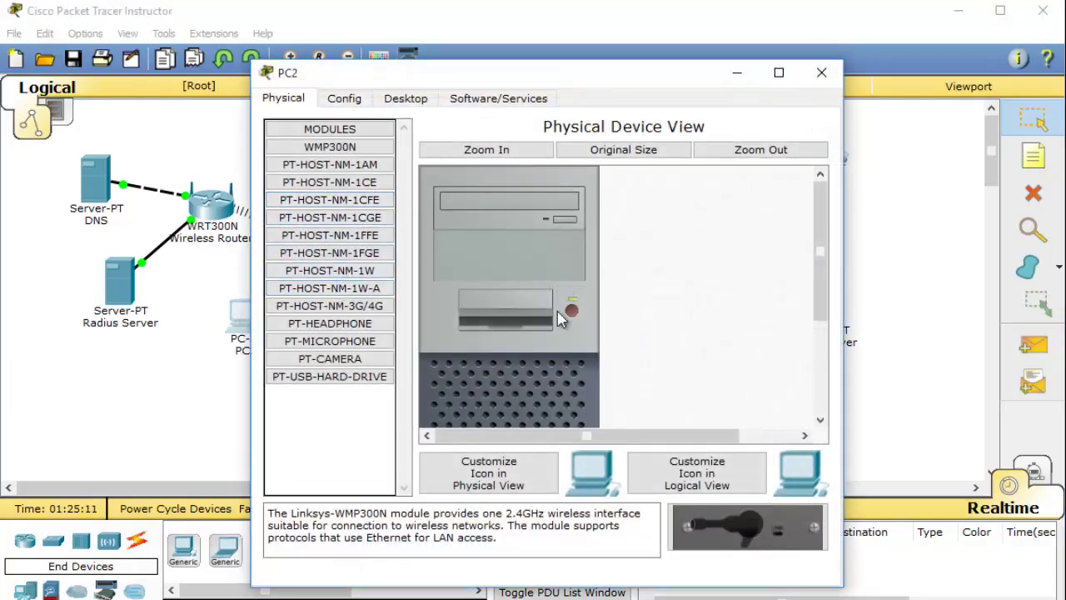
scroll(620, 345, "down", 3)
scroll(621, 345, "up", 3)
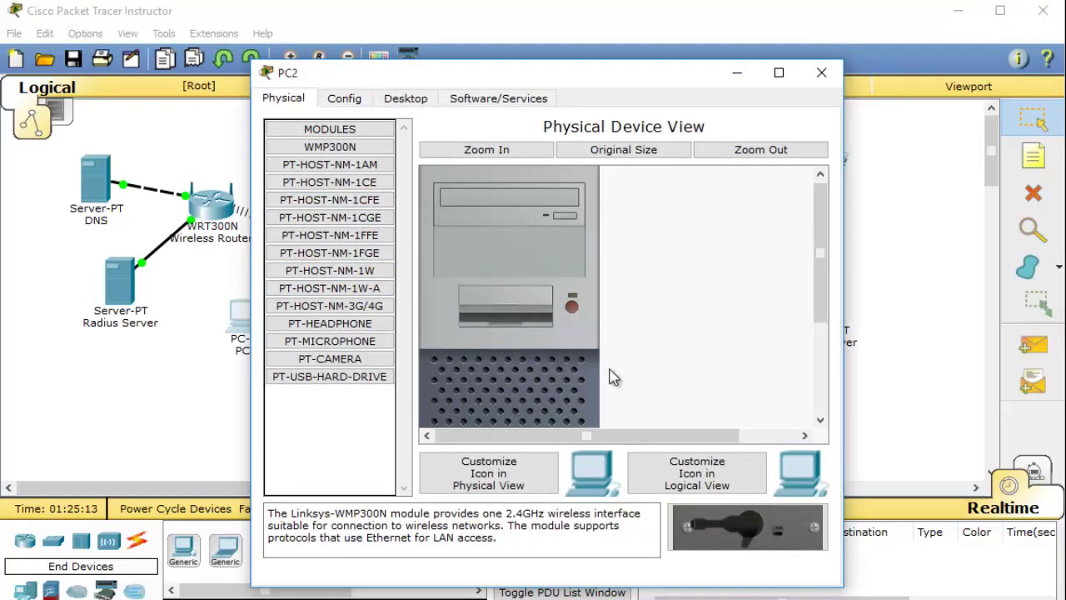
scroll(610, 372, "down", 3)
left_click_drag(566, 380, 507, 381)
scroll(564, 369, "up", 2)
scroll(563, 369, "up", 2)
left_click(822, 72)
left_click(248, 326)
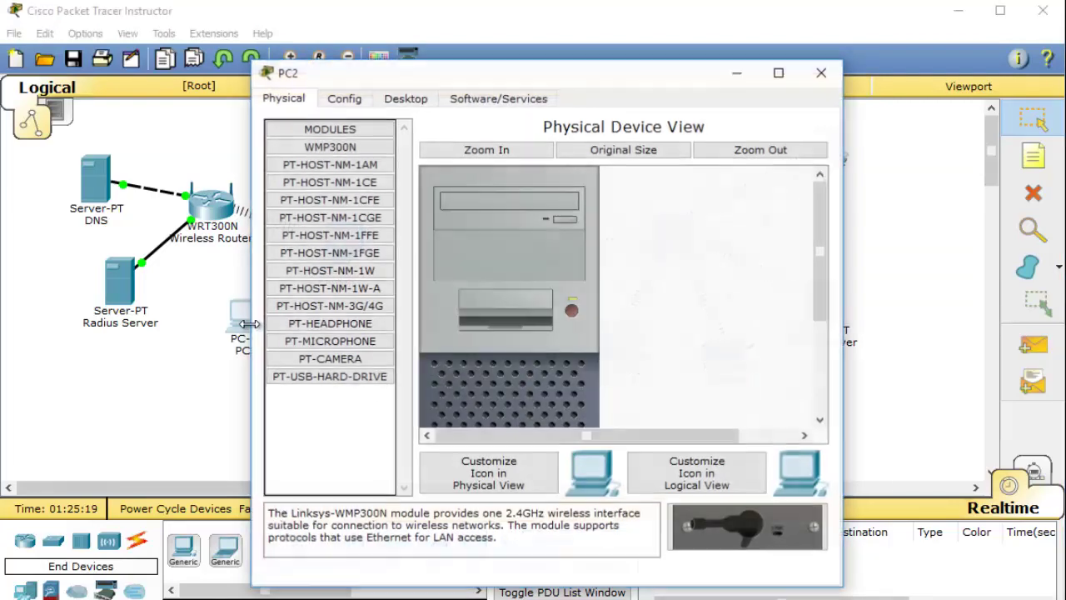
left_click(417, 100)
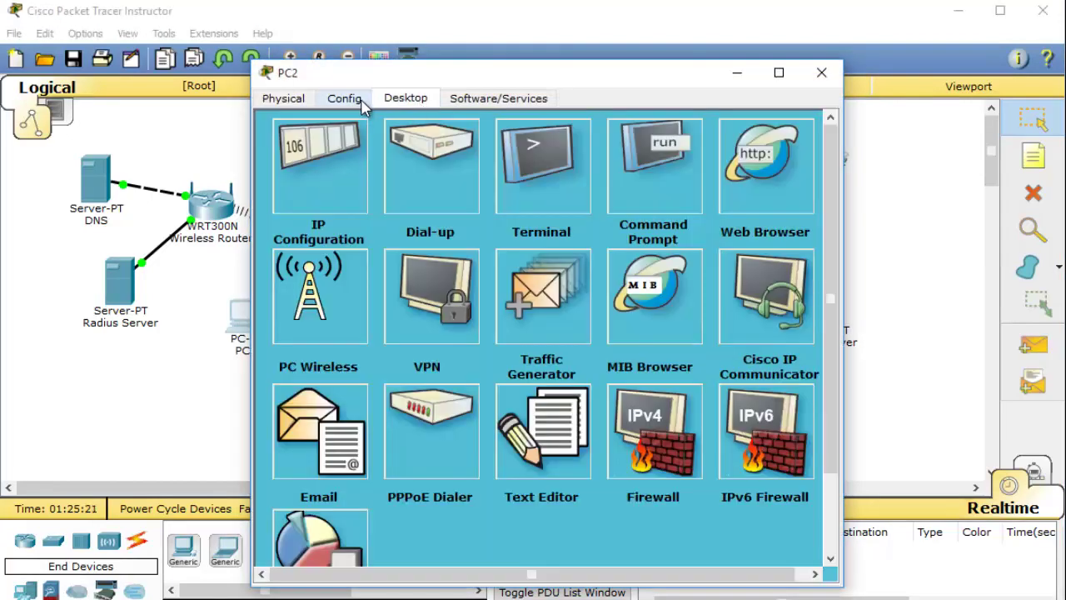
Step: Open PC2's Wireless0 settings and check the laptop's SSID, SPSU, for reference
left_click(356, 102)
left_click(345, 208)
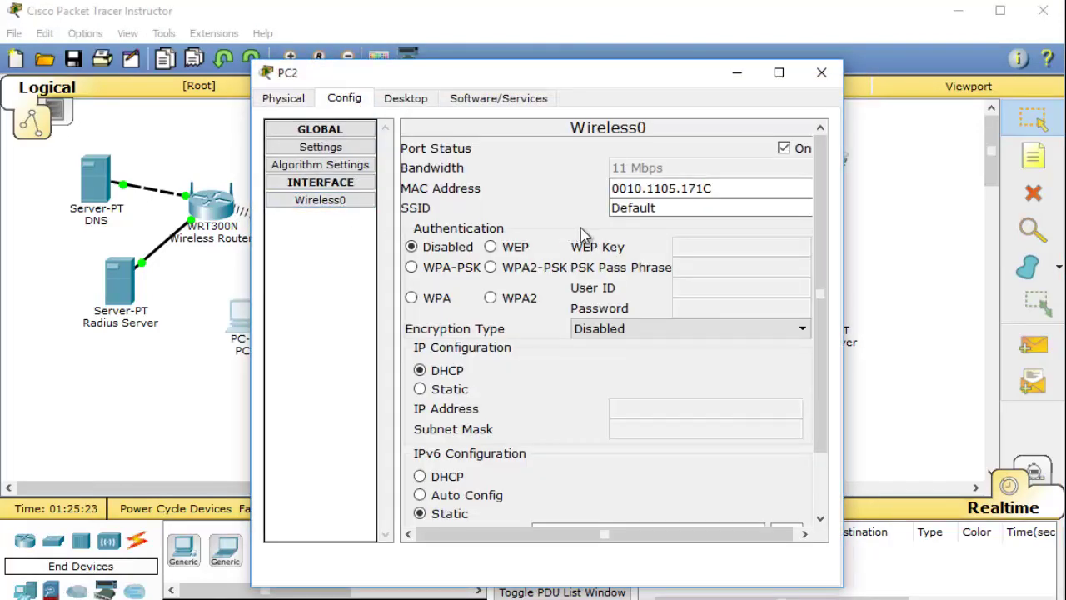
left_click(210, 218)
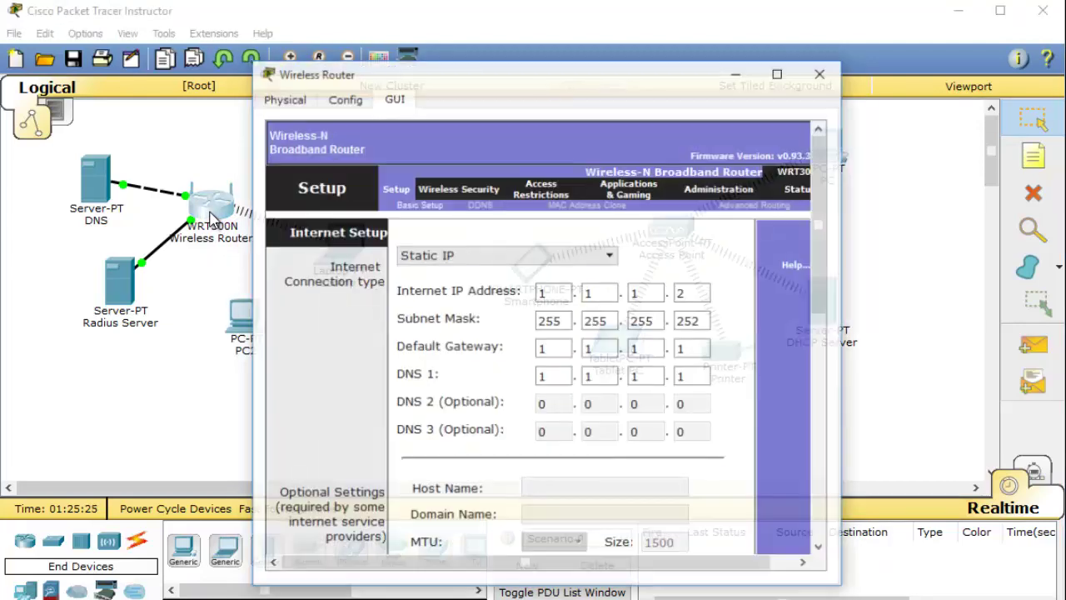
left_click(822, 73)
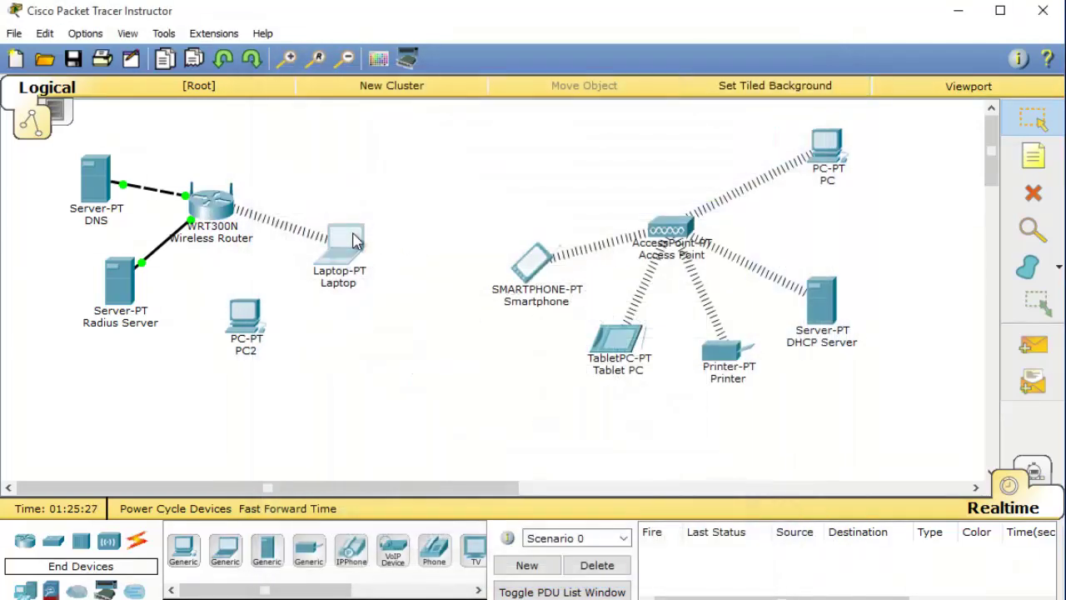
left_click(354, 239)
left_click(356, 205)
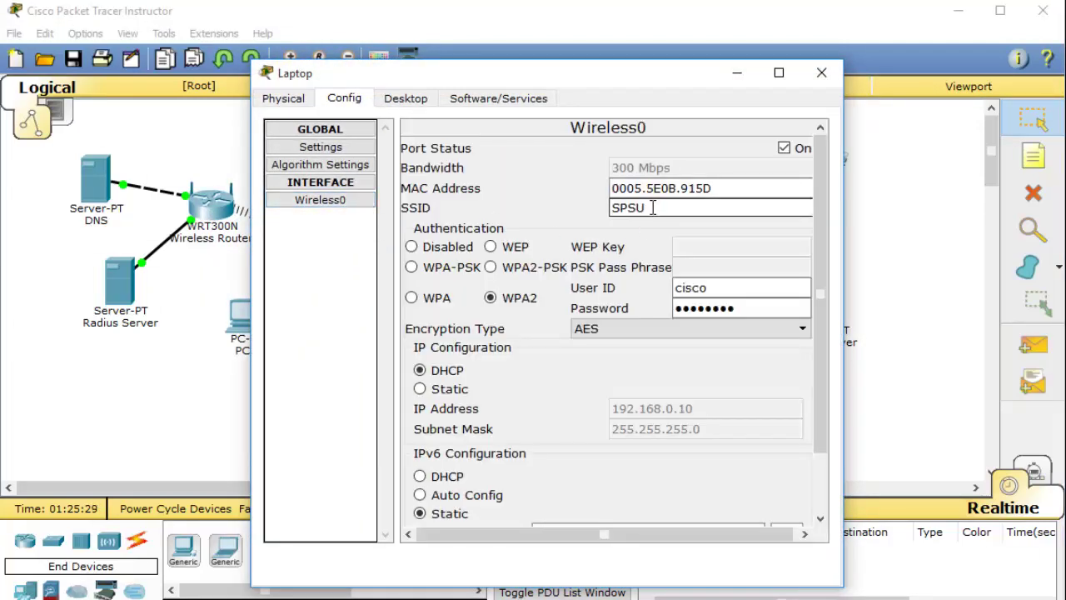
double_click(641, 208)
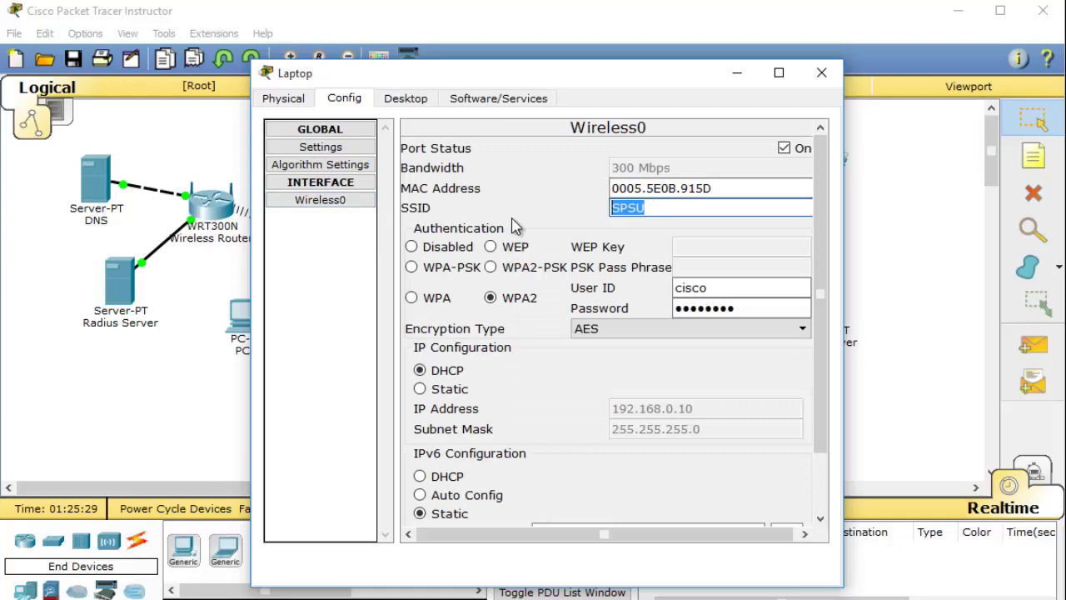
left_click(822, 73)
Step: Set PC2's Wireless0 SSID to SPSU with WPA2 security
left_click(258, 332)
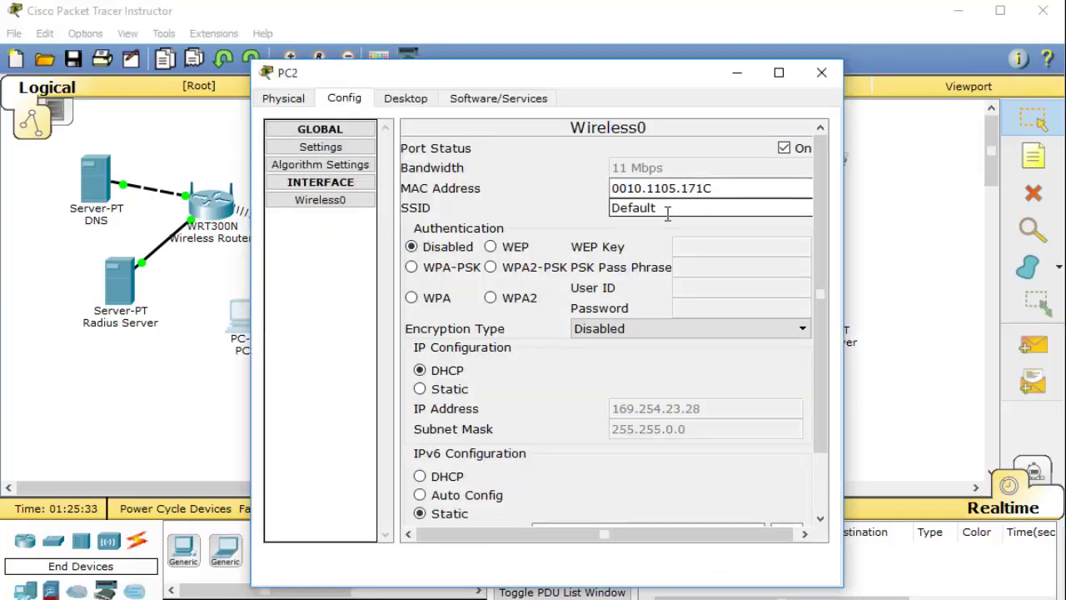
left_click_drag(669, 212, 531, 218)
type("SPSU")
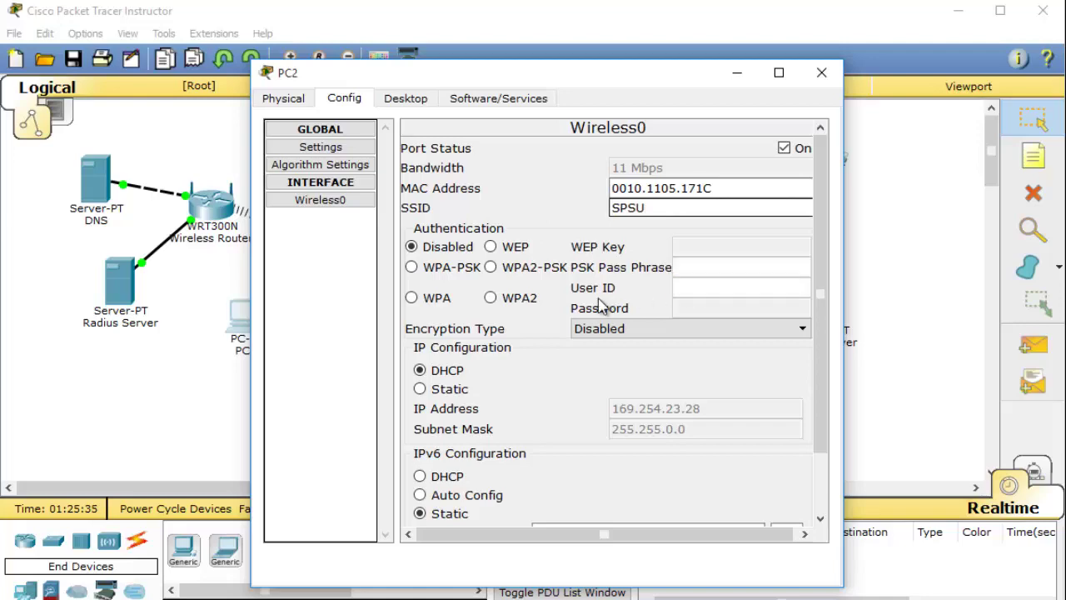
left_click(520, 298)
left_click(111, 286)
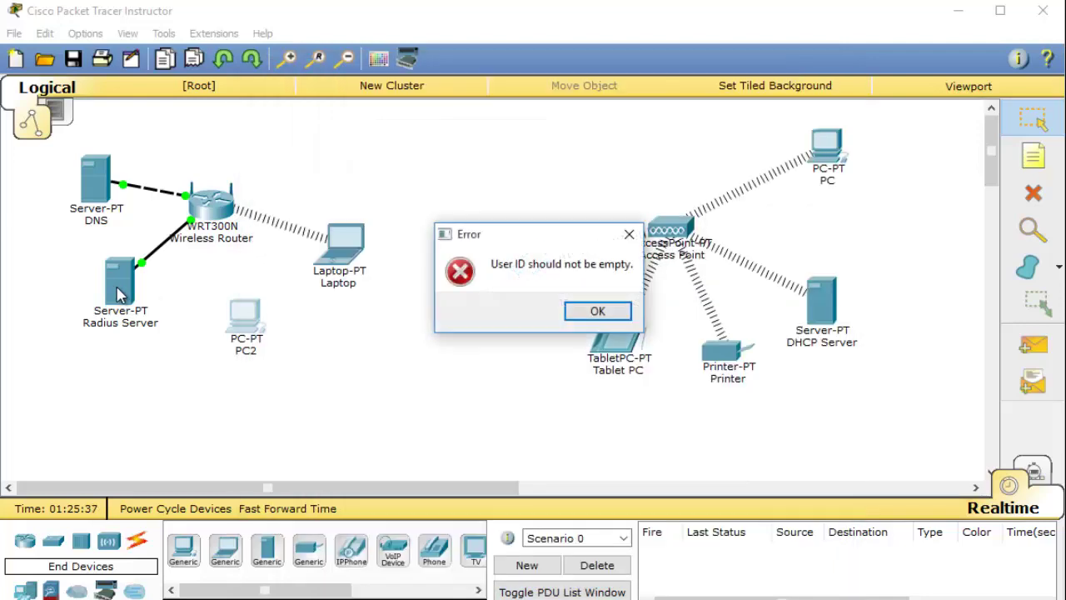
left_click(574, 312)
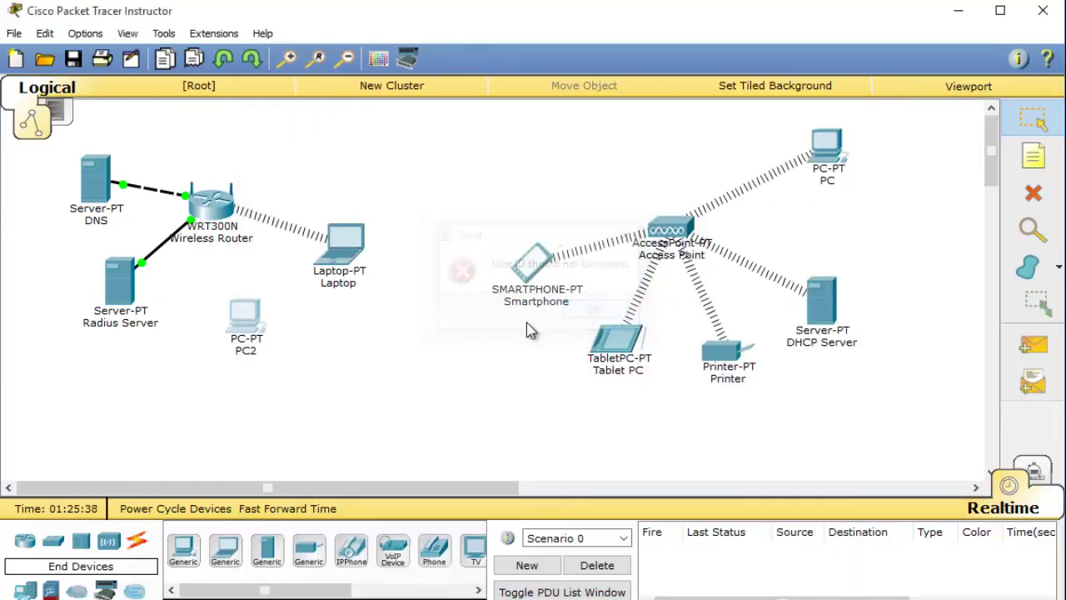
Step: Check the AAA user accounts configured on the Radius Server
left_click(122, 283)
left_click(338, 254)
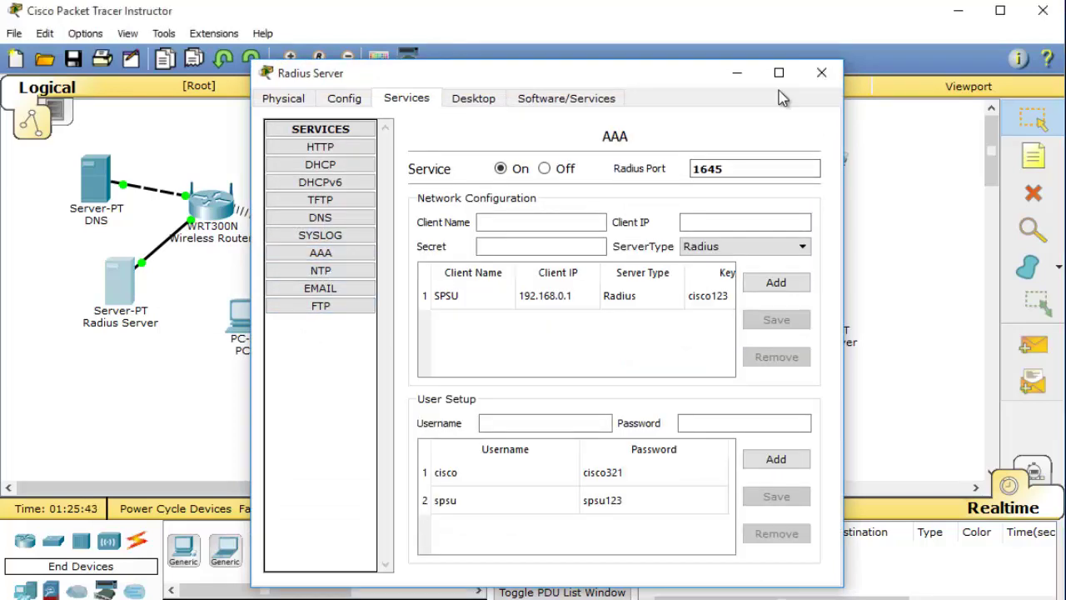
left_click(821, 72)
left_click(244, 316)
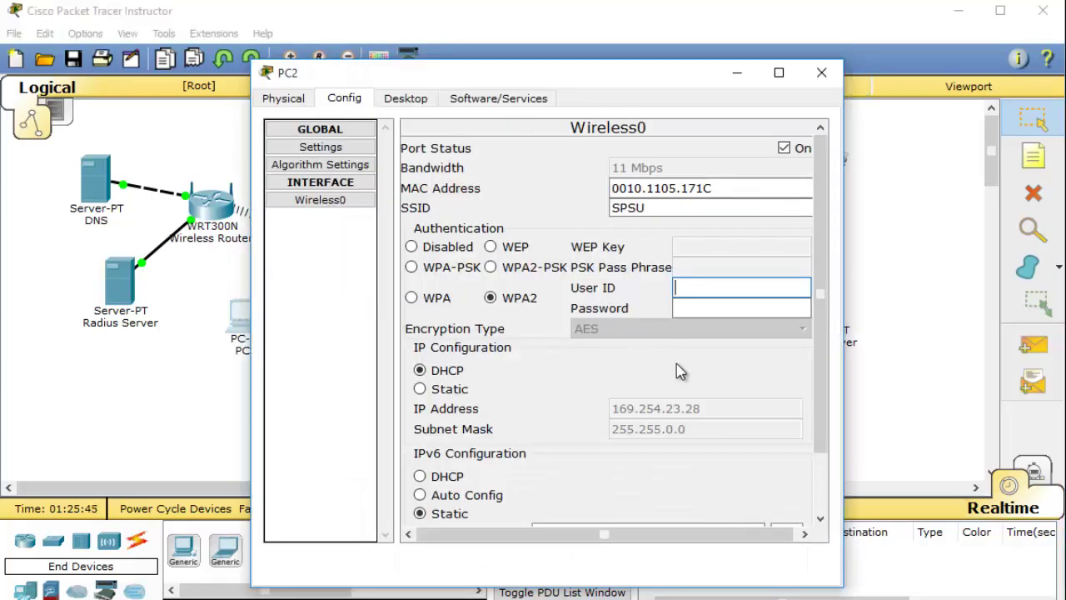
Step: Enter the RADIUS user's User ID and password on PC2, then select its MAC address
type("spsu")
key("Tab")
type("spsu")
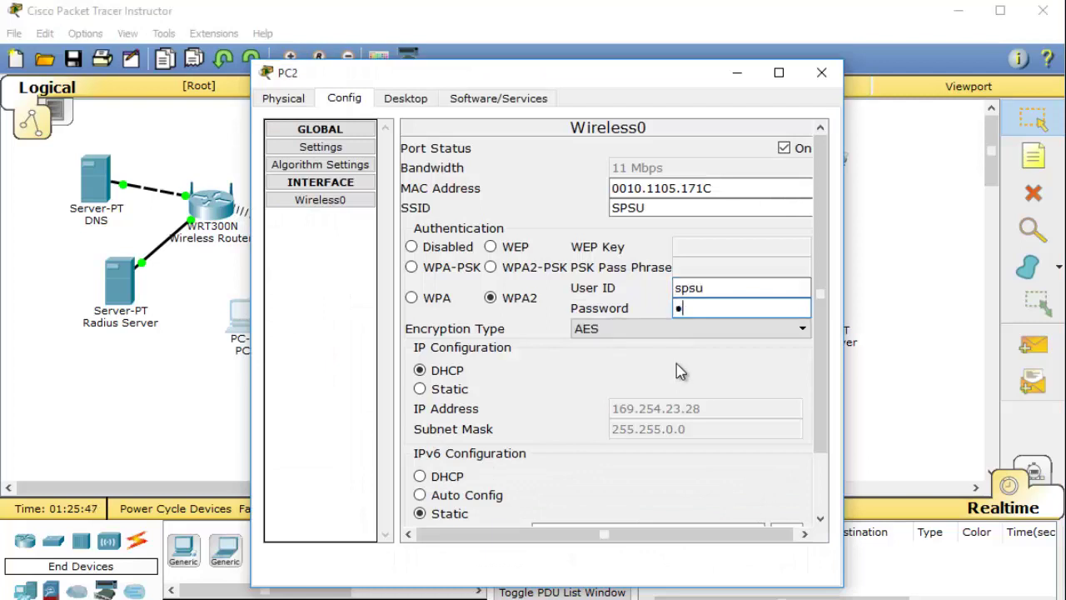
type("123")
left_click(659, 213)
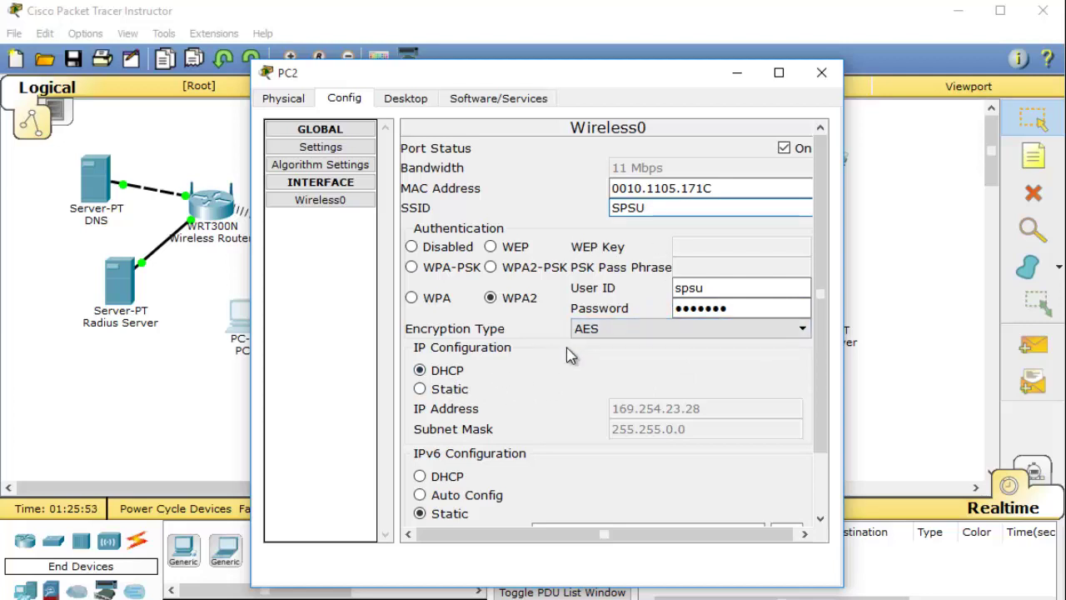
left_click_drag(738, 188, 595, 189)
key("ctrl+c")
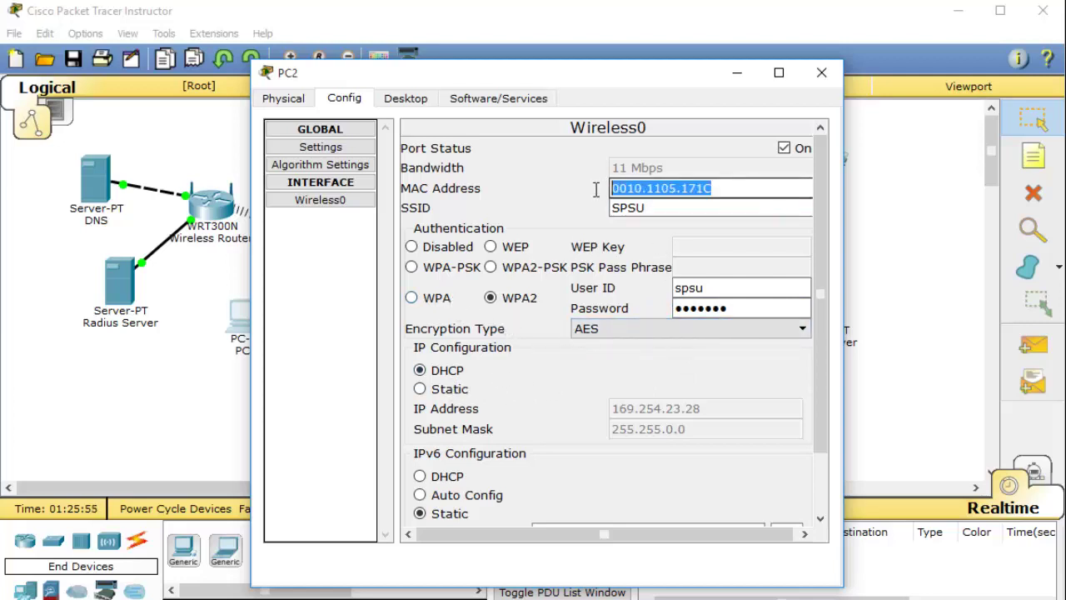
Step: Paste PC2's MAC address into MAC 02 on the router's wireless MAC filter page
left_click(822, 73)
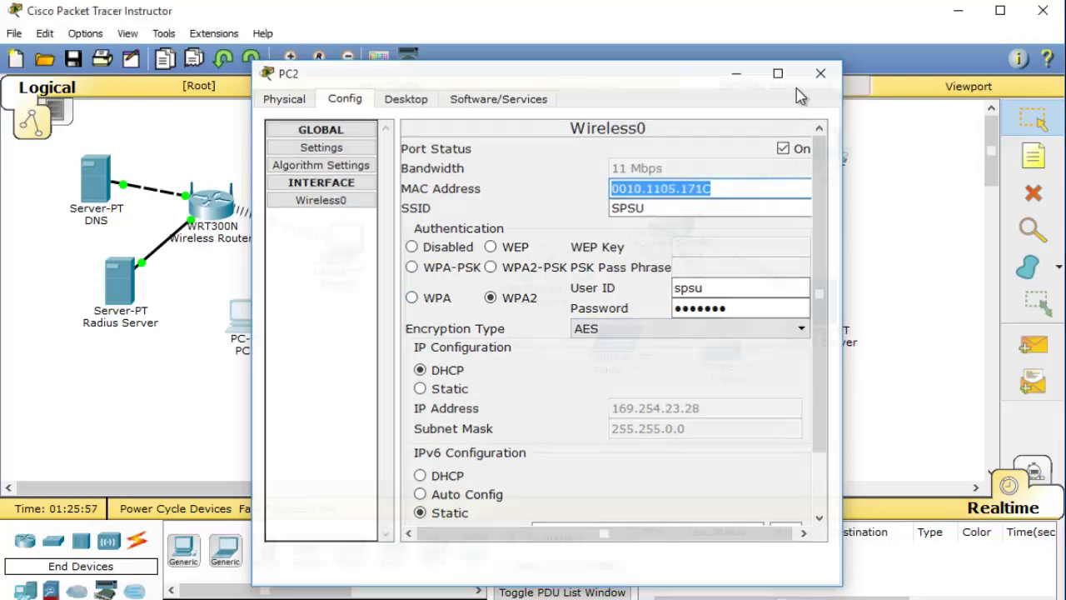
left_click(250, 323)
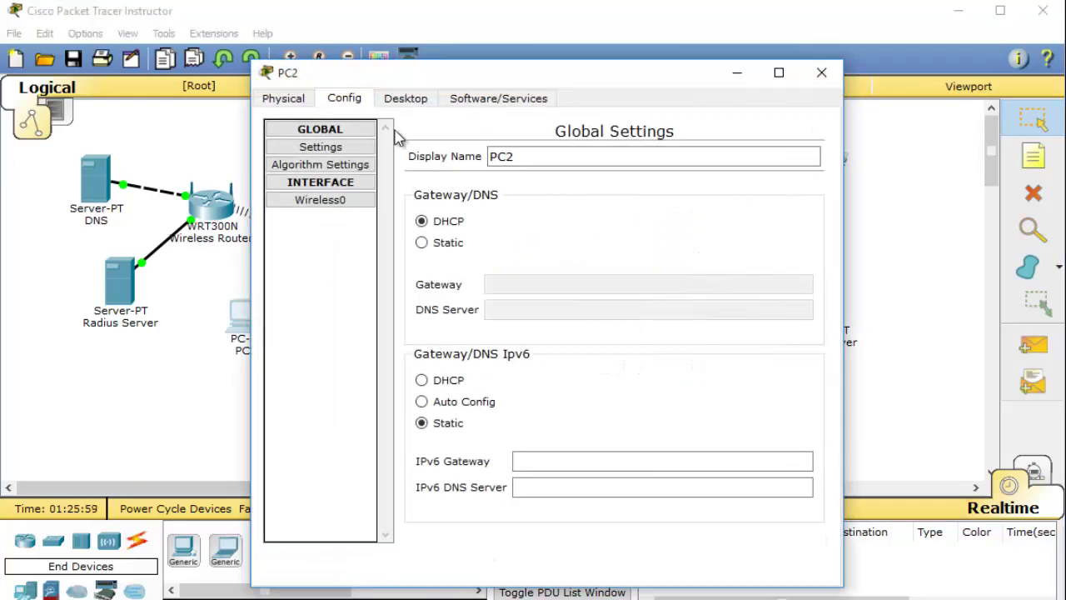
left_click(820, 72)
left_click(223, 208)
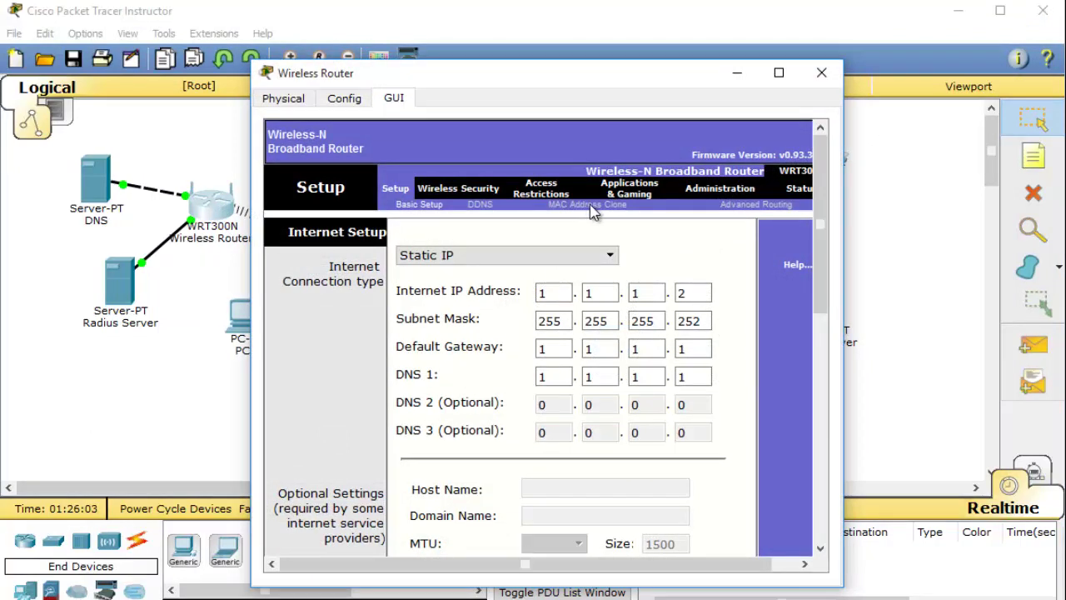
left_click(460, 191)
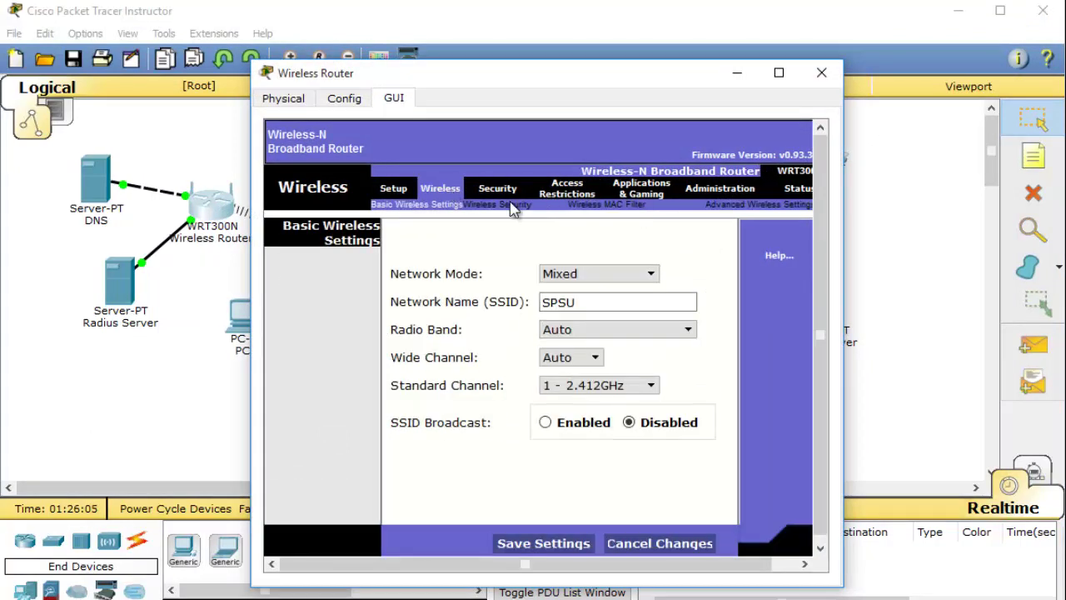
left_click(620, 206)
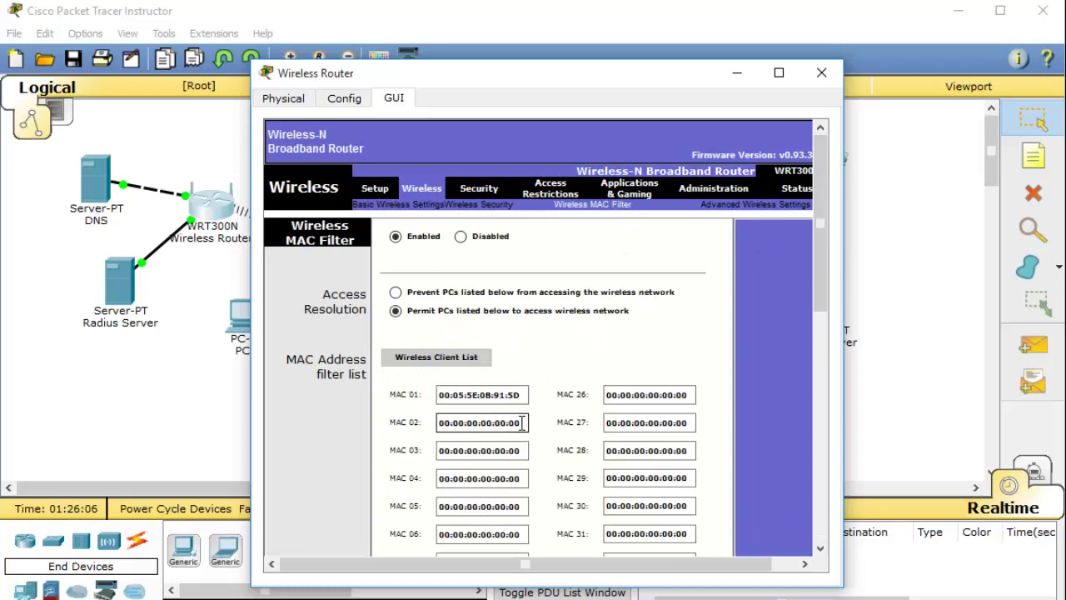
left_click_drag(522, 423, 400, 426)
key("ctrl+v")
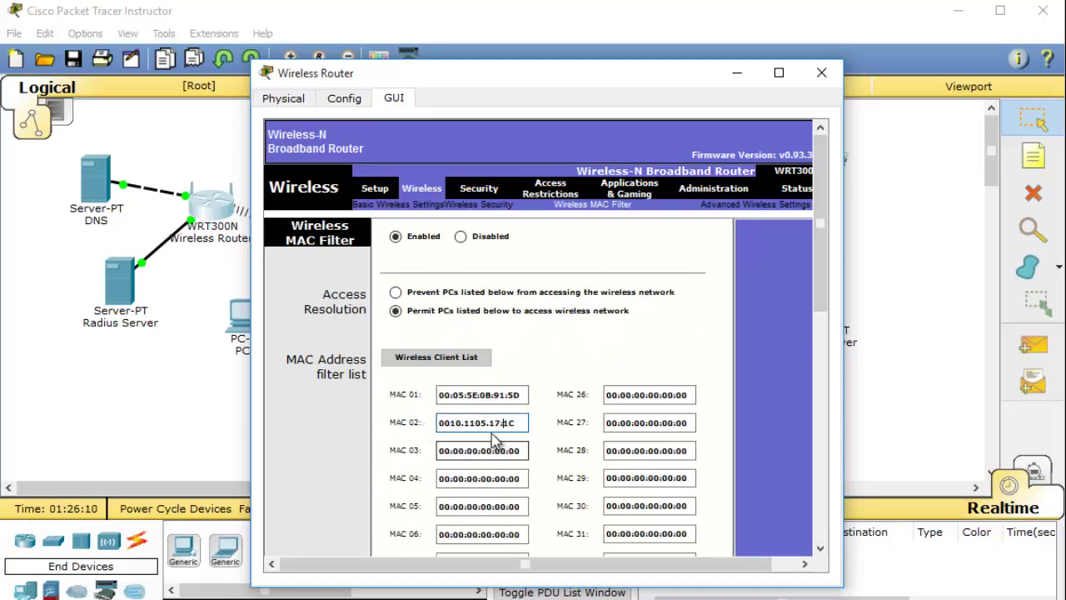
Step: Reformat the MAC 02 entry with colons instead of dots
left_click(491, 429)
type(":")
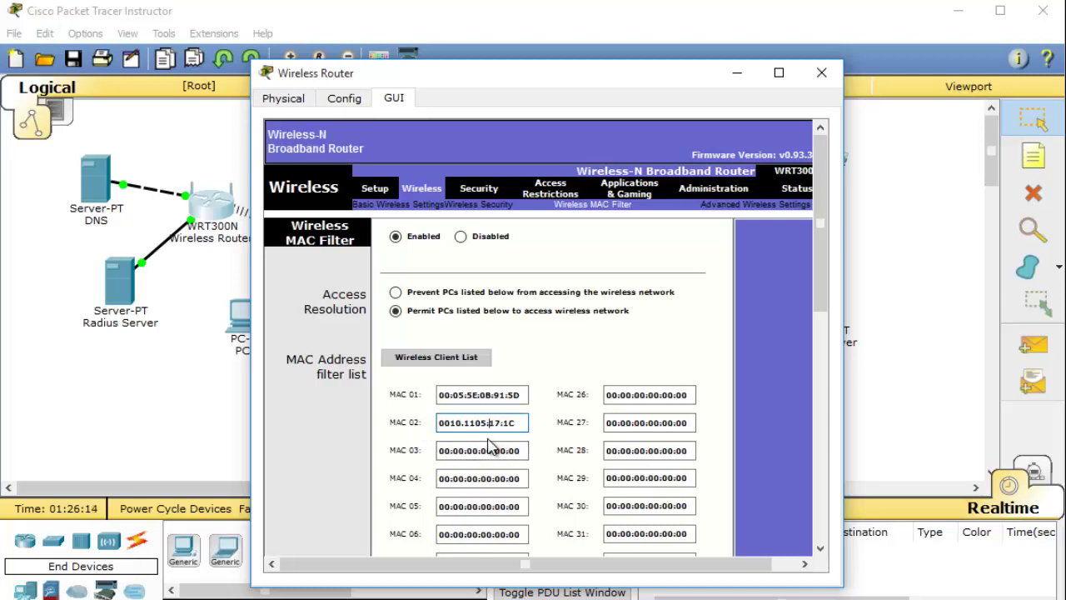
left_click(479, 424)
left_click(458, 423)
key("Delete")
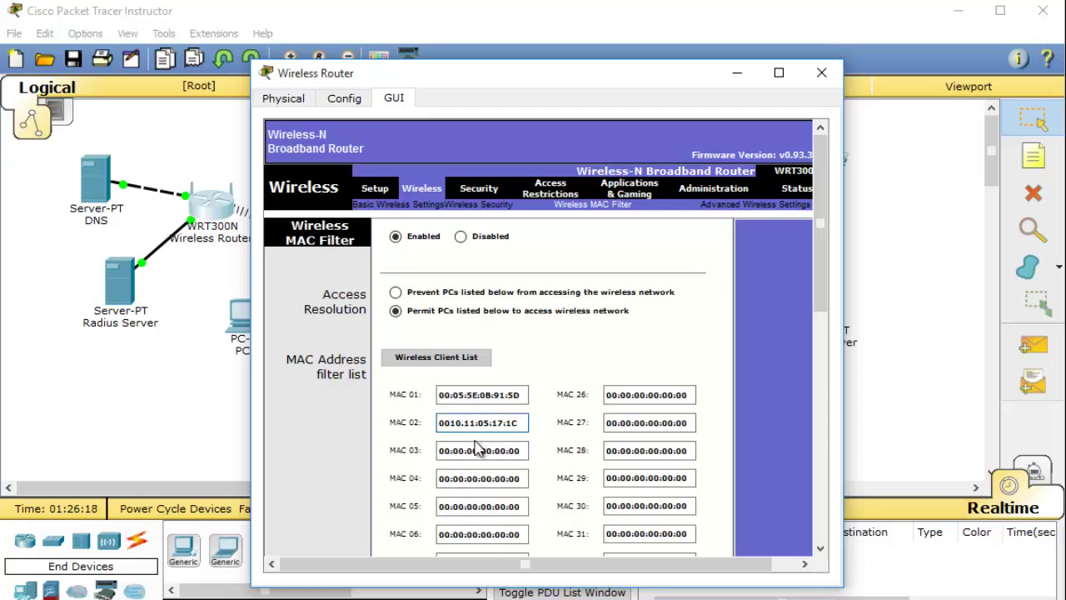
key("Delete")
type(":")
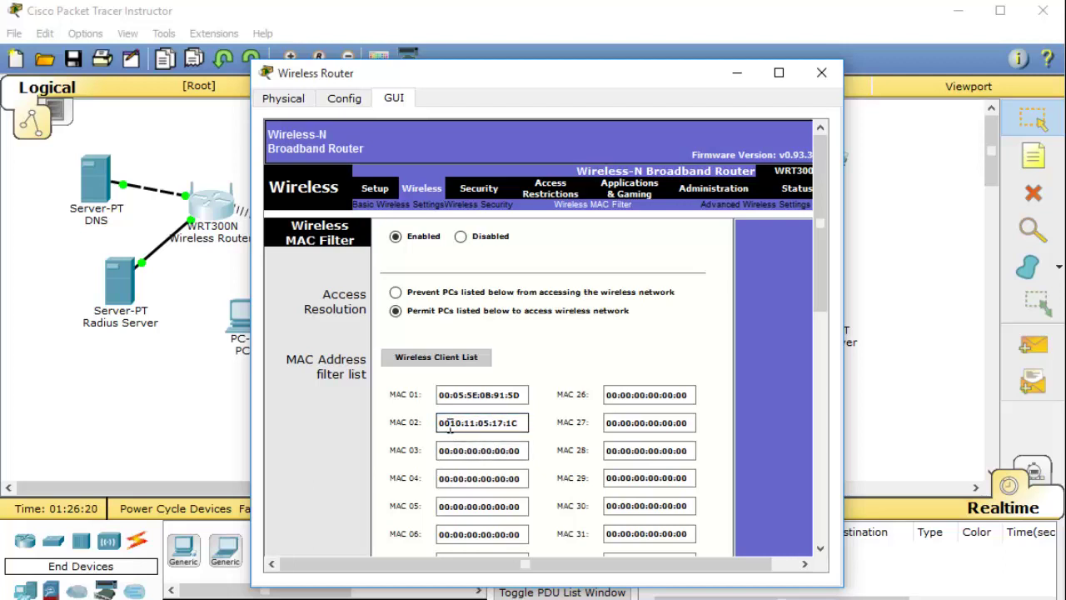
left_click(449, 423)
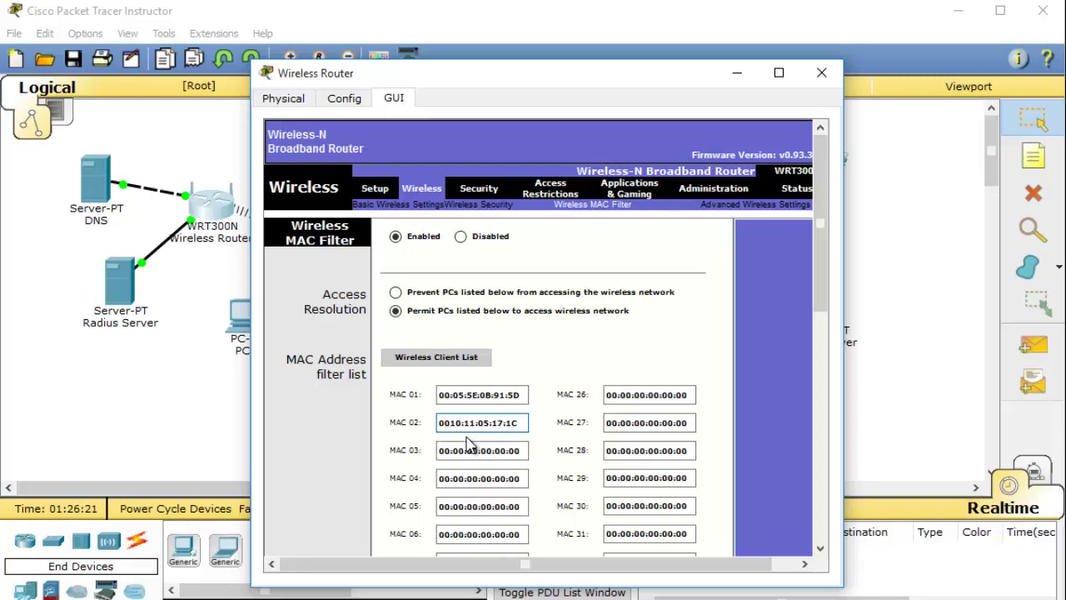
type(":")
Step: Save the MAC filter settings and close the router
left_click_drag(820, 304, 821, 542)
left_click(526, 540)
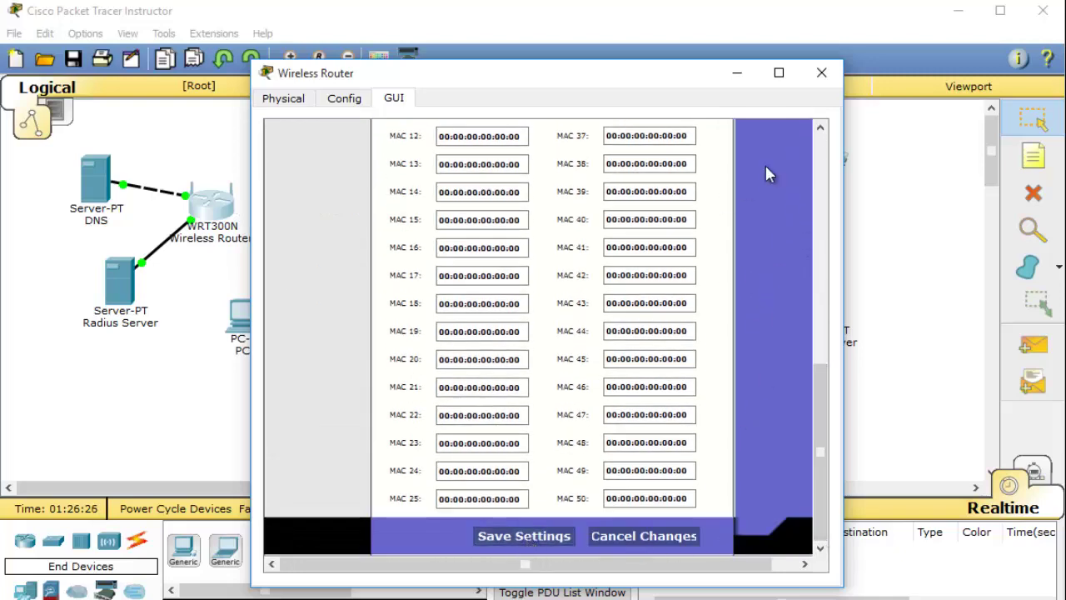
left_click(822, 73)
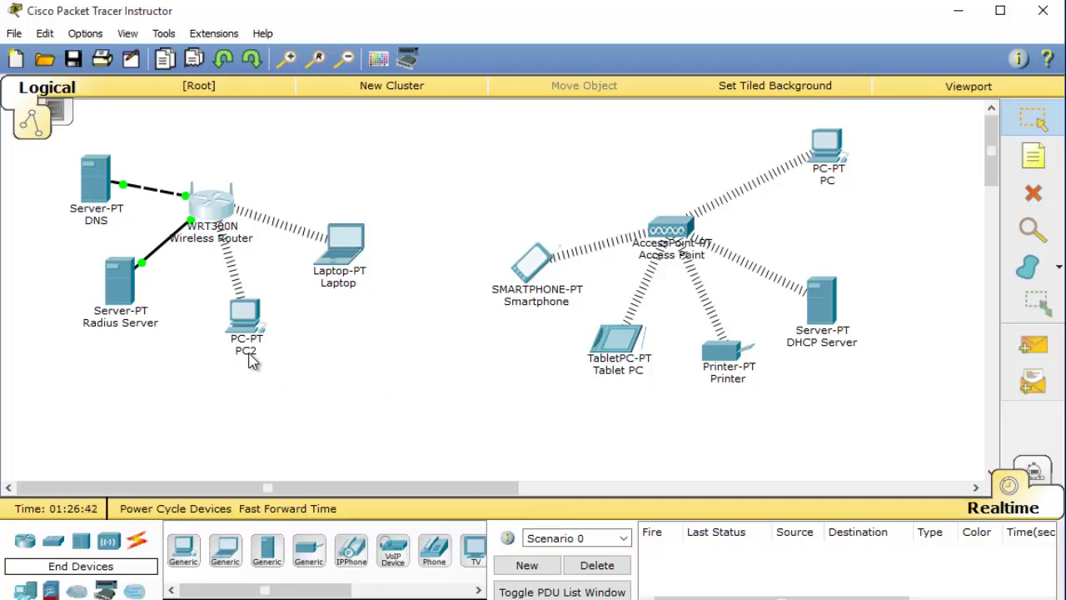
Step: Rename PC2's label to 'PC with WRS'
mouse_move(252, 359)
left_click(258, 354)
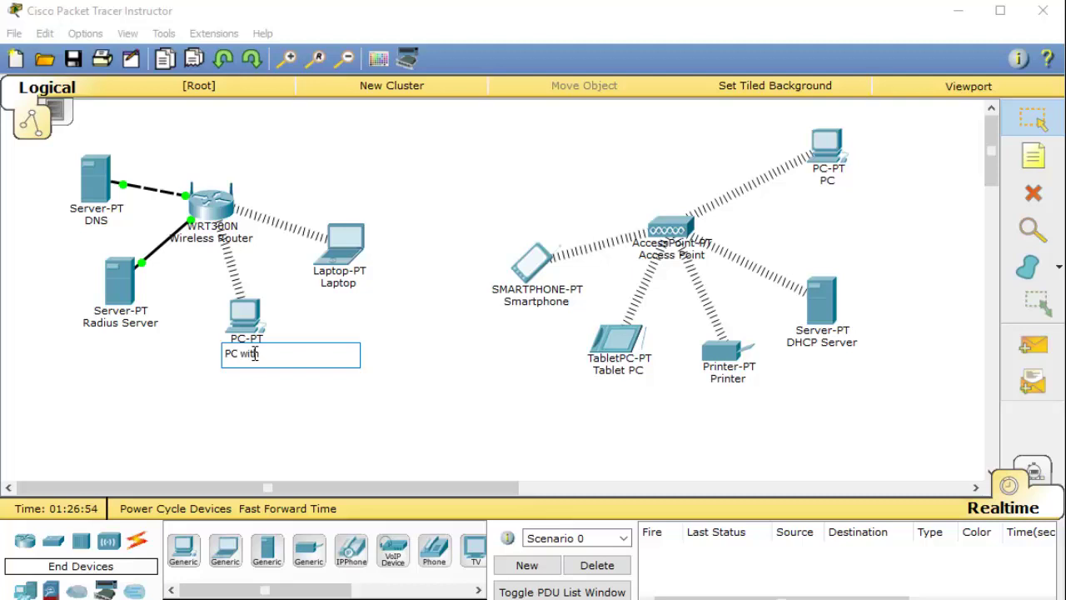
left_click(278, 421)
Step: Reposition the PCs, laptop, router, access point, DHCP server, printer, tablet and smartphone
left_click_drag(235, 323, 217, 315)
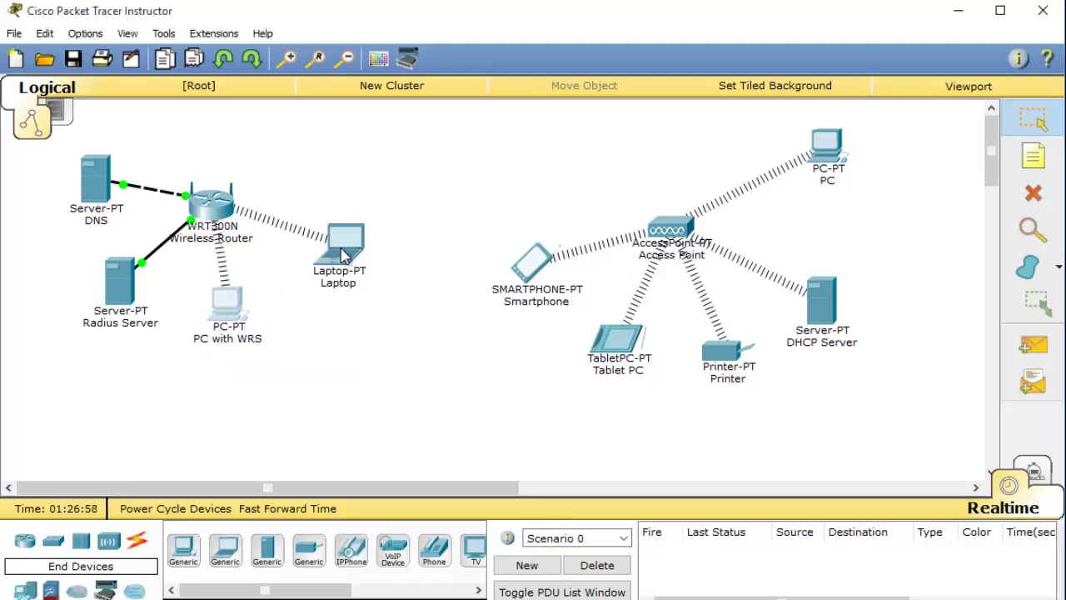
left_click_drag(335, 255, 324, 282)
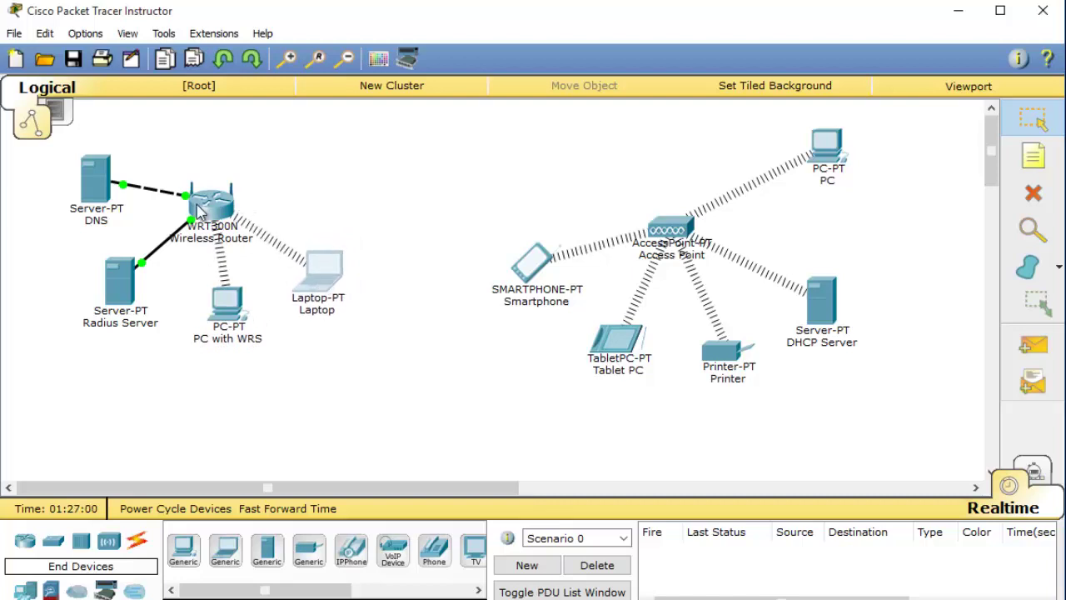
left_click_drag(203, 210, 226, 196)
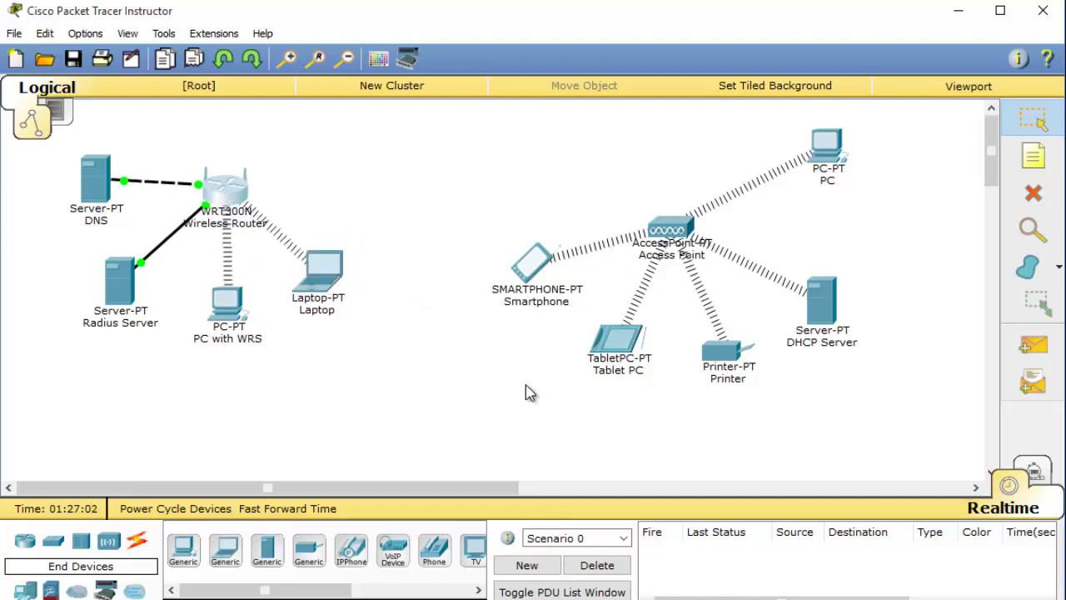
left_click_drag(841, 151, 828, 164)
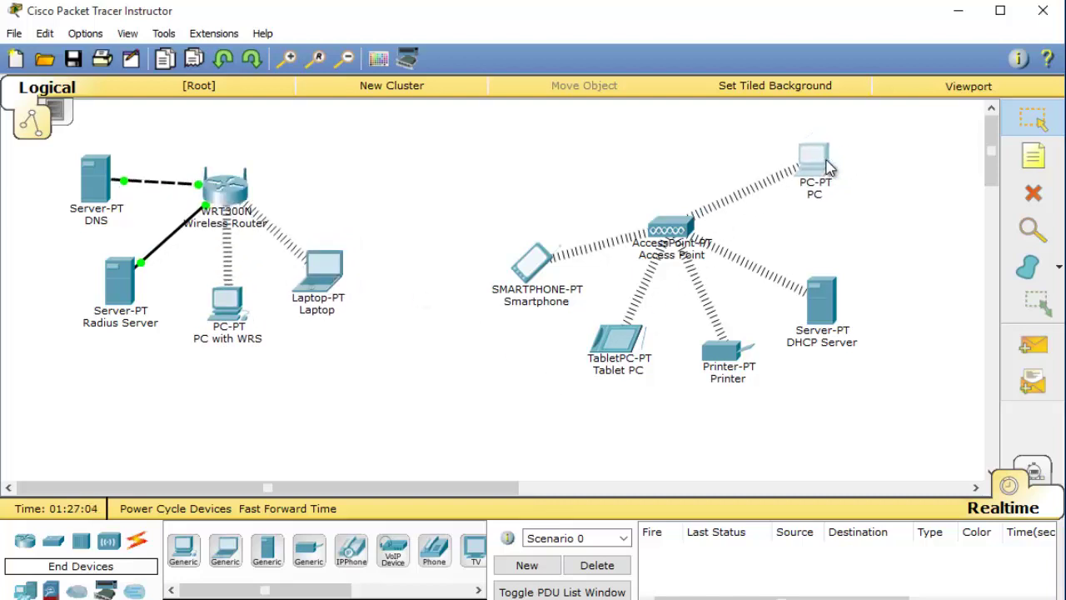
left_click_drag(666, 236, 684, 223)
left_click_drag(824, 302, 825, 283)
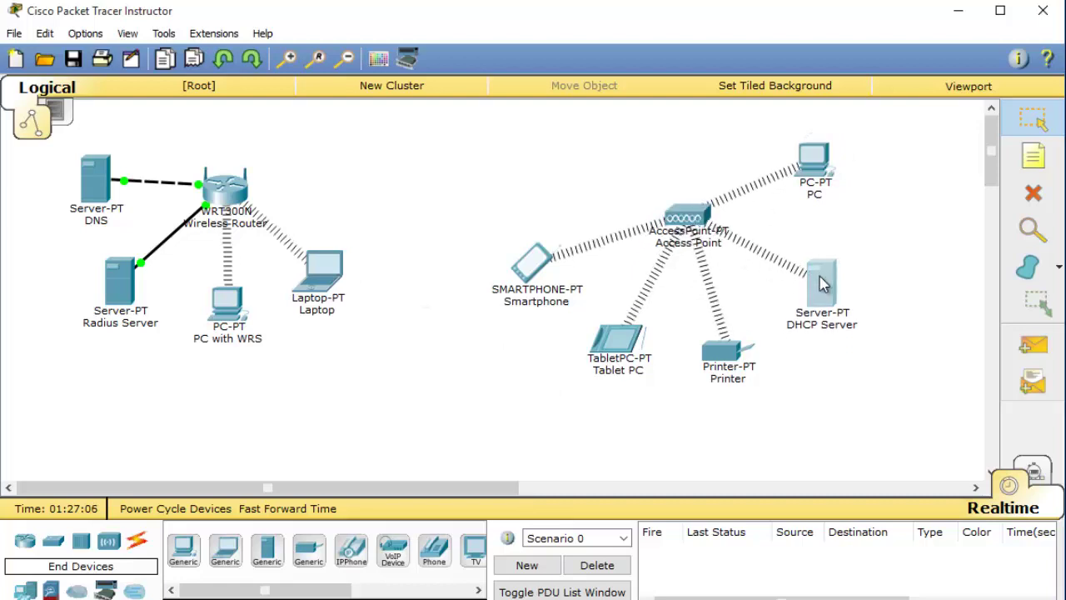
left_click_drag(730, 364, 738, 347)
left_click_drag(607, 348, 620, 336)
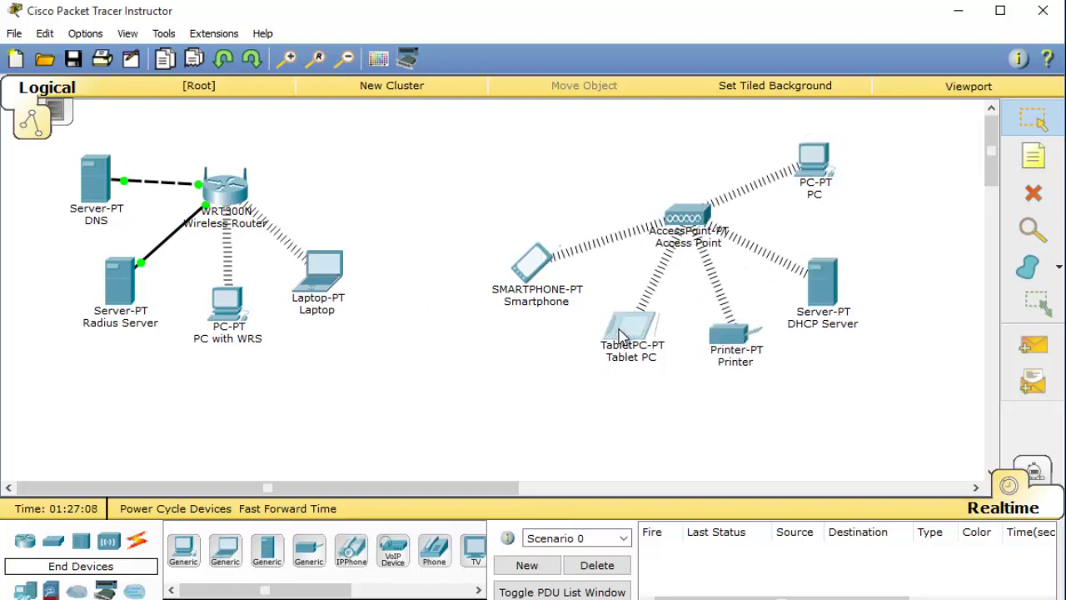
left_click_drag(533, 265, 543, 264)
Step: Review the access point's Port 1 wireless settings, then close it
left_click(685, 225)
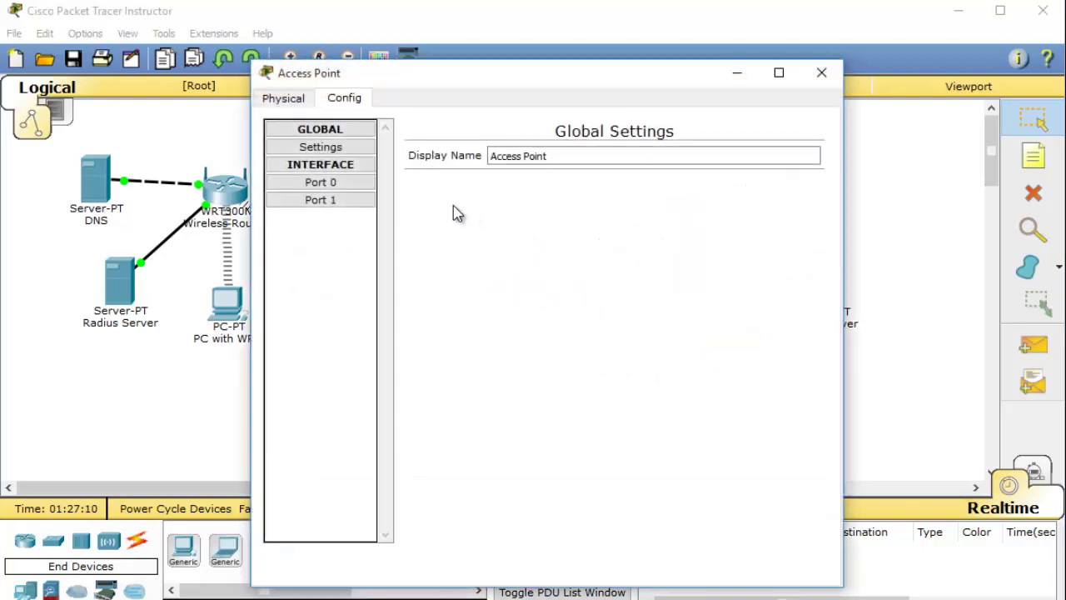
left_click(343, 203)
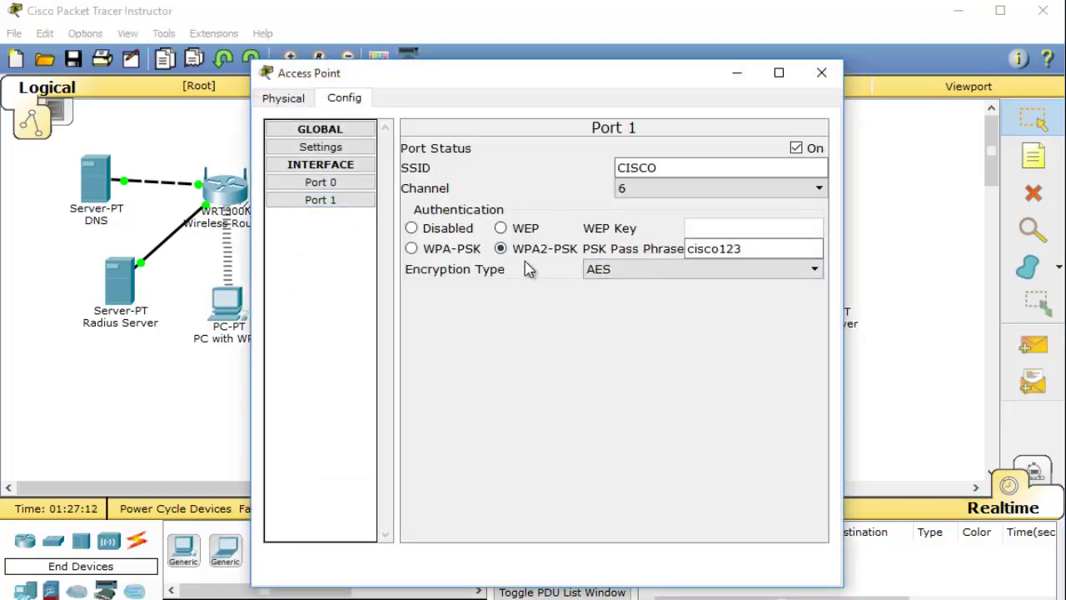
left_click(822, 75)
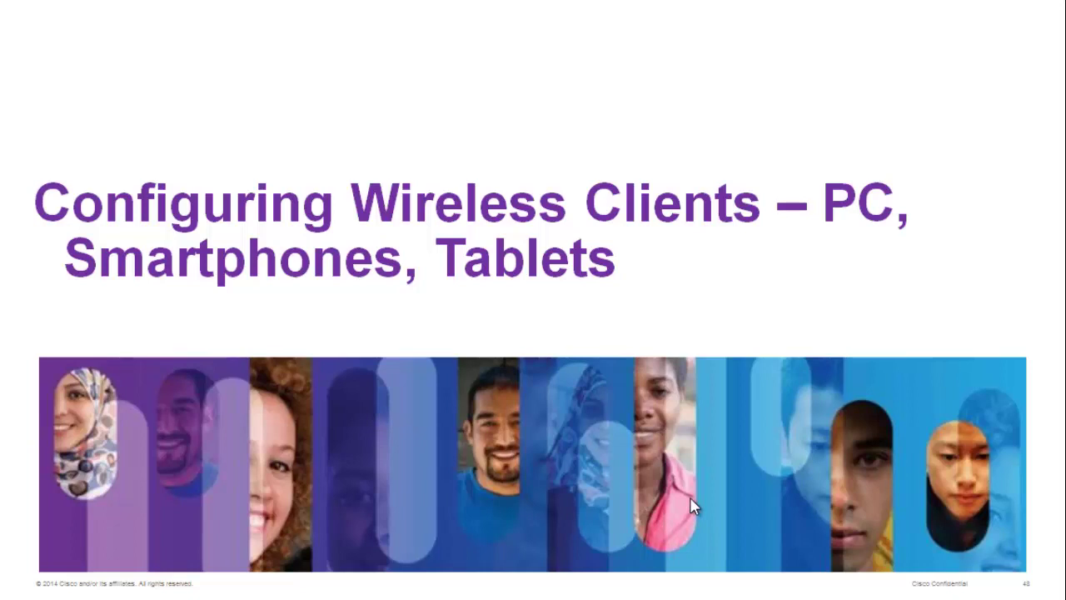
Step: Advance the slideshow to the Configuring Wireless Clients slide
left_click(690, 500)
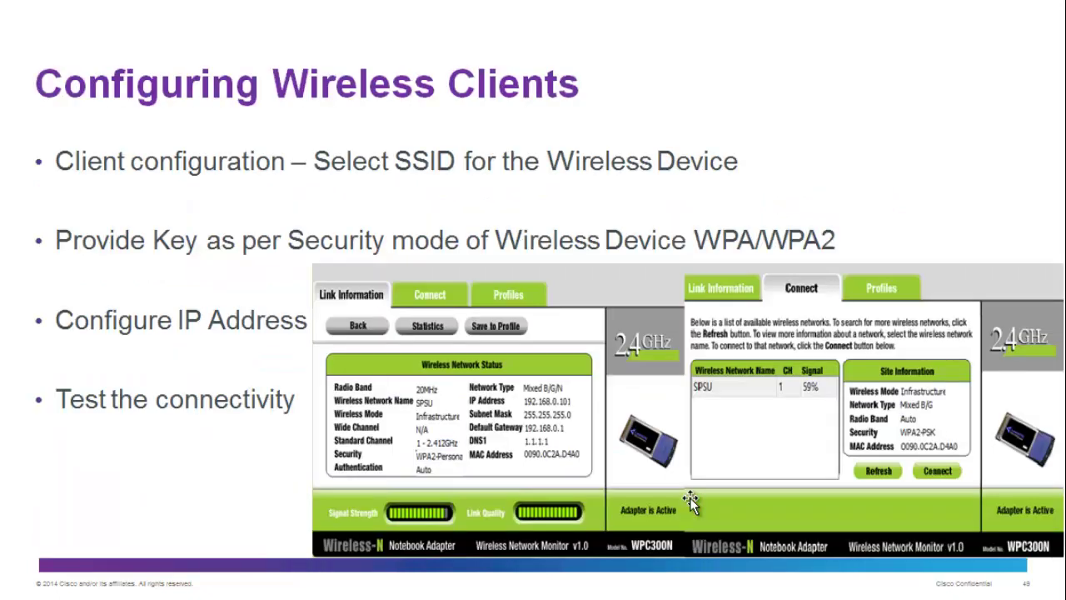
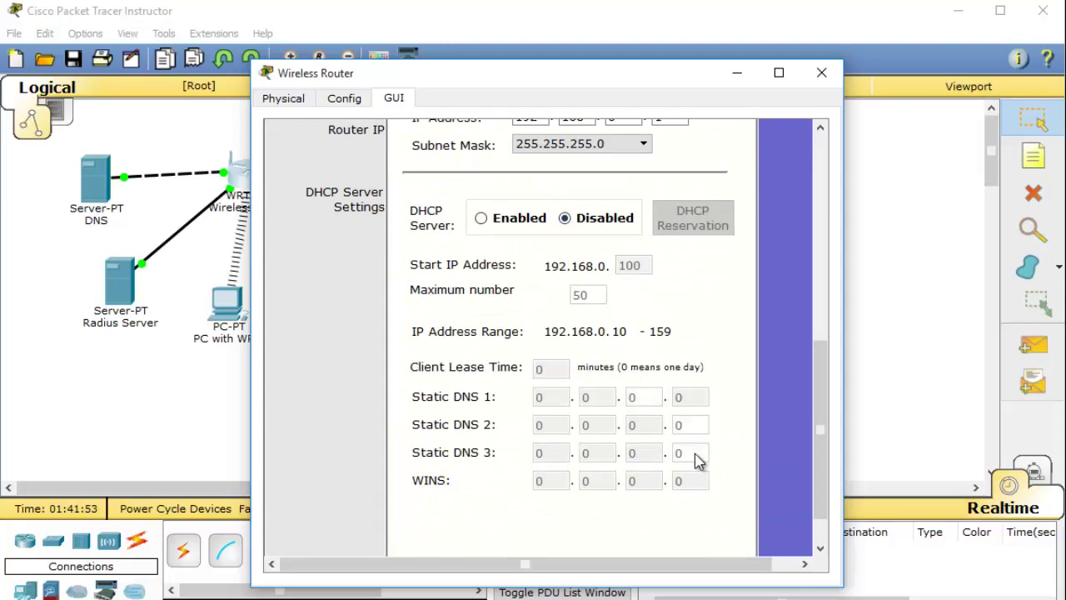
Step: Save the router's DHCP range of 100 - 149 and close the Wireless Router window
scroll(704, 462, "down", 2)
left_click(558, 540)
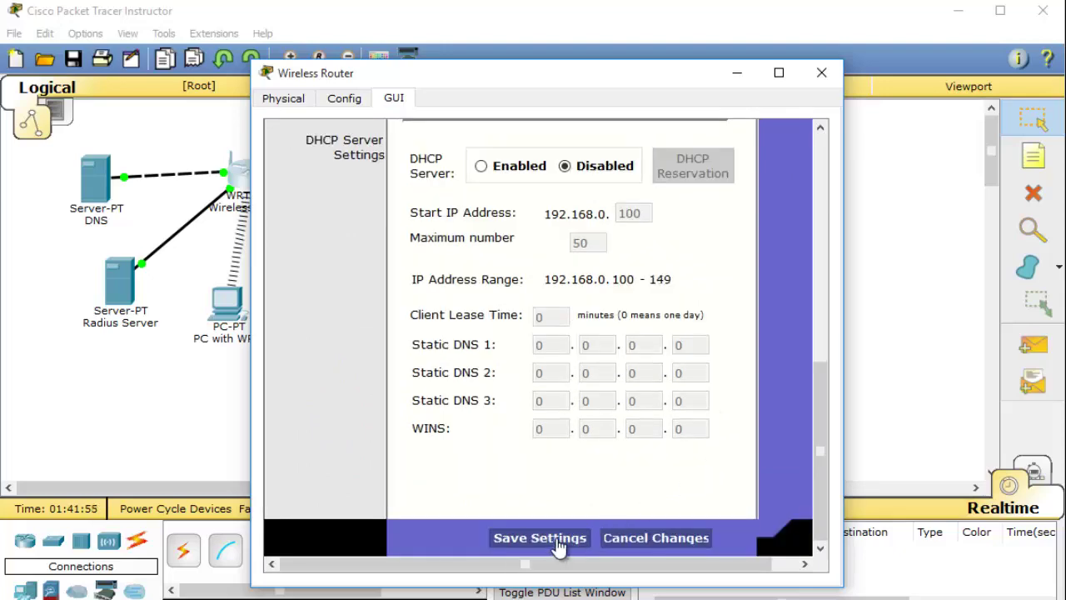
left_click(819, 74)
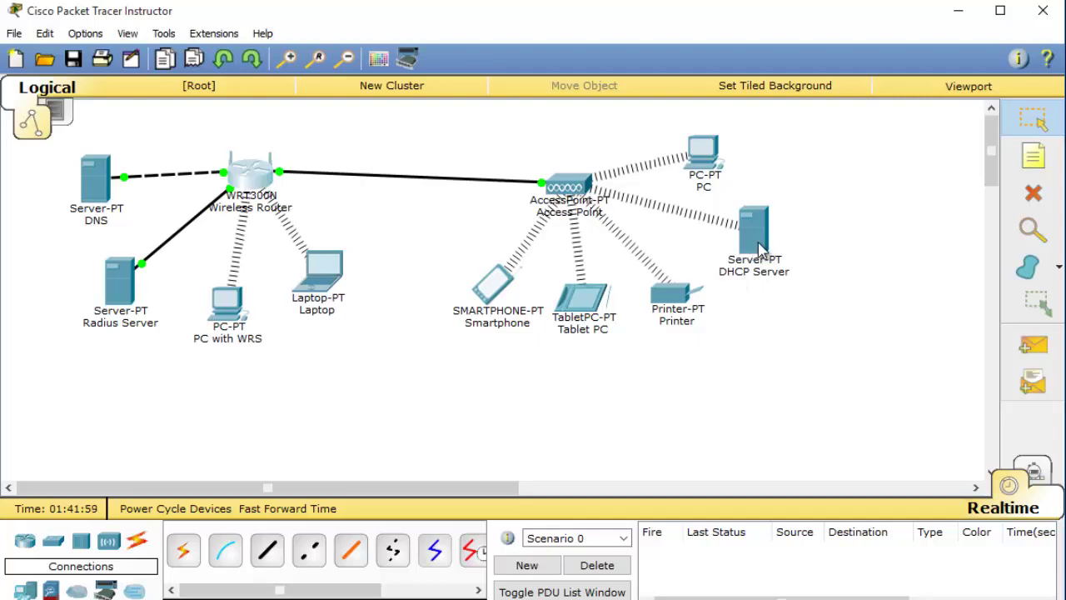
mouse_move(753, 250)
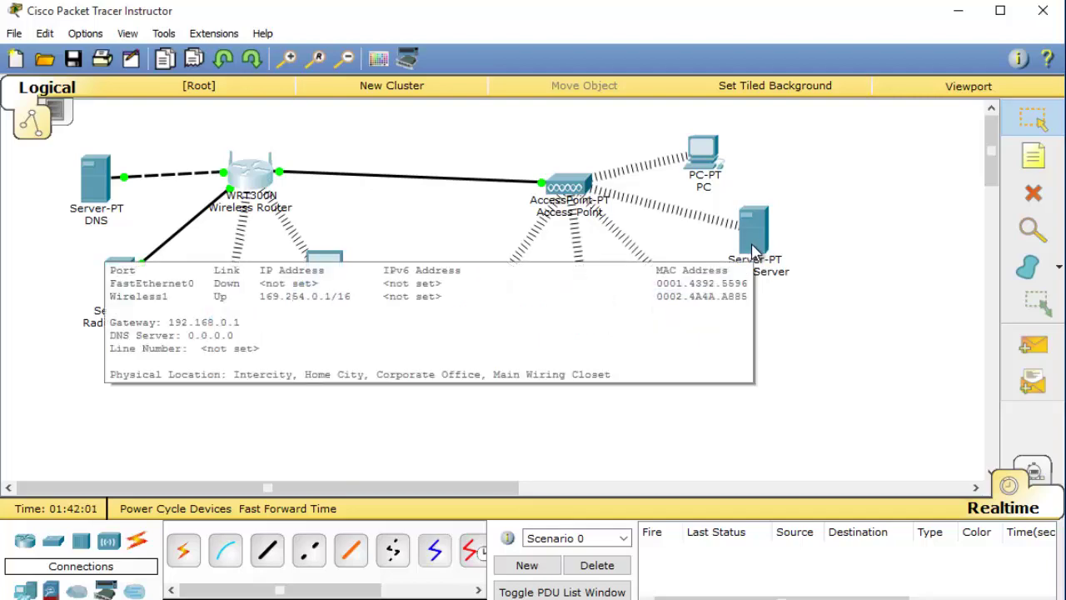
Step: Set the server's FastEthernet0 to static IP 192.168.0.2 with mask 255.255.255.0
left_click(754, 246)
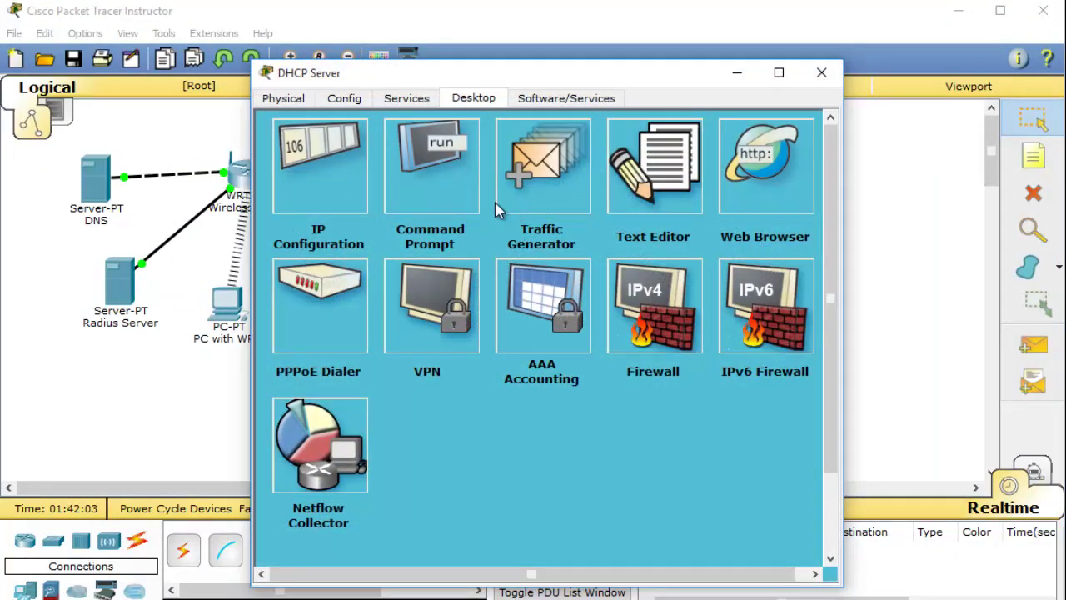
left_click(331, 185)
left_click(454, 244)
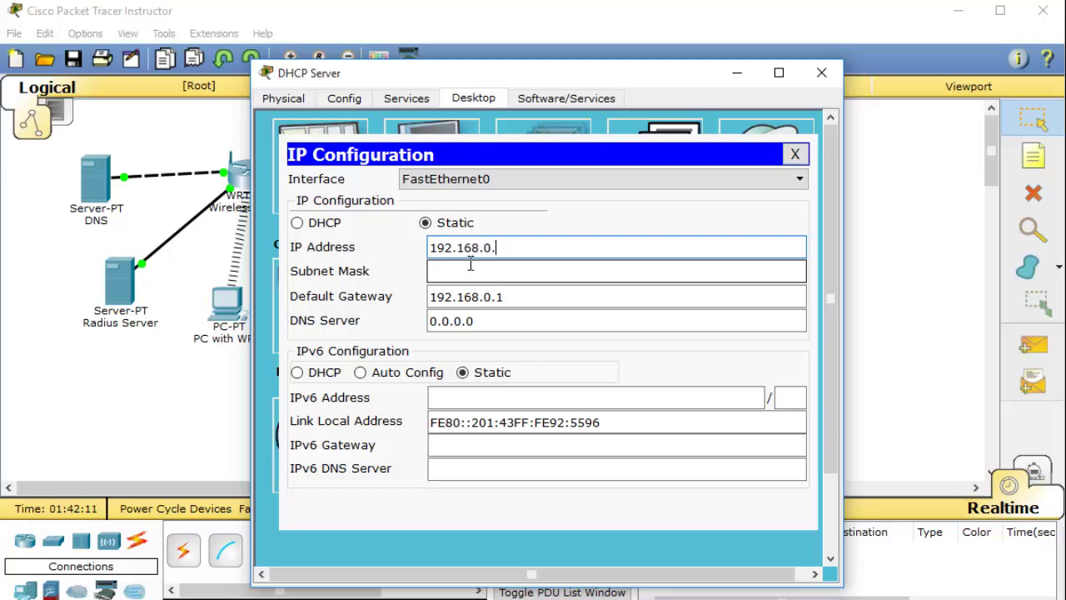
left_click(480, 268)
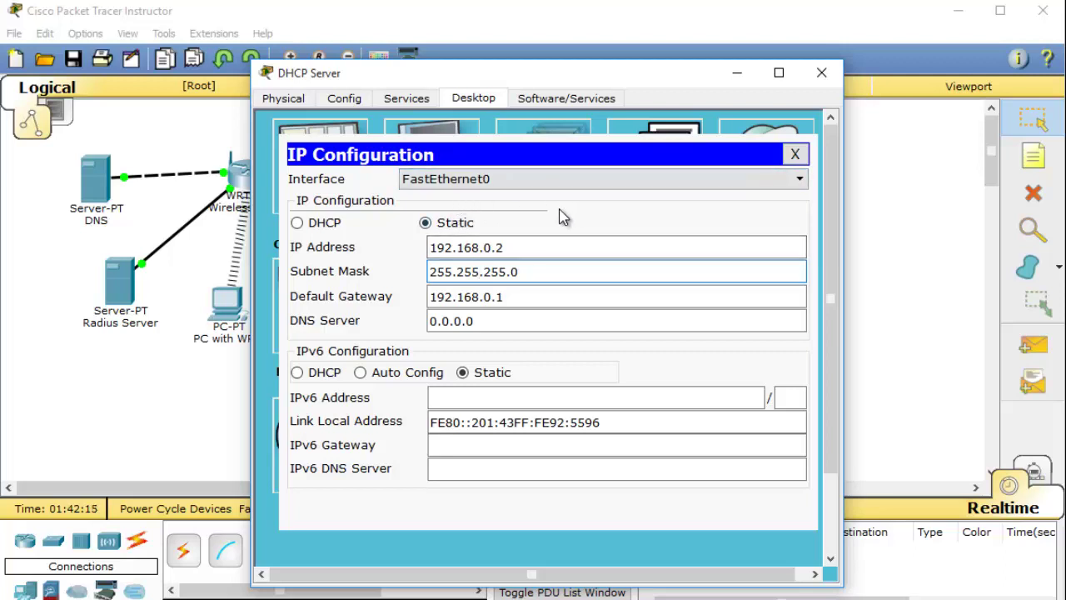
left_click(587, 182)
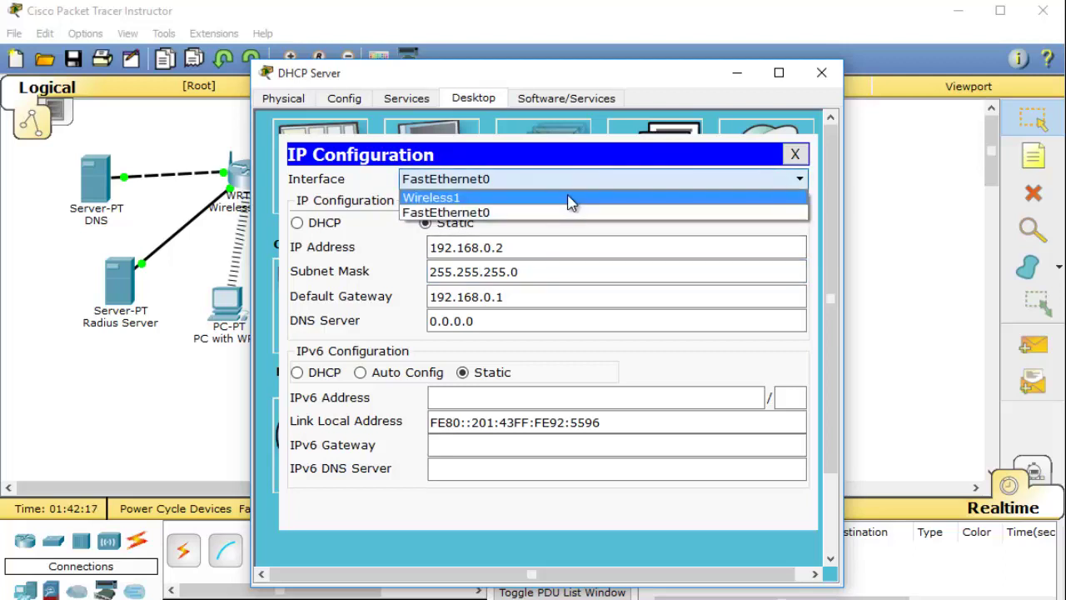
left_click(570, 200)
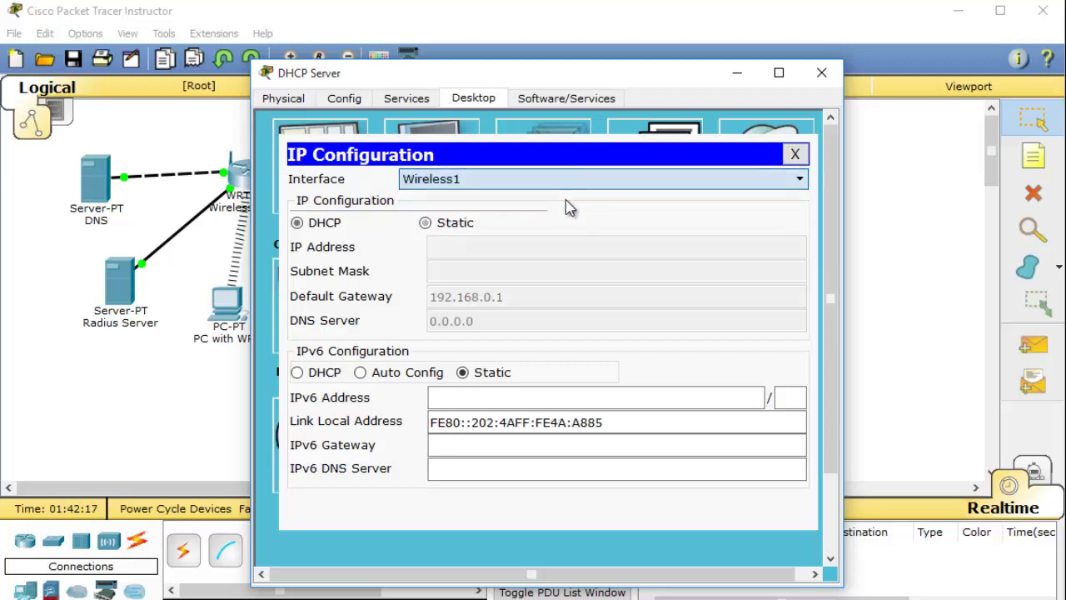
left_click(478, 182)
left_click(454, 212)
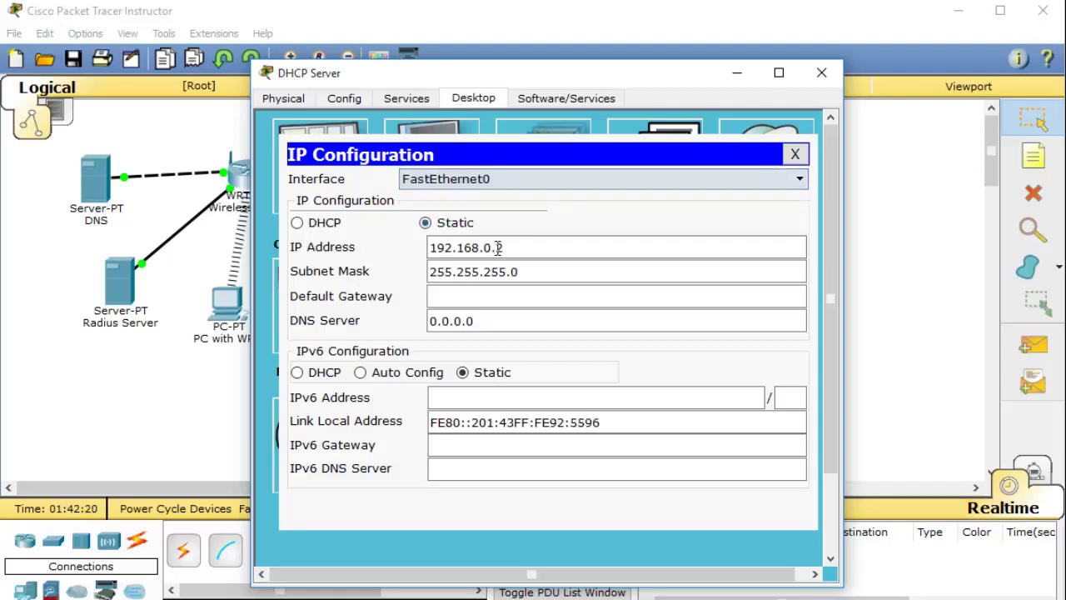
double_click(430, 247)
key("ctrl+c")
key("BackSpace")
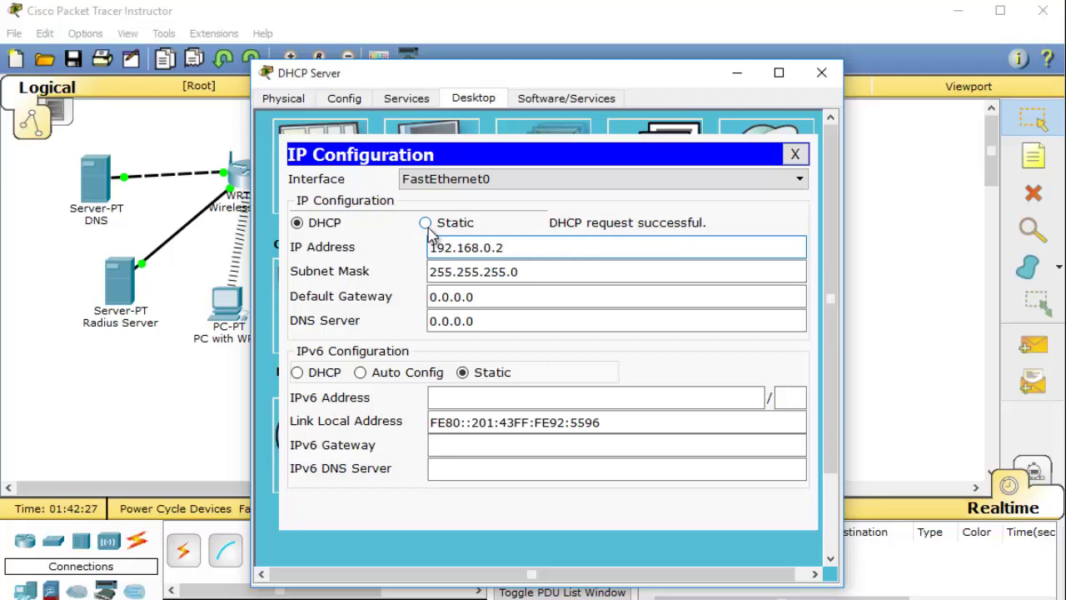
left_click(426, 223)
left_click(439, 243)
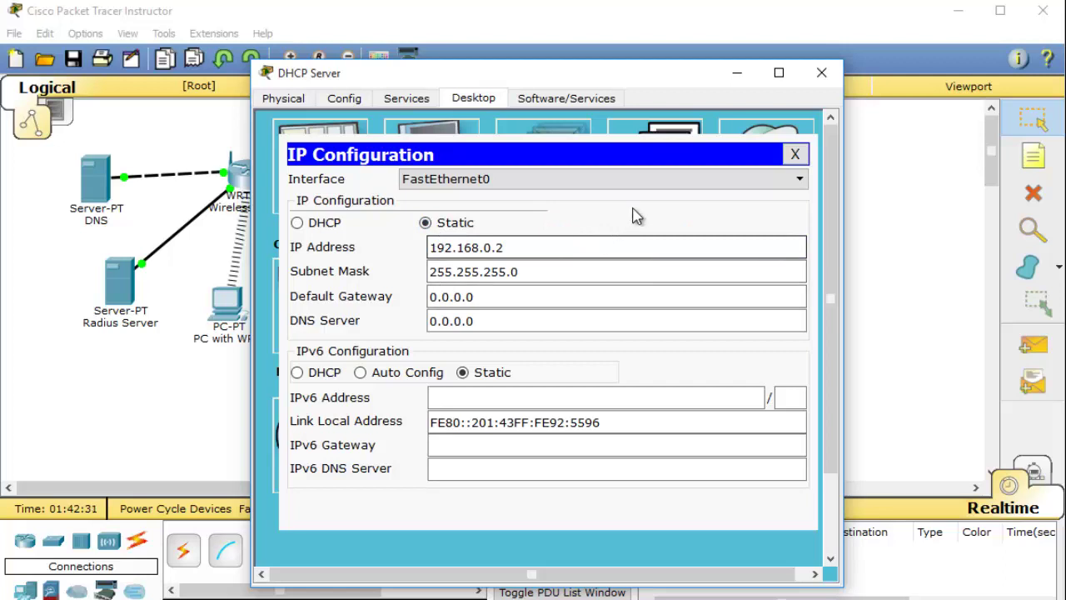
Step: Try giving Wireless1 static 192.168.0.2, dismiss the overlap error, and close the window
left_click(495, 179)
left_click(495, 196)
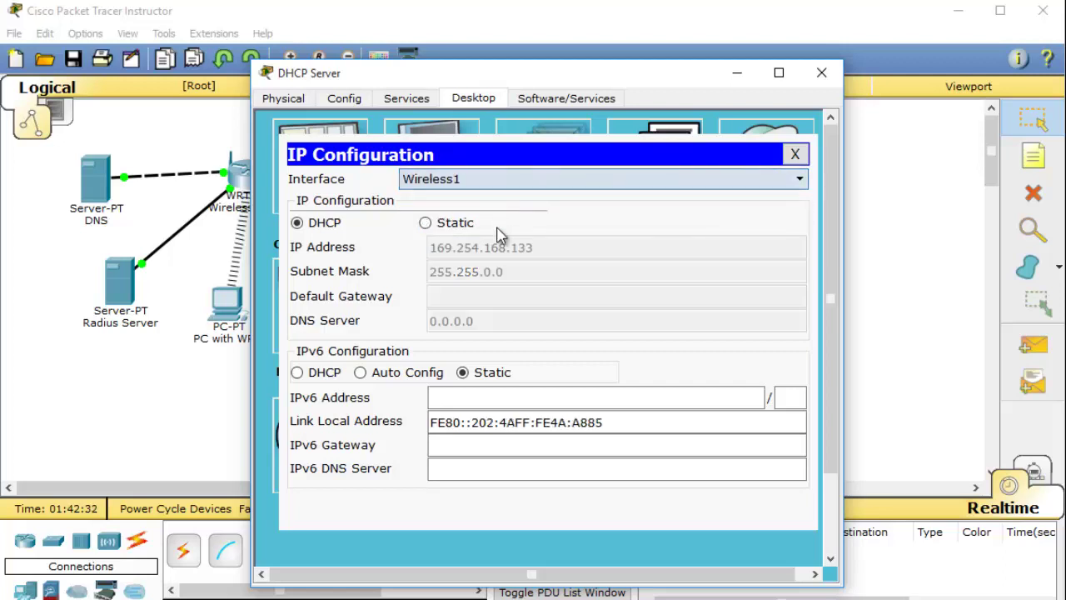
left_click(426, 222)
left_click(462, 243)
type("192.168.0.2")
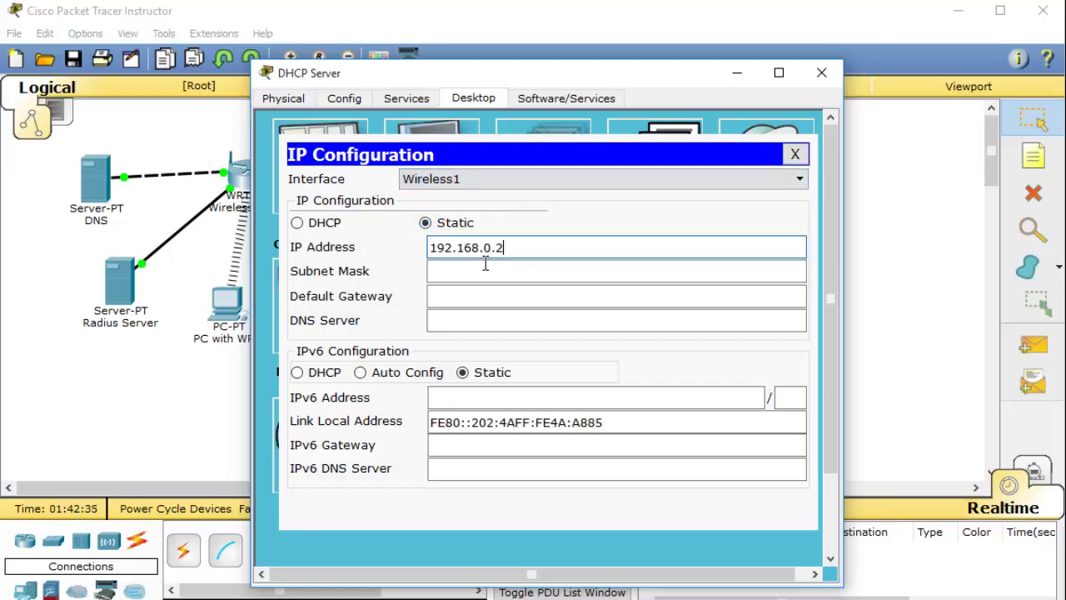
left_click(481, 273)
left_click(480, 298)
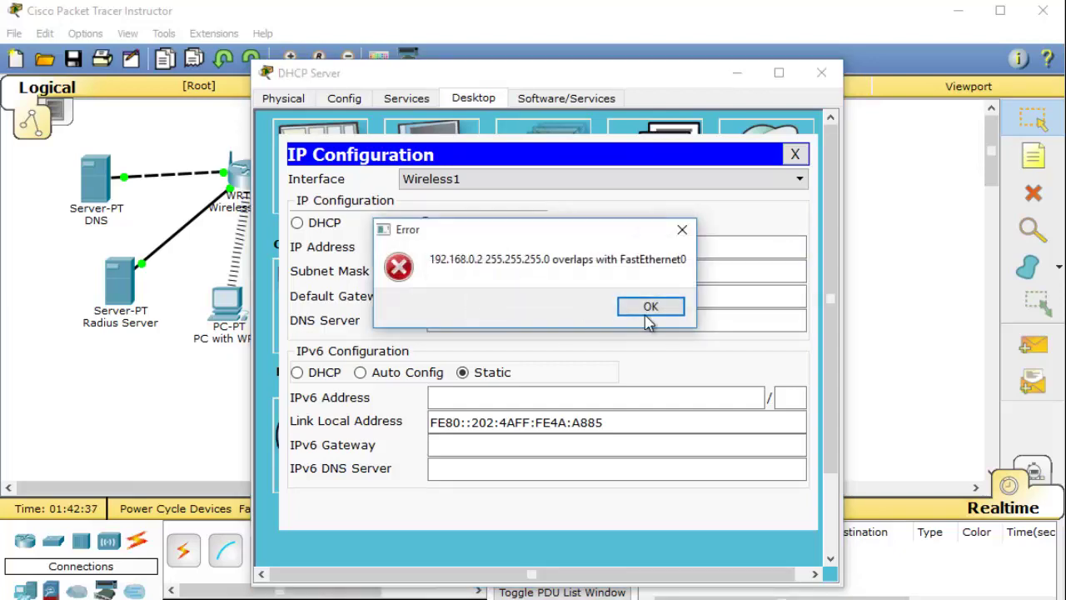
left_click(648, 307)
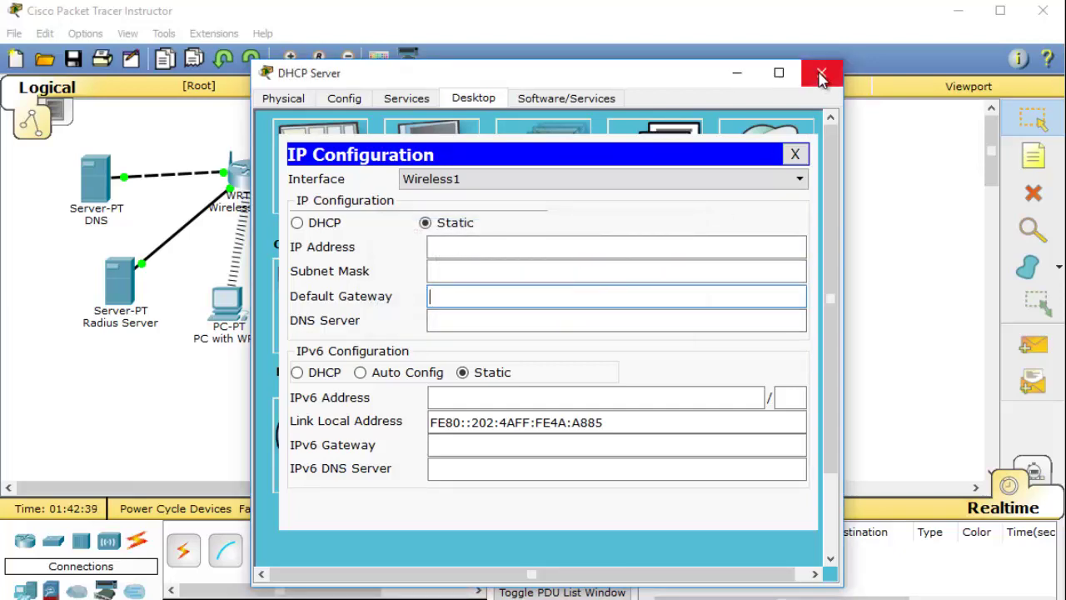
left_click(821, 72)
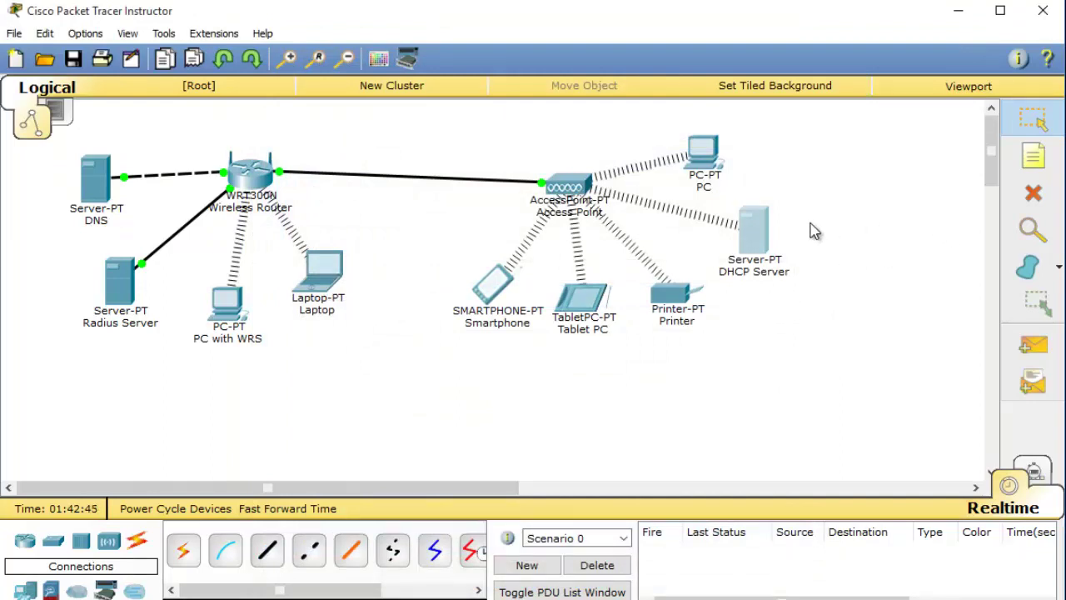
Step: Replace 'Server' with 'Client' in the device label so it reads 'DHCP Client'
left_click(757, 276)
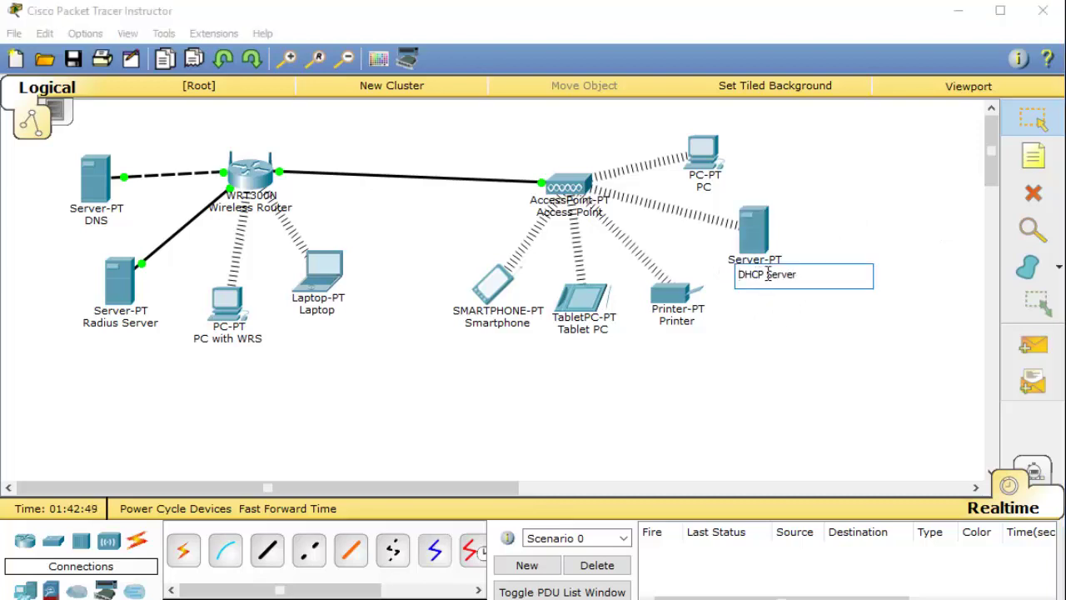
left_click_drag(767, 275, 808, 279)
type("Client")
left_click(736, 344)
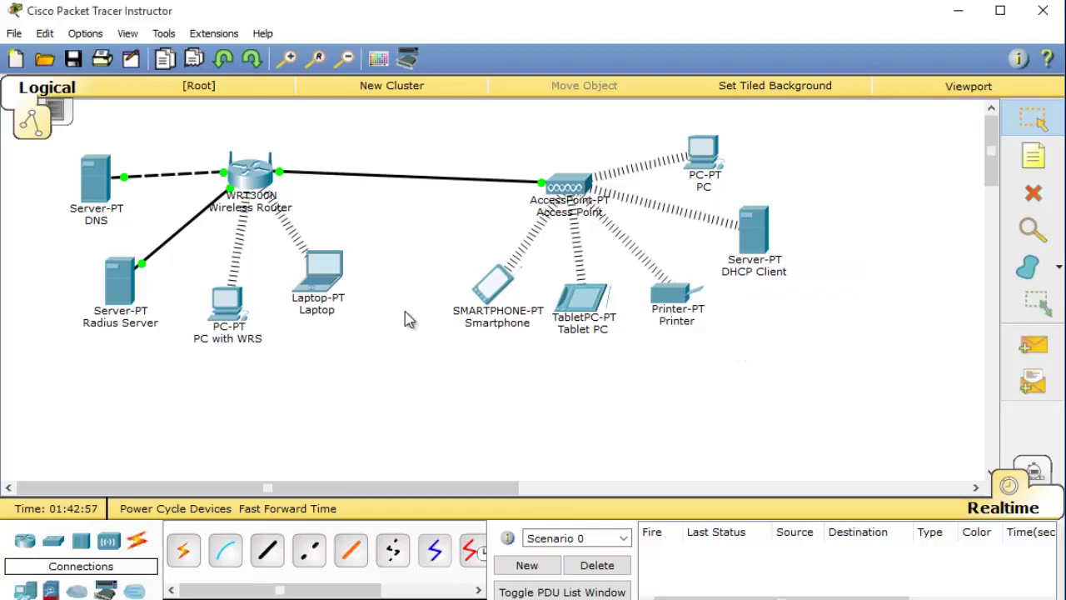
Step: Turn on the Radius Server's DHCP pool: gateway 192.168.0.1, DNS 1.1.1.1, start 192.168.0.10, 246 users
mouse_move(125, 292)
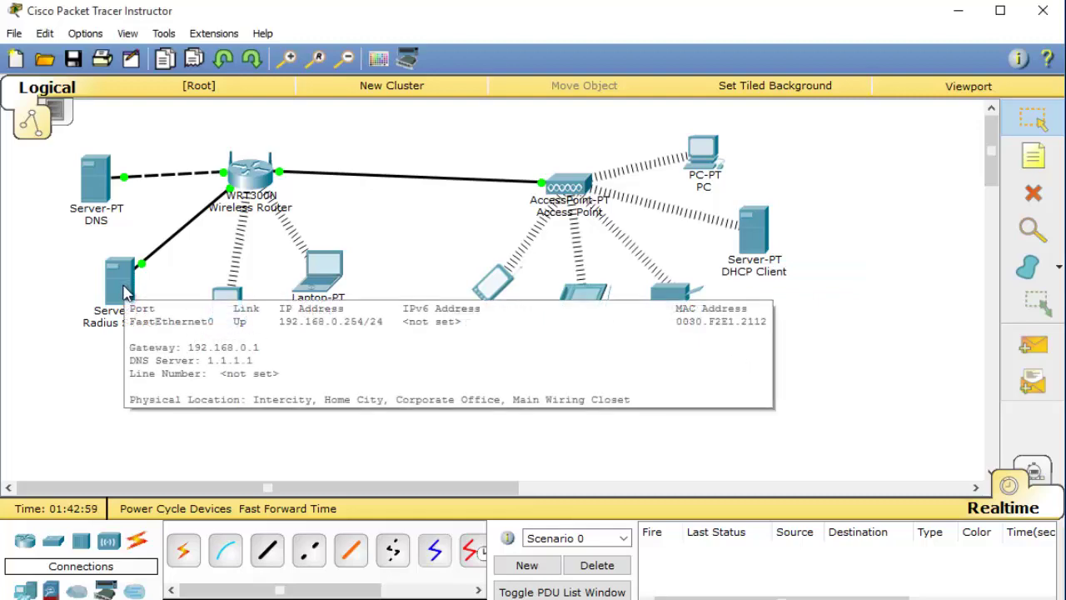
left_click(121, 283)
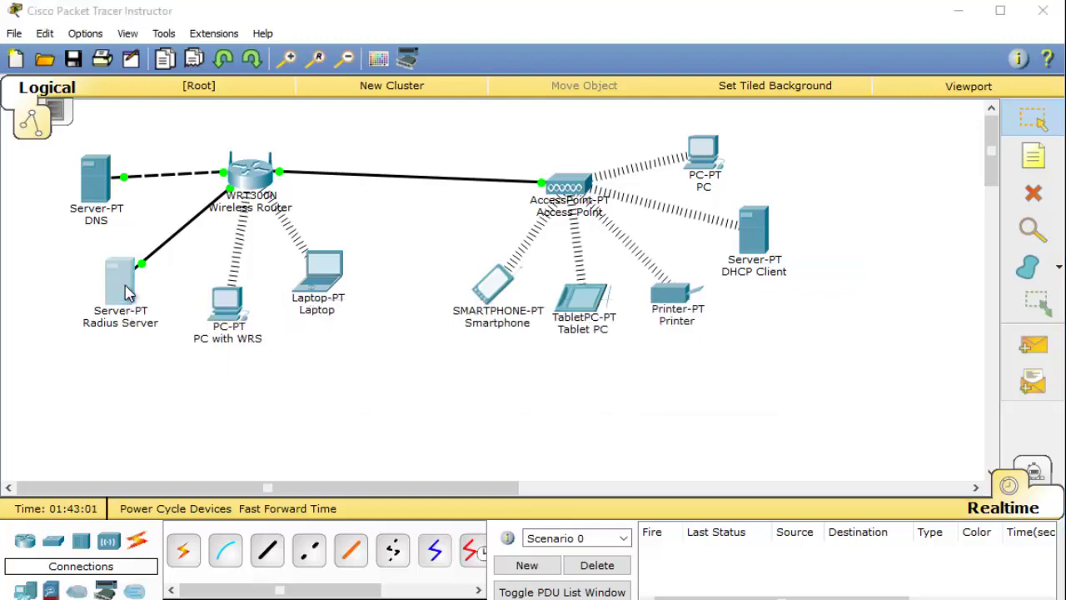
left_click(332, 164)
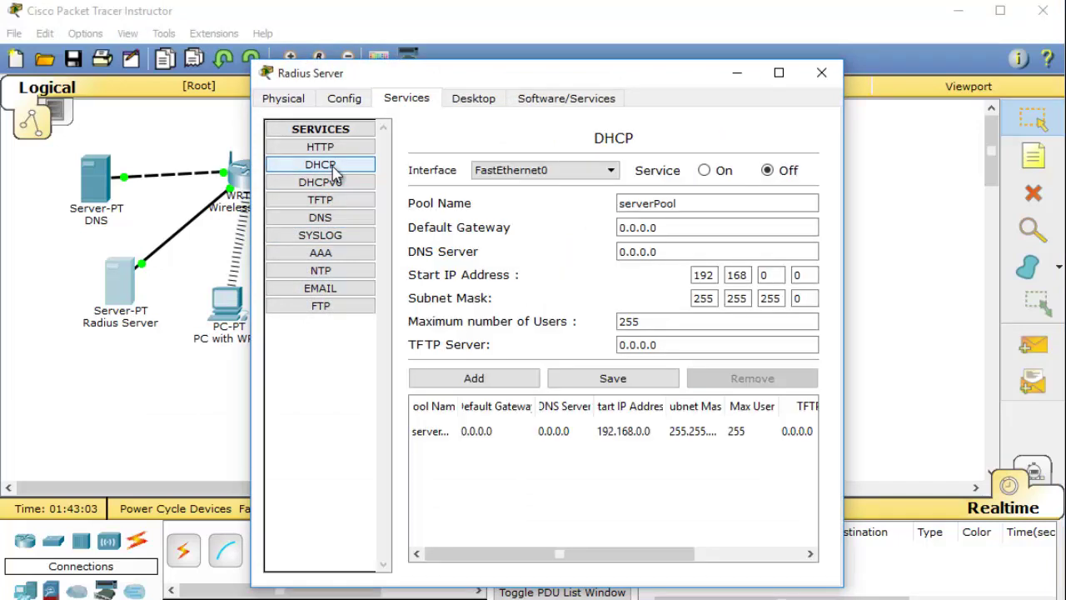
left_click(579, 172)
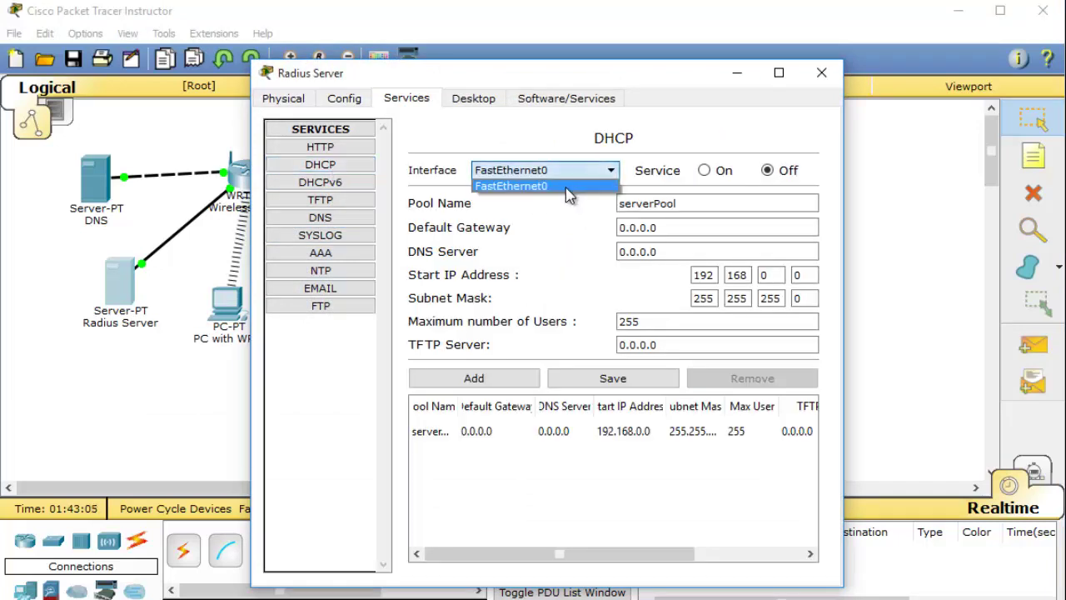
left_click(705, 198)
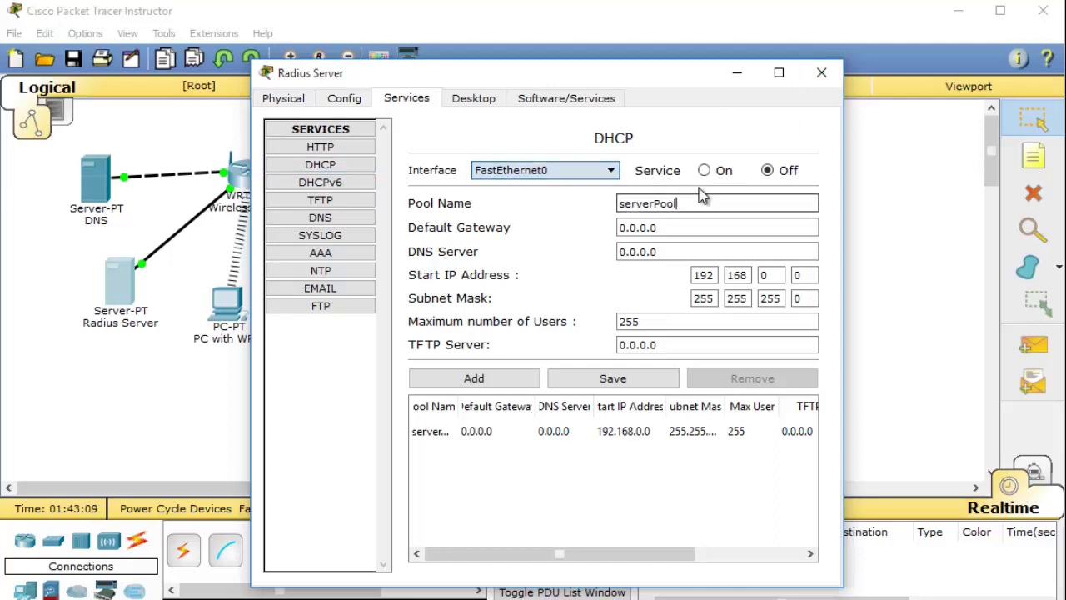
left_click(704, 171)
triple_click(687, 227)
key("ctrl+v")
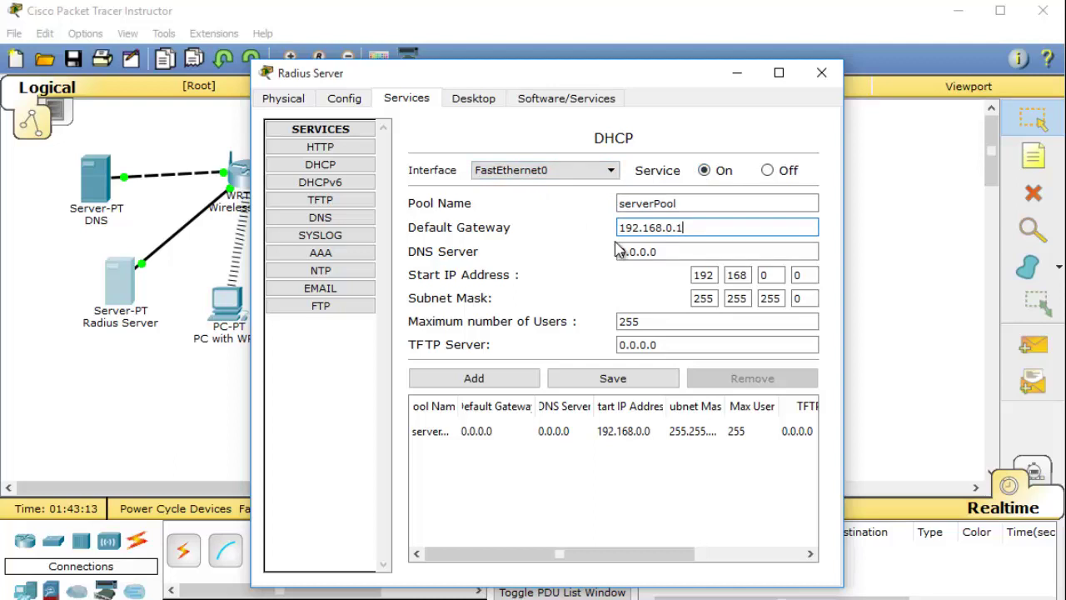
left_click_drag(669, 250, 608, 252)
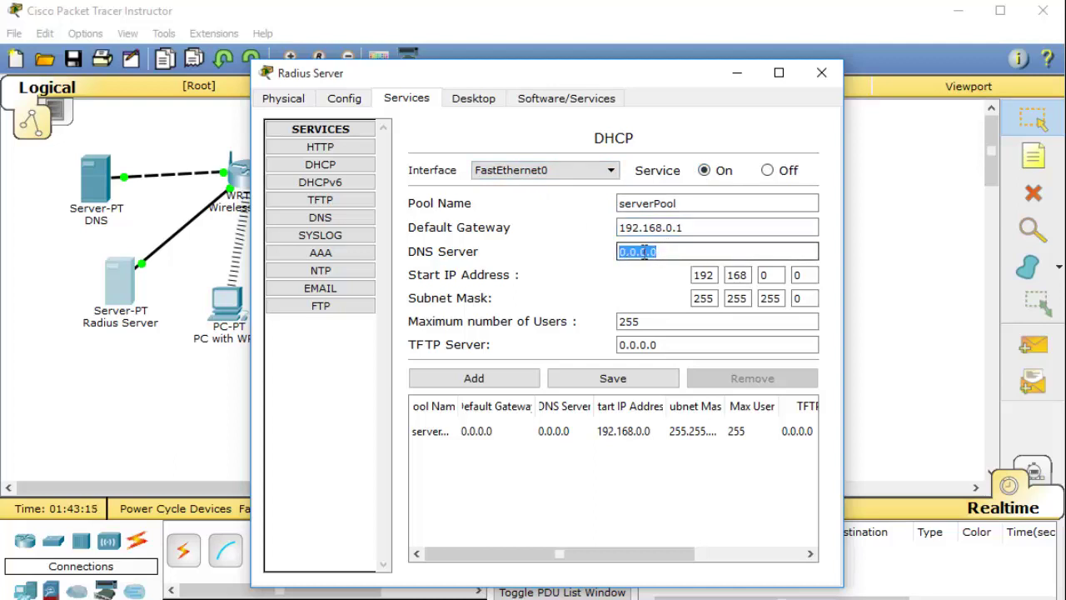
type("1")
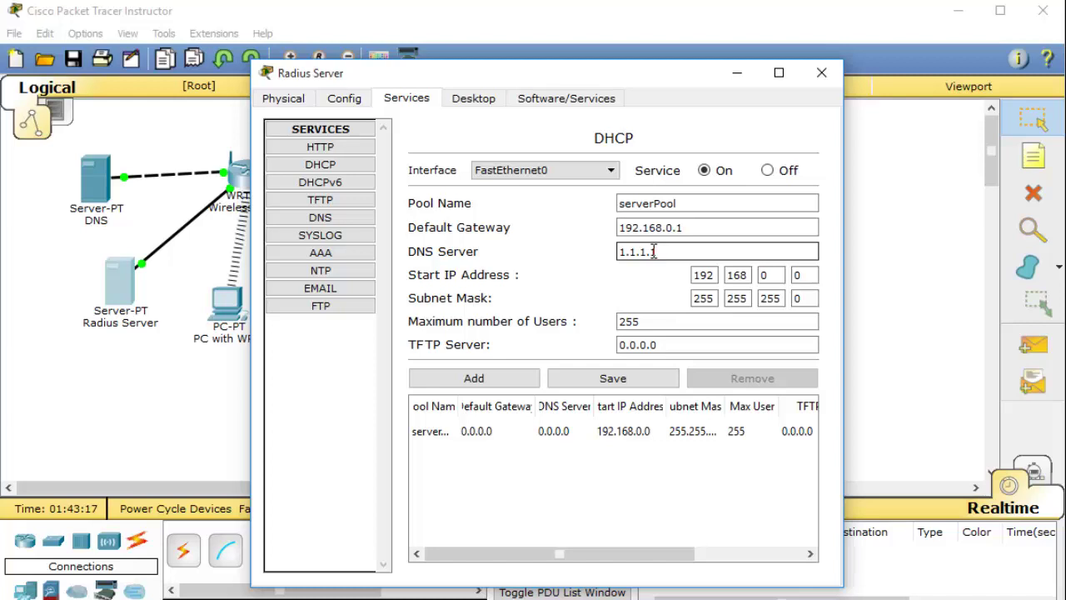
type(".1.1.1")
left_click(612, 379)
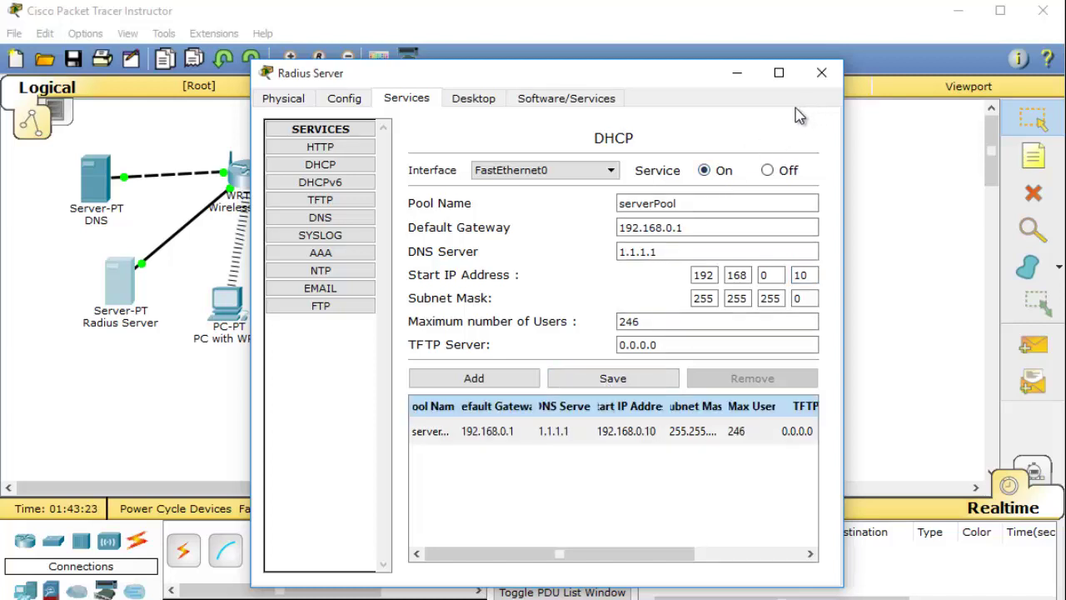
Step: Check the Radius Server's own IP configuration, close it, and begin editing its label
left_click(475, 100)
left_click(344, 175)
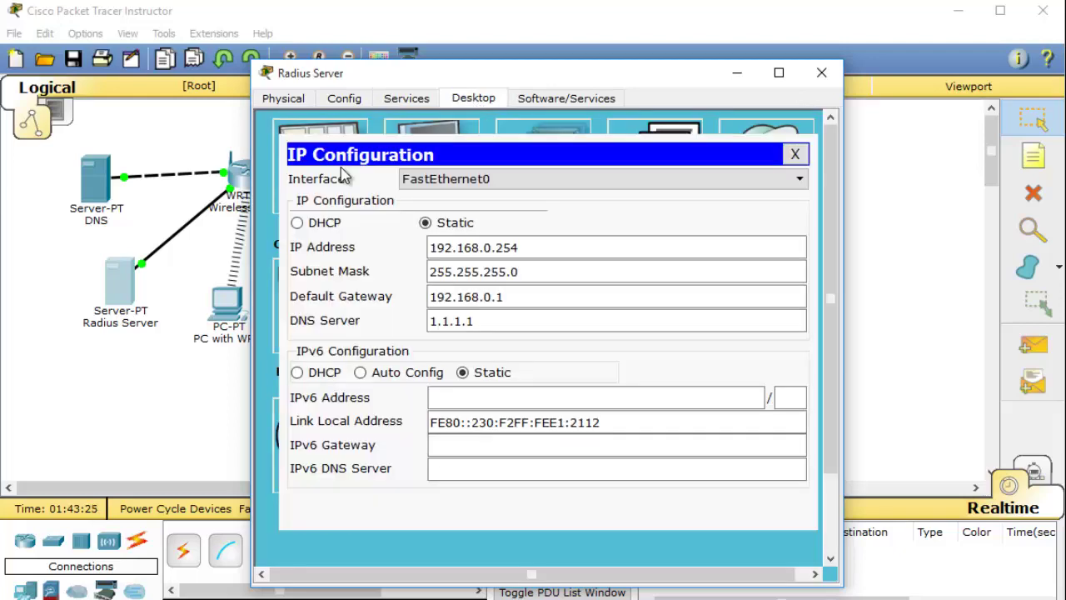
left_click(822, 72)
left_click(120, 323)
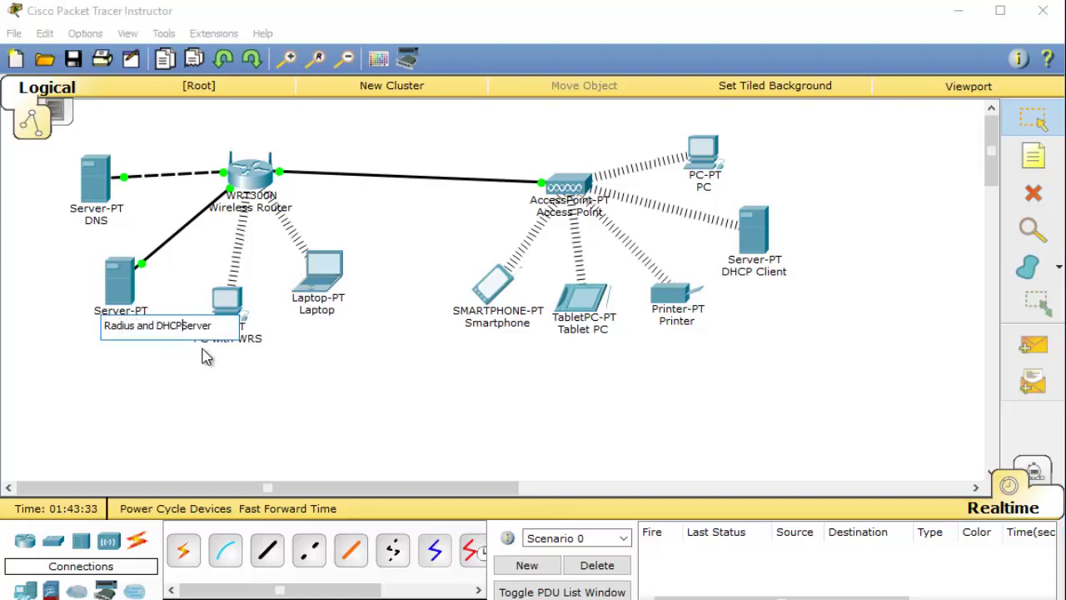
Step: Confirm the 'Radius and DHCP Server' label, then open and close the Laptop's window
left_click(197, 377)
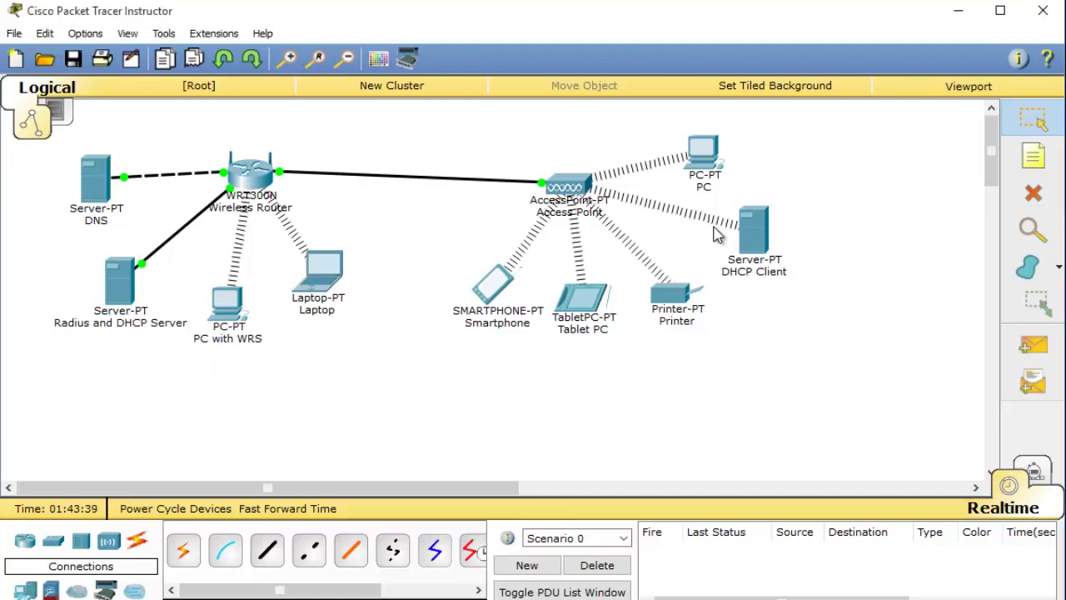
left_click(337, 290)
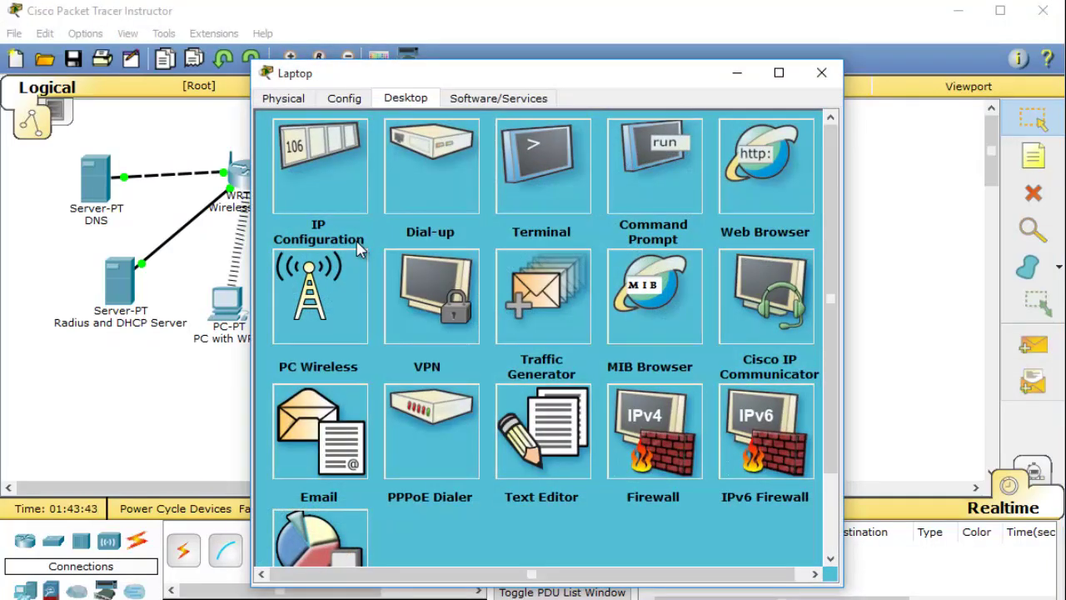
left_click(821, 75)
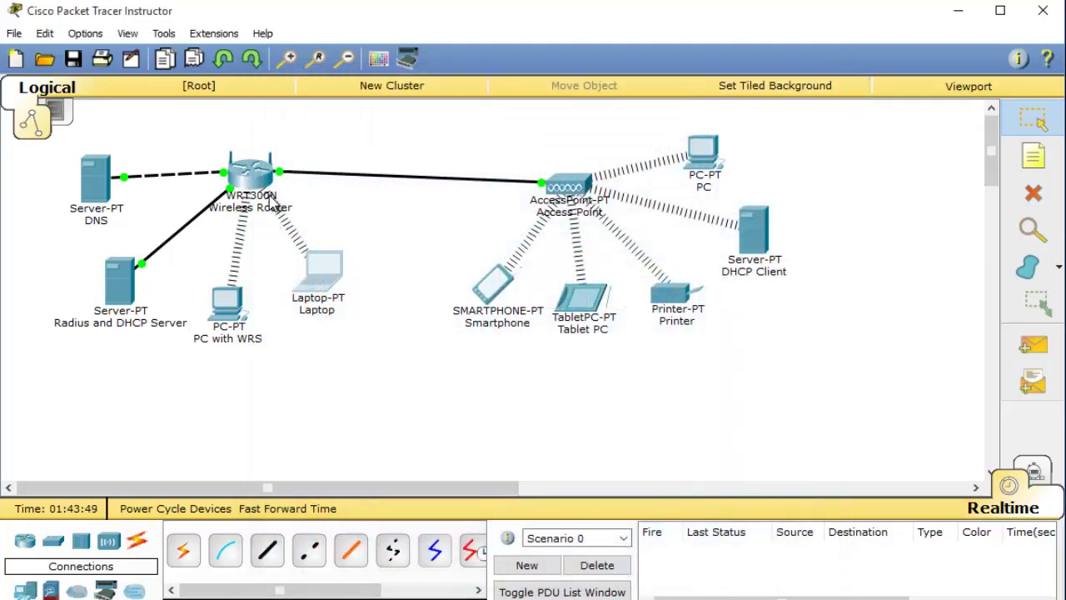
Step: Save the router's Wireless MAC Filter settings, cutting the Laptop and PC with WRS off wireless
left_click(254, 184)
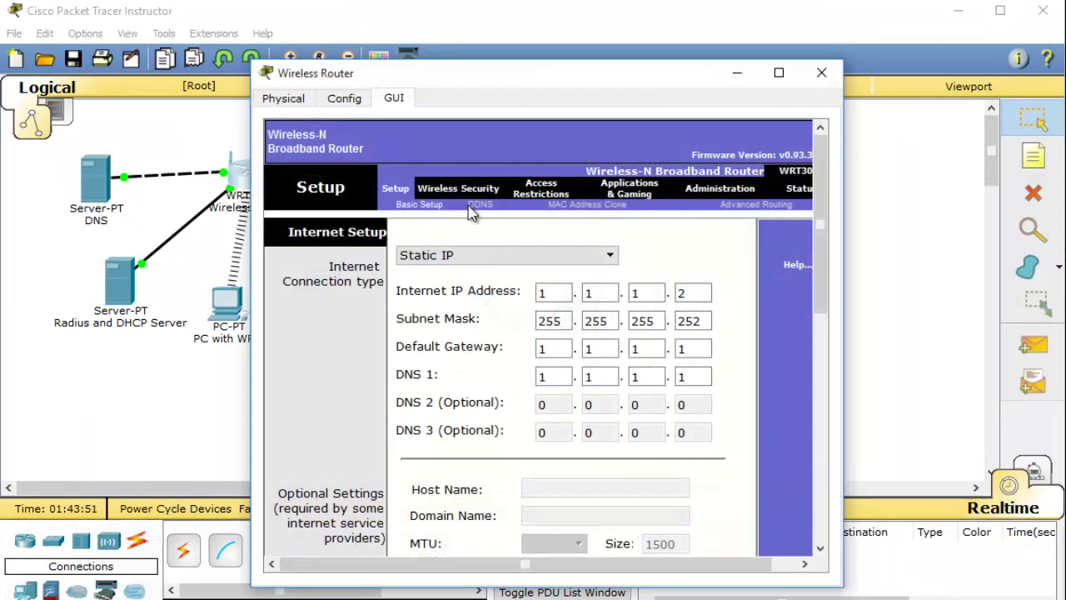
left_click(467, 198)
left_click(433, 194)
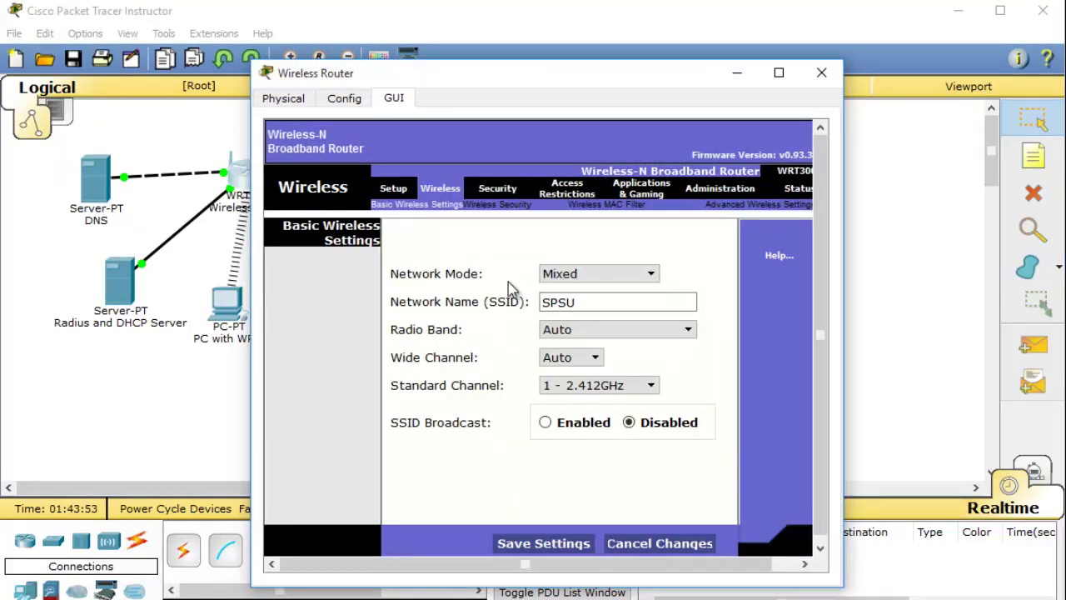
left_click(623, 206)
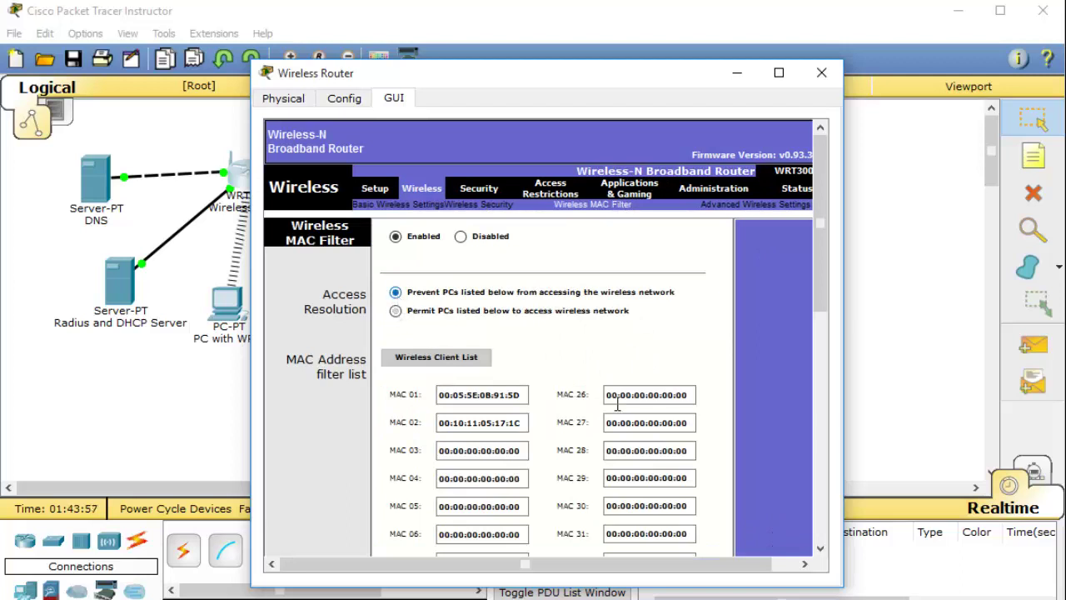
scroll(779, 465, "down", 10)
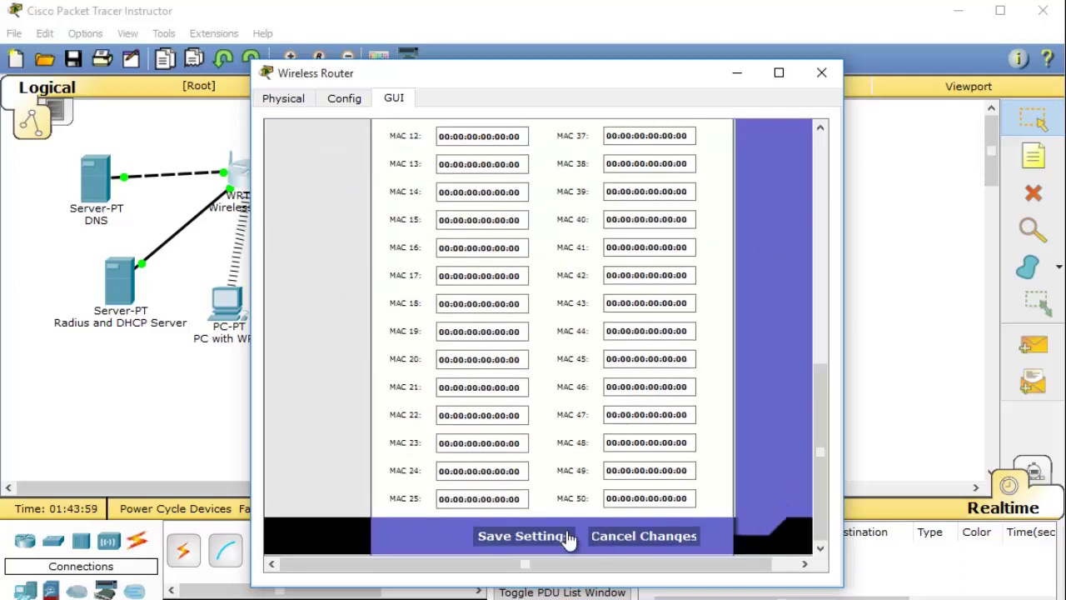
left_click(569, 538)
left_click(822, 73)
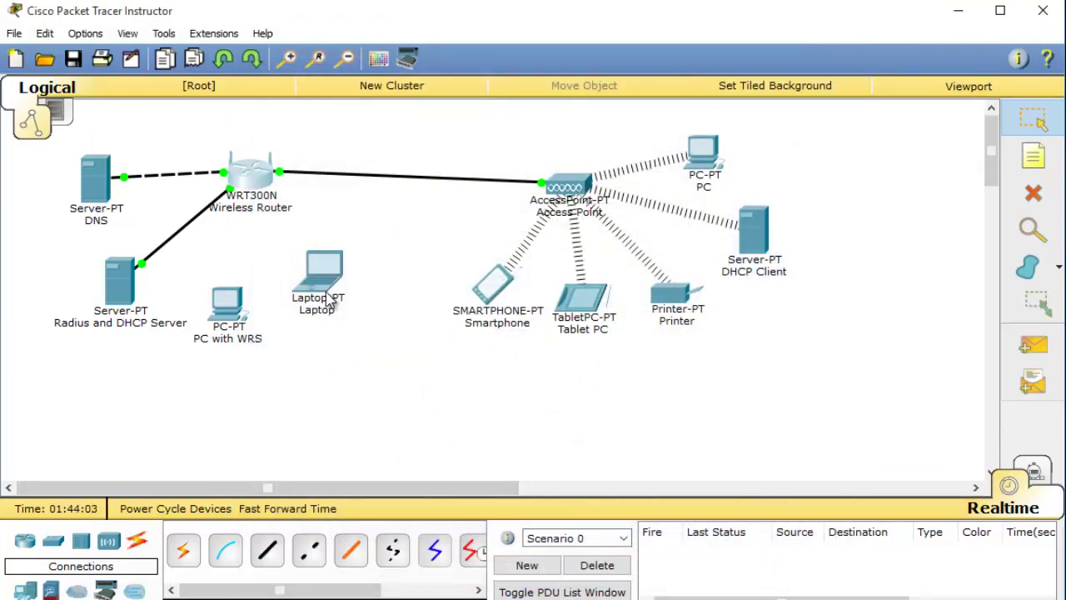
Step: Move the PC with WRS slightly up and cancel an unfinished console cable to its RS 232 port
left_click_drag(238, 307, 240, 283)
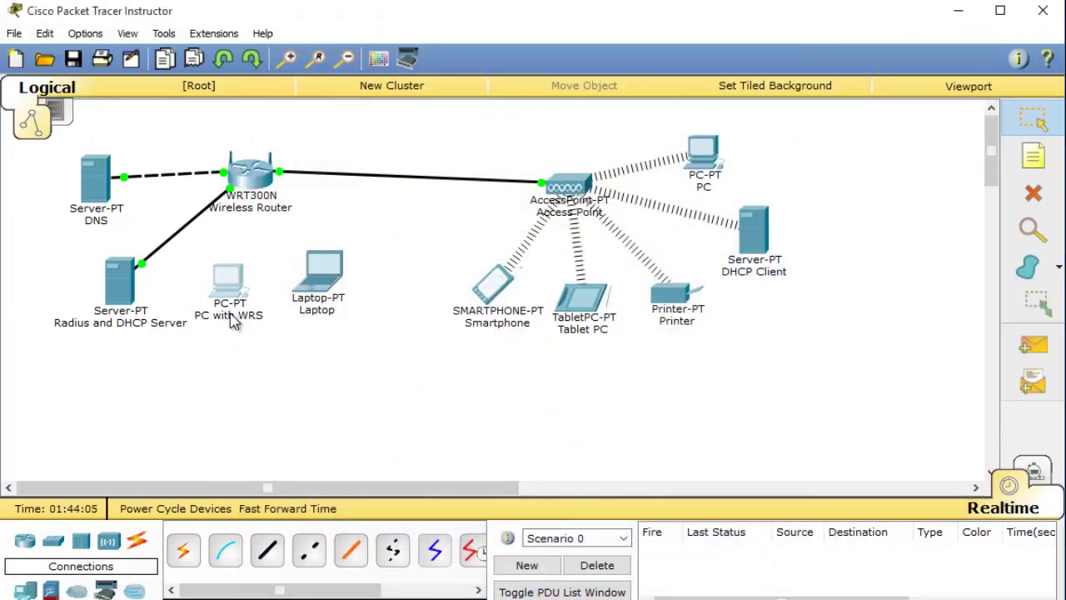
left_click(266, 549)
left_click(242, 278)
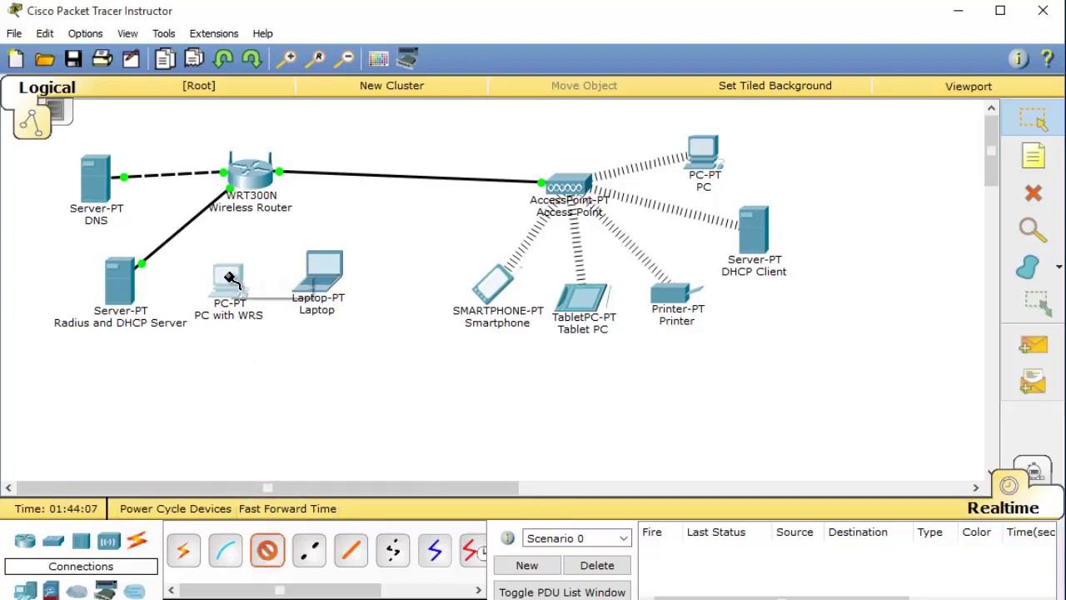
left_click(274, 286)
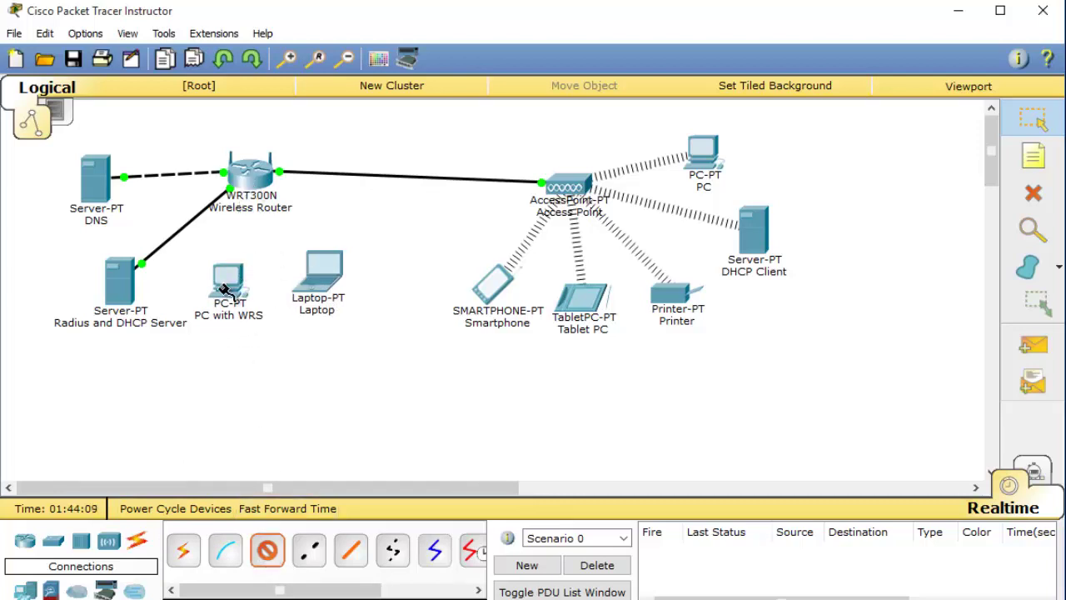
left_click(1032, 112)
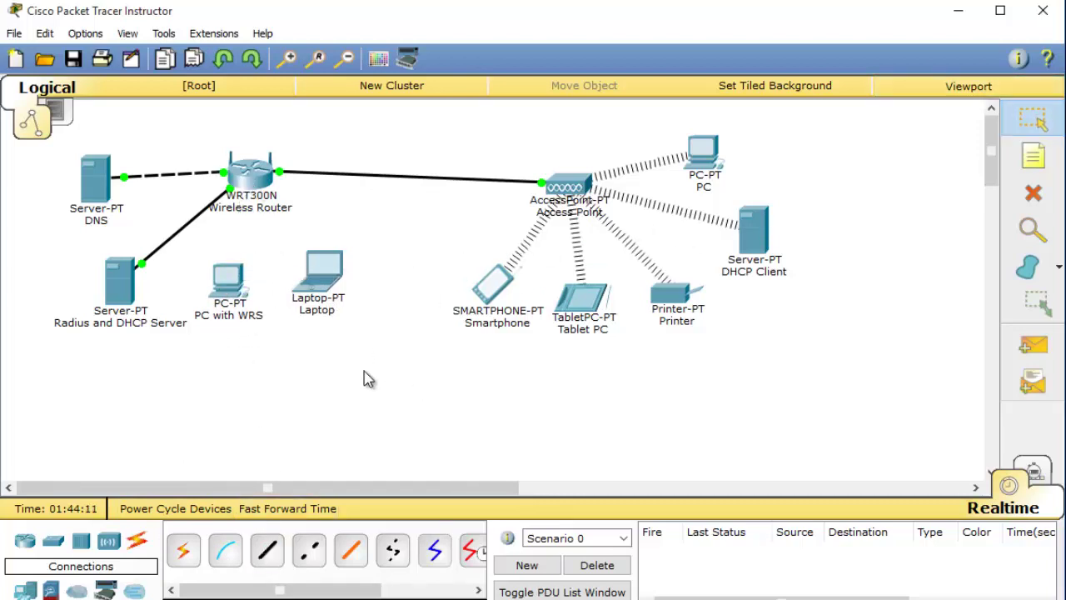
left_click(323, 282)
Step: Inspect the Laptop's IP configuration and Wireless0 settings, then briefly open the PC with WRS
left_click(333, 171)
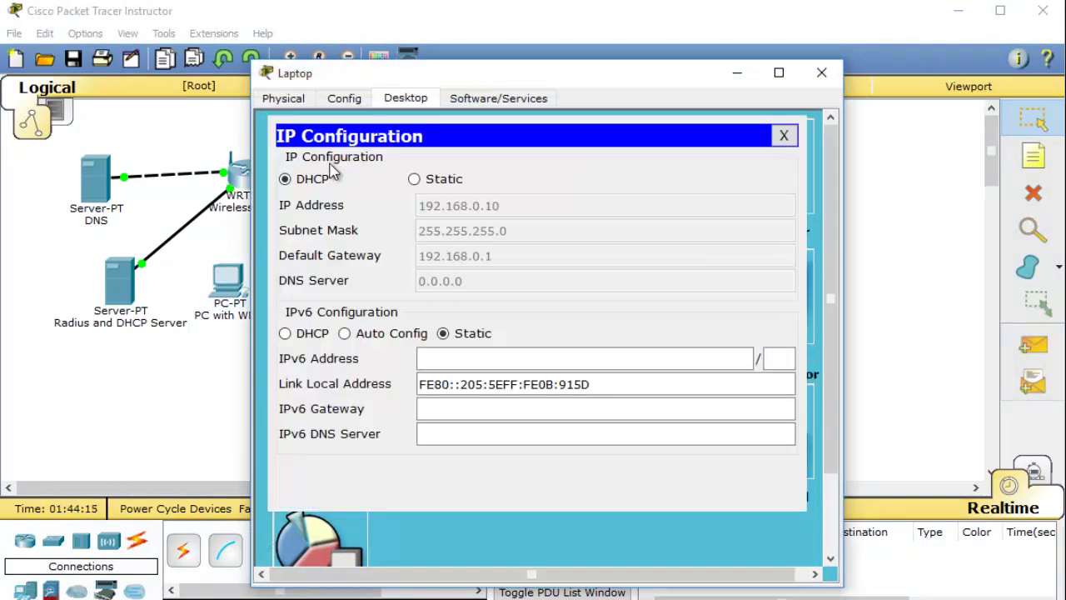
left_click(784, 135)
left_click(344, 98)
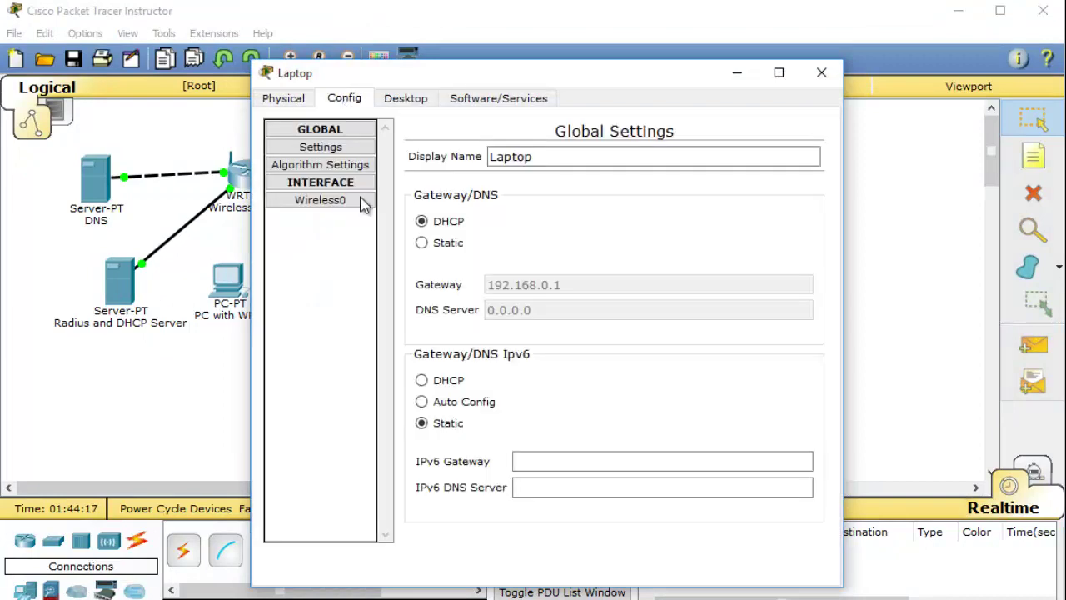
left_click(359, 200)
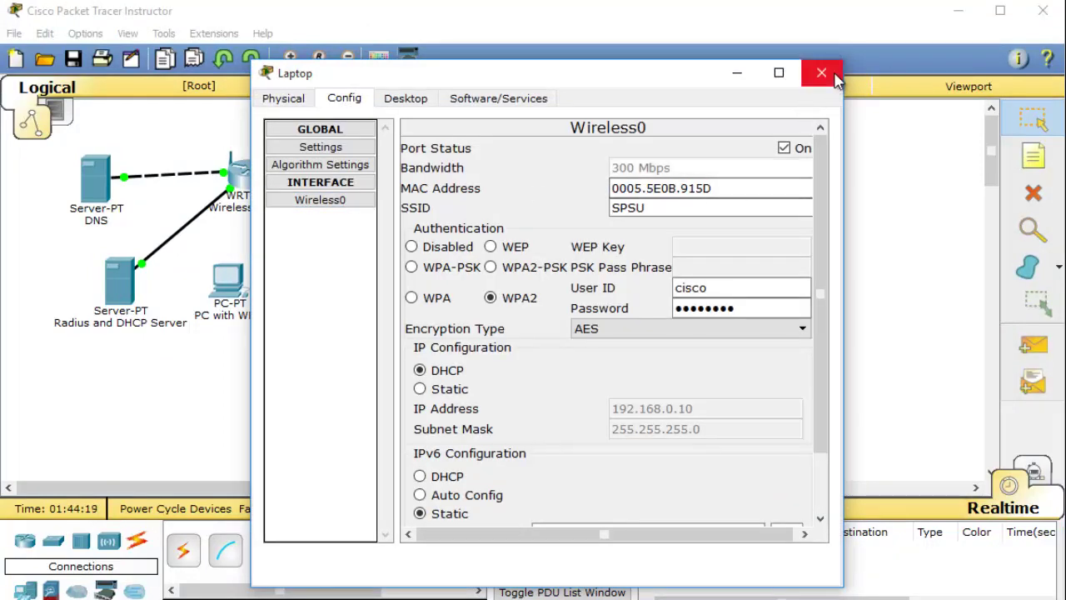
left_click(822, 72)
left_click(232, 290)
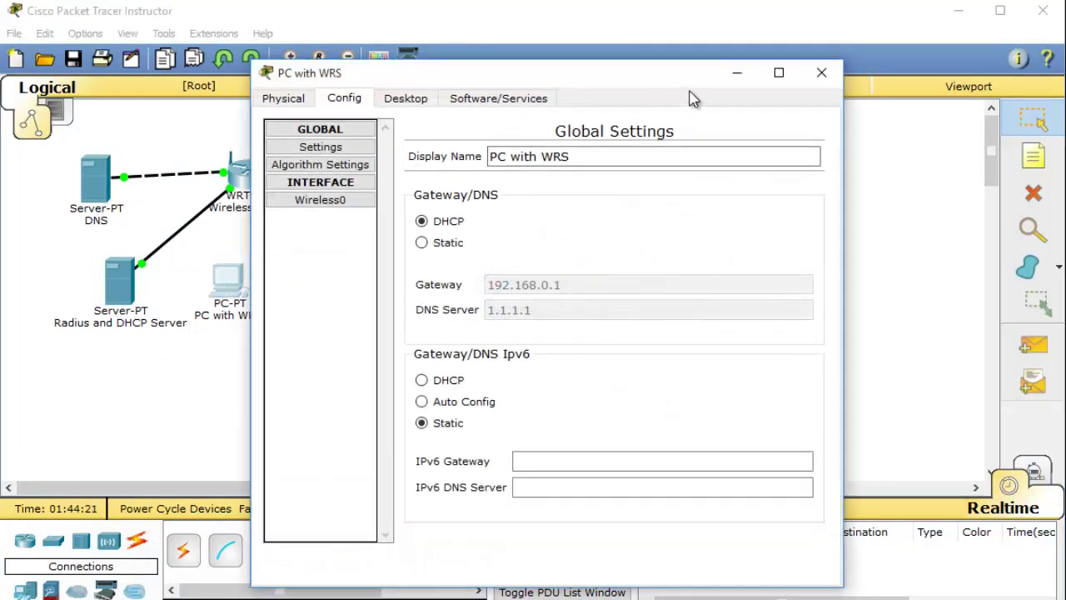
left_click(821, 72)
Step: Switch the router's Wireless MAC Filter to permit only the listed PCs and save it
left_click(242, 169)
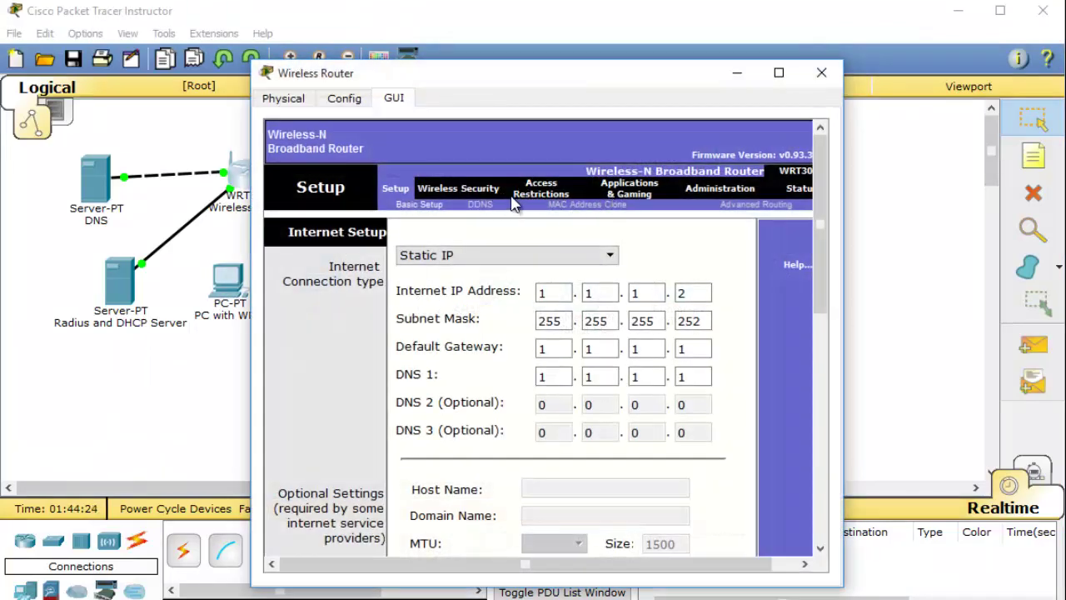
left_click(454, 192)
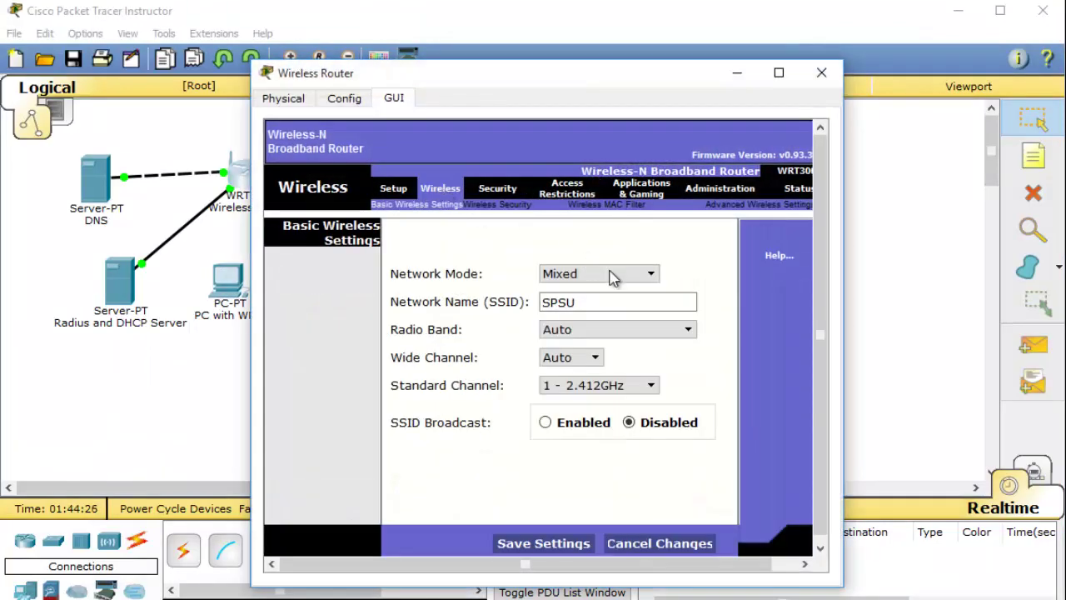
left_click(605, 206)
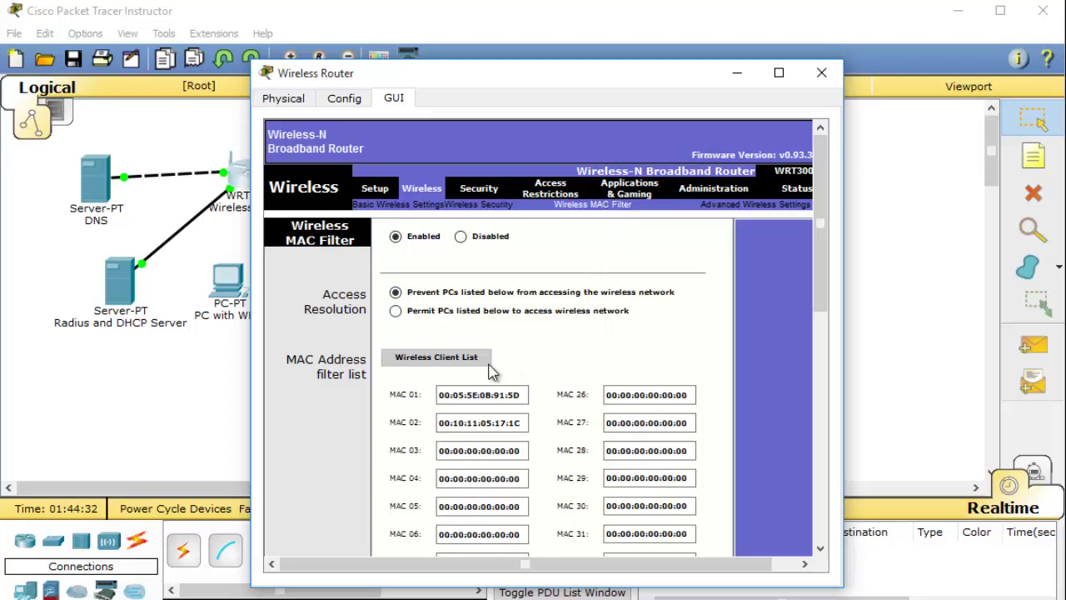
left_click(395, 311)
scroll(706, 484, "down", 10)
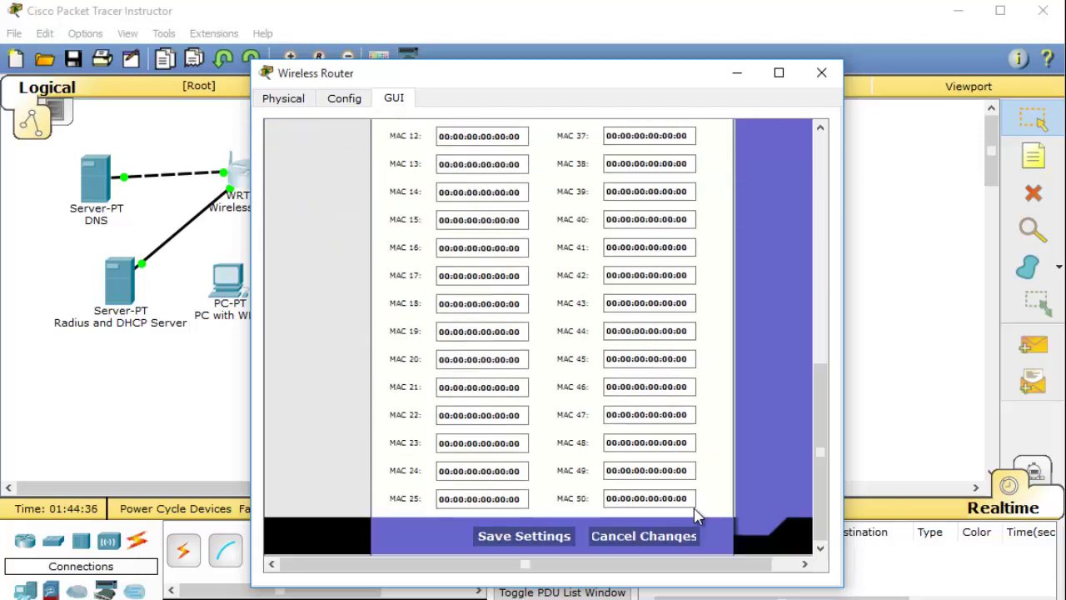
left_click(550, 541)
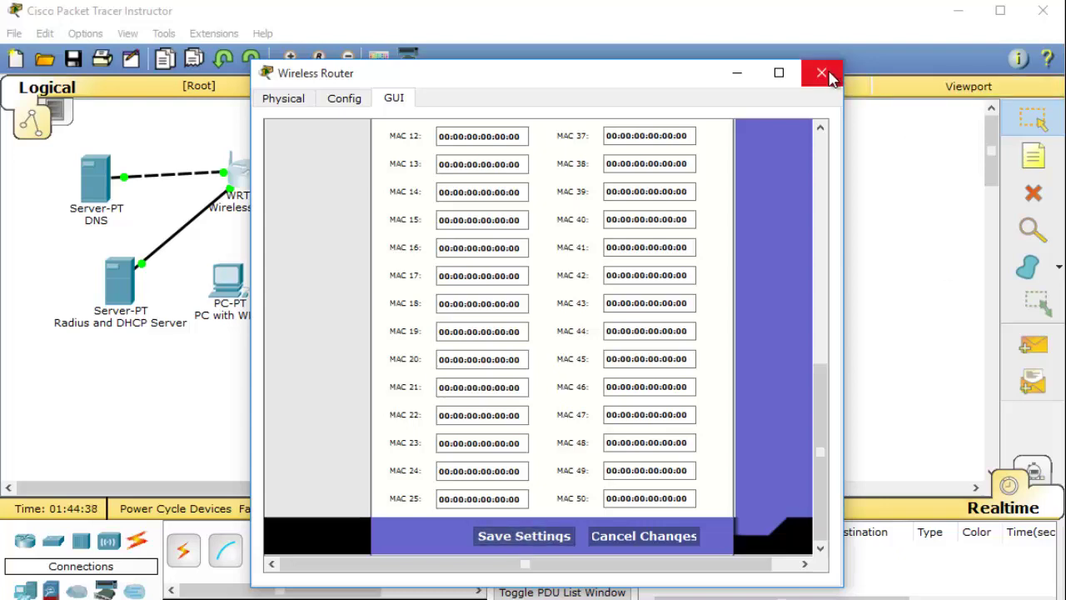
left_click(822, 72)
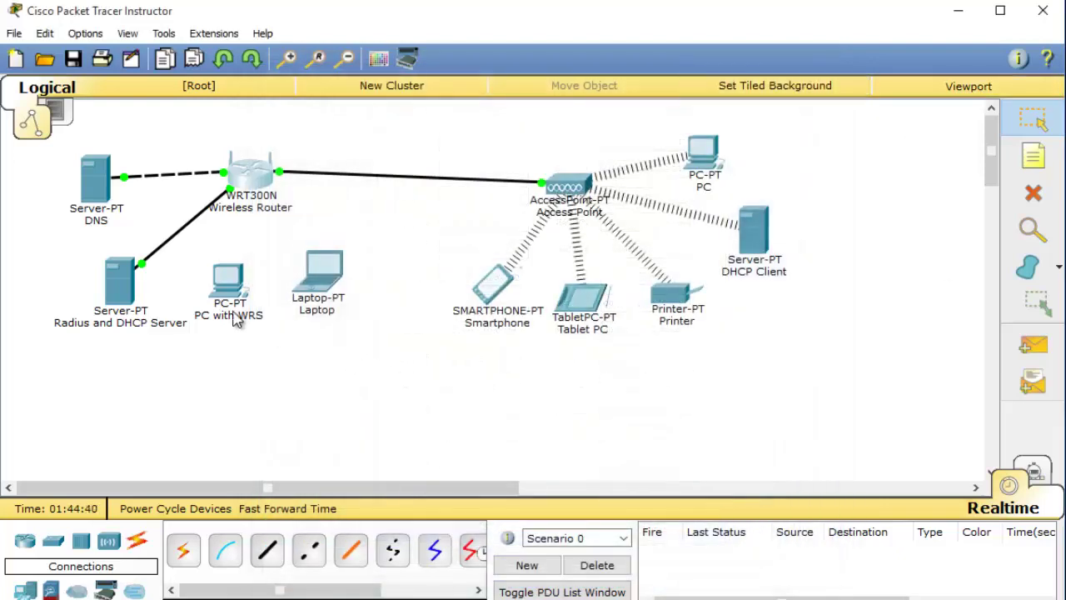
Step: Reposition the Laptop, PC with WRS, Radius and DHCP Server, and DNS server on the workspace
left_click_drag(327, 279, 376, 294)
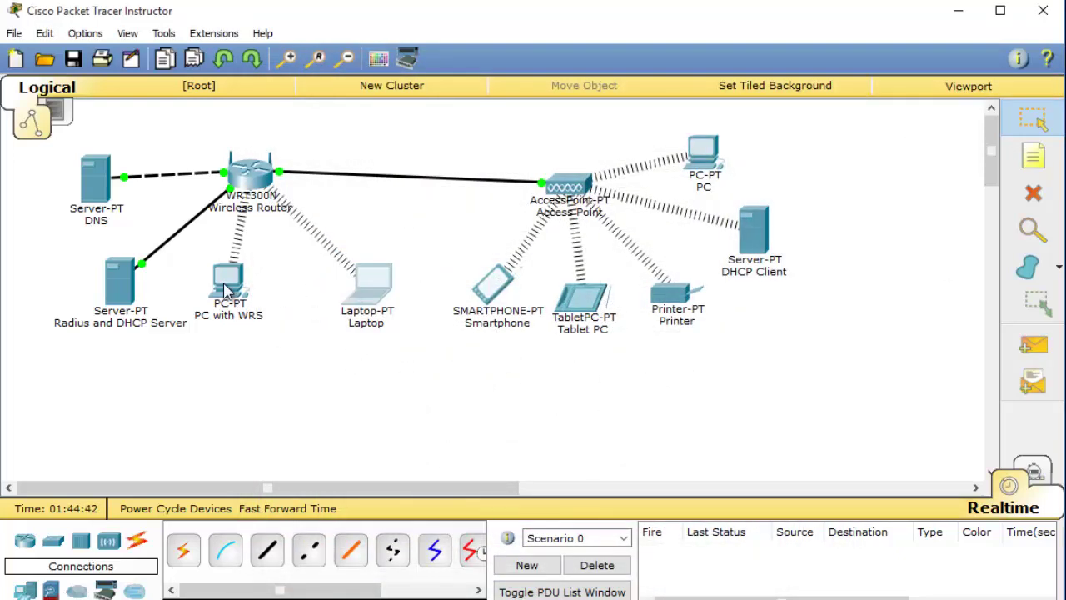
left_click_drag(232, 288, 248, 285)
left_click_drag(123, 292, 124, 277)
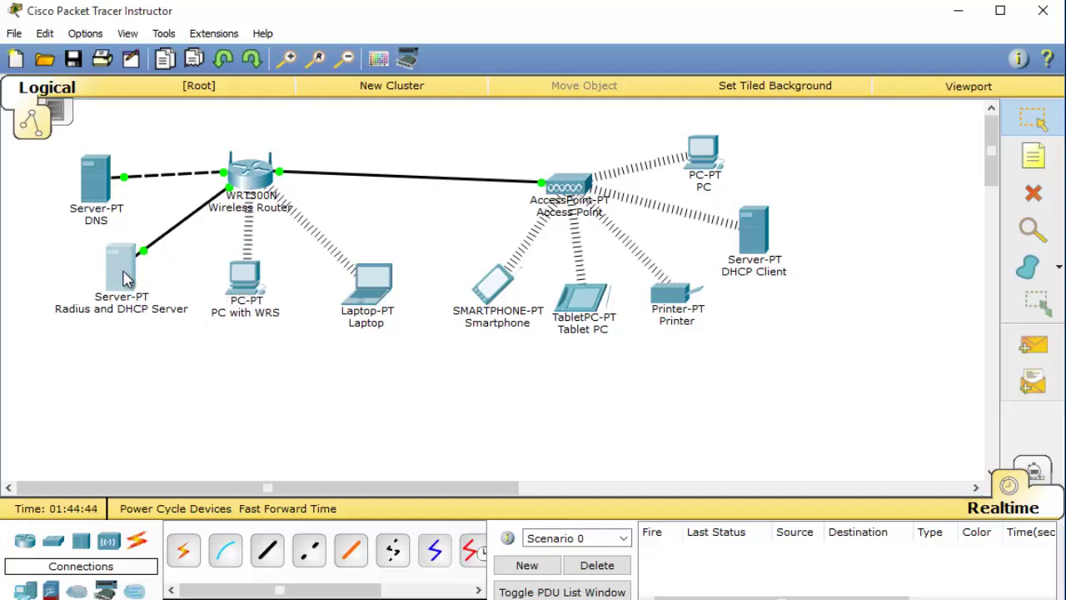
left_click_drag(95, 185, 95, 179)
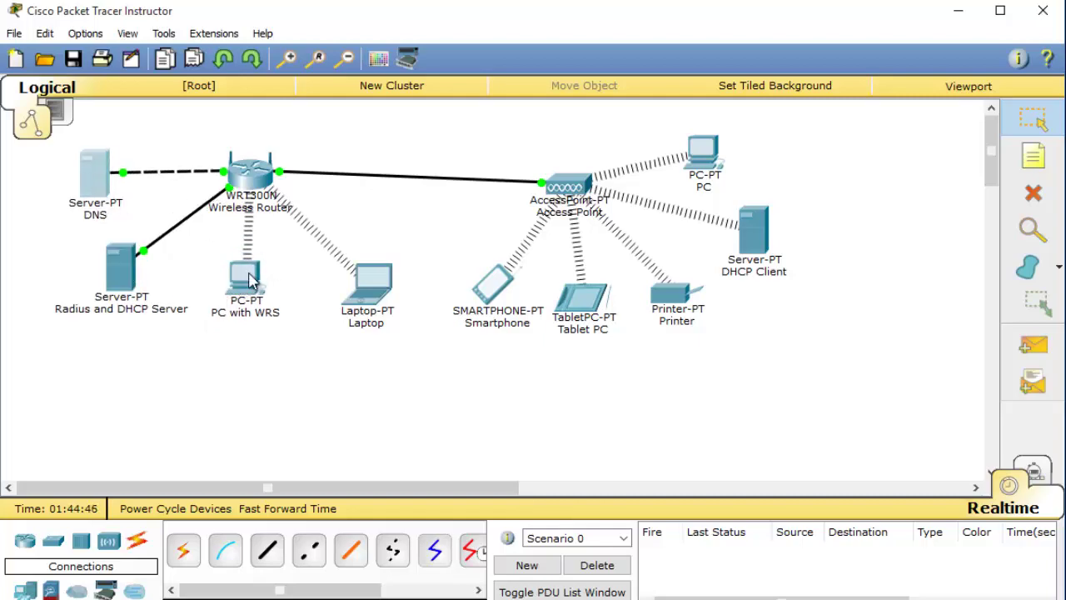
Step: Renew the PC with WRS address by switching its IP Configuration to Static, then back to DHCP
left_click(252, 279)
left_click(416, 100)
left_click(329, 165)
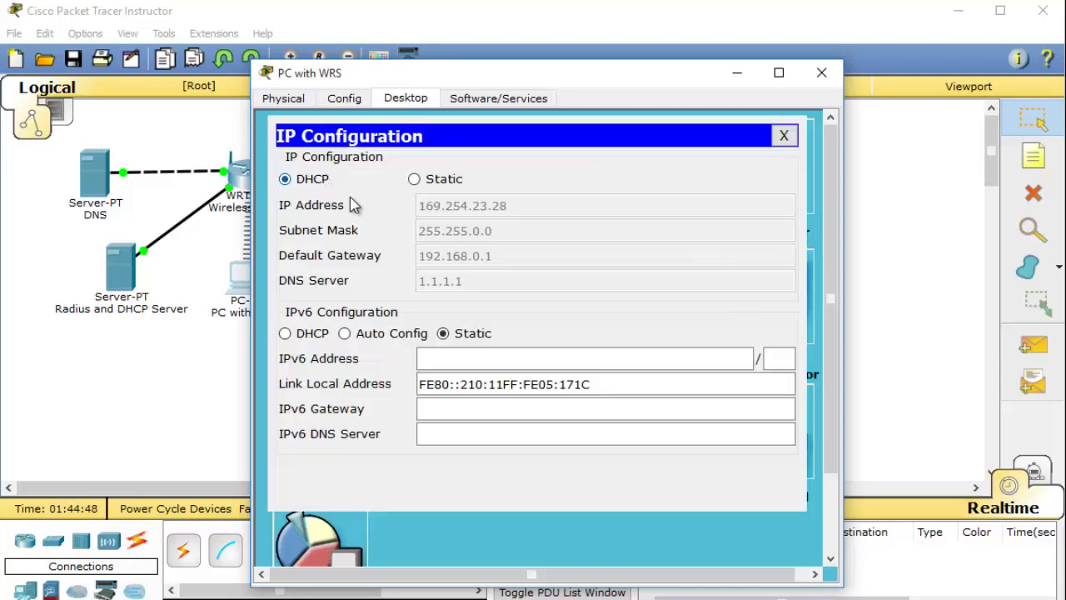
left_click(414, 178)
left_click(285, 179)
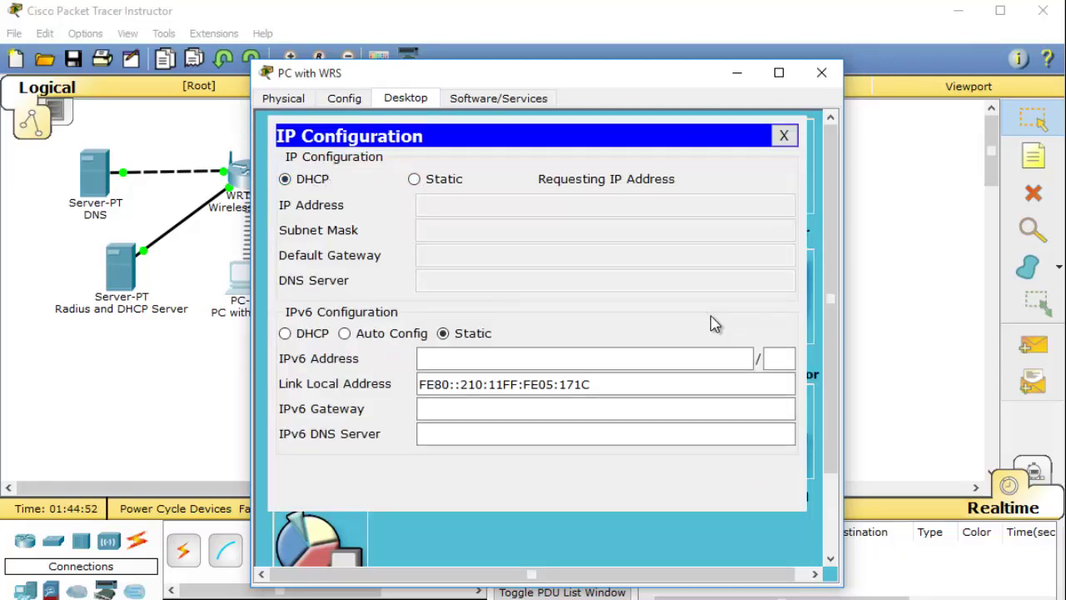
left_click(822, 73)
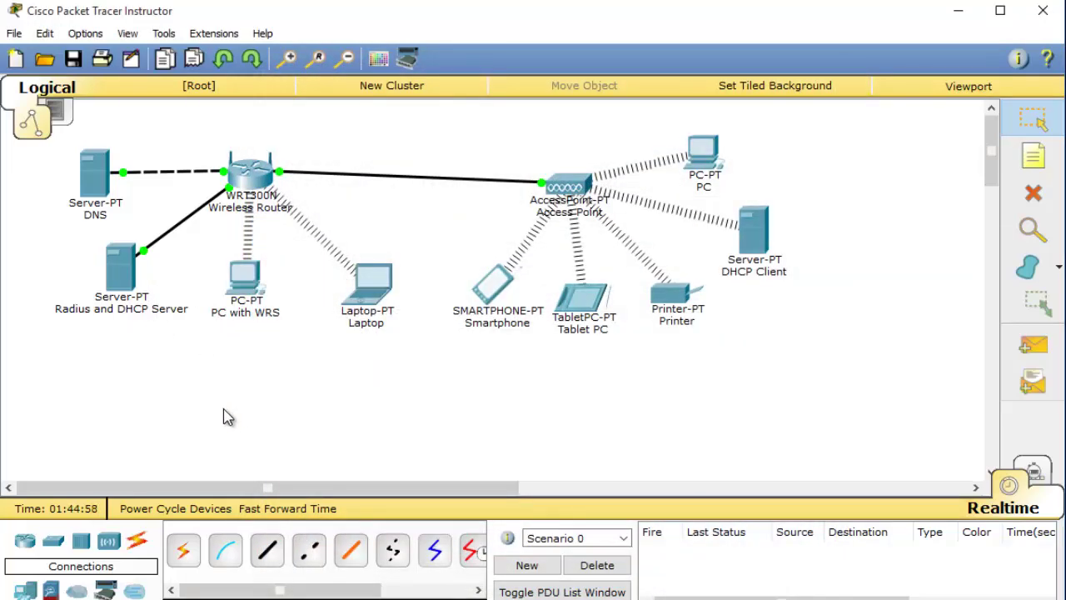
left_click(245, 279)
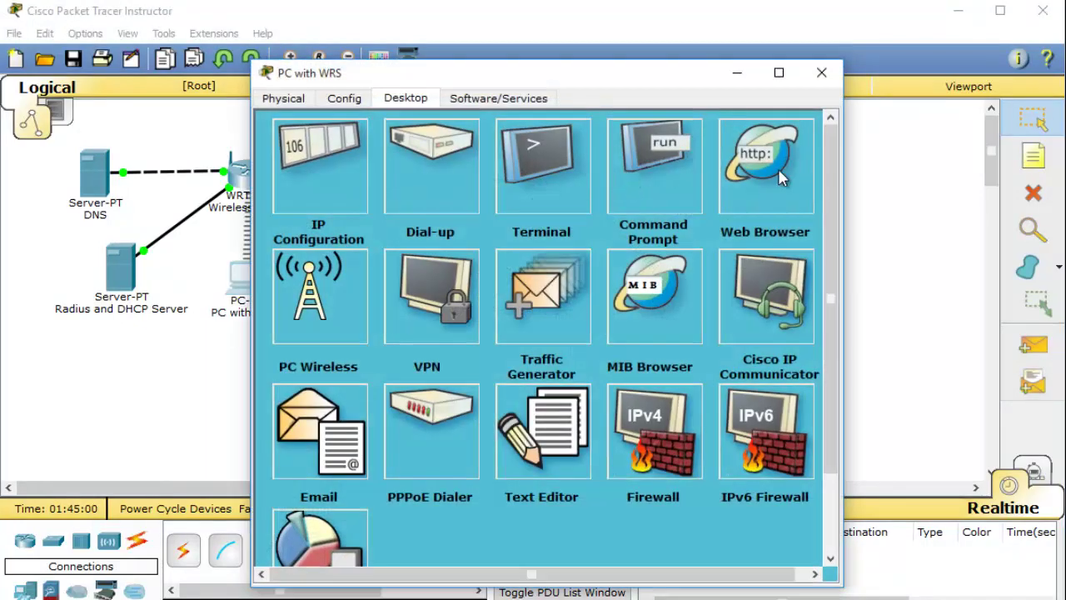
left_click(776, 172)
left_click(440, 177)
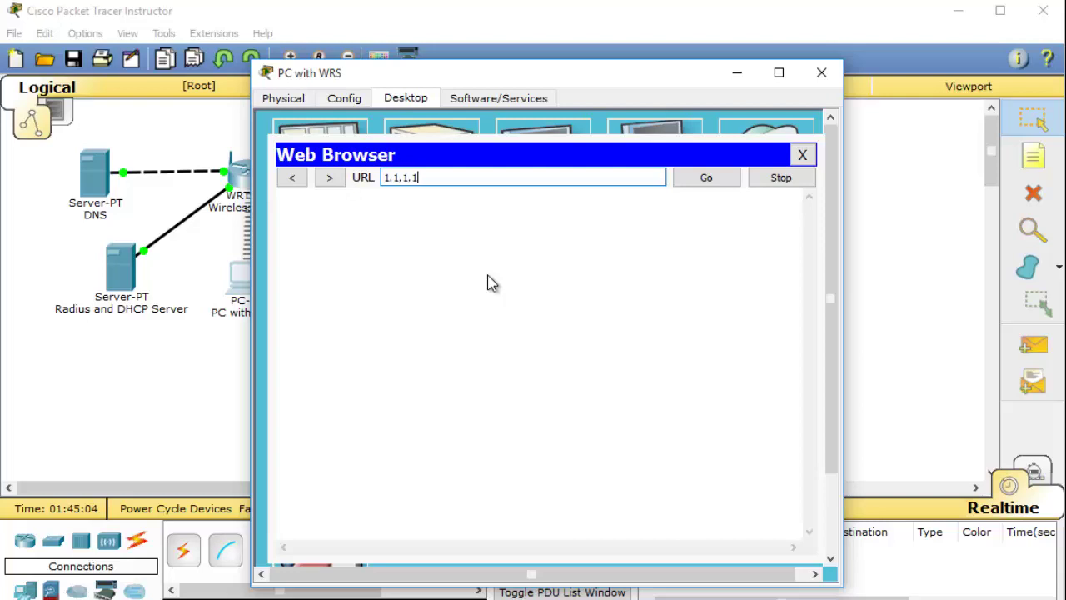
type("1.1.1.1")
key("Return")
triple_click(468, 178)
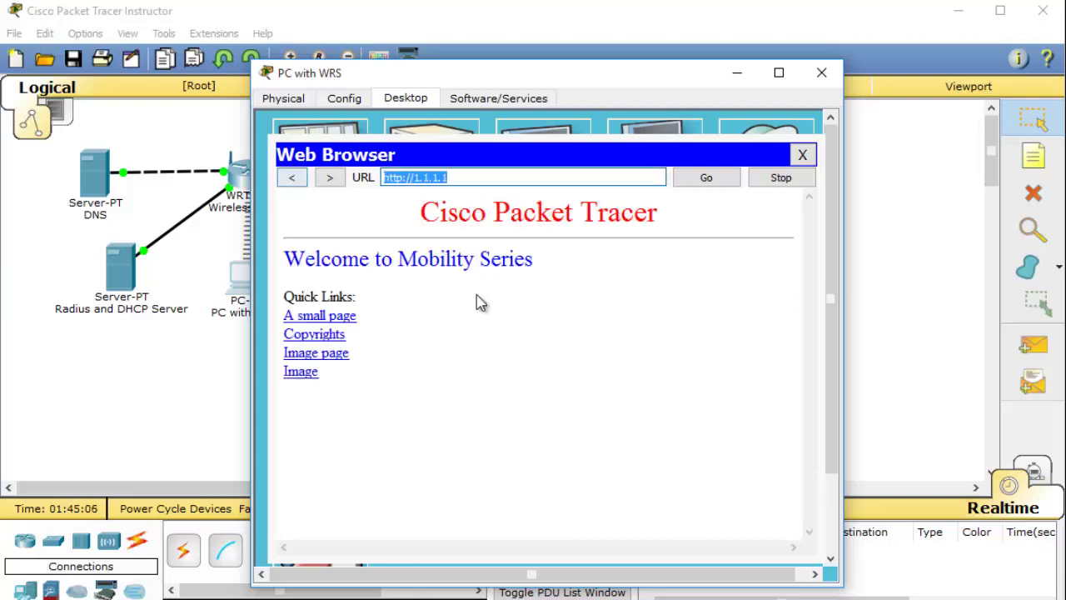
type("www.c")
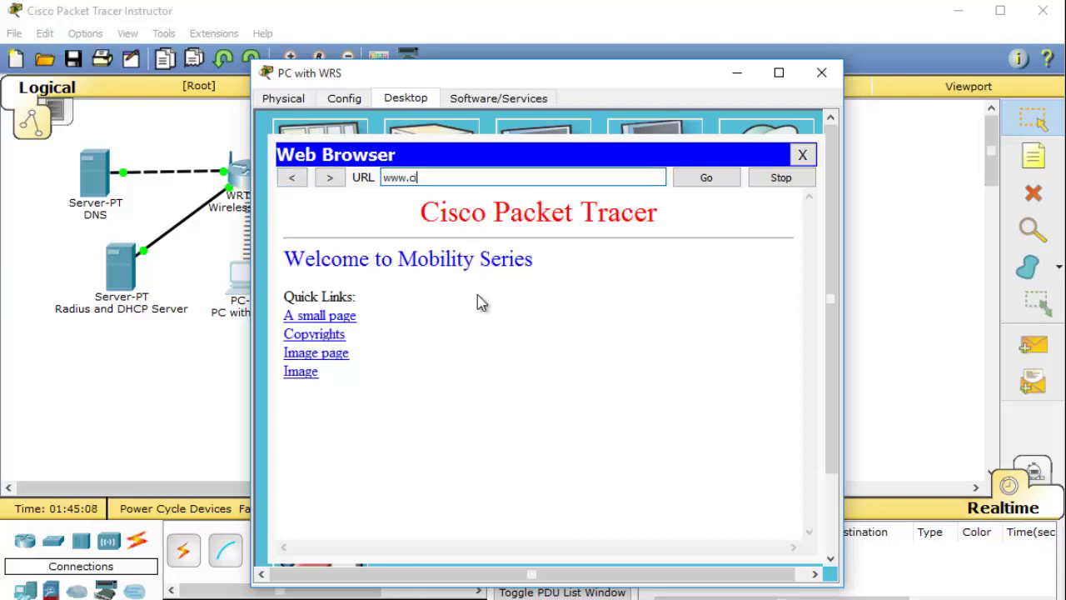
type("isco.com")
key("Return")
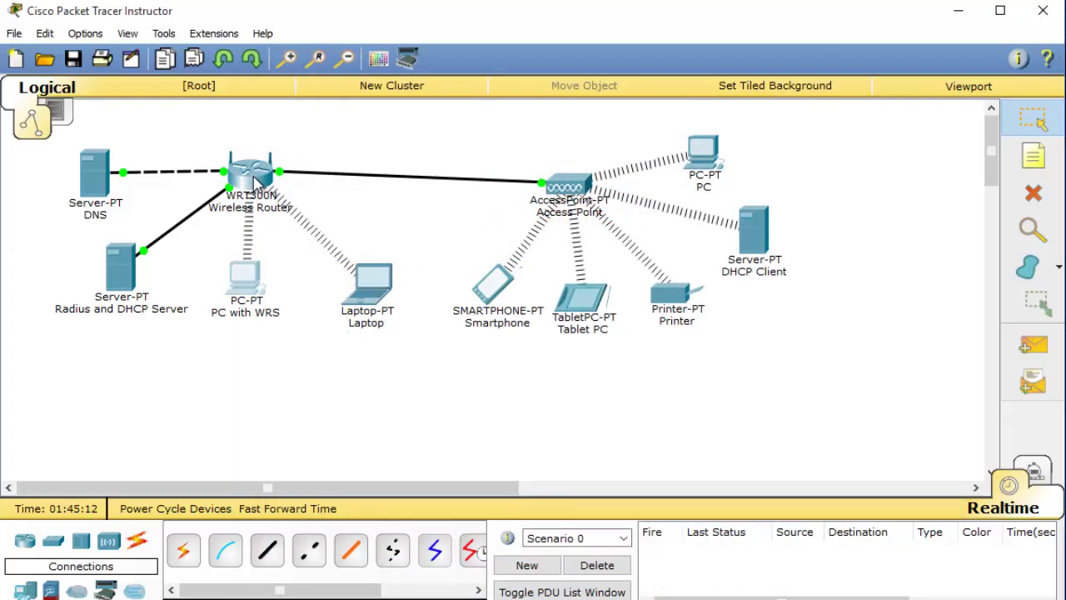
Step: Widen the wireless router window and review its Basic Wireless and Wireless Security pages
left_click(250, 173)
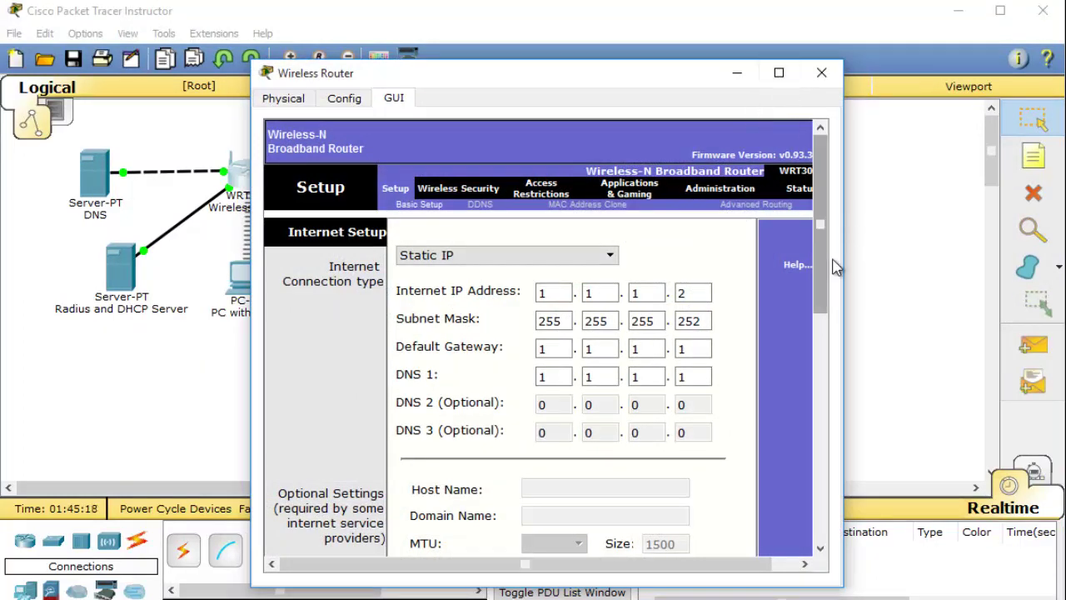
left_click_drag(842, 264, 970, 264)
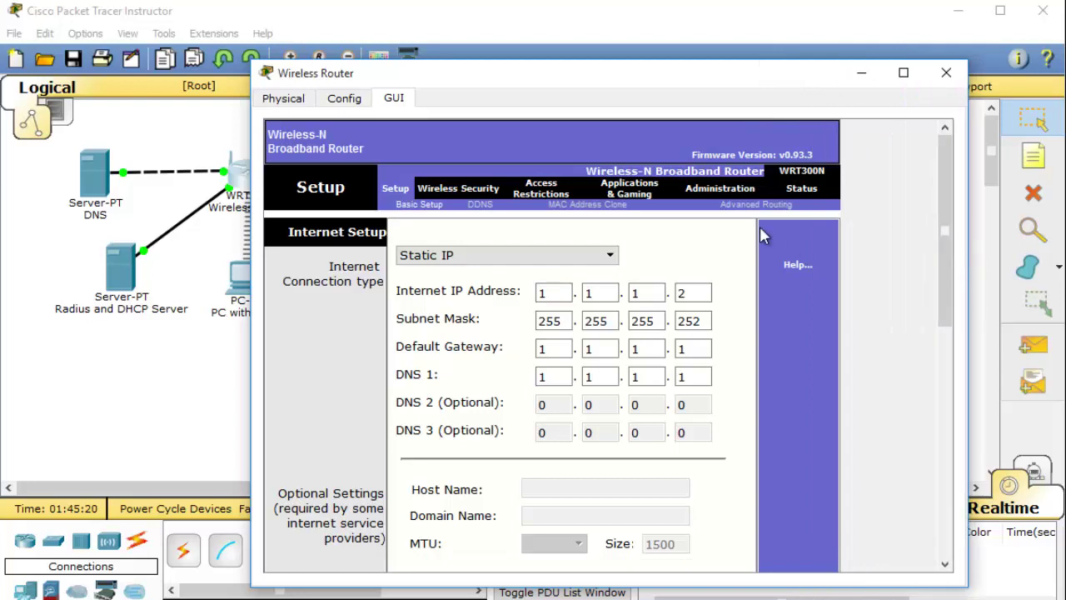
left_click(442, 188)
left_click(396, 191)
left_click(458, 191)
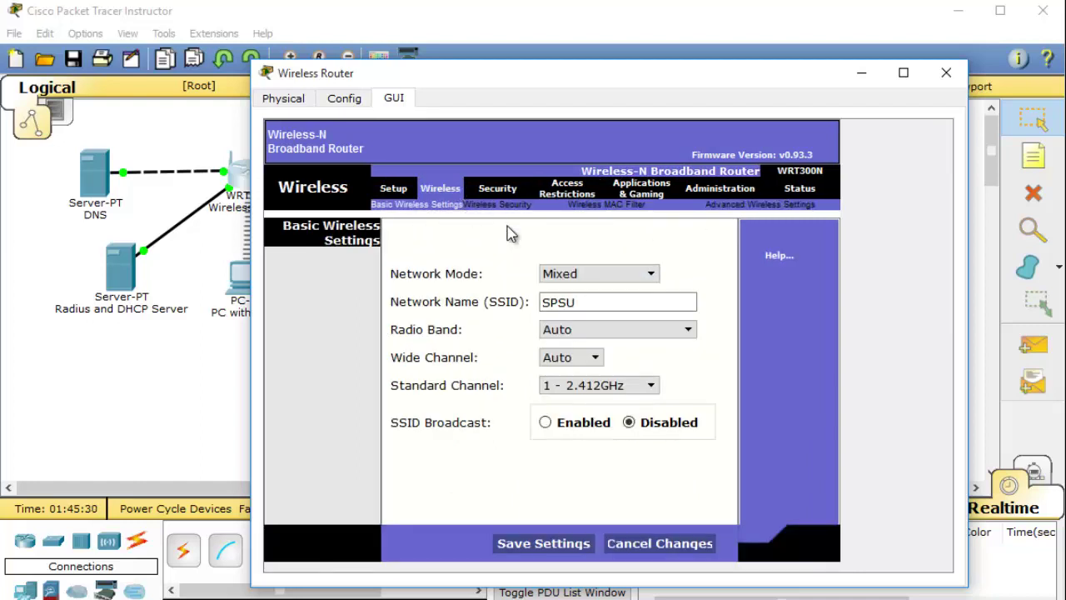
left_click(498, 204)
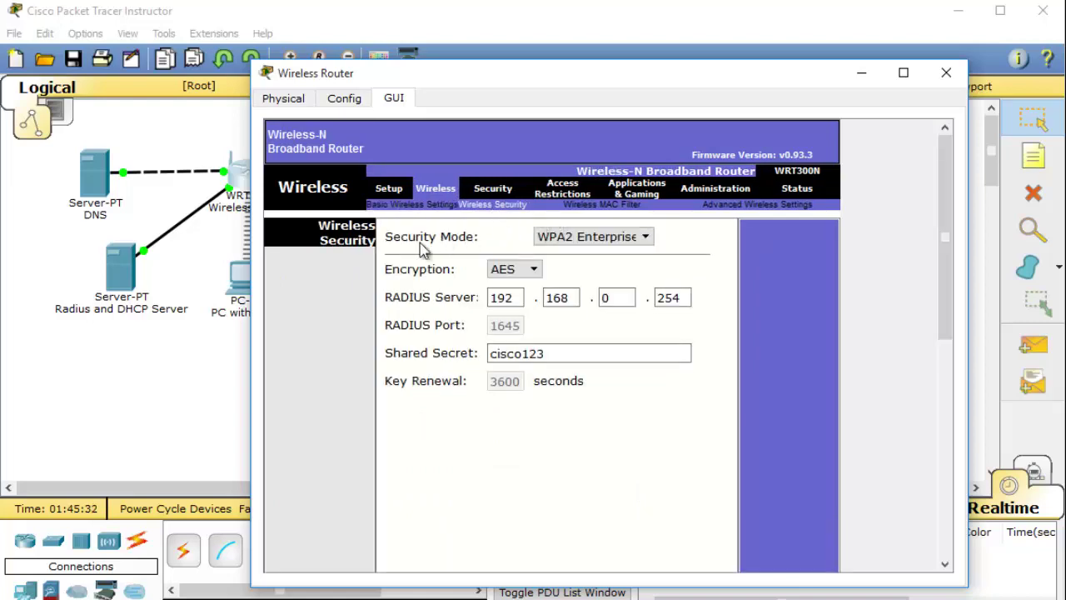
left_click(946, 72)
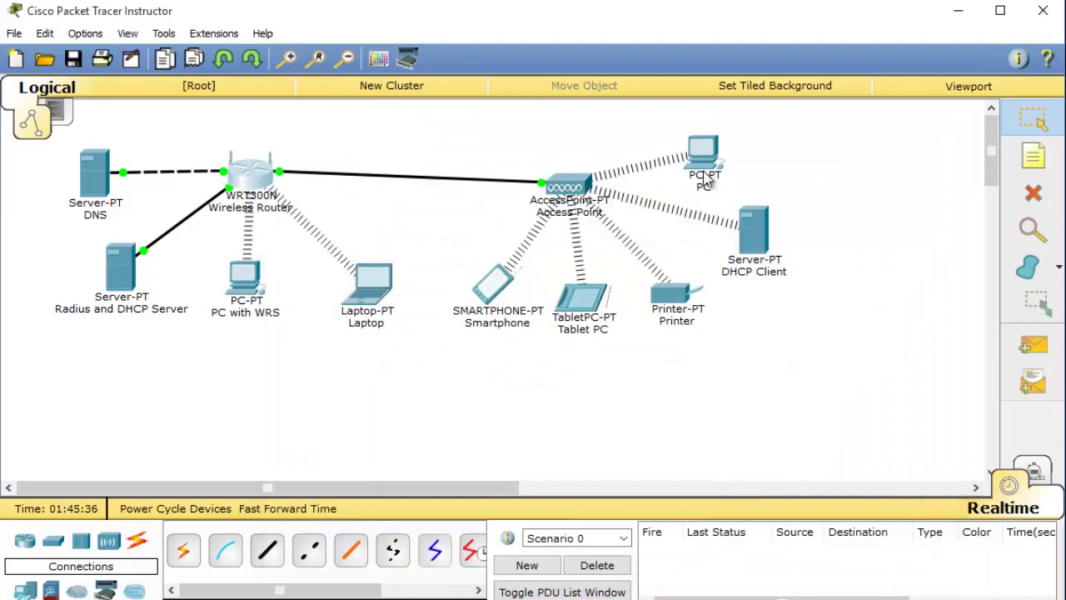
Step: Nudge the PC, Access Point, DHCP Client, Printer, Tablet PC and Smartphone into tidier positions
left_click_drag(704, 163, 722, 150)
left_click_drag(565, 193, 590, 192)
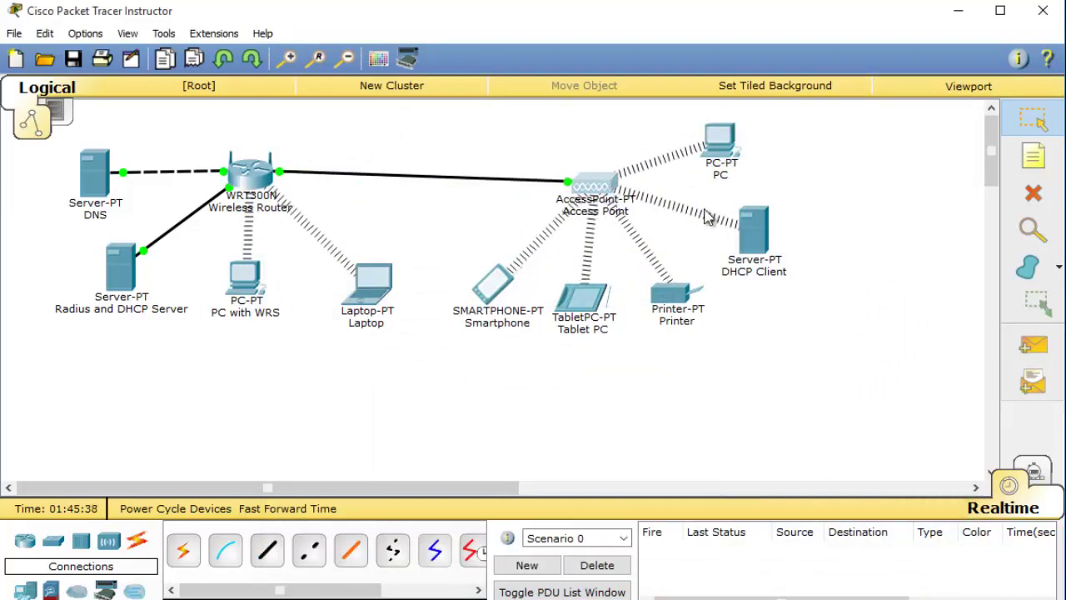
left_click_drag(751, 246, 749, 236)
left_click_drag(692, 295, 714, 297)
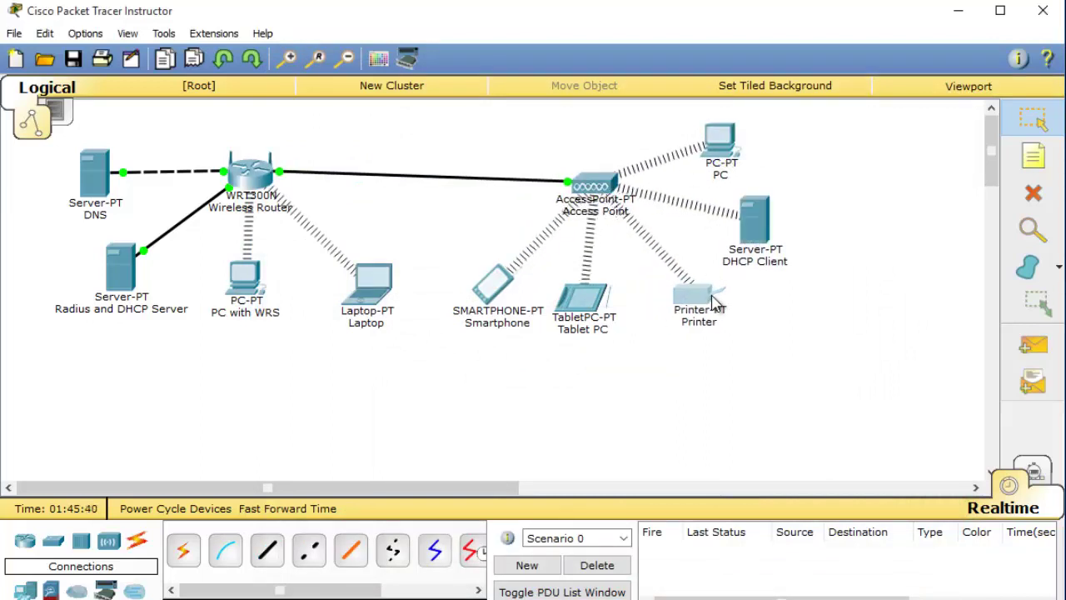
left_click_drag(582, 303, 603, 307)
left_click_drag(497, 287, 523, 292)
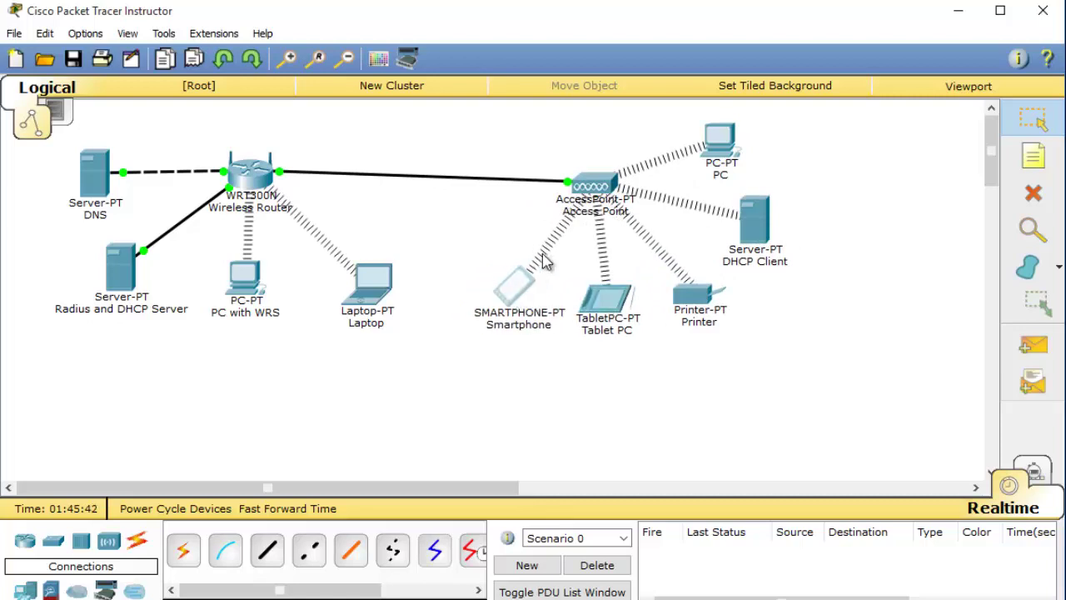
Step: Check that the Access Point's Port 1 SSID is CISCO
left_click(590, 187)
left_click(337, 200)
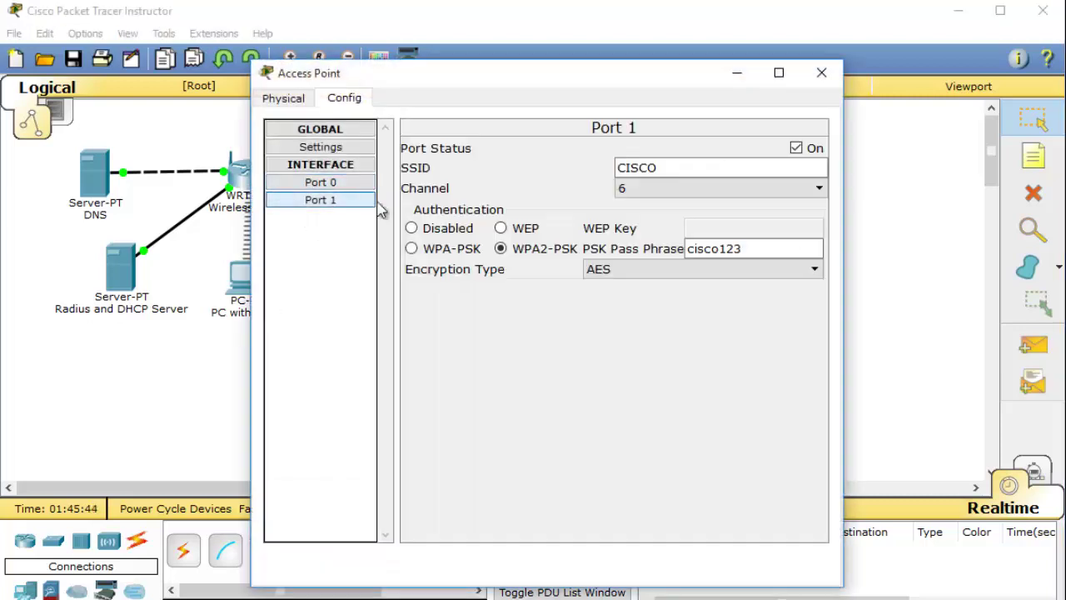
left_click(675, 168)
left_click_drag(675, 168, 575, 166)
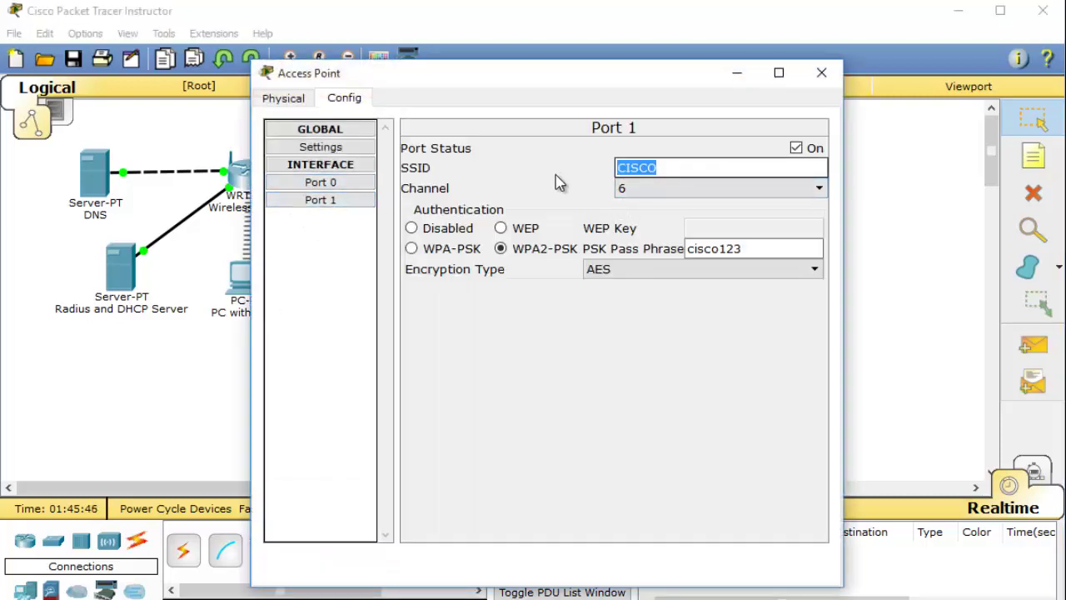
left_click(819, 72)
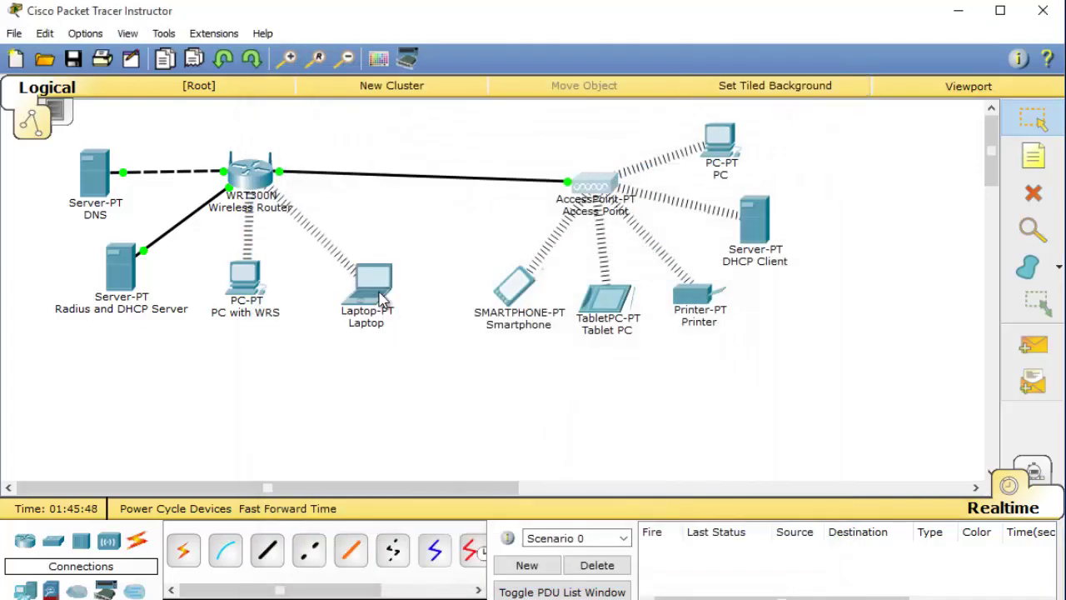
Step: Set the Laptop's Wireless0 to SSID CISCO, replacing SPSU, with WPA2-PSK and the matching pass phrase
left_click(383, 299)
left_click(343, 199)
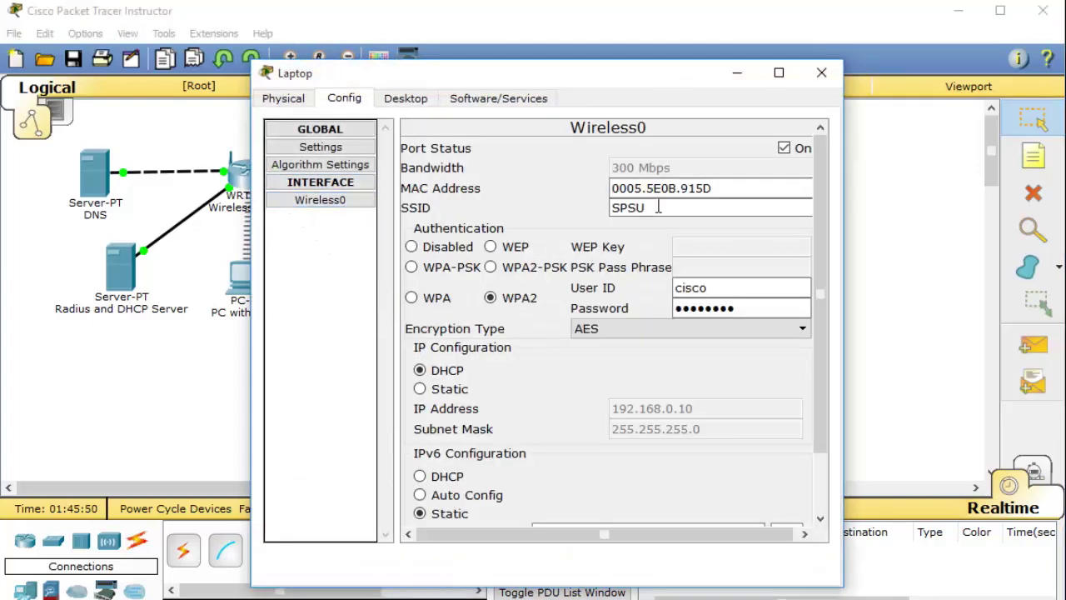
left_click_drag(659, 207, 543, 204)
type("CISCO")
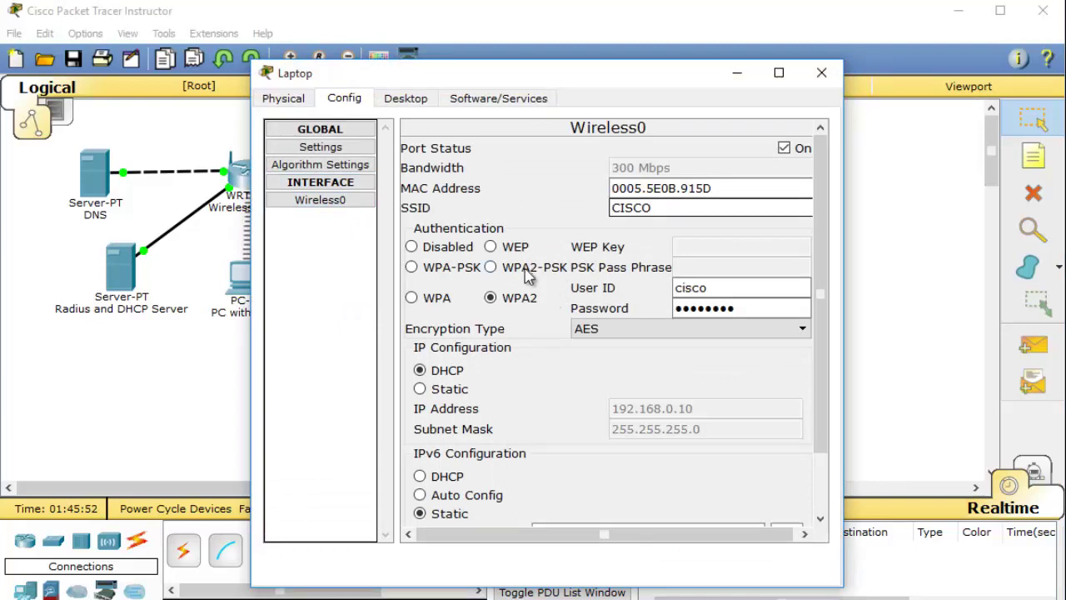
left_click(527, 268)
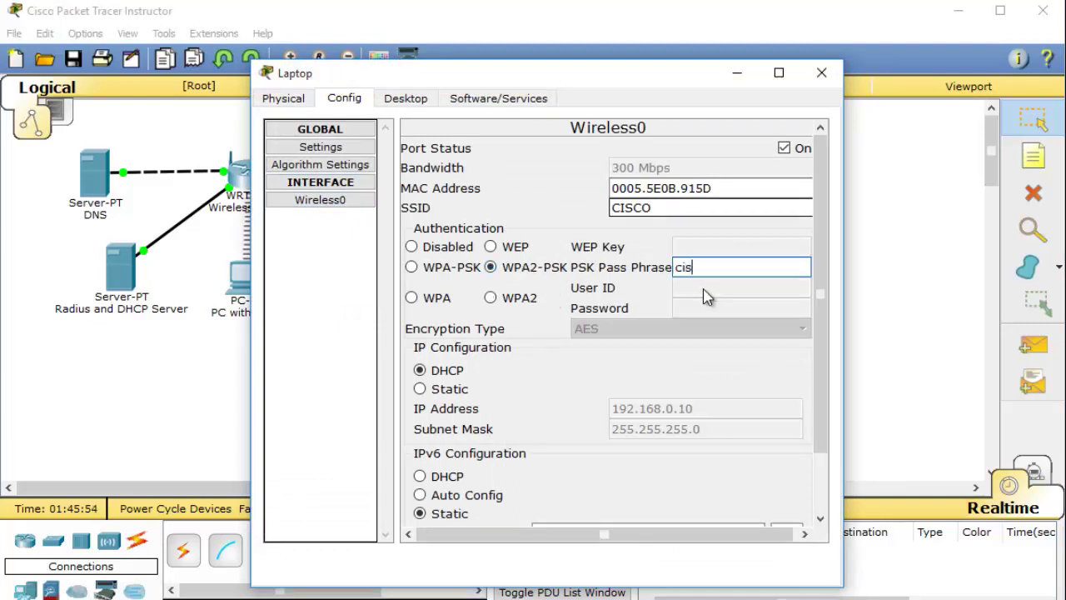
type("cisco123")
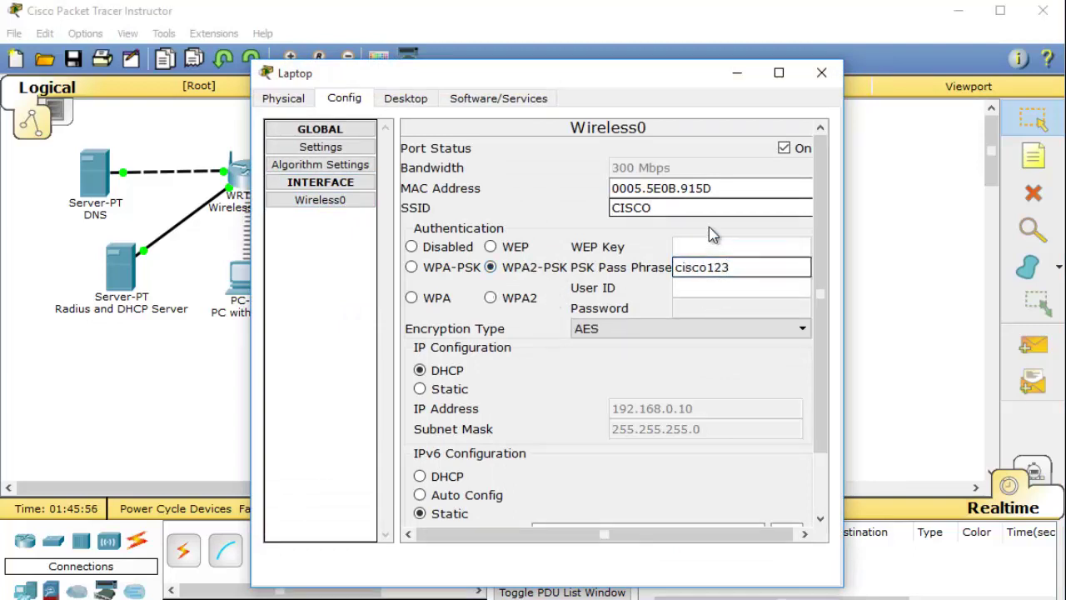
left_click(678, 208)
left_click(822, 73)
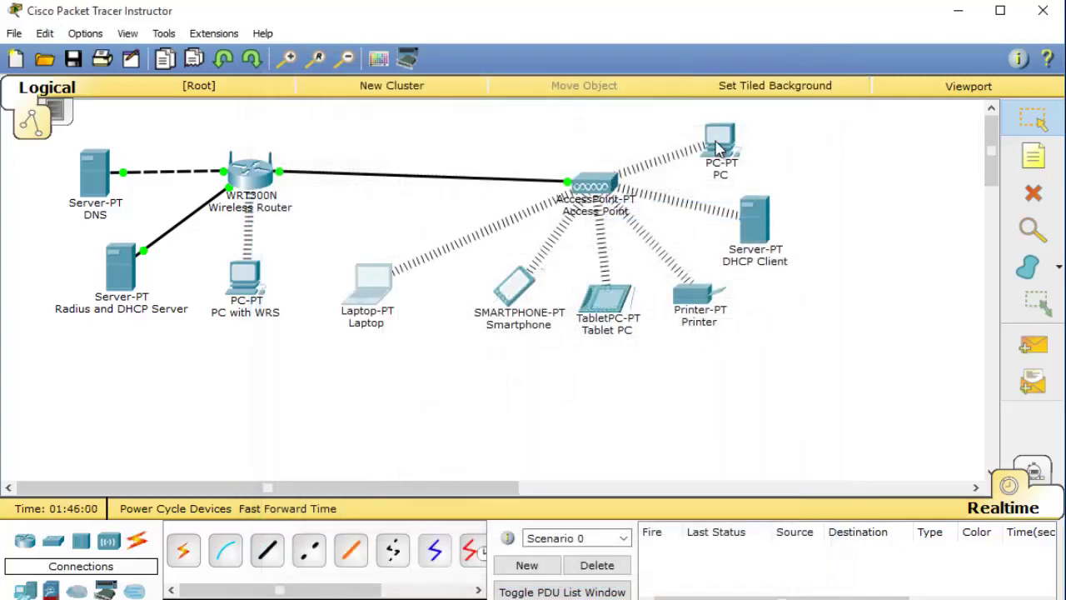
Step: Shift the DHCP Client, Printer, Tablet PC and Smartphone right, and move Laptop, PC with WRS and Radius server up
left_click_drag(766, 227, 774, 217)
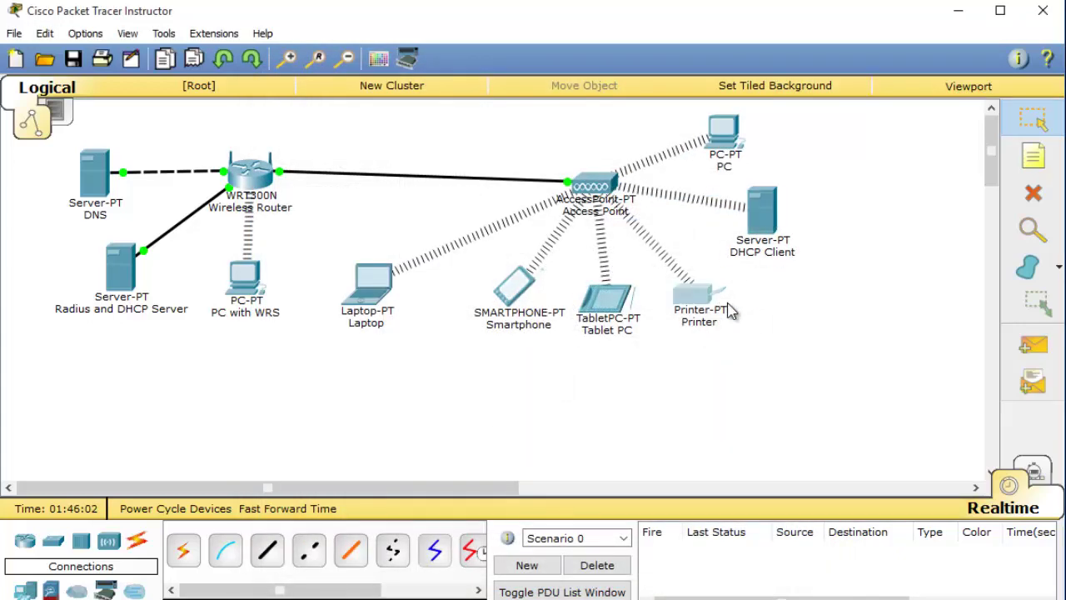
left_click_drag(697, 309, 737, 309)
left_click_drag(615, 310, 654, 310)
left_click_drag(512, 302, 538, 302)
left_click_drag(379, 284, 463, 254)
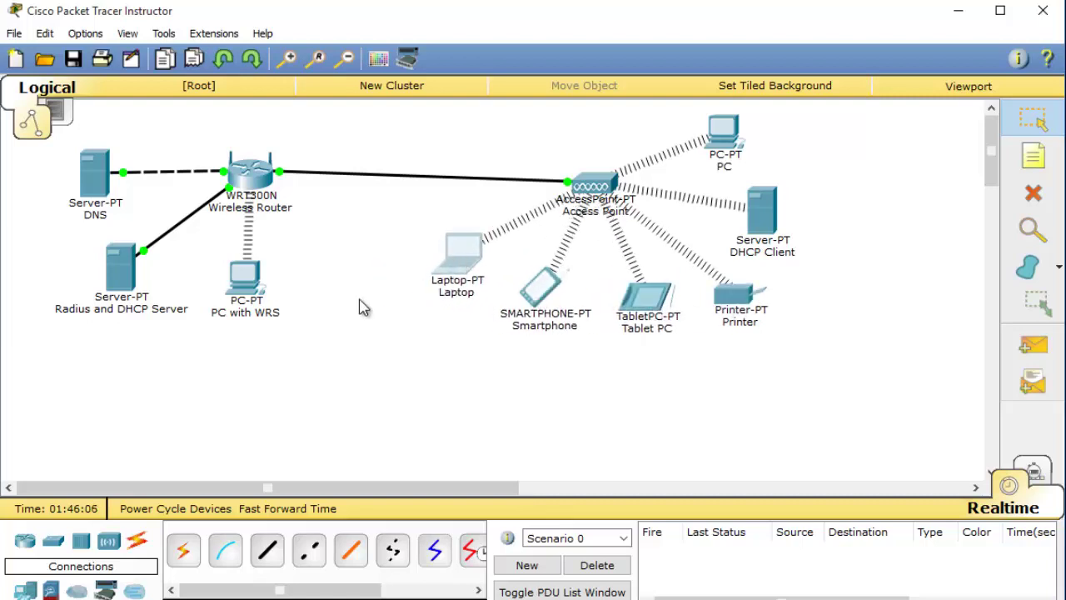
left_click_drag(263, 283, 284, 262)
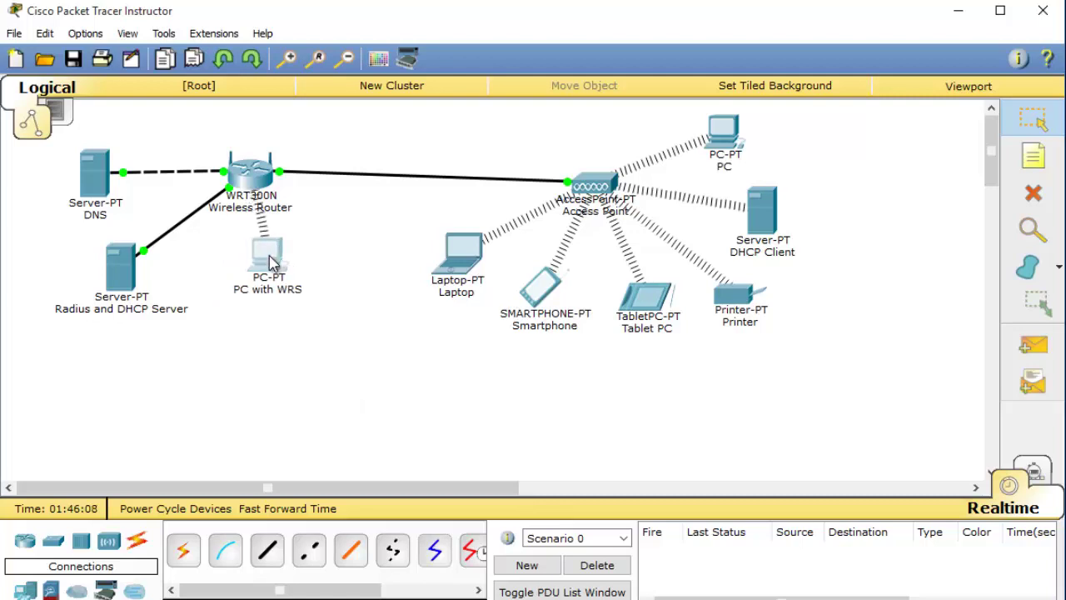
left_click_drag(120, 273, 159, 236)
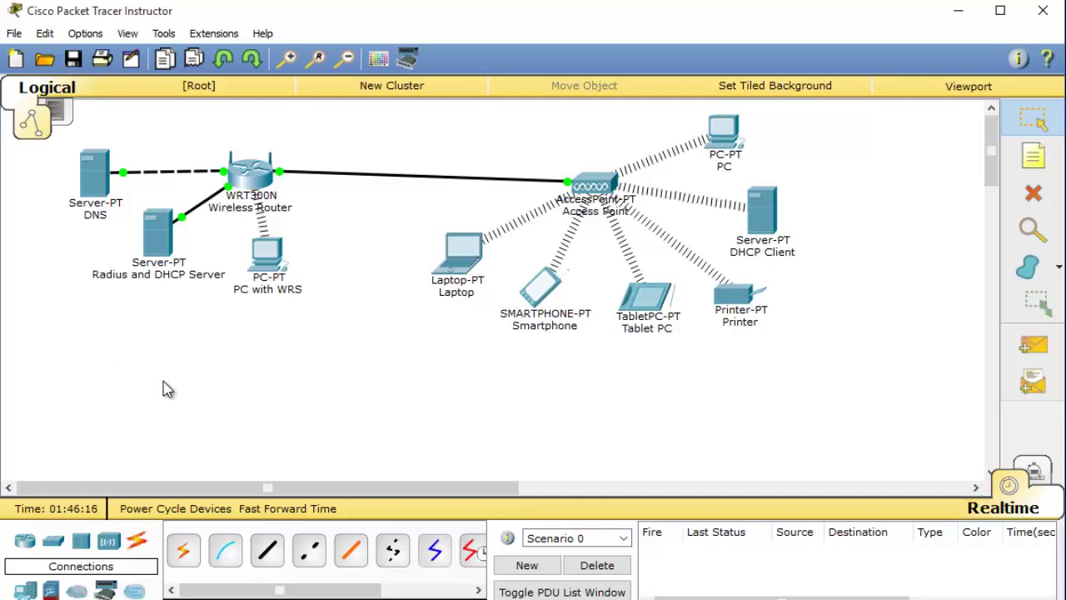
left_click(100, 182)
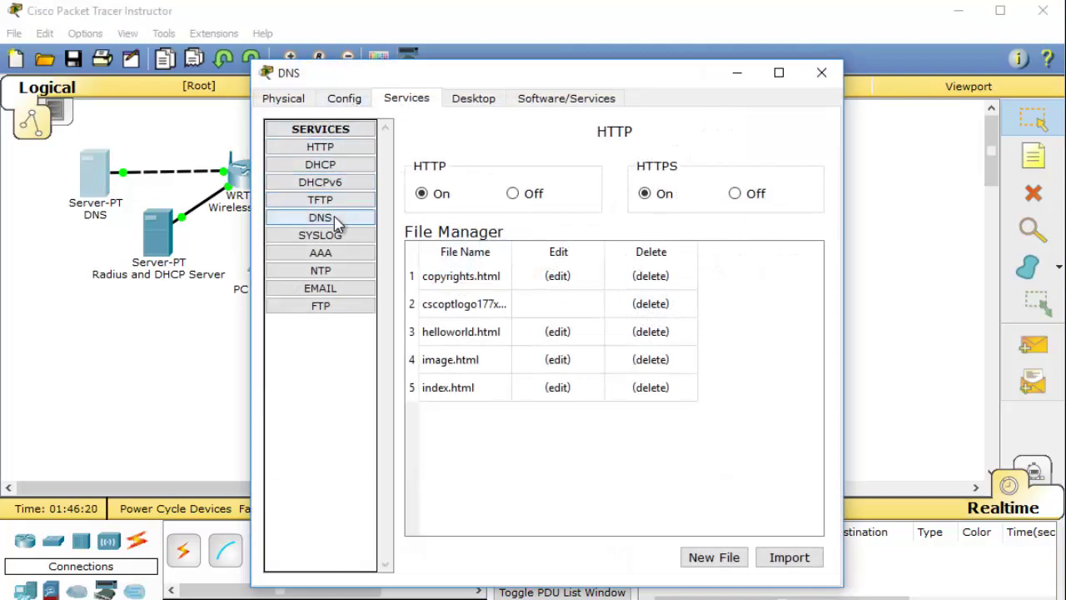
left_click(335, 218)
left_click(540, 340)
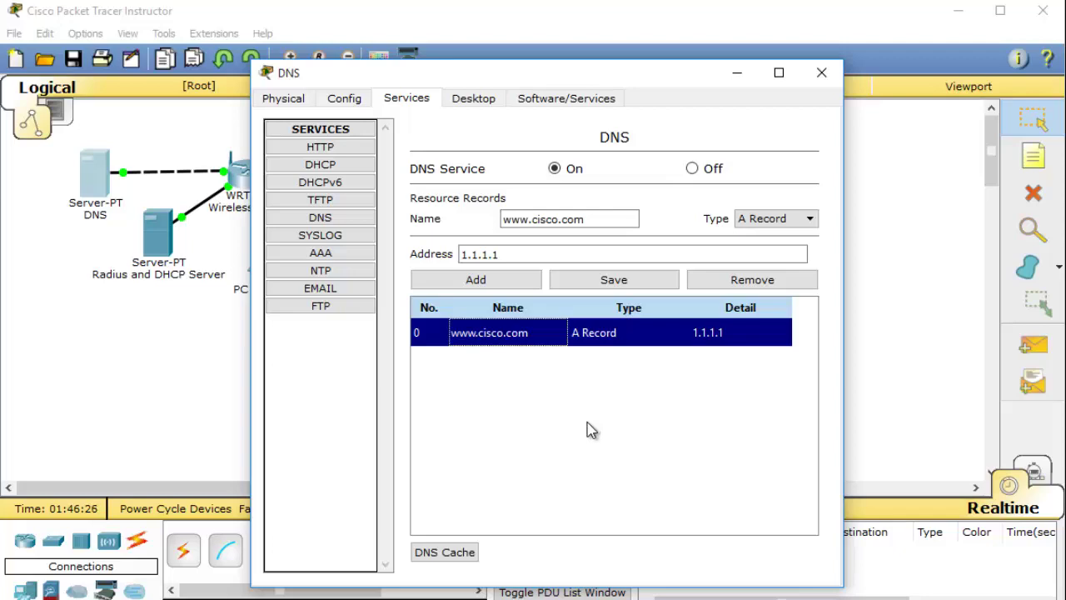
left_click(823, 74)
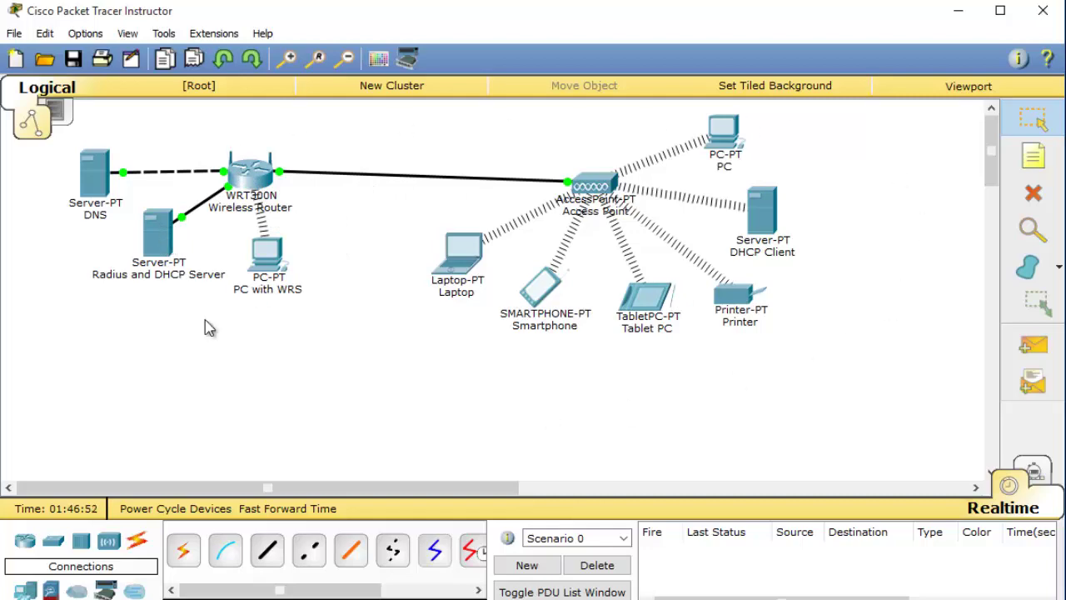
Step: Put the DHCP Client server's Wireless1 interface on DHCP, obtaining 192.168.0.17 with DNS 1.1.1.1
left_click(768, 227)
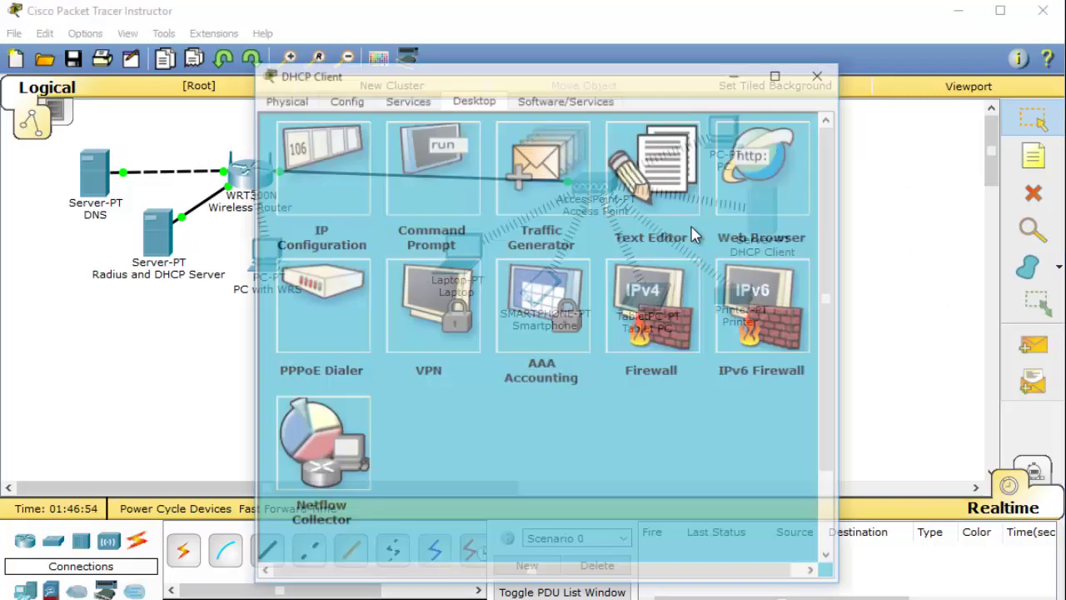
left_click(341, 188)
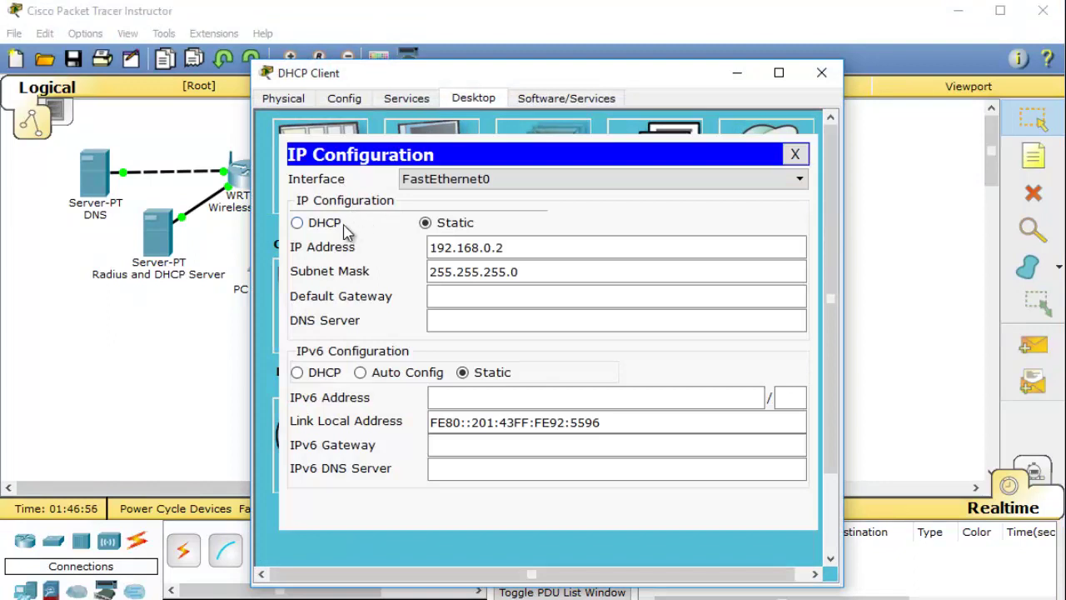
left_click(340, 223)
left_click(546, 185)
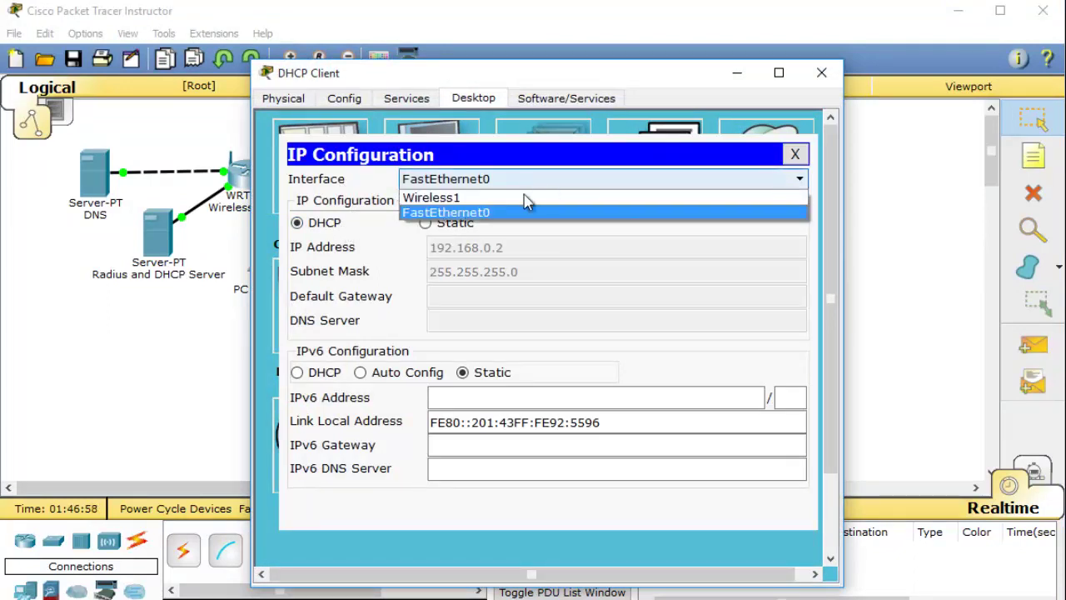
left_click(526, 201)
left_click(422, 223)
left_click(337, 225)
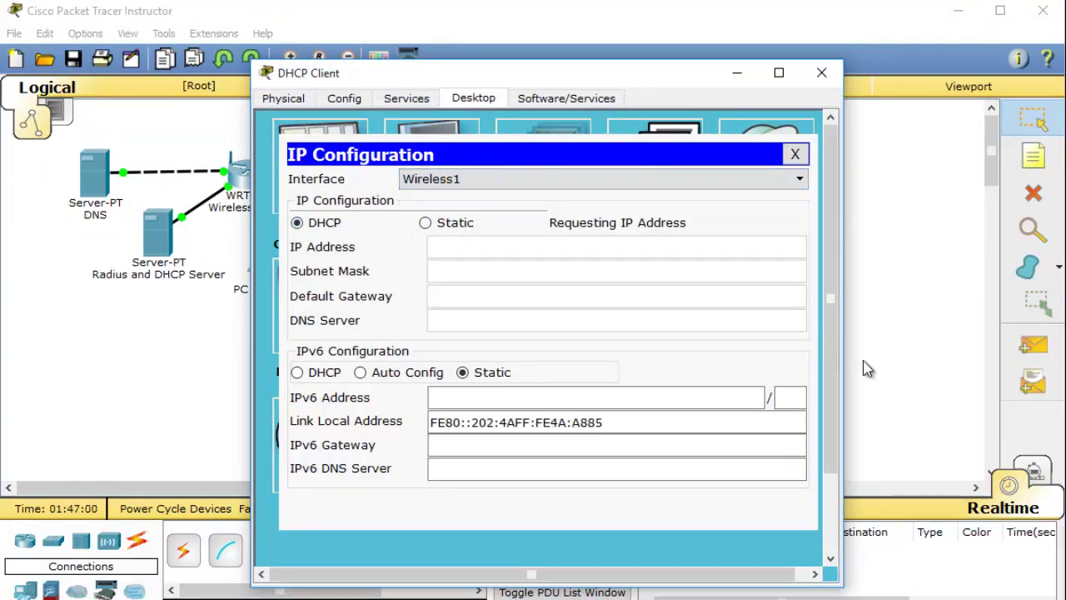
left_click(822, 73)
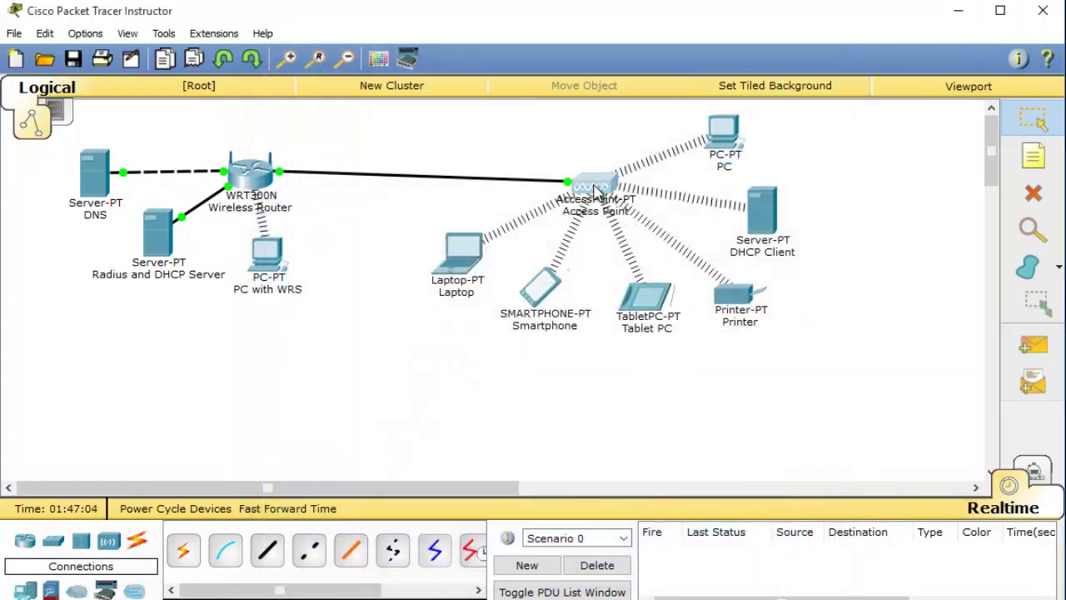
left_click(596, 206)
Step: Review the Access Point's Port 1 SSID, physical modules, global settings and Port 0 and Port 1 settings
left_click(338, 202)
left_click(678, 171)
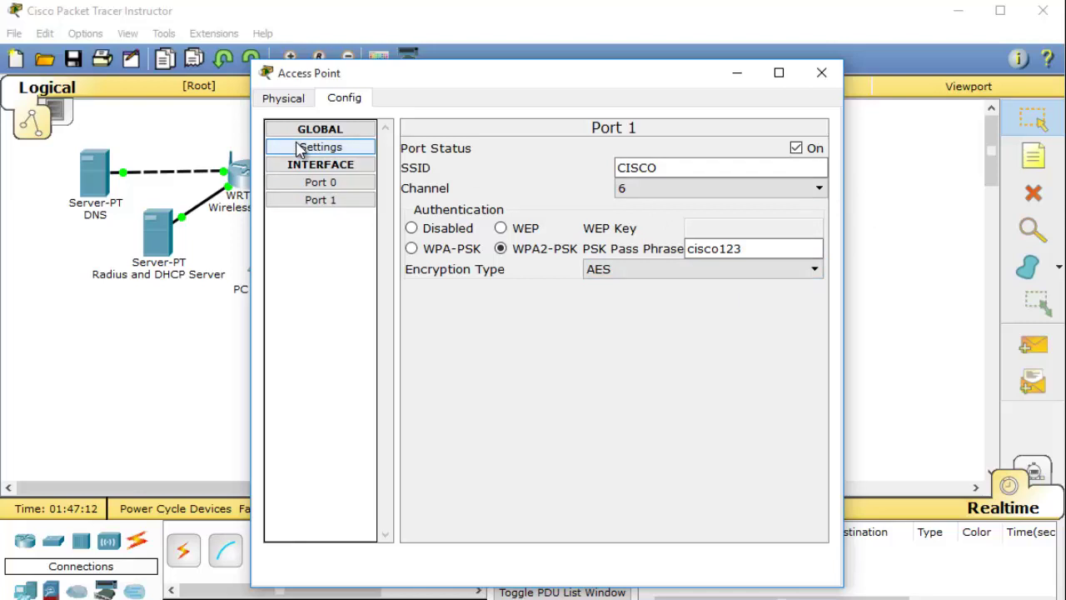
left_click(284, 101)
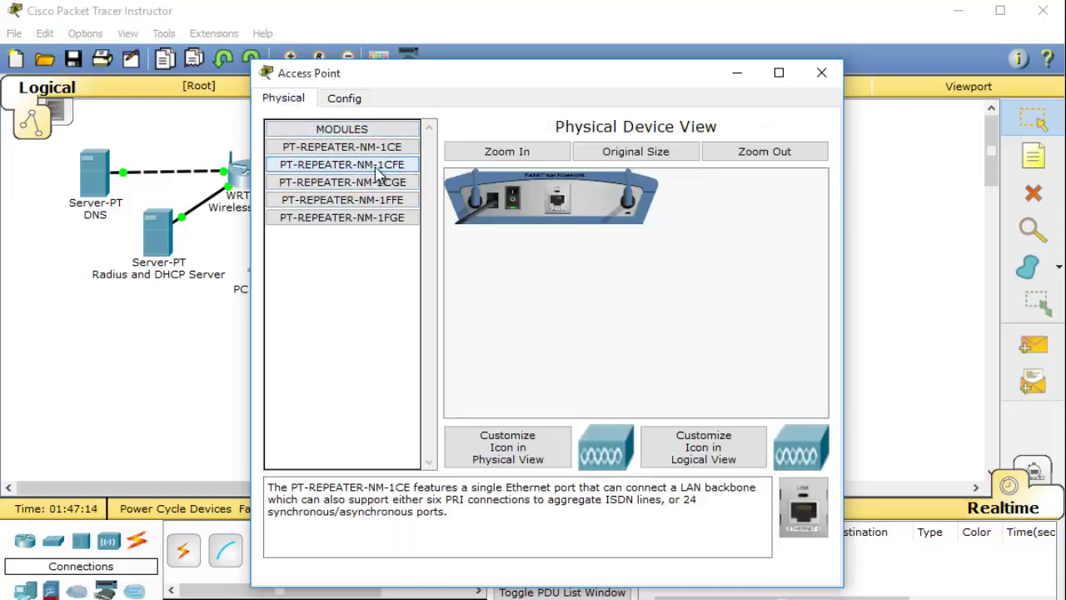
left_click(354, 103)
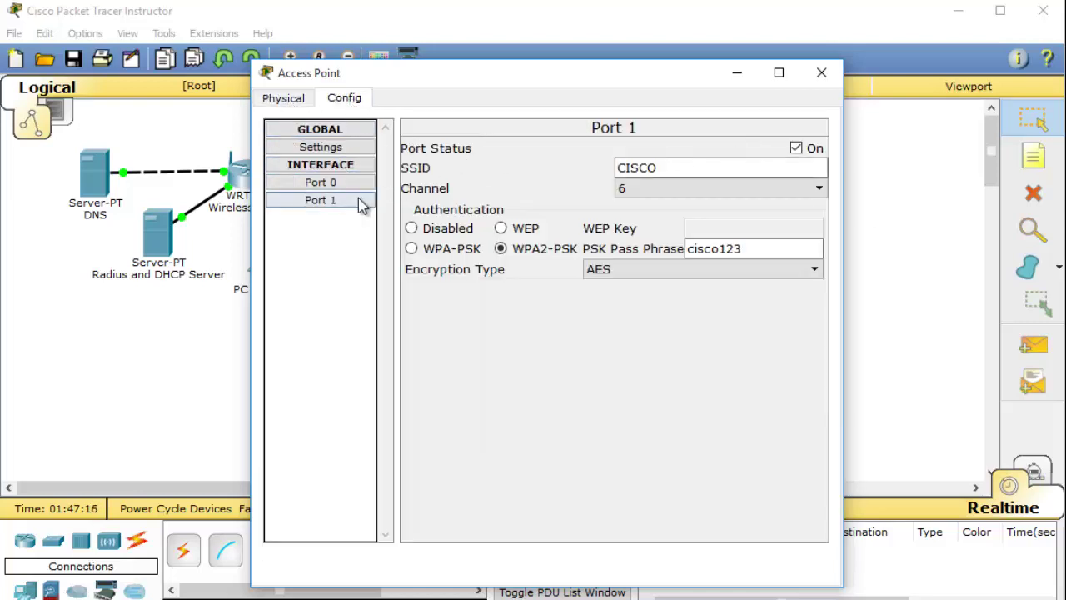
left_click(337, 150)
left_click(335, 182)
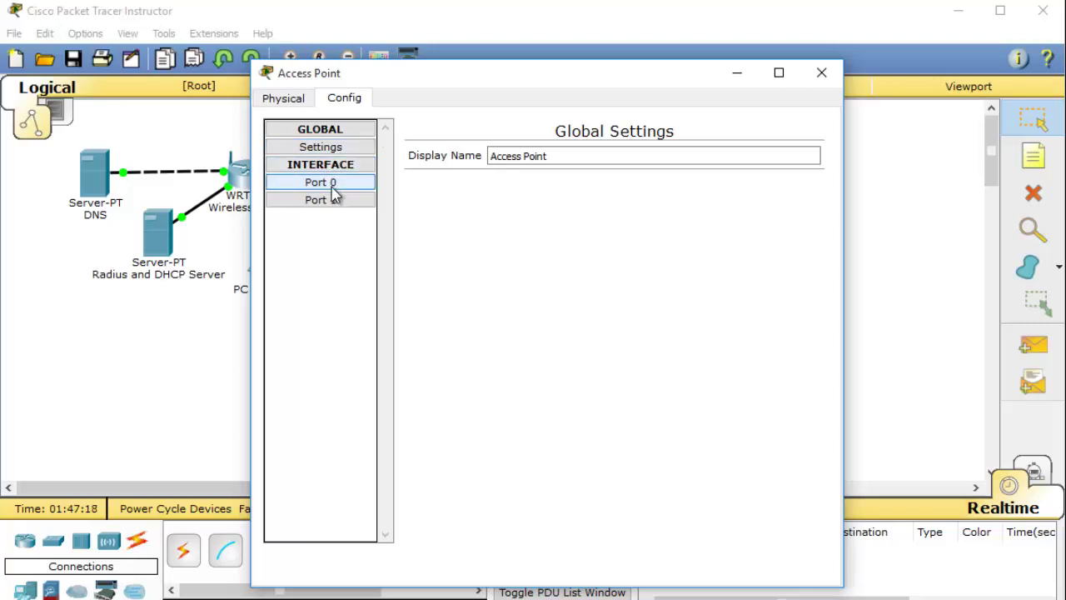
left_click(335, 203)
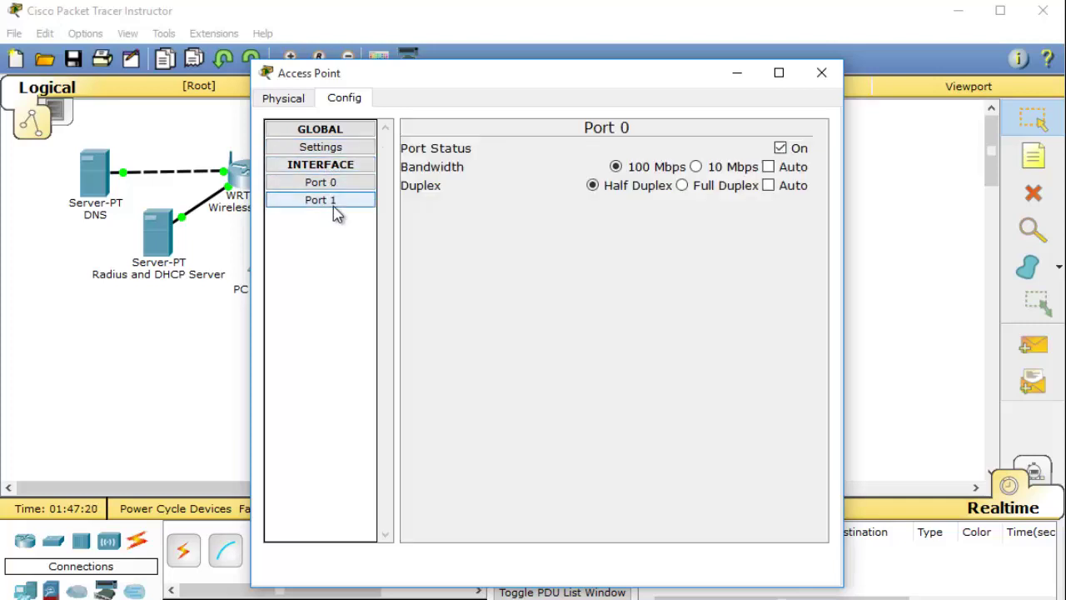
left_click(336, 206)
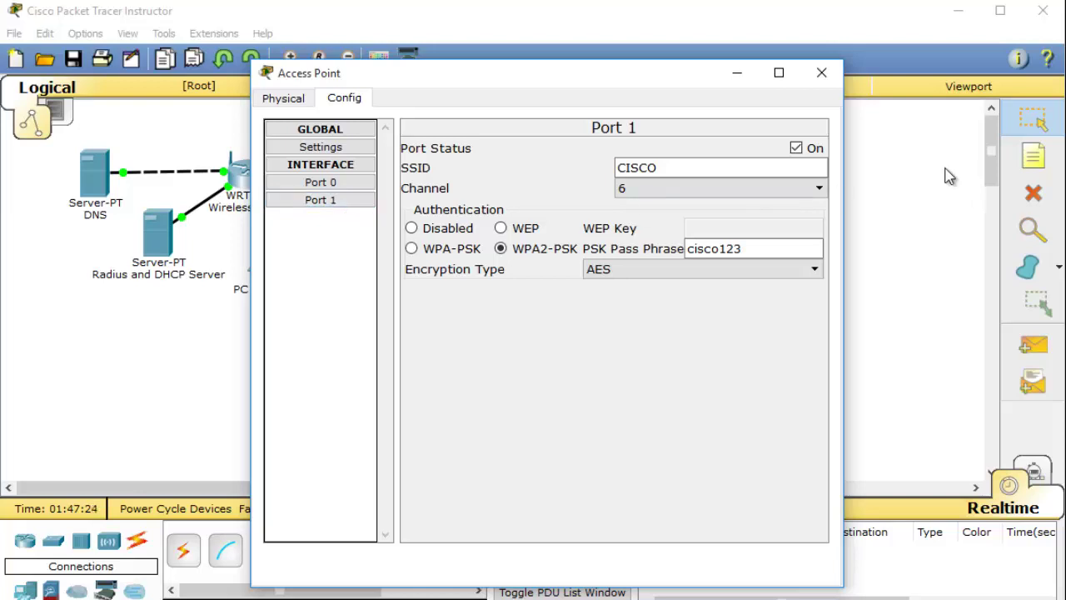
left_click(821, 73)
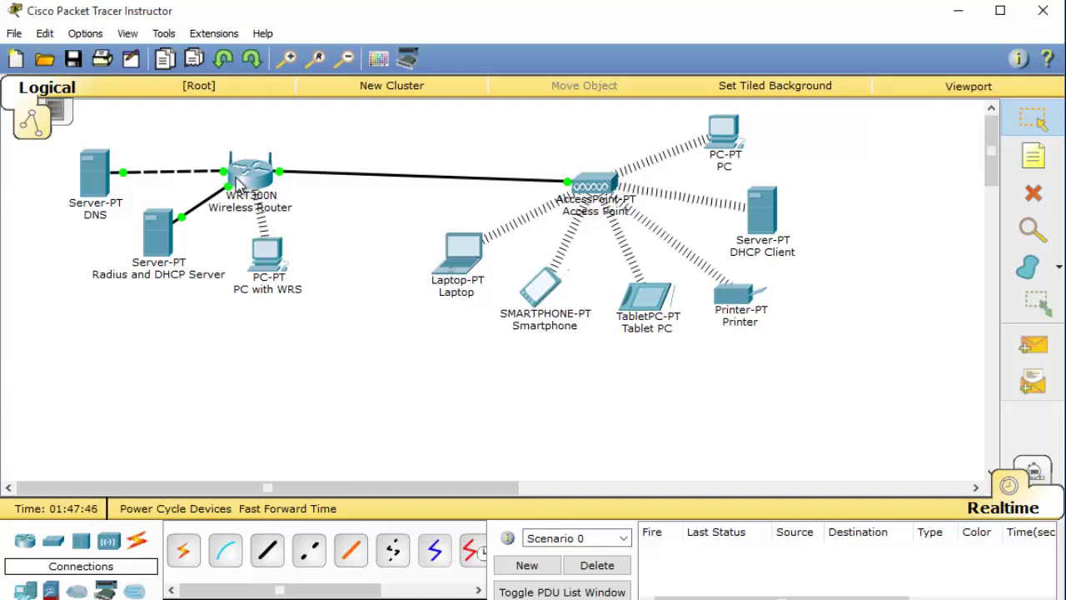
Step: Glance at the PC with WRS, view the presentation slide, and return to Packet Tracer
left_click(273, 265)
left_click(820, 73)
left_click(702, 584)
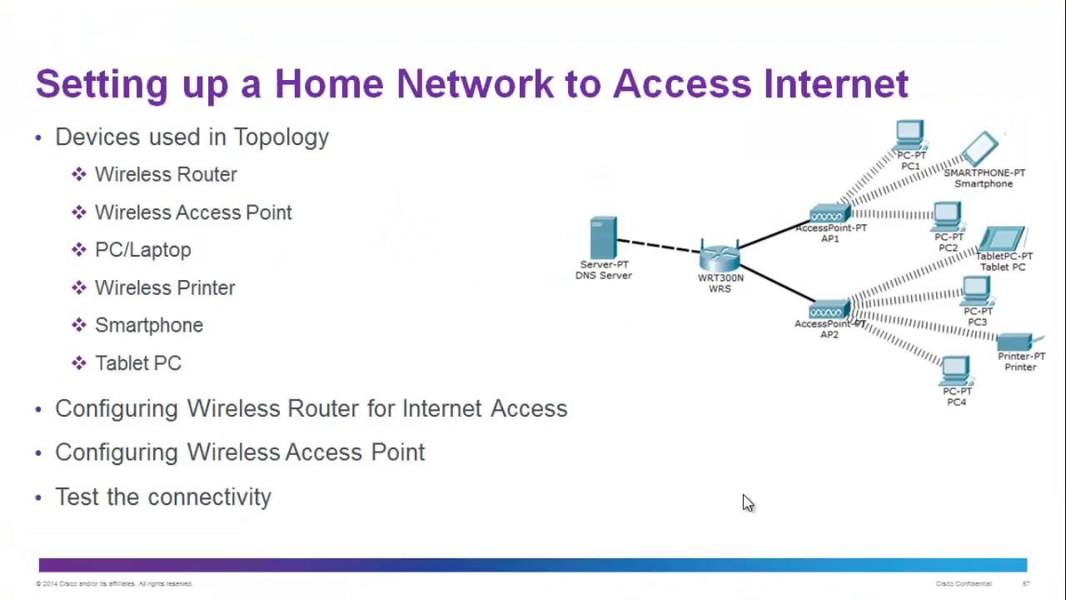
key("alt+Tab")
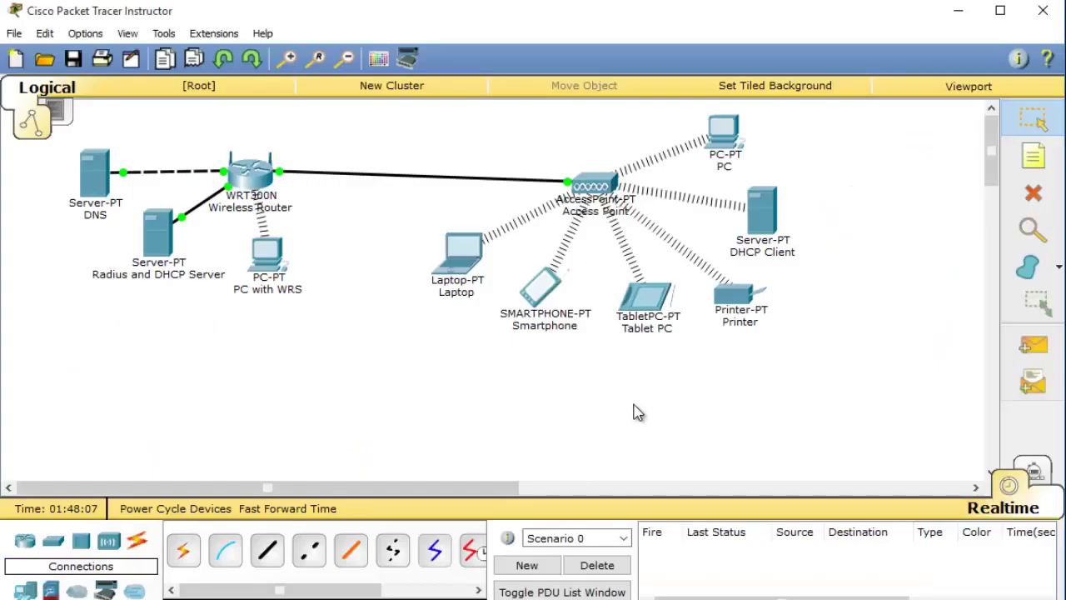
left_click(759, 210)
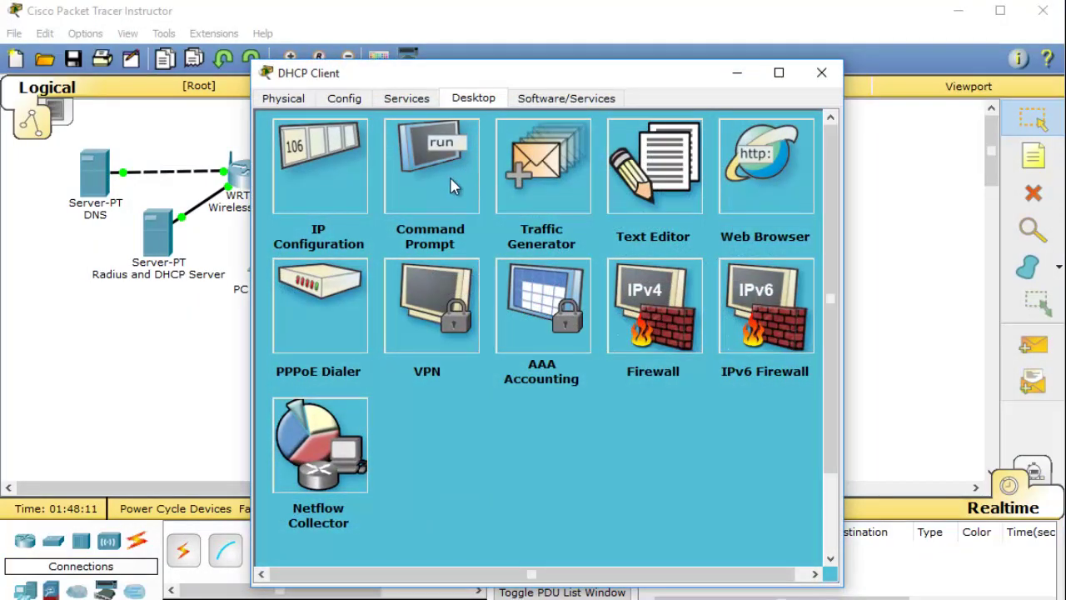
left_click(449, 185)
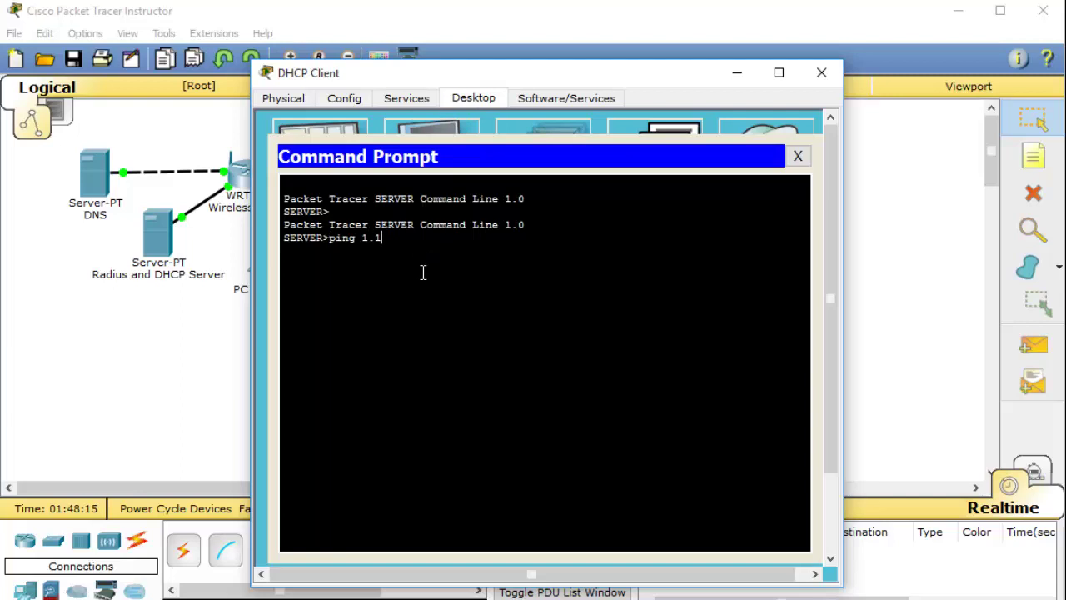
key("Return")
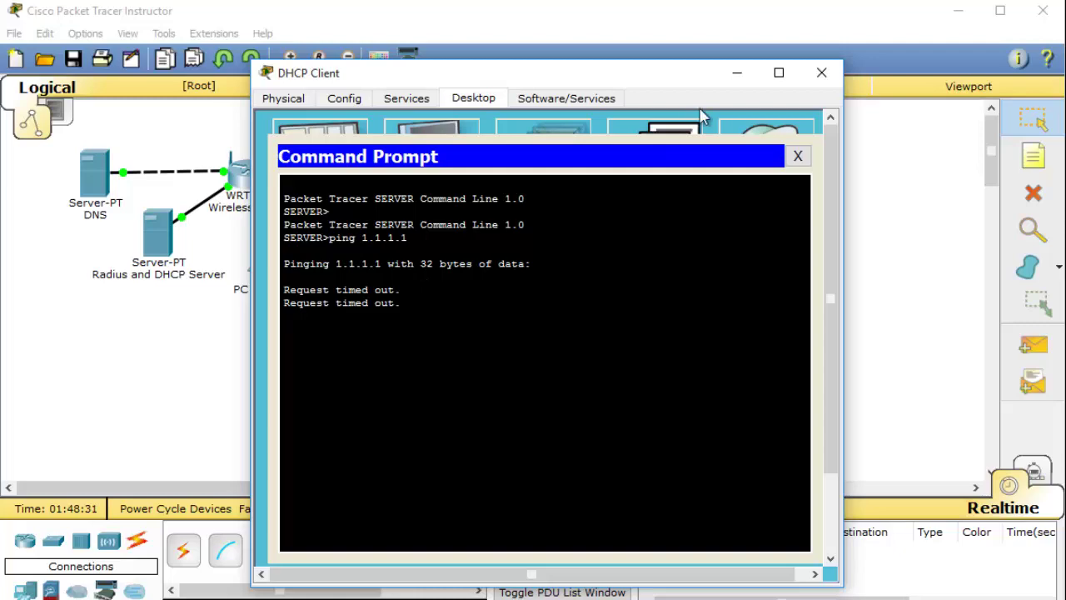
left_click(822, 73)
left_click(765, 210)
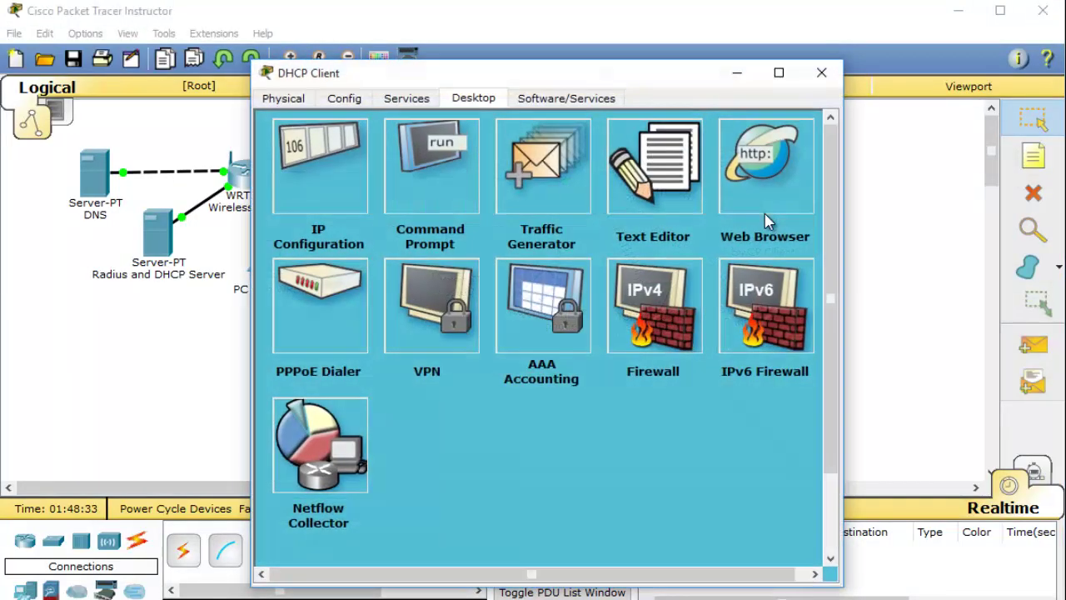
left_click(307, 173)
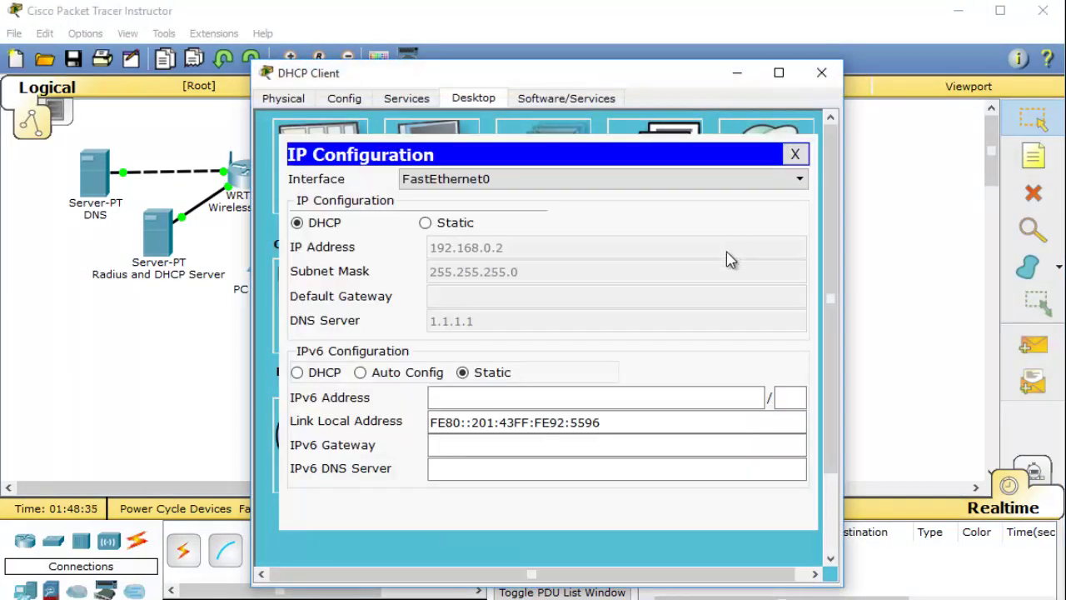
left_click(821, 73)
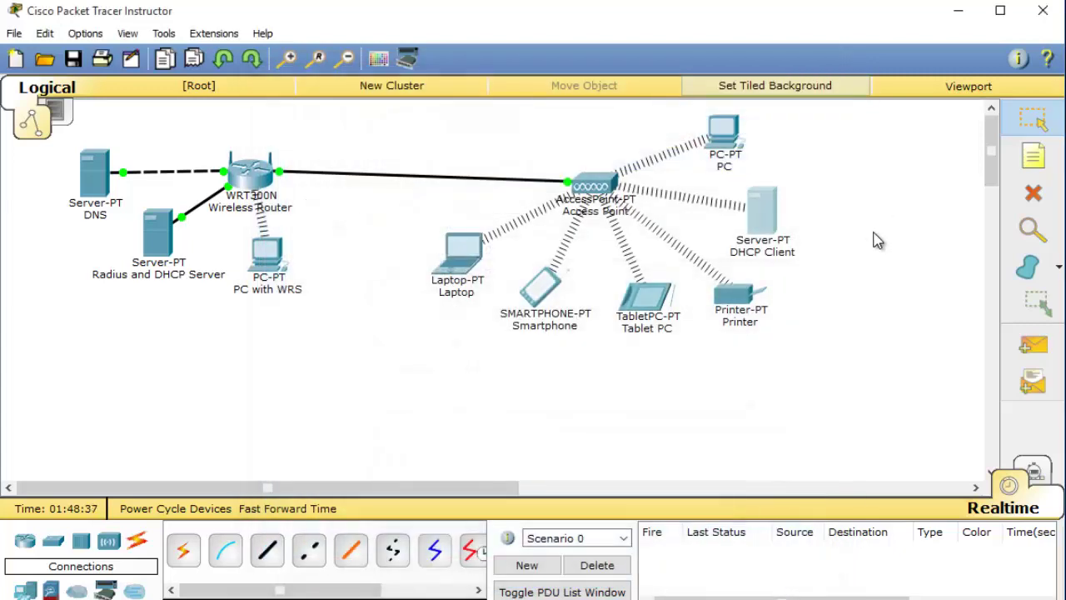
Step: Get the PC a DHCP address, 192.168.0.18
left_click(725, 135)
left_click(406, 98)
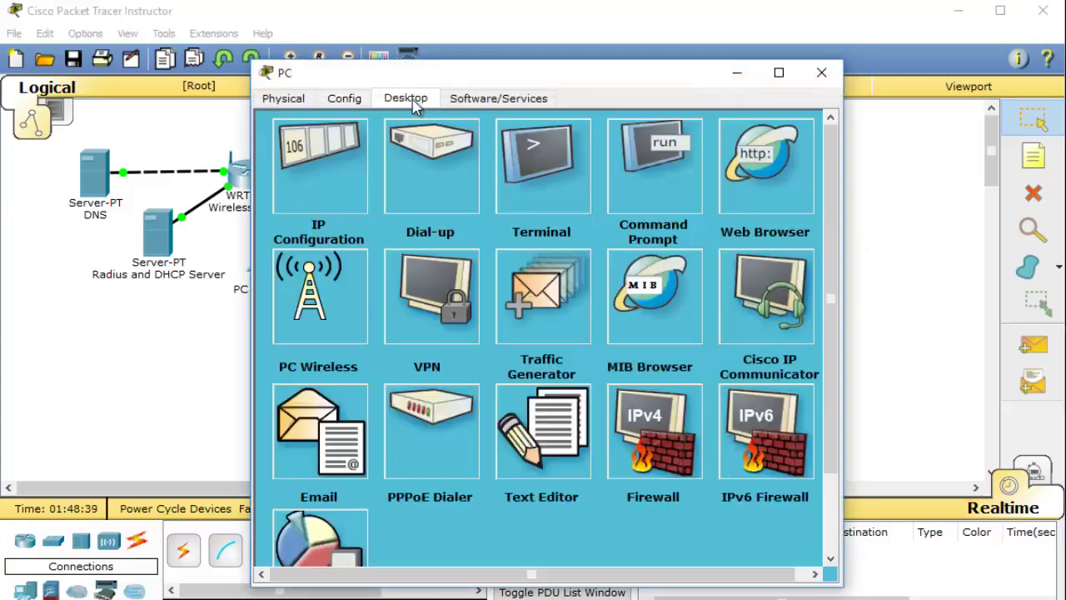
left_click(344, 162)
left_click(437, 180)
left_click(302, 181)
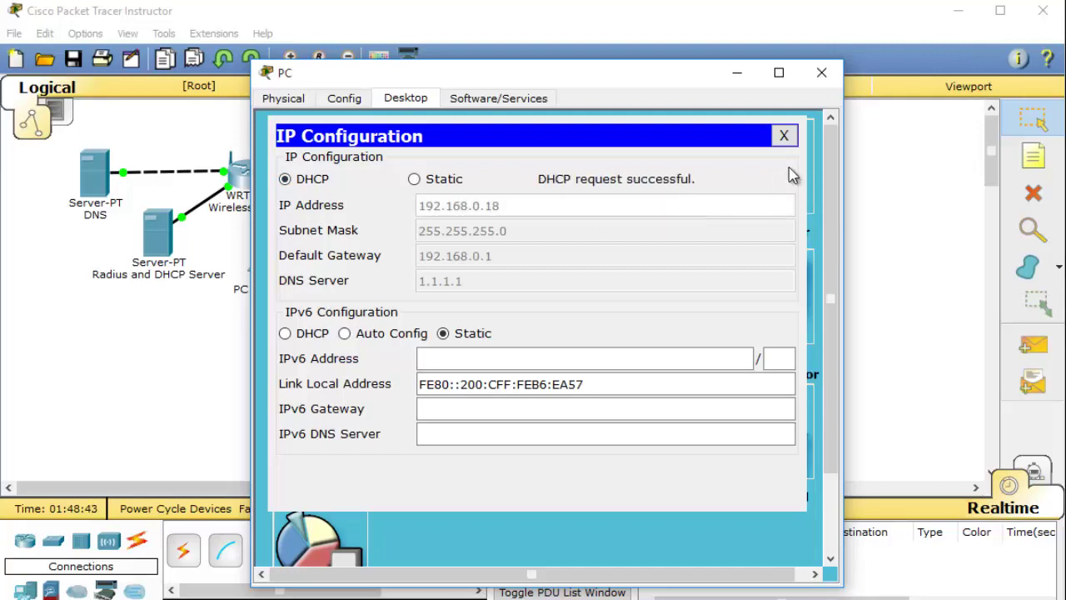
left_click(784, 136)
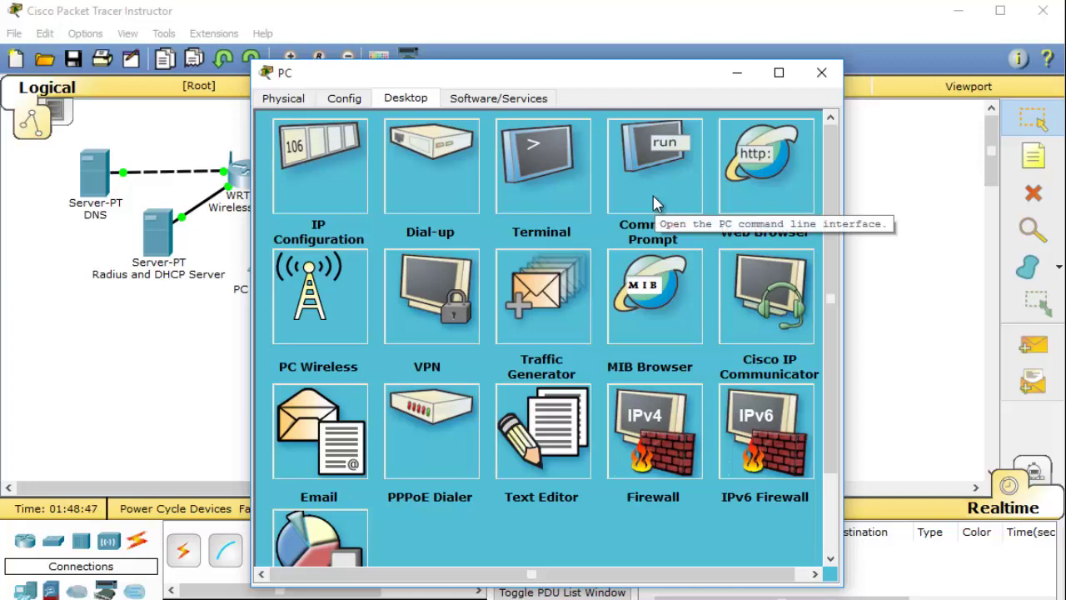
Step: Ping 1.1.1.1 from the PC's command prompt and confirm it replies
left_click(611, 195)
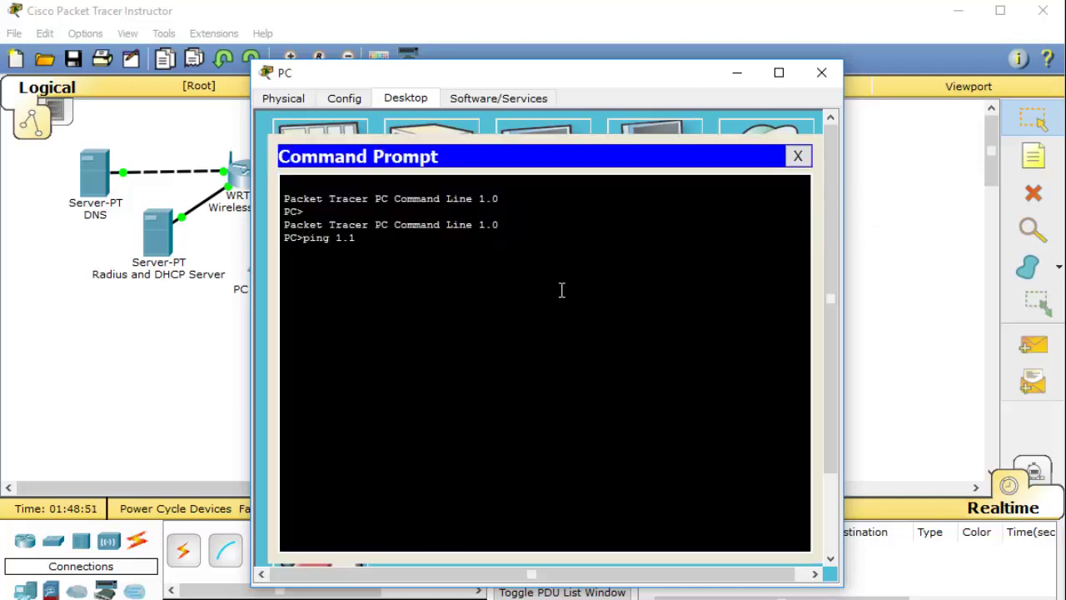
key("Return")
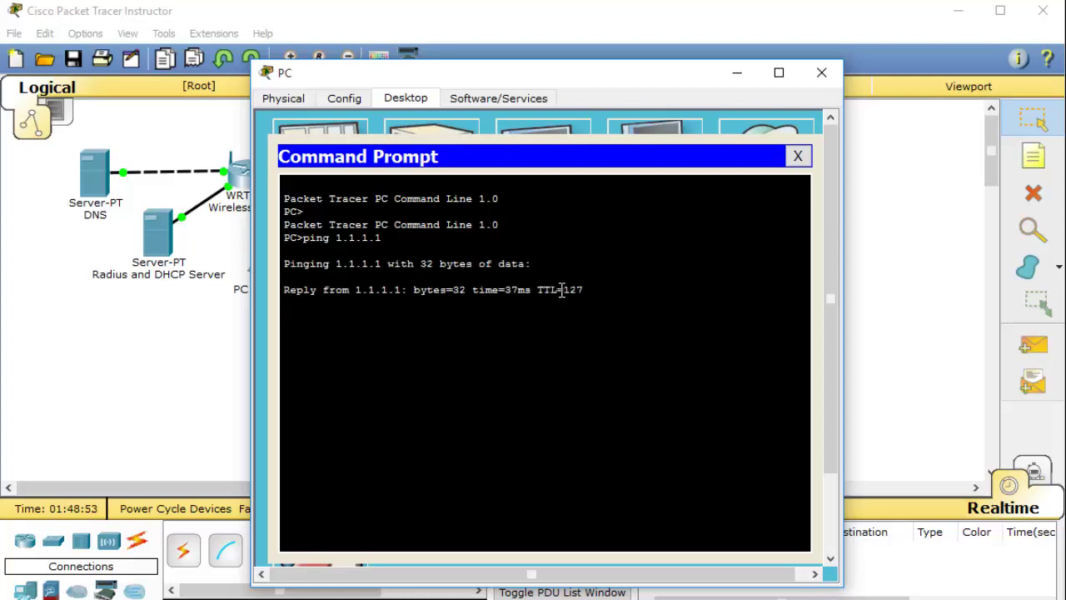
left_click(821, 73)
left_click(756, 231)
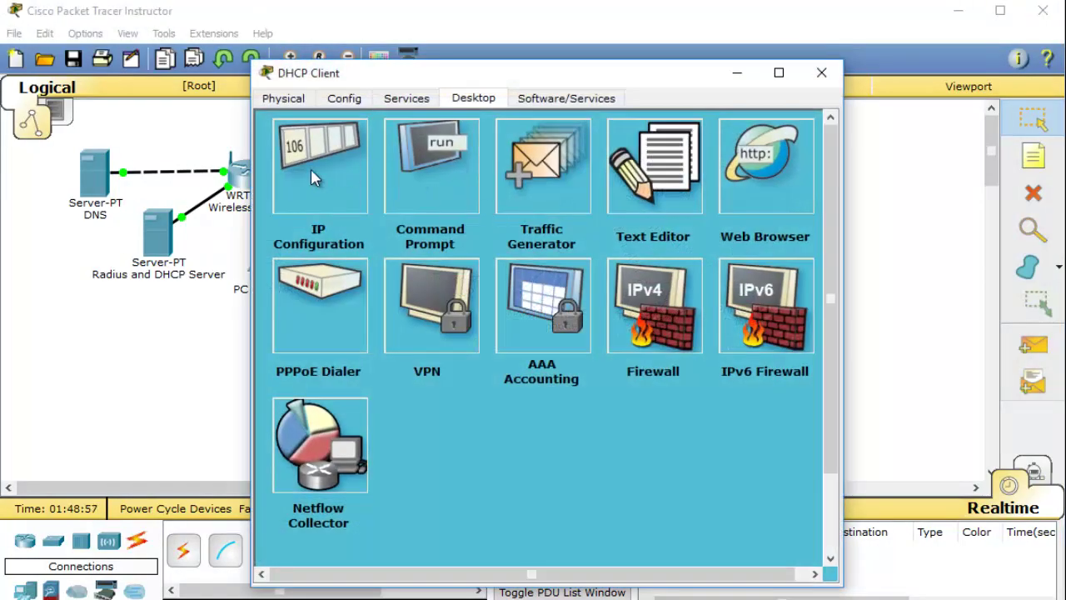
Step: Switch the DHCP Client's Wireless1 interface to DHCP, getting 192.168.0.17 with DNS 1.1.1.1
left_click(314, 169)
left_click(387, 225)
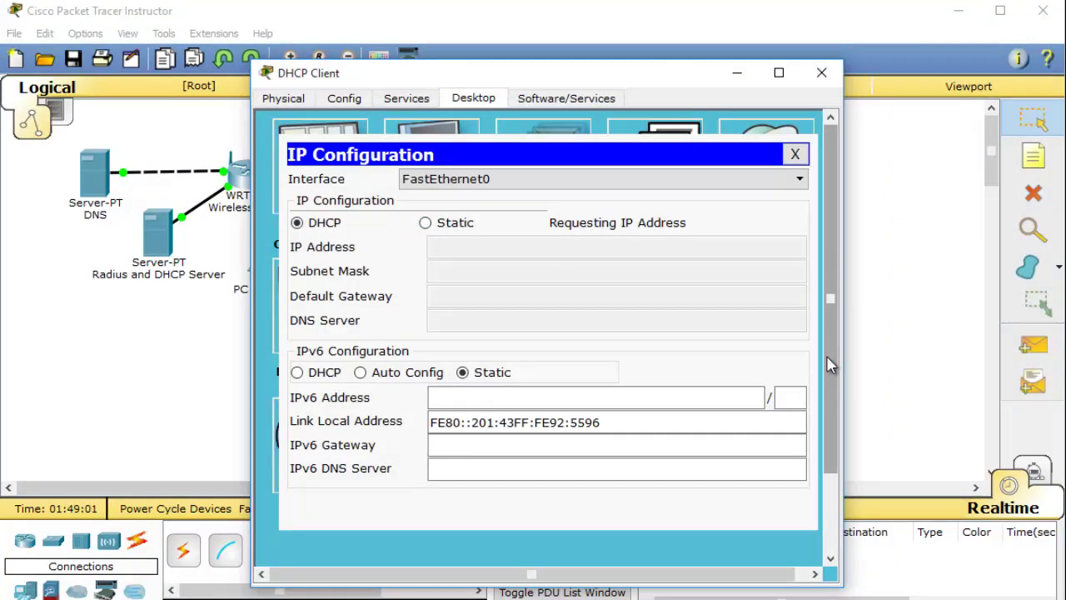
left_click(781, 183)
left_click(655, 200)
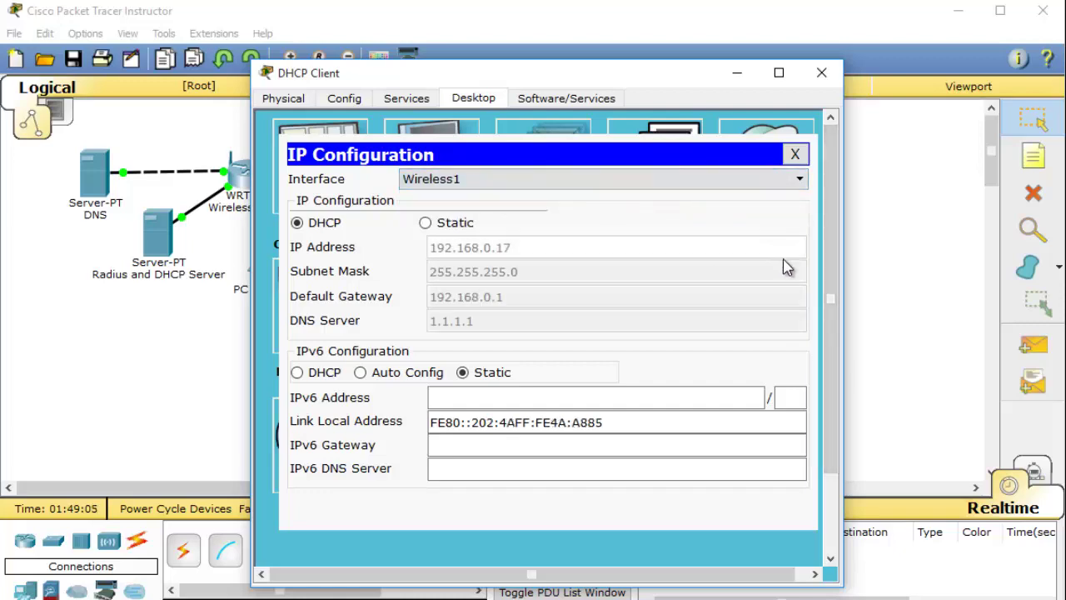
left_click(823, 82)
left_click(724, 135)
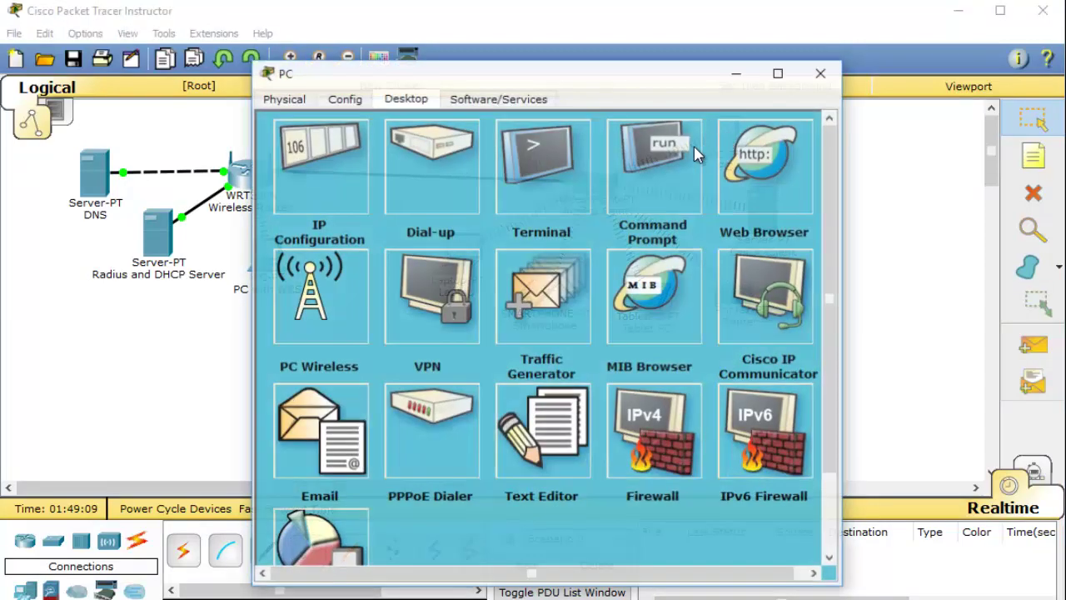
left_click(768, 185)
left_click(500, 178)
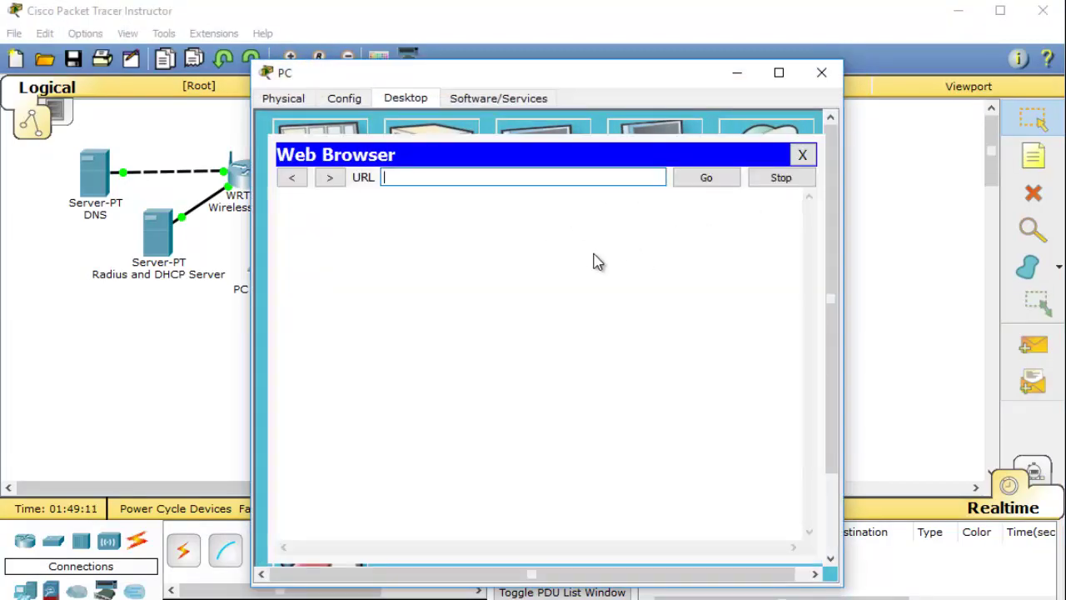
type("1.1.1.")
key("Return")
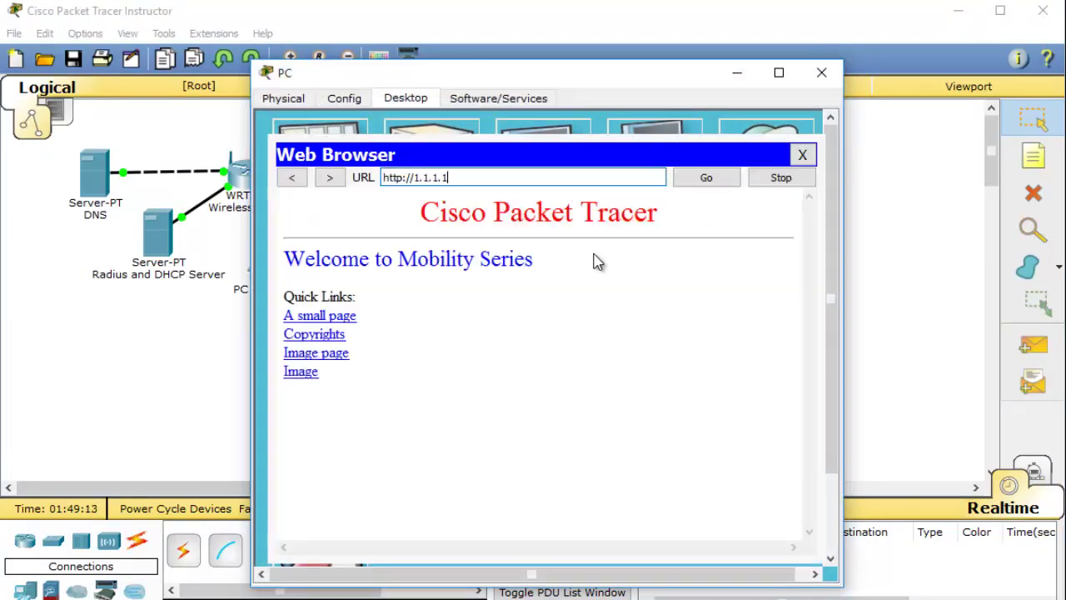
left_click_drag(492, 177, 351, 240)
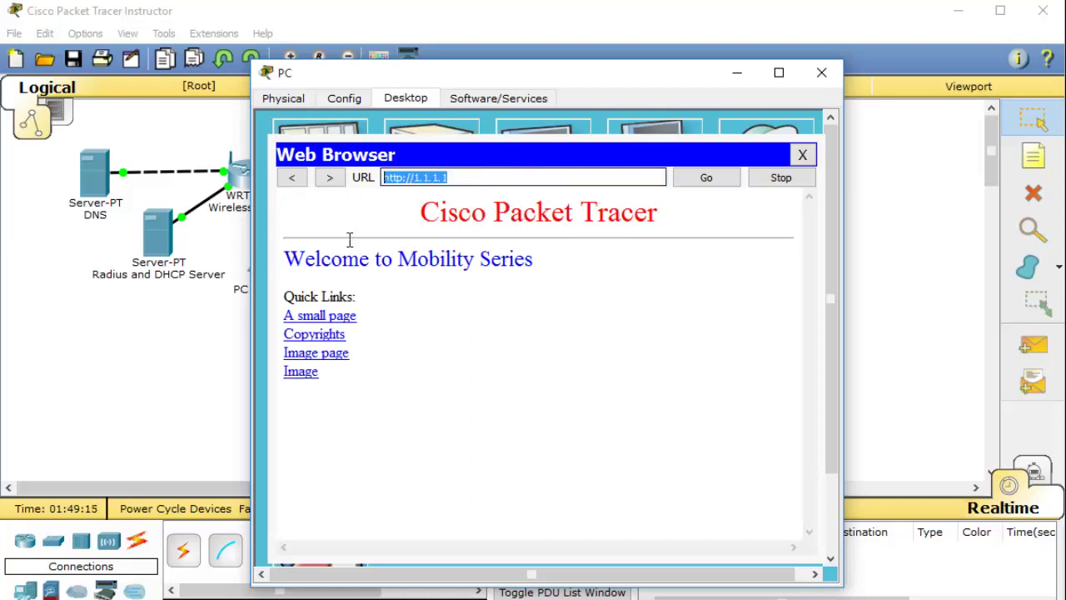
type("www.cisco.c")
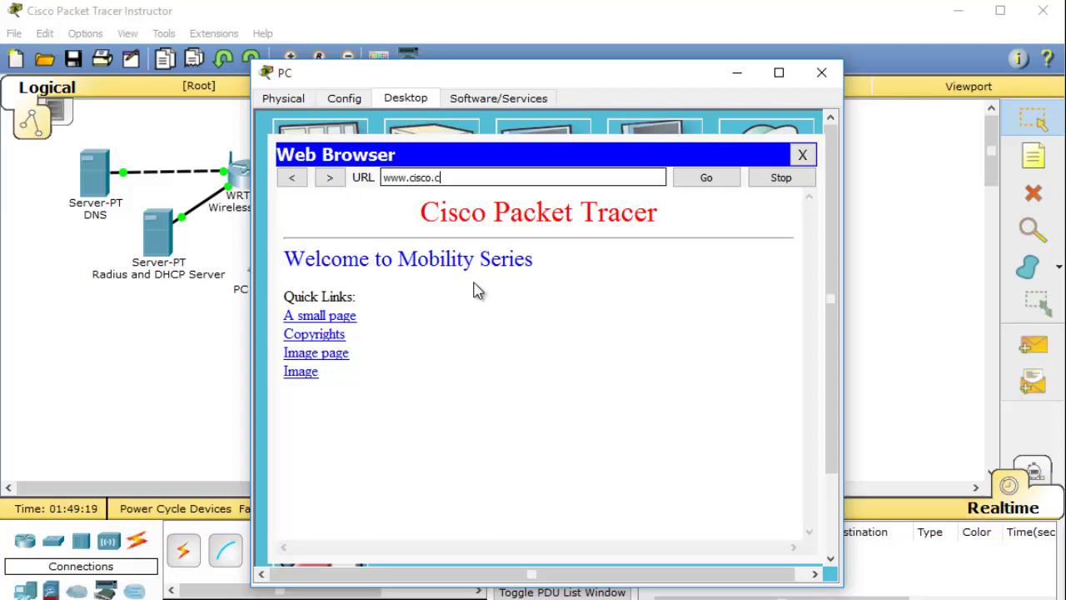
type("om")
key("Return")
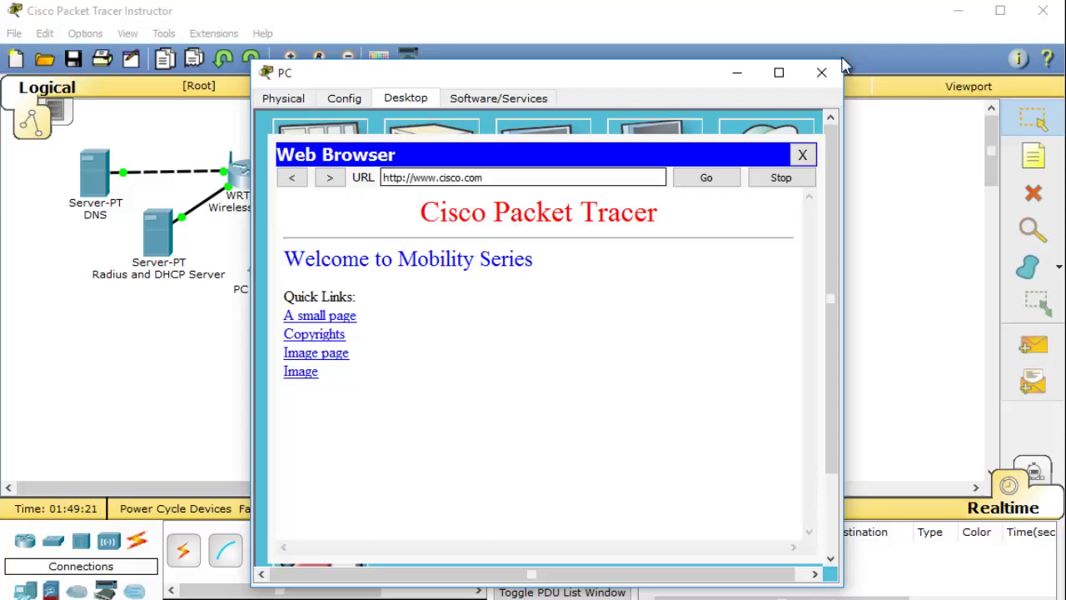
left_click(827, 73)
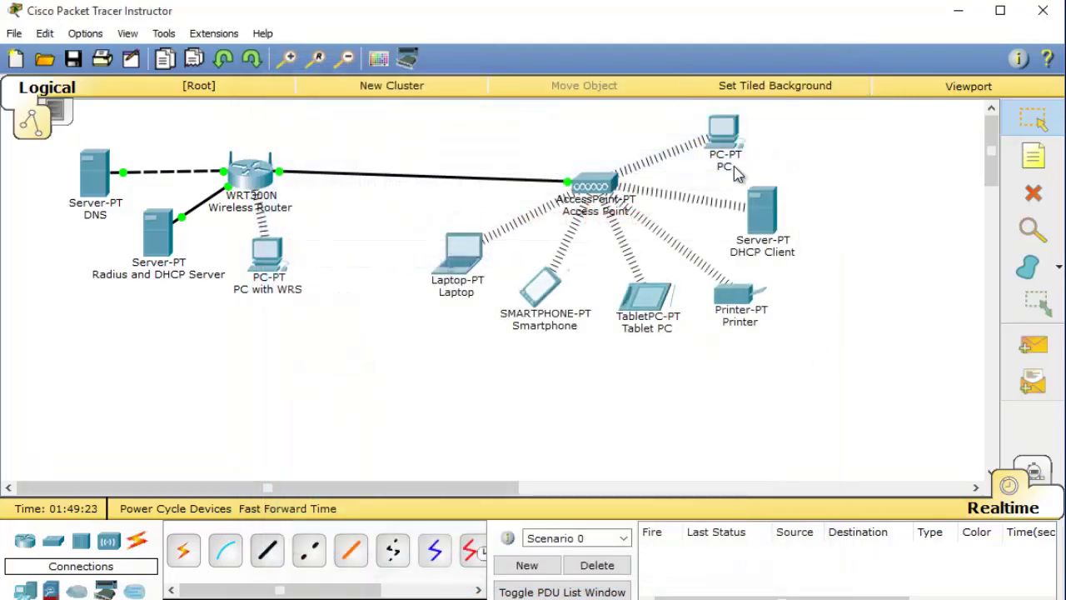
Step: Send a simple PDU from the PC to the DNS server, delete it, and advance the slide
left_click(1033, 345)
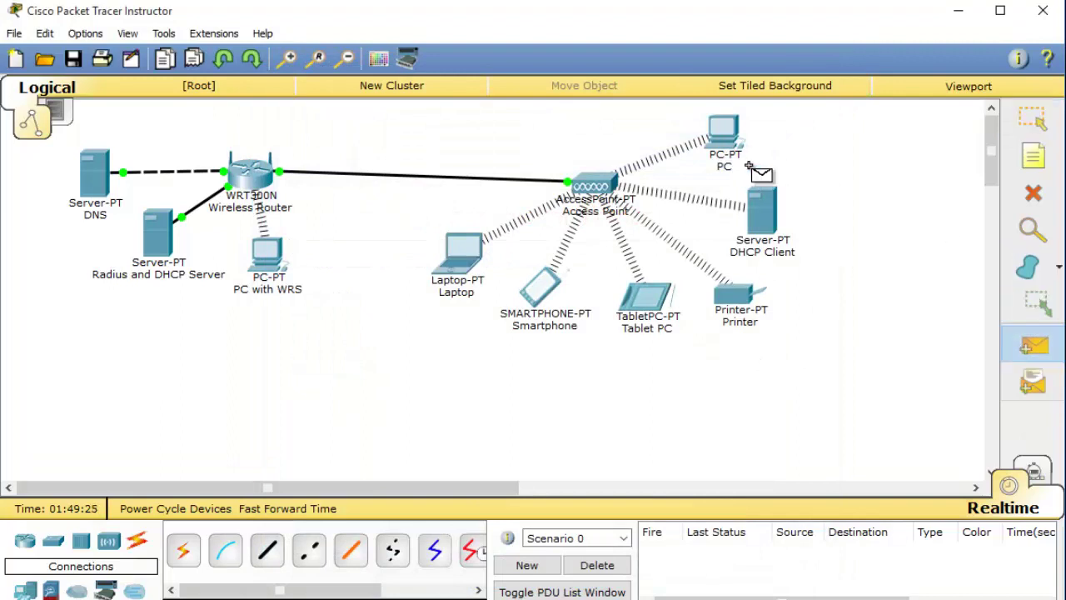
left_click(726, 146)
left_click(96, 179)
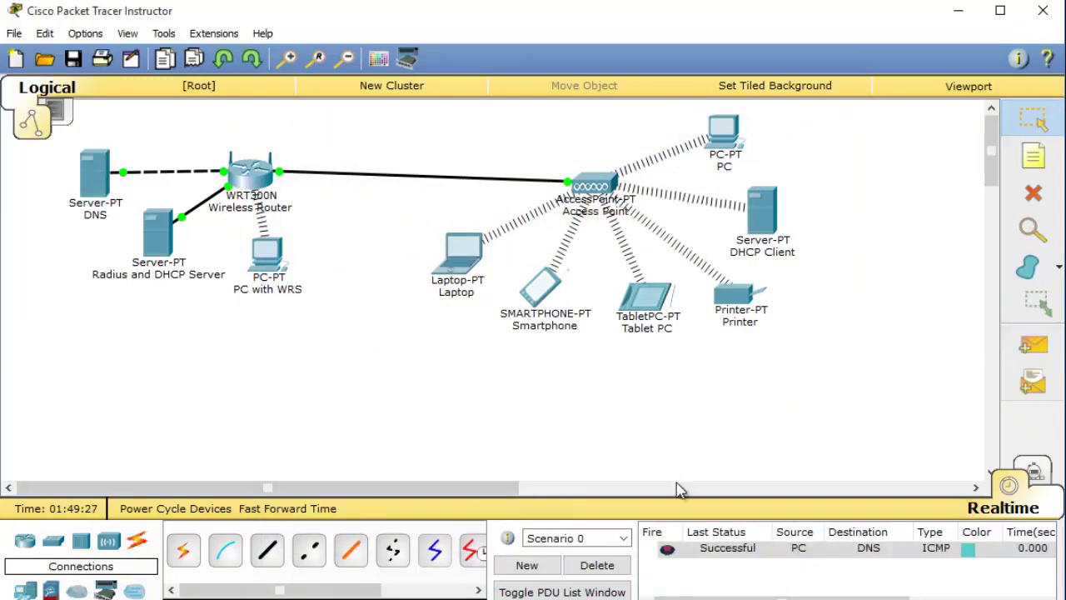
left_click(597, 565)
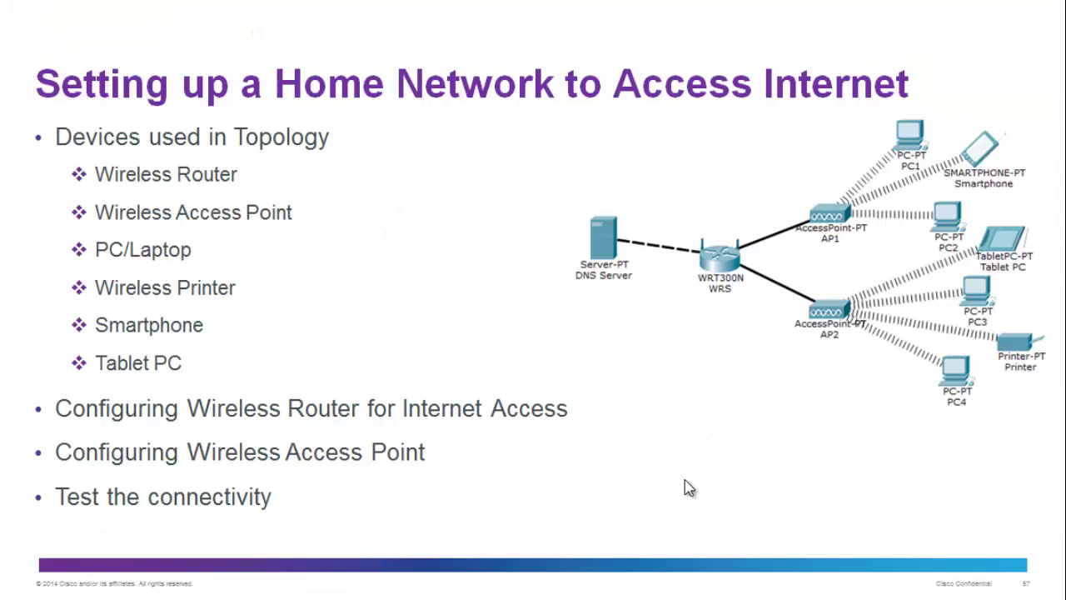
key("Right")
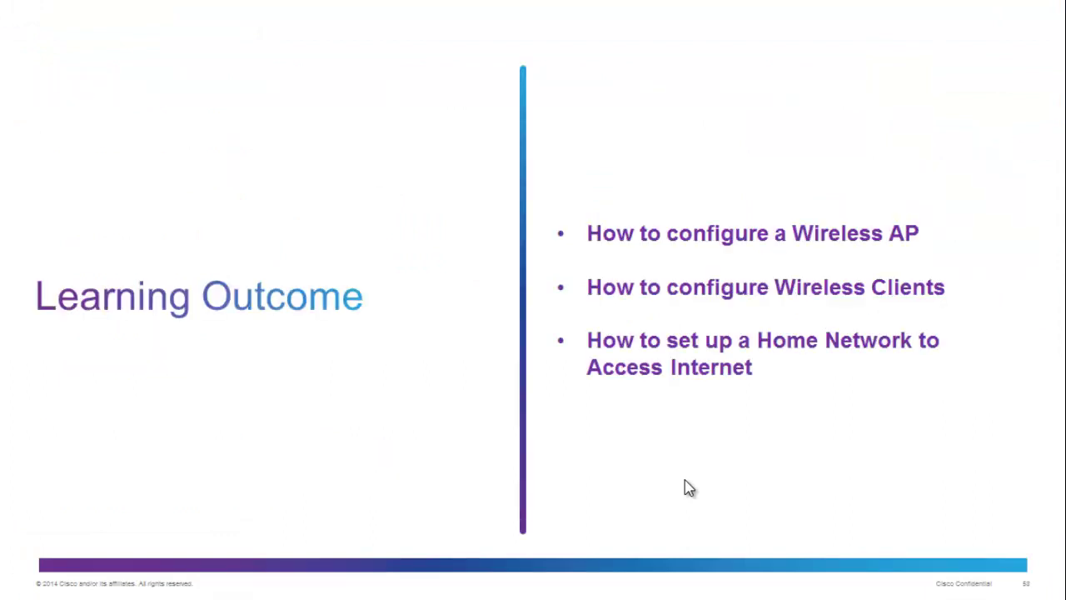